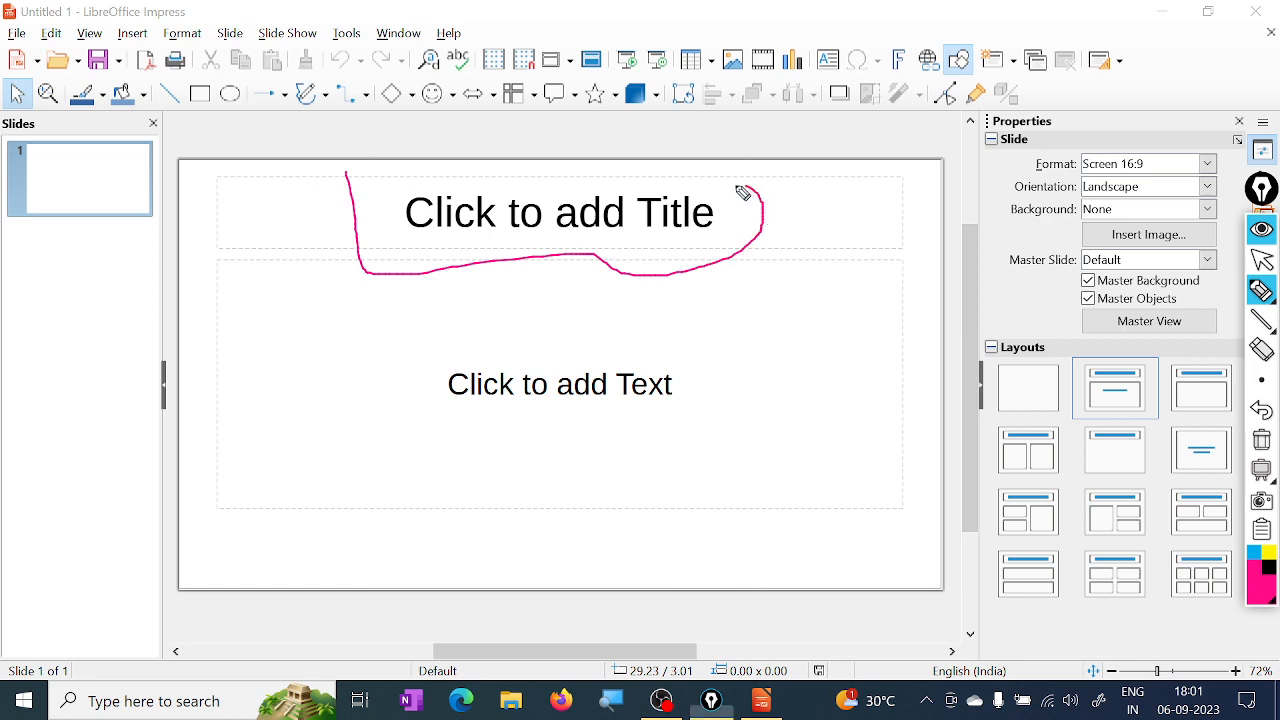
- Outline the slide's text placeholder with the annotation pen, clear the marks, and start editing the title placeholder
mouse_move(480, 328)
left_mouse_down()
mouse_move(410, 434)
mouse_move(717, 429)
mouse_move(646, 336)
left_mouse_up()
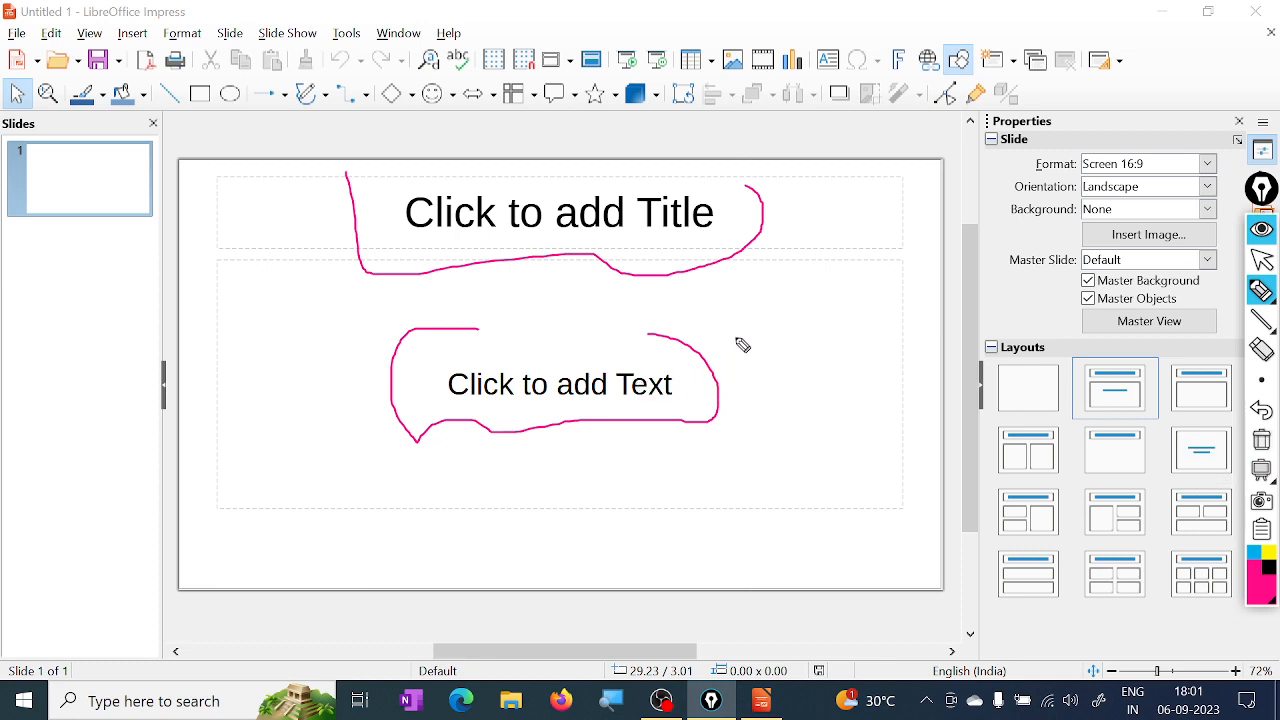
left_click(1264, 262)
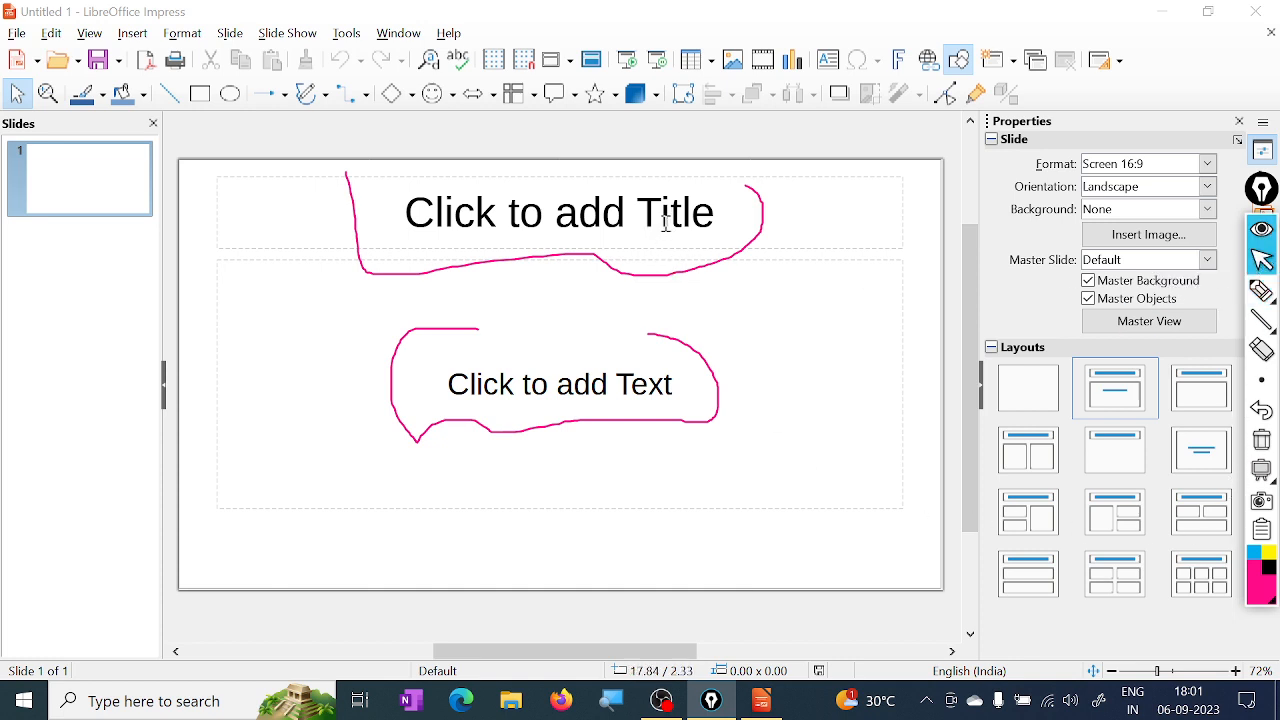
left_click(1261, 447)
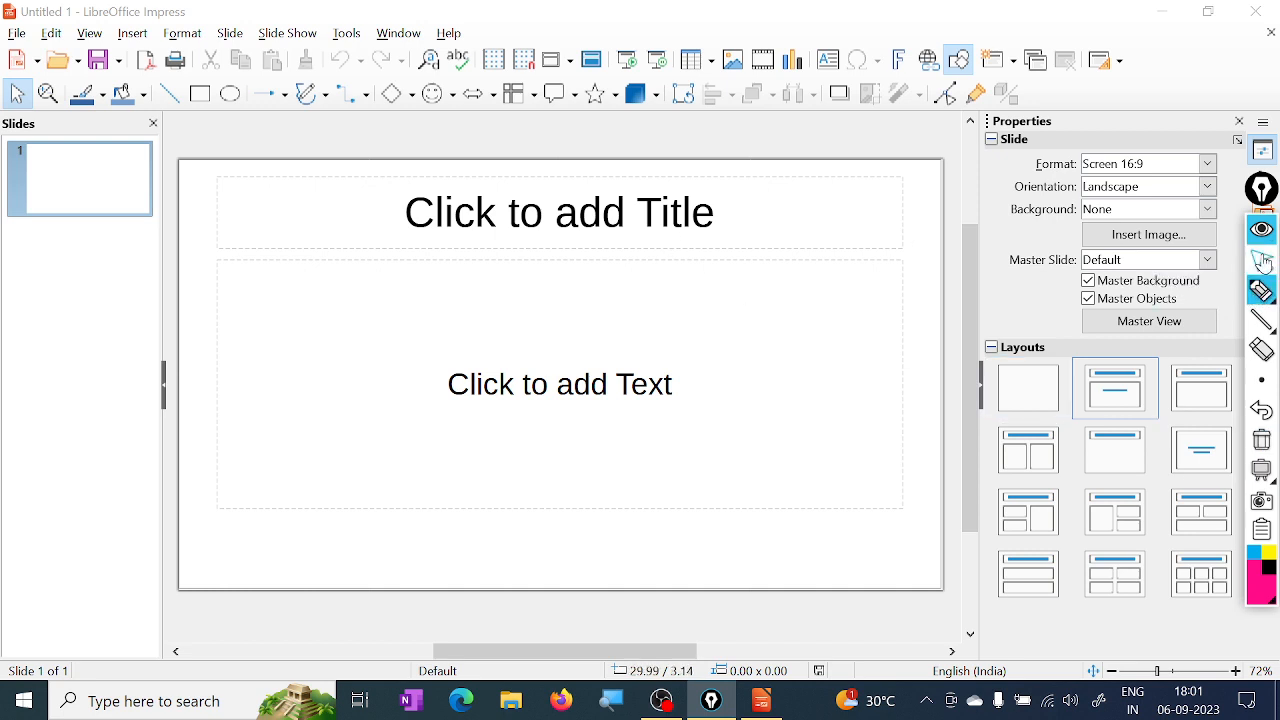
left_click(686, 212)
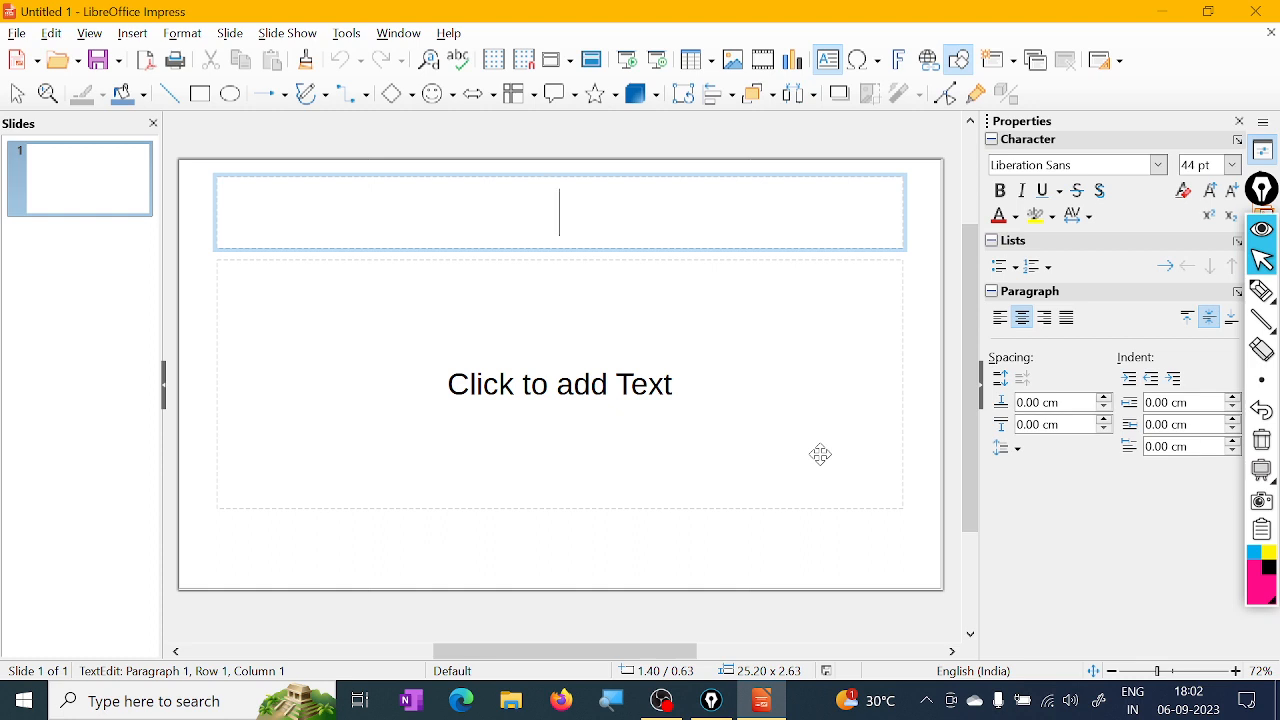
- Sketch boxes and handwritten notes around the title area with the annotation pen, and clear all the marks
left_click(1264, 293)
mouse_move(196, 185)
left_mouse_down()
mouse_move(212, 113)
mouse_move(220, 183)
mouse_move(197, 185)
left_mouse_up()
mouse_move(193, 265)
left_mouse_down()
mouse_move(209, 206)
mouse_move(197, 260)
left_mouse_up()
left_click_drag(351, 49, 452, 48)
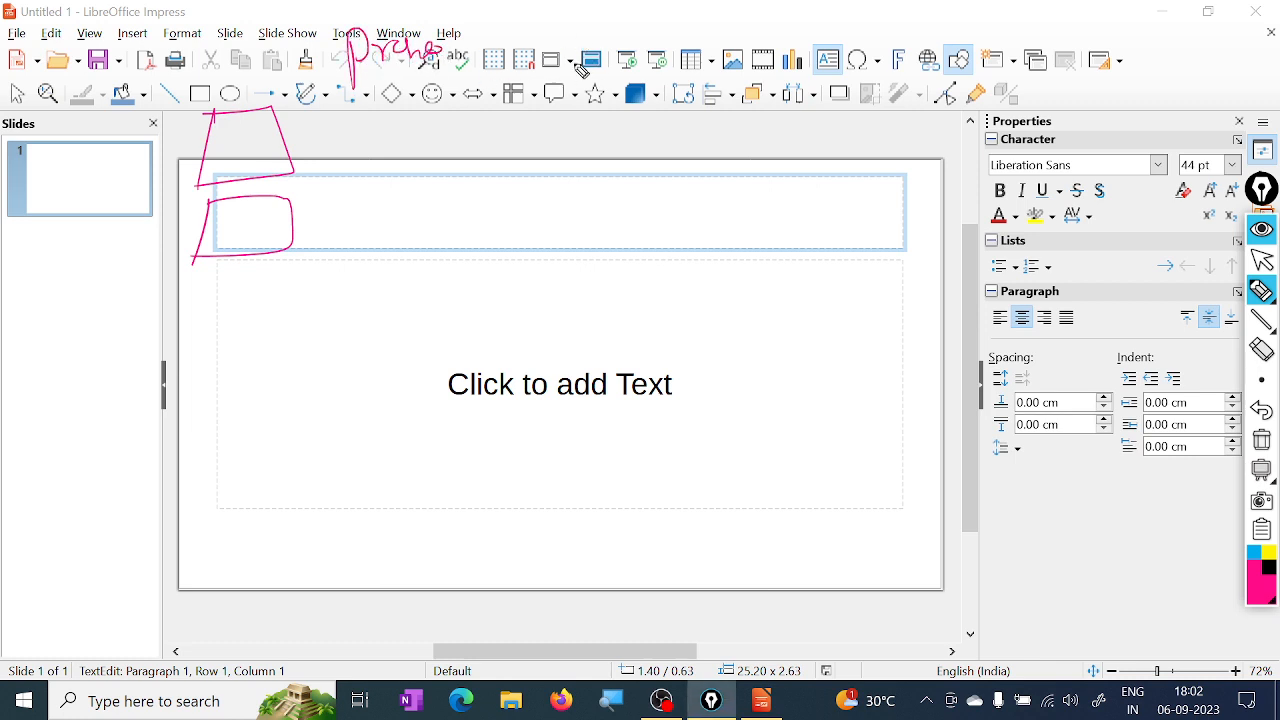
mouse_move(556, 36)
left_mouse_down()
mouse_move(576, 72)
mouse_move(622, 56)
left_mouse_up()
mouse_move(827, 150)
left_mouse_down()
mouse_move(862, 154)
mouse_move(828, 181)
left_mouse_up()
mouse_move(900, 137)
left_mouse_down()
mouse_move(900, 155)
mouse_move(913, 138)
mouse_move(1010, 121)
left_mouse_up()
left_click_drag(1082, 73, 1060, 101)
mouse_move(1088, 72)
left_mouse_down()
mouse_move(1086, 97)
mouse_move(1166, 92)
left_mouse_up()
mouse_move(1180, 45)
left_mouse_down()
mouse_move(1172, 94)
mouse_move(1130, 50)
left_mouse_up()
left_click_drag(782, 109, 824, 93)
mouse_move(562, 130)
left_mouse_down()
mouse_move(564, 164)
mouse_move(629, 114)
mouse_move(642, 130)
left_mouse_up()
left_click_drag(566, 178, 680, 135)
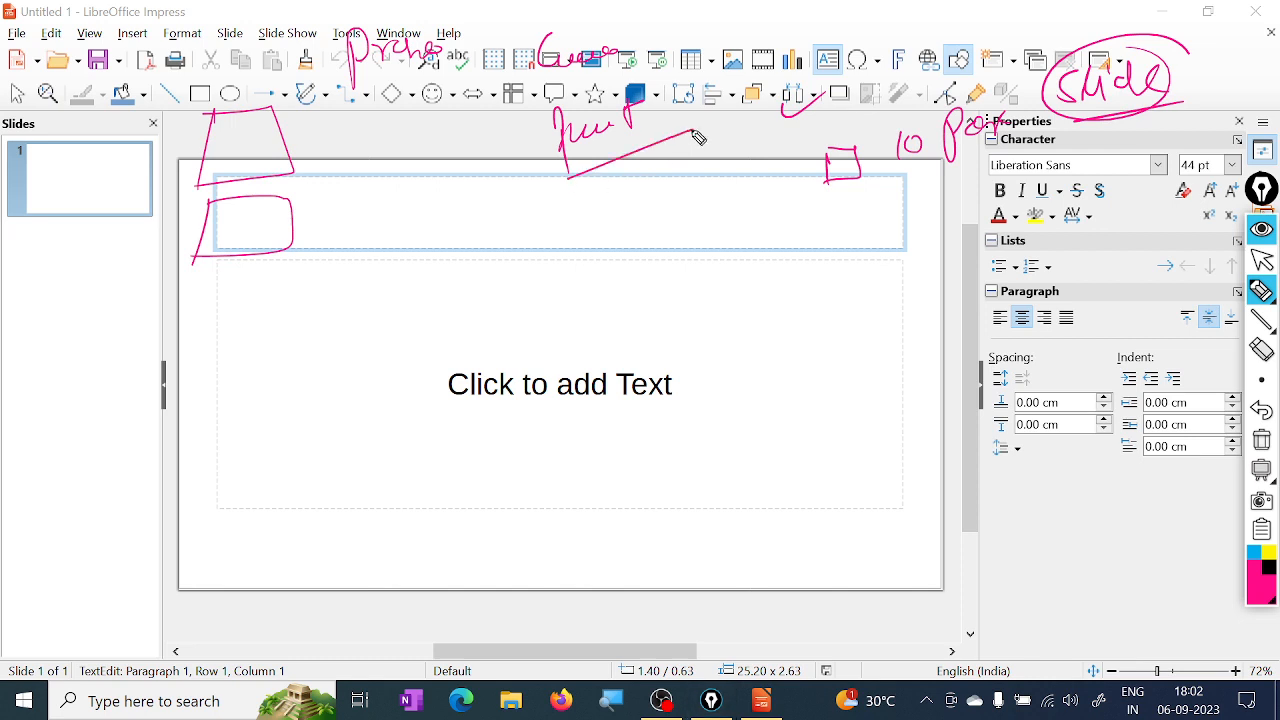
mouse_move(724, 99)
left_mouse_down()
mouse_move(715, 120)
mouse_move(755, 98)
mouse_move(750, 141)
left_mouse_up()
mouse_move(680, 168)
left_mouse_down()
mouse_move(755, 58)
mouse_move(830, 50)
left_mouse_up()
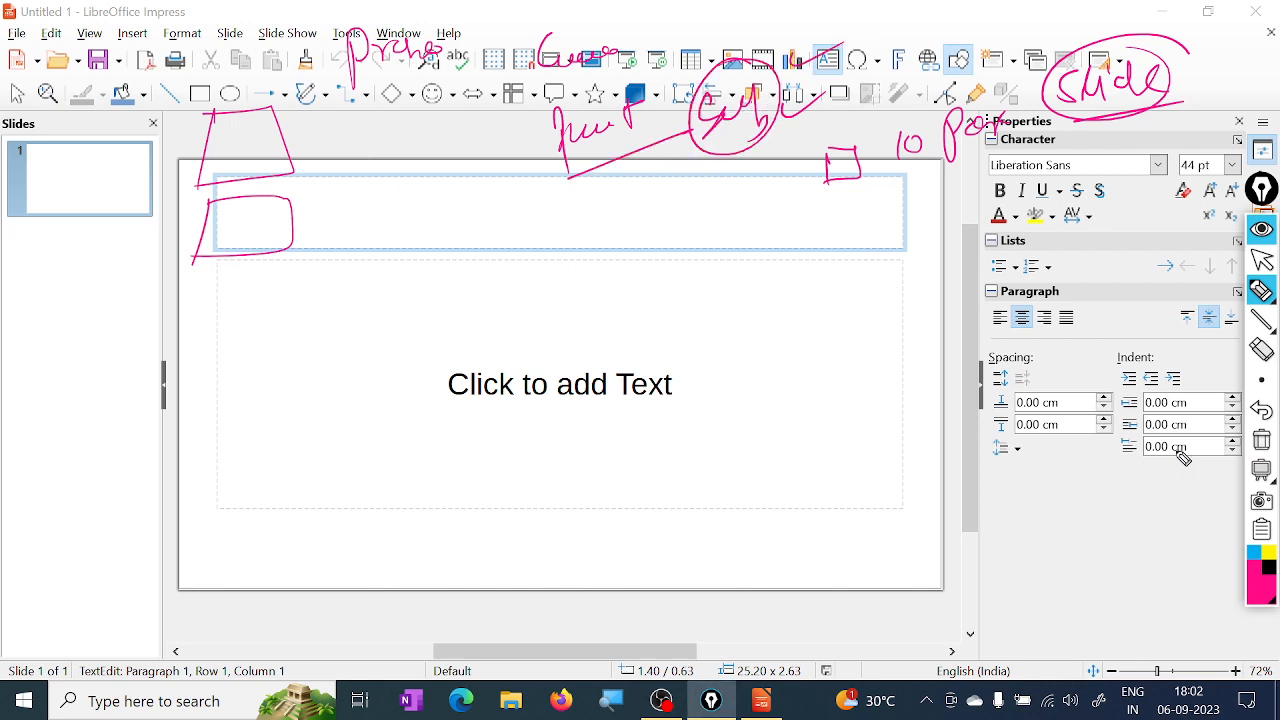
left_click(1261, 440)
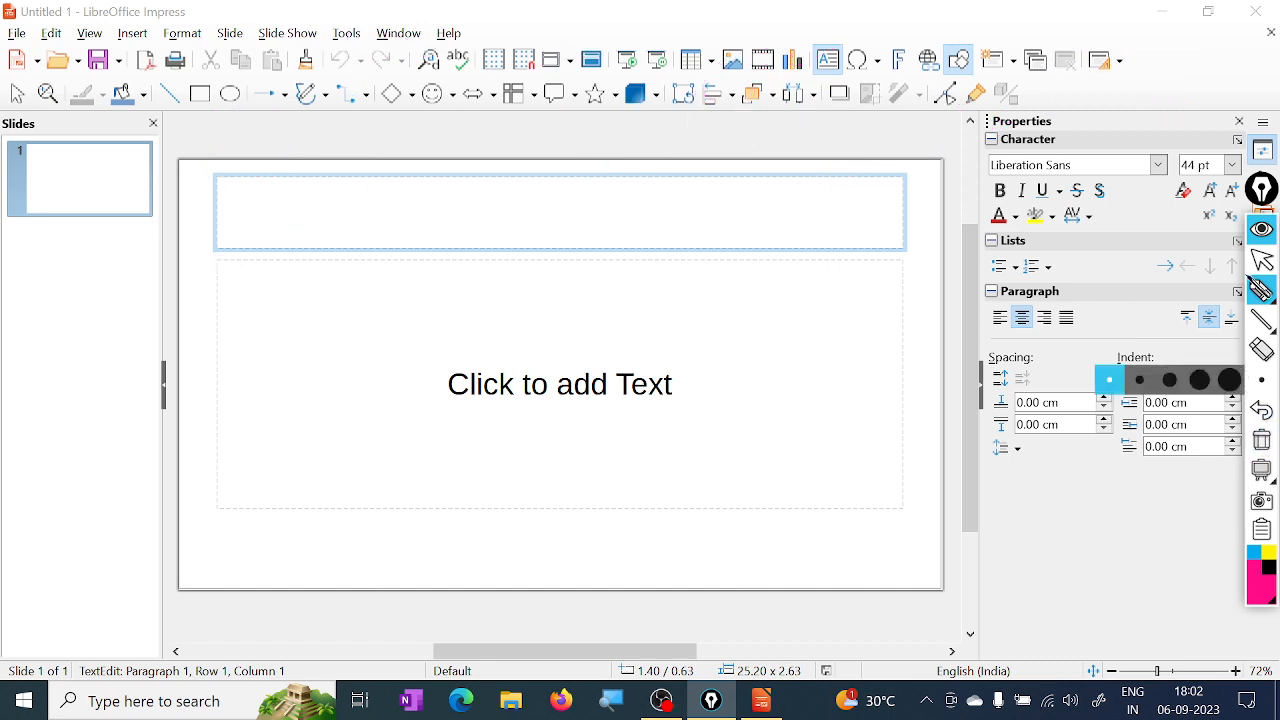
left_click(1266, 262)
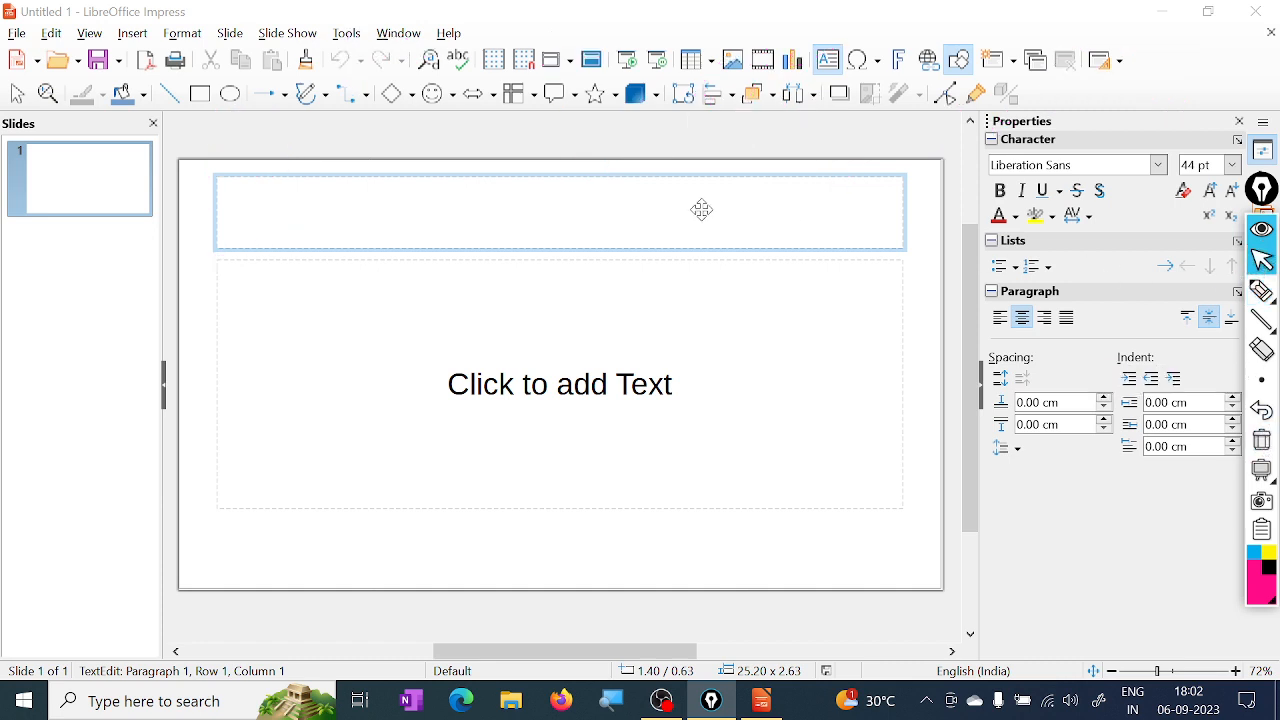
- Outline the first slide thumbnail and sketch more slide shapes below it with the annotation pen, and clear the marks
left_click(1261, 291)
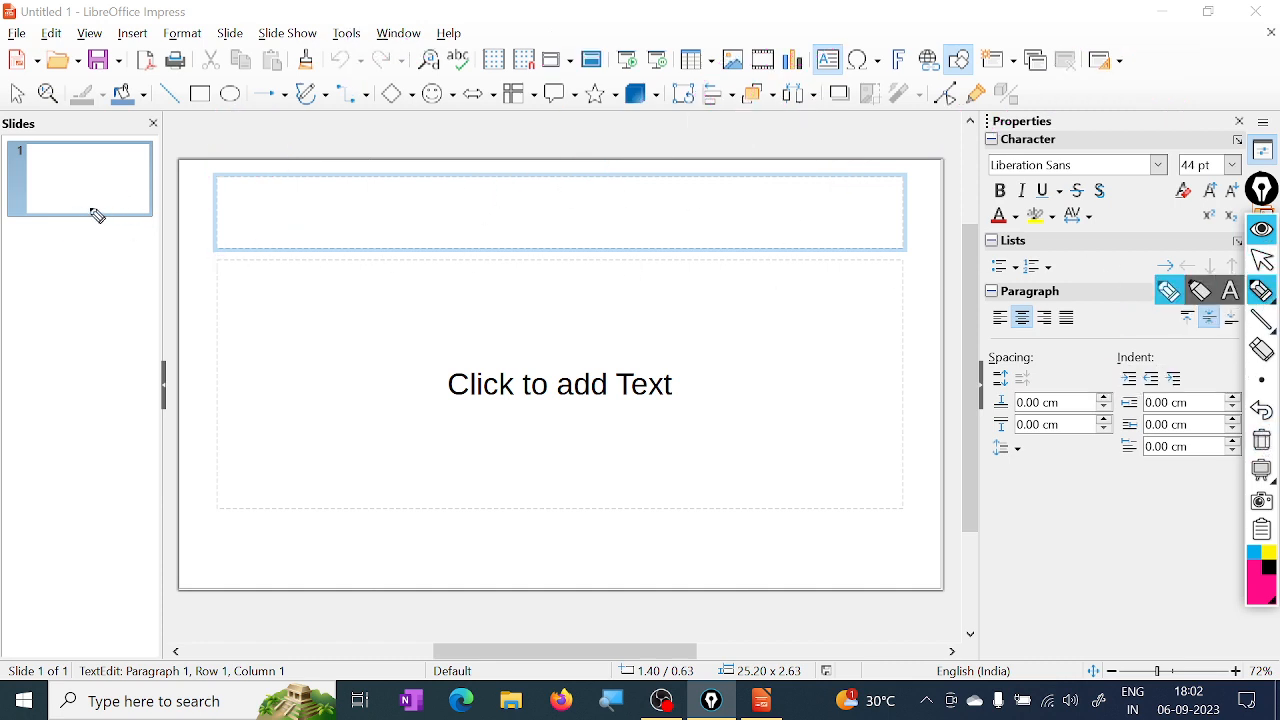
mouse_move(88, 133)
left_mouse_down()
mouse_move(11, 226)
mouse_move(166, 177)
left_mouse_up()
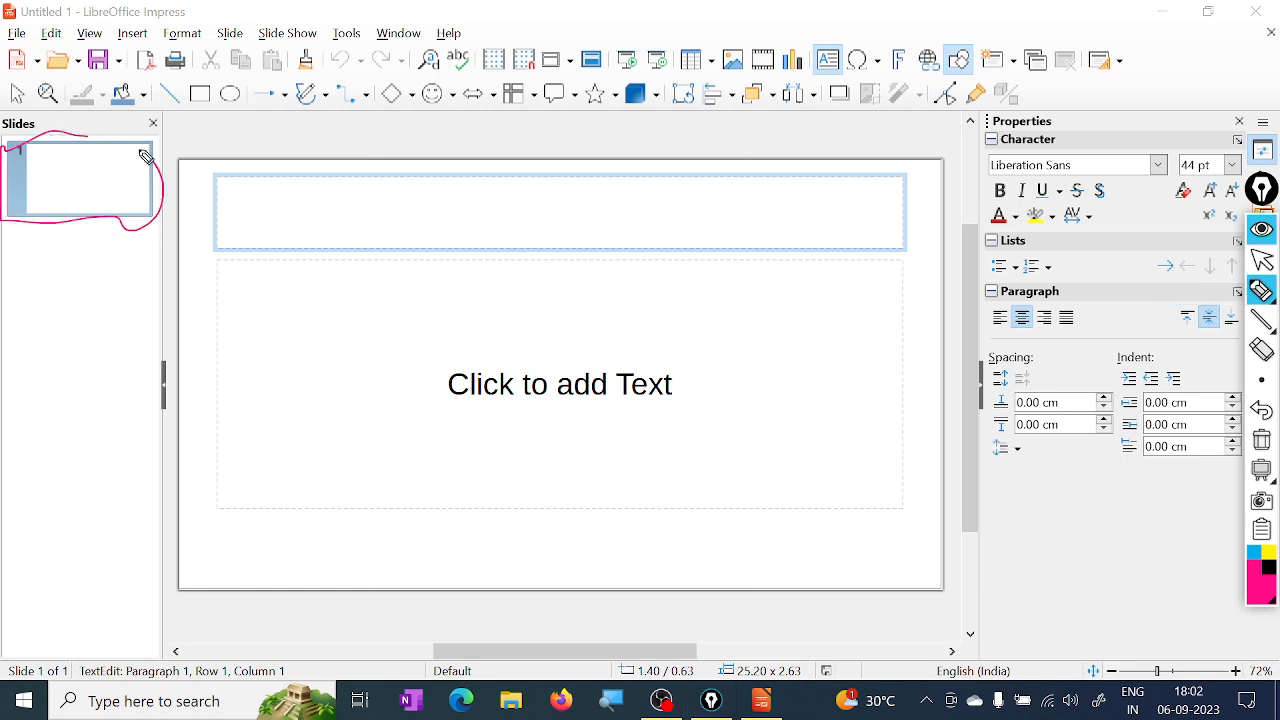
mouse_move(8, 250)
left_mouse_down()
mouse_move(10, 274)
mouse_move(166, 217)
mouse_move(48, 307)
mouse_move(2, 305)
left_mouse_up()
mouse_move(19, 352)
left_mouse_down()
mouse_move(89, 394)
mouse_move(46, 443)
mouse_move(9, 409)
mouse_move(118, 374)
mouse_move(26, 449)
mouse_move(123, 543)
mouse_move(89, 577)
mouse_move(8, 600)
mouse_move(157, 557)
mouse_move(133, 535)
left_mouse_up()
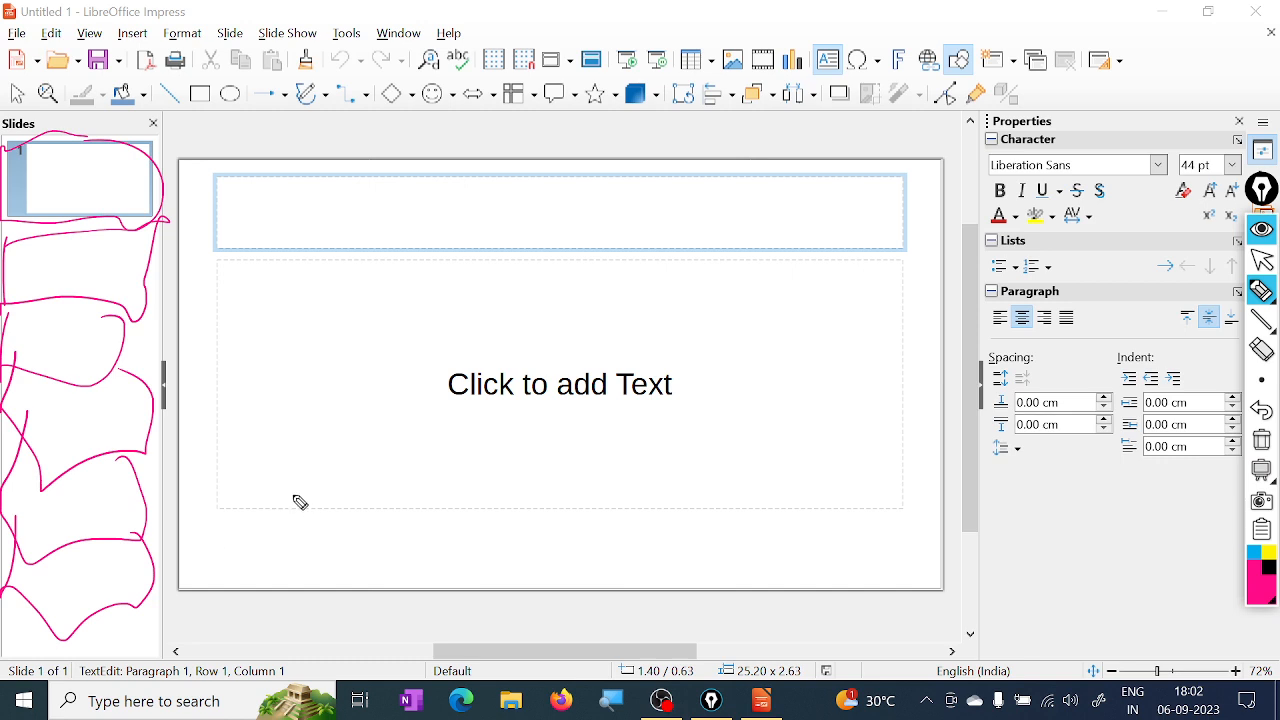
left_click(1262, 440)
left_click(1264, 264)
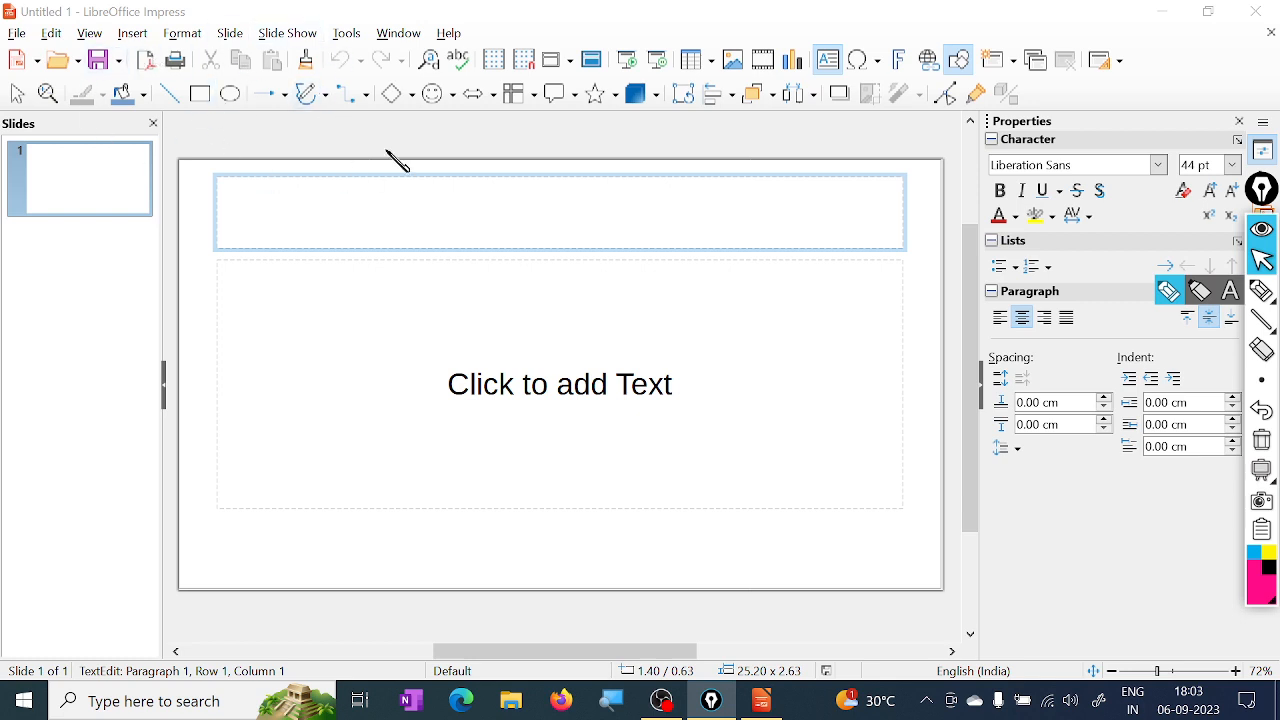
- Draw a wavy annotation line across the toolbars up to the title placeholder, and clear it
left_click(1263, 291)
mouse_move(122, 57)
left_mouse_down()
mouse_move(215, 133)
mouse_move(480, 118)
mouse_move(838, 138)
mouse_move(912, 182)
left_mouse_up()
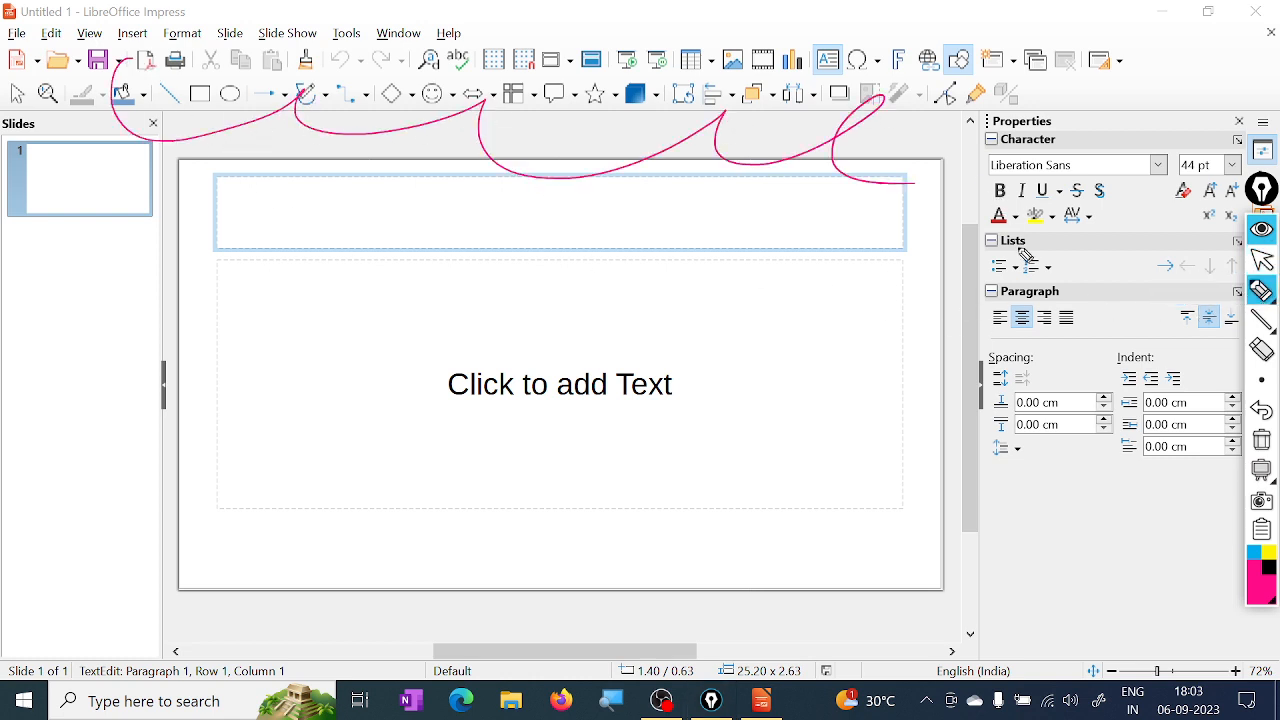
left_click(1262, 440)
left_click(1262, 259)
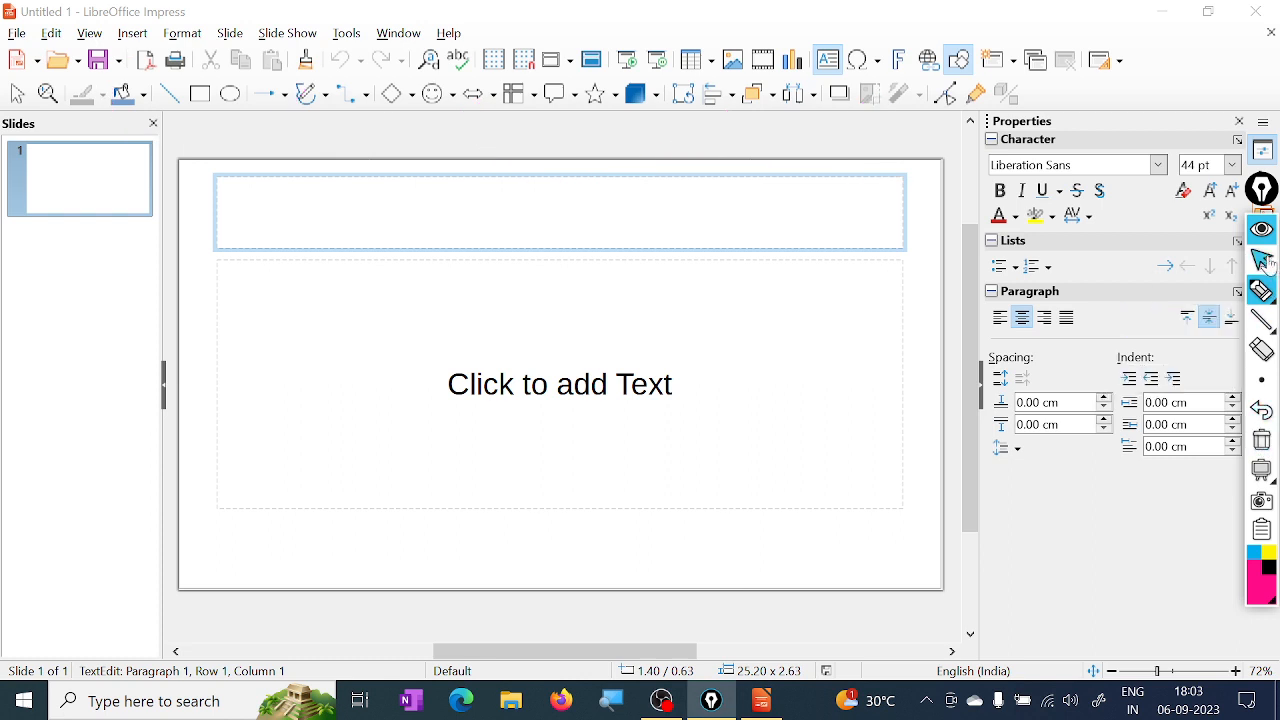
- Enter RGS COMPUTER CENTER as the slide title
left_click(575, 219)
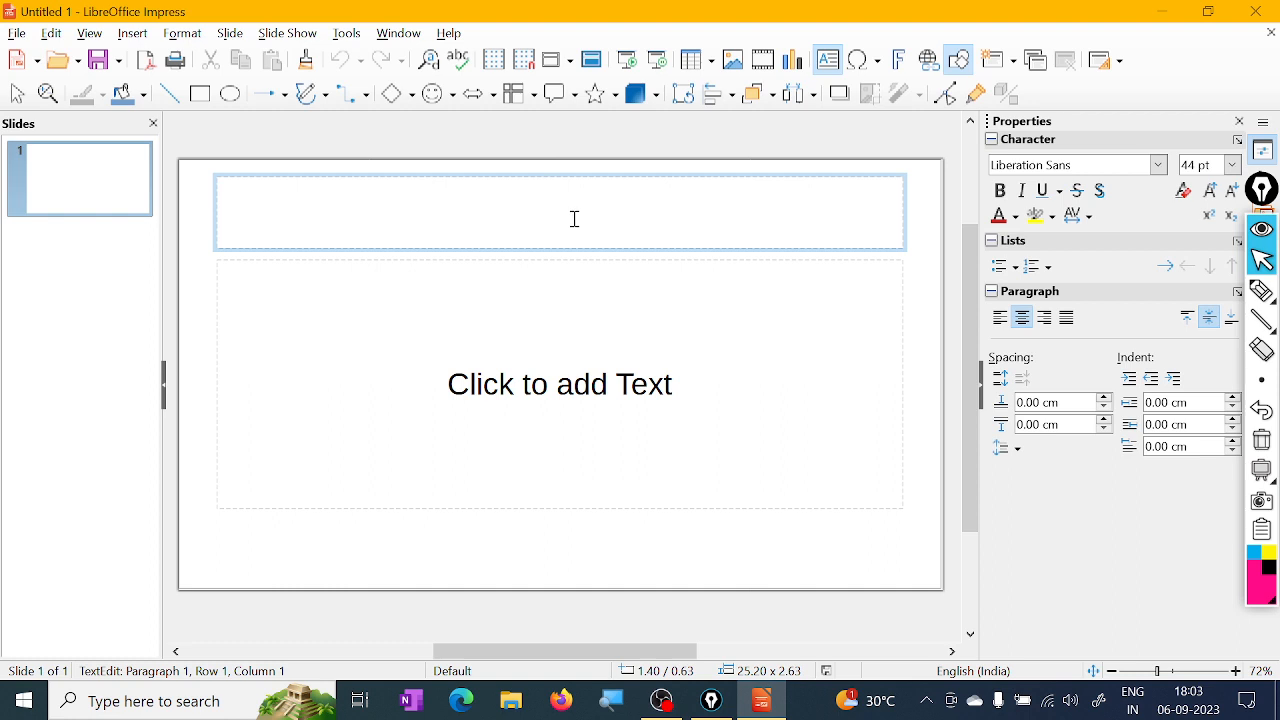
type("RGS COMPUTER ")
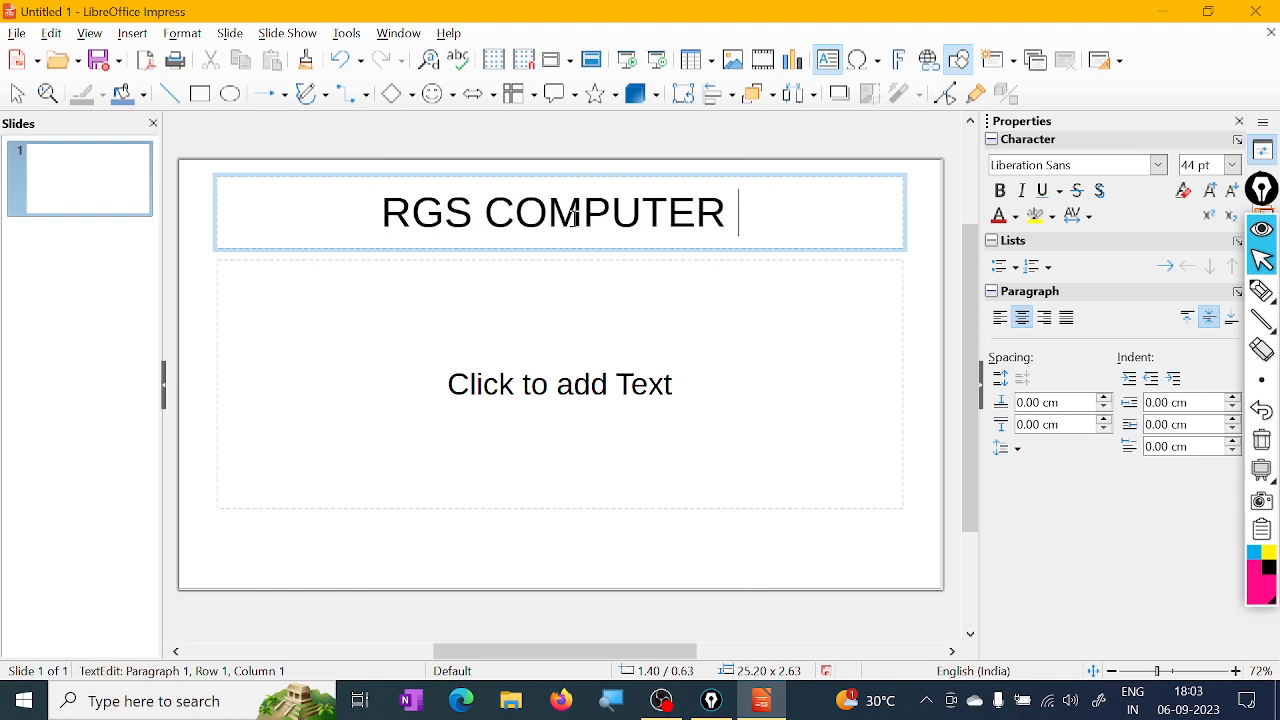
type("CENTER")
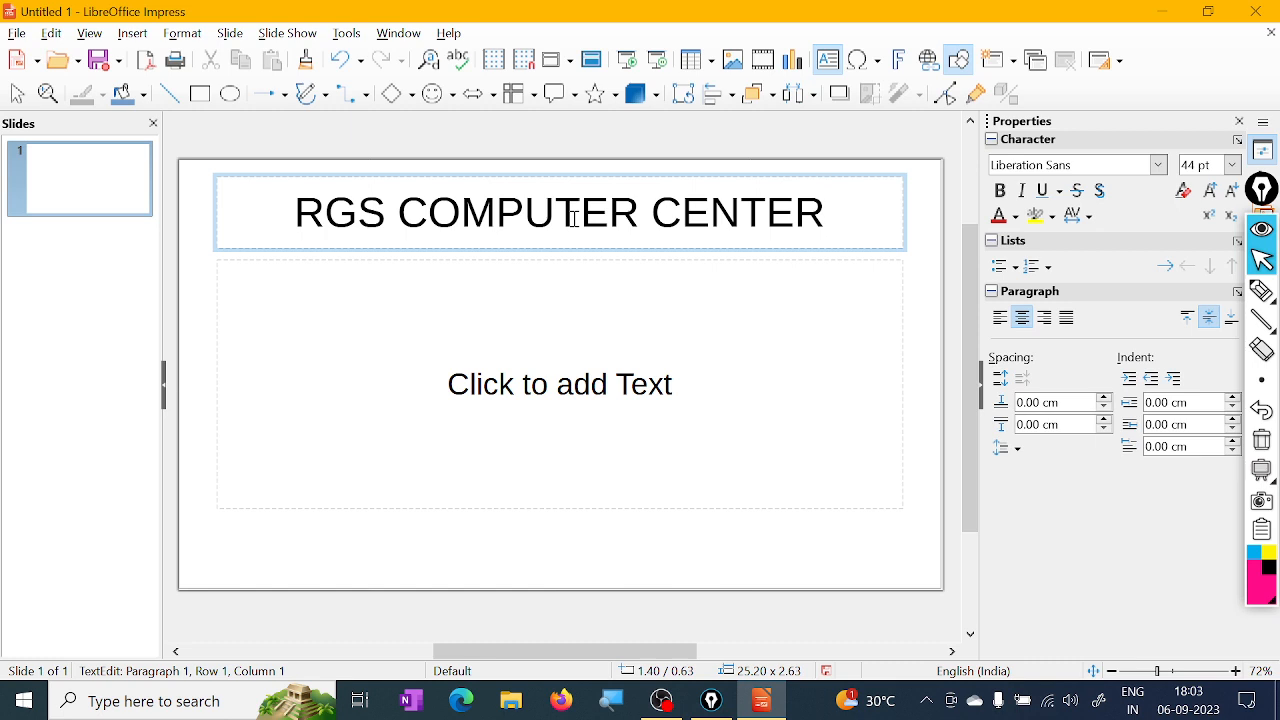
- Enter ADD - PRYAGRAJ in the slide's text placeholder and start a new line below it
left_click(590, 379)
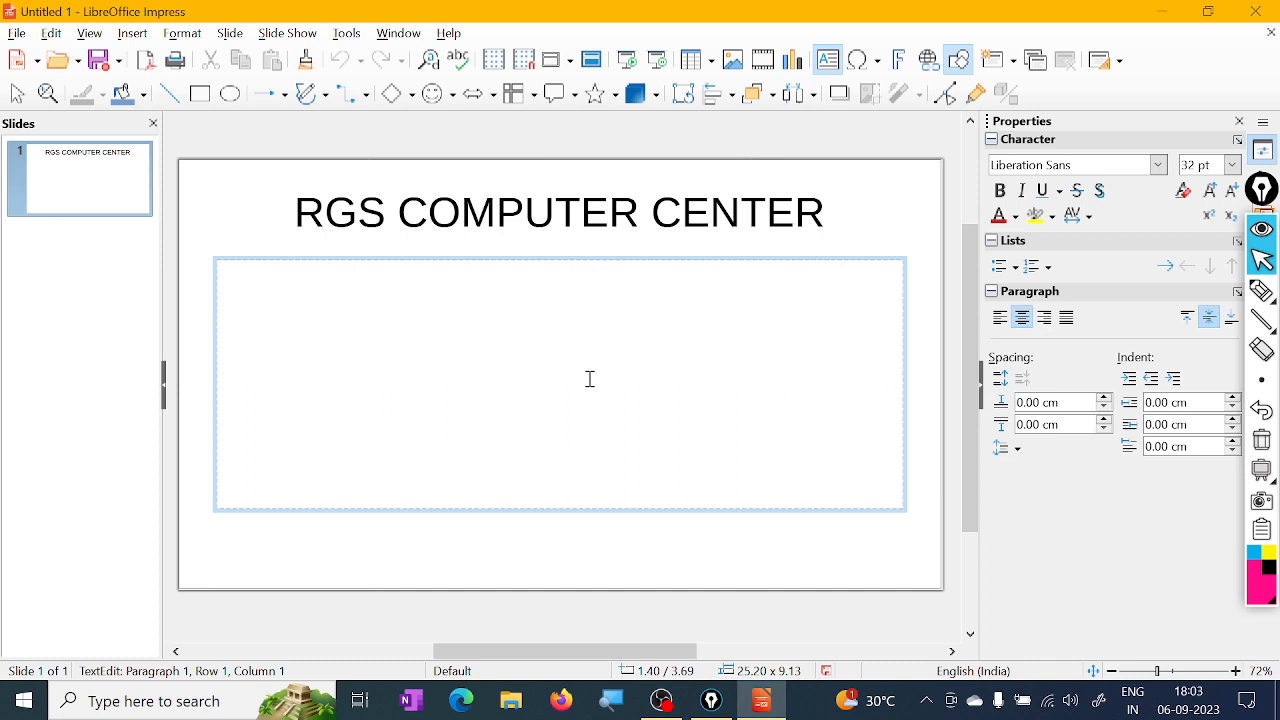
type("a")
type("ADD")
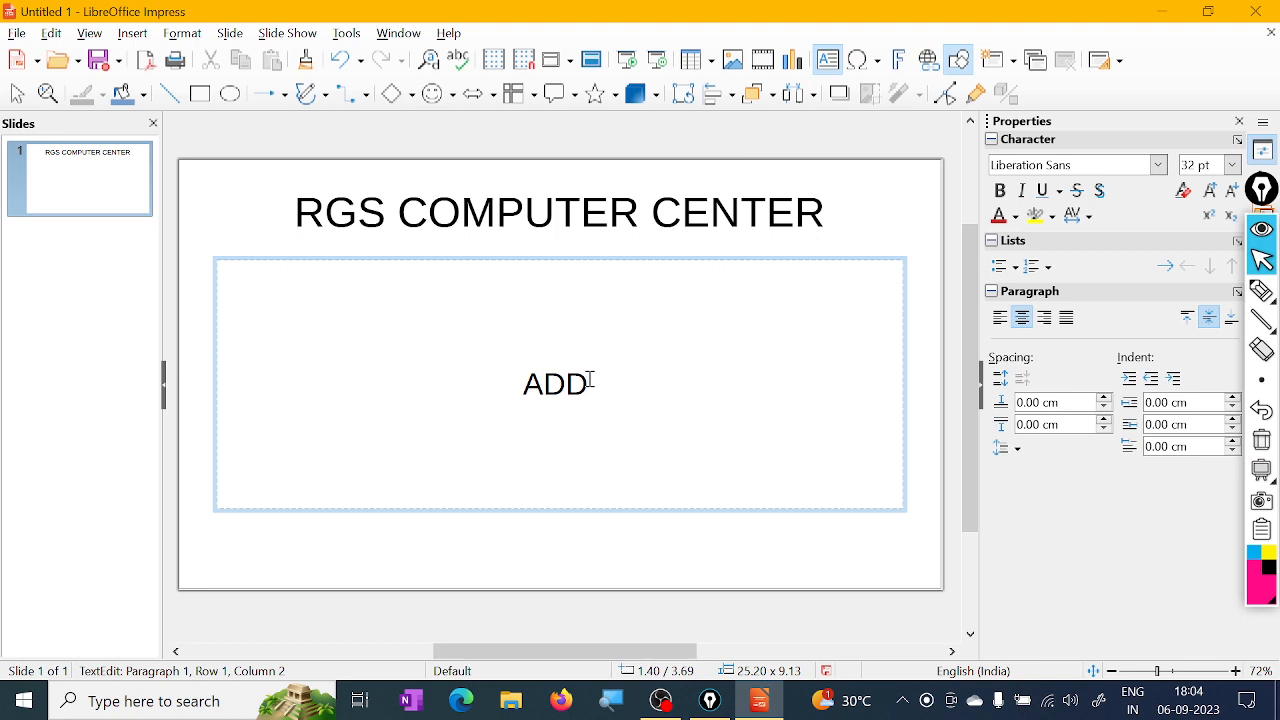
type("-")
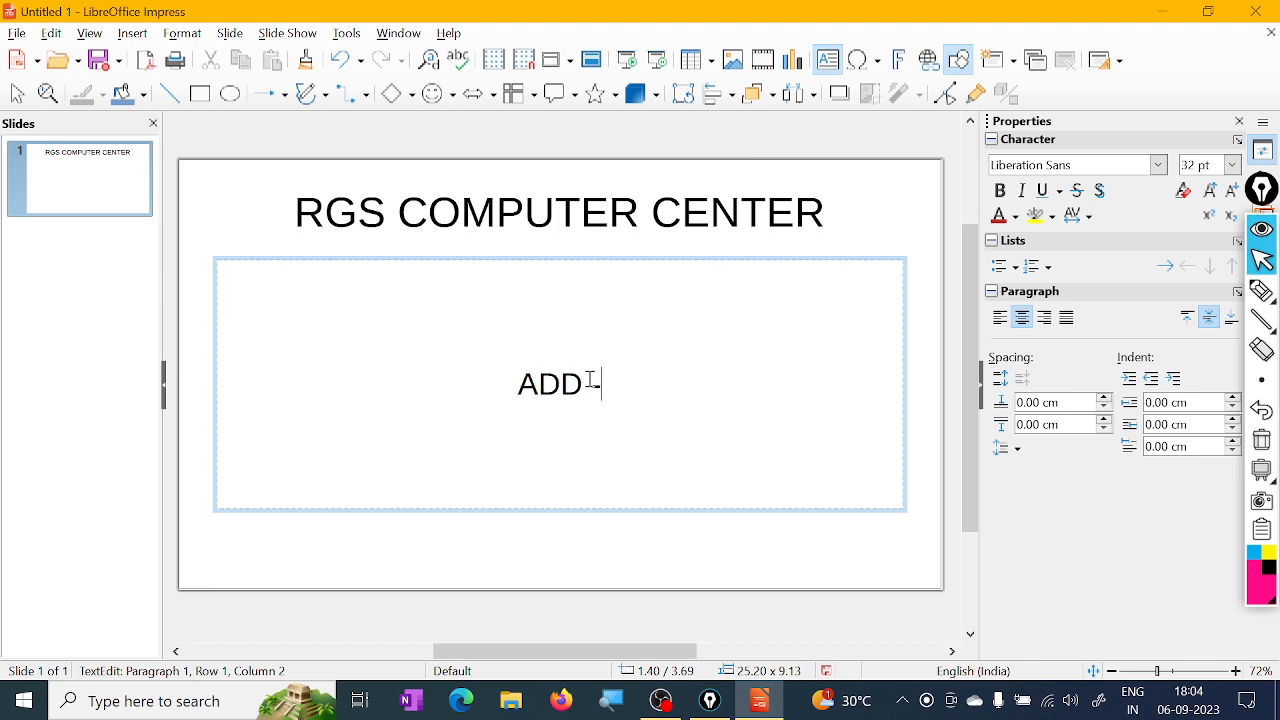
type(" PR")
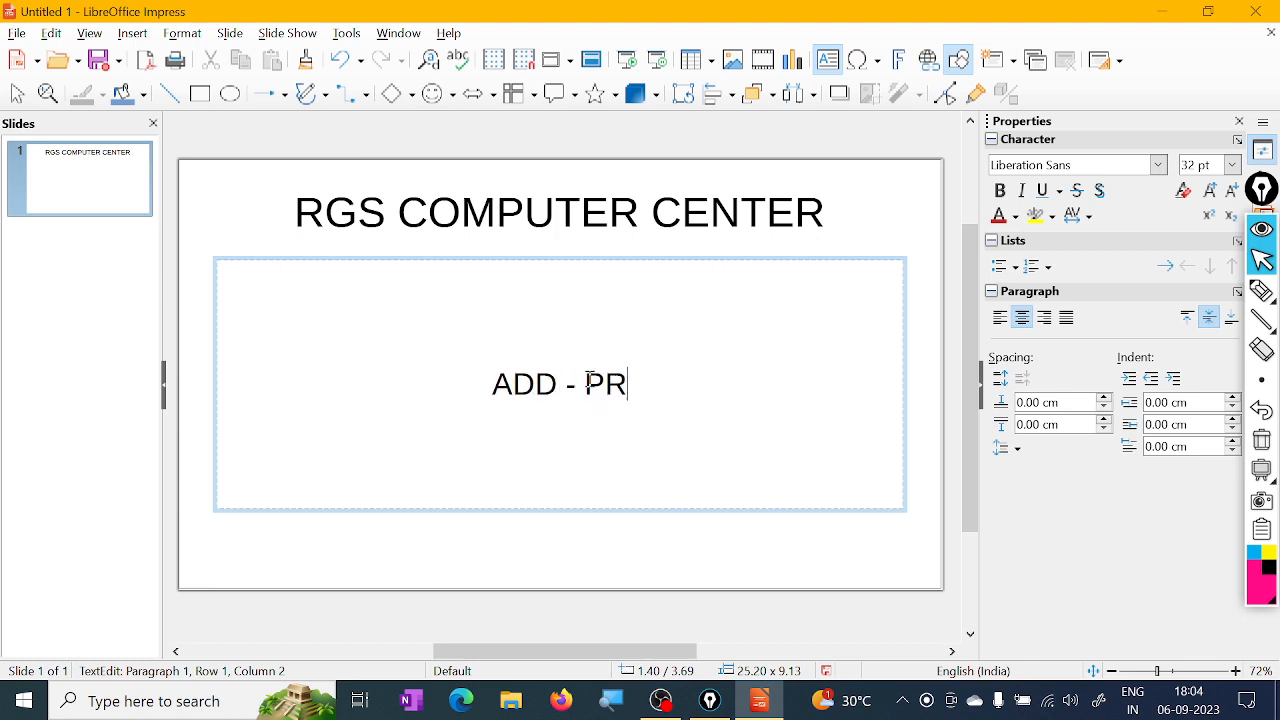
type("YAGRAJ")
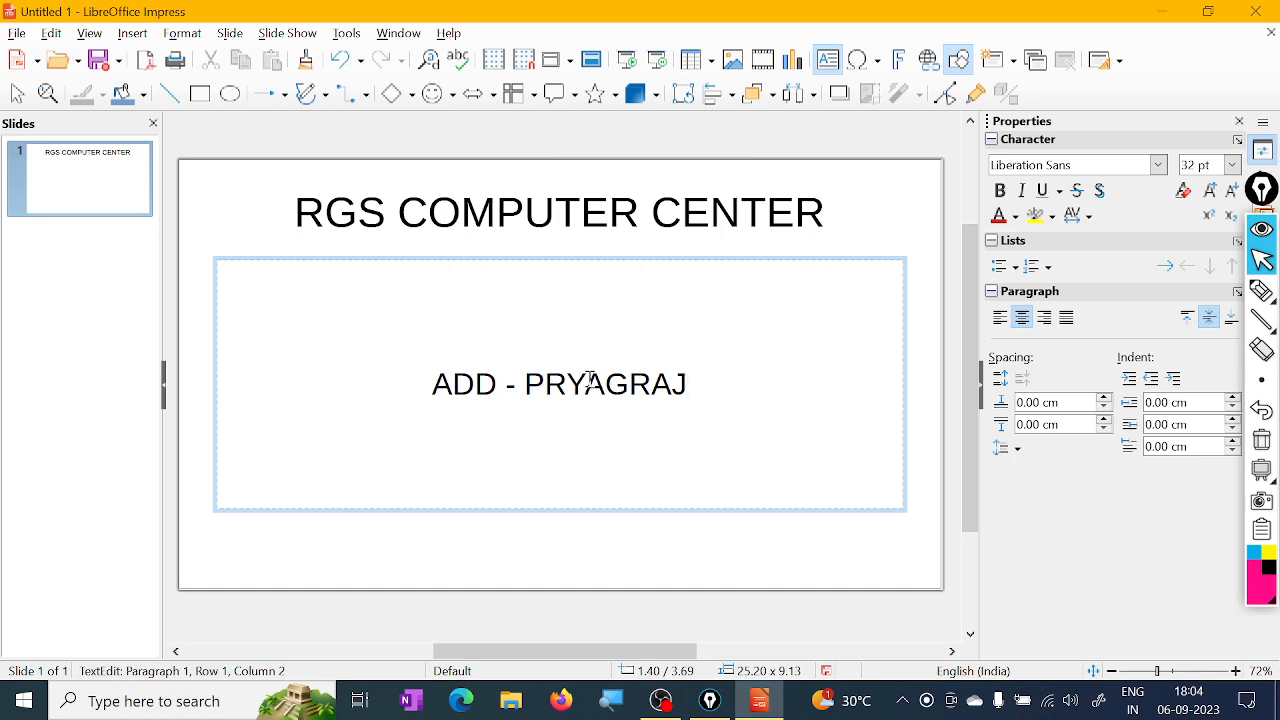
key("Return")
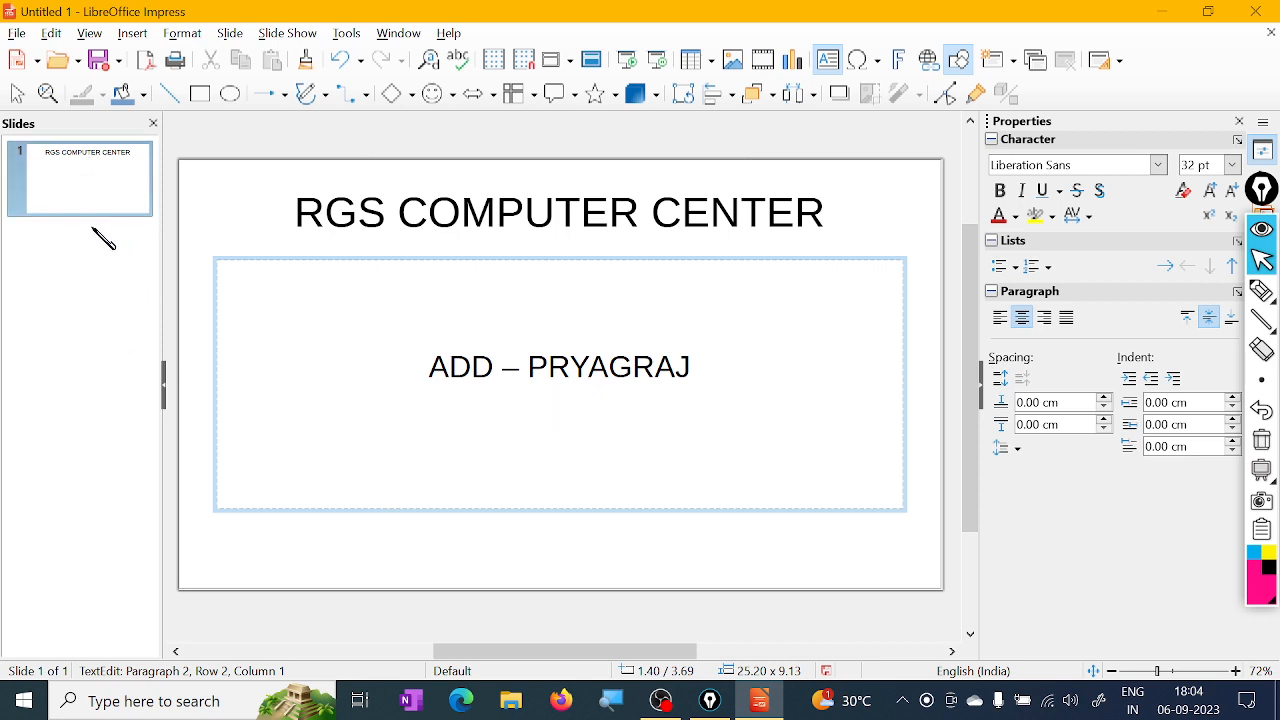
- Create a second blank presentation without choosing a template, and close it again
left_click(36, 61)
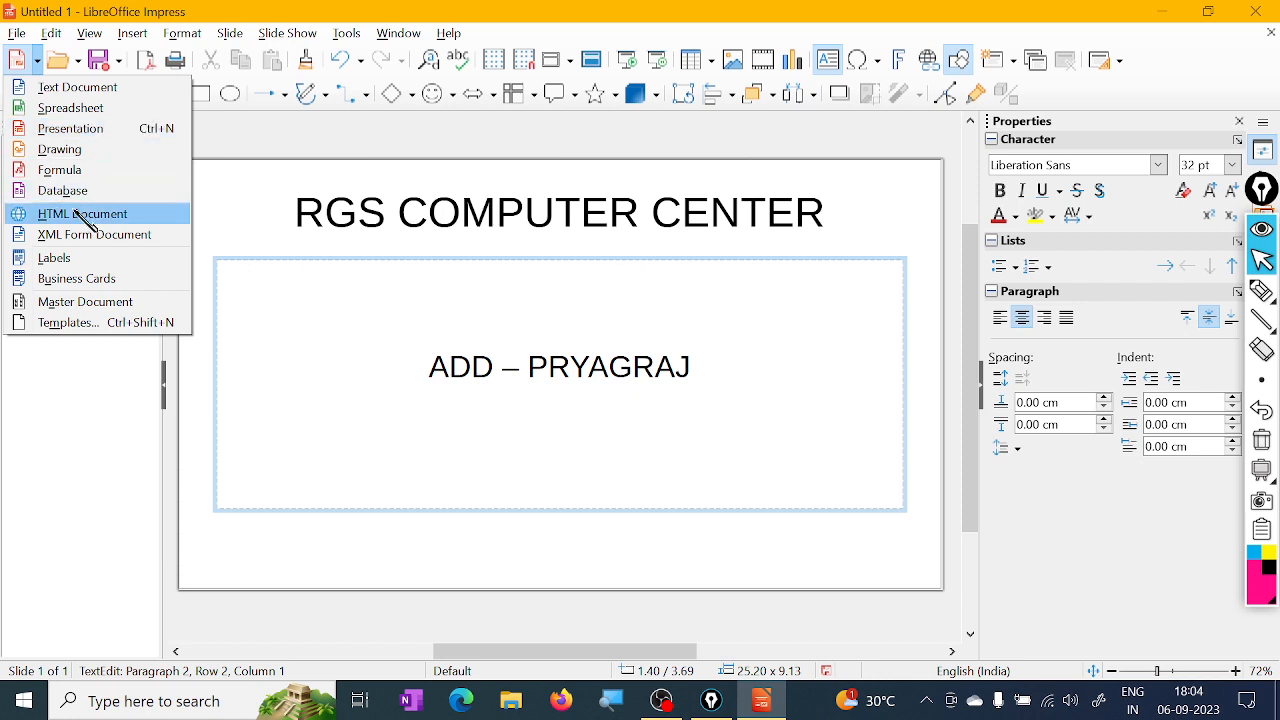
left_click(70, 128)
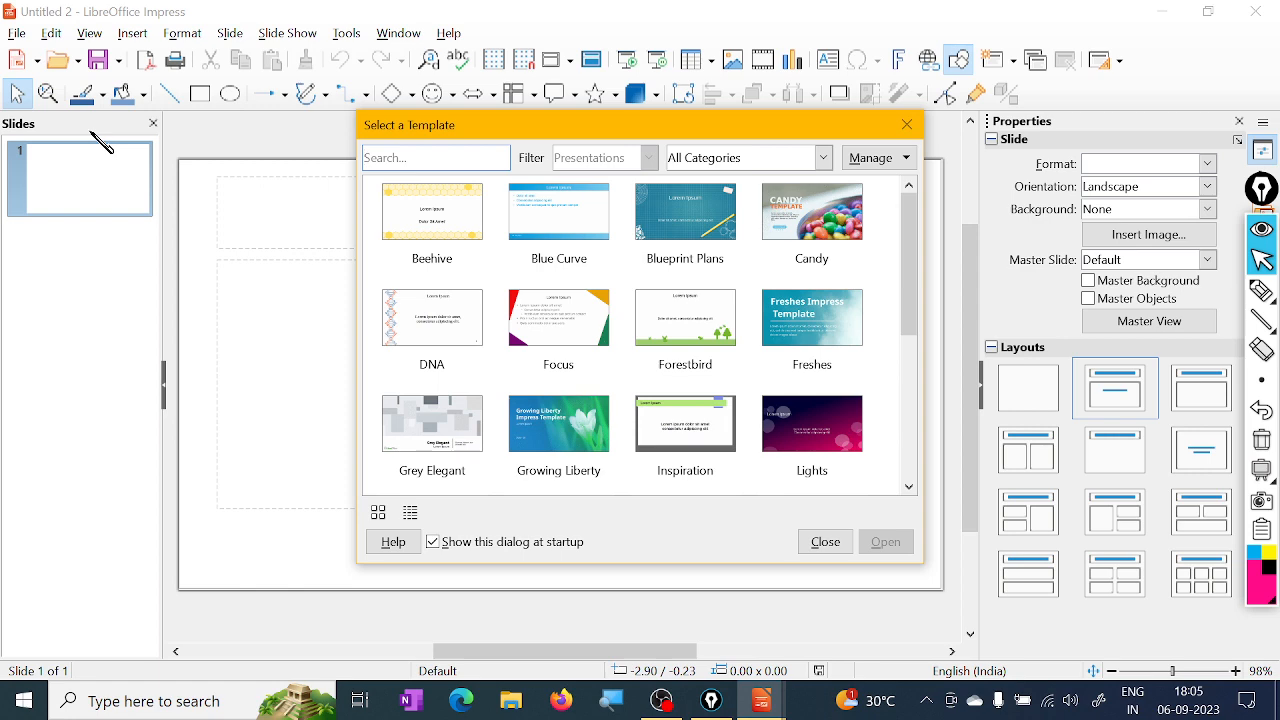
left_click(907, 124)
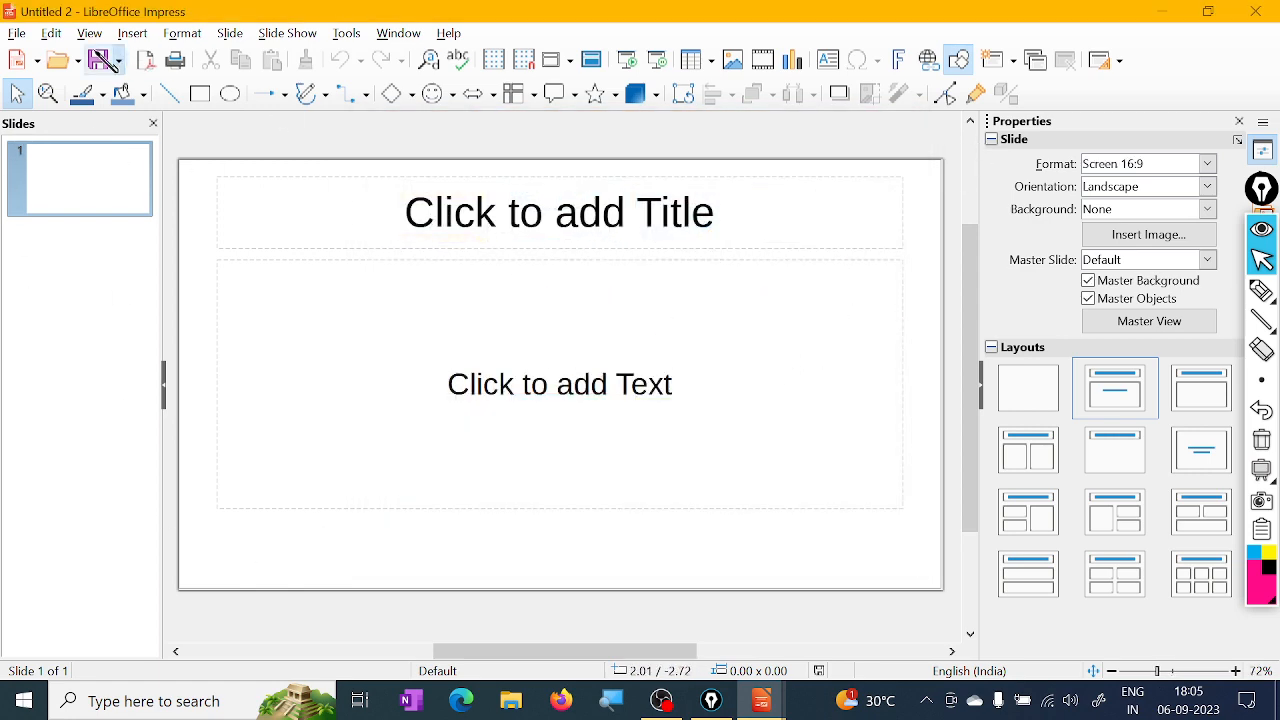
left_click(16, 33)
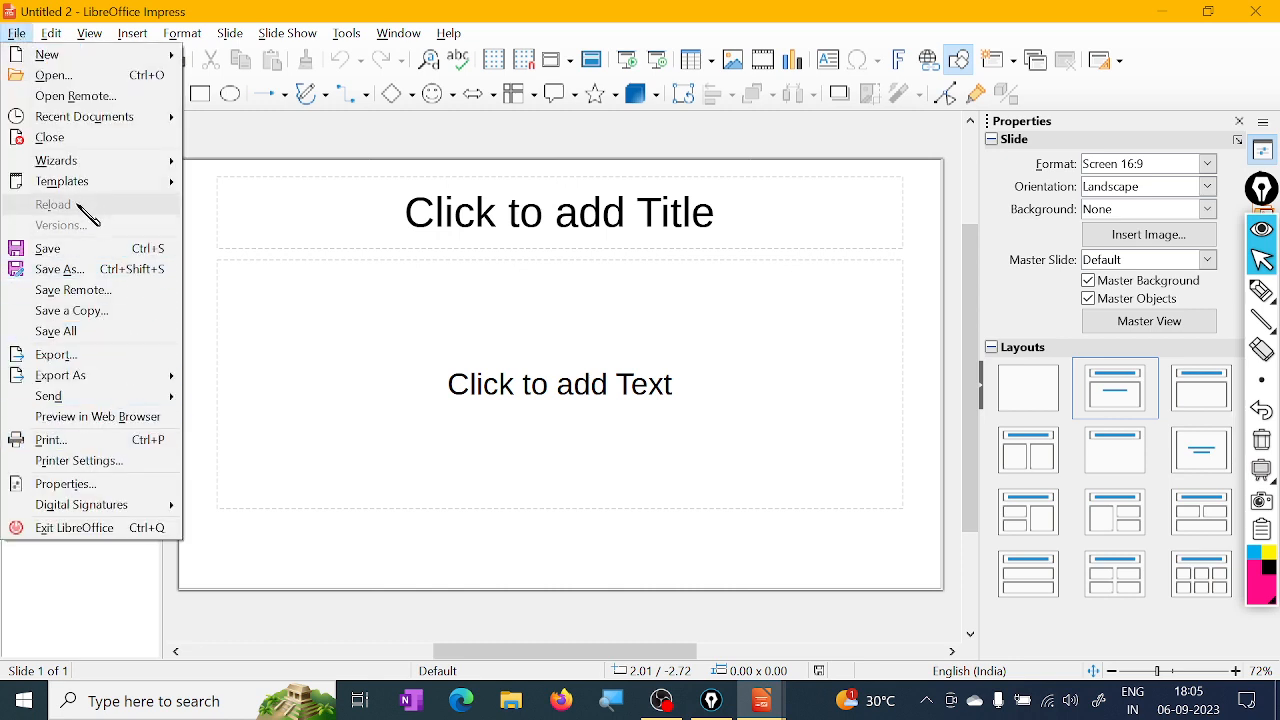
left_click(73, 143)
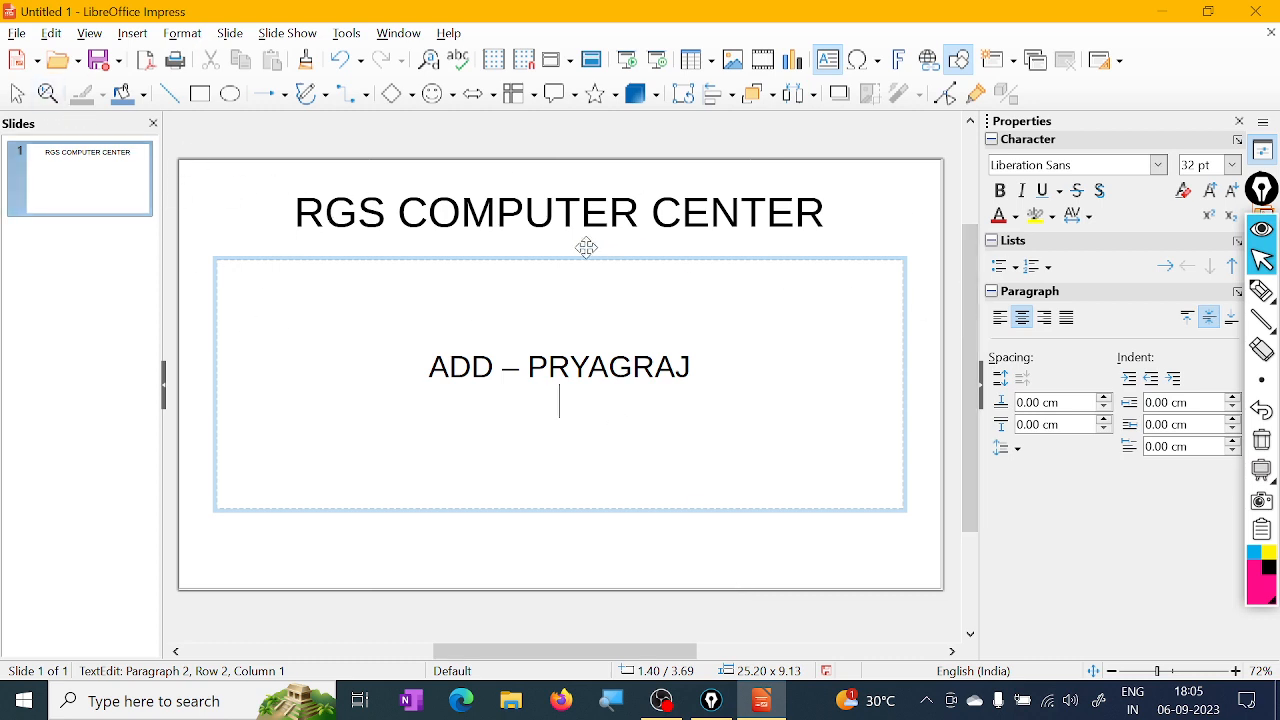
- Copy slide 1 and paste it below as a second slide
right_click(140, 198)
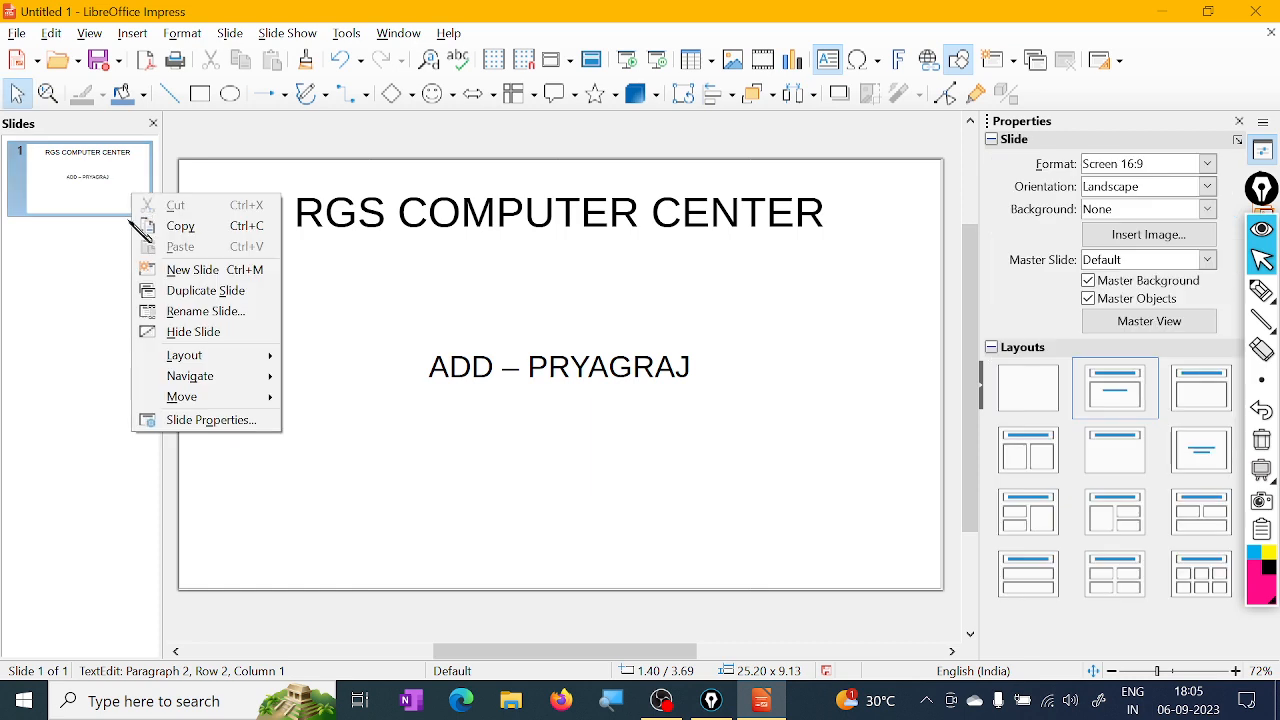
left_click(180, 226)
right_click(97, 250)
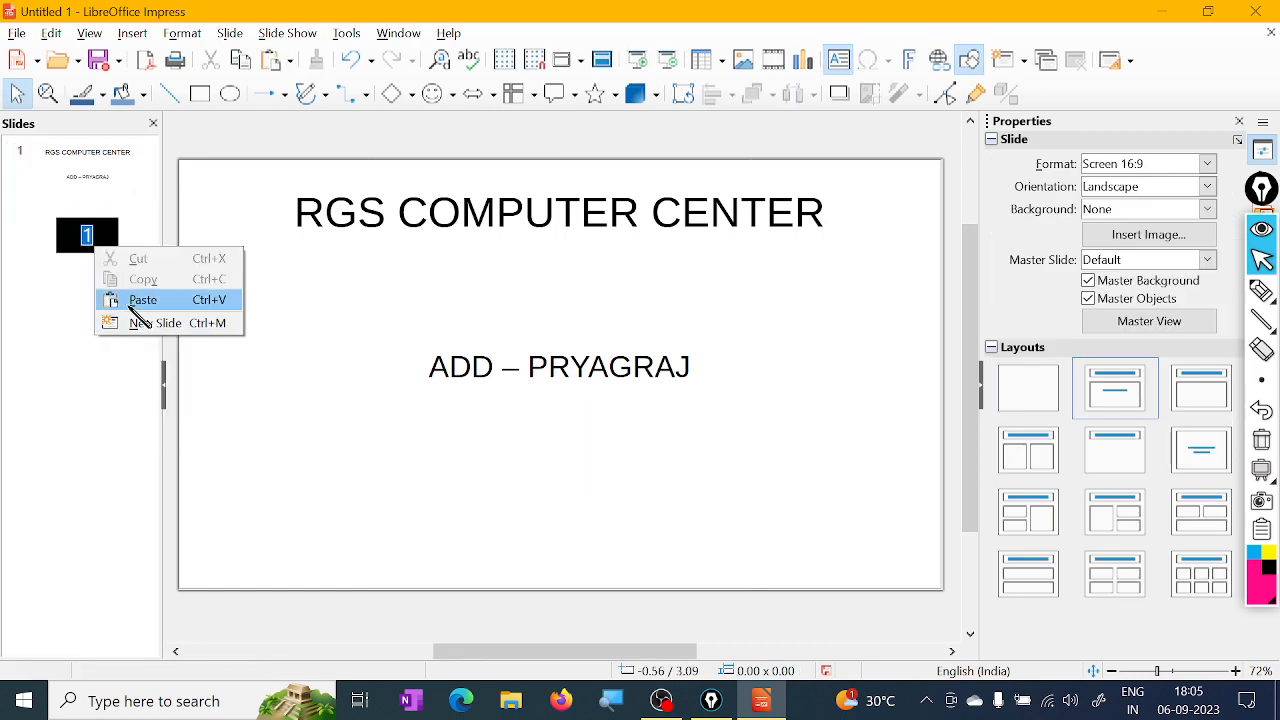
left_click(115, 297)
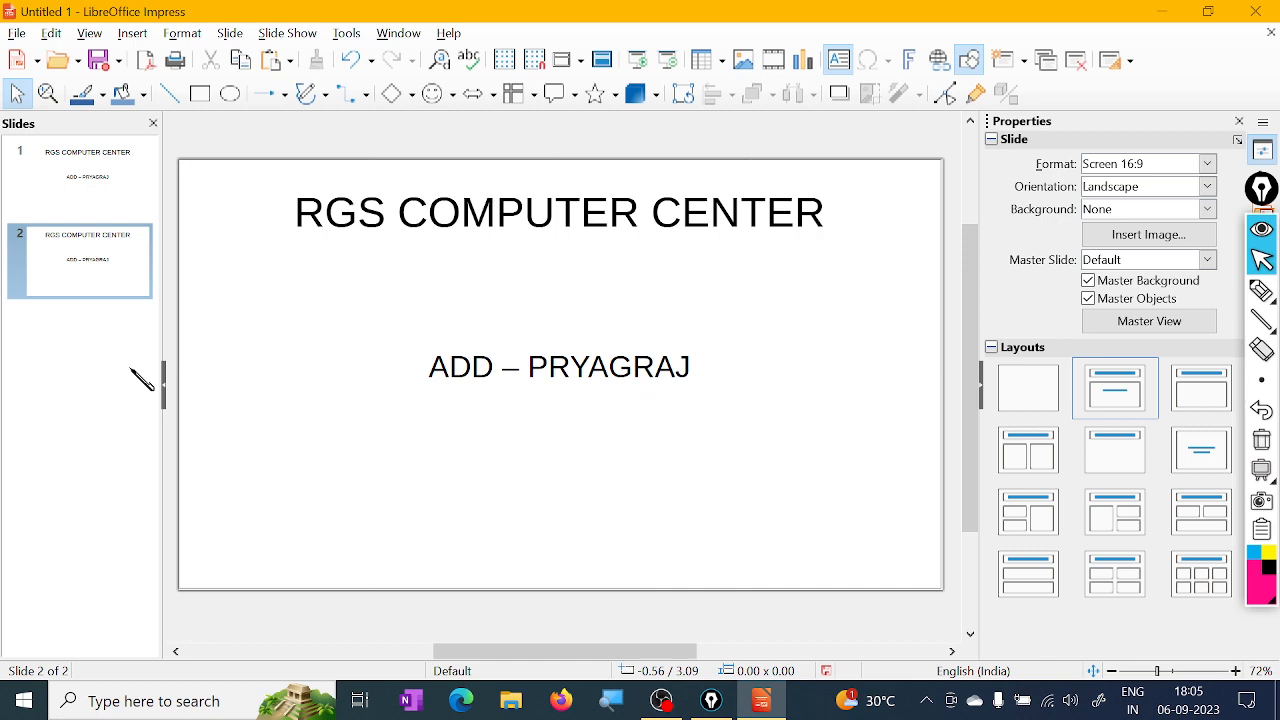
- Switch back and forth between slides 1 and 2 to compare their contents
left_click(96, 201)
left_click(91, 252)
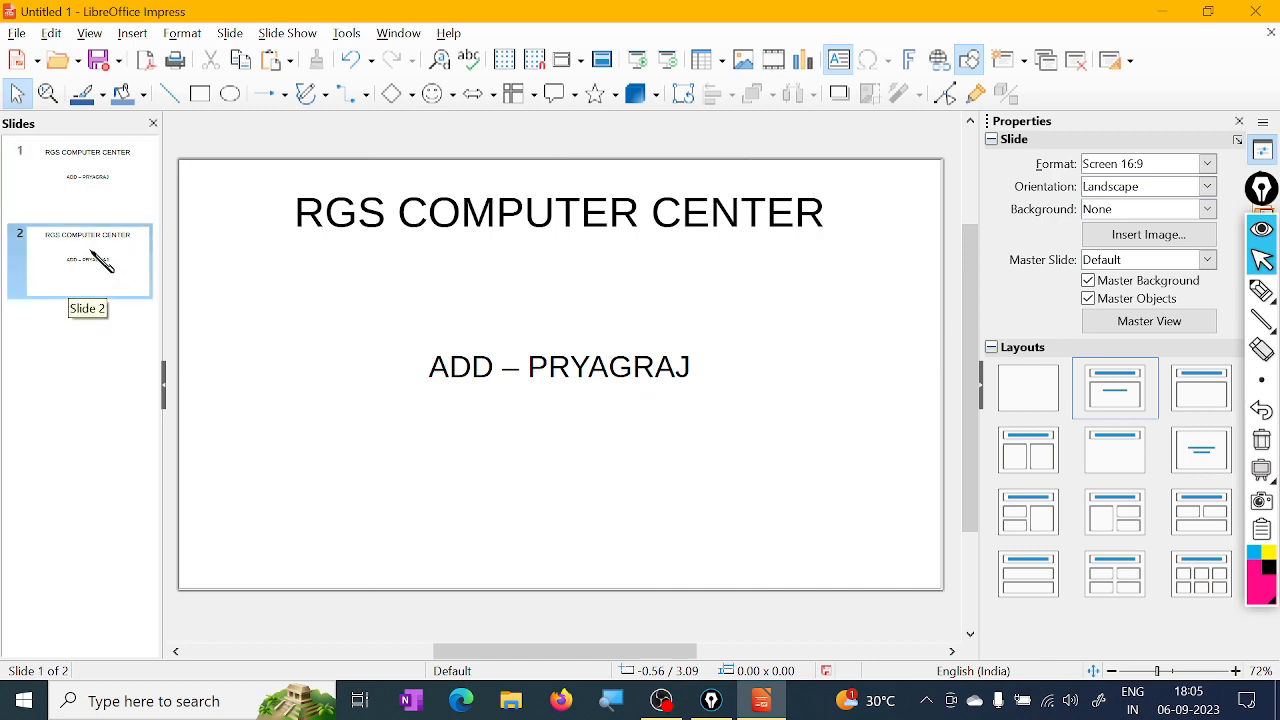
left_click(94, 205)
left_click(76, 278)
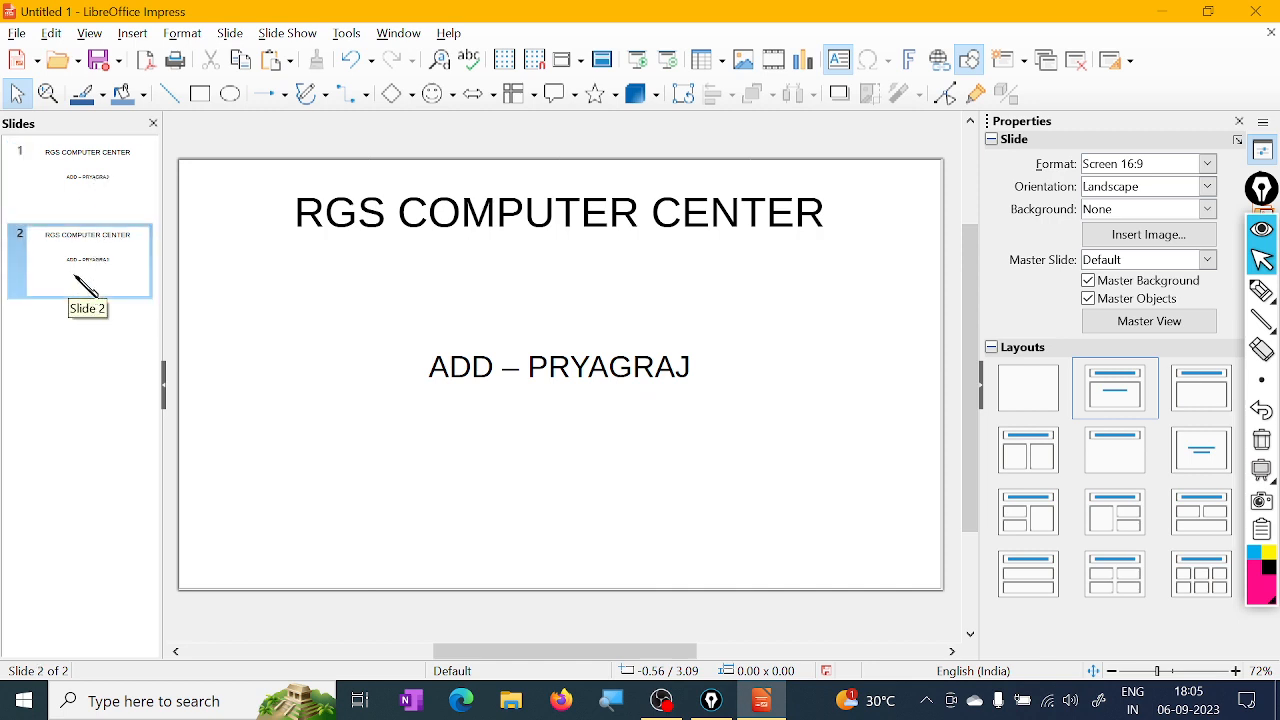
- Cut the duplicate slide 2 out of the presentation
left_click(540, 220)
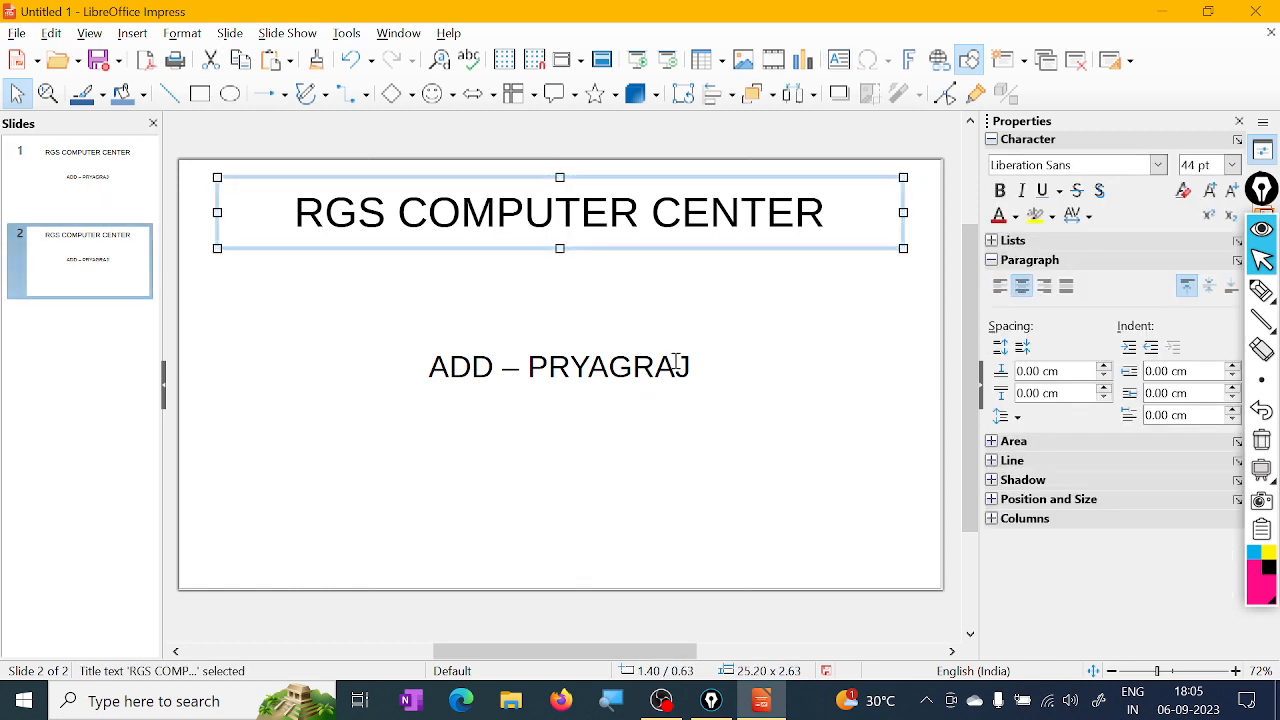
right_click(106, 259)
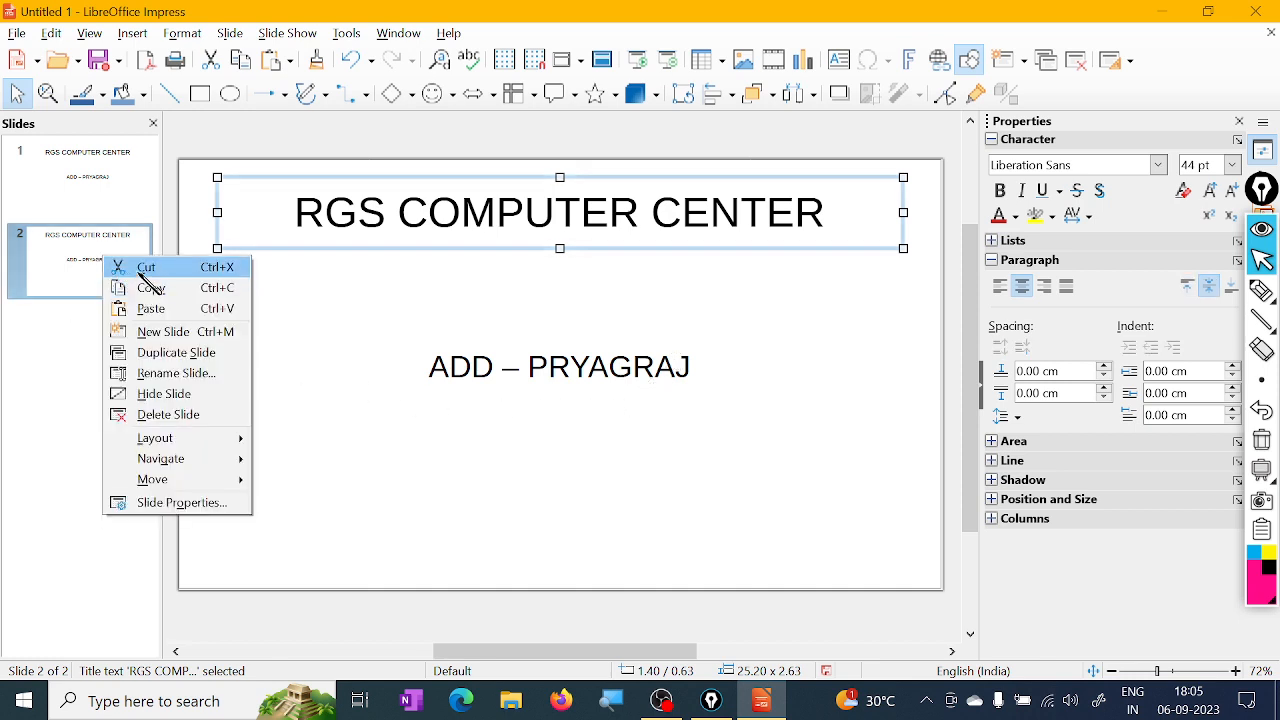
left_click(118, 267)
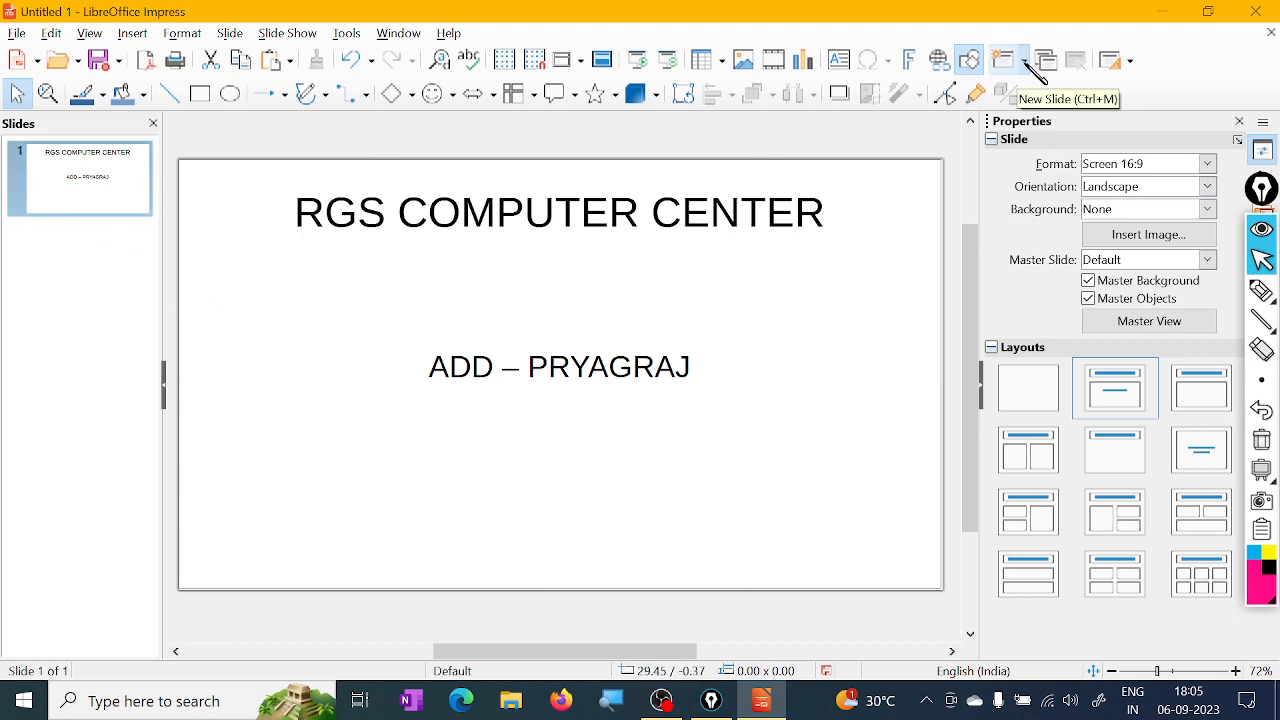
- Add a slide with the title and centred text layout after slide 1, and open its title for editing
left_click(1025, 61)
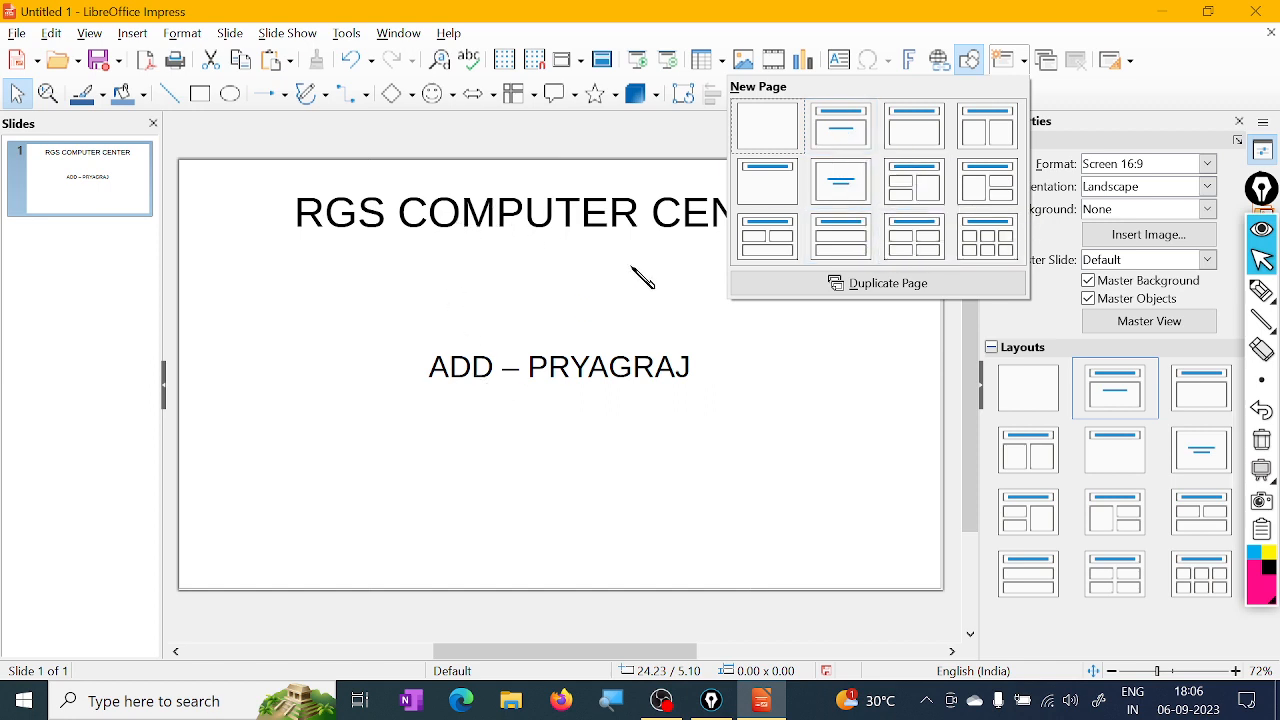
left_click(855, 147)
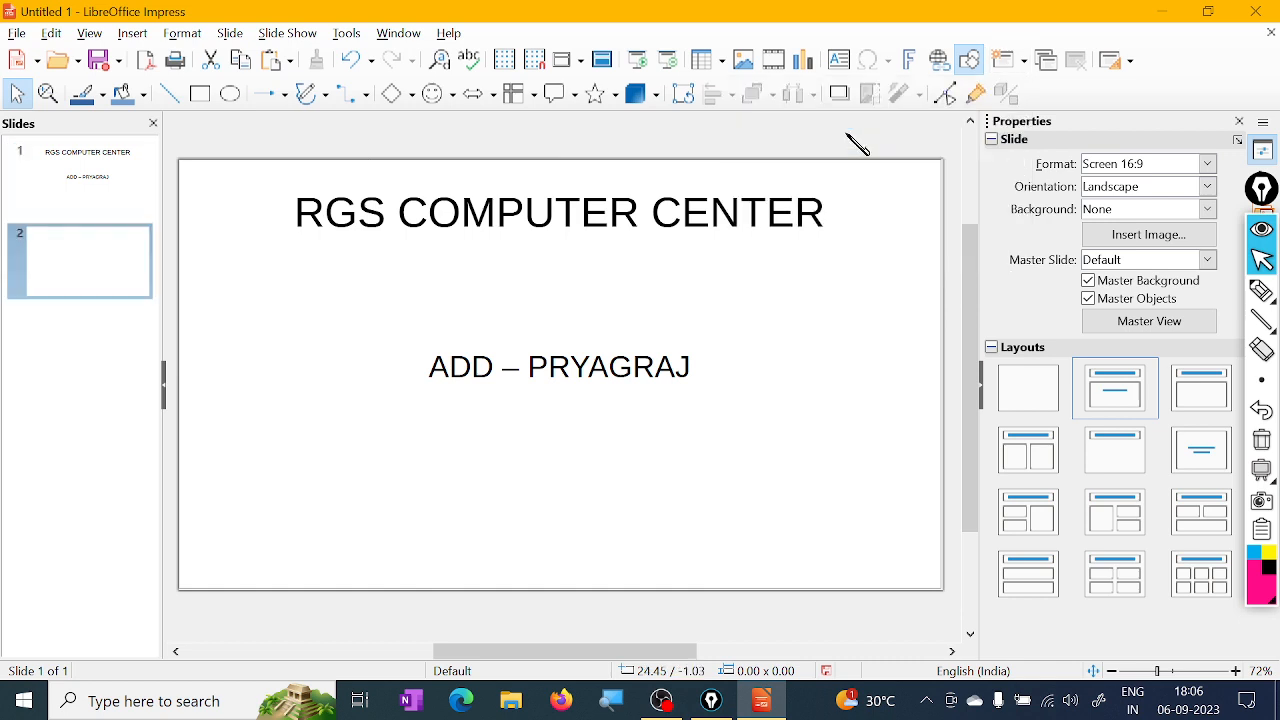
left_click(79, 186)
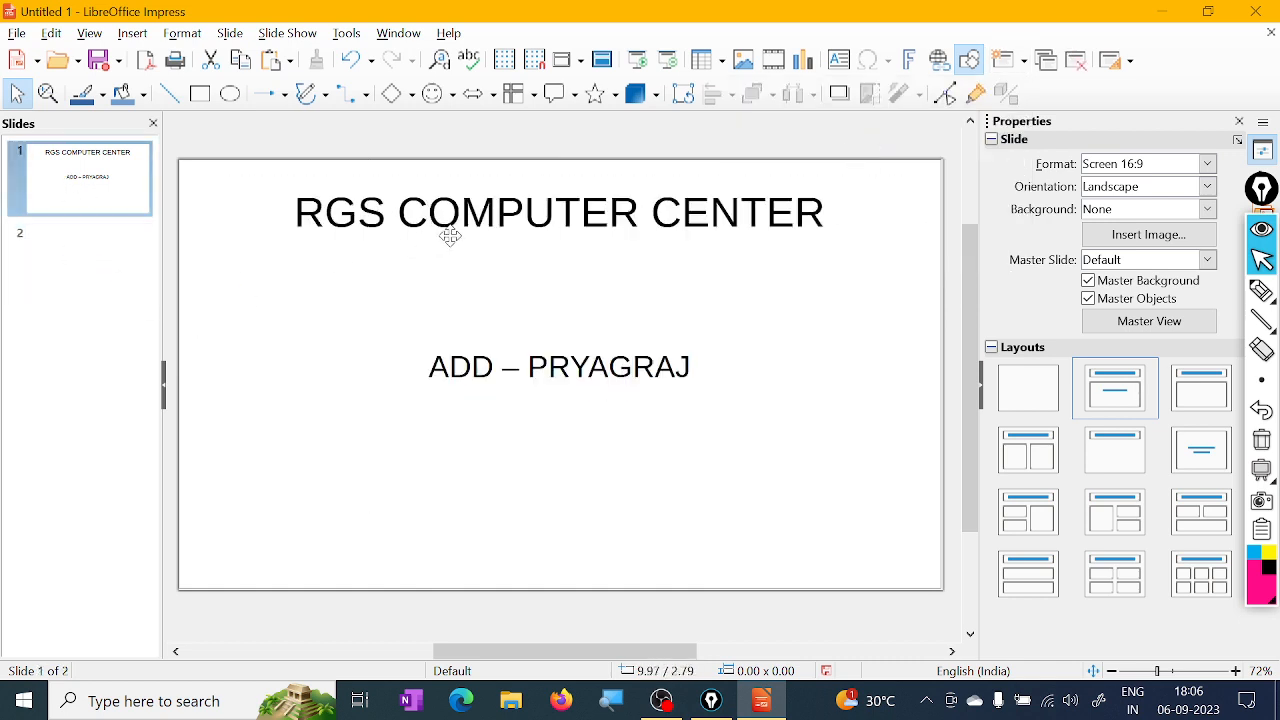
left_click(100, 255)
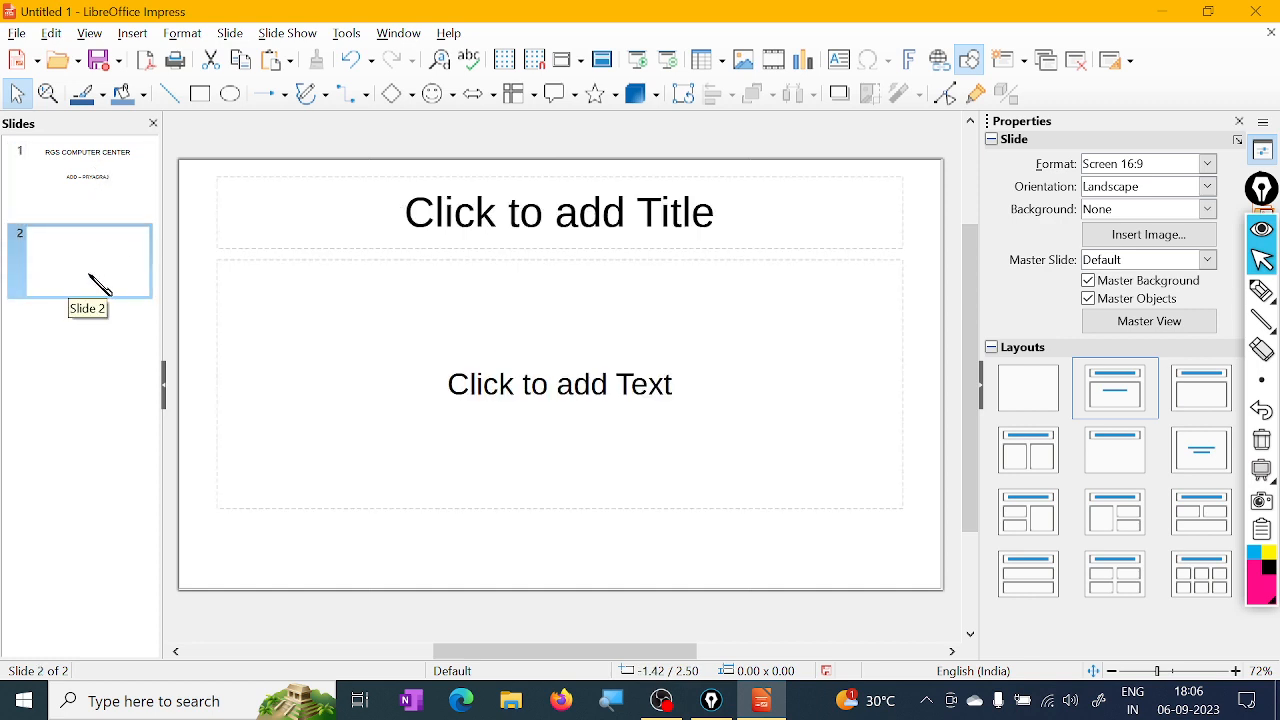
left_click(574, 226)
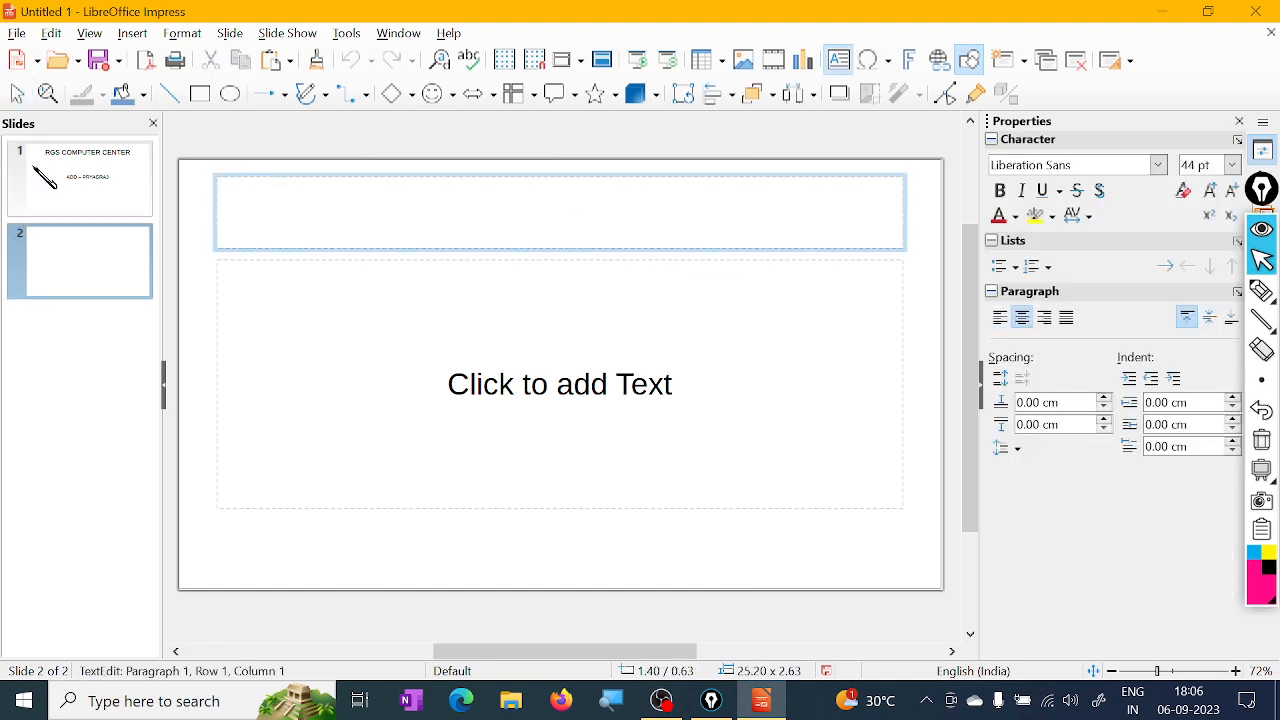
type("THIS IS")
key("BackSpace")
key("BackSpace")
key("BackSpace")
key("BackSpace")
key("BackSpace")
key("BackSpace")
key("BackSpace")
type("COP")
key("BackSpace")
key("BackSpace")
key("BackSpace")
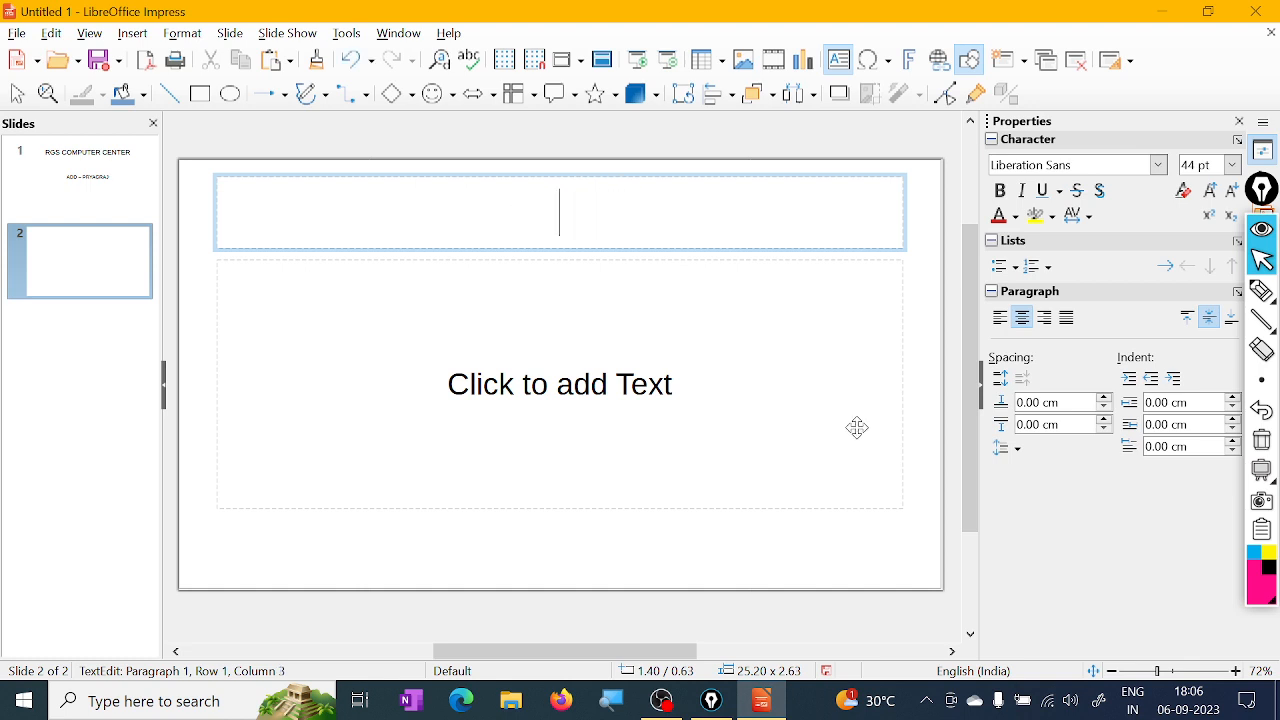
- Enter TECHNICAL INSTITUTE as the title of slide 2
type("TEX")
key("BackSpace")
type("CHNICAL")
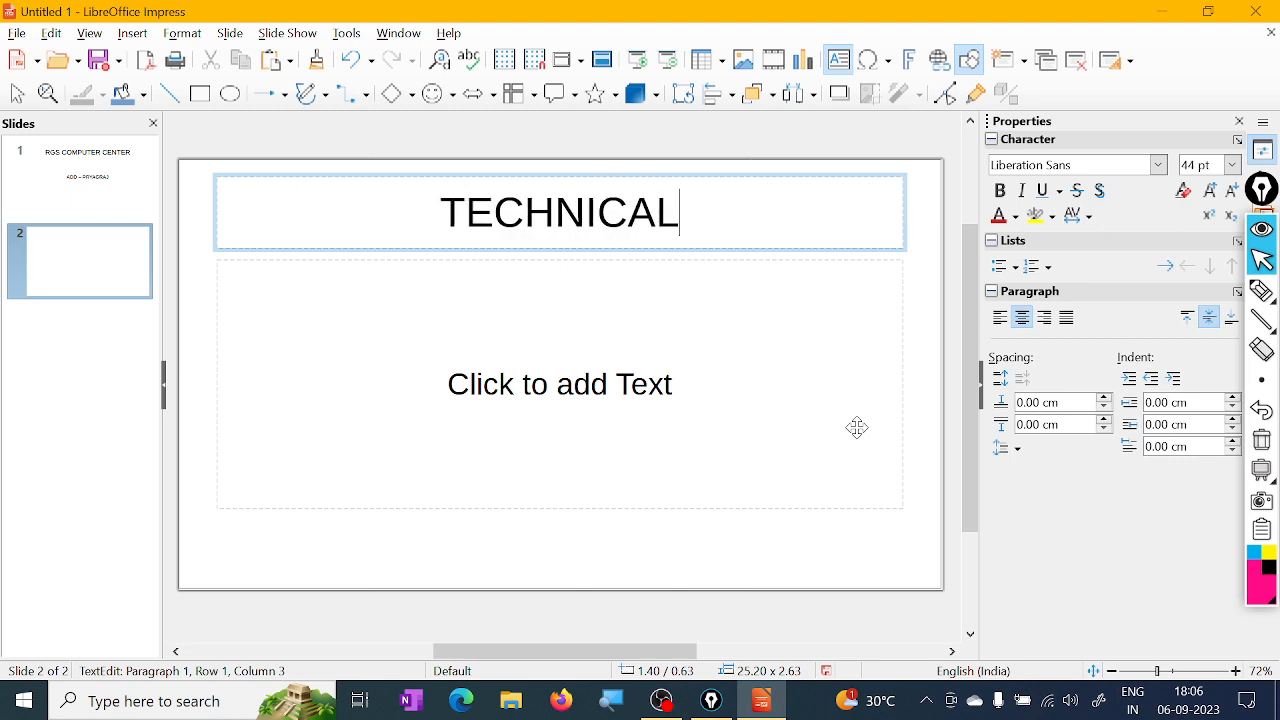
type(" INSTITUTE")
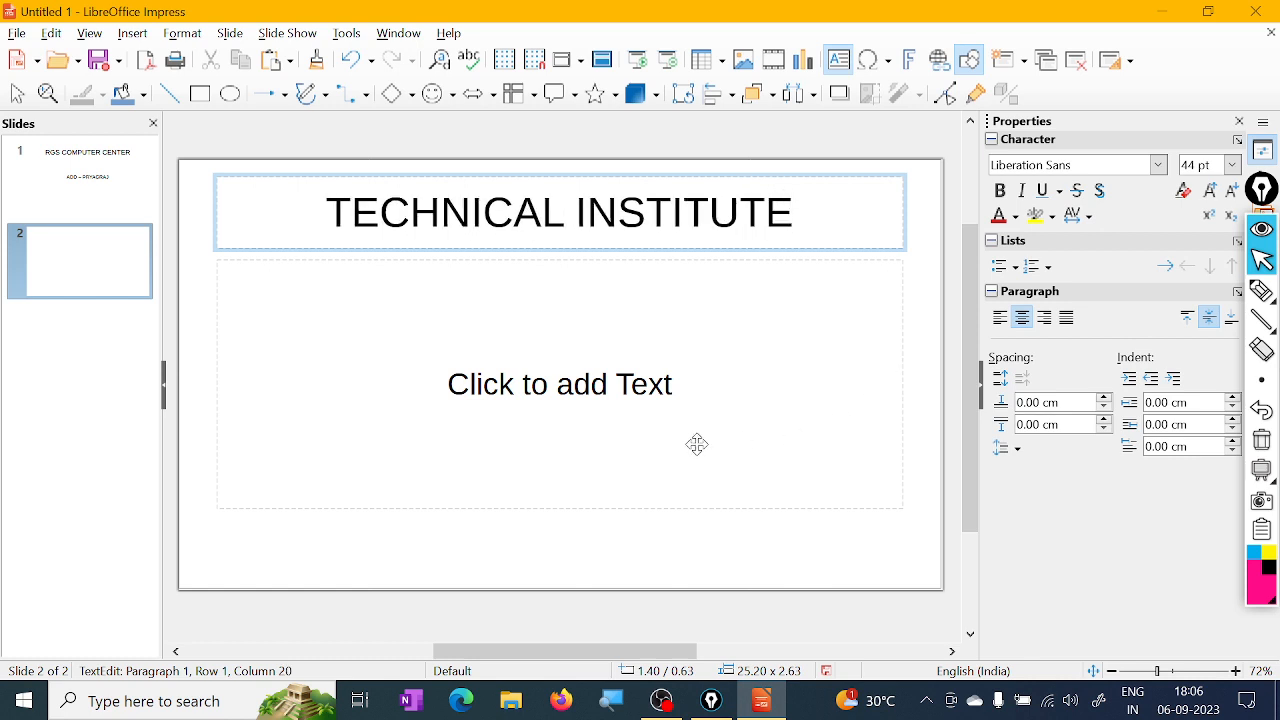
- Enter the heading COURSE in slide 2's text placeholder, followed by a blank line
left_click(618, 392)
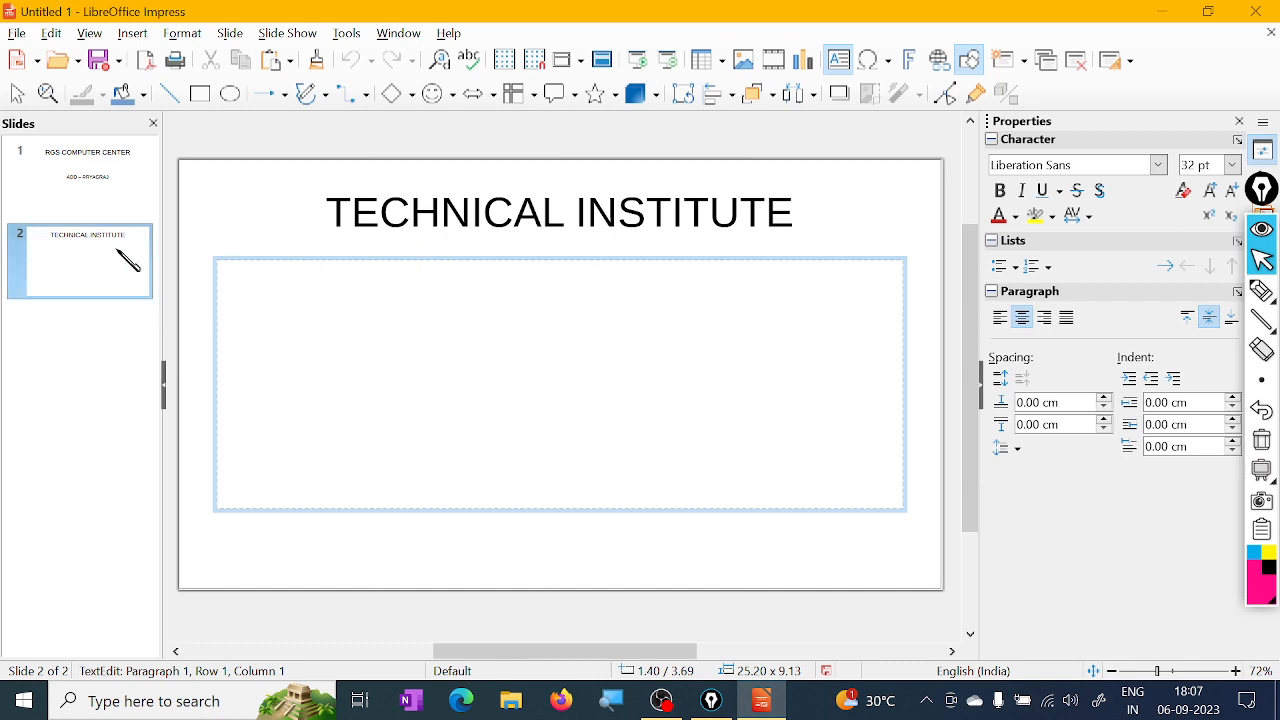
type("COU")
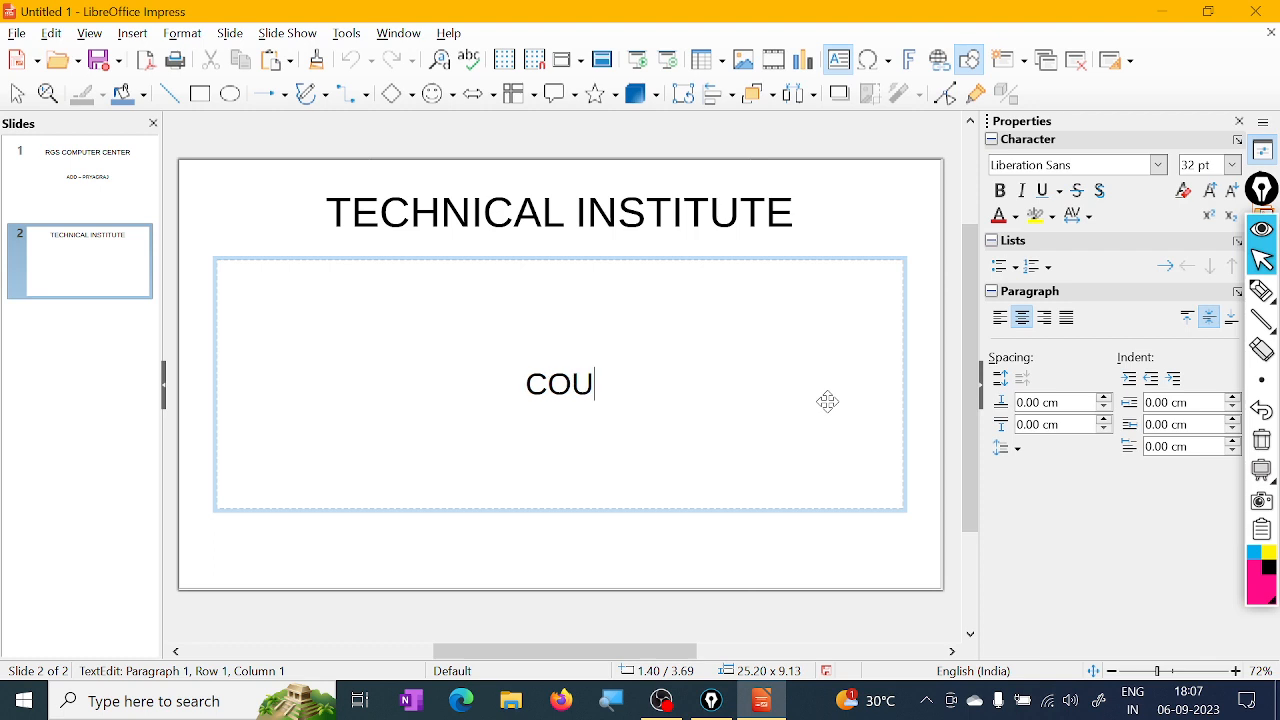
type("RS")
key("BackSpace")
type("RSE")
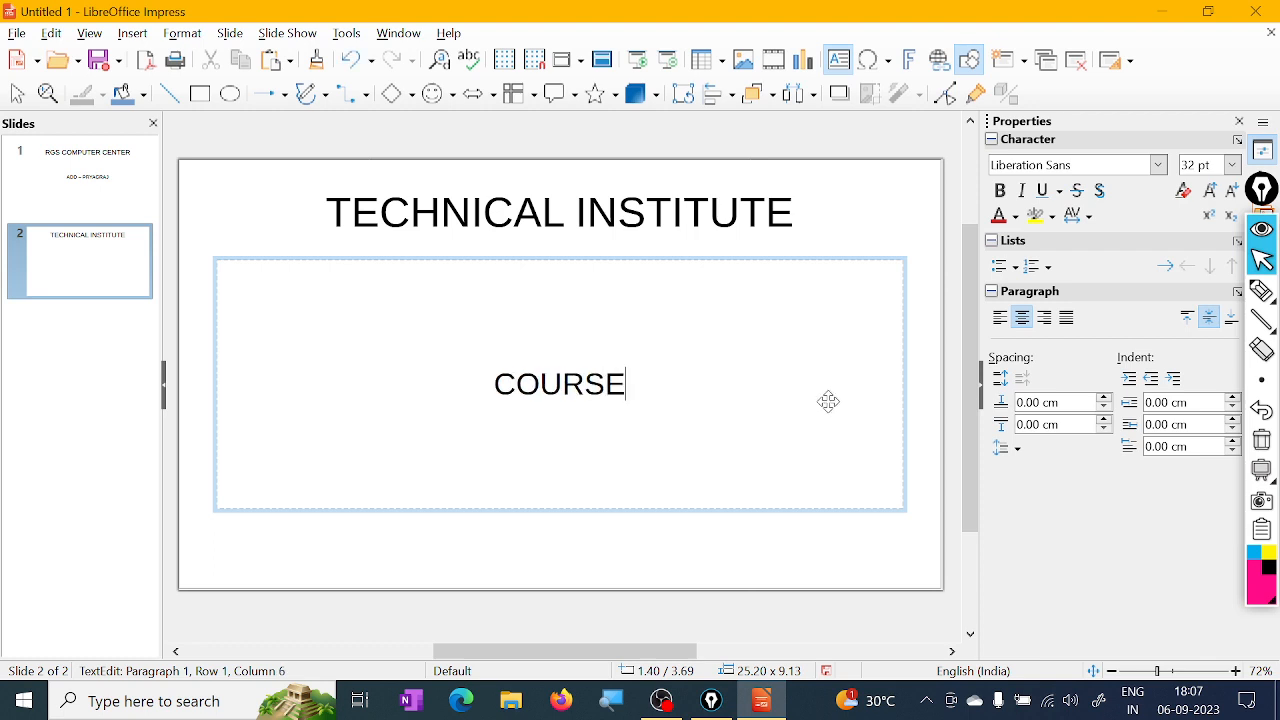
key("Return")
key("Return")
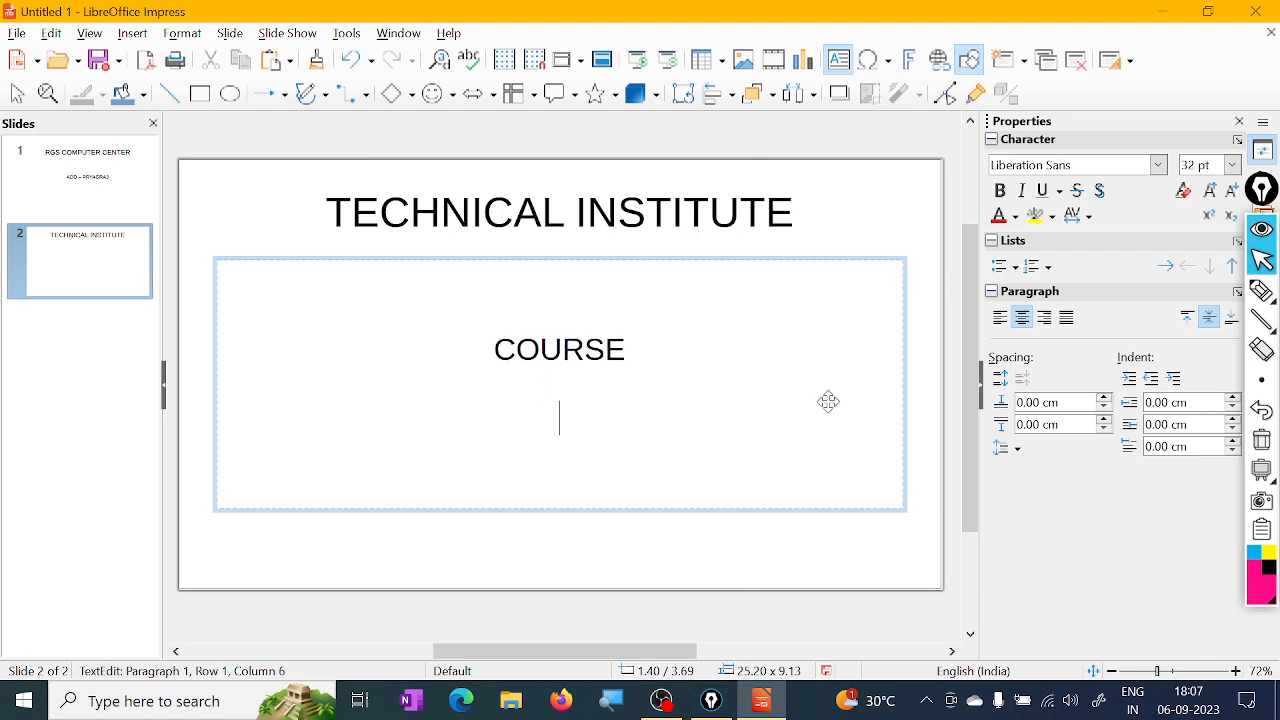
- List ADCA, PGDCA, O LEVEL and A LEVEL on separate lines under the COURSE heading
type("ADCA")
key("Return")
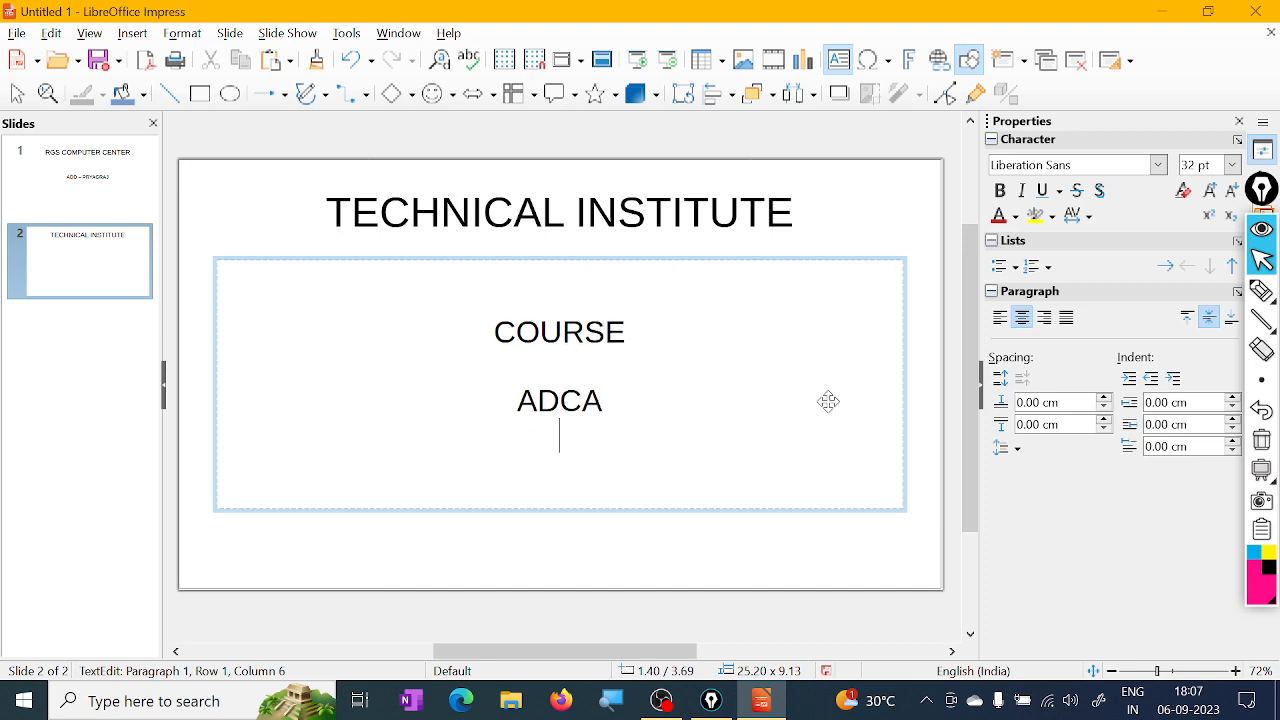
type("PGD")
key("BackSpace")
type("GDCA")
key("Return")
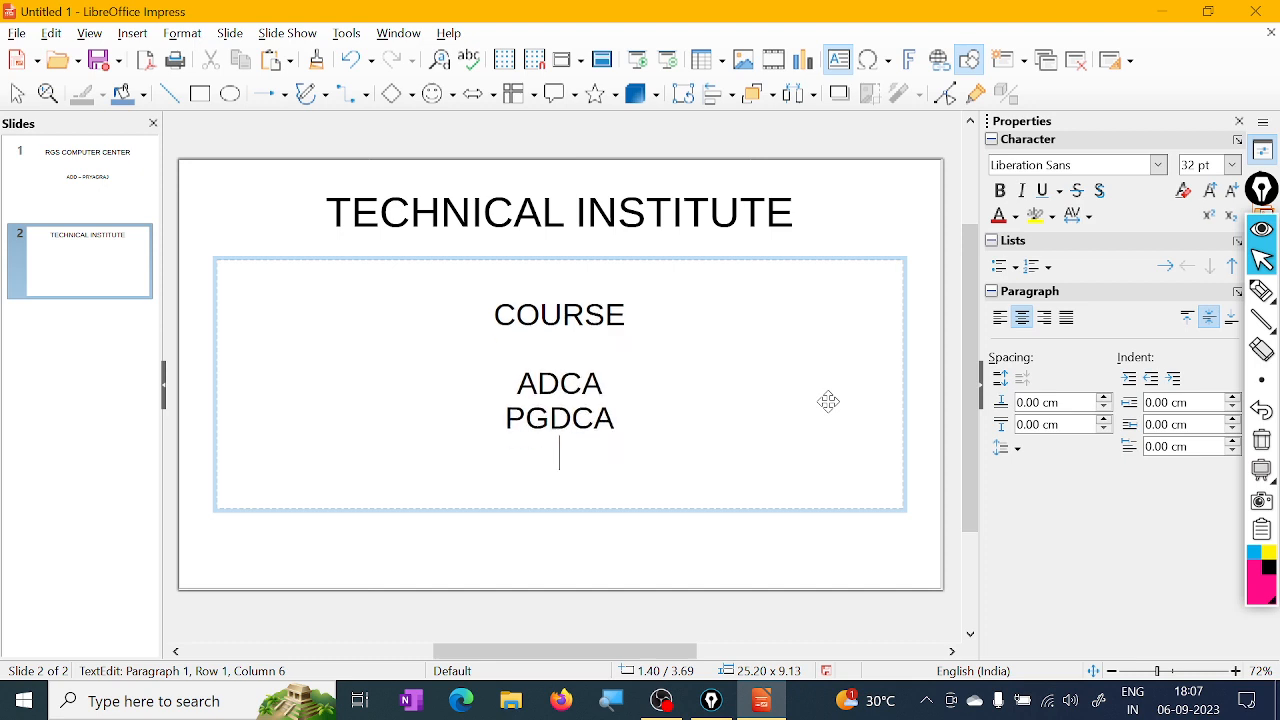
type("O LEVEL")
key("Return")
type("A LEV")
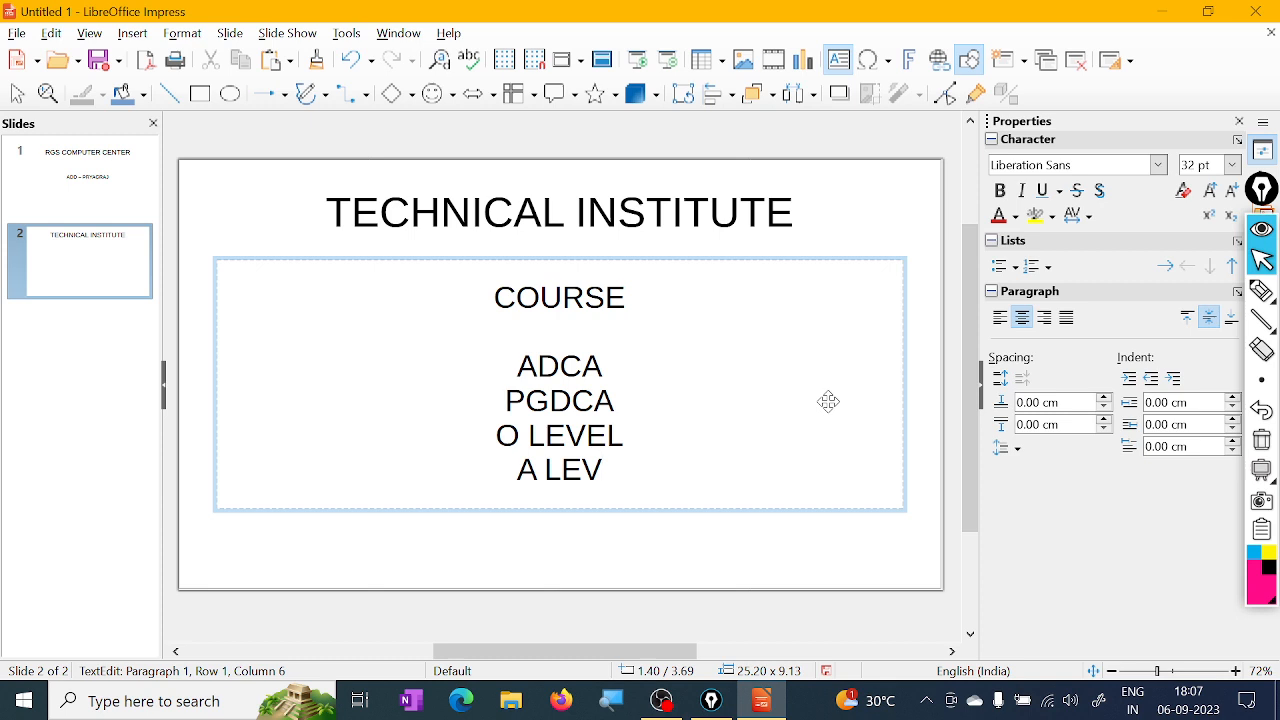
type("EL")
- Switch back and forth between the two slides to review their titles and text
left_click(100, 170)
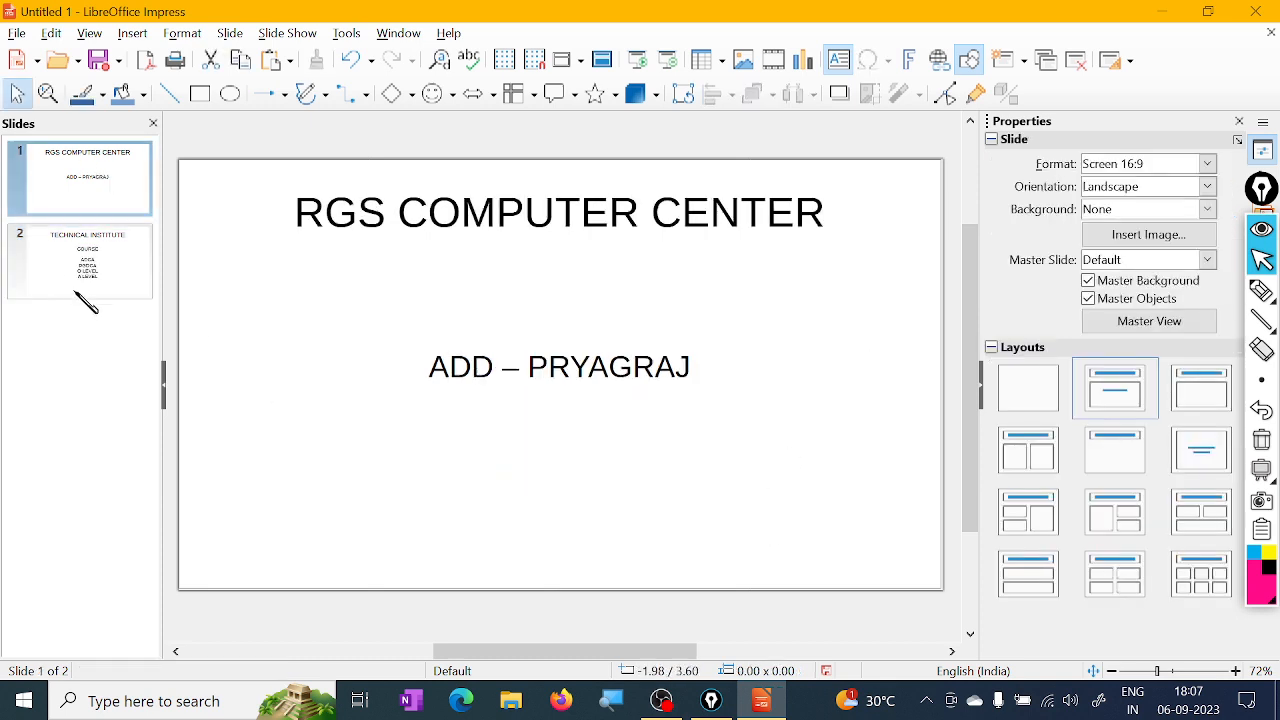
left_click(80, 285)
left_click(104, 170)
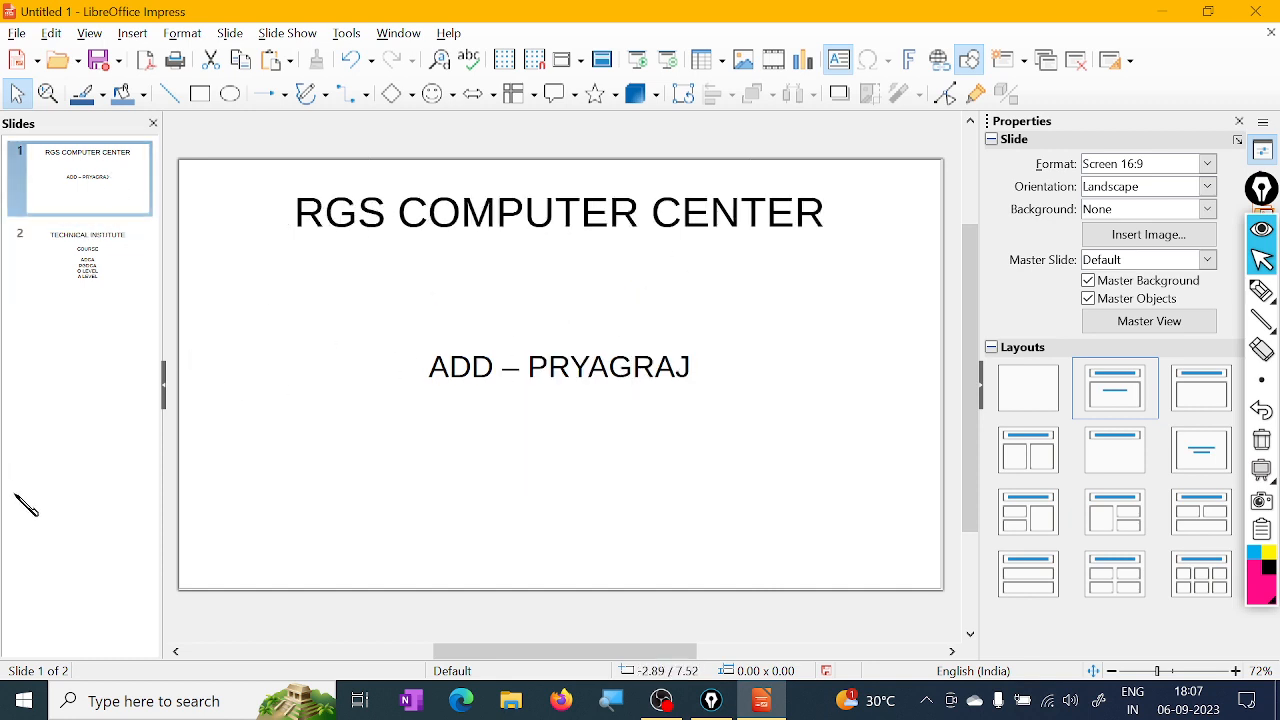
left_click(84, 262)
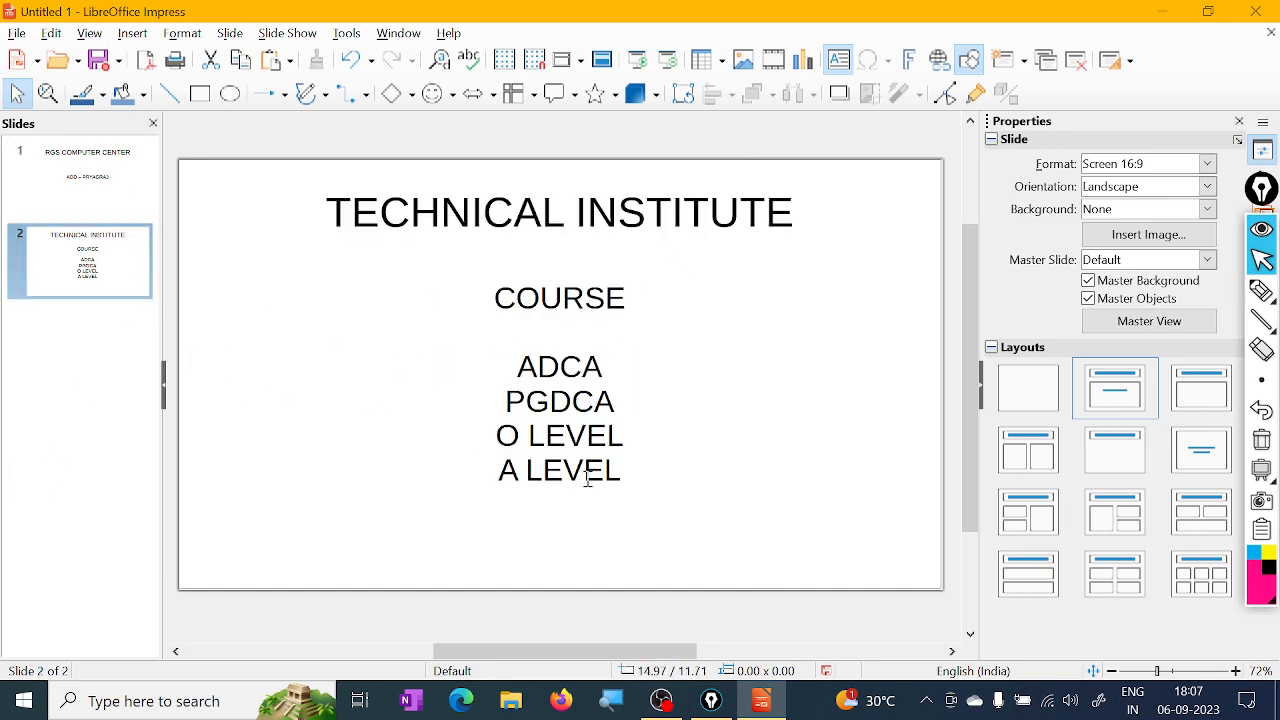
left_click(100, 165)
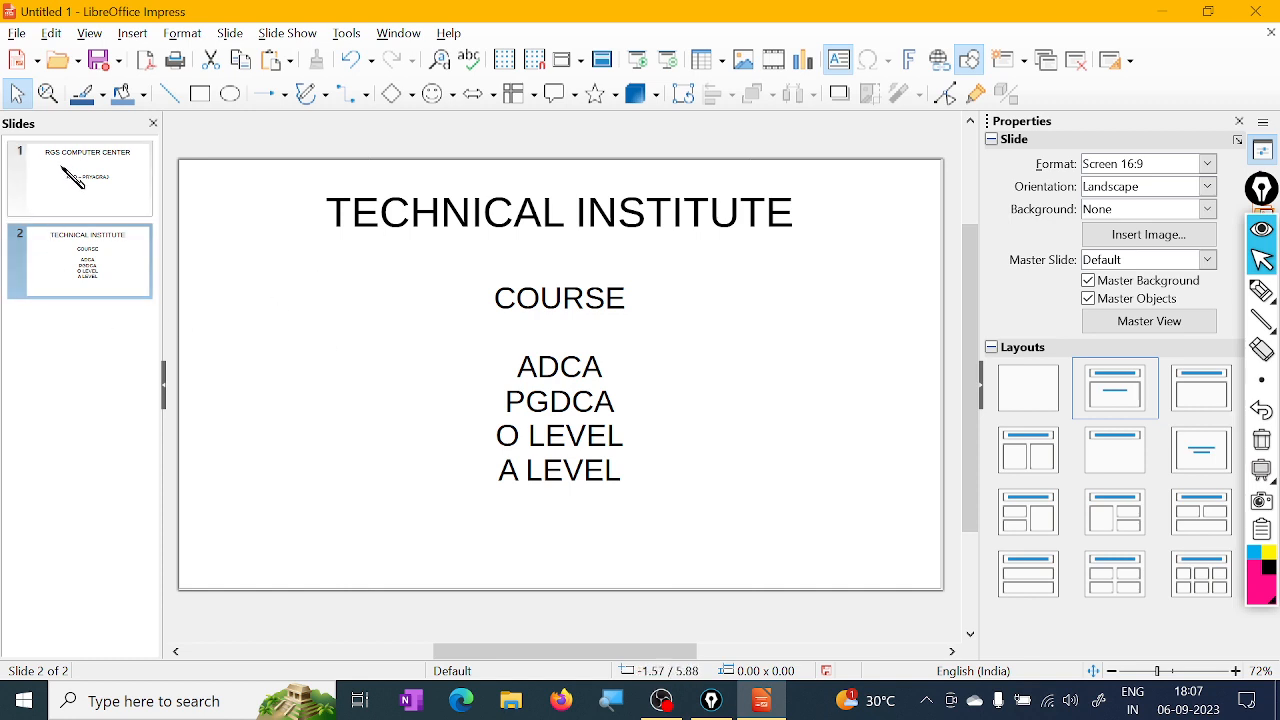
left_click(92, 278)
left_click(95, 186)
left_click(95, 278)
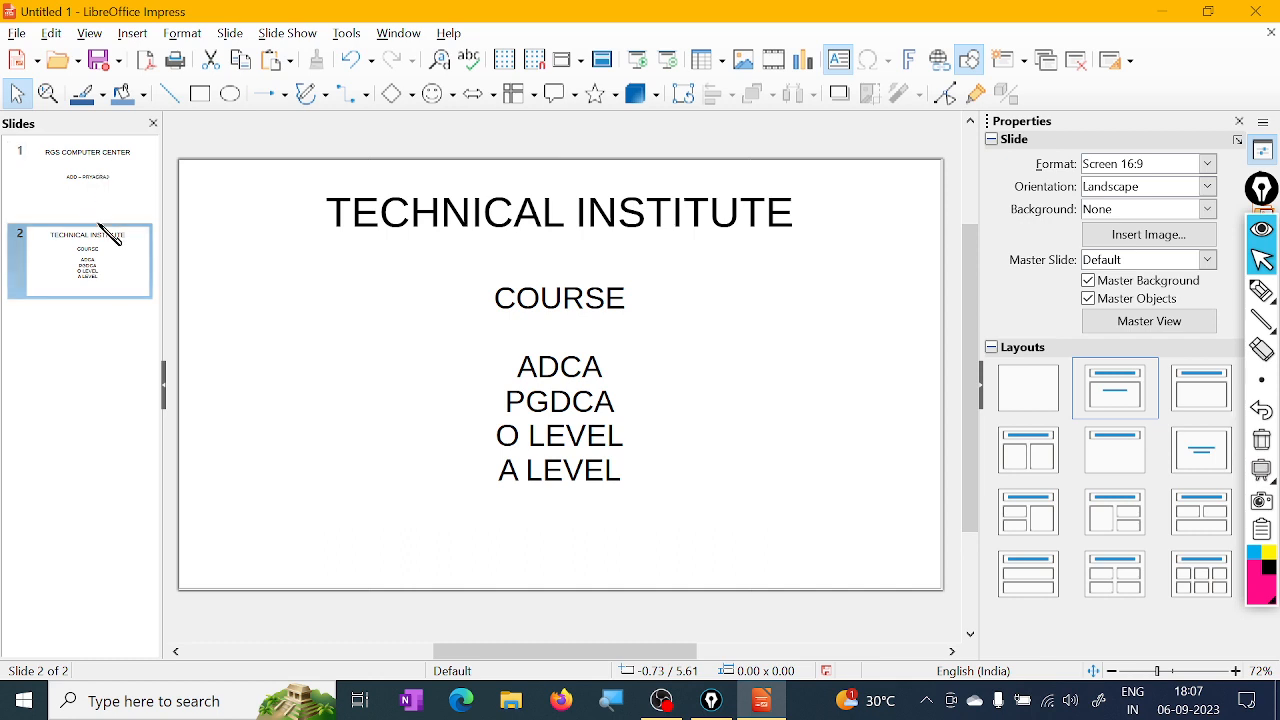
mouse_move(1262, 320)
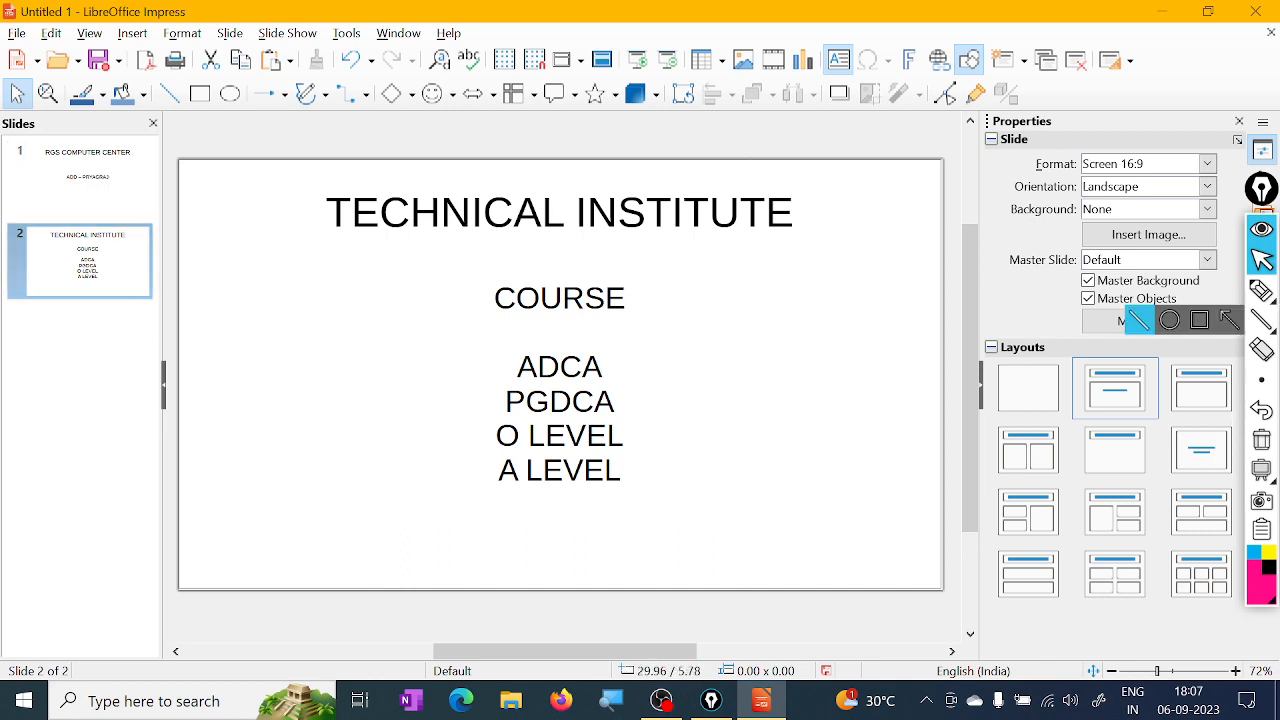
left_click(1262, 290)
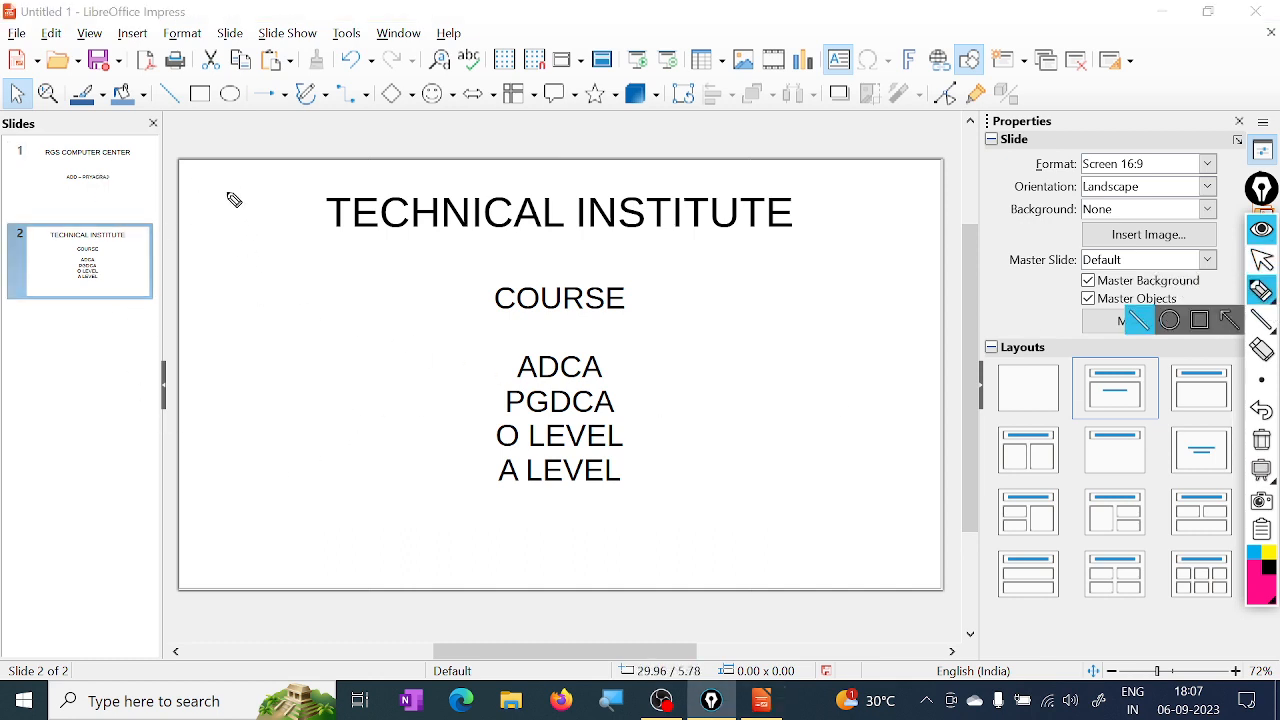
left_click_drag(229, 190, 265, 270)
mouse_move(290, 202)
left_mouse_down()
mouse_move(280, 232)
mouse_move(290, 204)
left_mouse_up()
mouse_move(262, 138)
left_mouse_down()
mouse_move(222, 298)
mouse_move(263, 140)
mouse_move(234, 143)
left_mouse_up()
left_click_drag(40, 335, 98, 322)
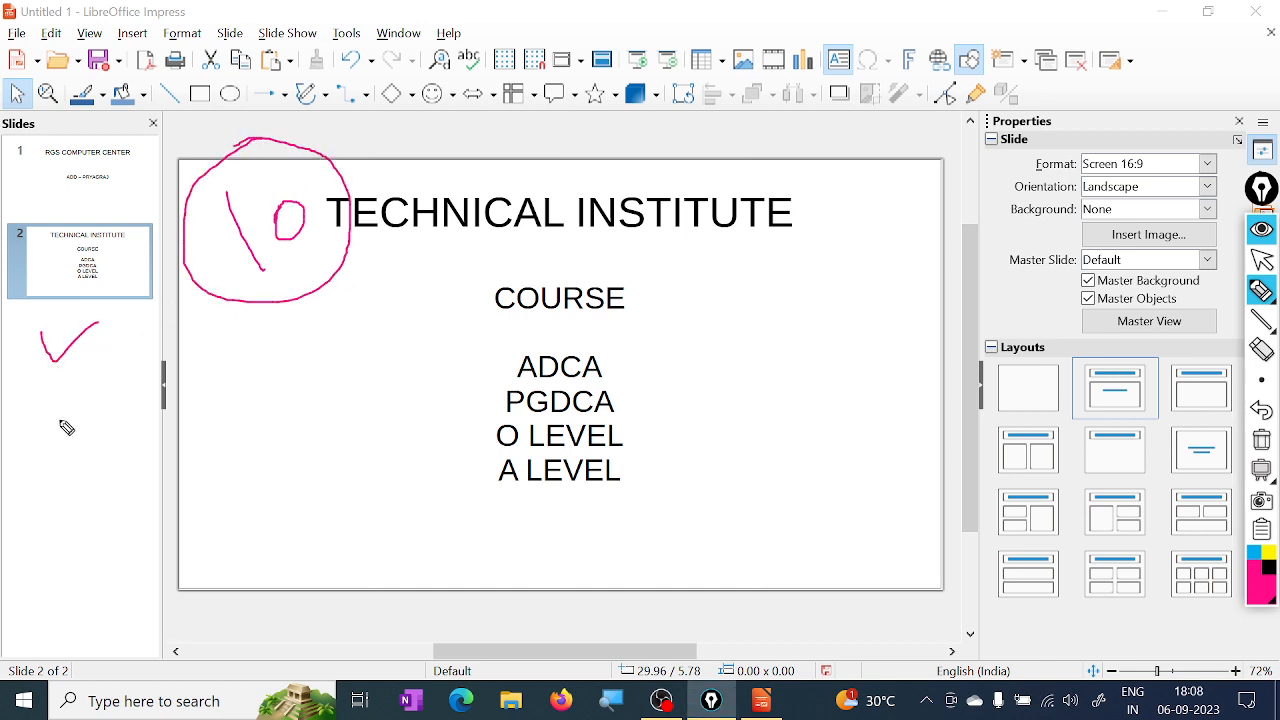
left_click_drag(40, 425, 95, 428)
left_click_drag(58, 515, 107, 513)
mouse_move(46, 590)
left_mouse_down()
mouse_move(88, 607)
mouse_move(106, 577)
left_mouse_up()
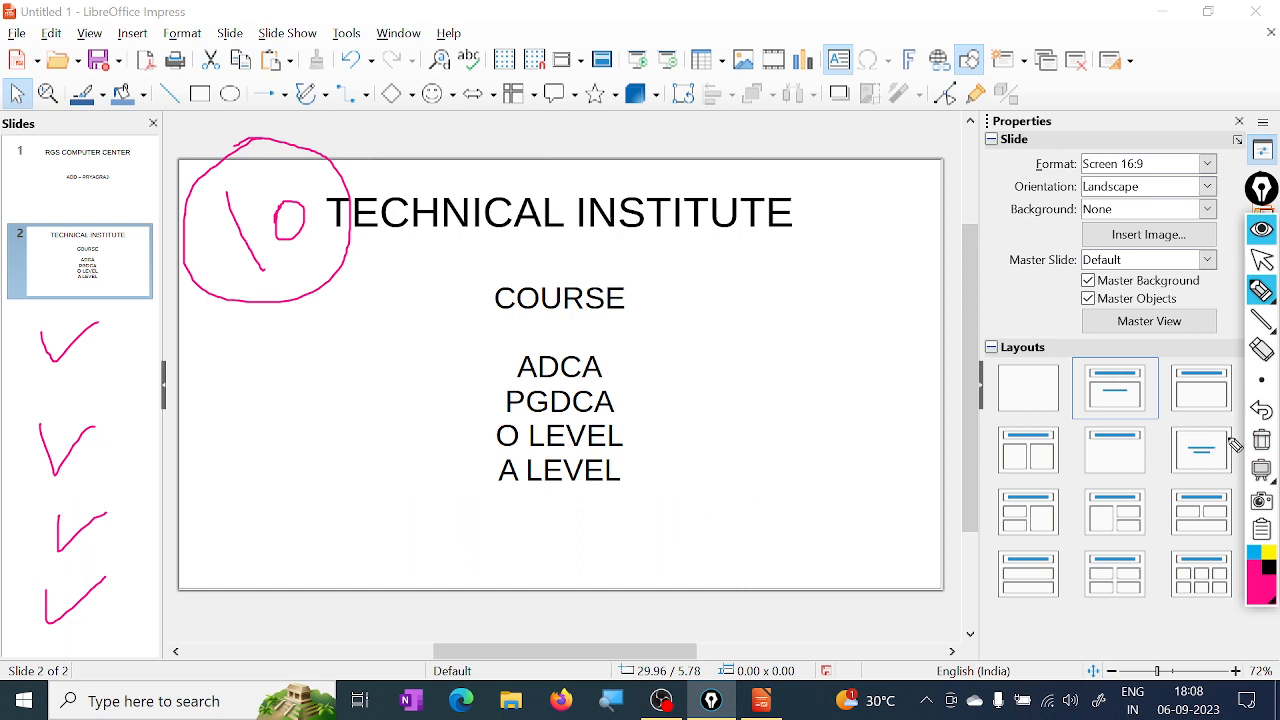
left_click(1262, 440)
left_click(1262, 259)
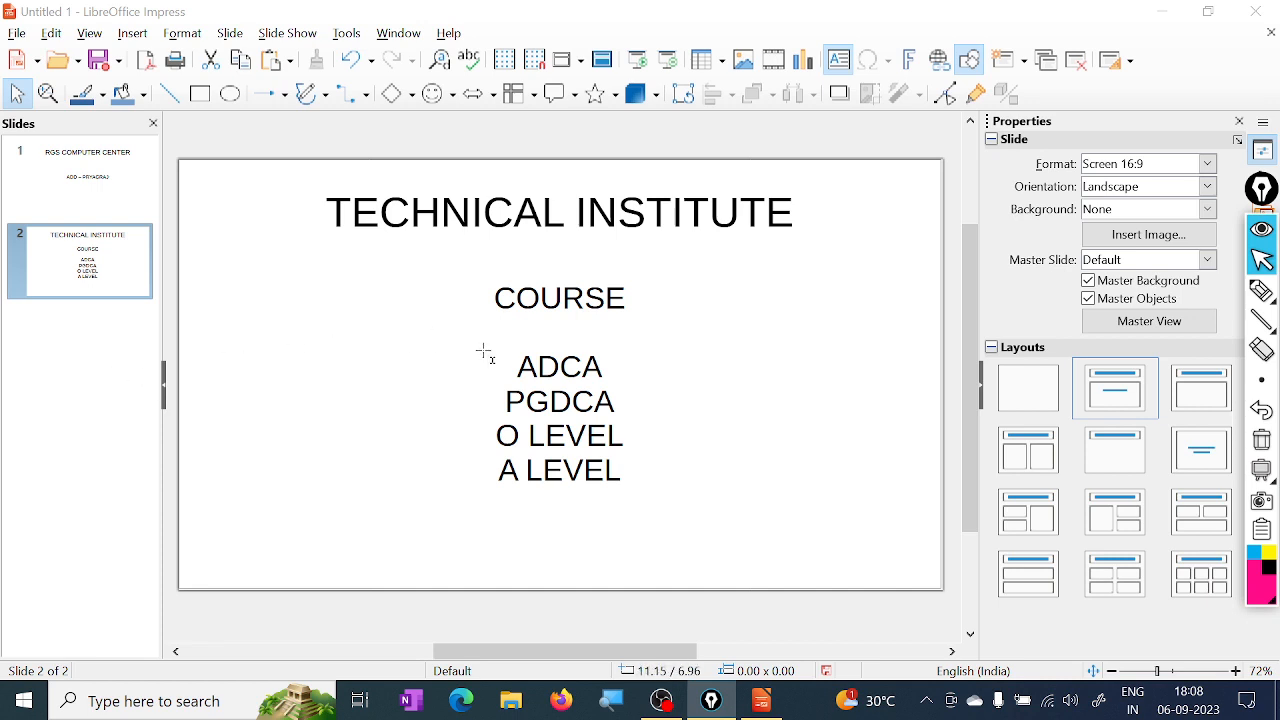
- Add a third slide with the title and centred text layout after slide 2
left_click(70, 335)
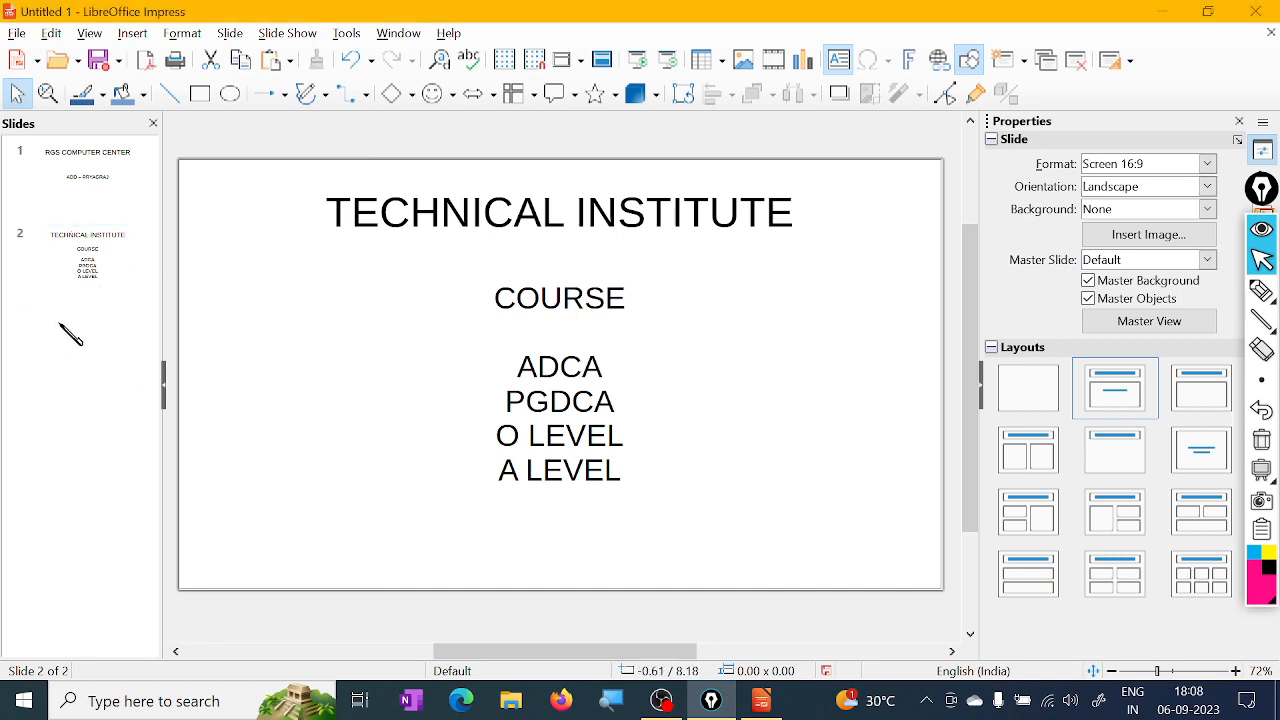
left_click(1023, 60)
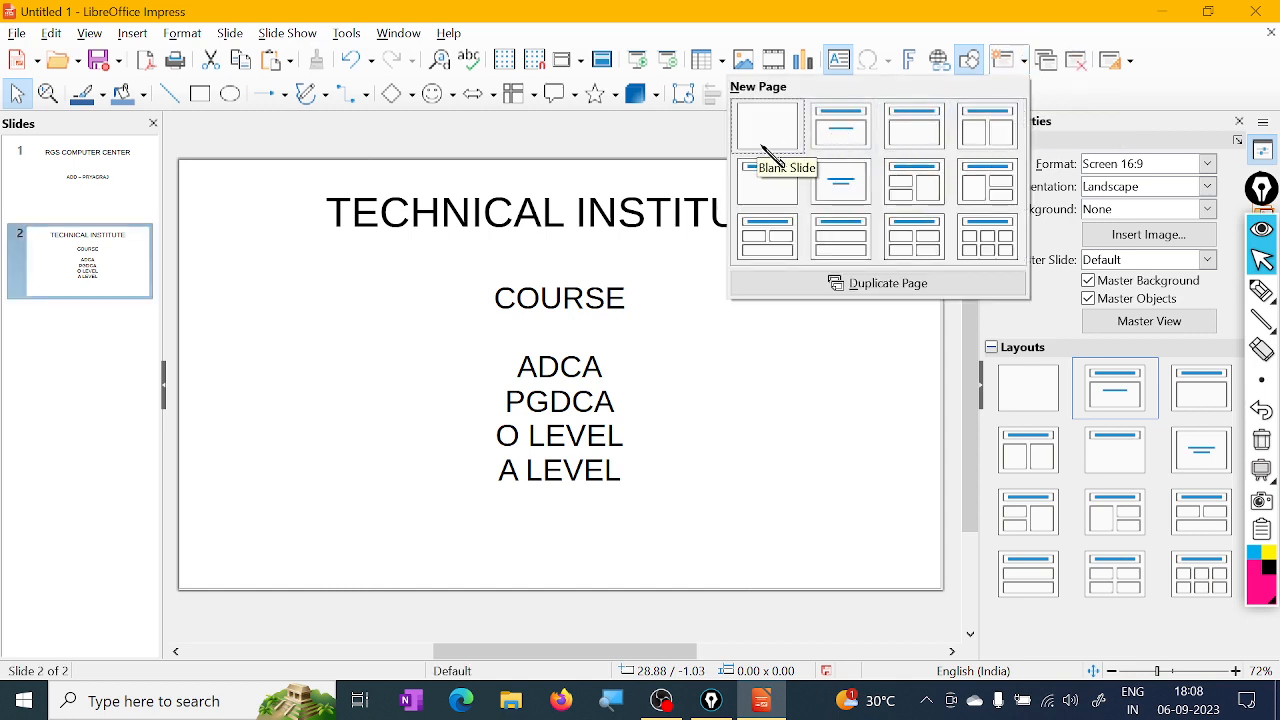
left_click(857, 140)
- Enter THANK YOU in the text placeholder of slide 3
left_click(553, 240)
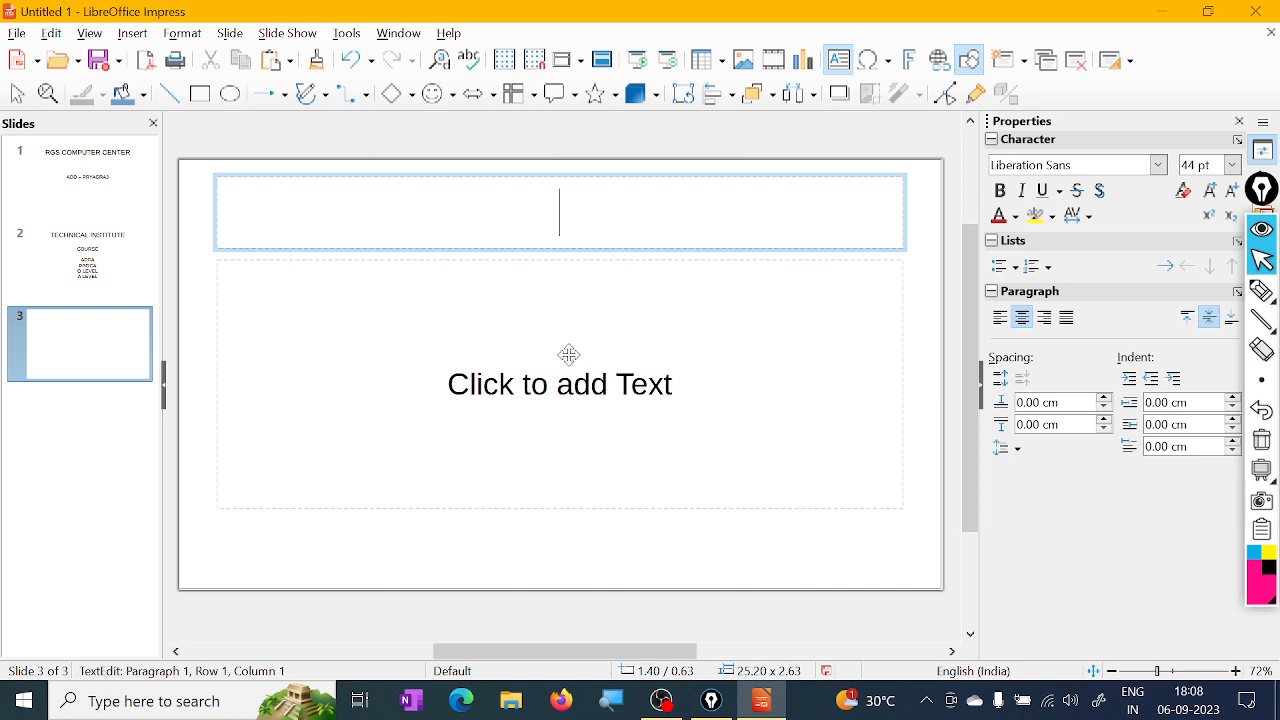
left_click(588, 384)
type("THAN")
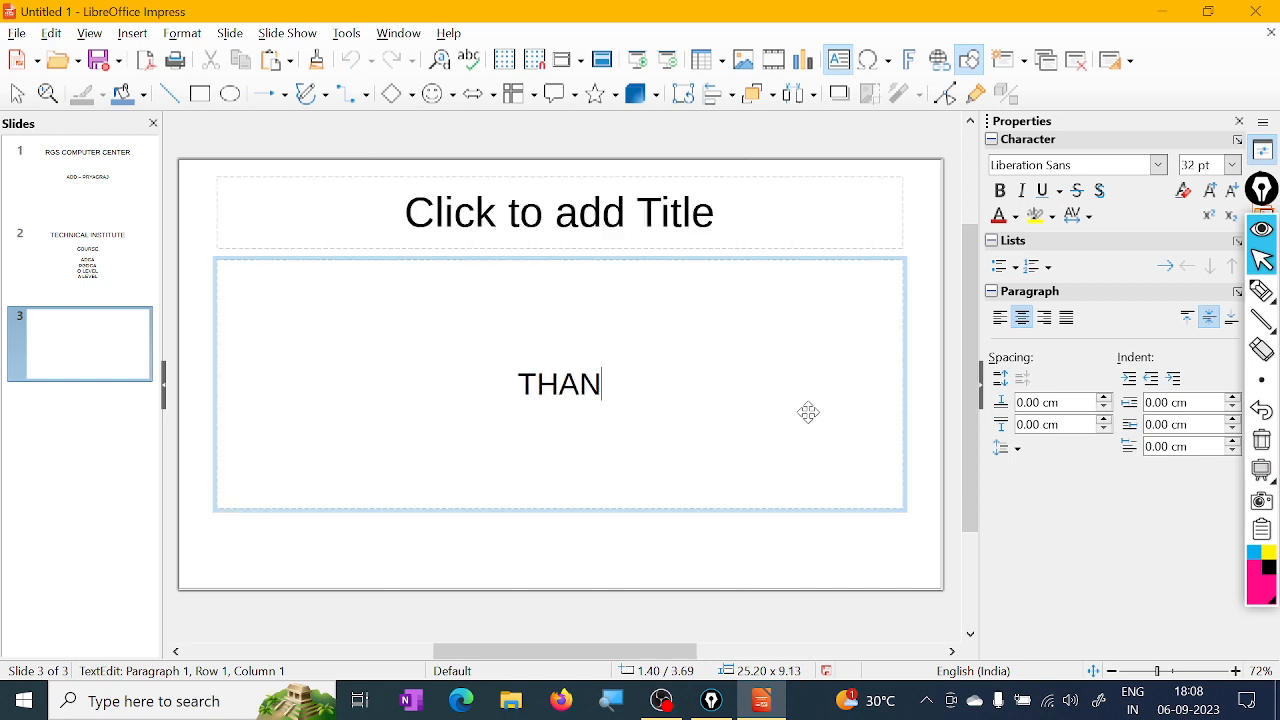
type("K YOU")
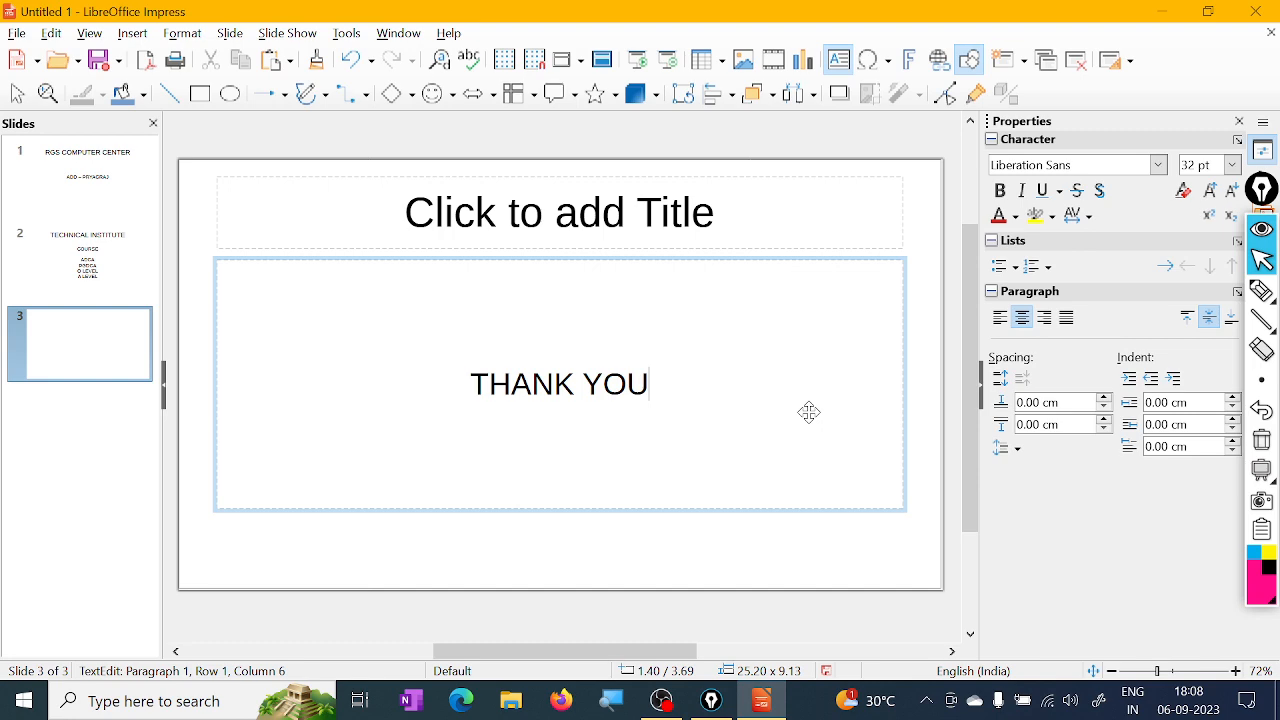
- Cut the empty title placeholder from slide 3
left_click(625, 176)
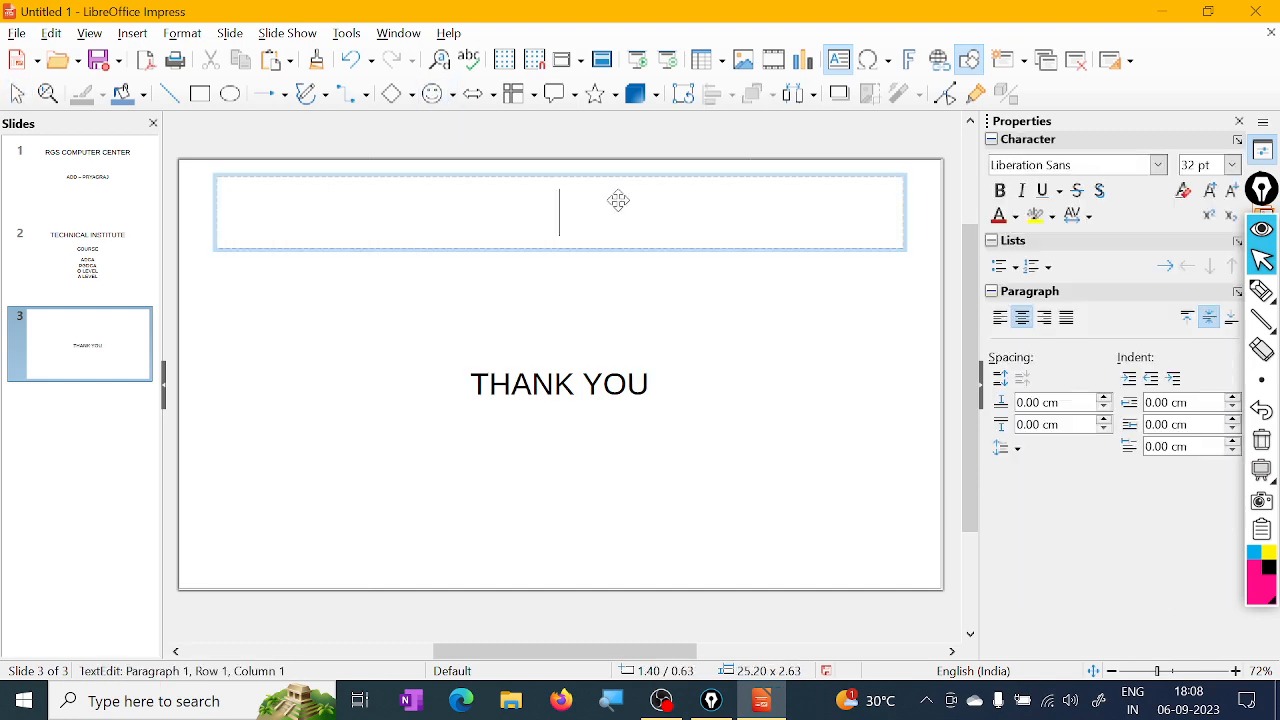
right_click(611, 174)
left_click(650, 185)
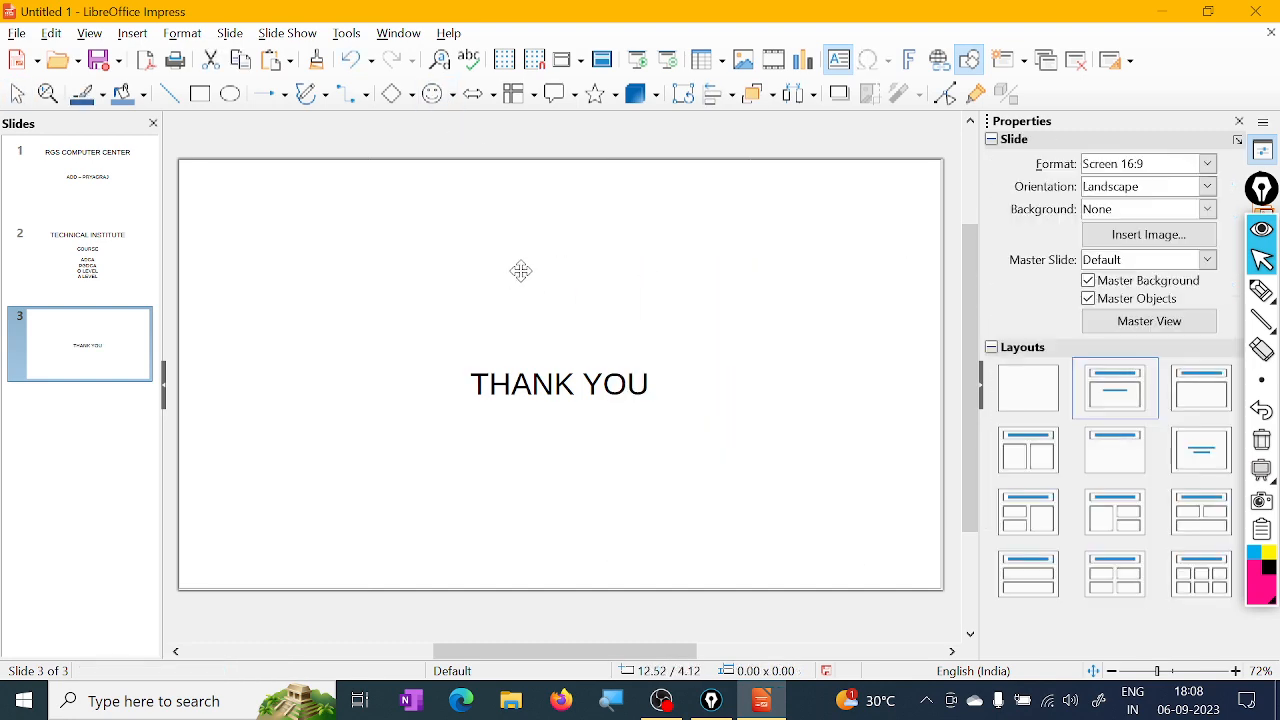
- Review slides 1, 2 and 3 in turn and return to slide 1
left_click(624, 414)
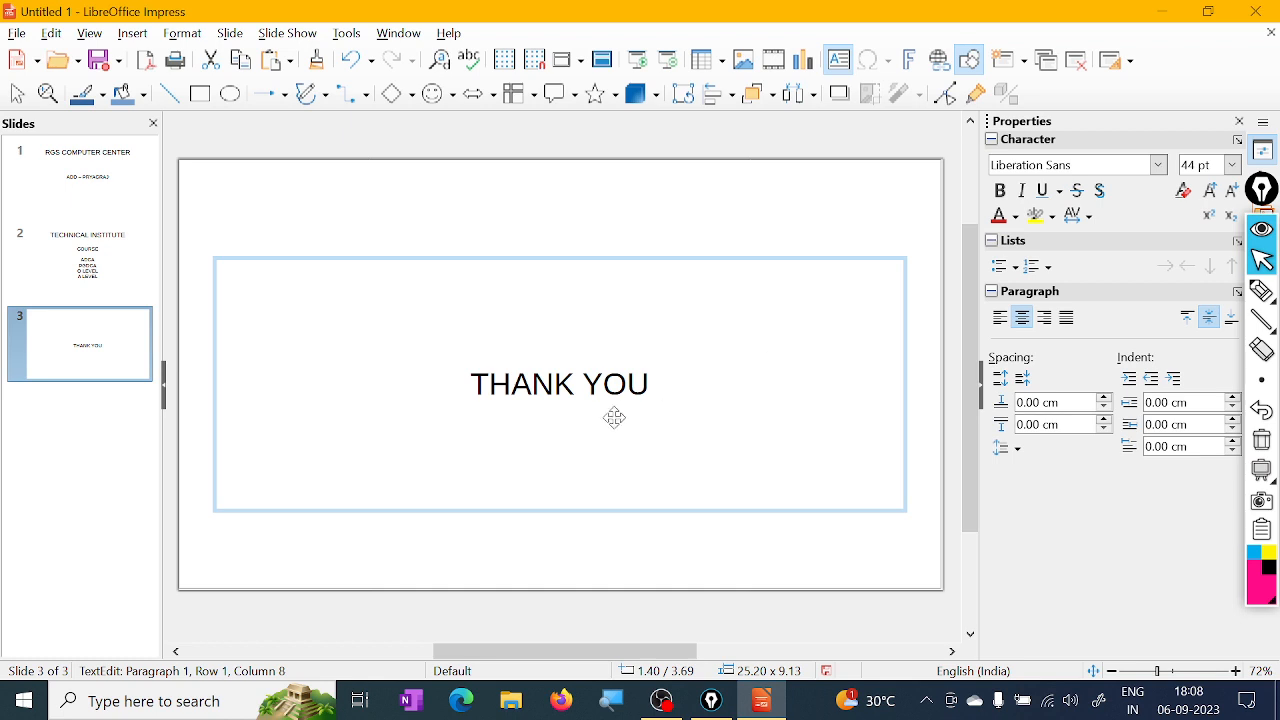
left_click(85, 178)
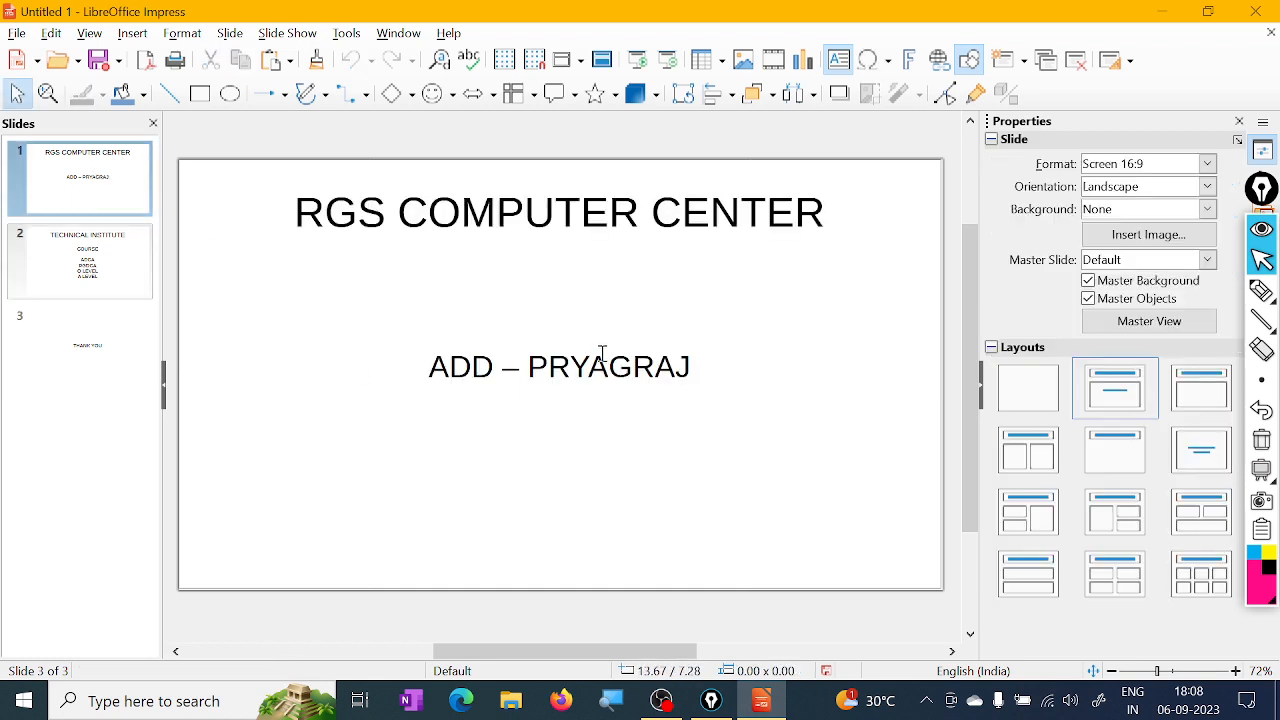
left_click(62, 260)
left_click(126, 372)
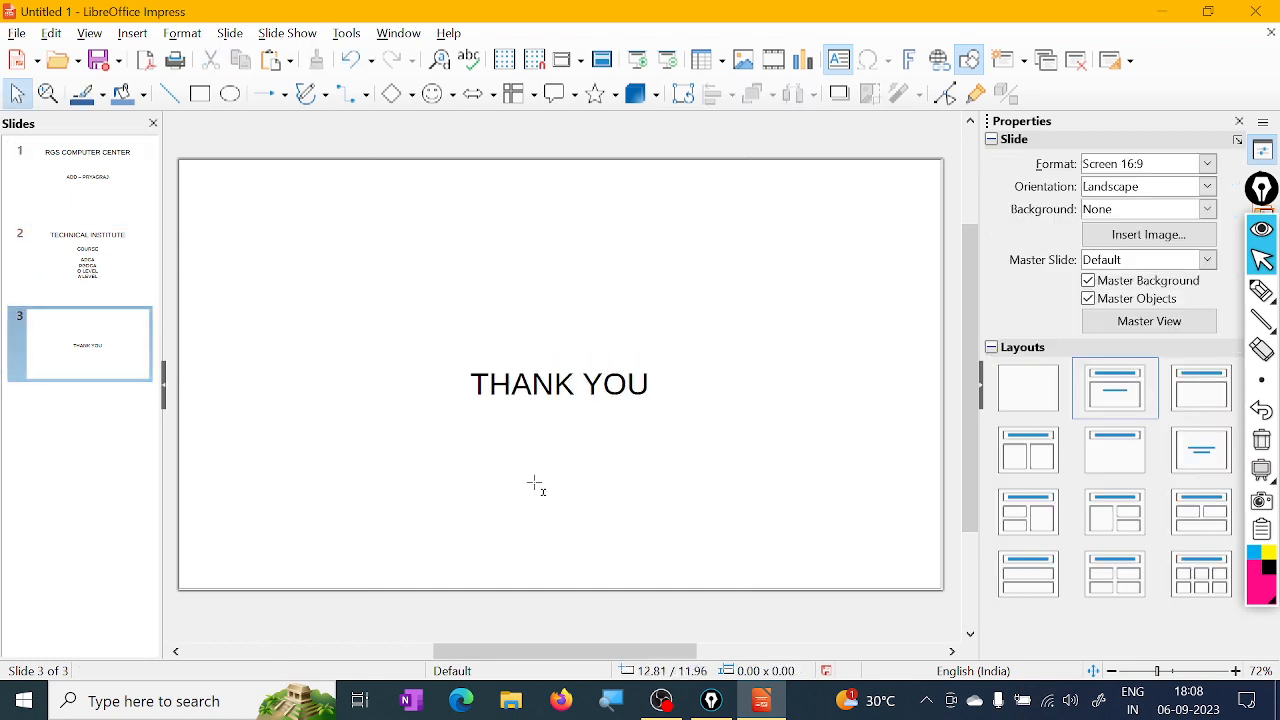
left_click(118, 175)
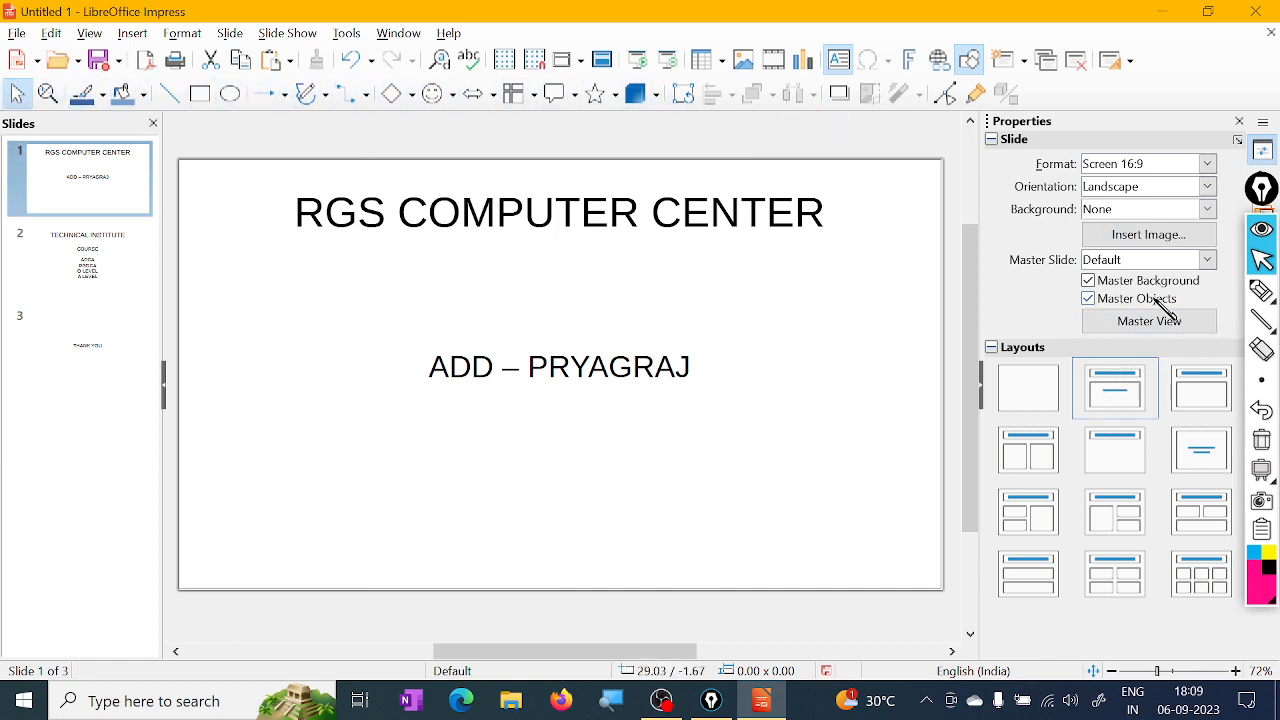
- Collapse the floating pen toolbar and move it off the sidebar's icons to the empty area below the paragraph settings
mouse_move(1264, 196)
left_mouse_down()
mouse_move(1268, 258)
mouse_move(1265, 183)
left_mouse_up()
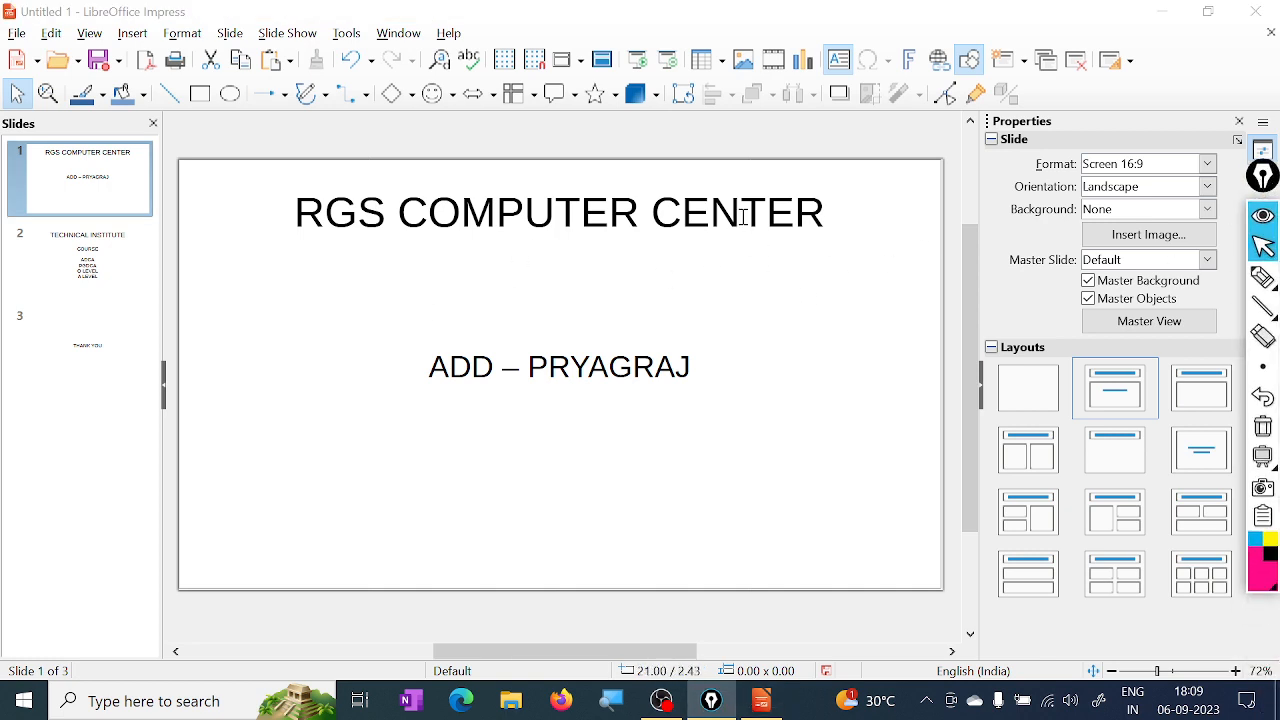
left_click(386, 217)
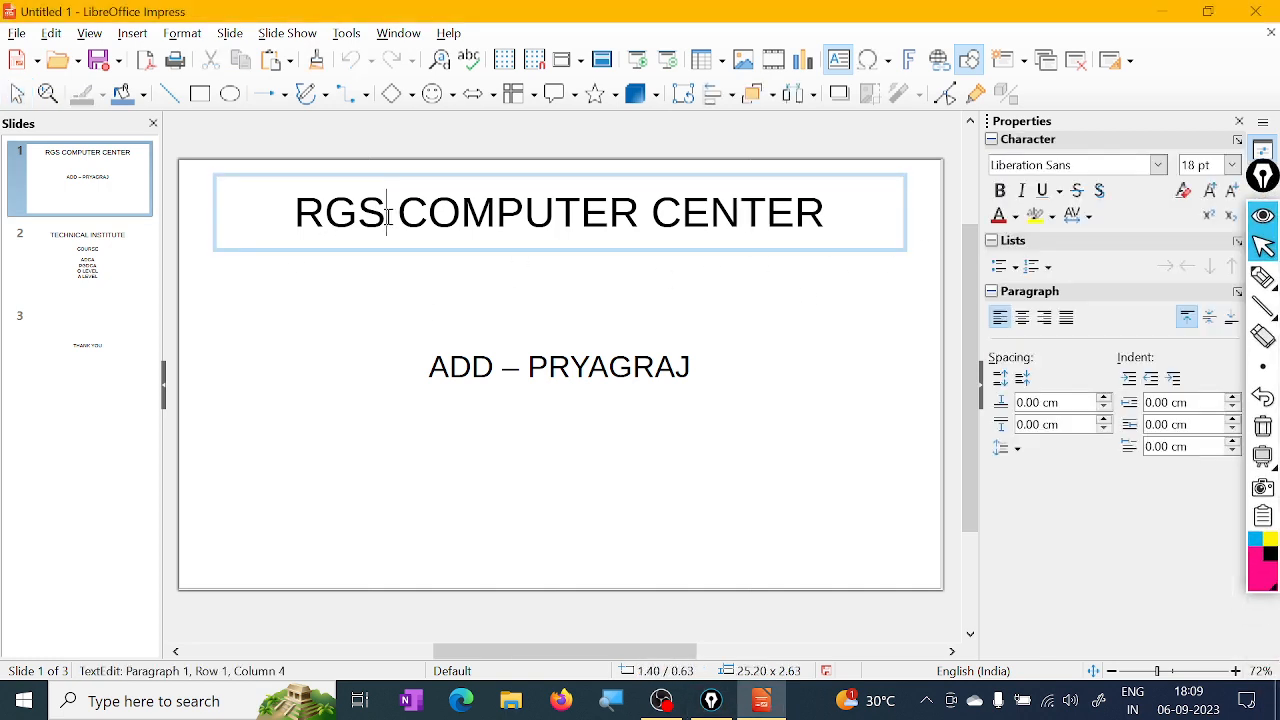
left_click(1265, 188)
mouse_move(1266, 192)
left_mouse_down()
mouse_move(1262, 390)
mouse_move(1097, 553)
left_mouse_up()
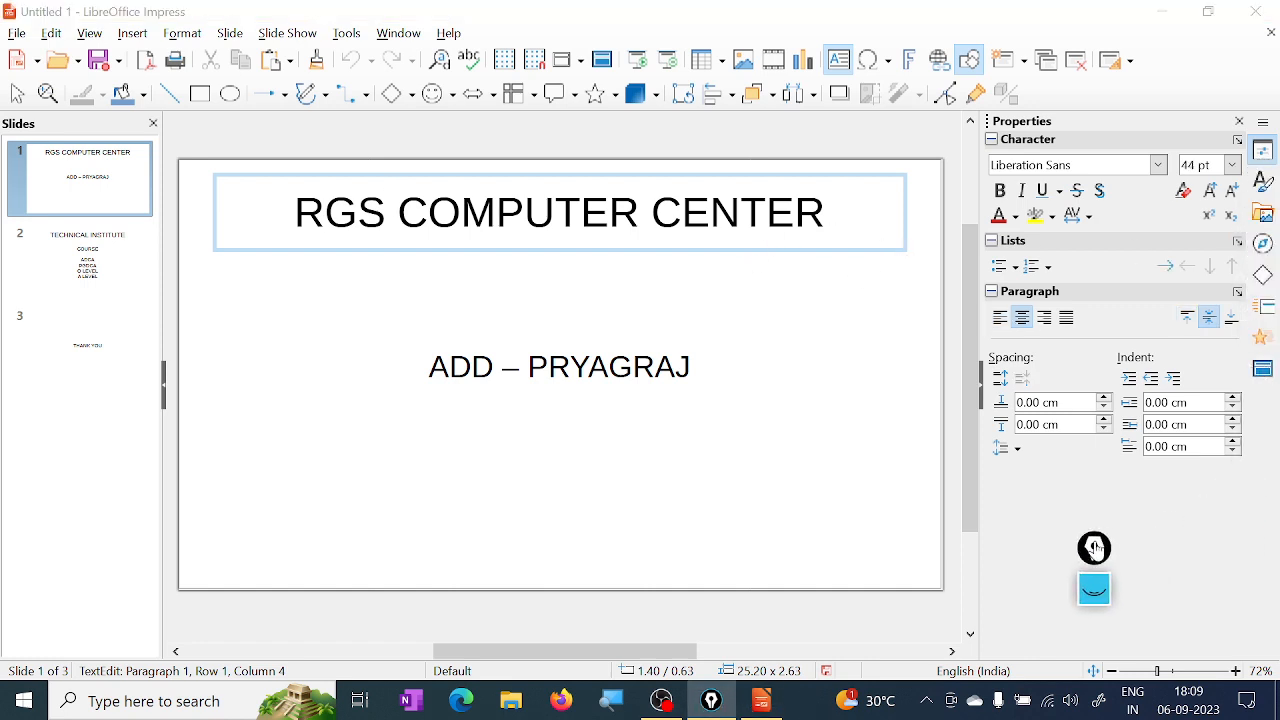
- Hide the Properties sidebar and show it again while editing the slide 1 title
double_click(734, 226)
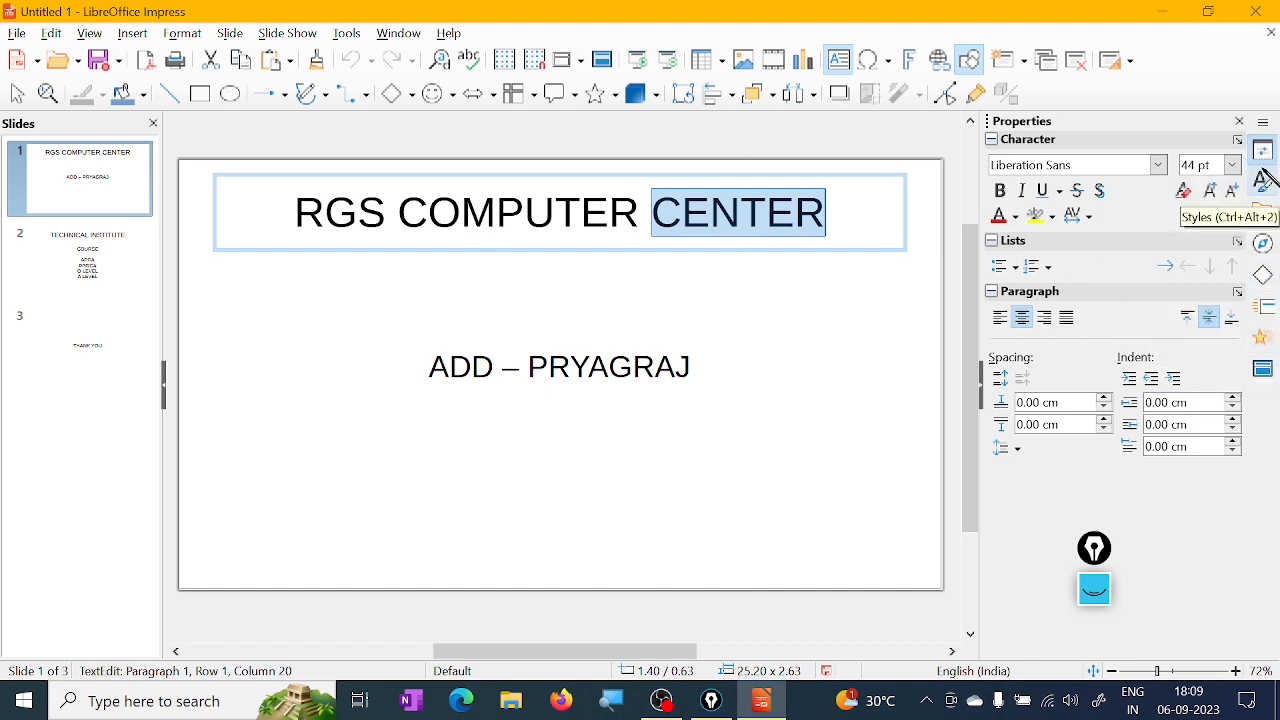
left_click(770, 228)
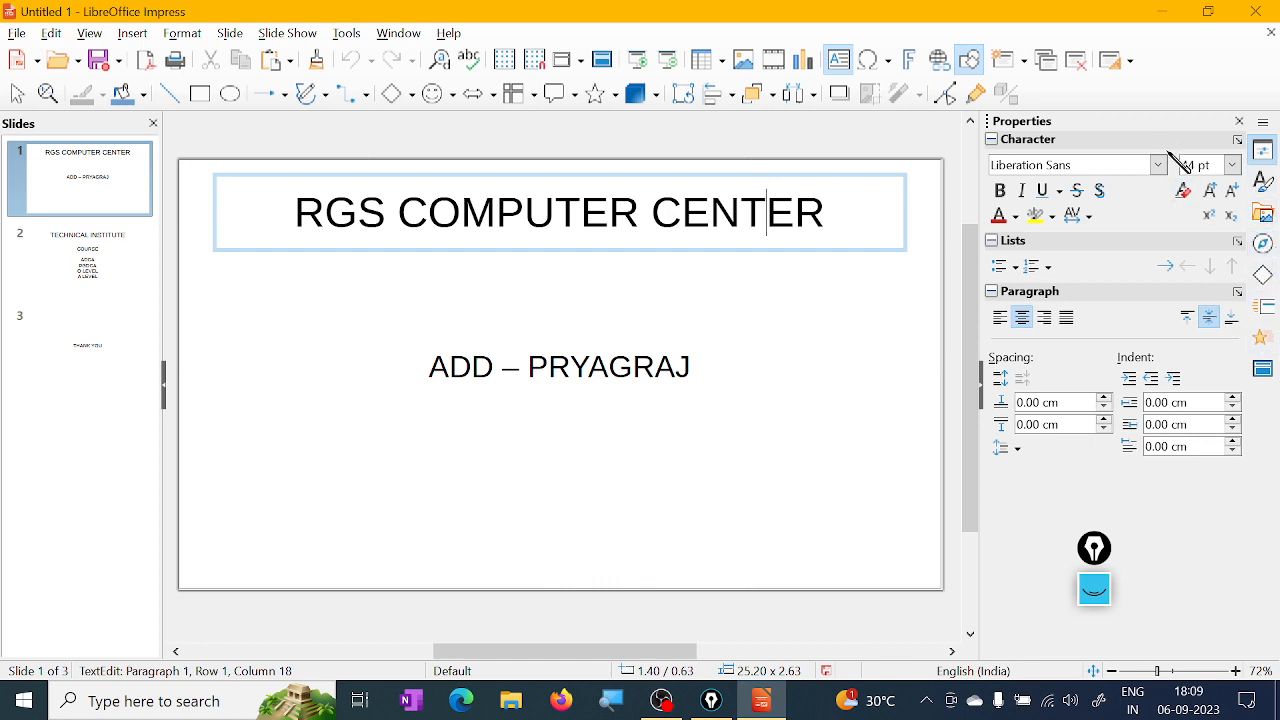
left_click(1263, 150)
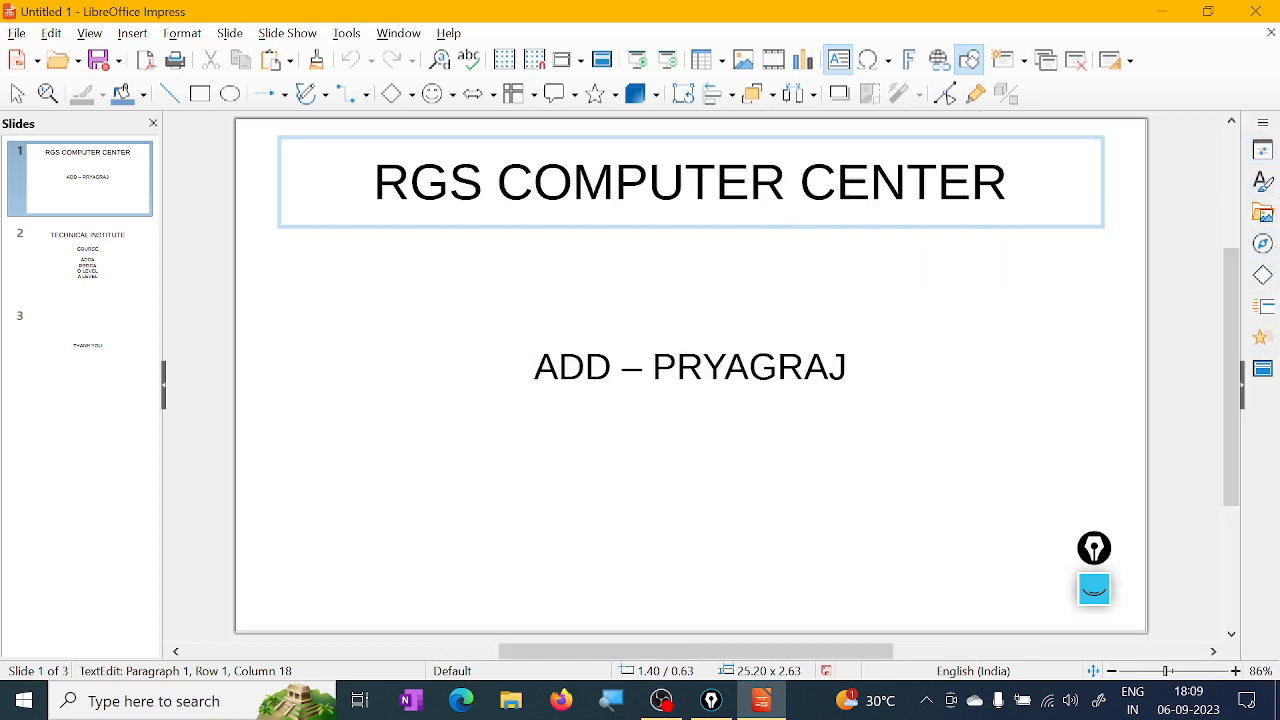
left_click(1264, 152)
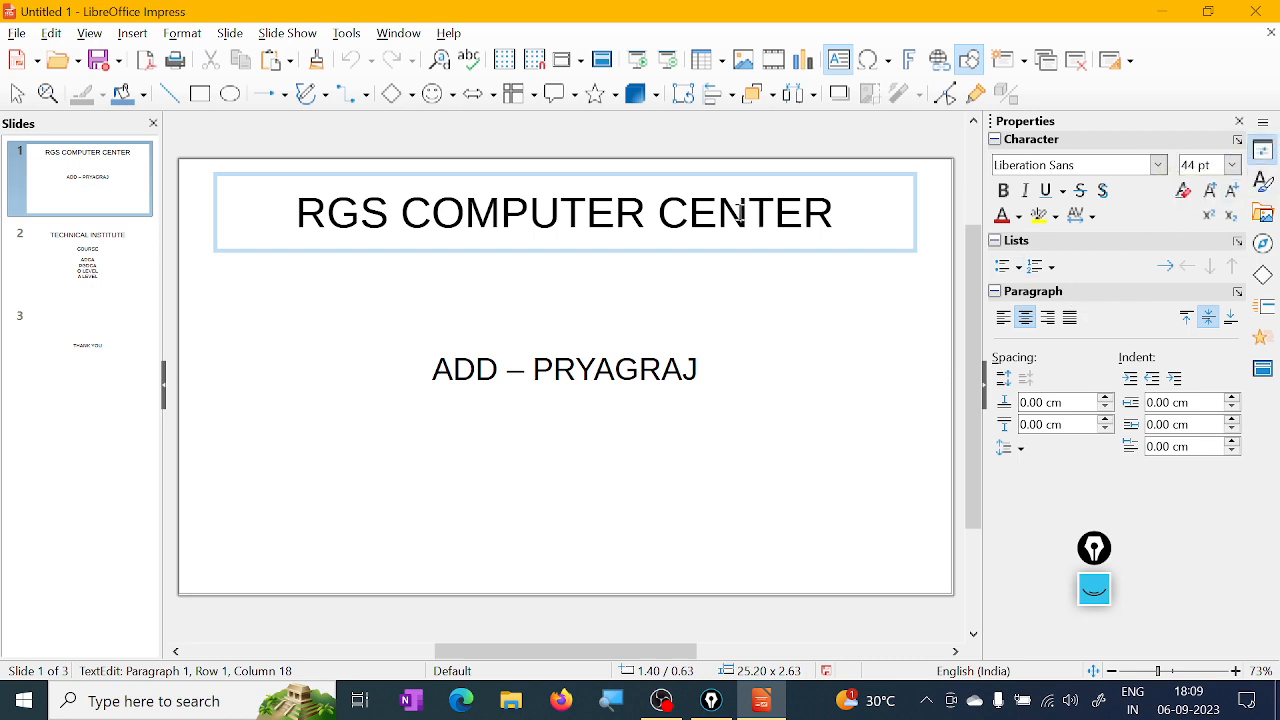
- Try the Kristen ITC and Arial Unicode MS fonts on the RGS COMPUTER CENTER title of slide 1
left_click_drag(832, 210, 243, 206)
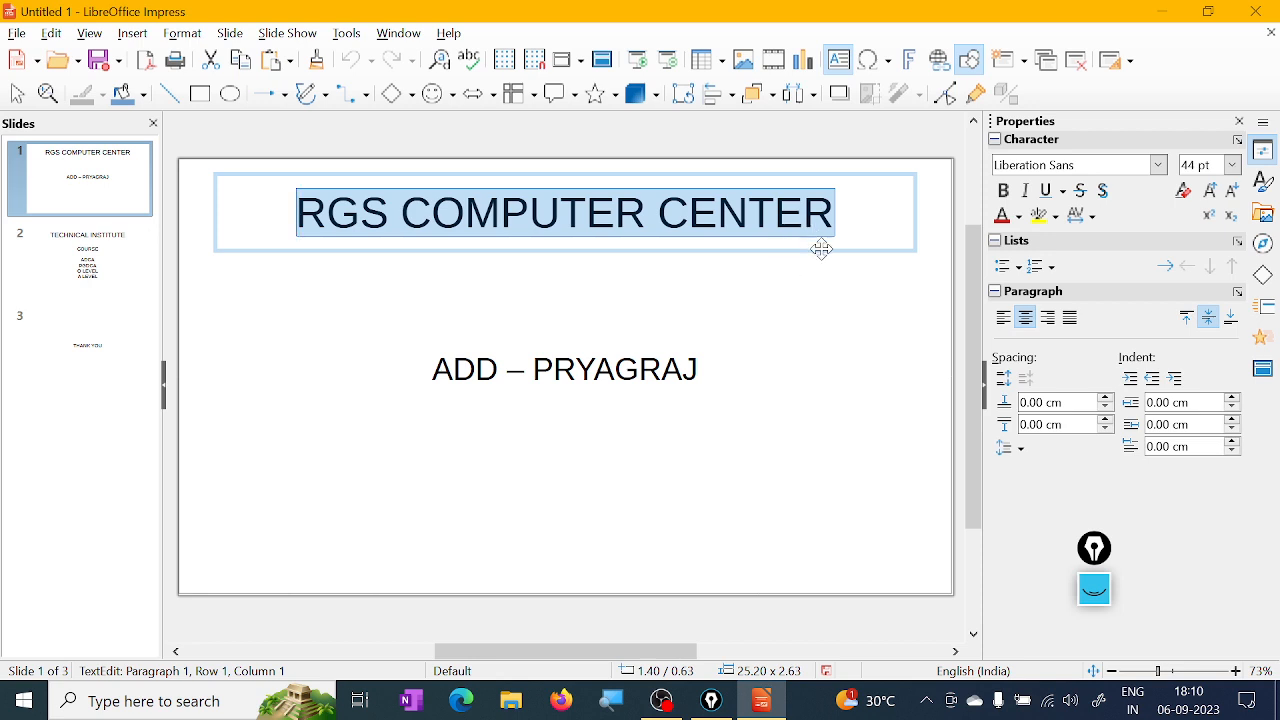
left_click(1158, 165)
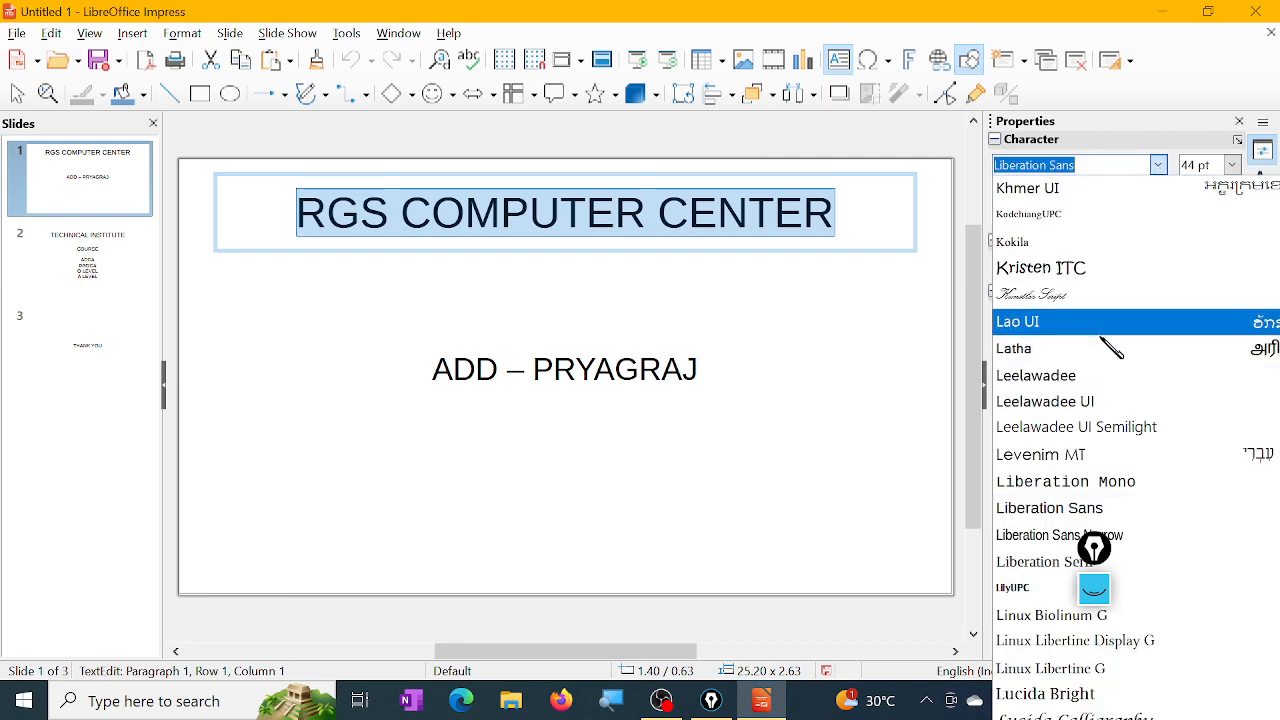
left_click(1114, 268)
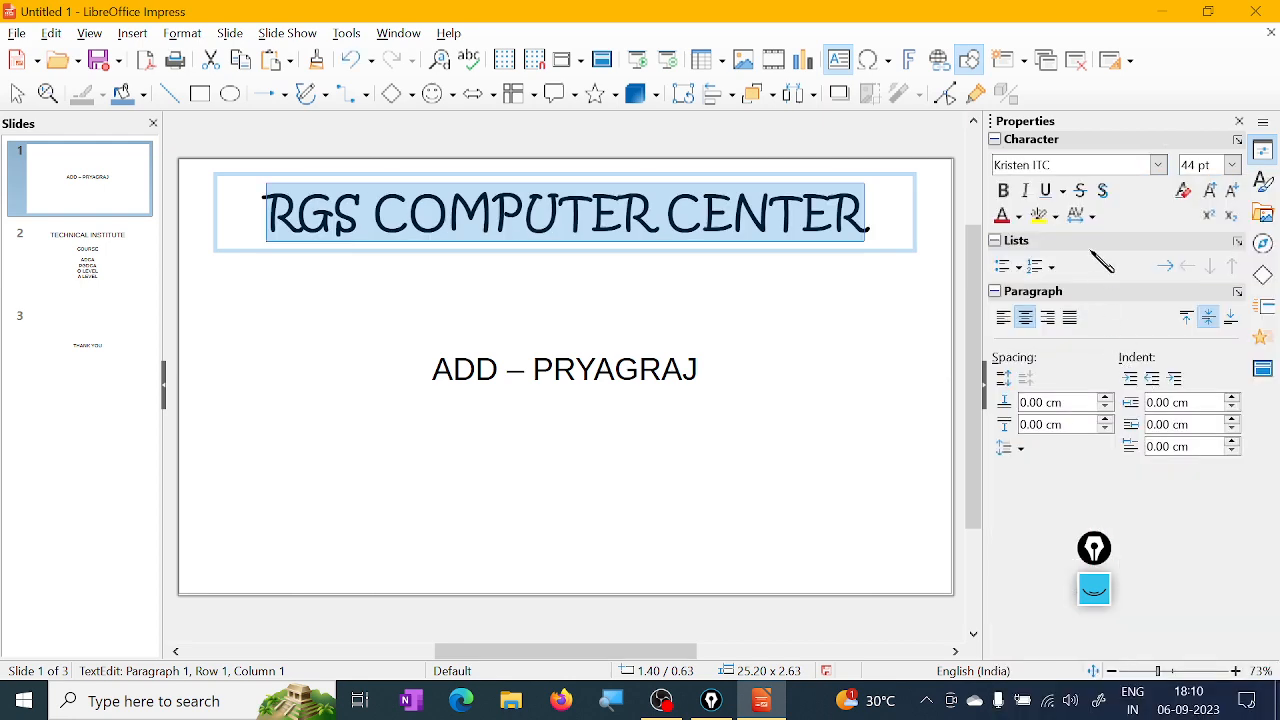
left_click(1158, 165)
scroll(1110, 480, "down", 4)
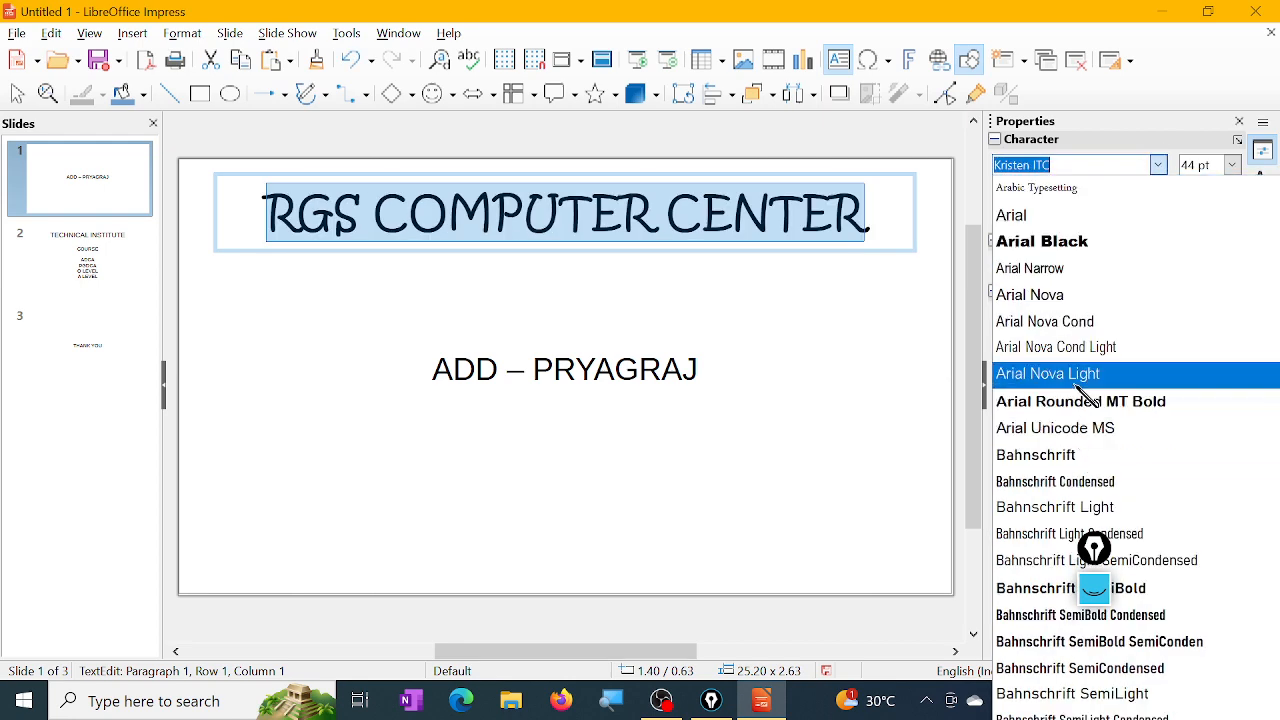
left_click(1085, 427)
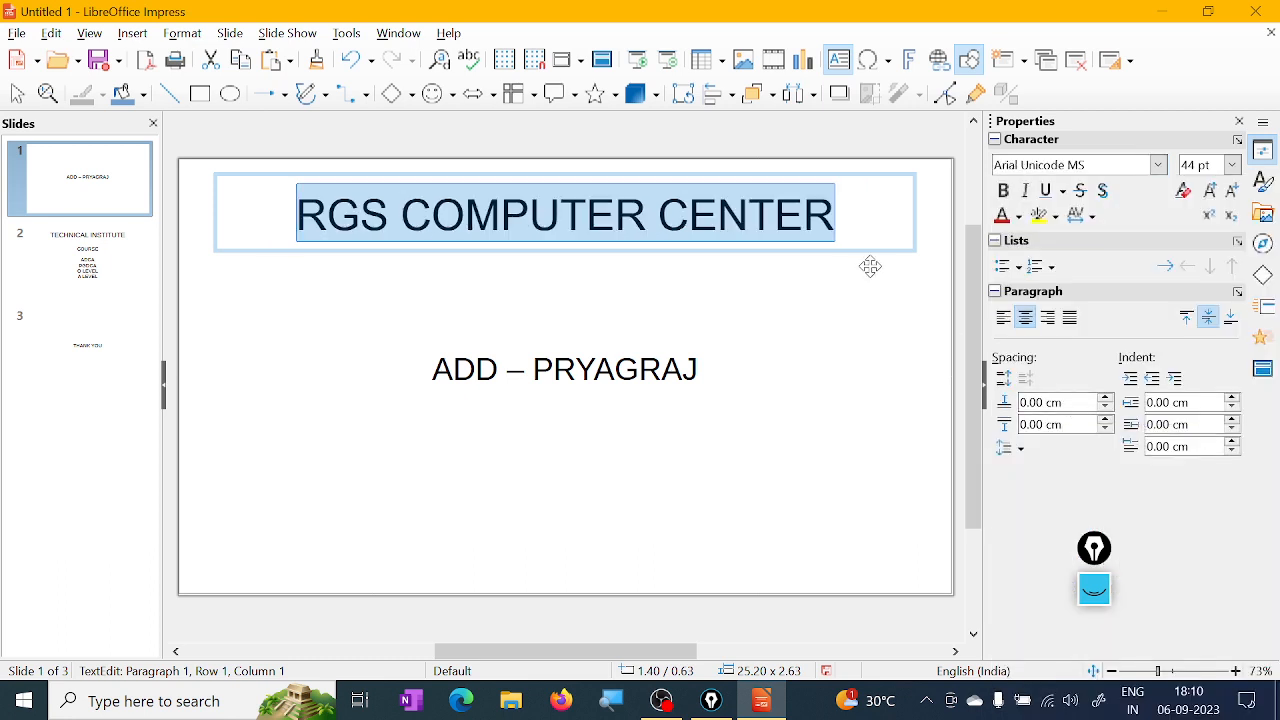
- Move the slide 1 title box down to a vertical position of about 1.55 cm and set its font to Bodoni MT Black
left_click_drag(864, 251, 126, 231)
double_click(812, 247)
left_click(836, 247)
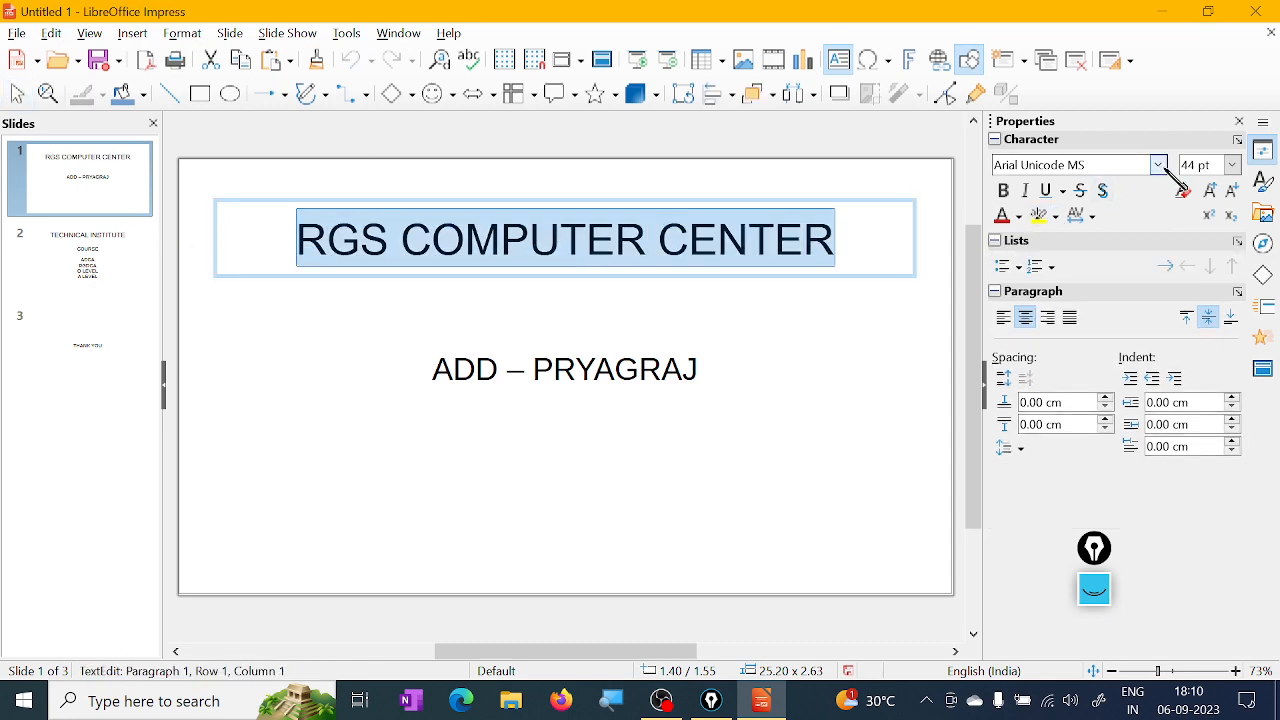
left_click(1160, 166)
scroll(1110, 450, "down", 10)
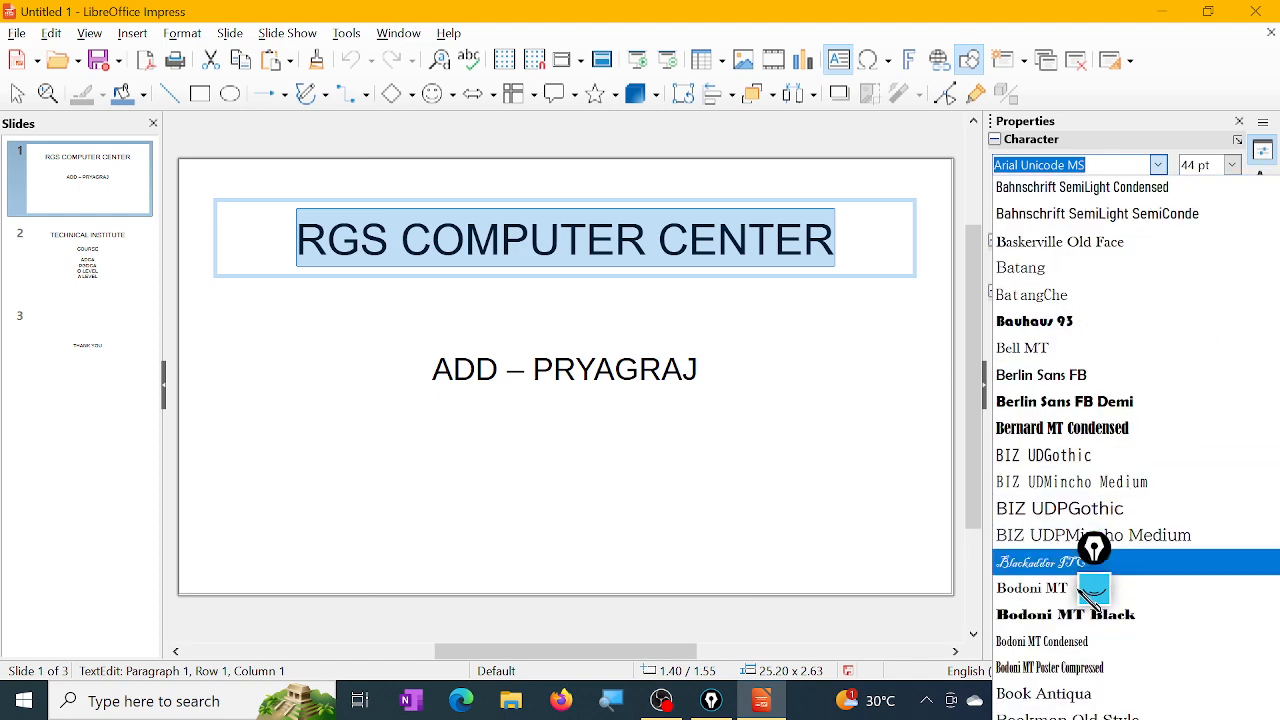
left_click(1082, 618)
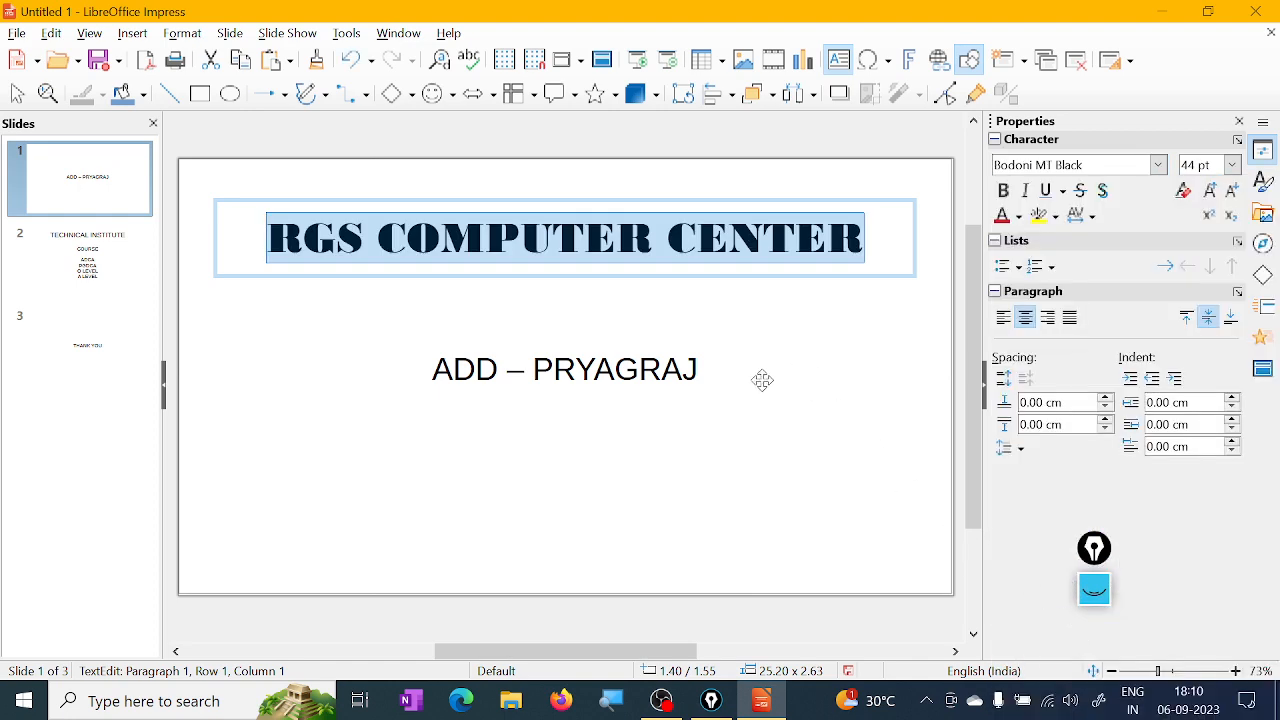
- Try font sizes 60, 18, 28 and 80 pt on the RGS COMPUTER CENTER title
left_click(1233, 165)
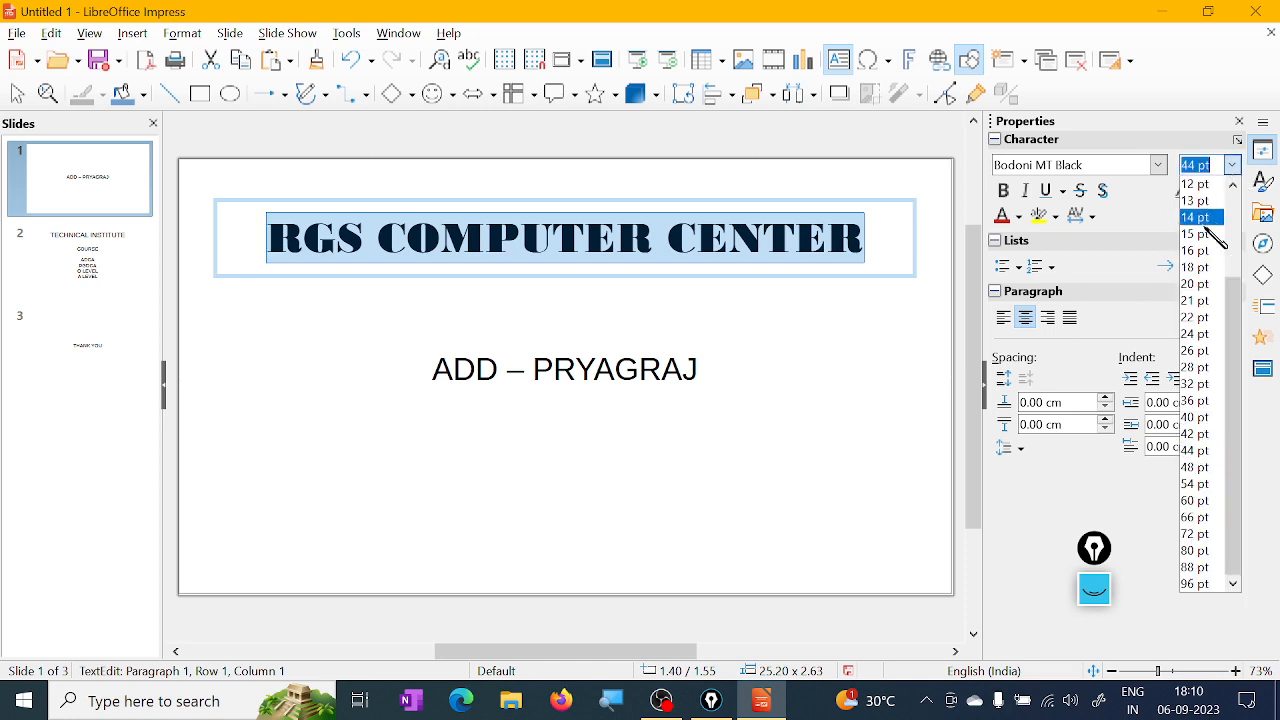
left_click(1209, 501)
left_click(1233, 165)
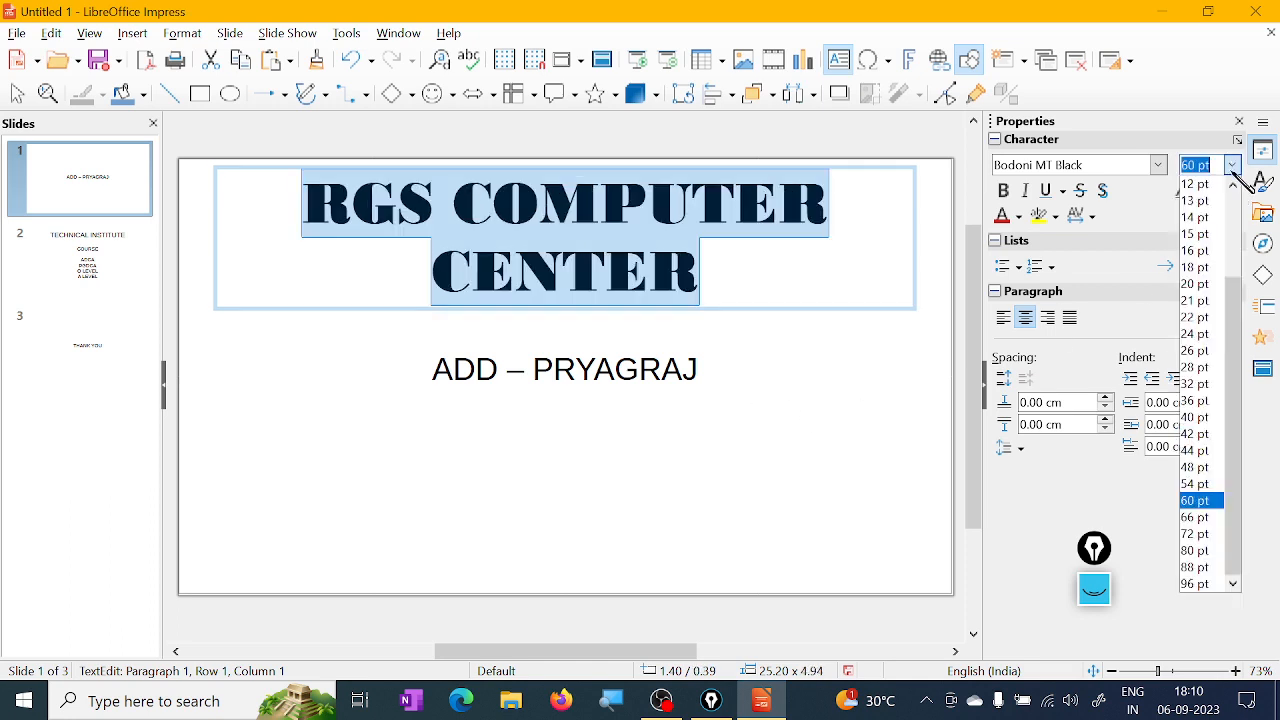
left_click(1205, 268)
left_click(1233, 165)
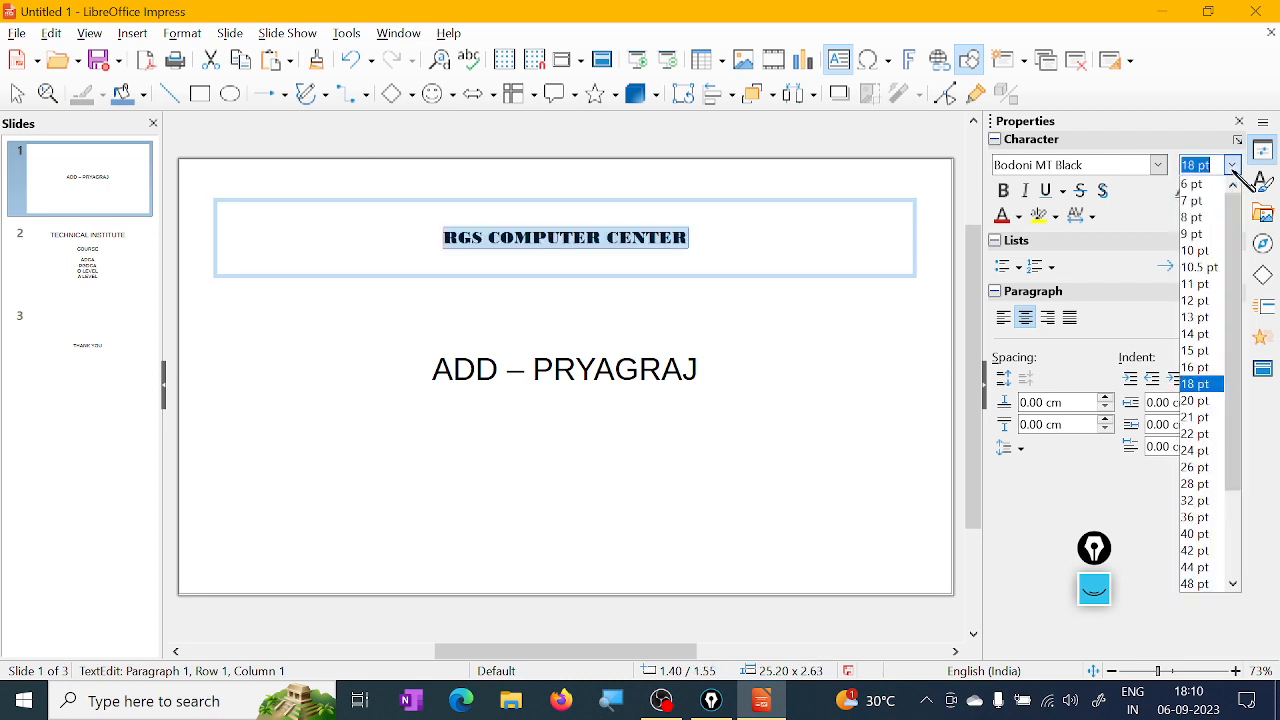
left_click(1195, 484)
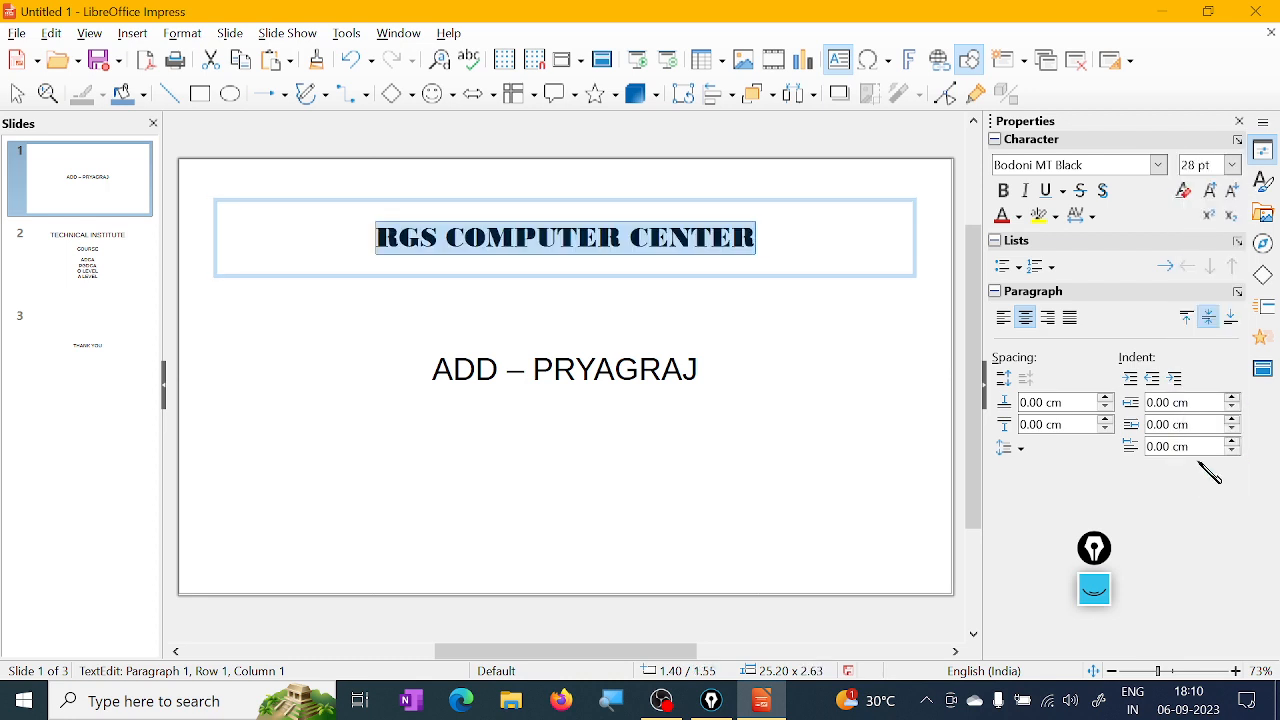
left_click(1233, 165)
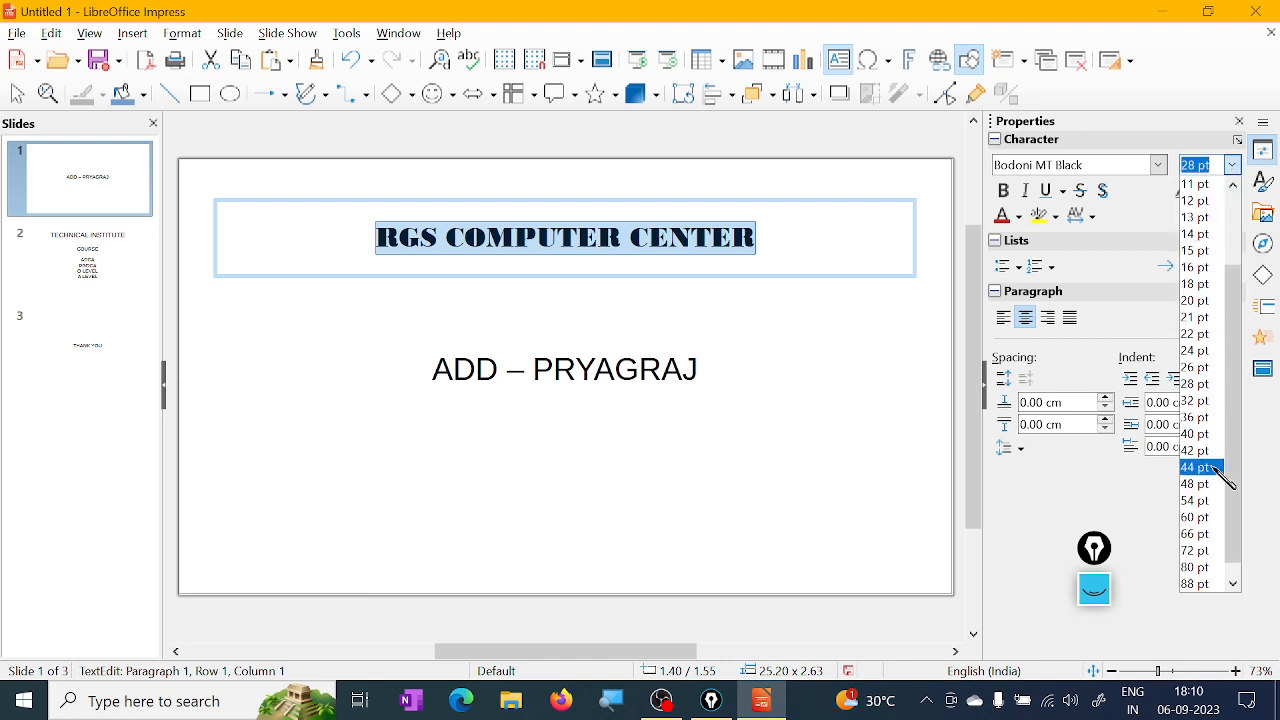
left_click(1208, 567)
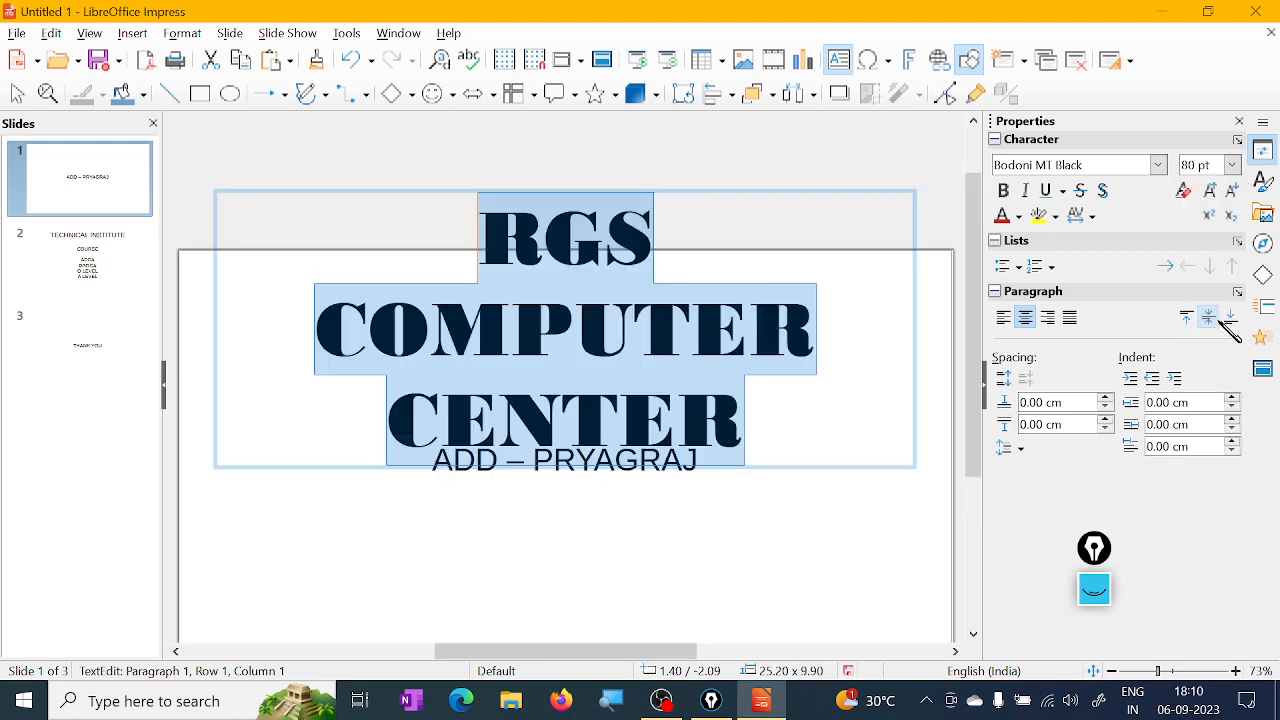
- Set the RGS COMPUTER CENTER title's font size to 40 pt and leave the title box
left_click(1233, 165)
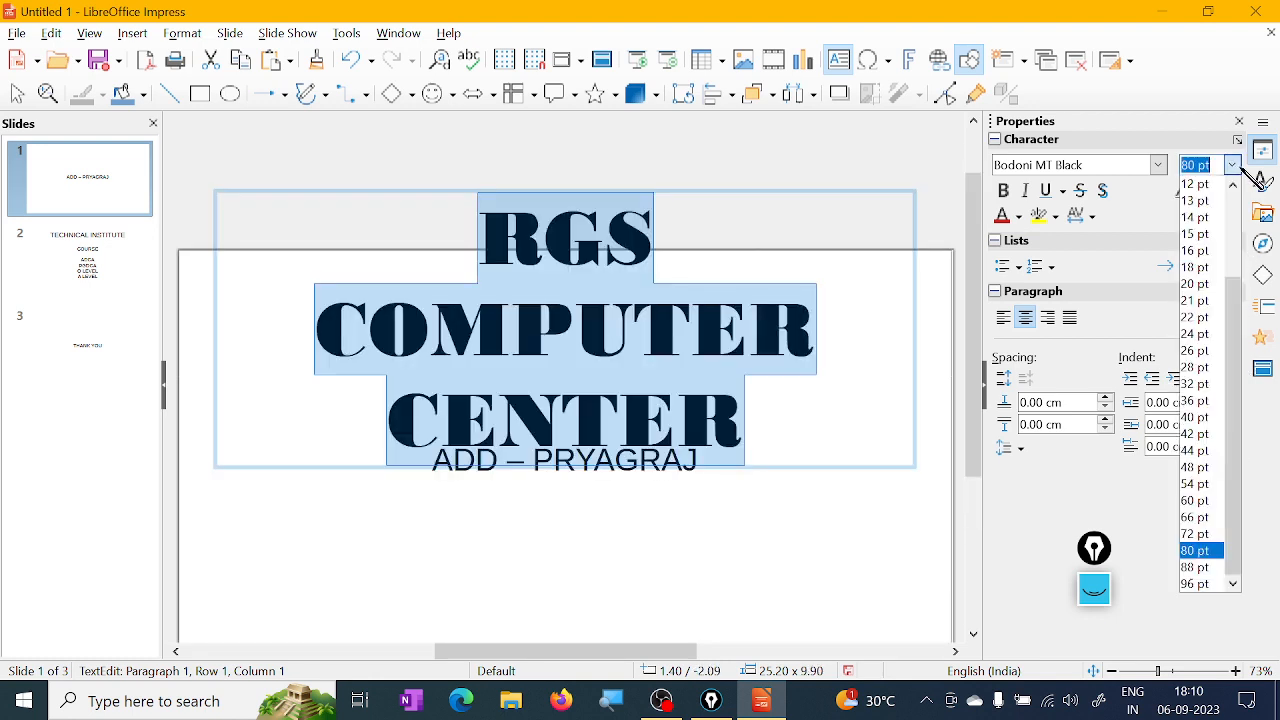
left_click(1206, 418)
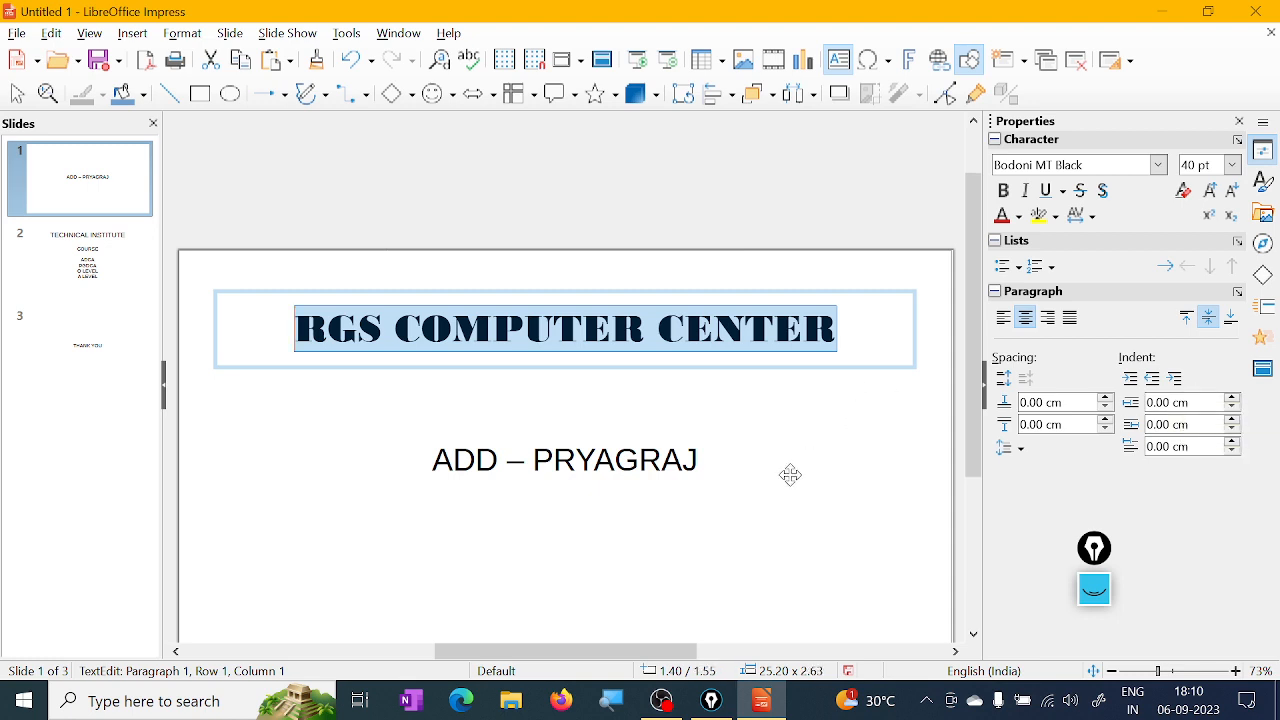
scroll(786, 460, "down", 2)
scroll(808, 454, "down", 1)
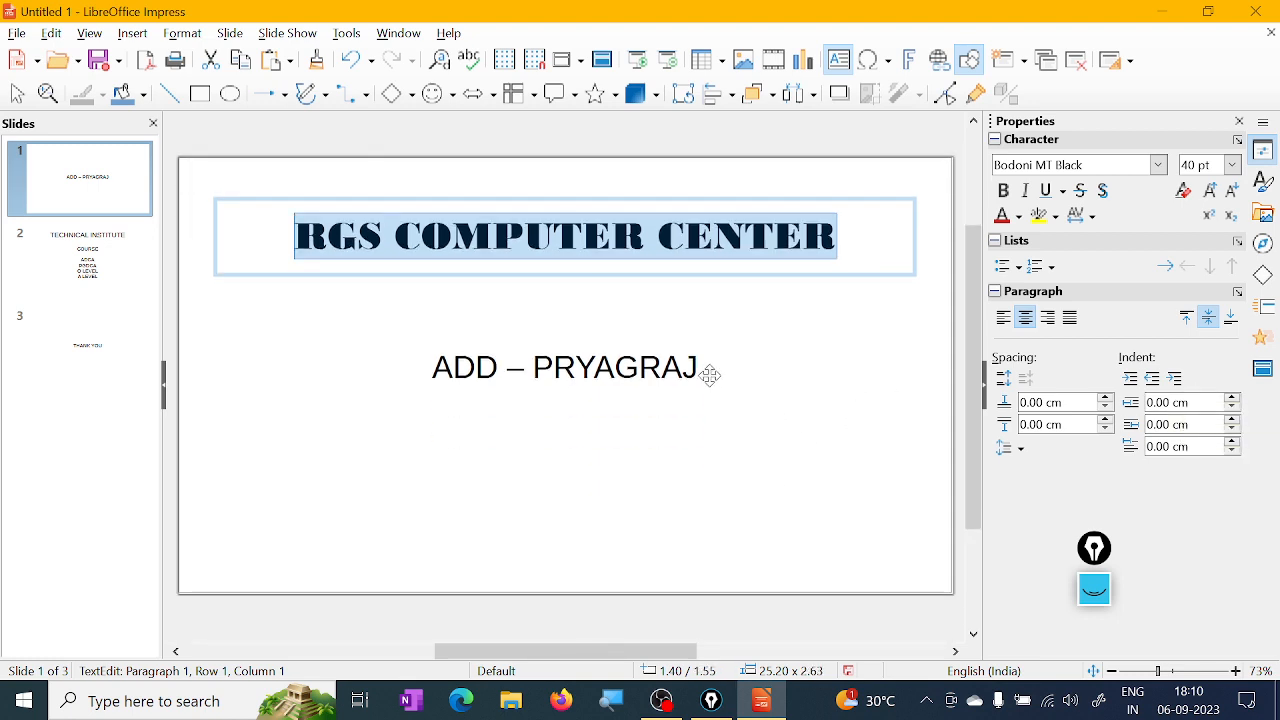
left_click(666, 365)
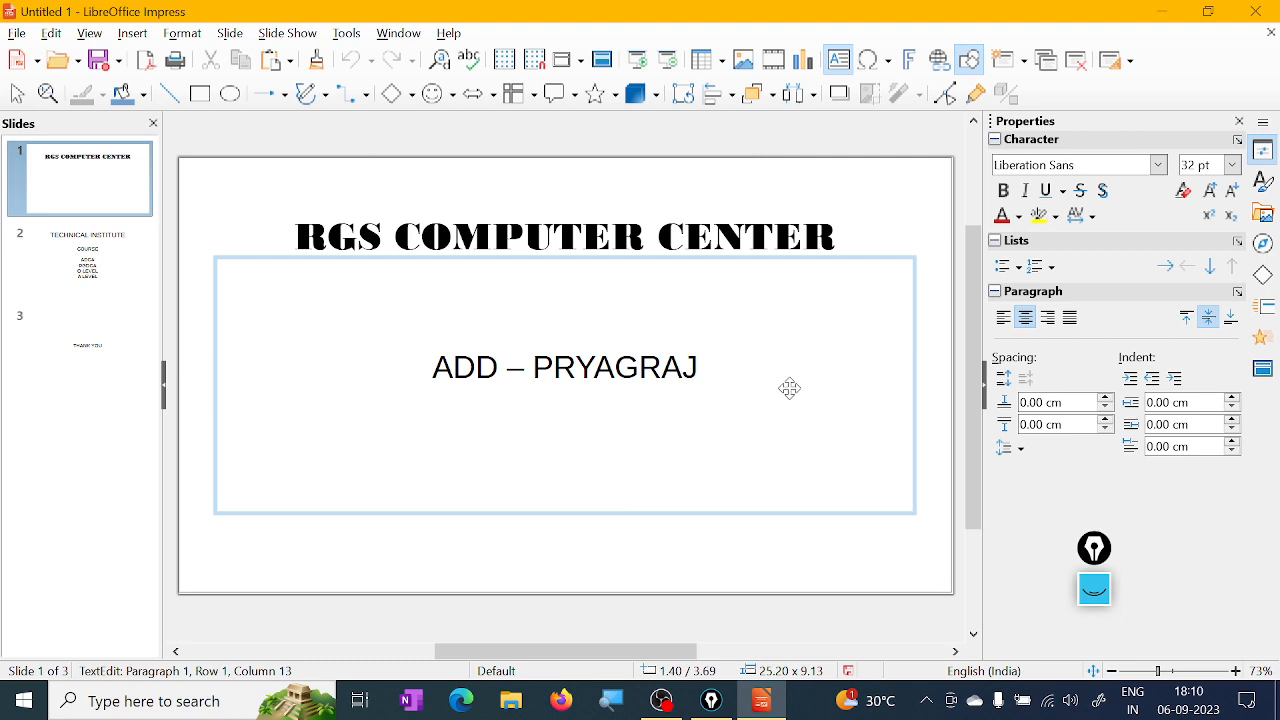
- Select the whole RGS COMPUTER CENTER title and view the available font colours
left_click(834, 234)
left_click_drag(836, 236, 252, 208)
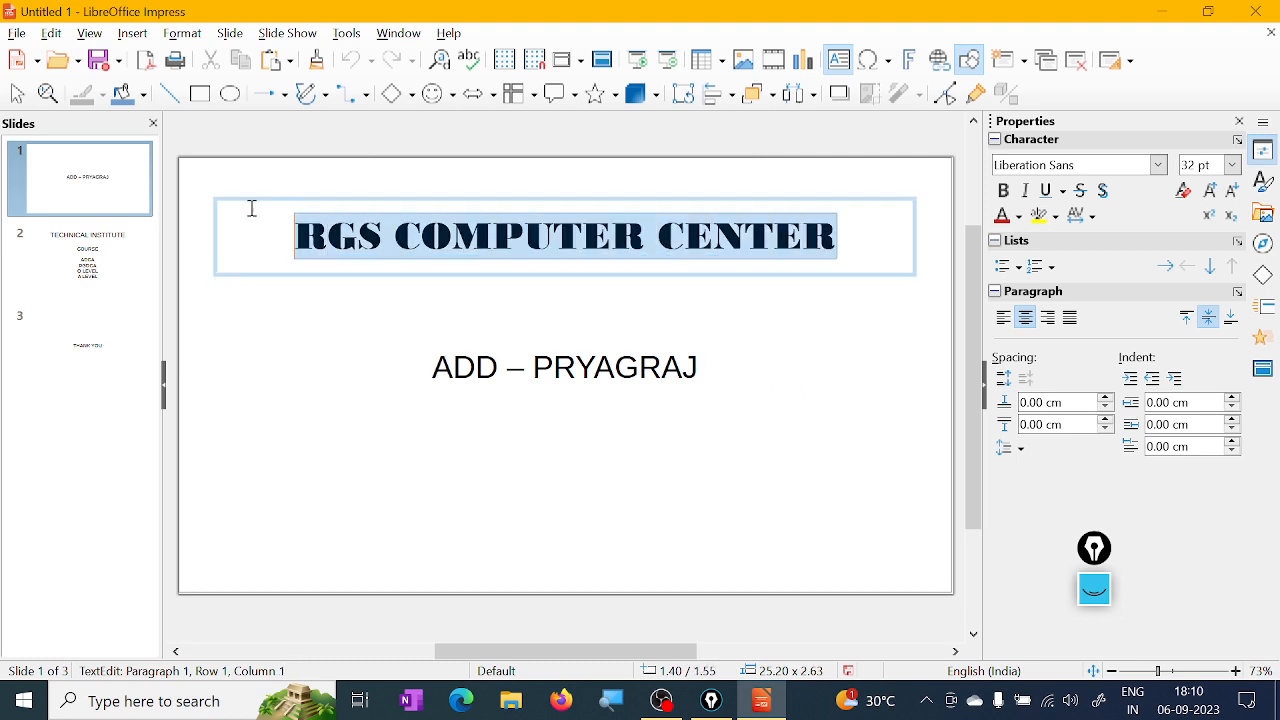
left_click(1019, 216)
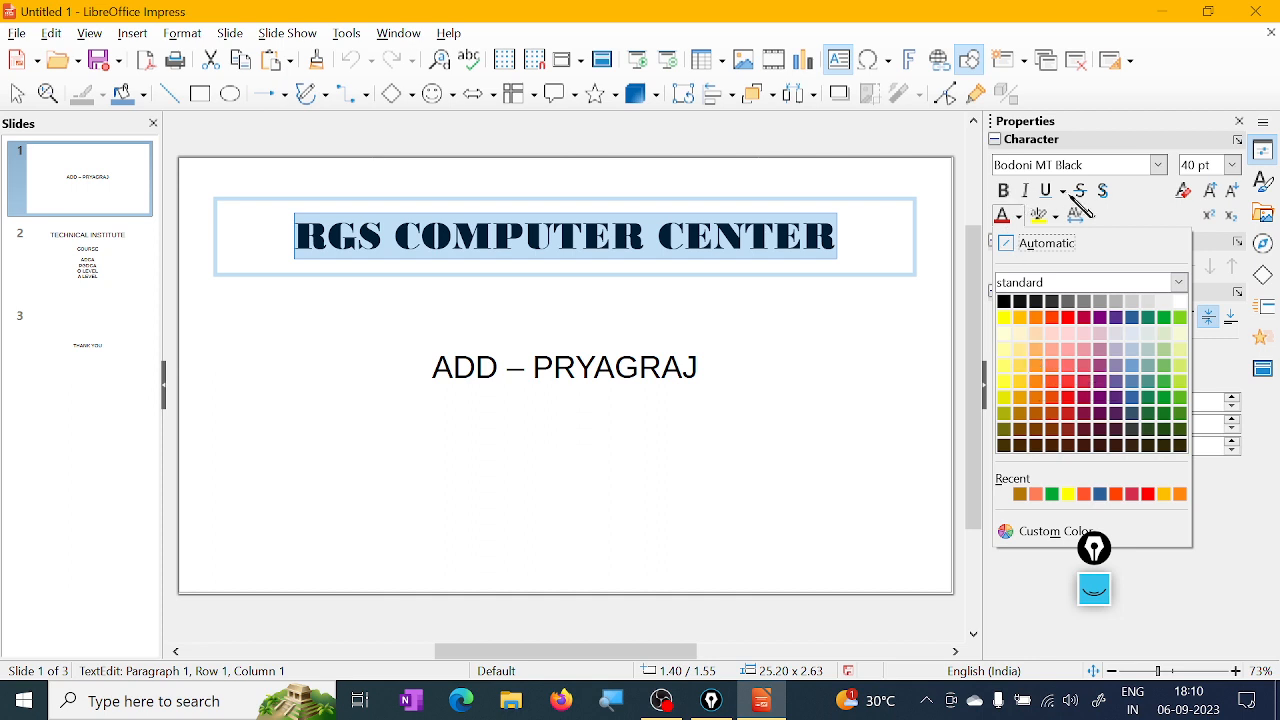
left_click(1194, 75)
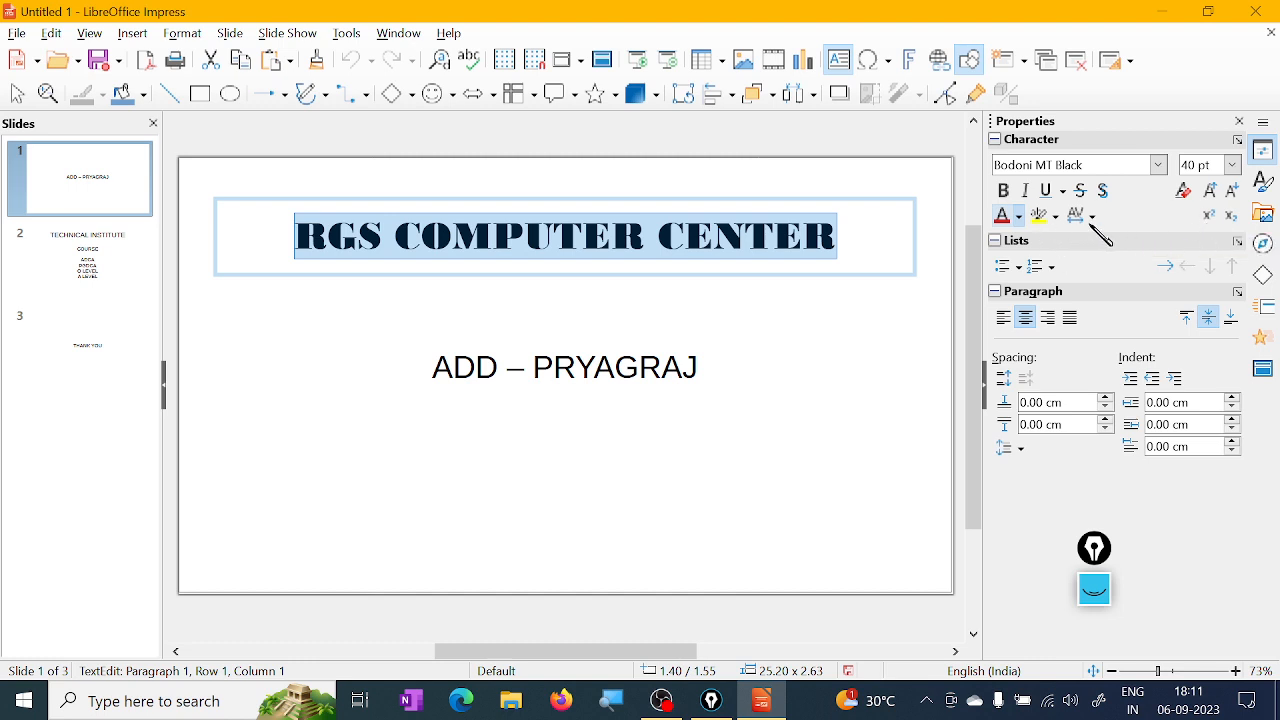
- Try a yellow highlight behind the RGS COMPUTER CENTER title and reset the highlighting to No Fill
left_click(1055, 216)
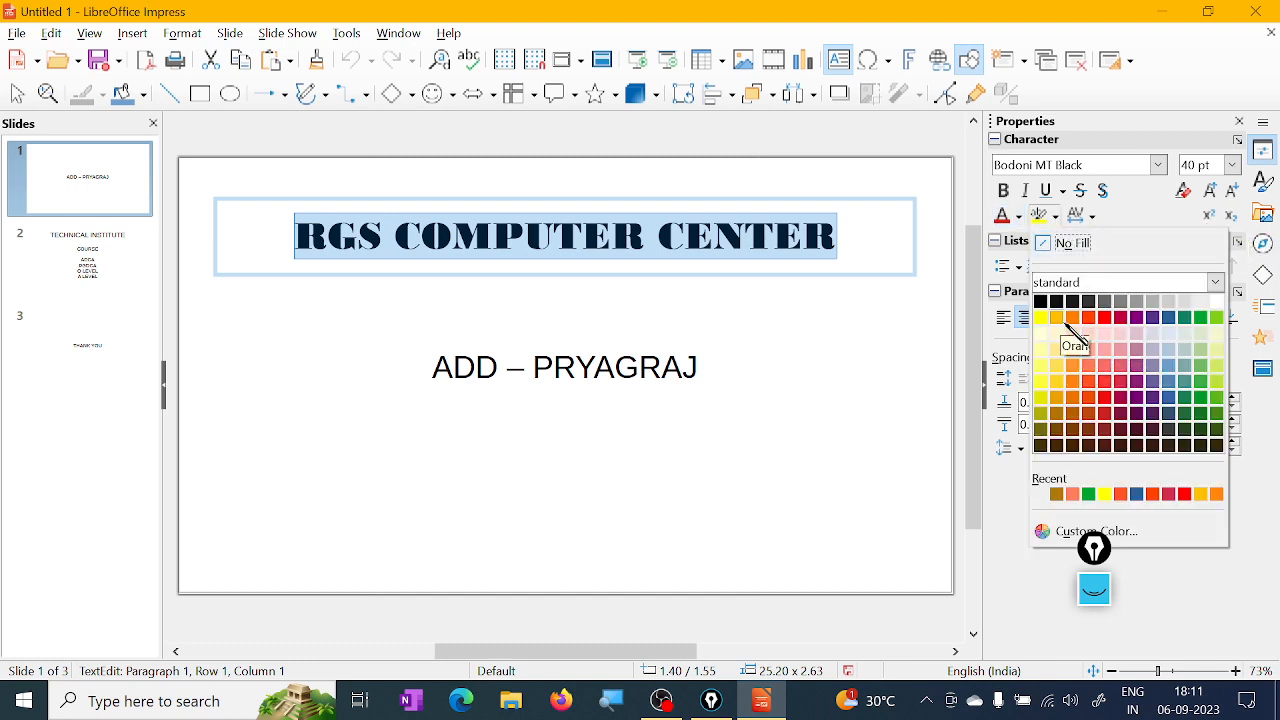
left_click(1041, 318)
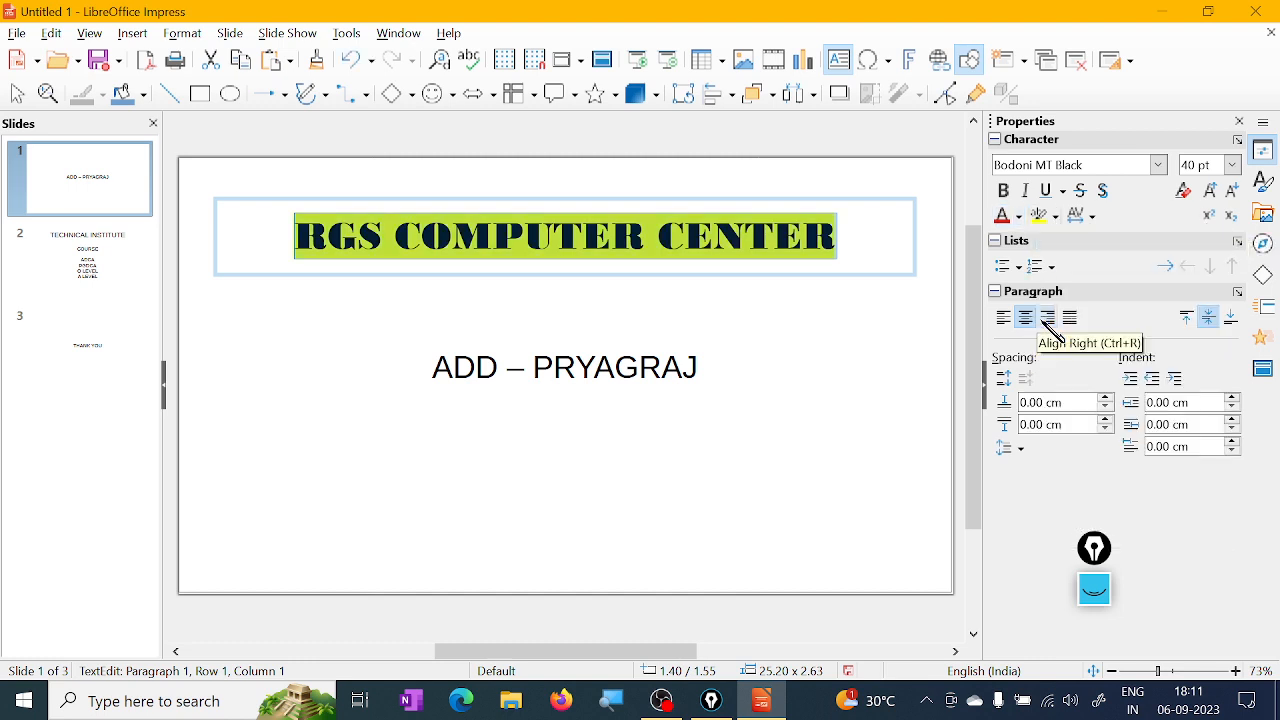
left_click(1056, 217)
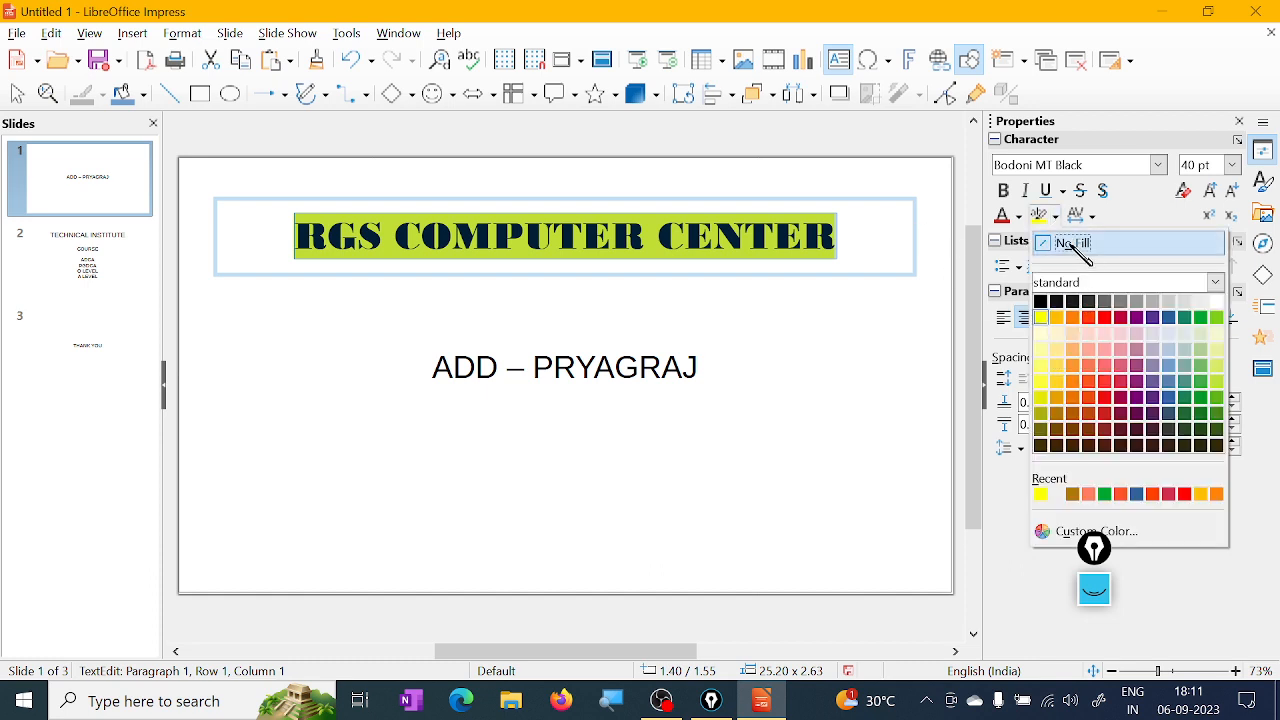
left_click(1073, 244)
- Try Loose, Very Loose and Very Tight character spacing on the RGS COMPUTER CENTER title, returning it to Normal
left_click(1091, 217)
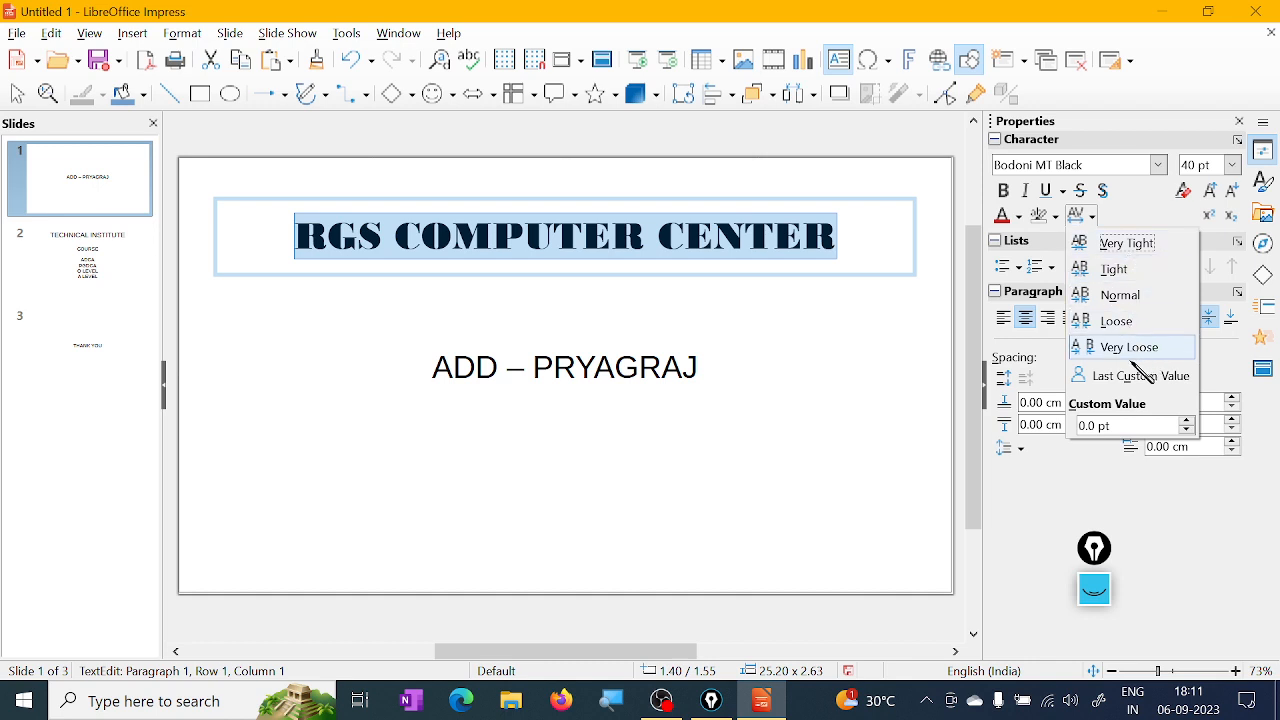
left_click(1123, 323)
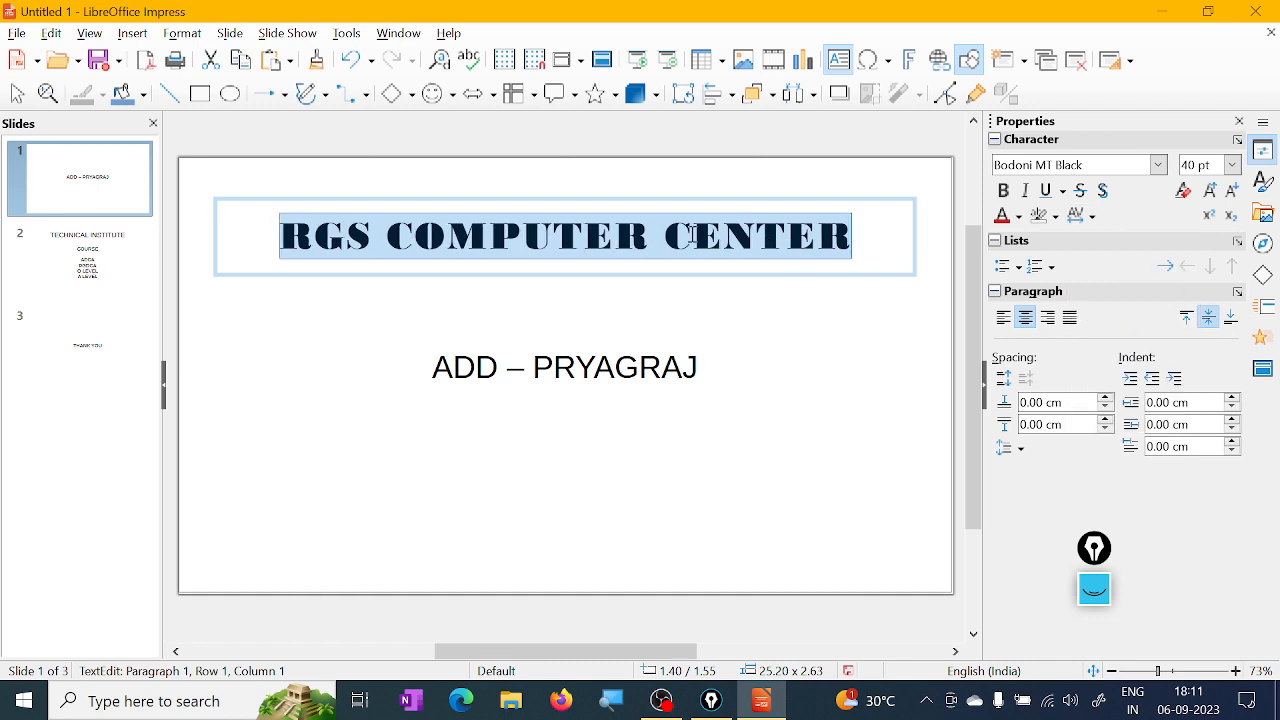
left_click(1091, 217)
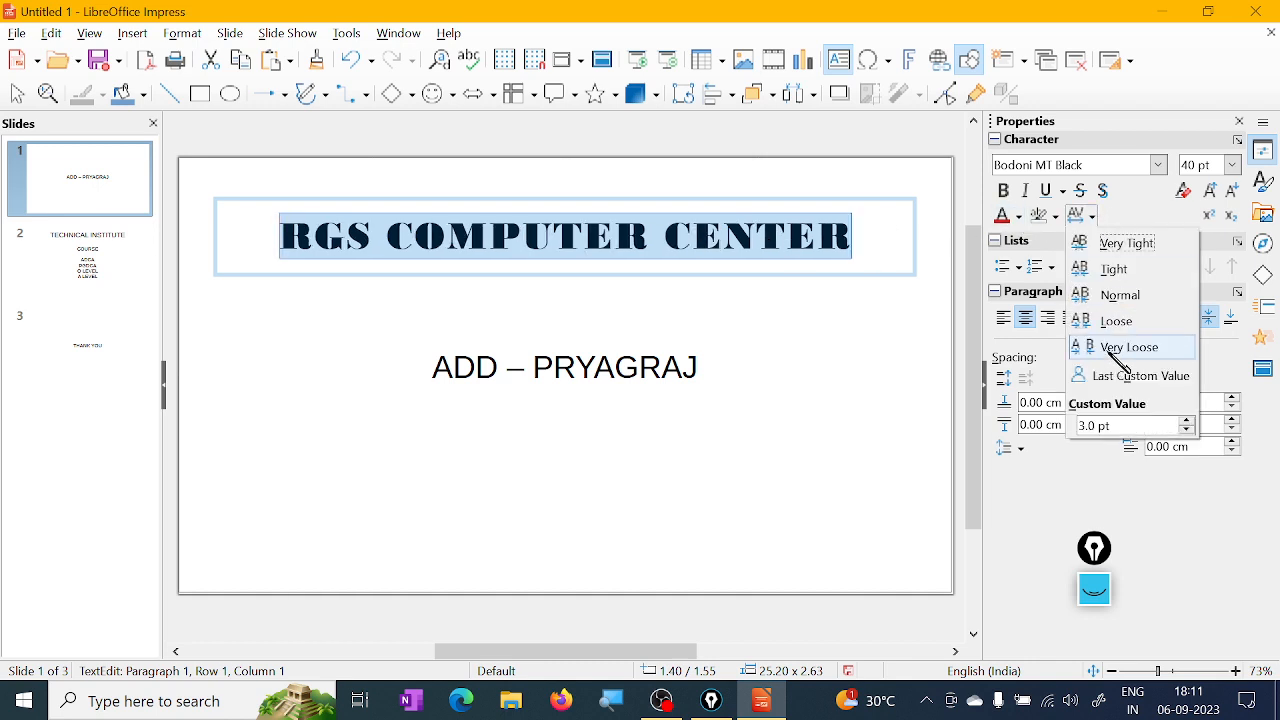
left_click(1120, 347)
left_click(1086, 215)
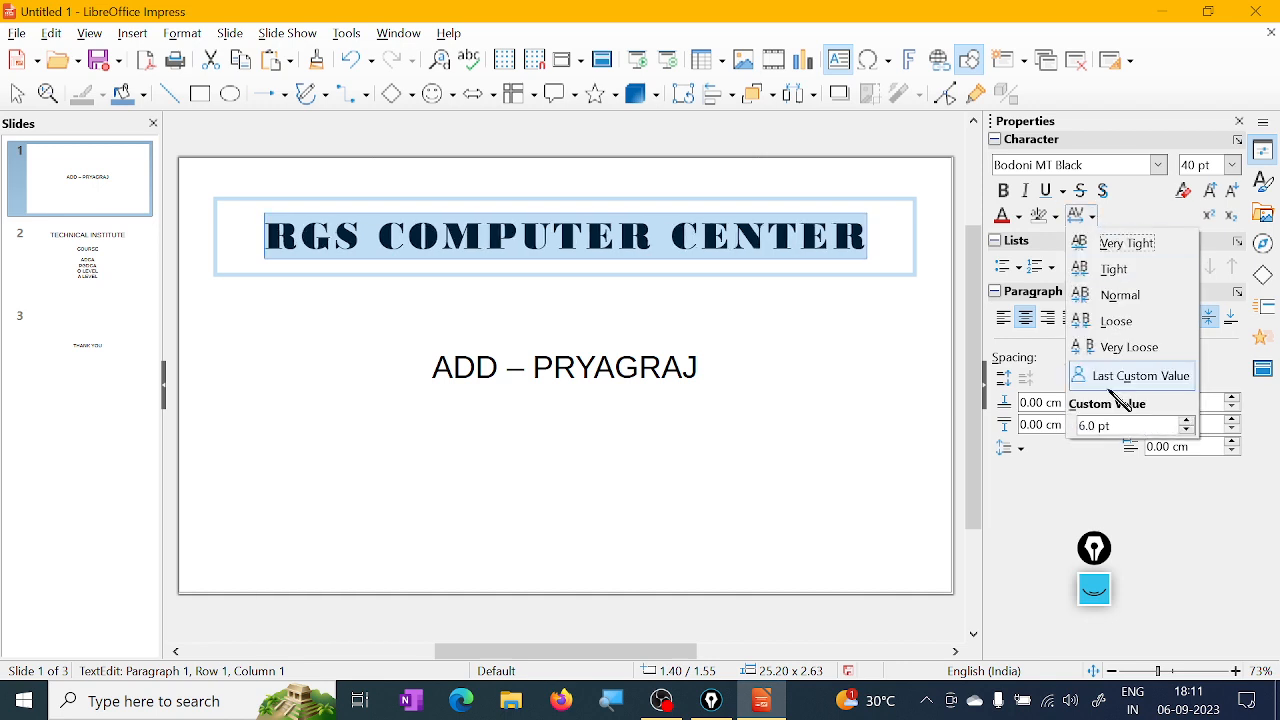
left_click(1118, 296)
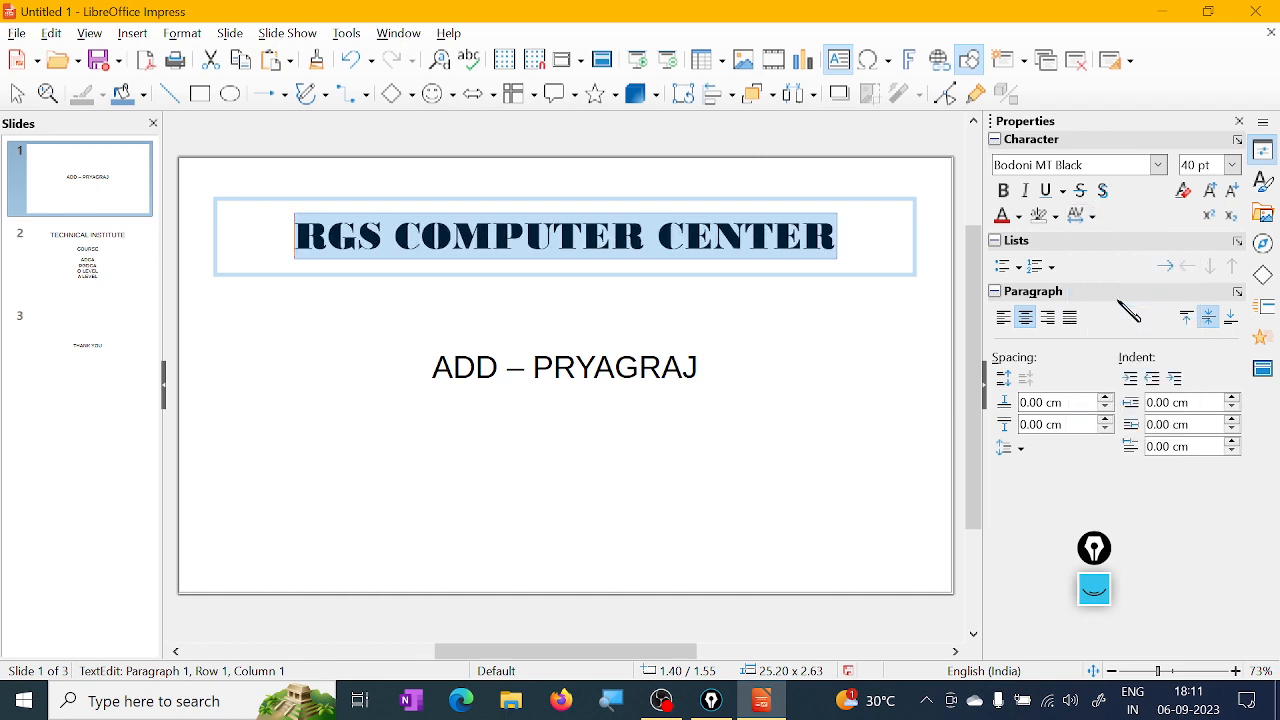
left_click(1094, 218)
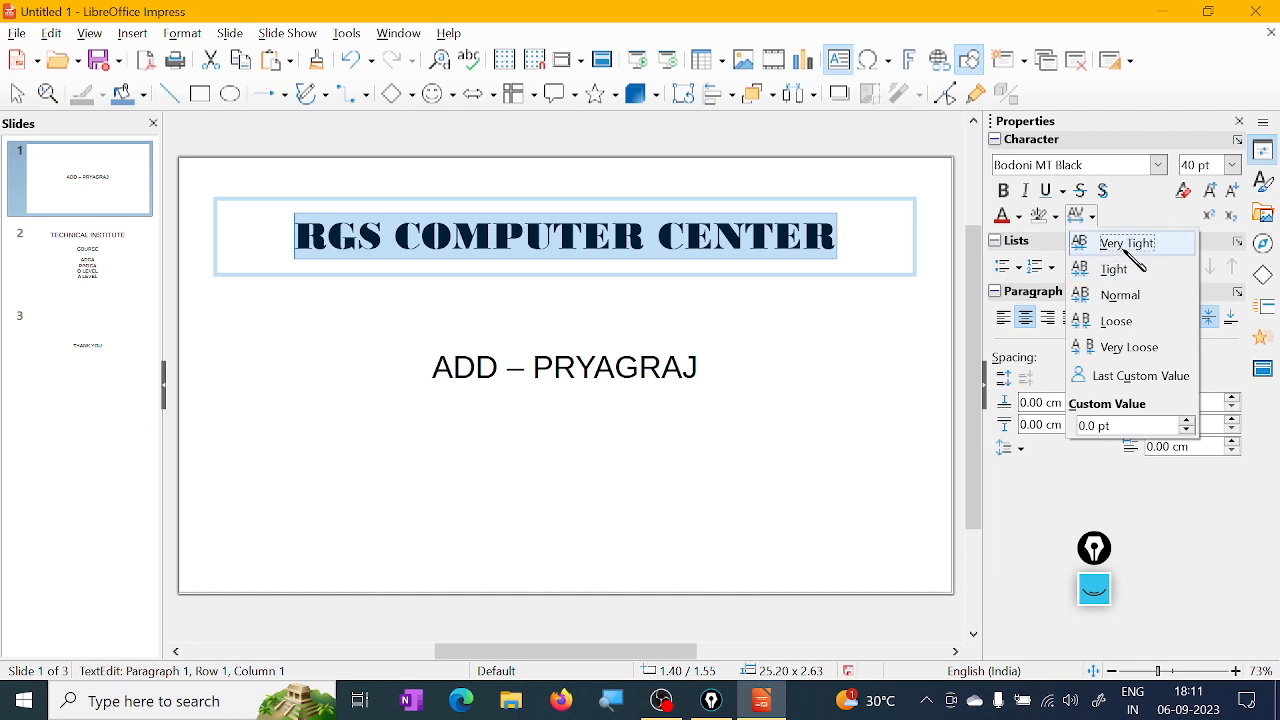
left_click(1130, 246)
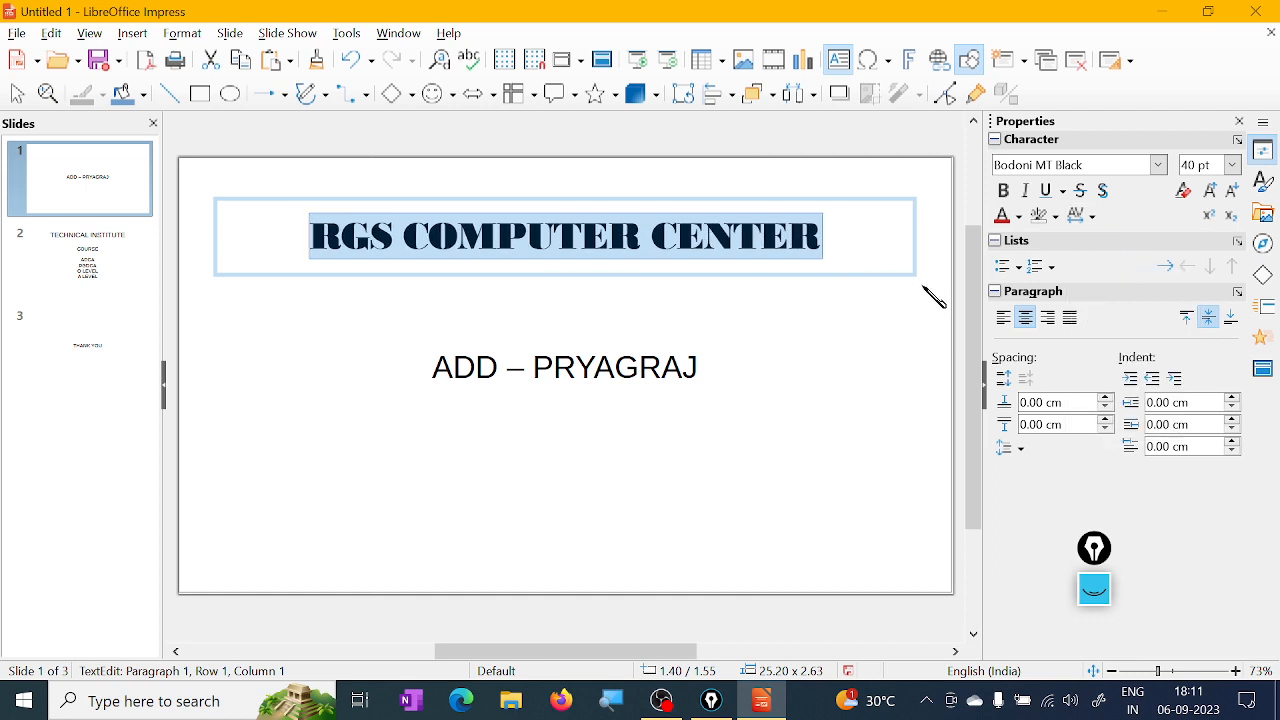
left_click(1094, 218)
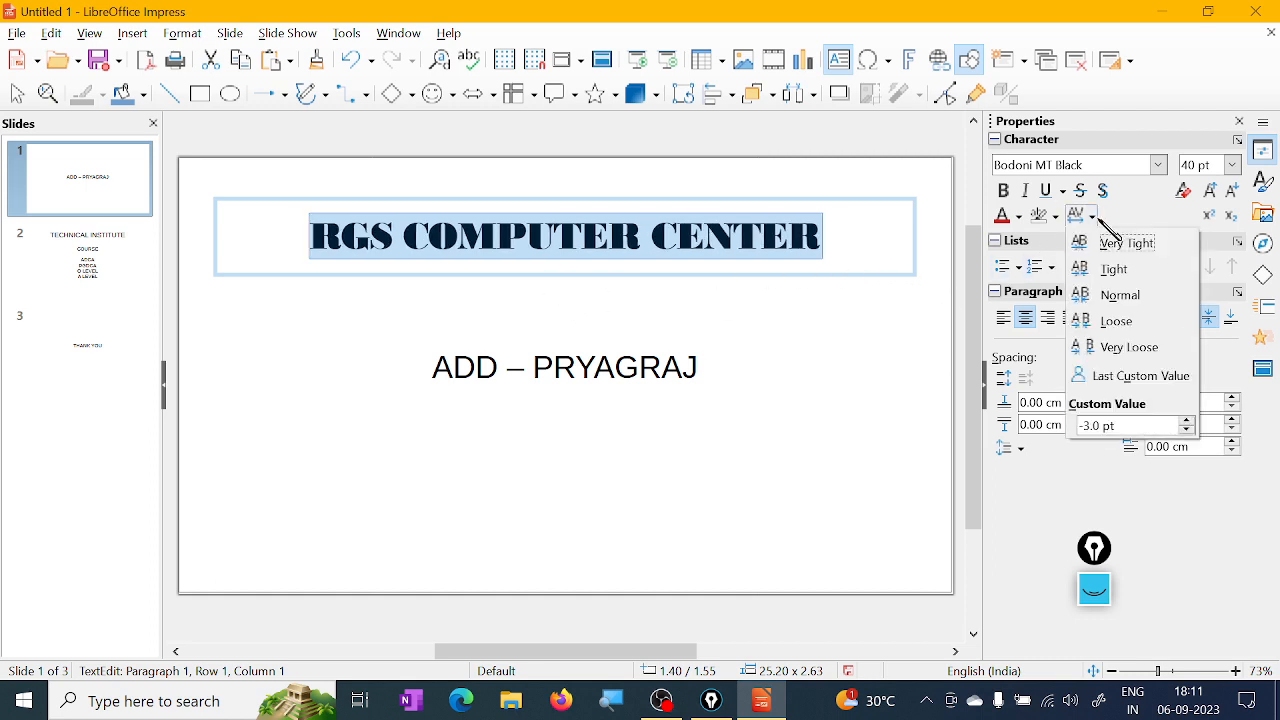
left_click(1104, 298)
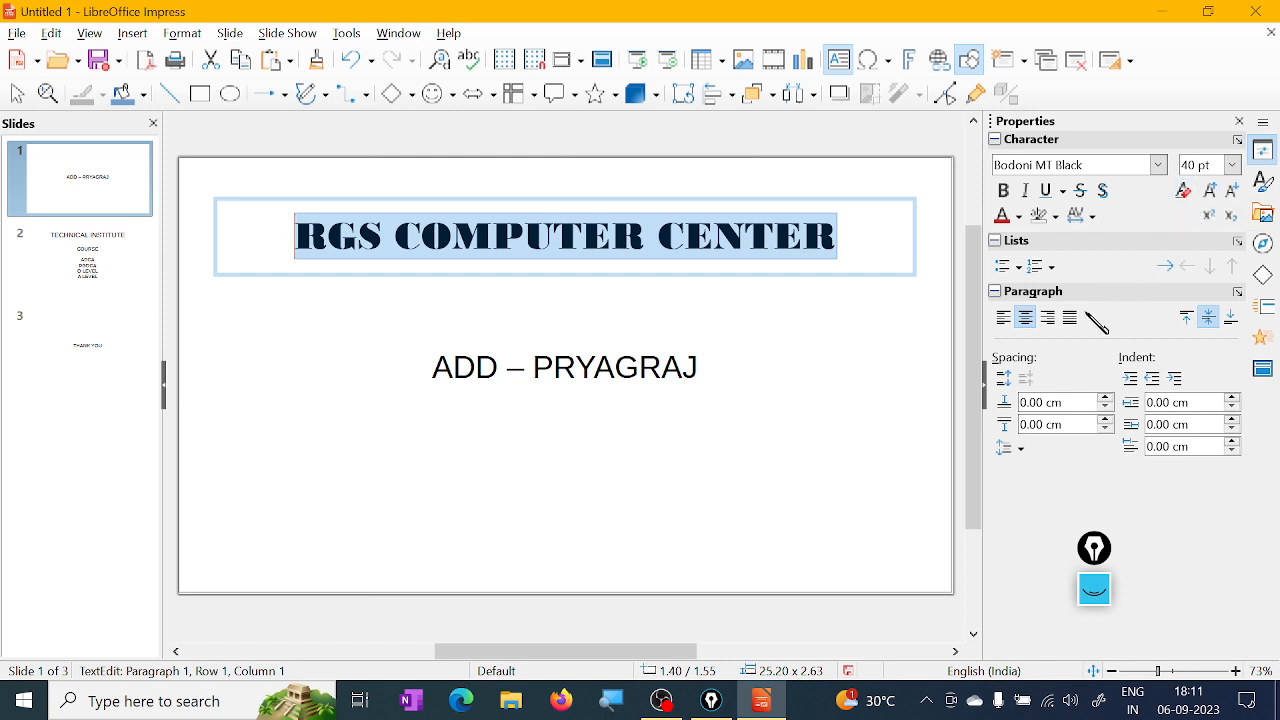
- View the available bullet and numbering styles for the RGS COMPUTER CENTER title without applying any
left_click(1019, 267)
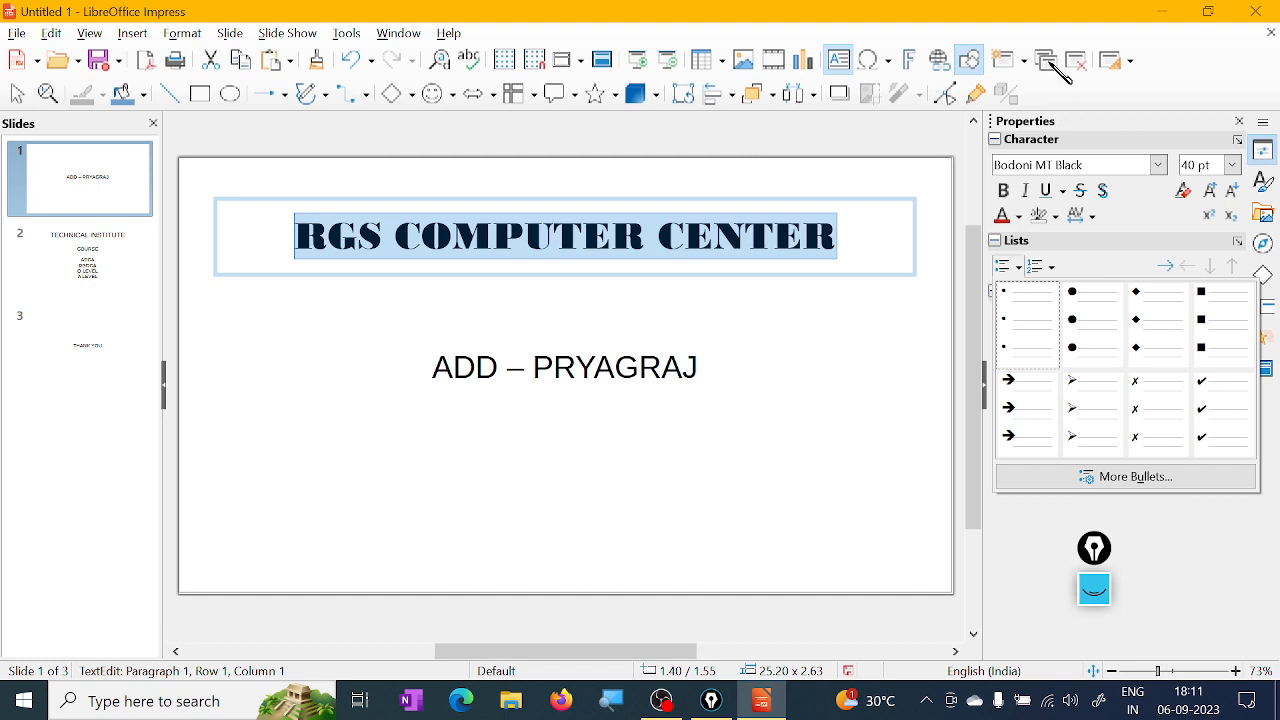
left_click(1024, 24)
left_click(1050, 268)
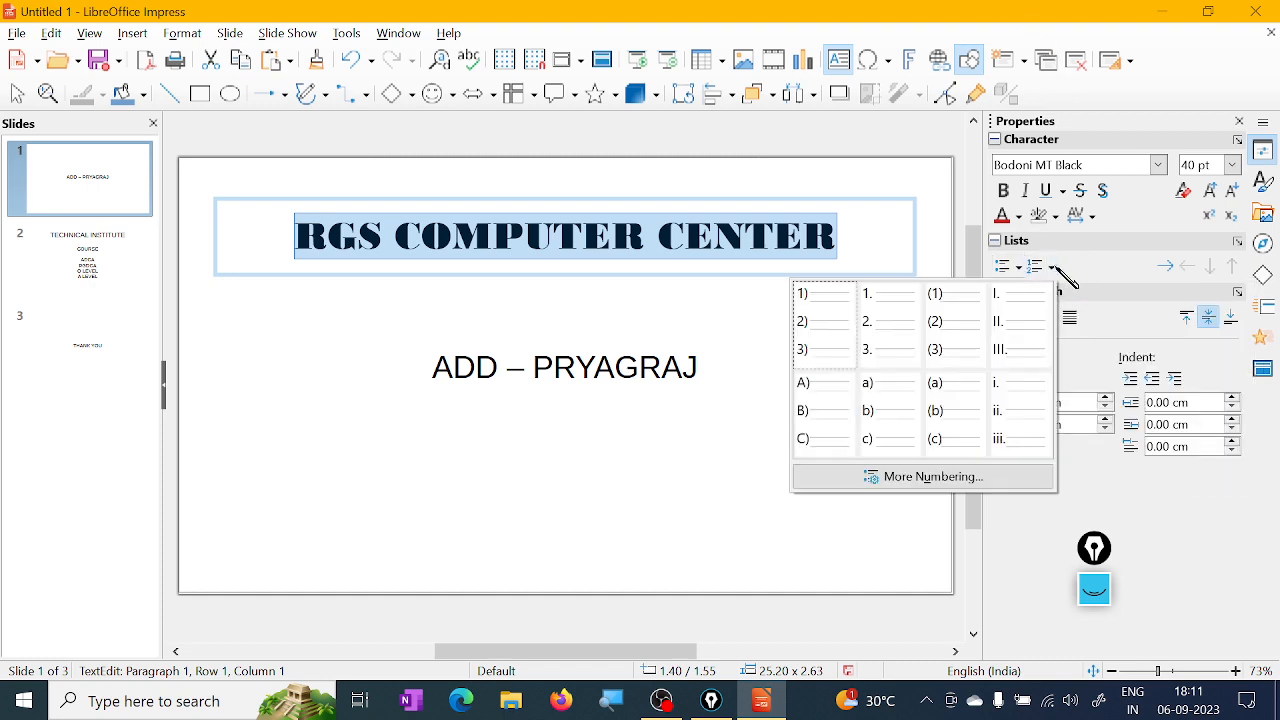
left_click(952, 20)
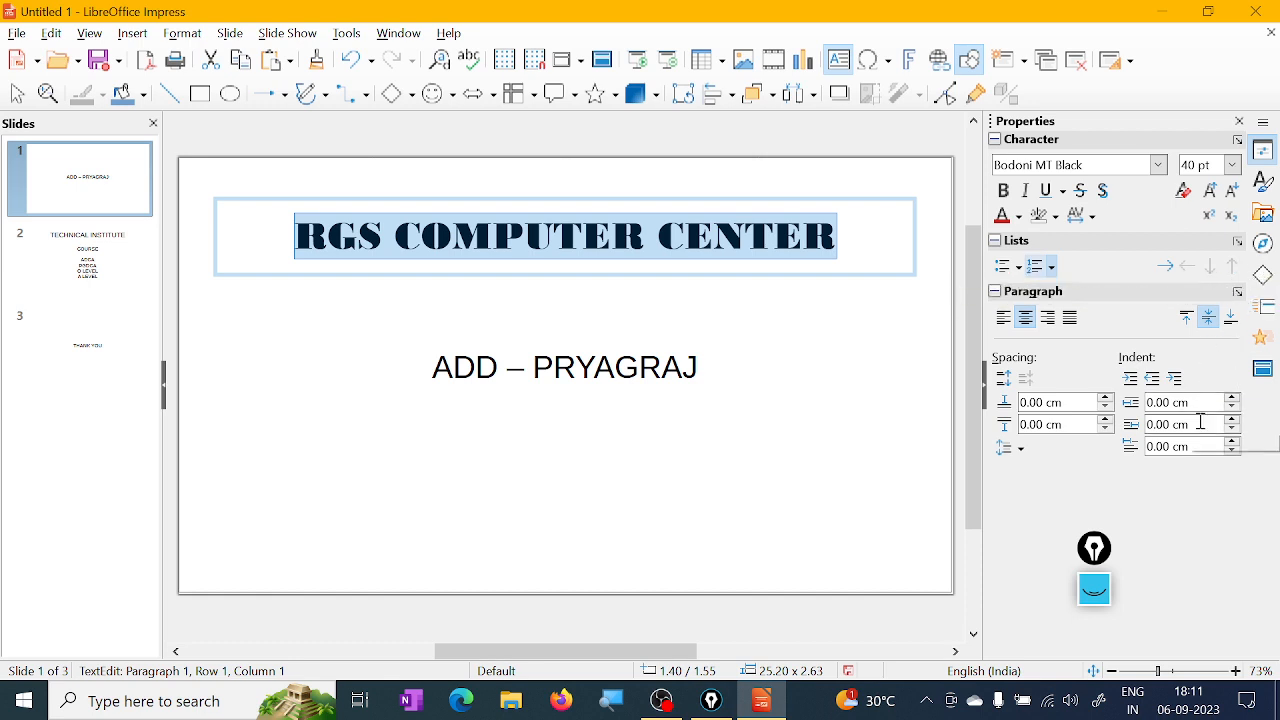
- Try right and left alignment on the RGS COMPUTER CENTER title, returning it to centred
left_click(1054, 320)
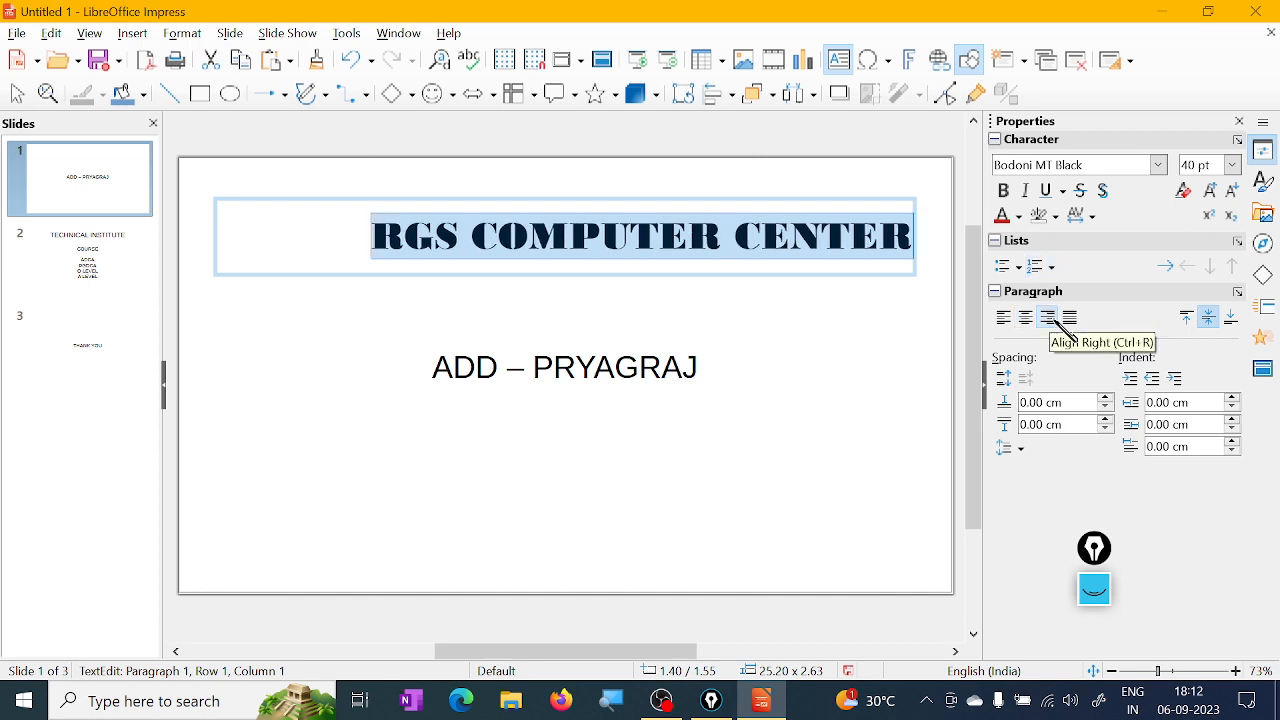
left_click(1006, 320)
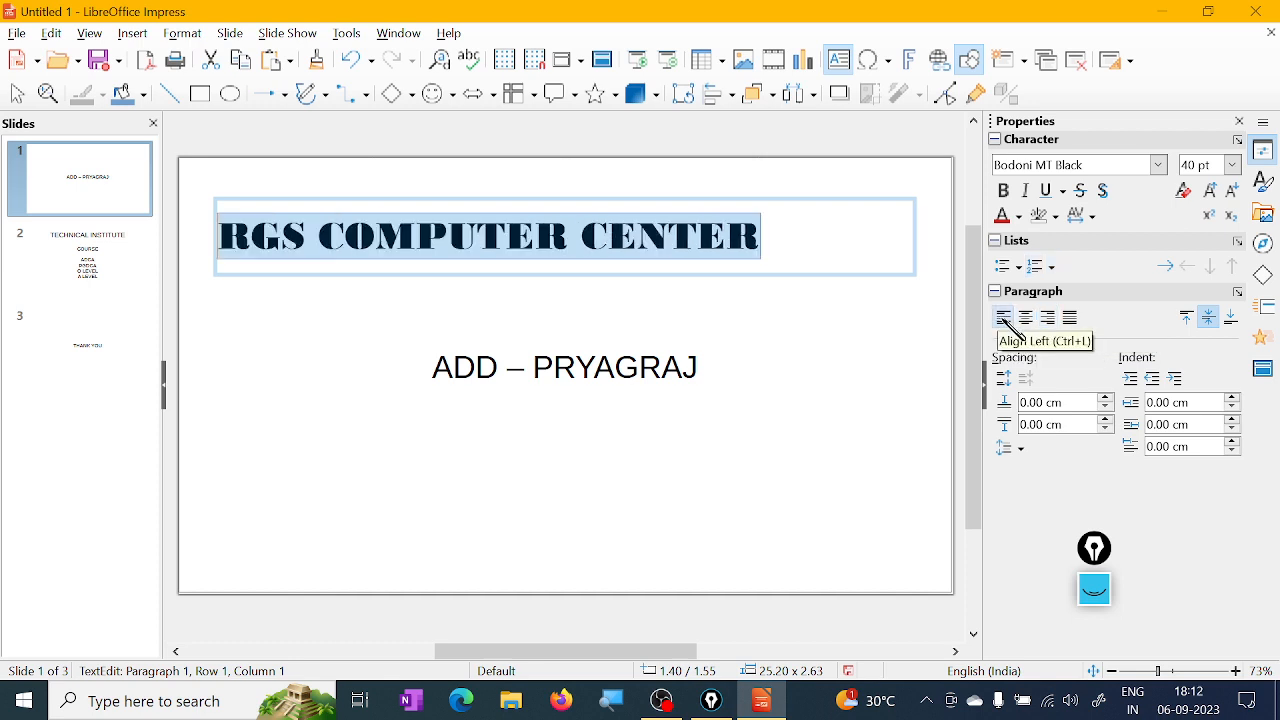
left_click(1027, 320)
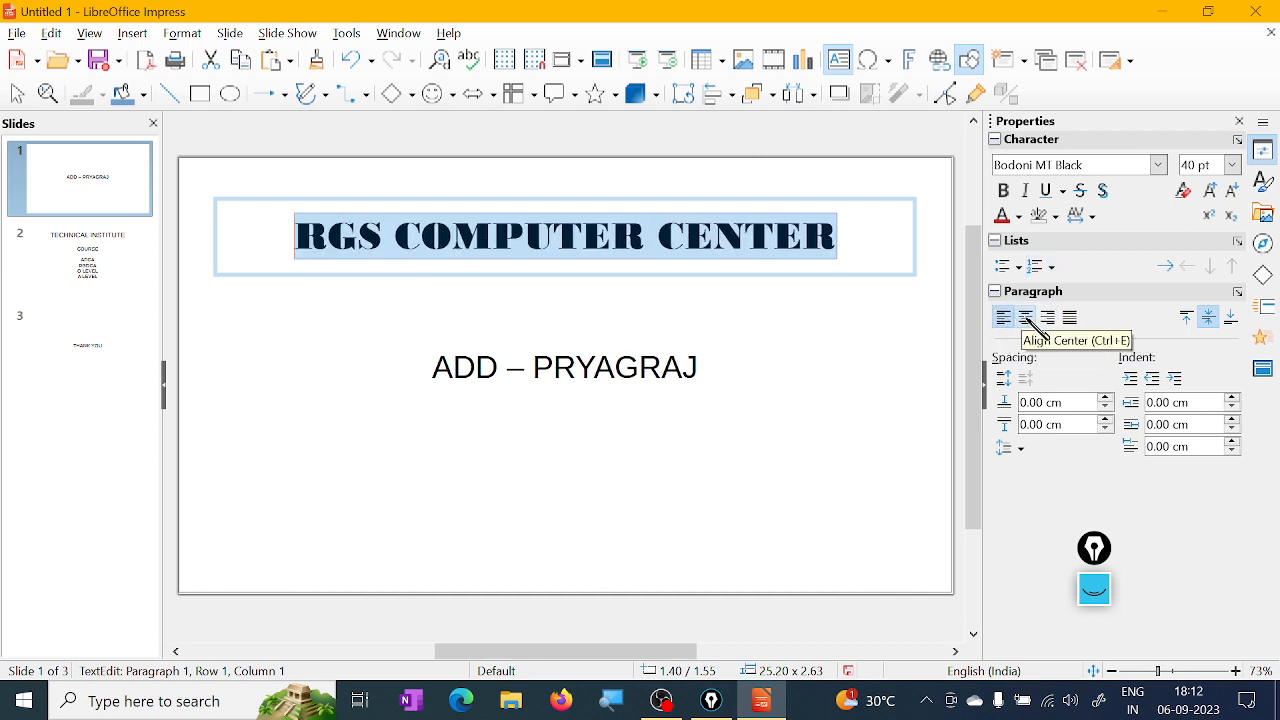
- Try top and bottom vertical alignment of the title text within its box, returning it to the vertical centre
left_click(1187, 318)
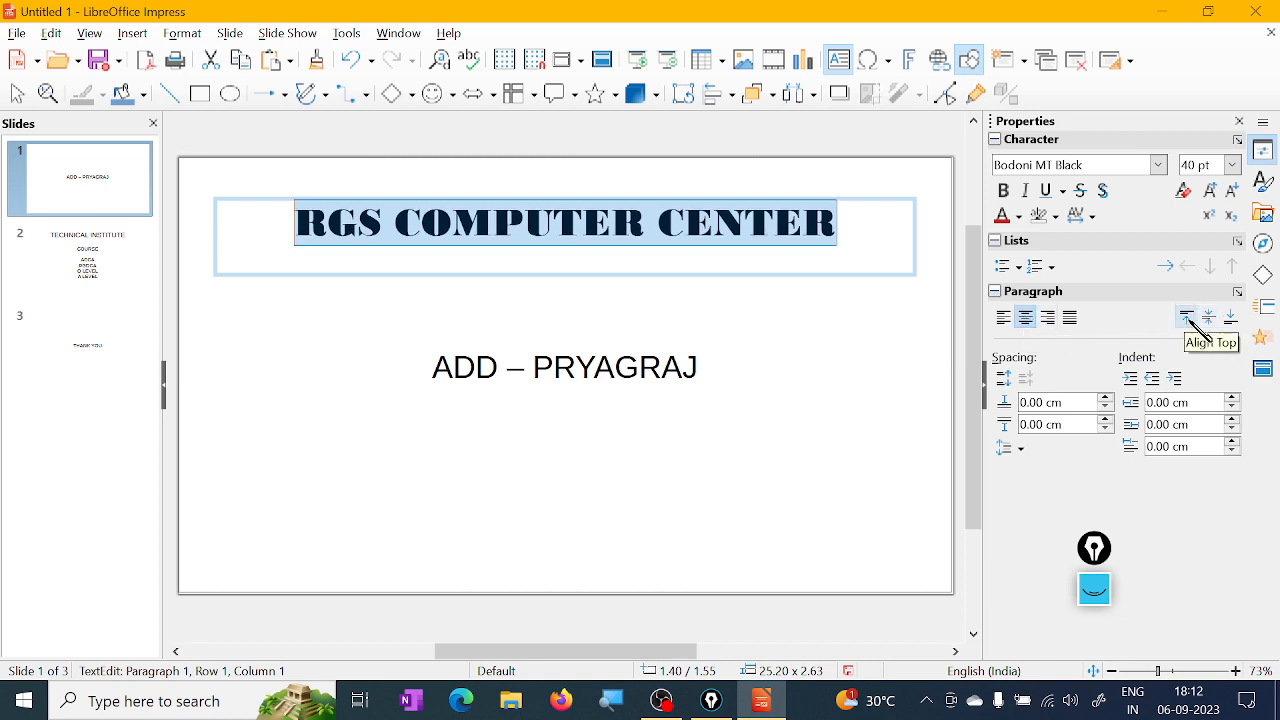
left_click(1209, 318)
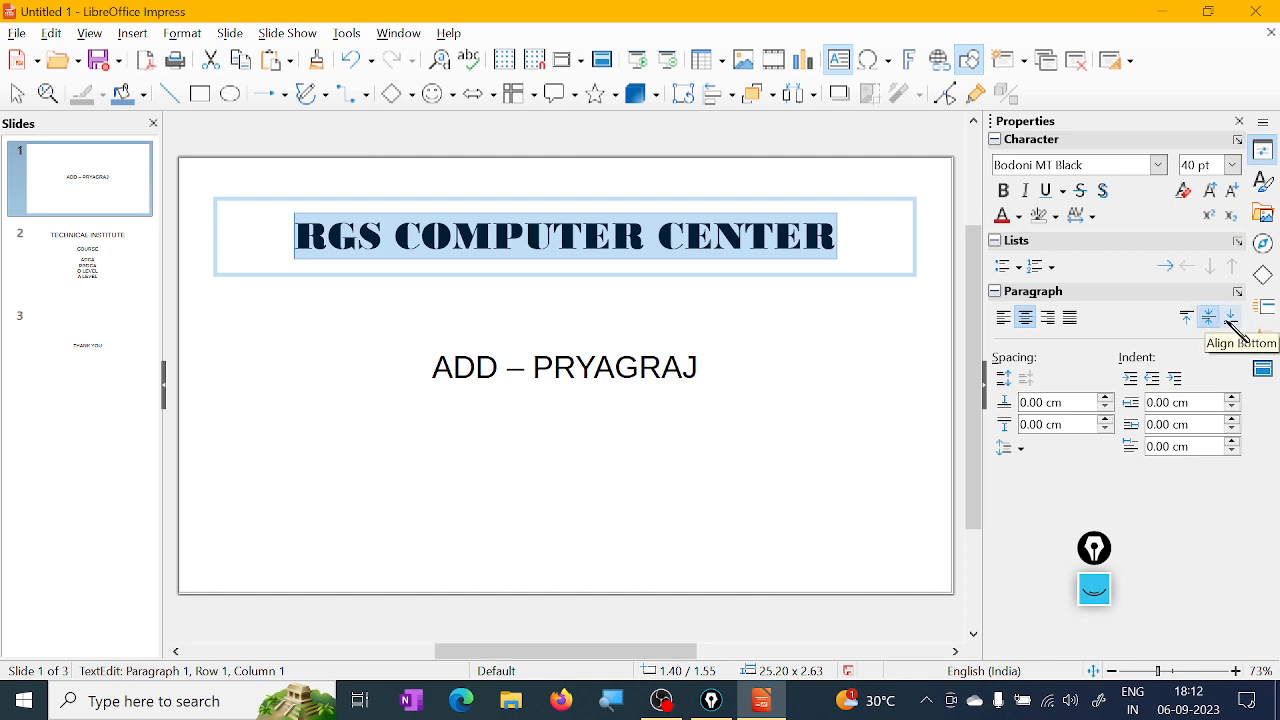
left_click(1232, 318)
left_click(1209, 318)
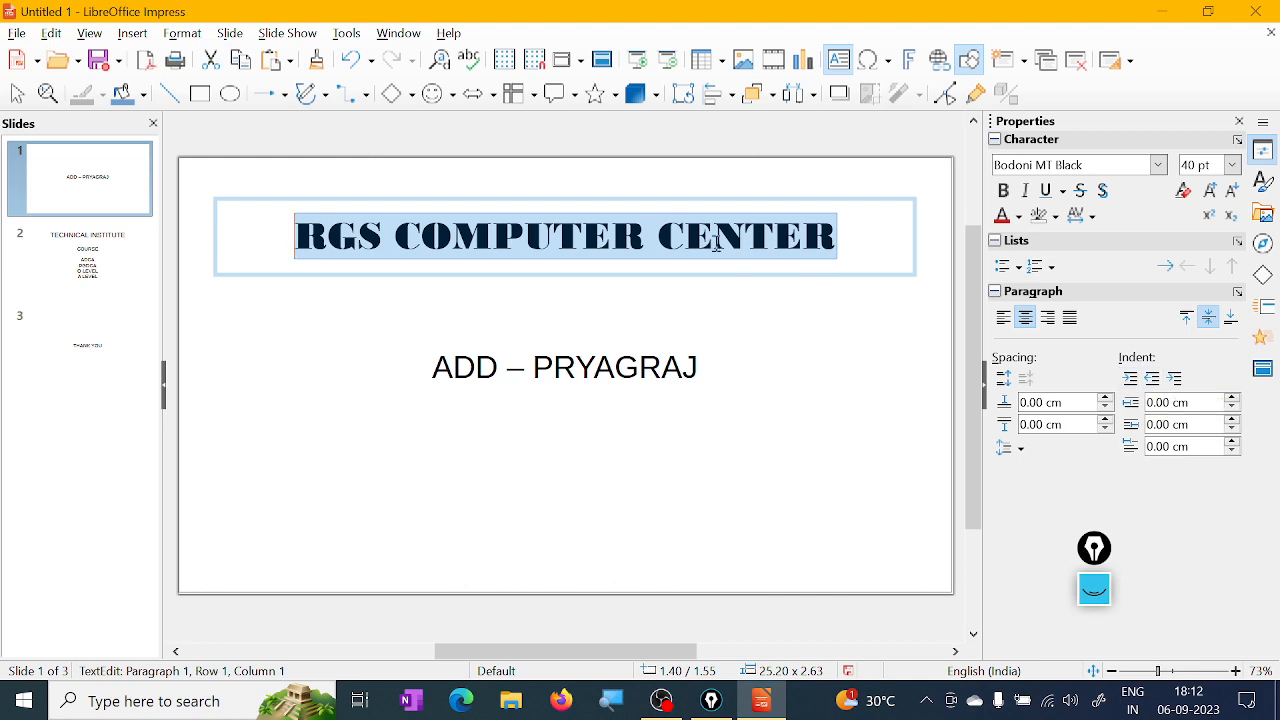
- Colour the ADD – PRYAGRAJ line on slide 1 red and make it bold
left_click(666, 372)
left_click_drag(700, 368, 409, 368)
left_click(1019, 216)
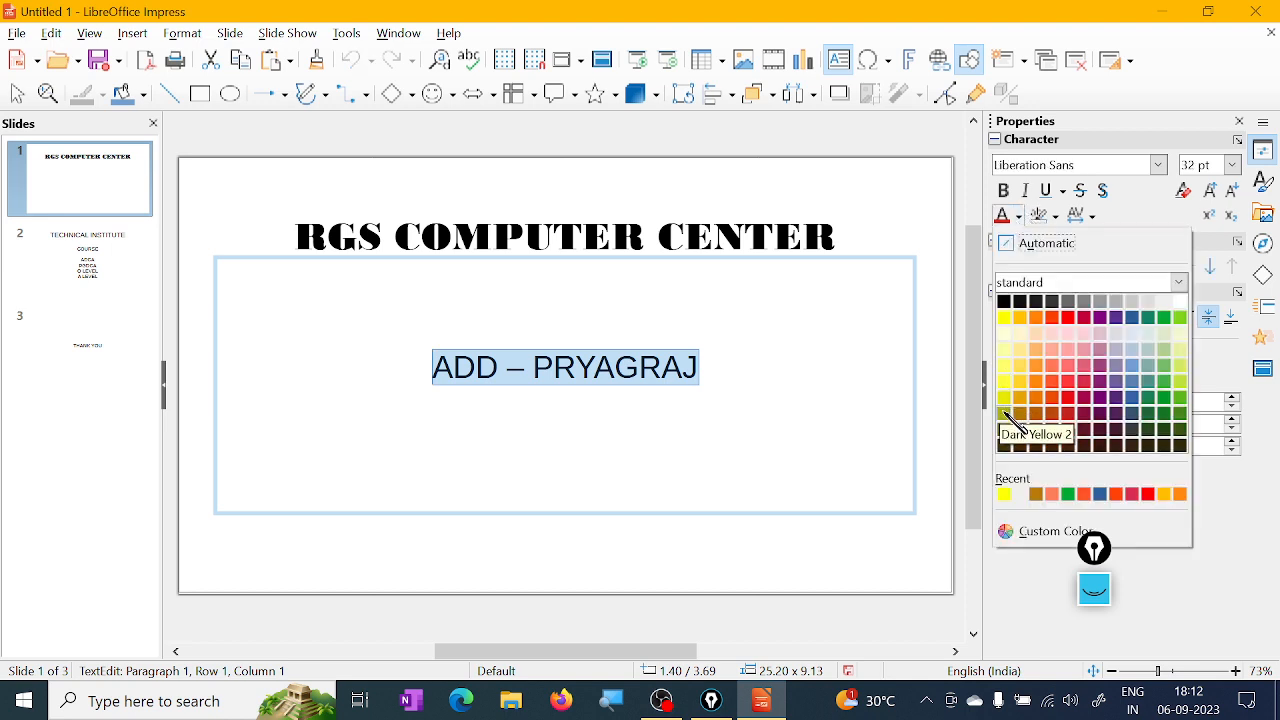
left_click(1075, 335)
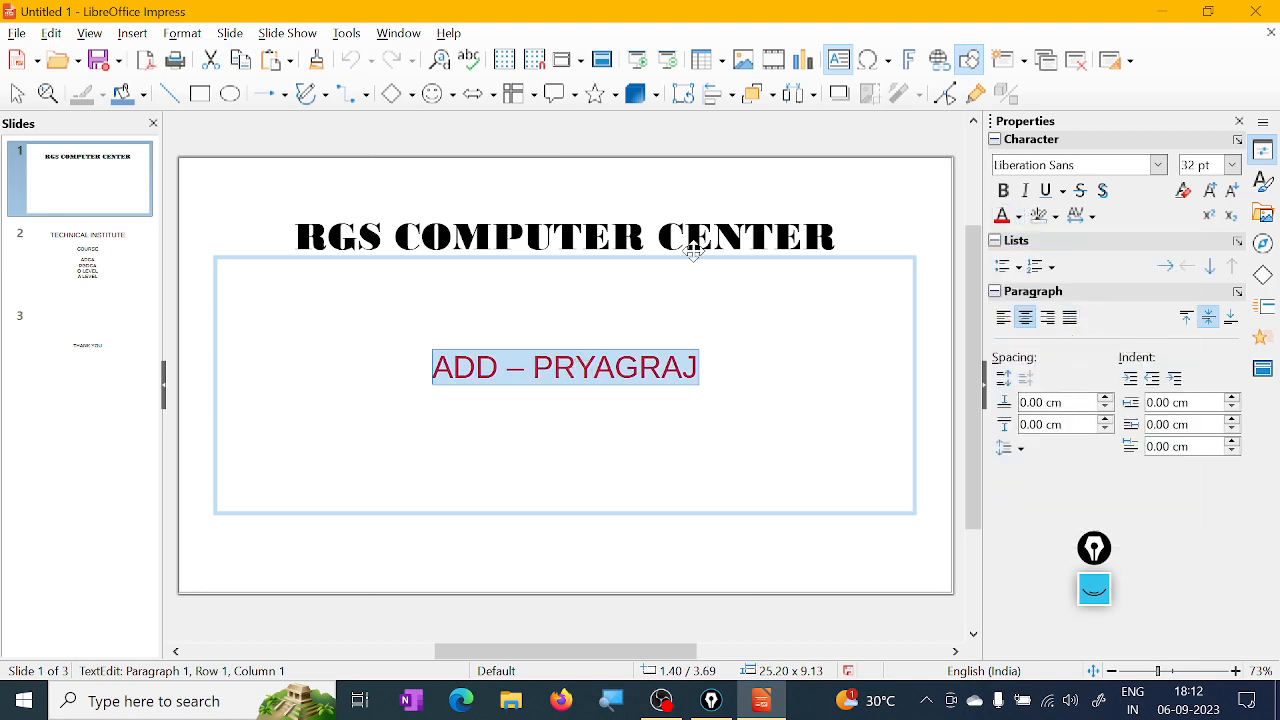
left_click(1003, 190)
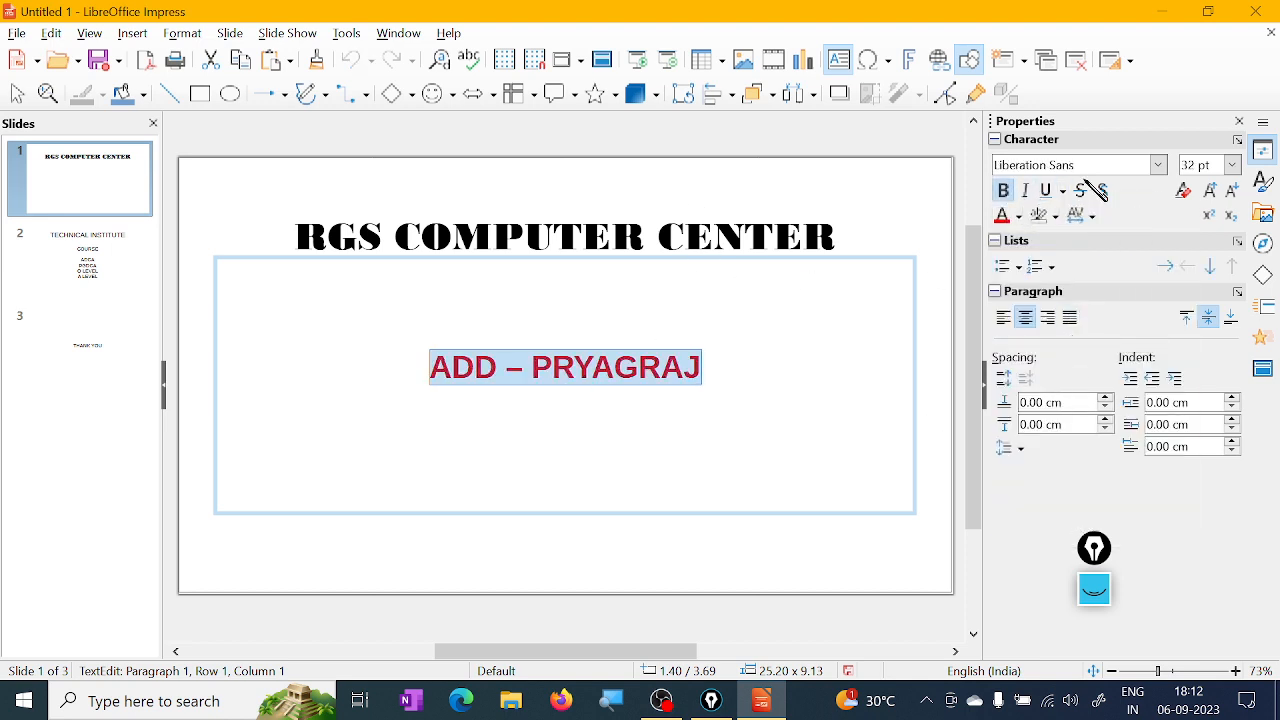
- Try the Brush Script MT font on the ADD – PRYAGRAJ line
left_click(1159, 166)
scroll(1105, 560, "down", 6)
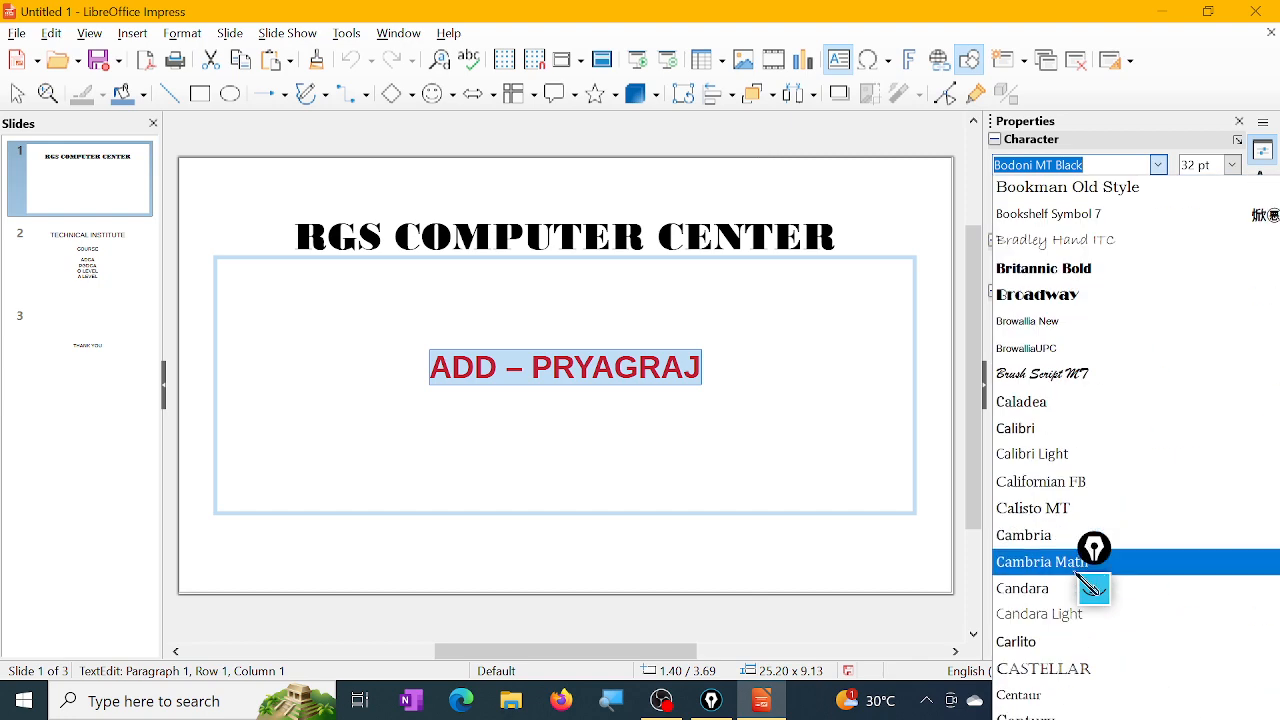
left_click(1055, 374)
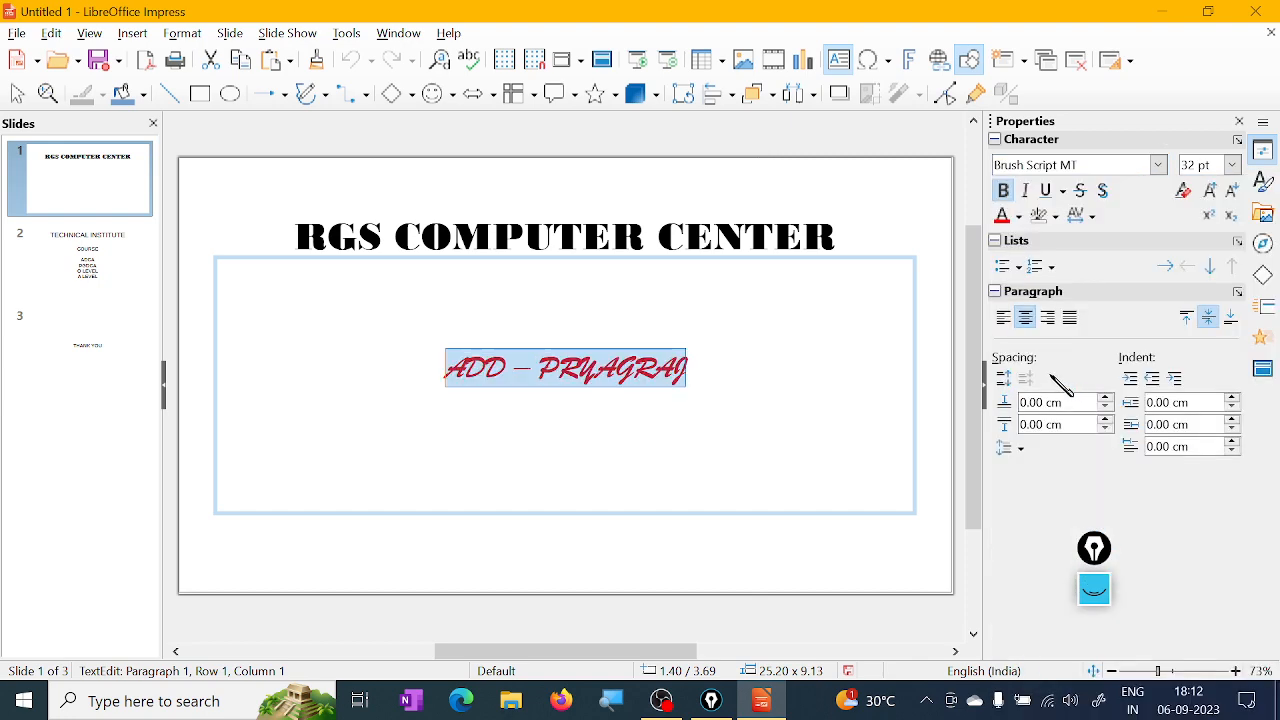
- Set the ADD – PRYAGRAJ line's font to Bahnschrift and leave its text box
left_click(1158, 165)
scroll(1068, 457, "down", 4)
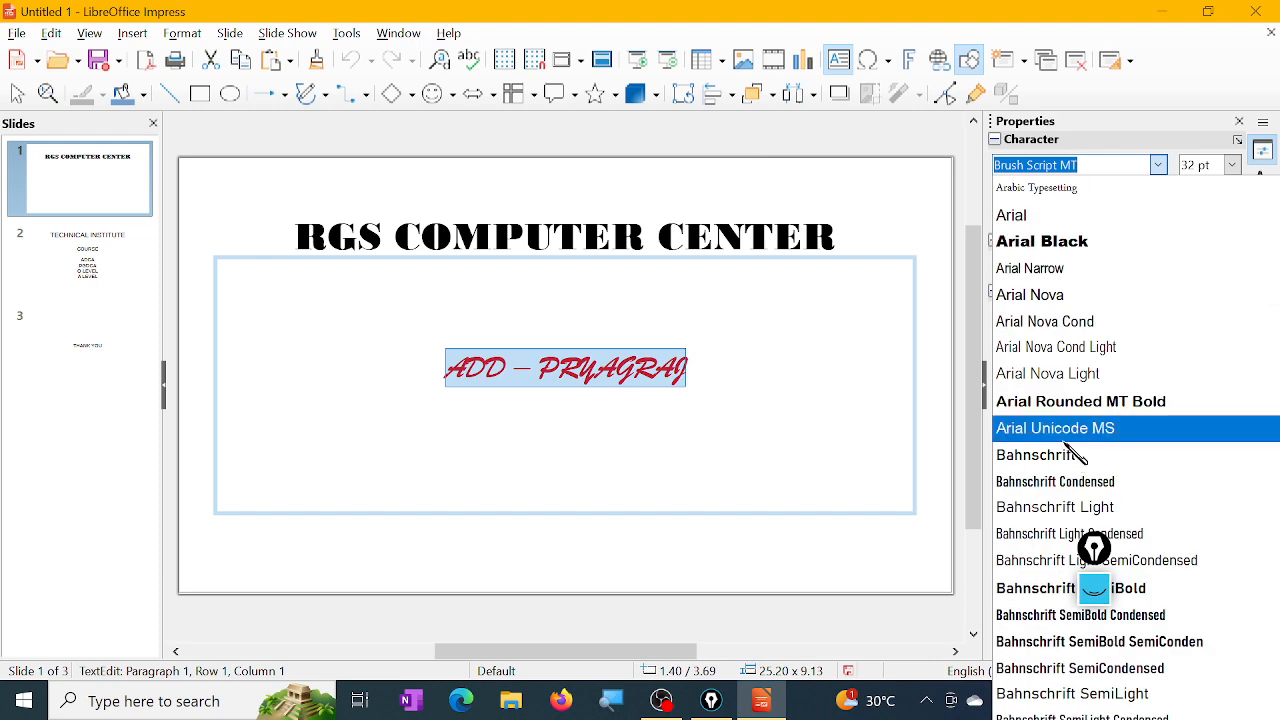
left_click(1068, 456)
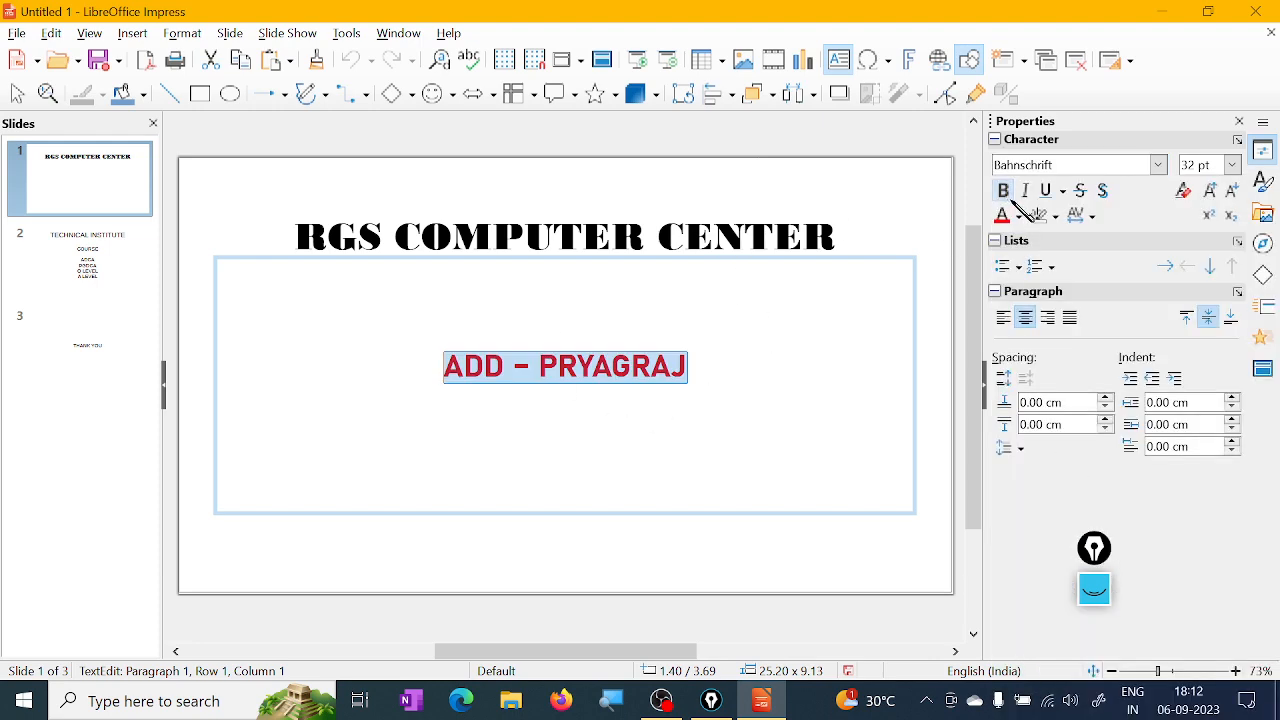
left_click(717, 266)
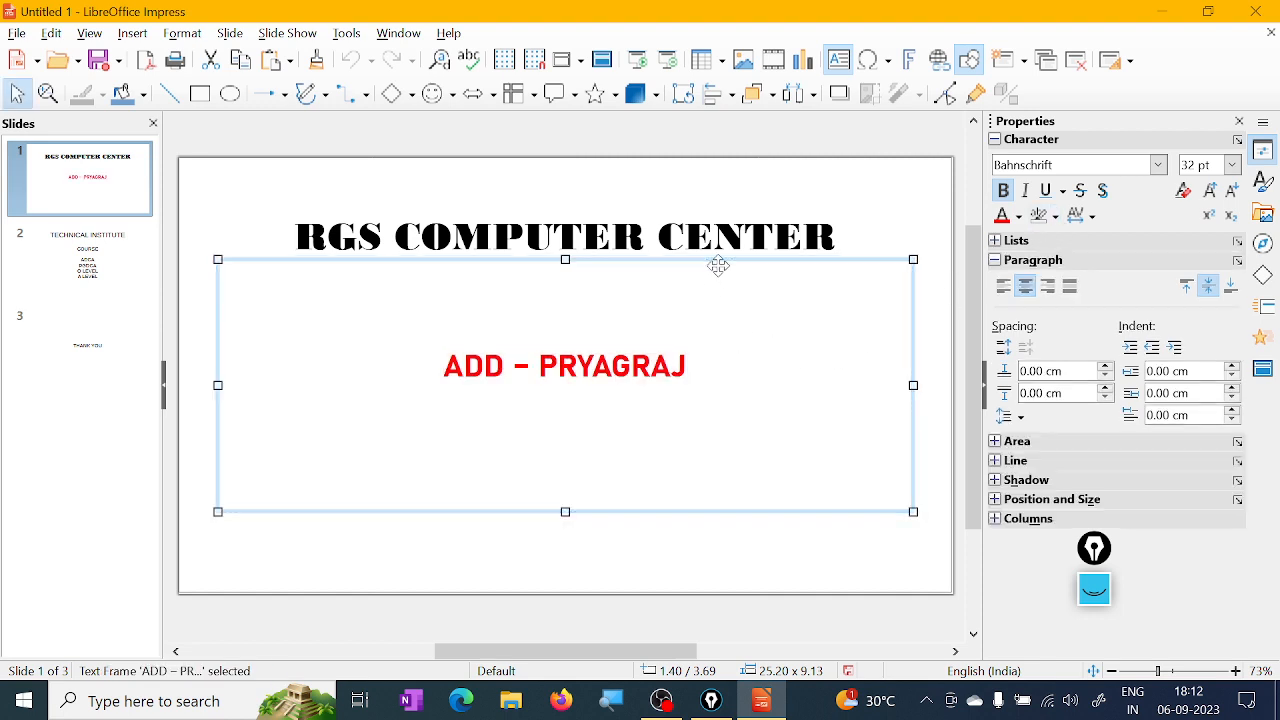
left_click(725, 243)
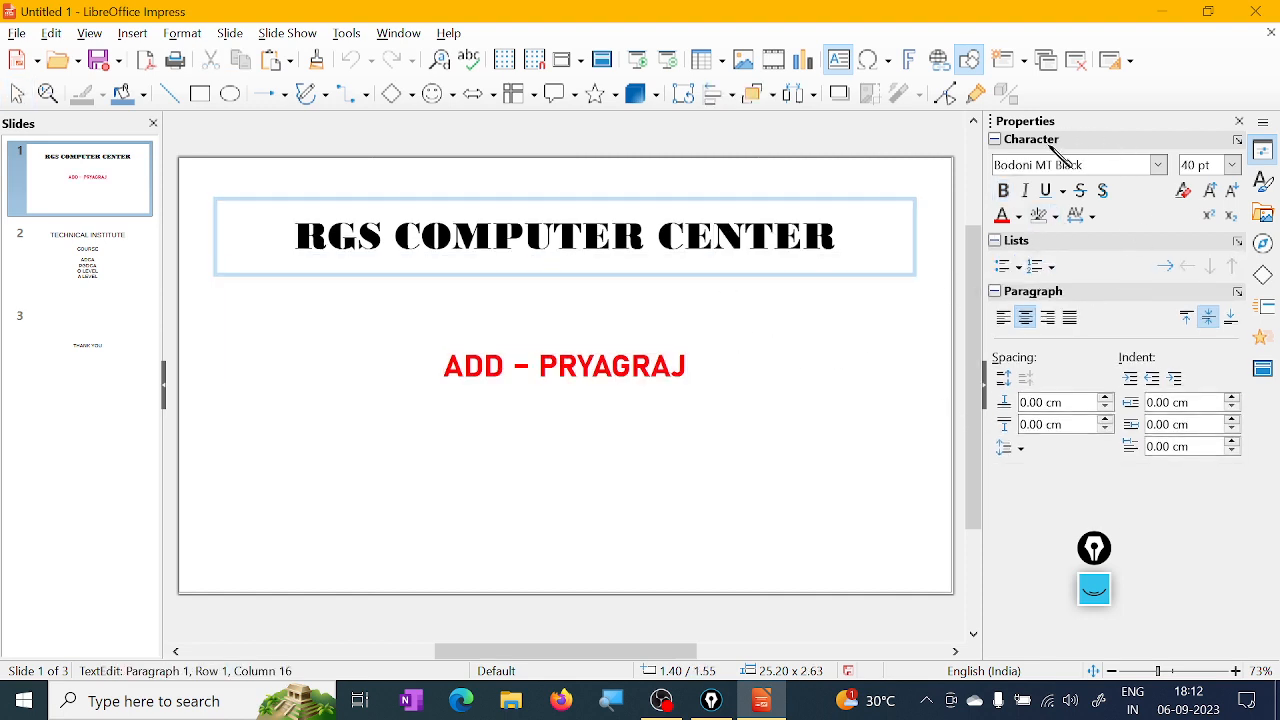
- Make the whole TECHNICAL INSTITUTE title on slide 2 bold and italic
left_click(86, 272)
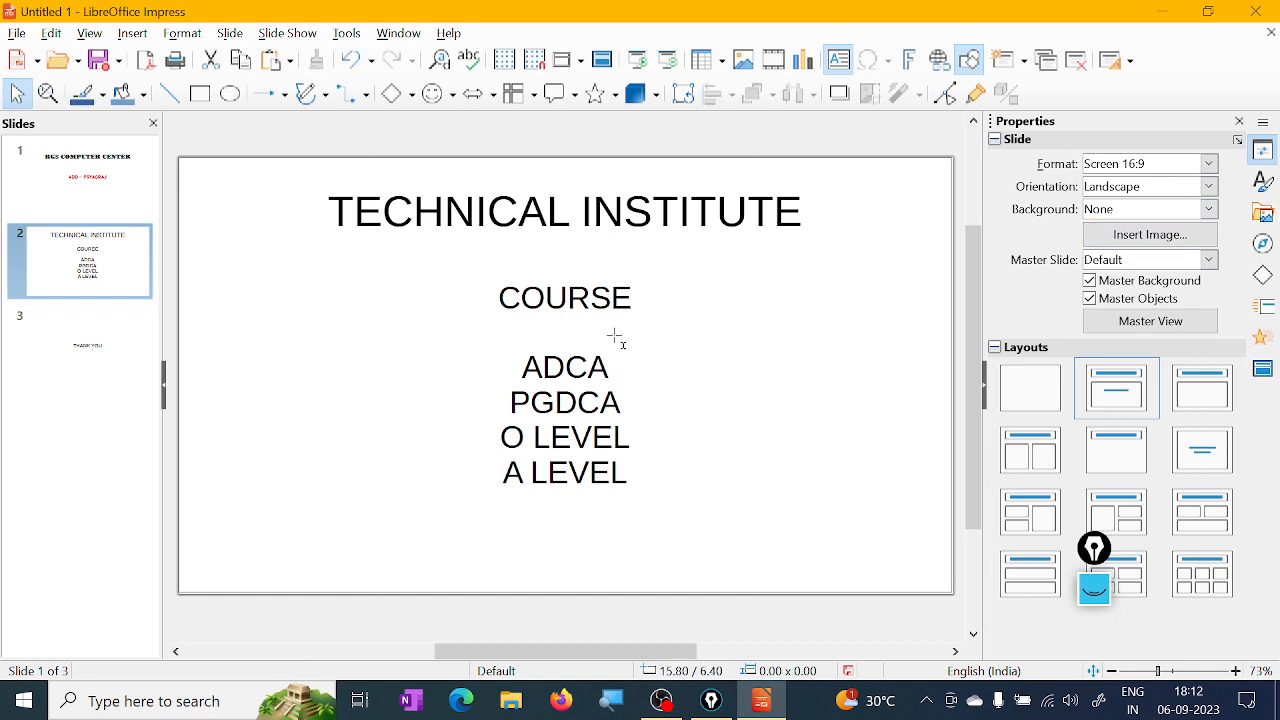
left_click(508, 207)
double_click(513, 210)
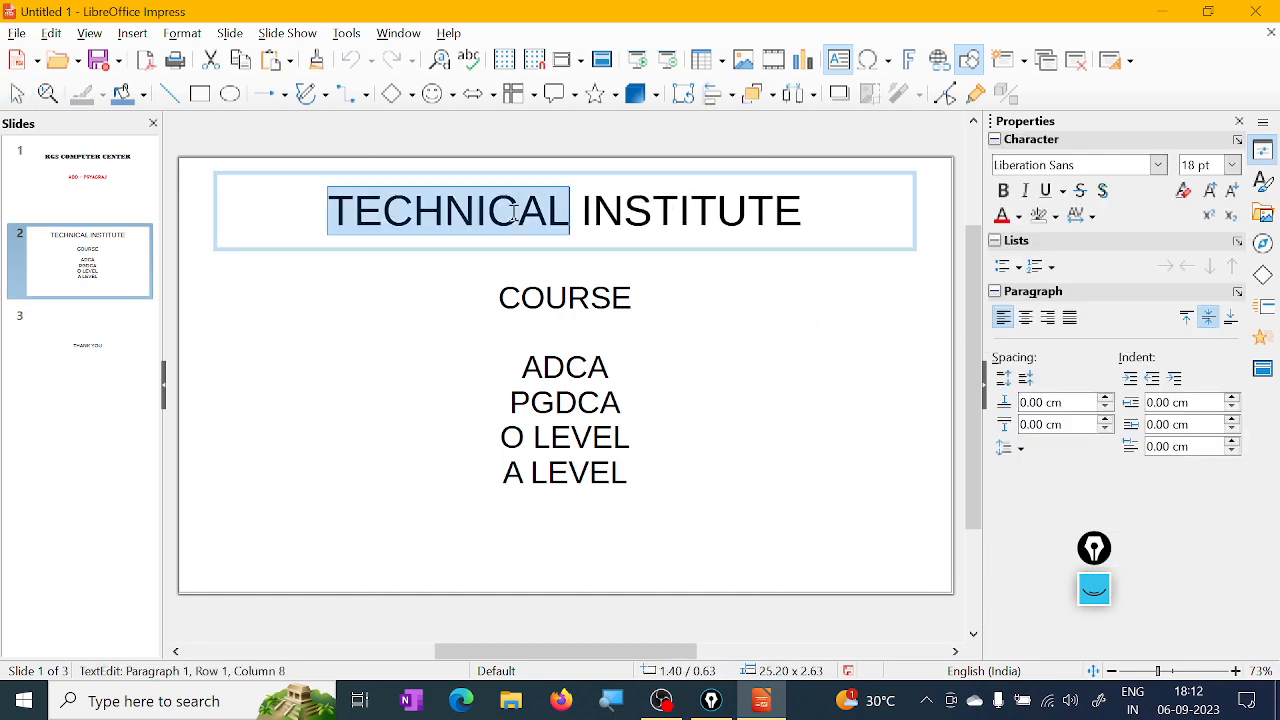
left_click_drag(324, 209, 871, 209)
left_click(1003, 190)
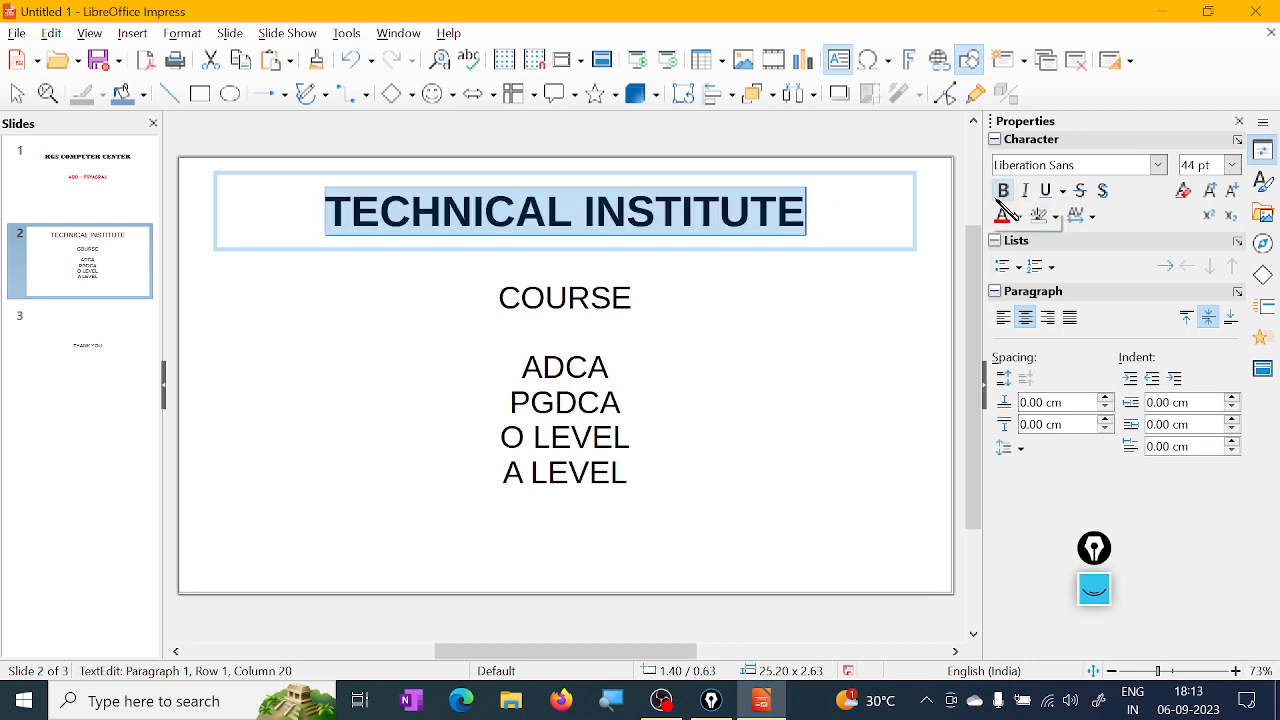
left_click(1025, 190)
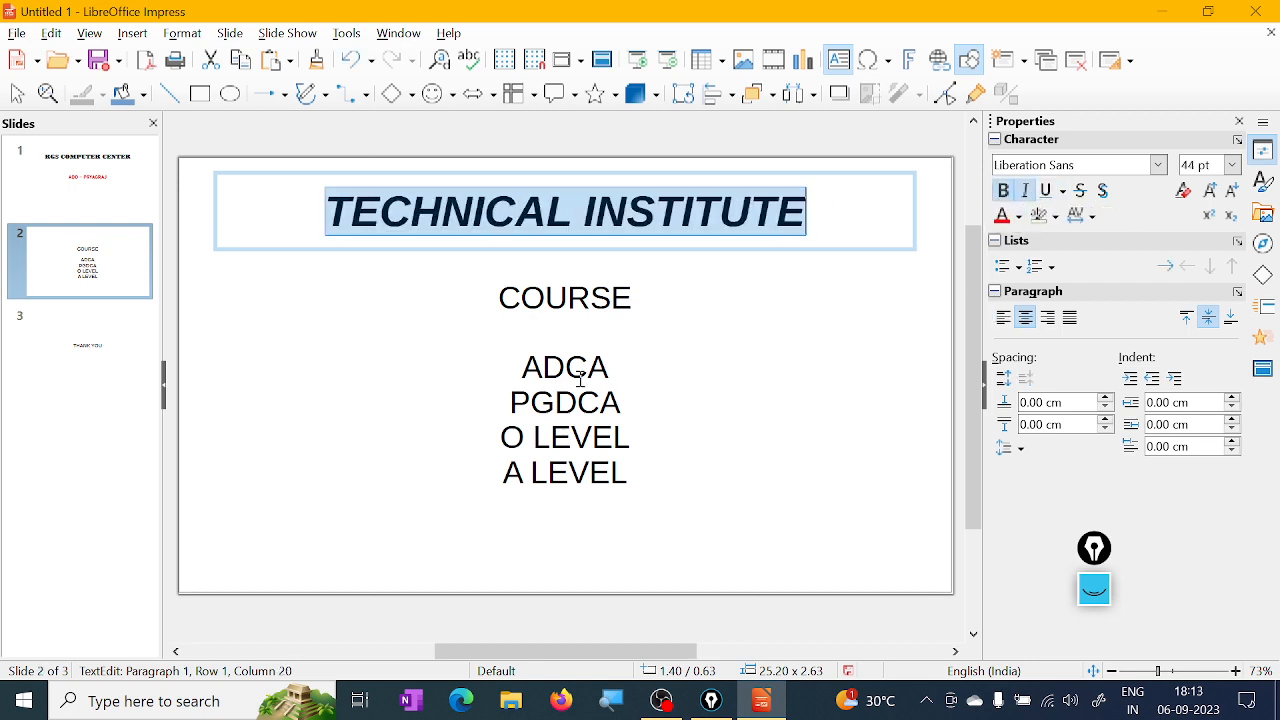
- Set the font of the whole COURSE list on slide 2 to Berlin Sans FB Demi
left_click(580, 298)
left_click_drag(521, 297, 624, 362)
left_click_drag(503, 297, 634, 477)
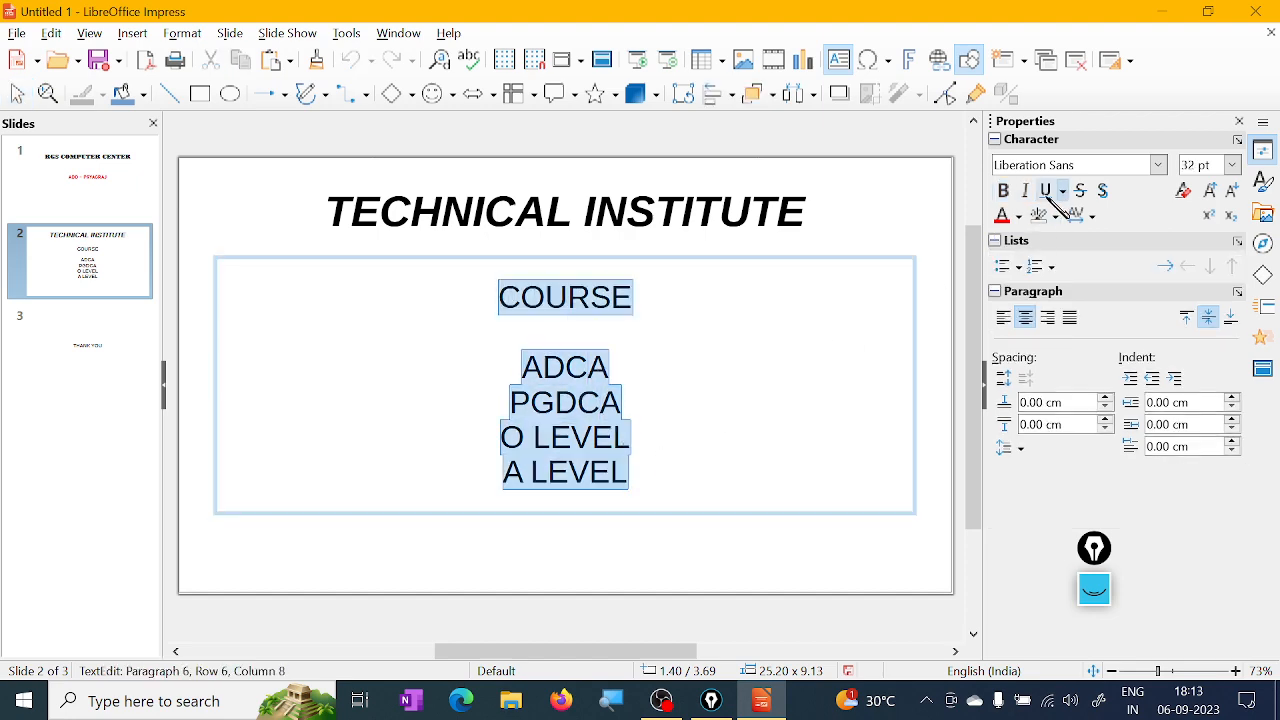
left_click(1157, 165)
scroll(1137, 414, "down", 6)
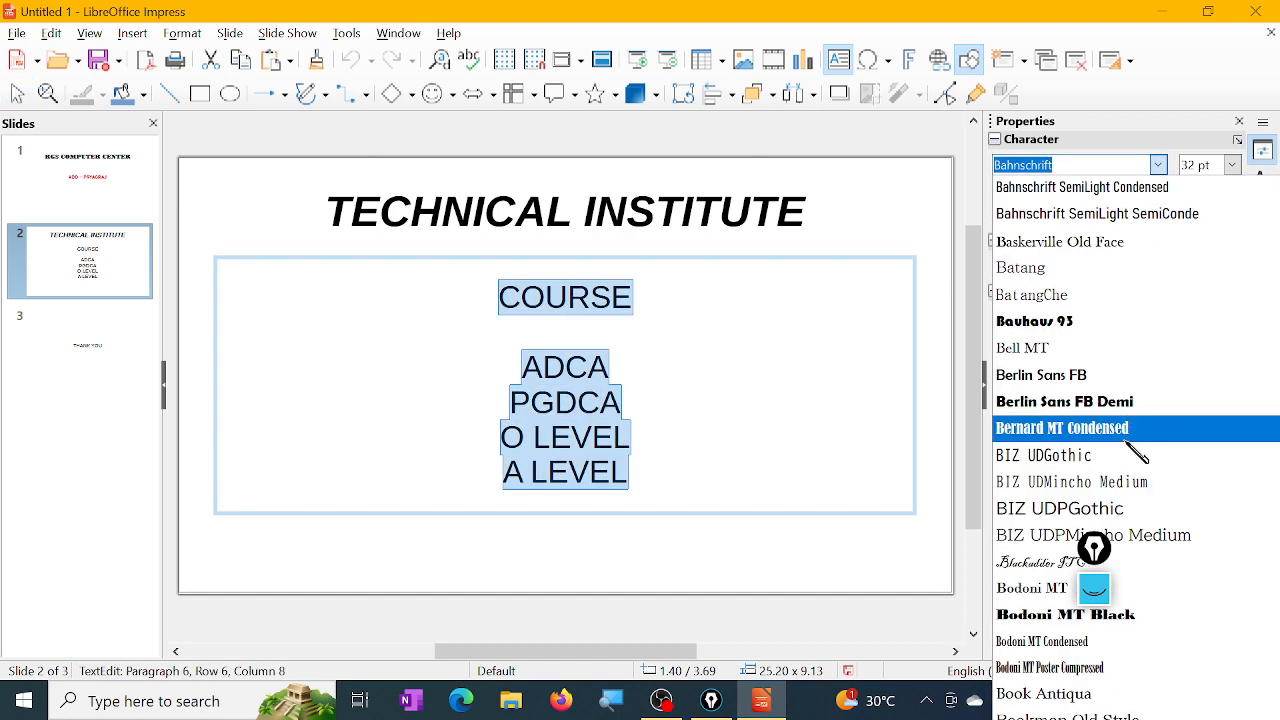
left_click(1122, 402)
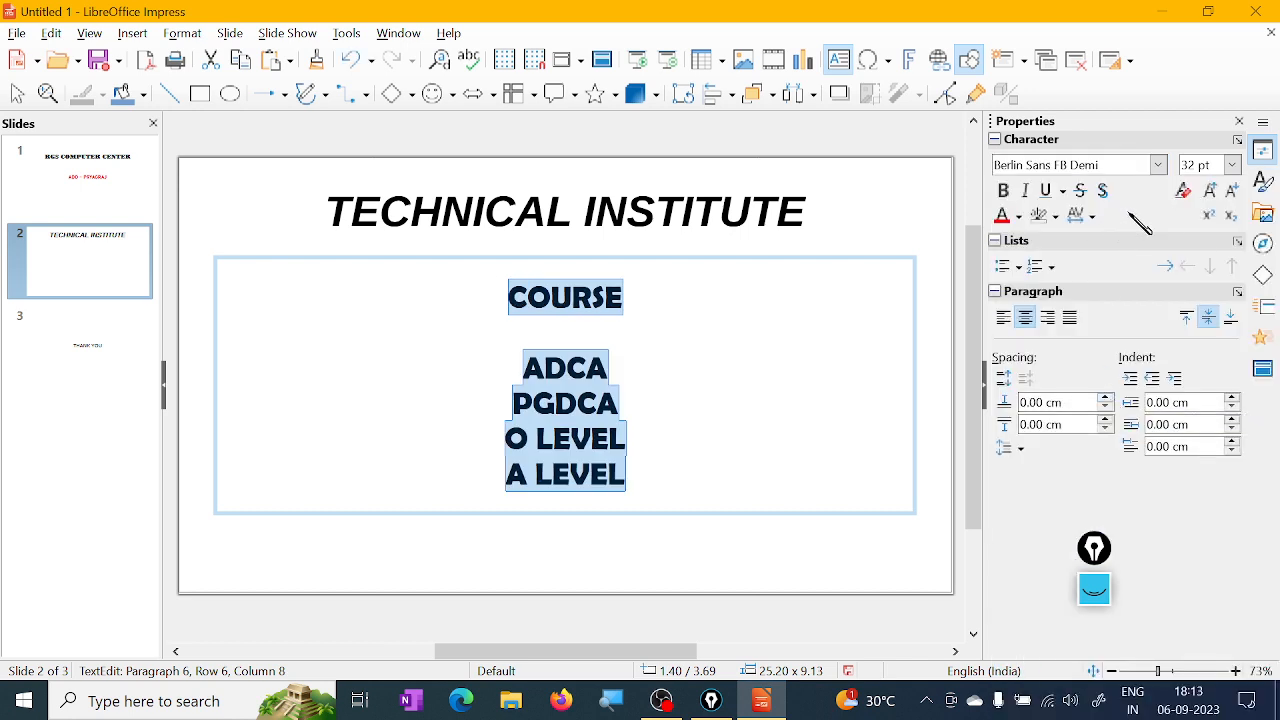
- Colour the COURSE list on slide 2 red, make it bold and set its size to 40 pt
left_click(1002, 217)
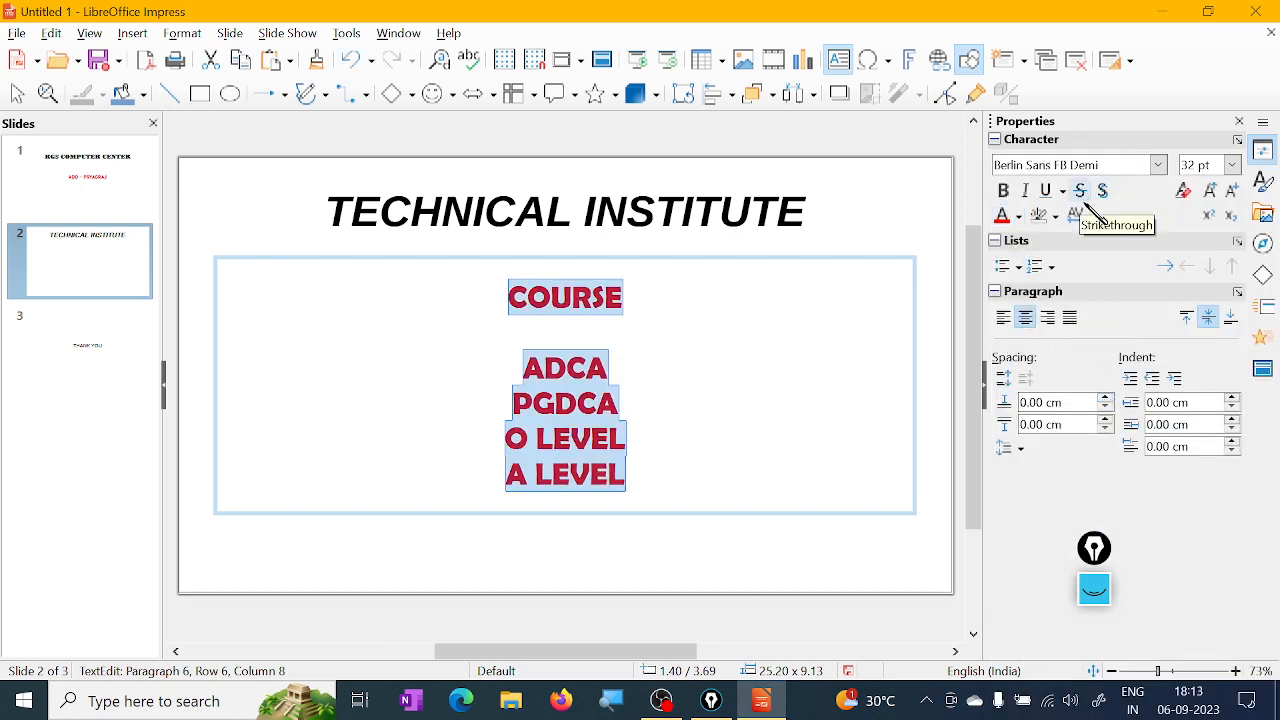
left_click(1003, 190)
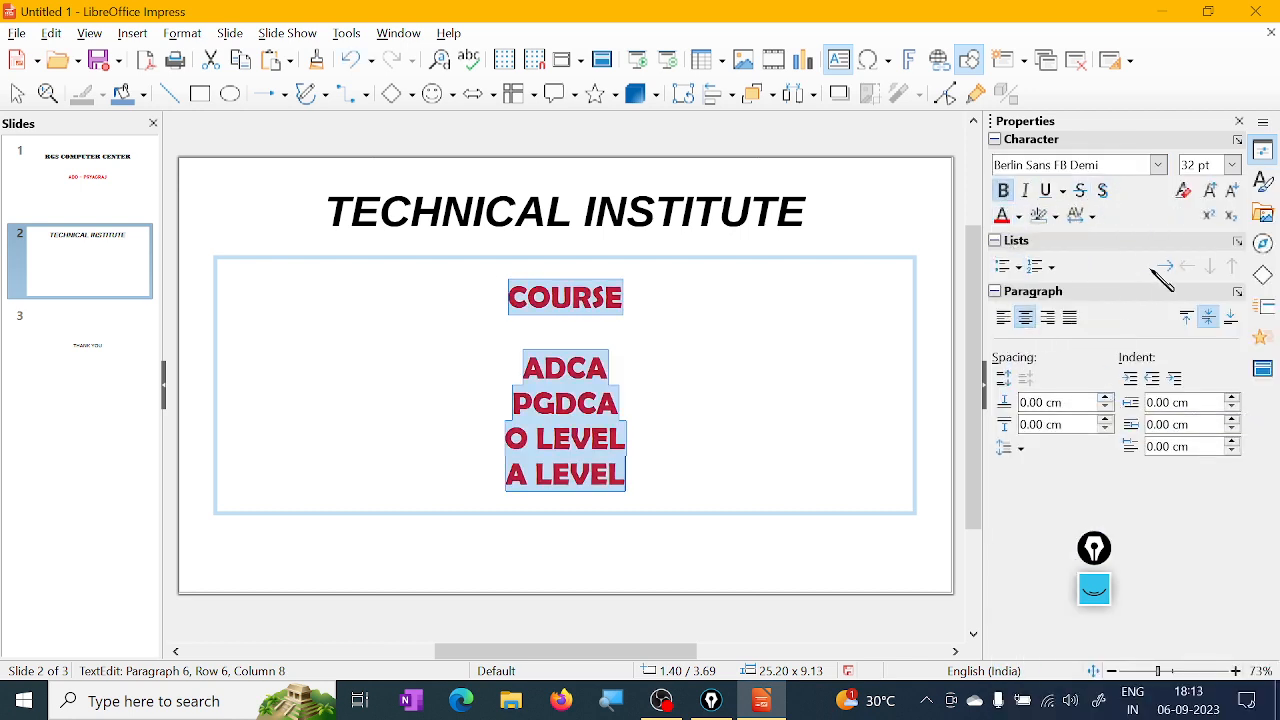
left_click(1233, 164)
left_click(1198, 418)
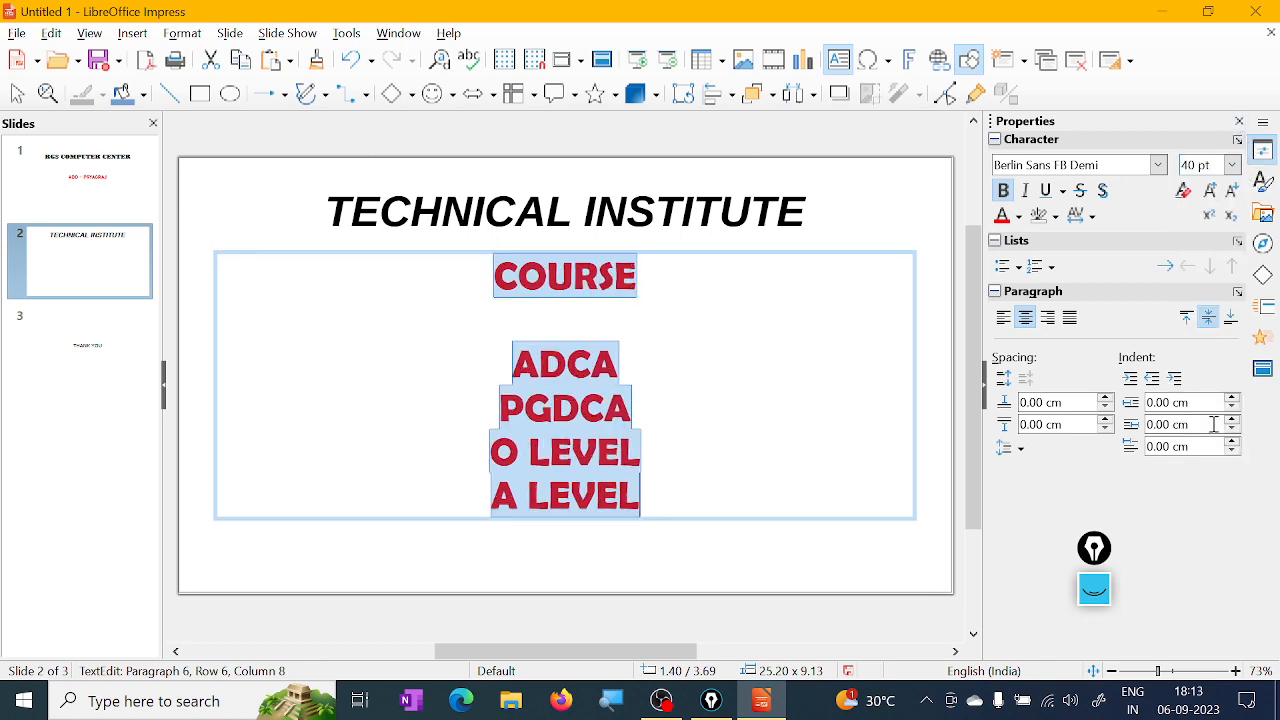
left_click(724, 208)
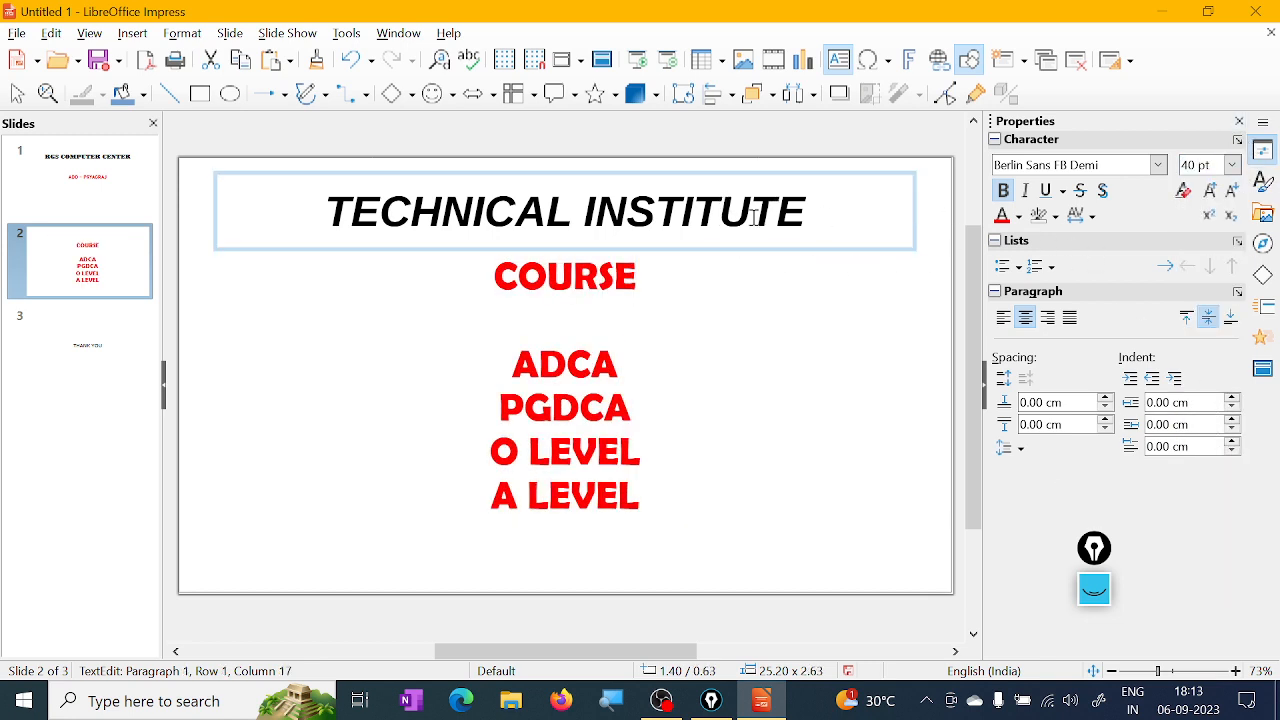
- Set the font of the THANK YOU text on slide 3 to Aharoni
left_click(93, 372)
left_click(520, 406)
left_click_drag(480, 374, 733, 367)
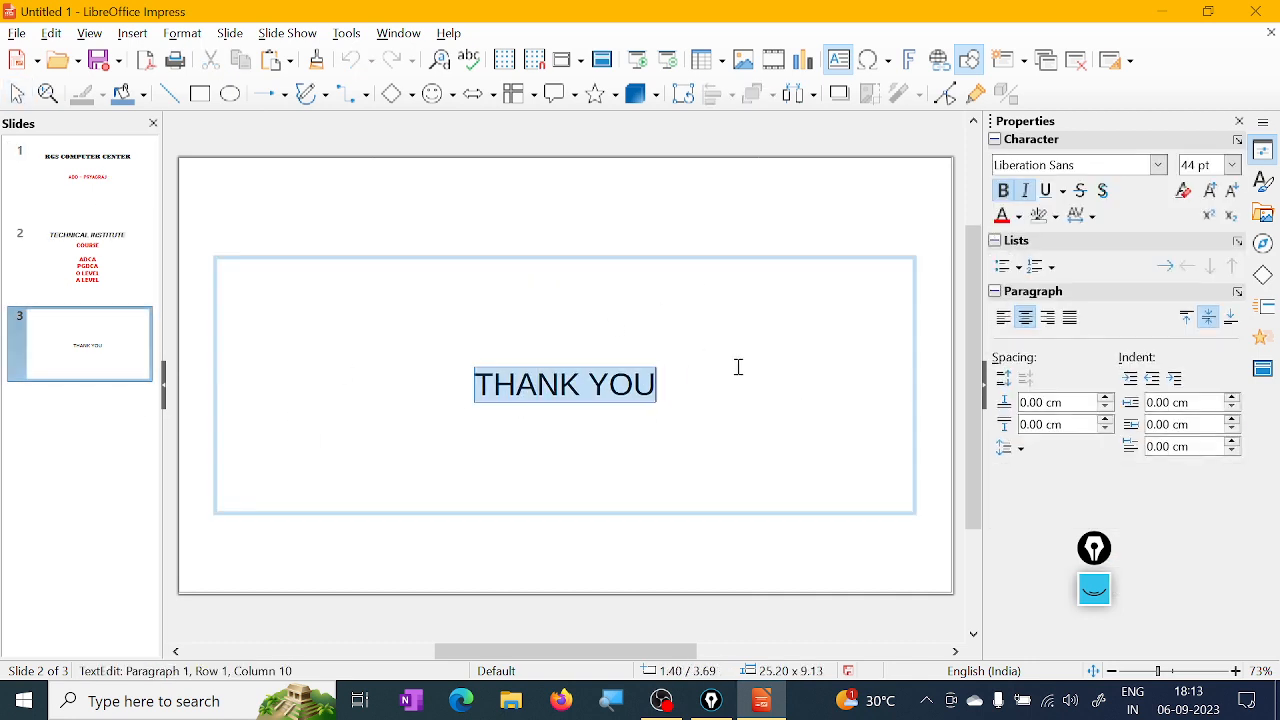
left_click(1158, 165)
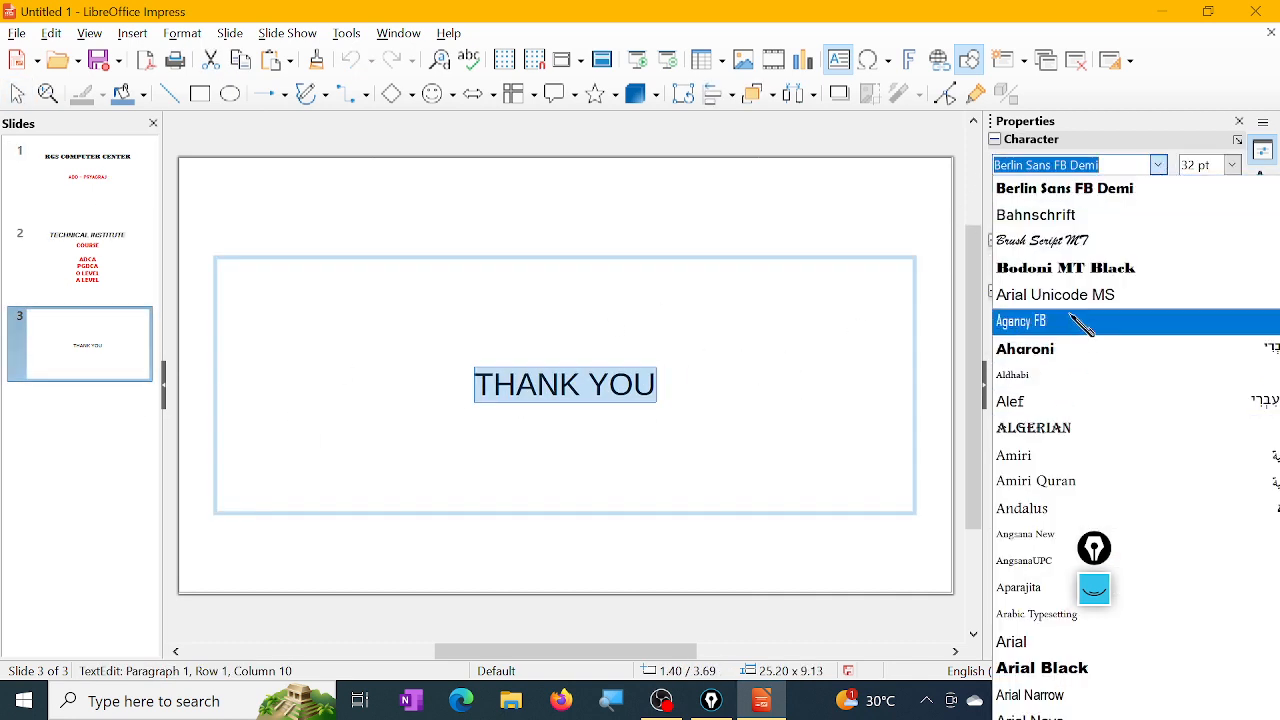
left_click(1079, 352)
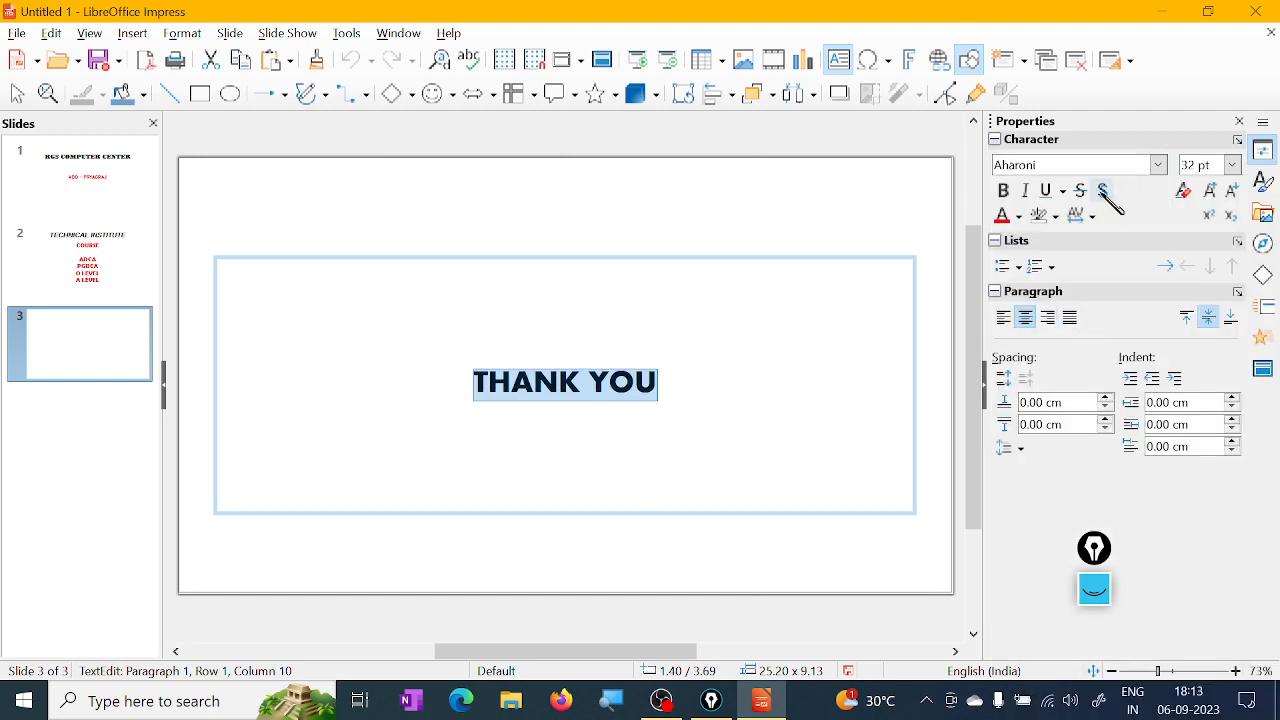
- Colour the THANK YOU text on slide 3 red and make it bold, trying italic and removing it again
left_click(1003, 216)
left_click(1003, 190)
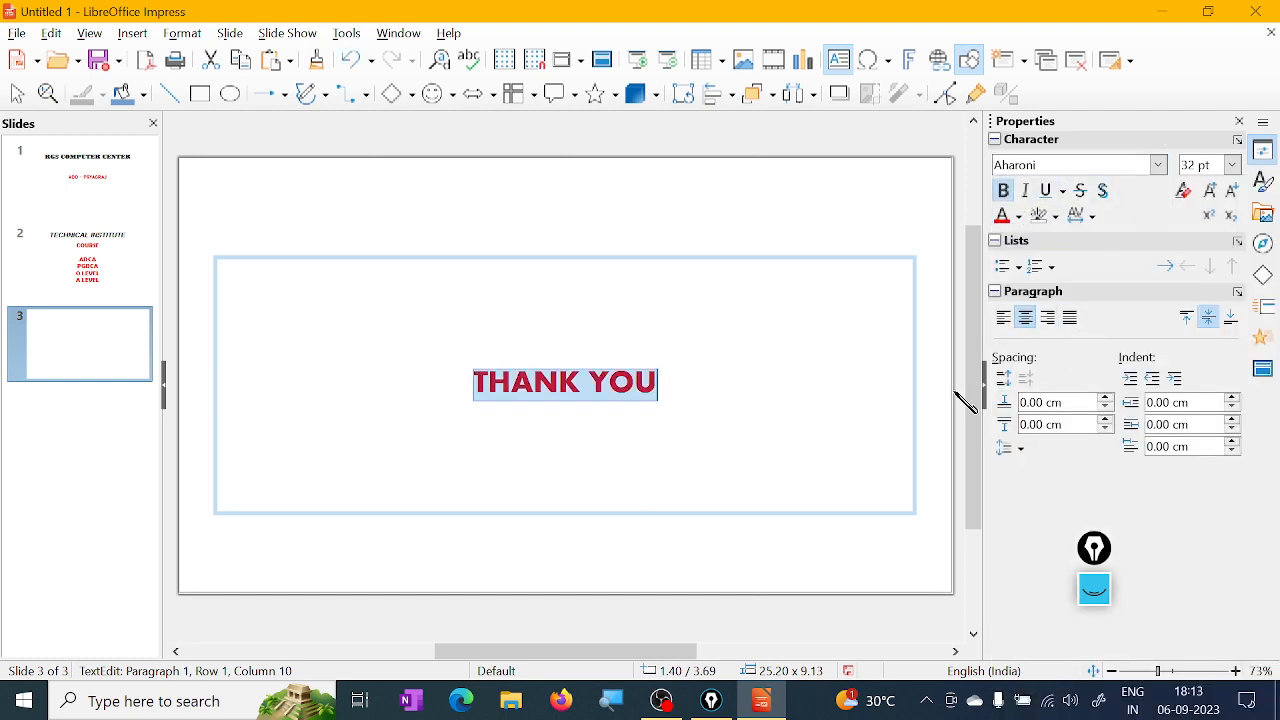
left_click(1025, 190)
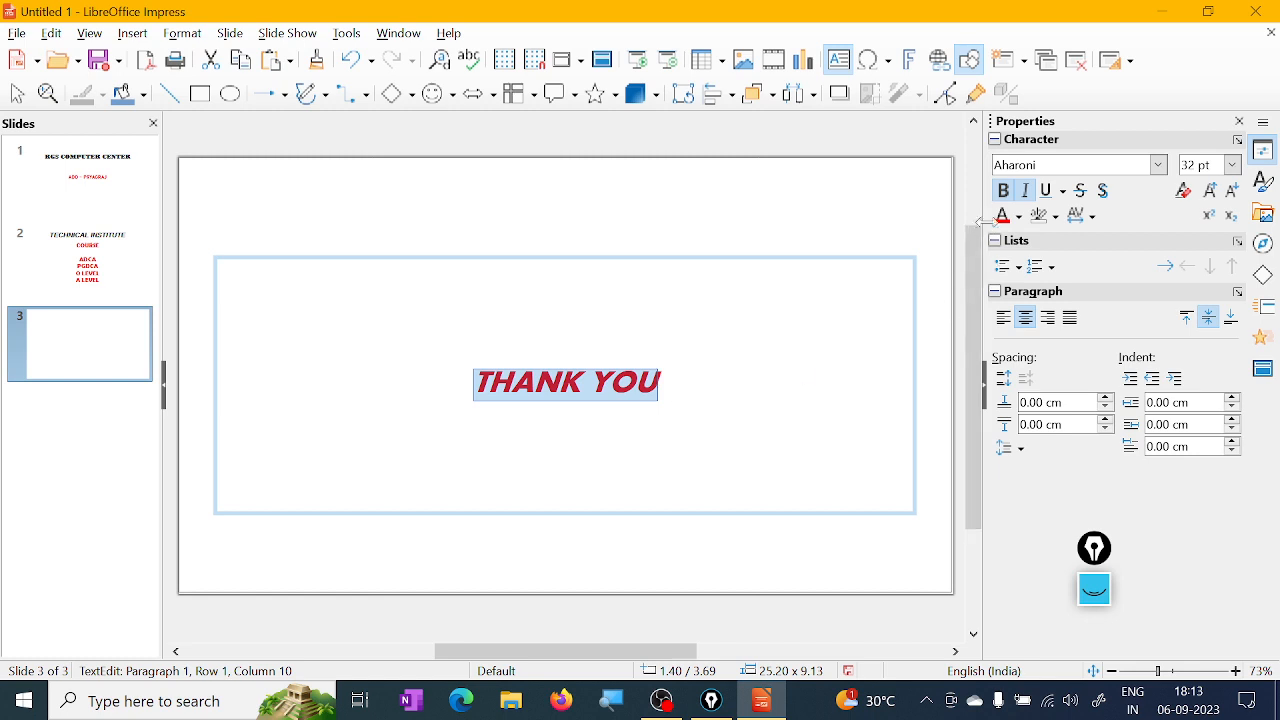
left_click(1025, 190)
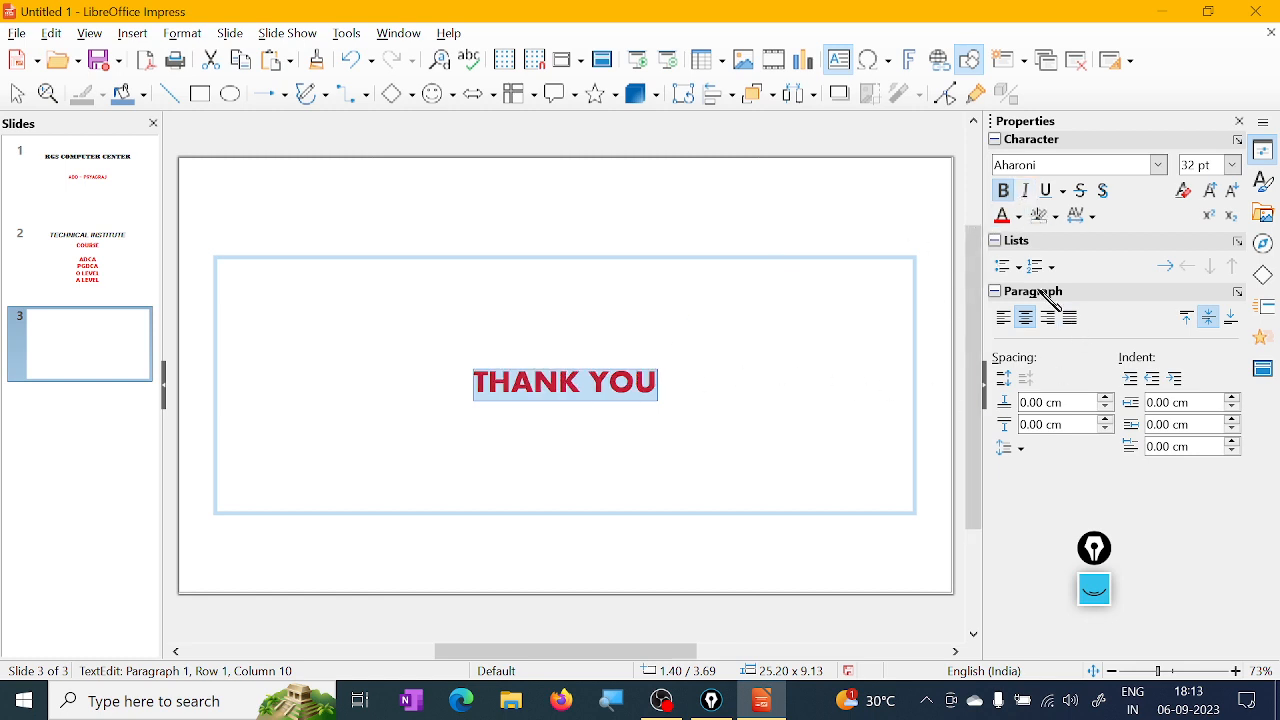
- Enlarge the THANK YOU text on slide 3, trying 48 pt and settling on 54 pt
left_click(1233, 165)
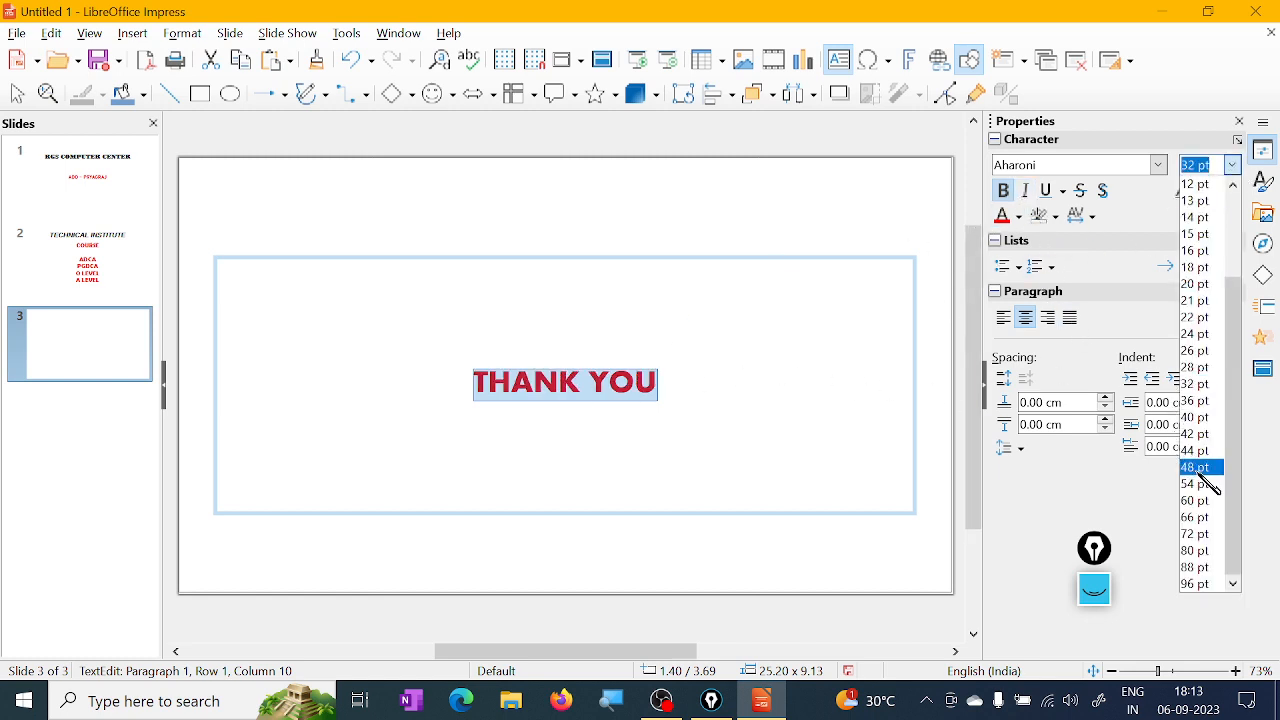
left_click(1195, 467)
left_click(1233, 165)
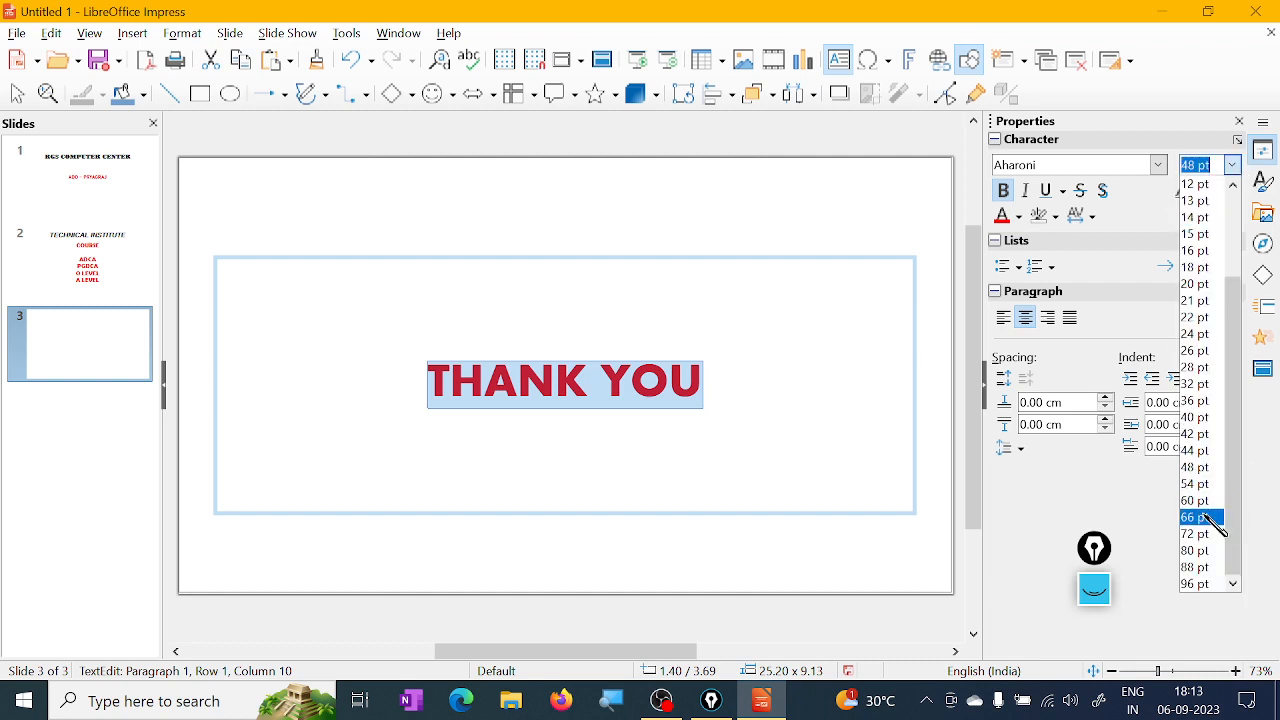
left_click(1201, 485)
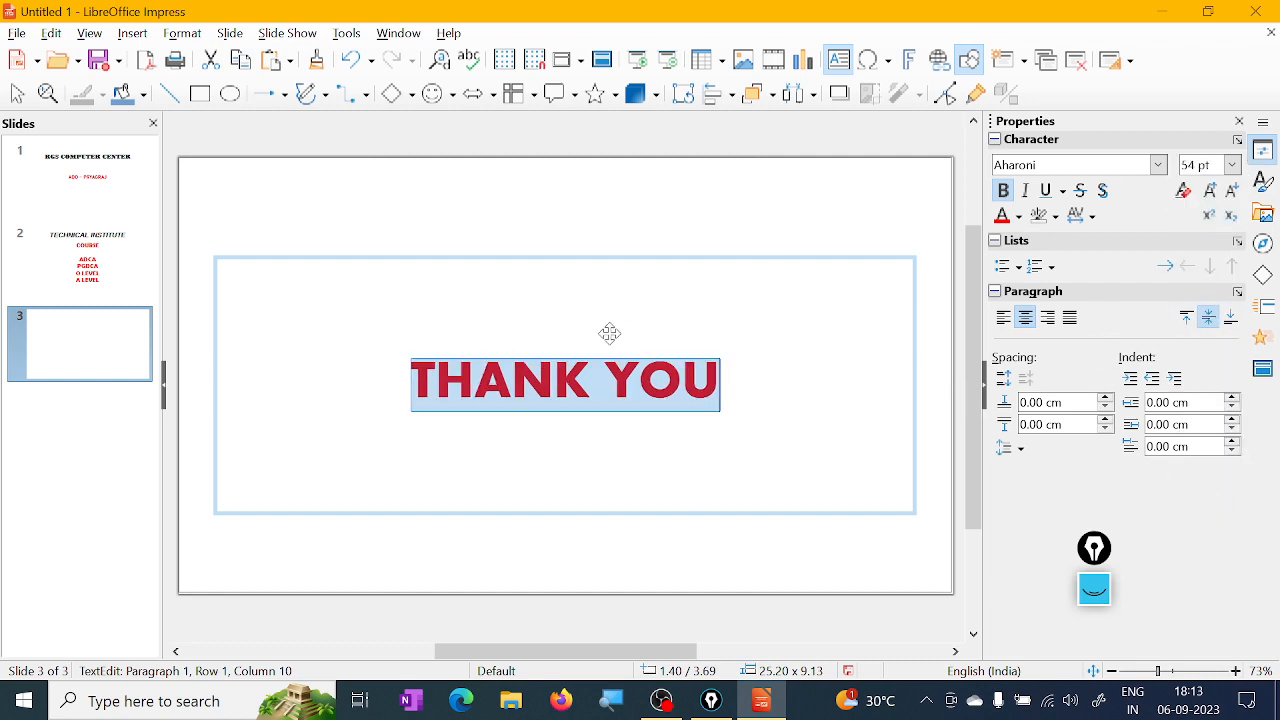
- Review the formatted text on all three slides and return to slide 1
left_click(82, 180)
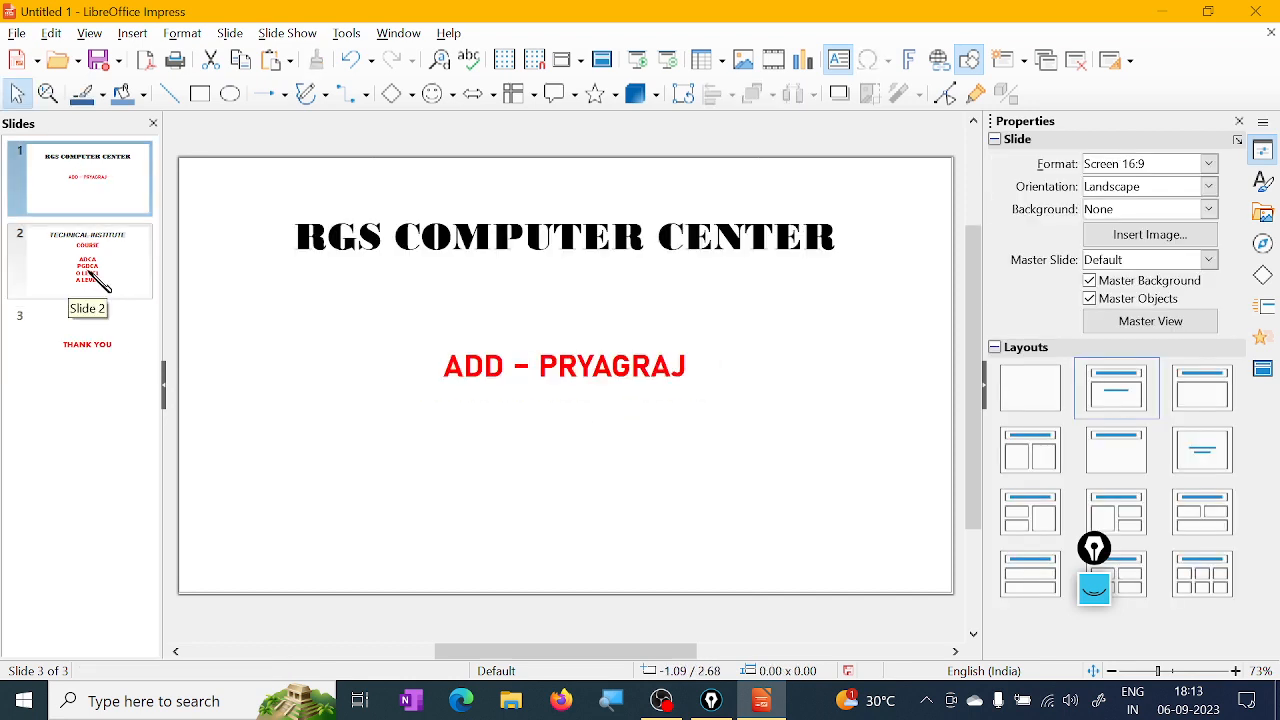
left_click(97, 282)
left_click(86, 350)
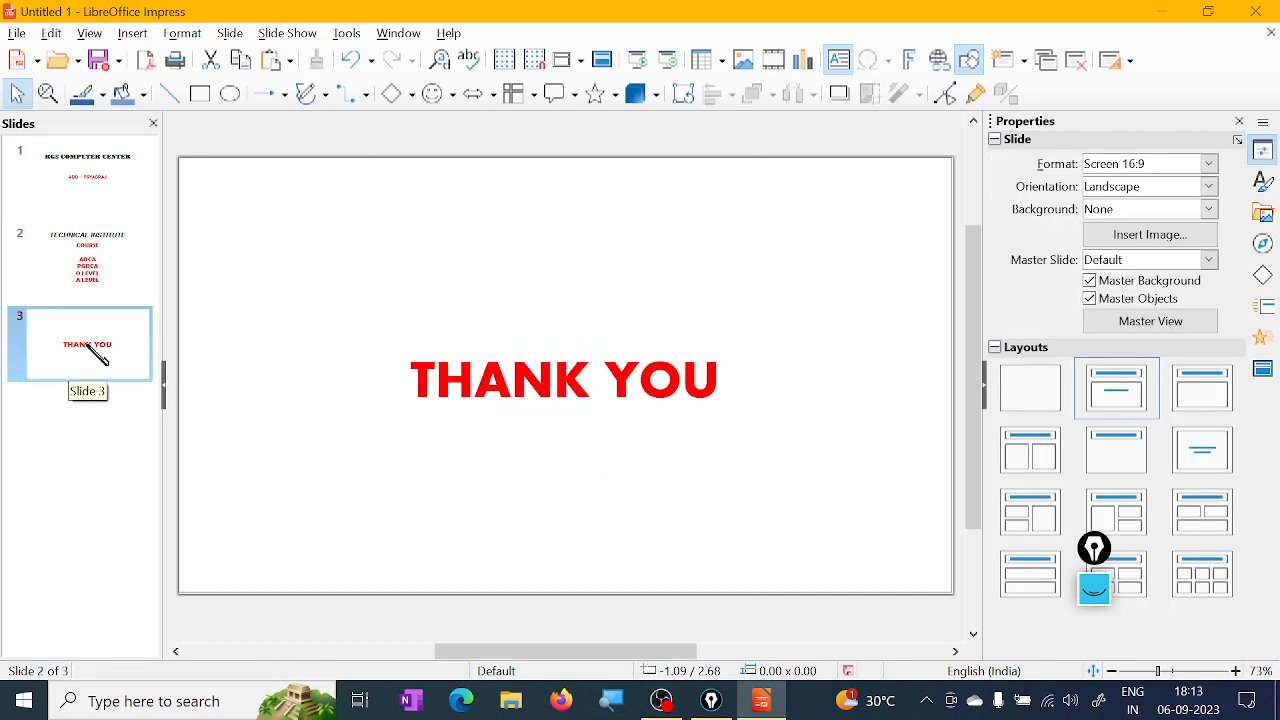
left_click(135, 170)
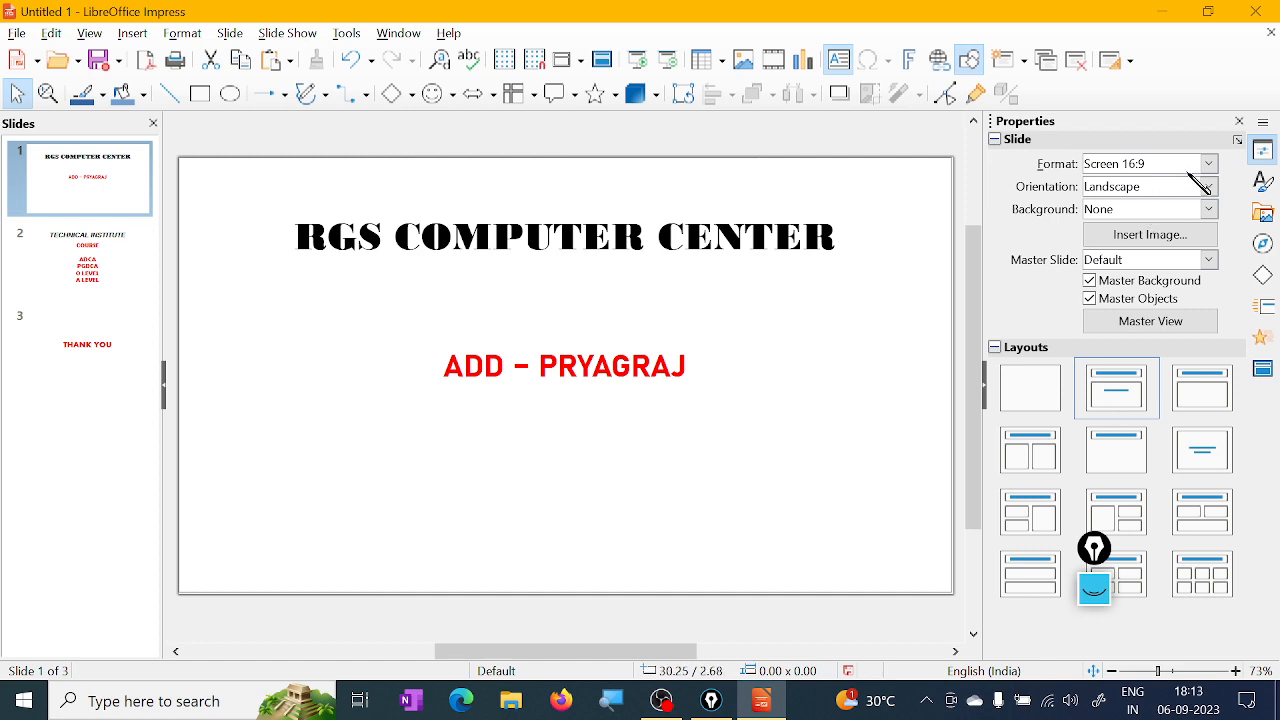
- Mark slide 1's width and the slide format setting with freehand screen annotations, and clear the markings
left_click(1097, 590)
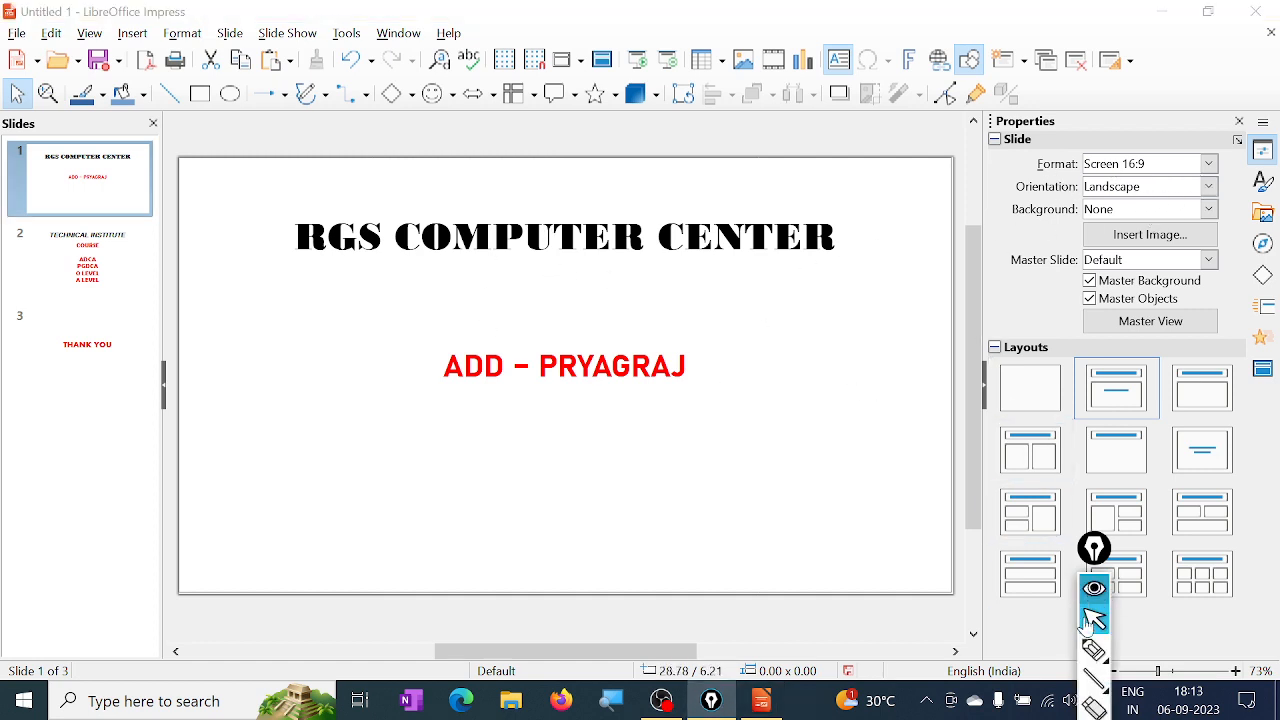
mouse_move(181, 190)
left_mouse_down()
mouse_move(180, 172)
mouse_move(952, 178)
left_mouse_up()
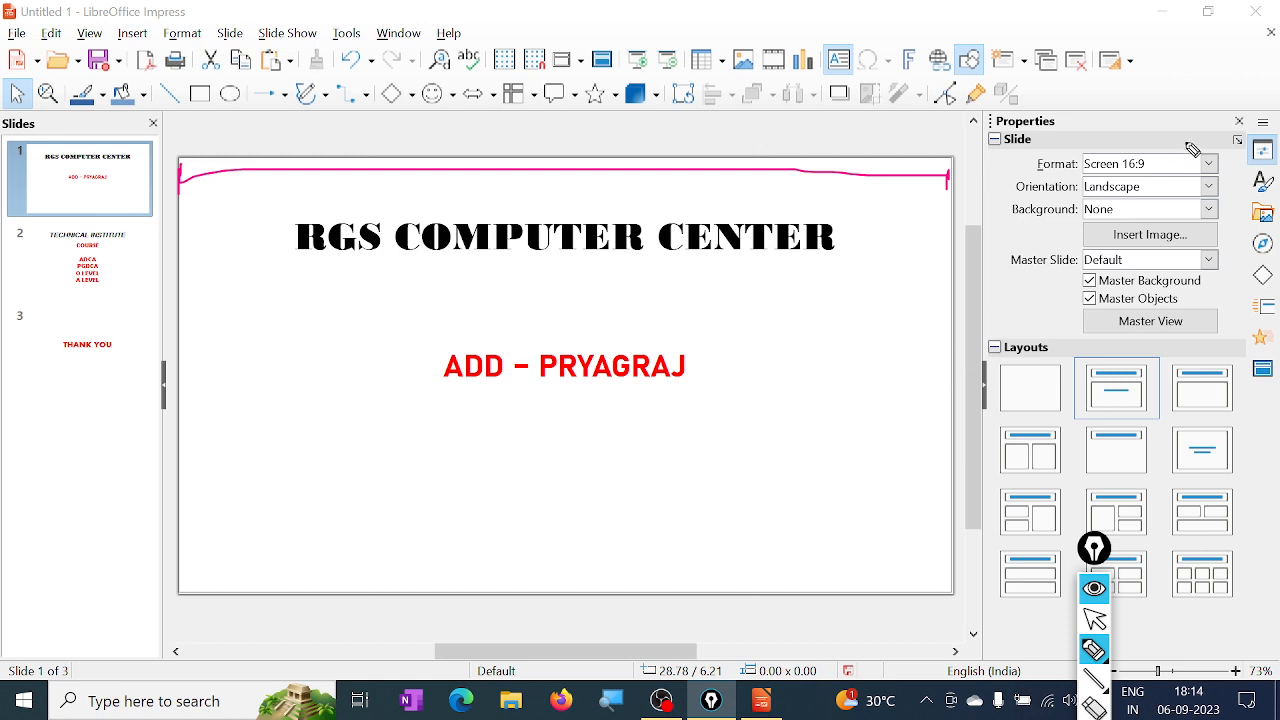
left_click_drag(1136, 160, 1186, 178)
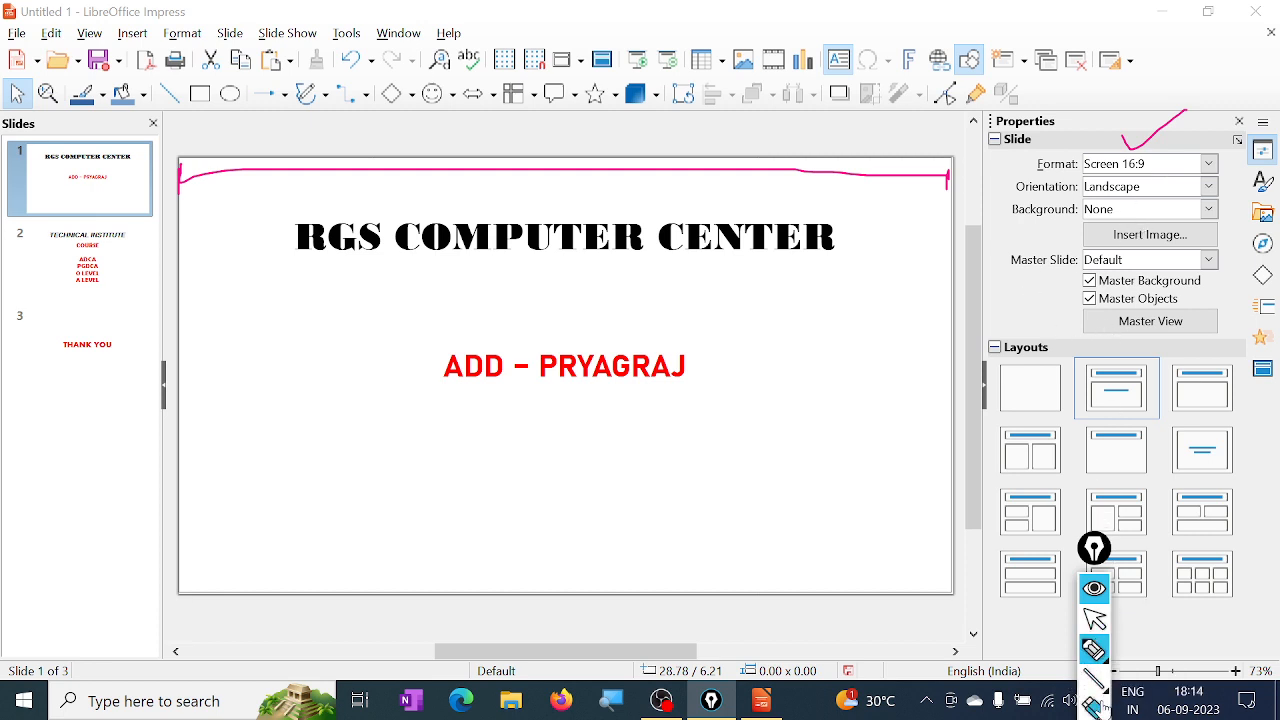
mouse_move(1095, 565)
left_mouse_down()
mouse_move(974, 431)
mouse_move(886, 232)
mouse_move(974, 215)
mouse_move(952, 218)
left_mouse_up()
left_click(882, 465)
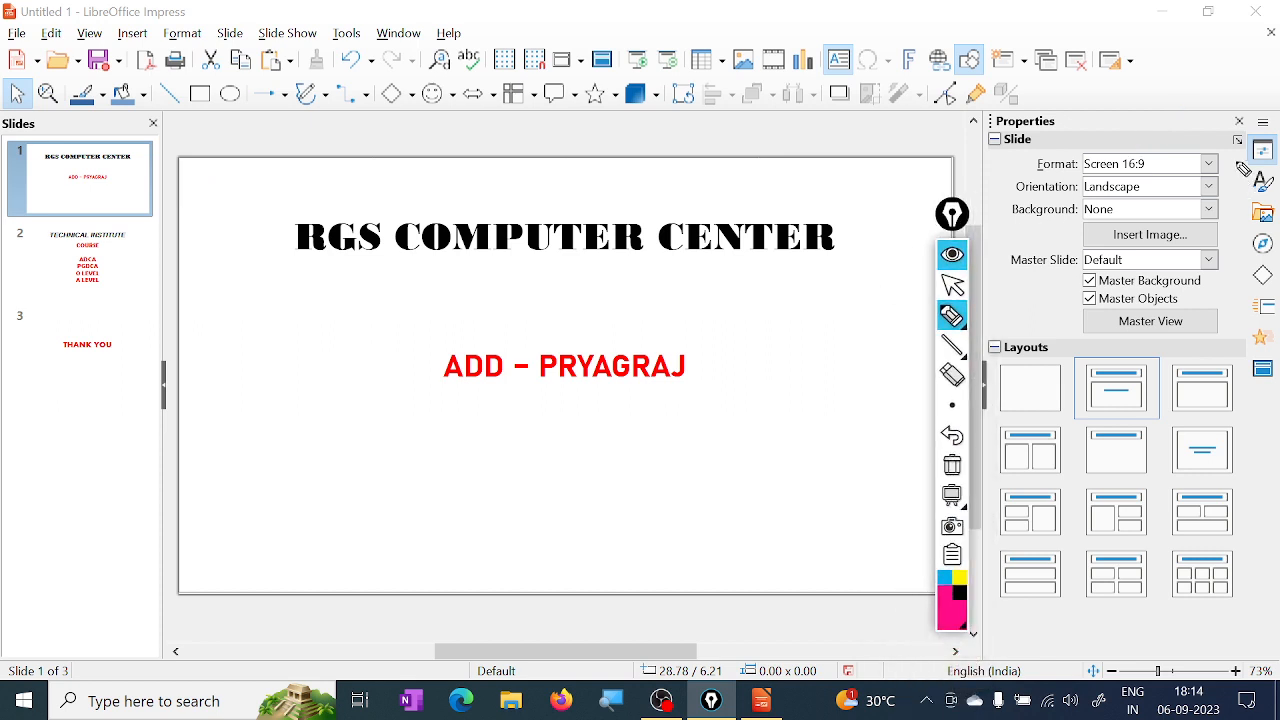
left_click(952, 286)
- Look through the available slide formats, try Portrait orientation on the slides and return them to Landscape
left_click(1210, 164)
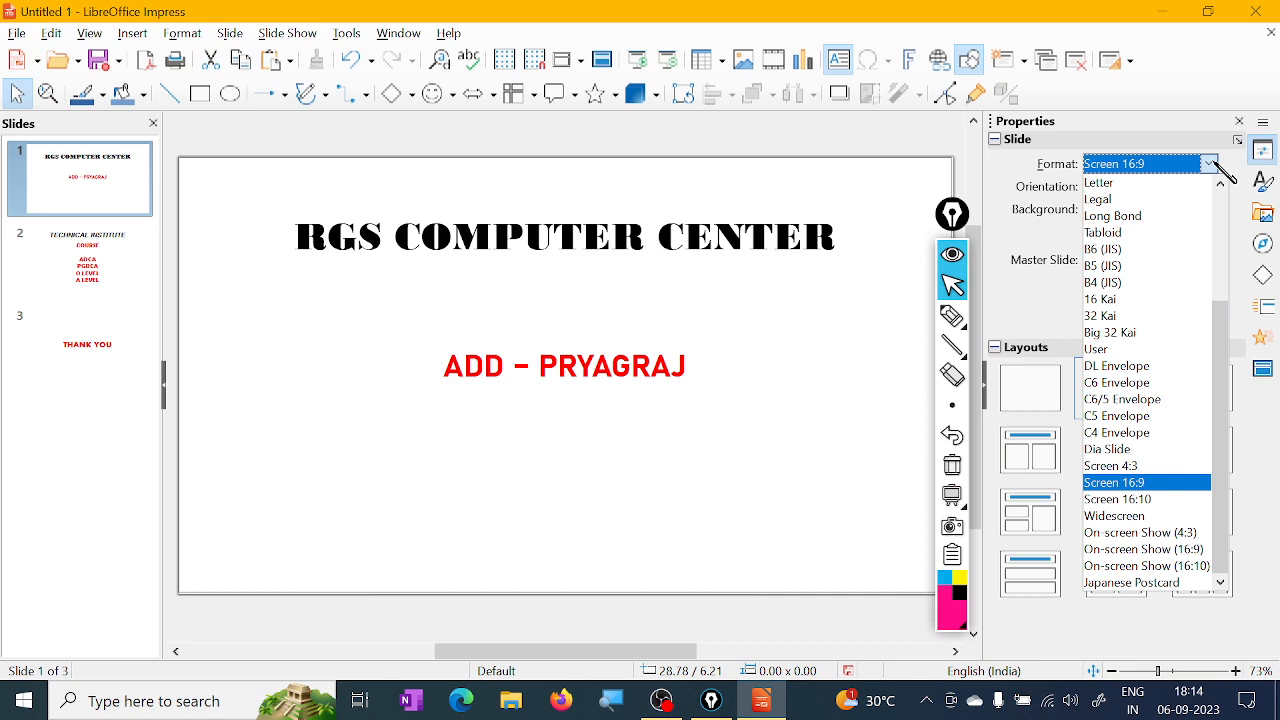
left_click(1181, 109)
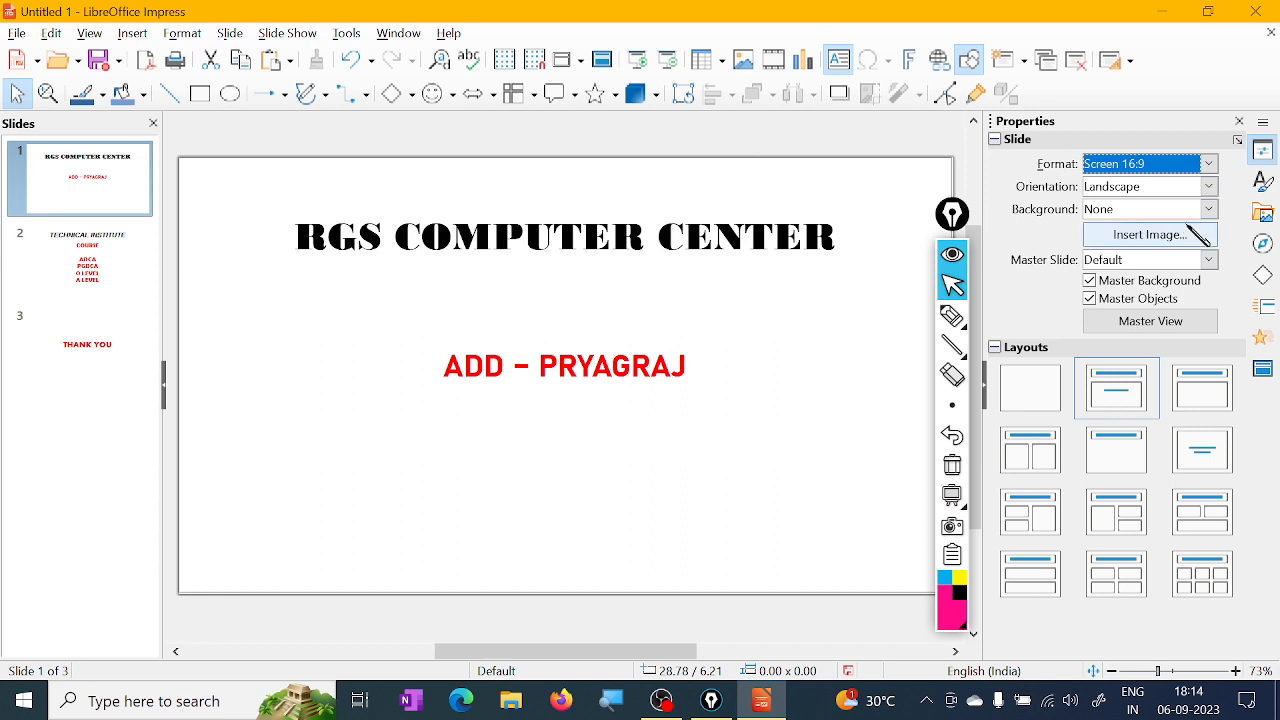
left_click(1212, 188)
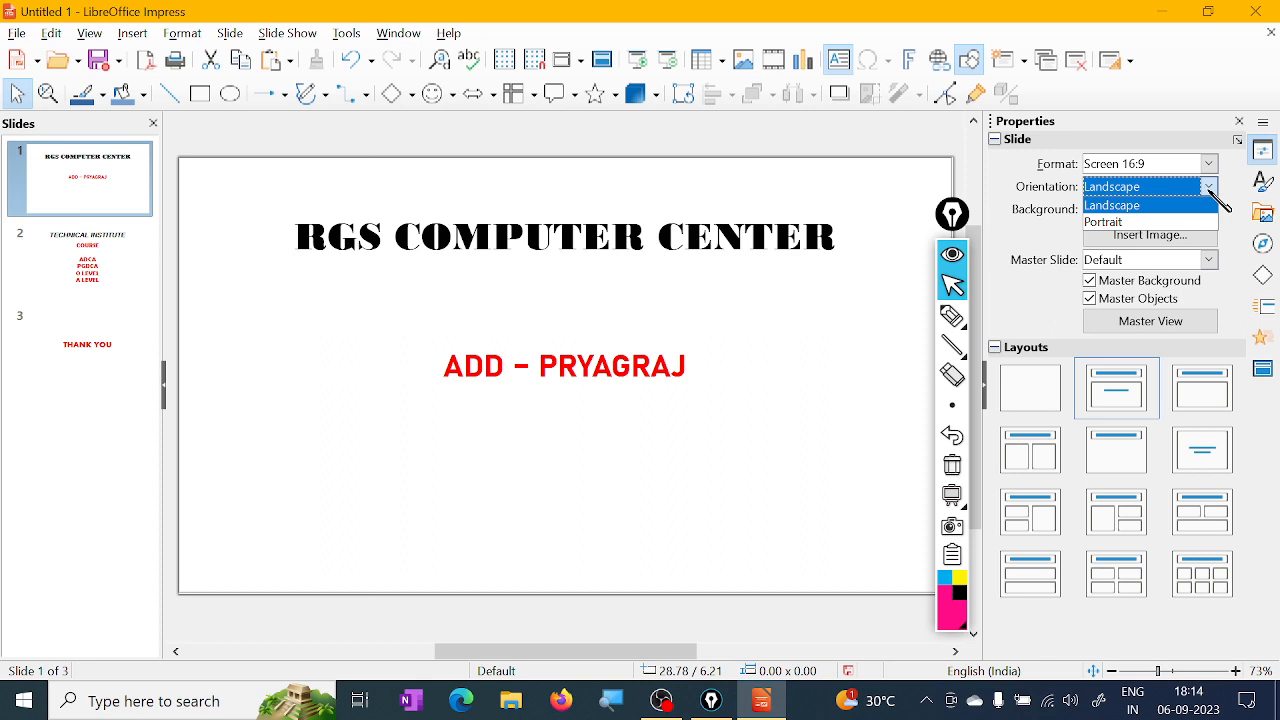
left_click(1121, 222)
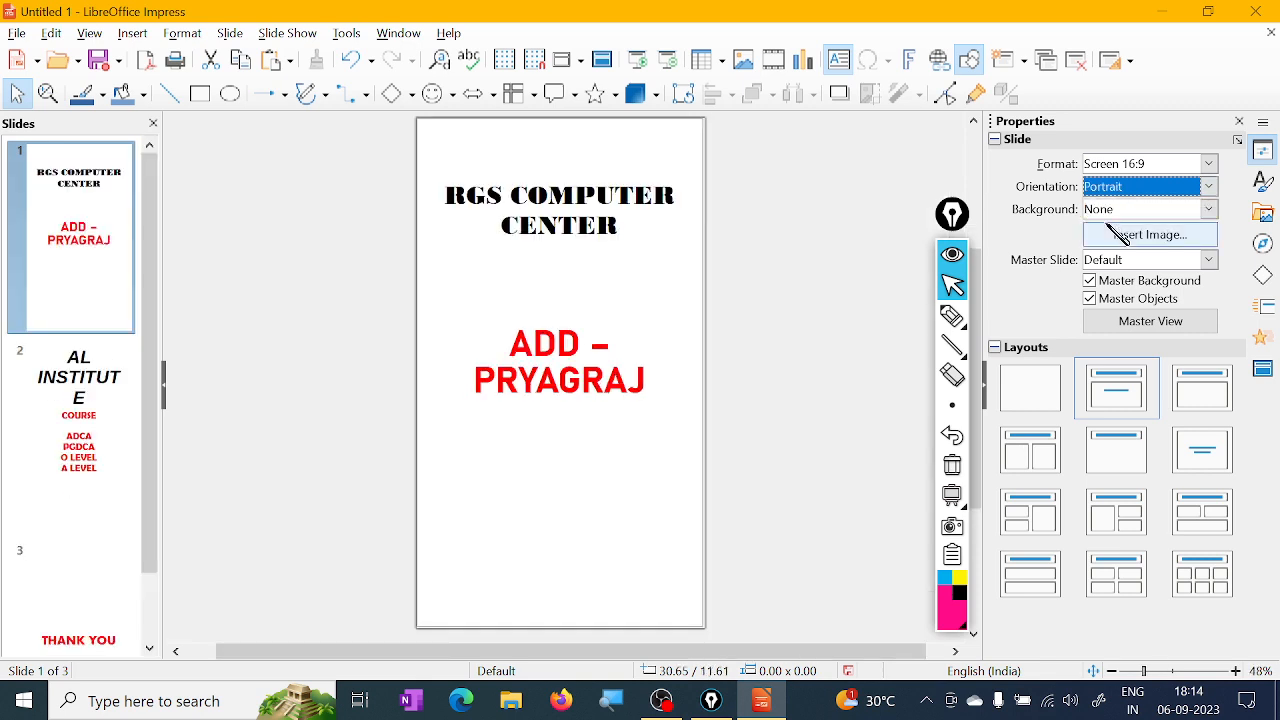
left_click(1209, 187)
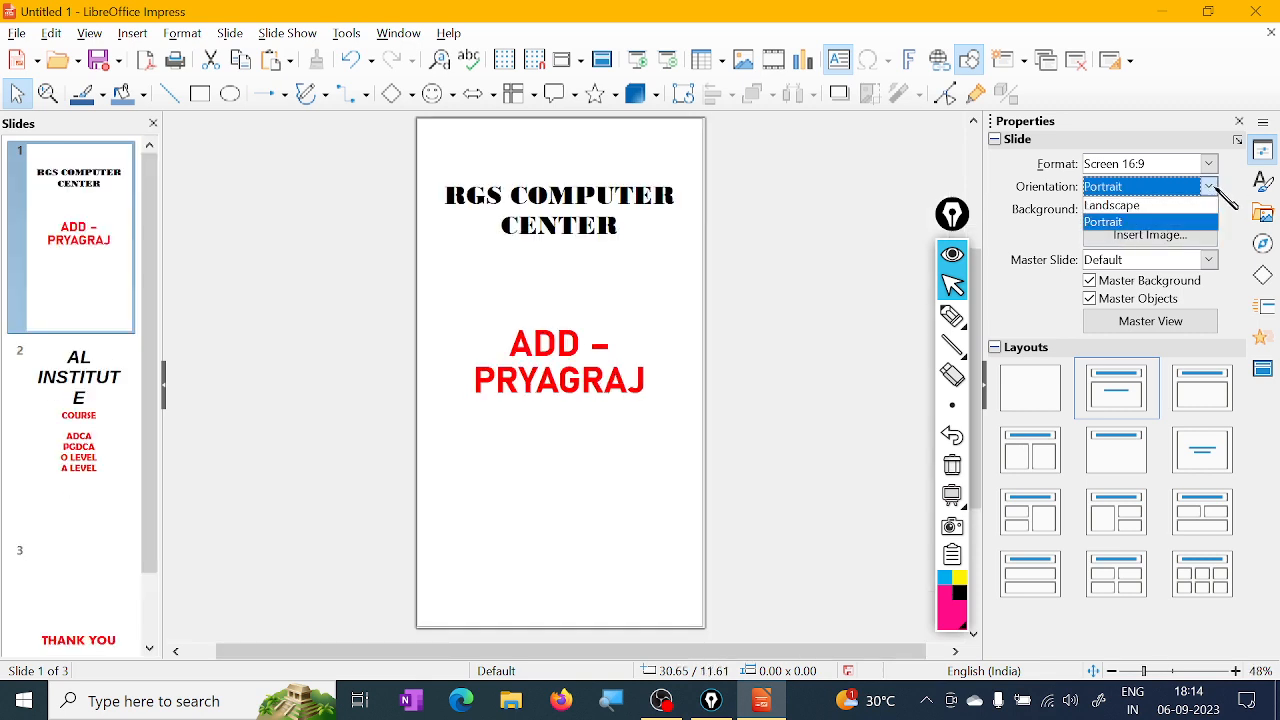
left_click(1130, 207)
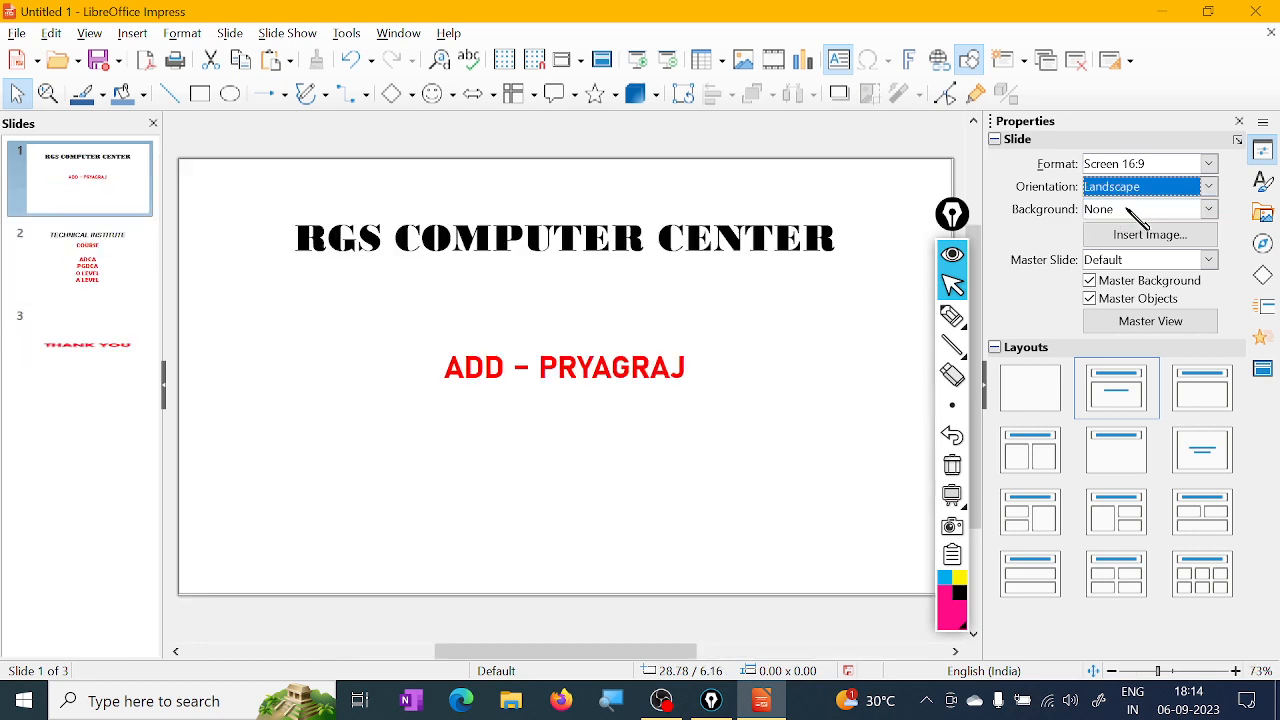
- Give slide 1 a solid colour background, trying Light Gold 2 and settling on Dark Yellow 1
left_click(1209, 209)
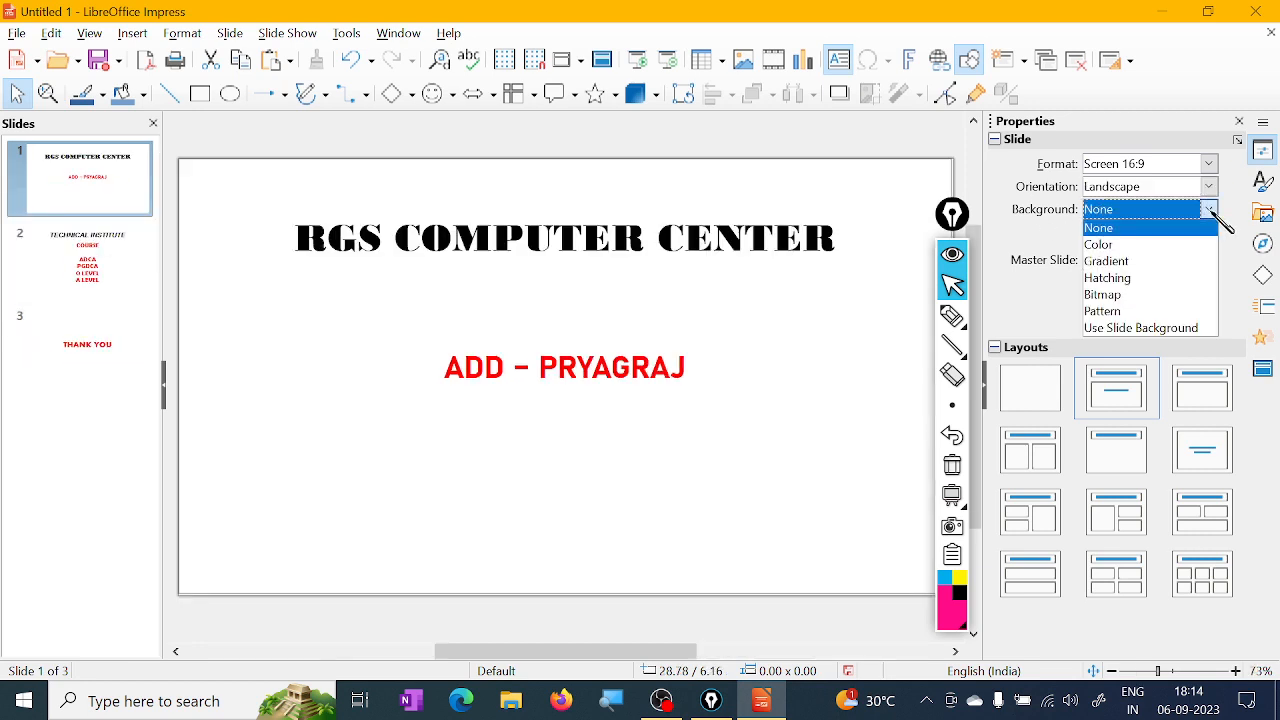
left_click(1170, 245)
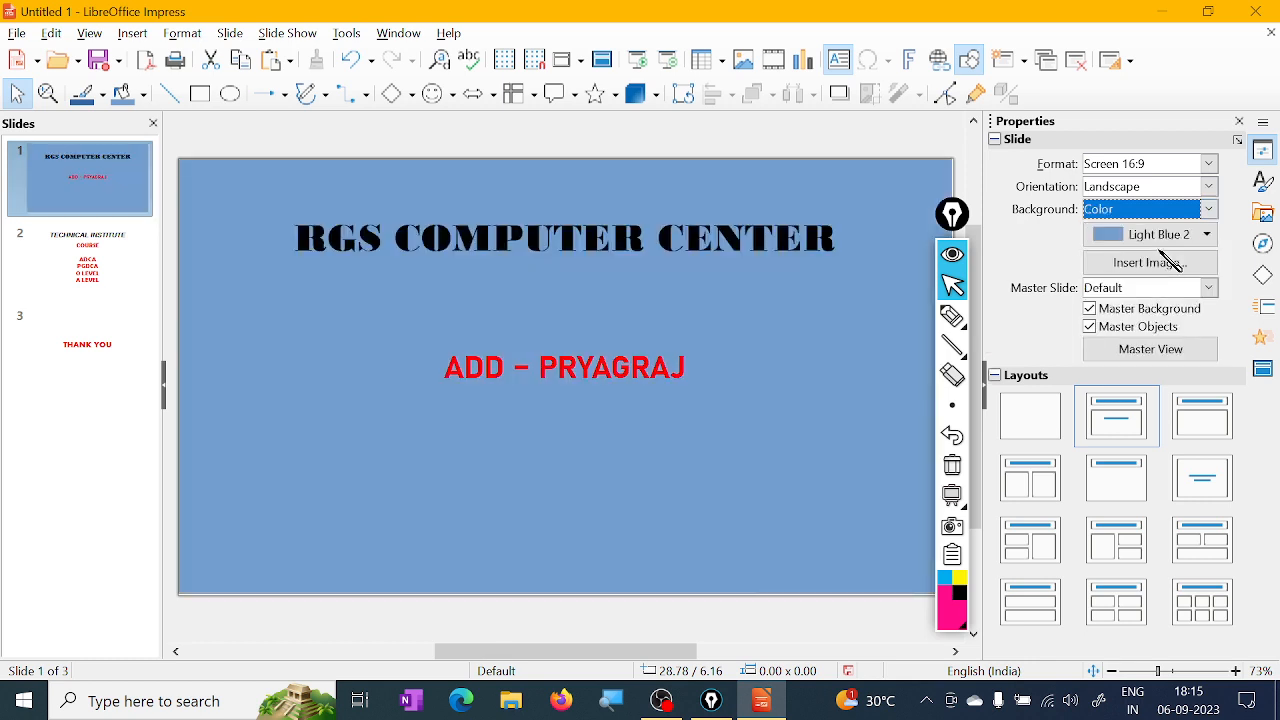
left_click(1208, 234)
left_click(1052, 351)
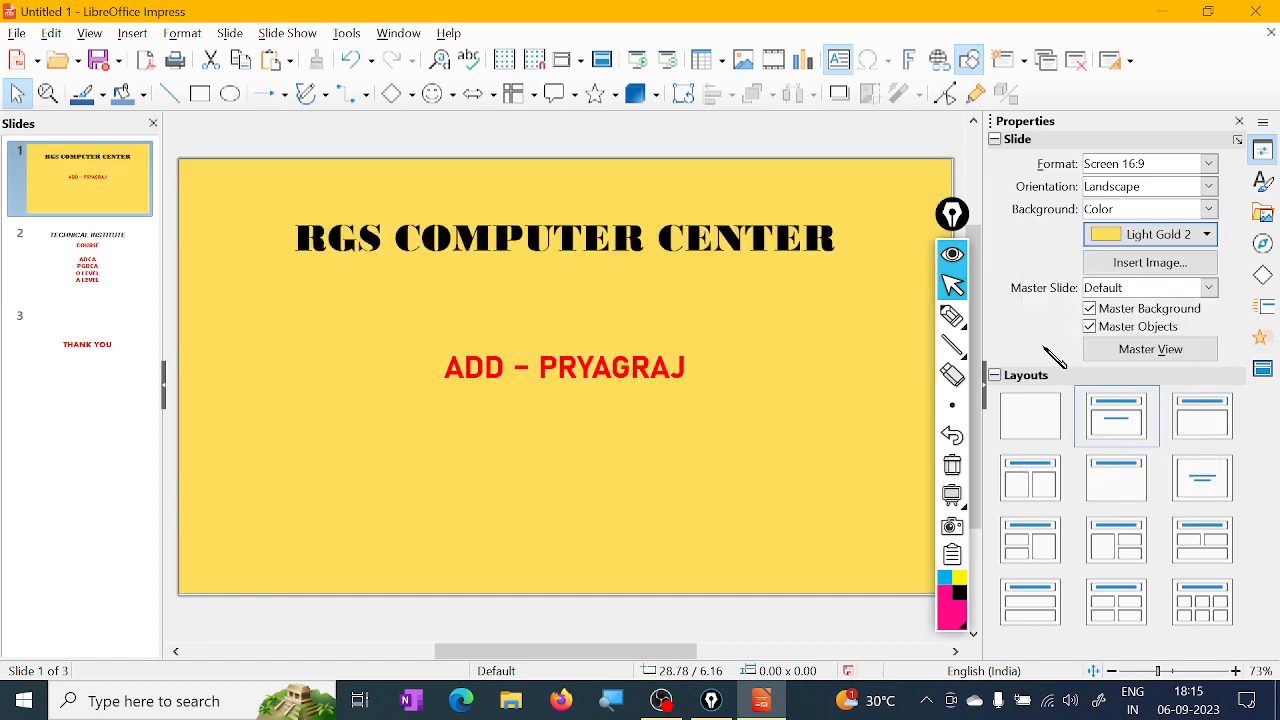
left_click(1207, 234)
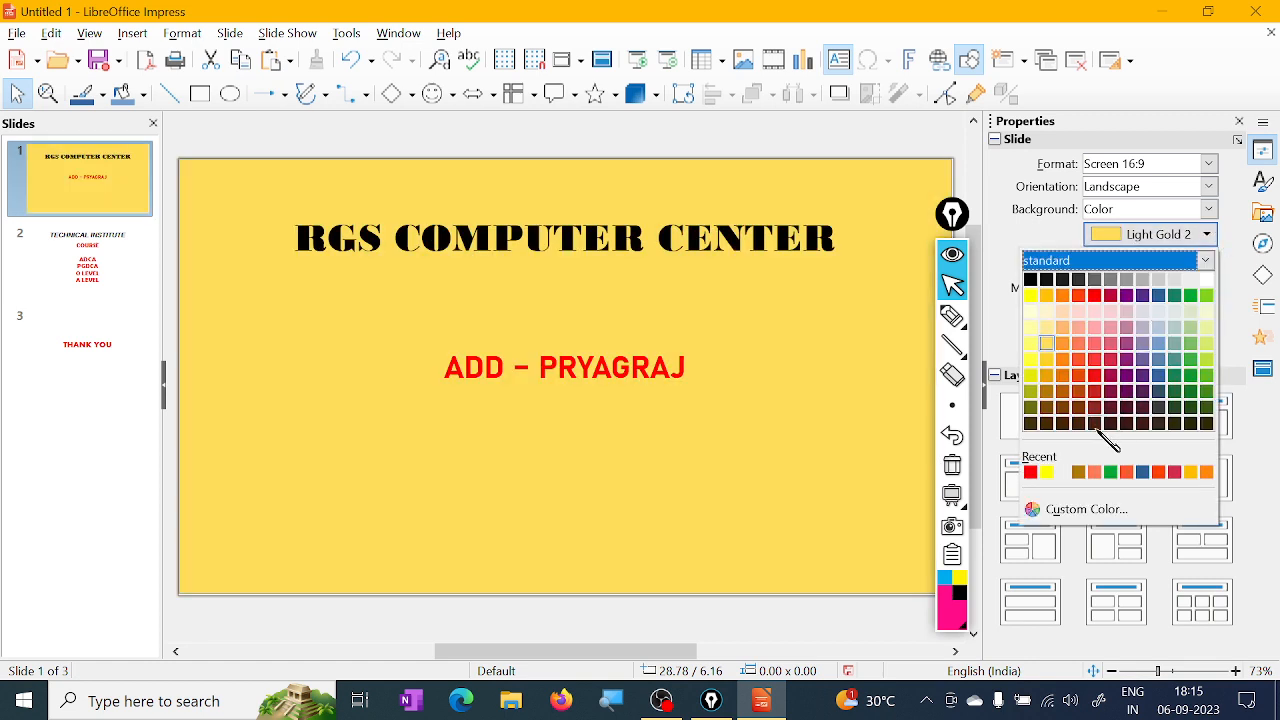
left_click(1033, 376)
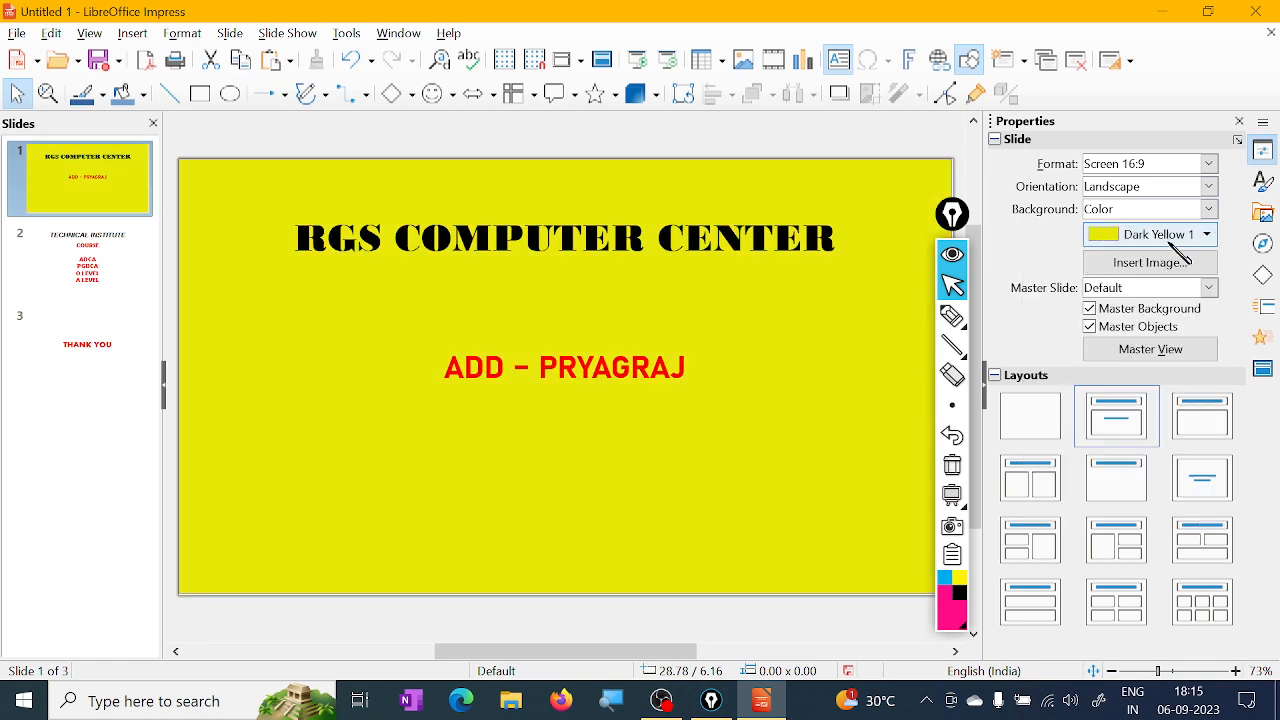
- Select the Default master slide for slide 1 and open the master view
left_click(1212, 288)
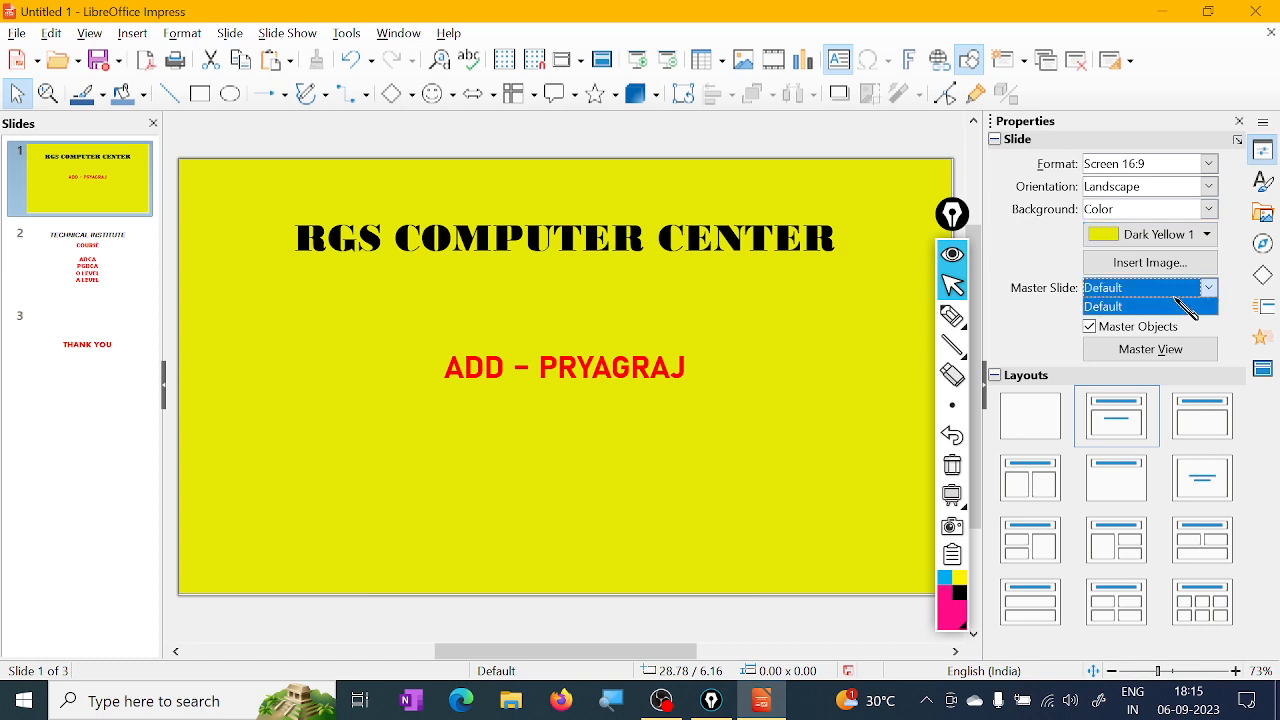
left_click(1188, 307)
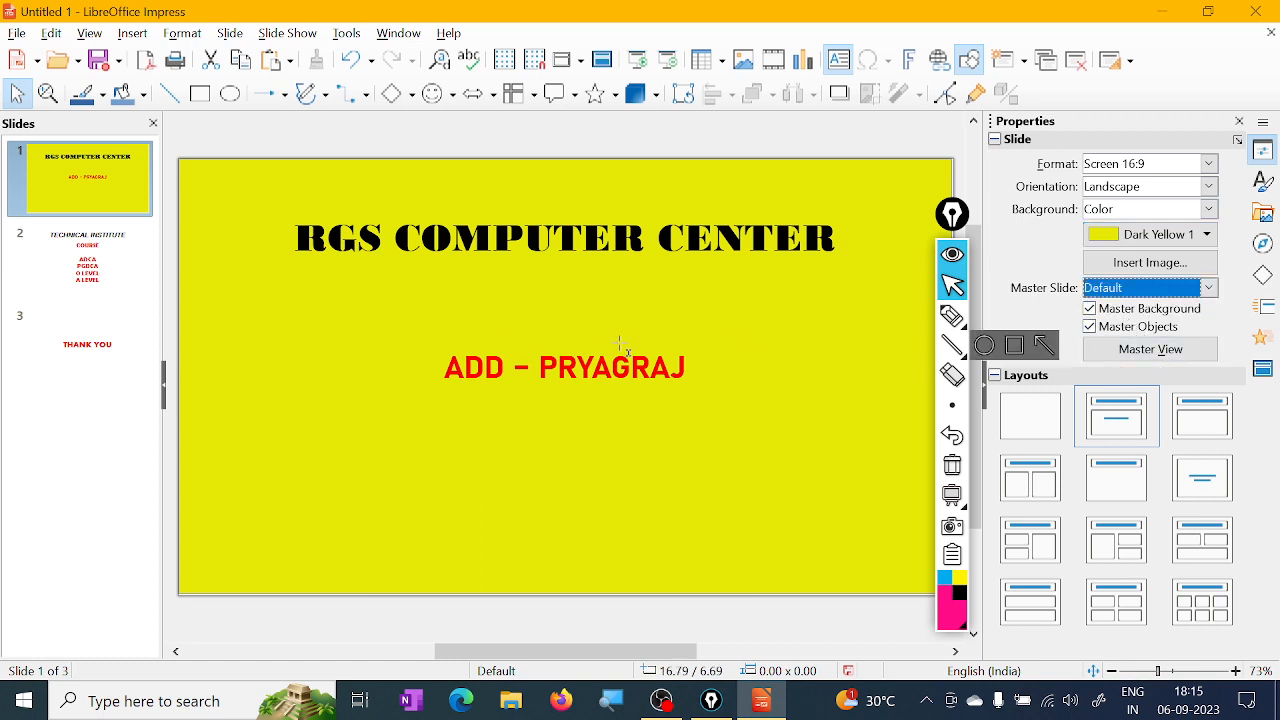
left_click(1146, 350)
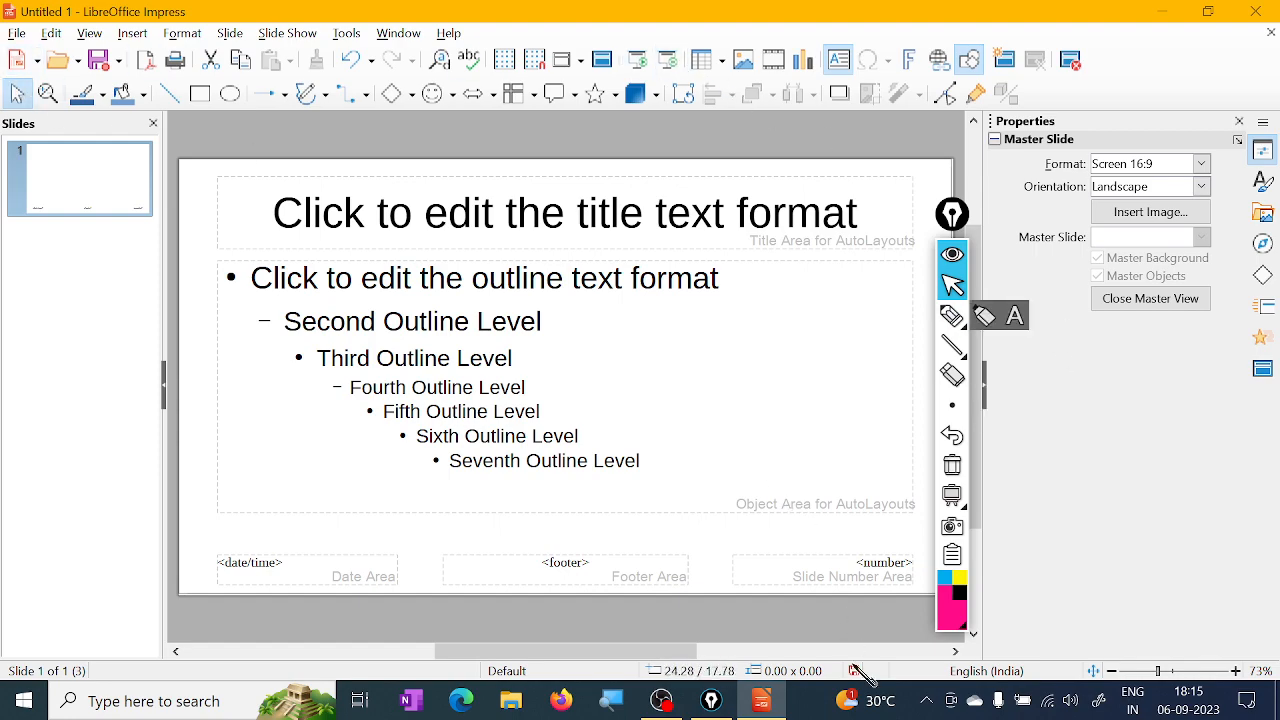
left_click(762, 702)
left_click(762, 702)
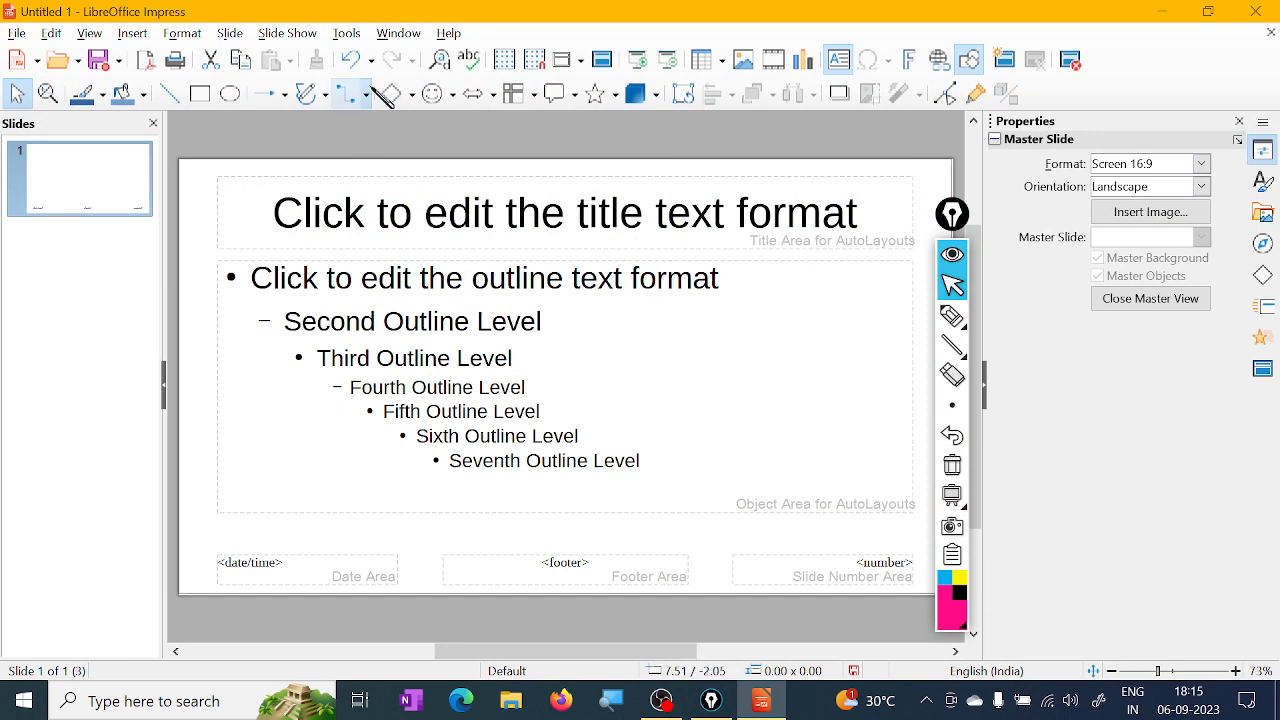
- Undo the last two orientation changes in the master view and return to the normal editing view
left_click(357, 62)
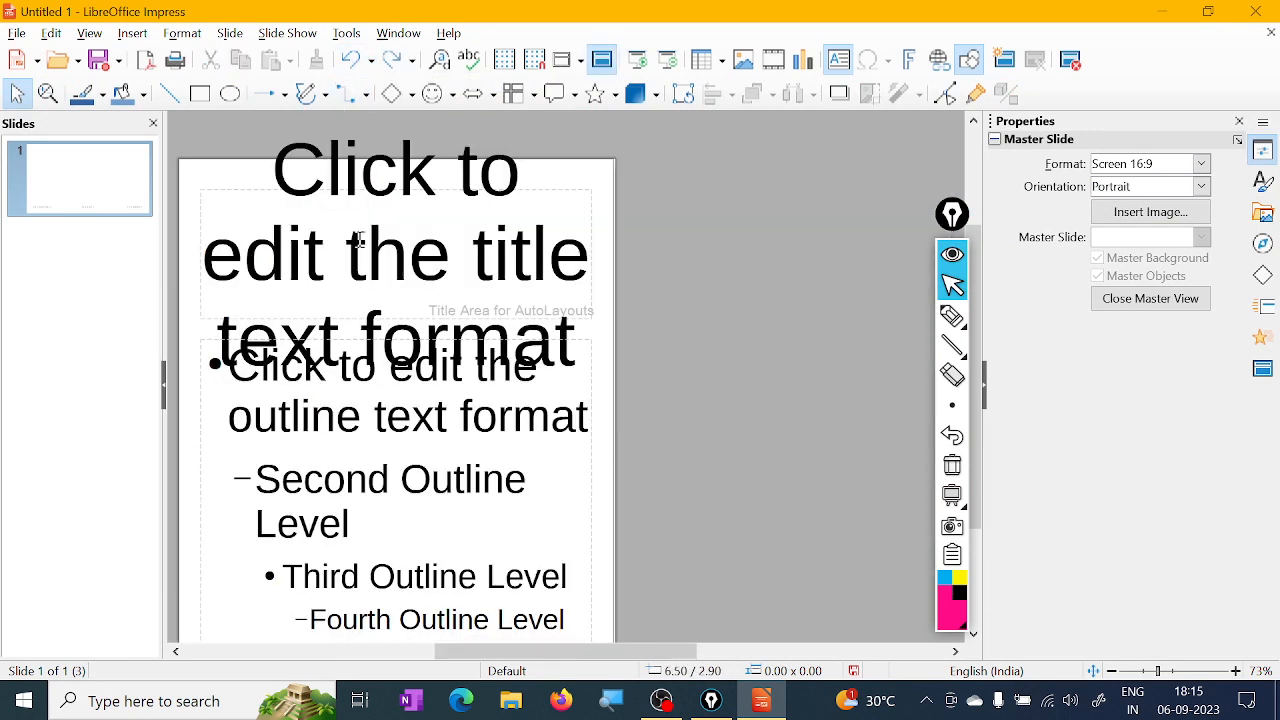
left_click(360, 64)
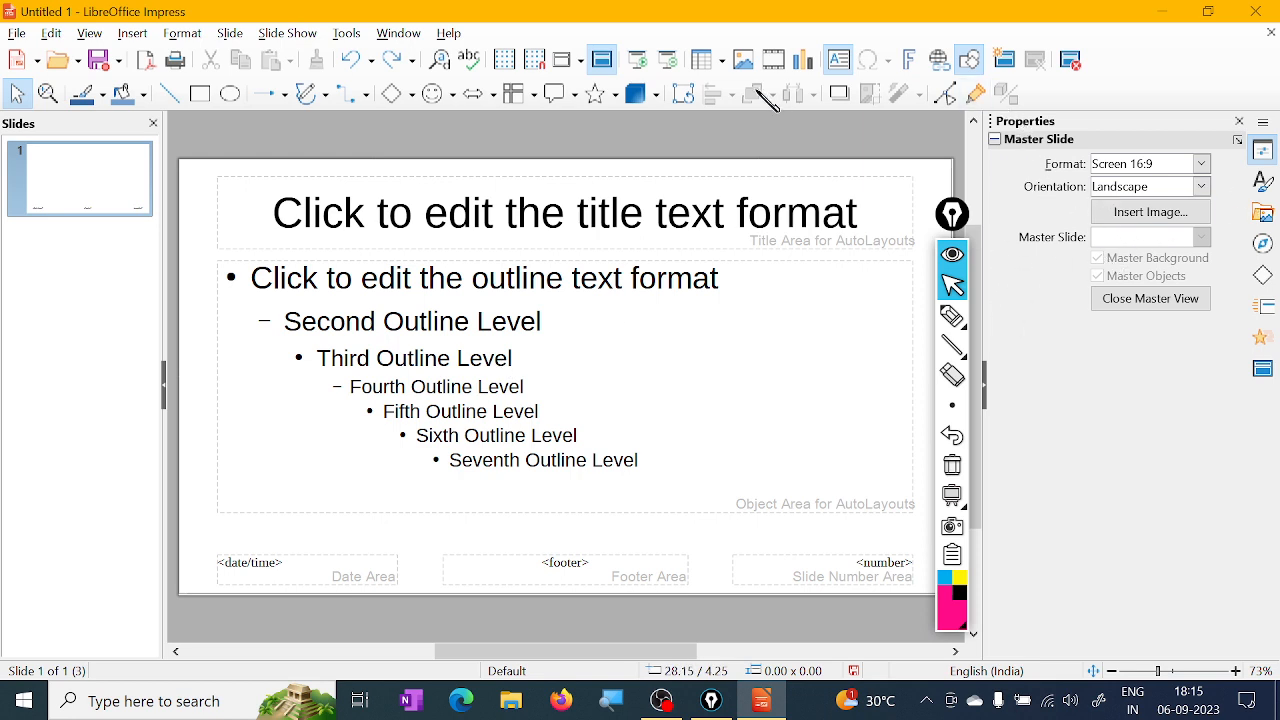
left_click(580, 60)
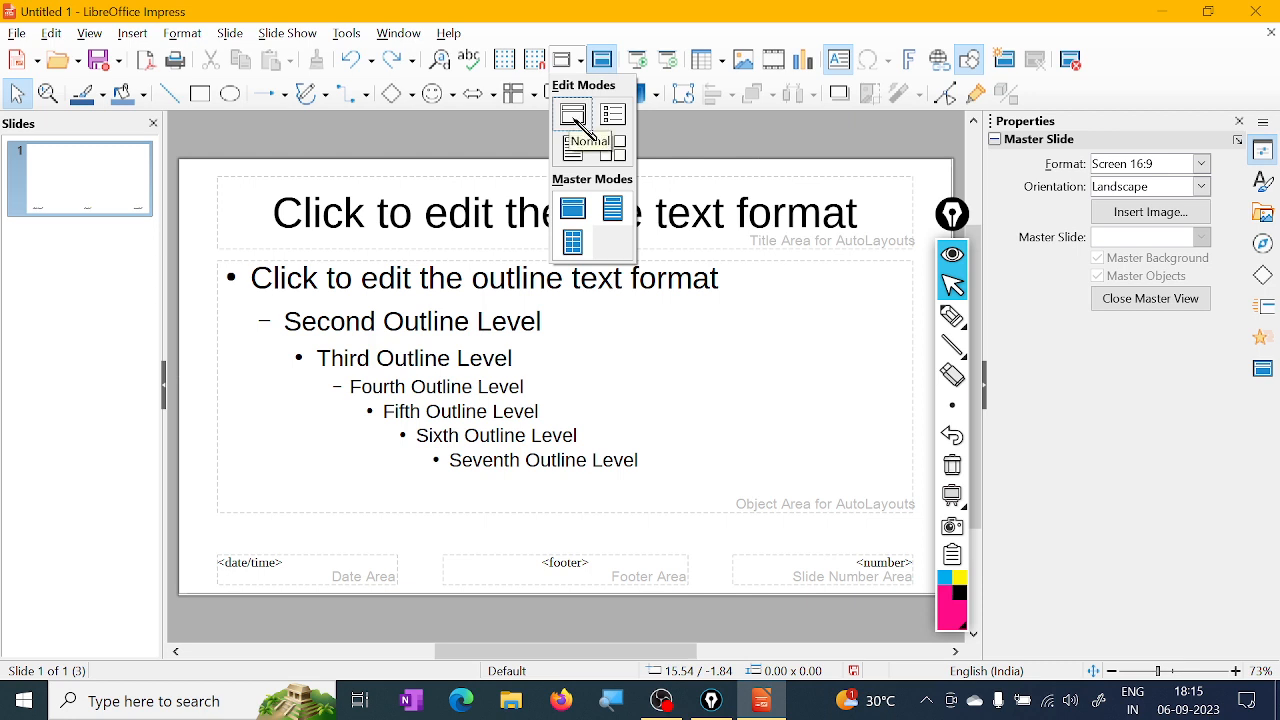
left_click(581, 123)
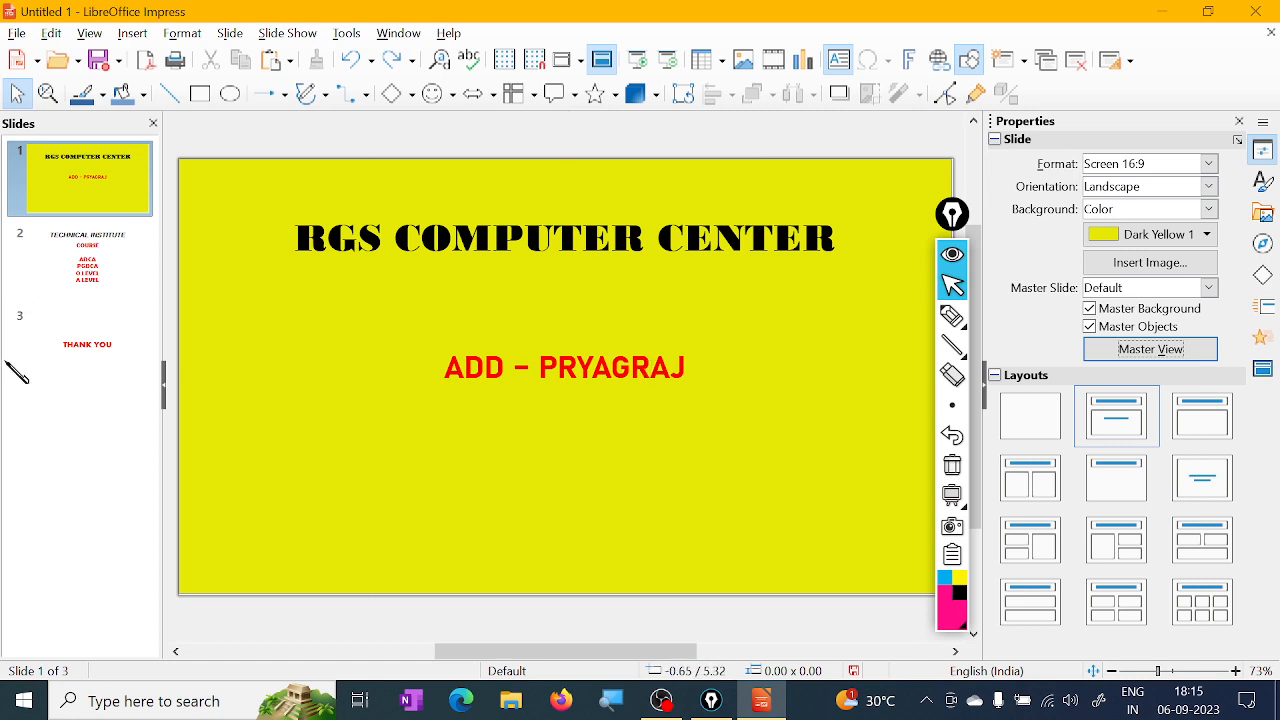
- Reopen the master view, try moving the title placeholder sideways, undo the move and return to the normal editing view
left_click(1160, 350)
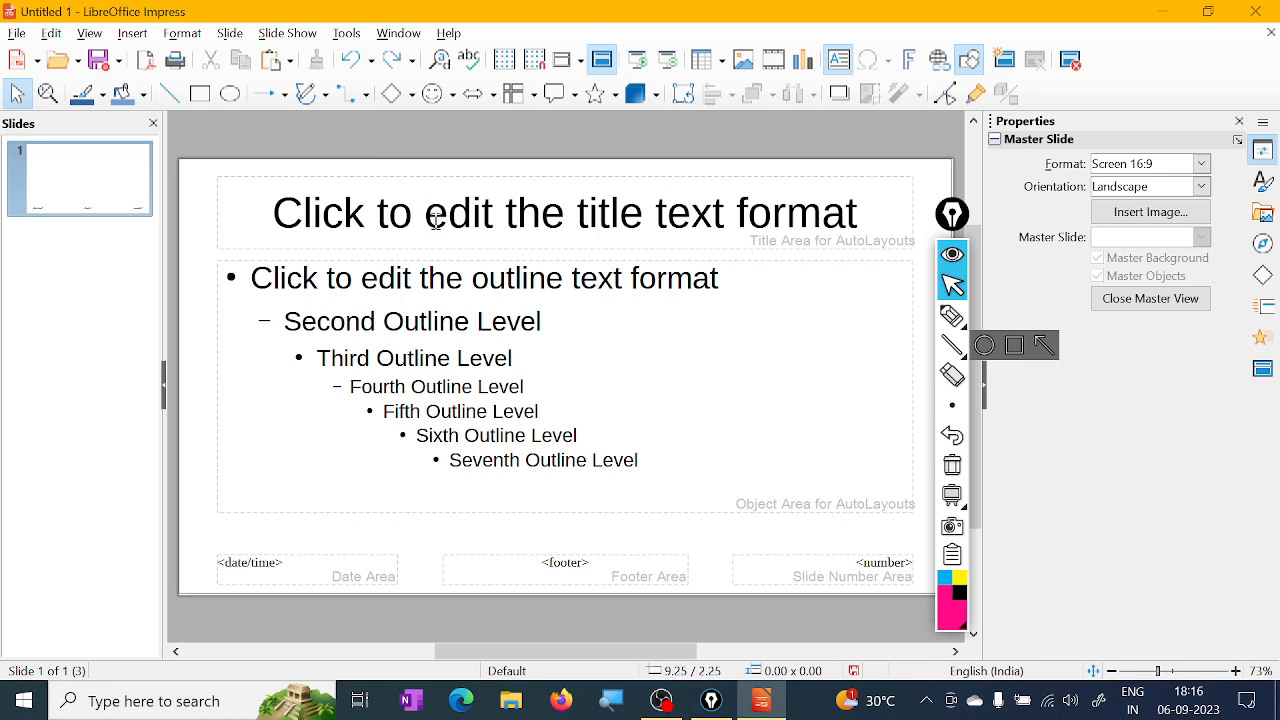
left_click_drag(287, 213, 626, 213)
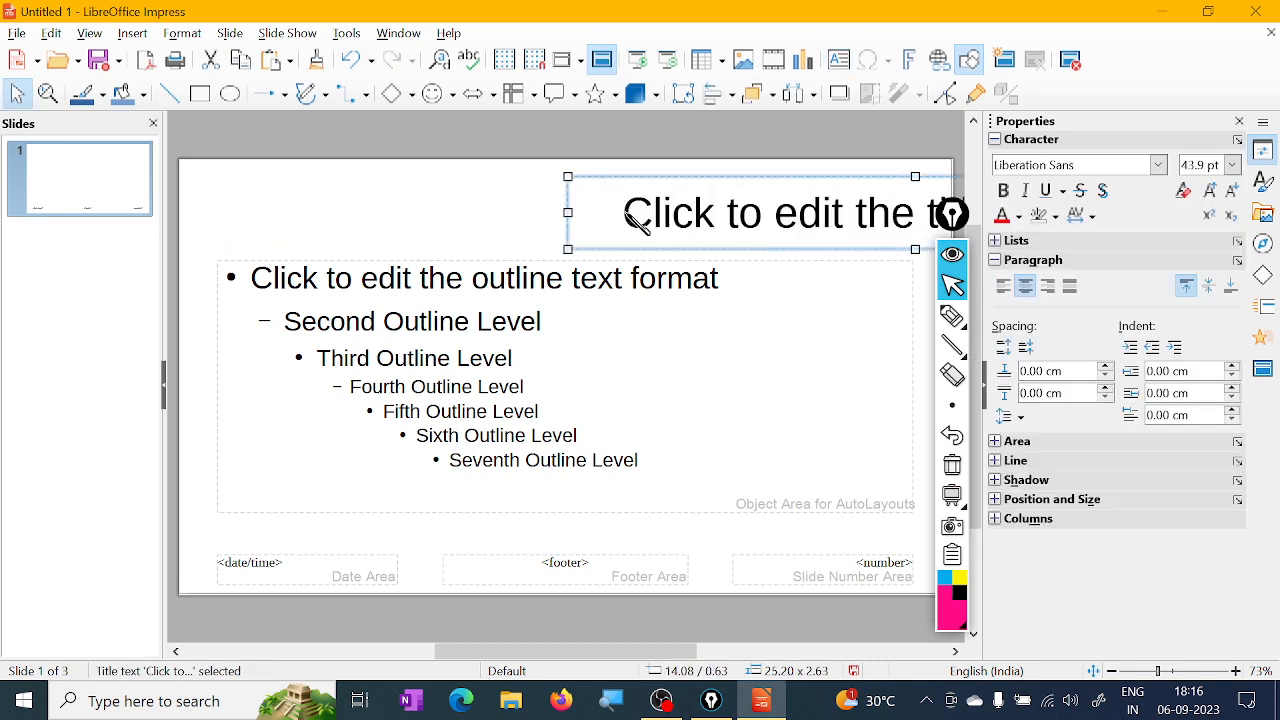
key("ctrl+z")
left_click(519, 213)
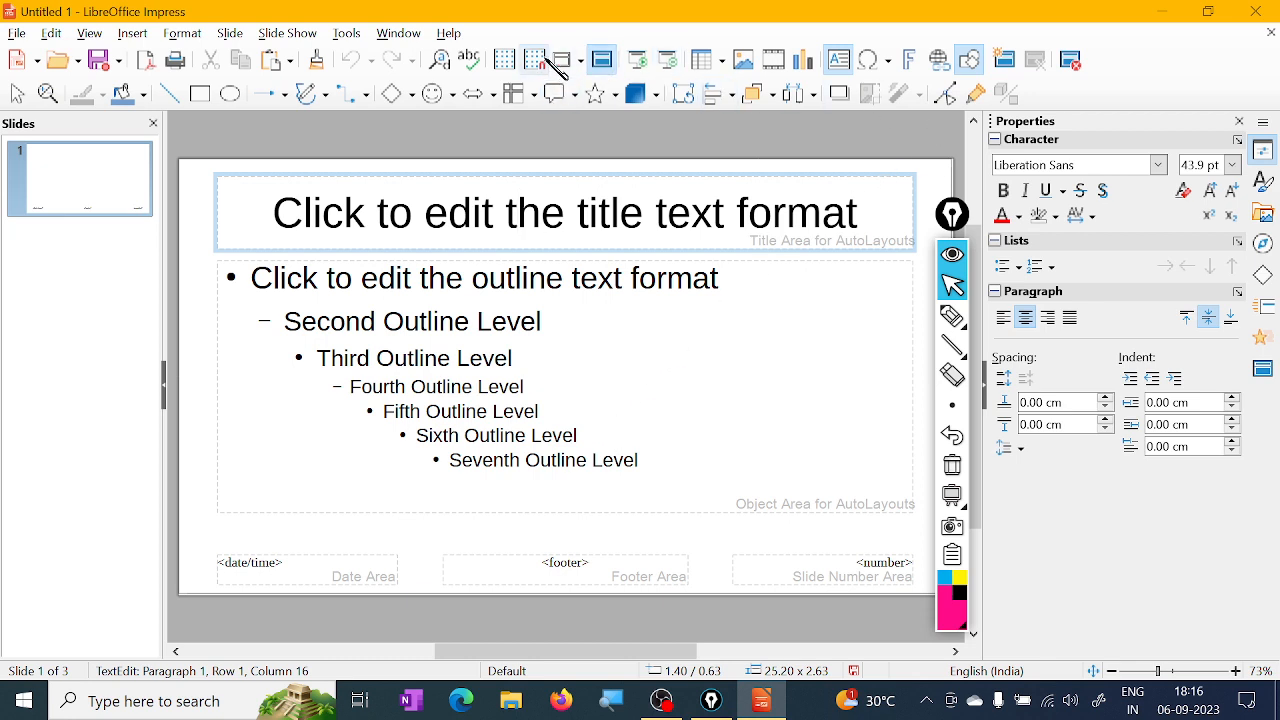
left_click(578, 62)
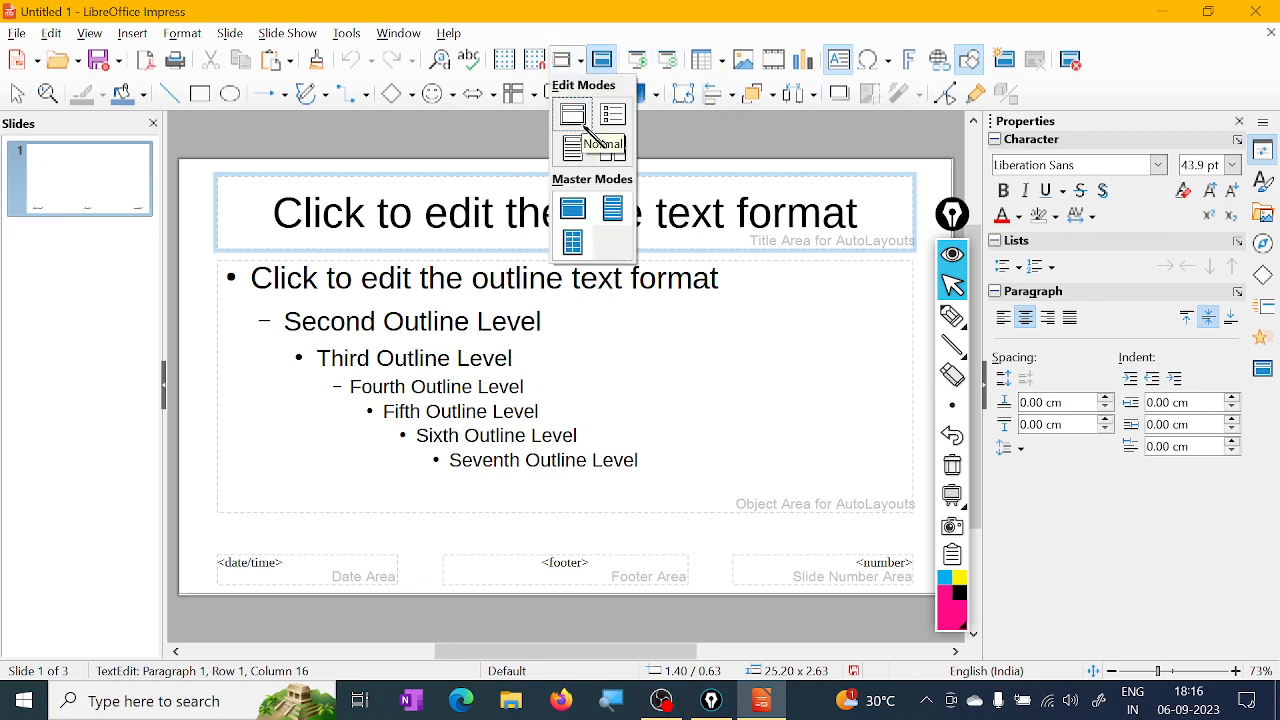
left_click(591, 135)
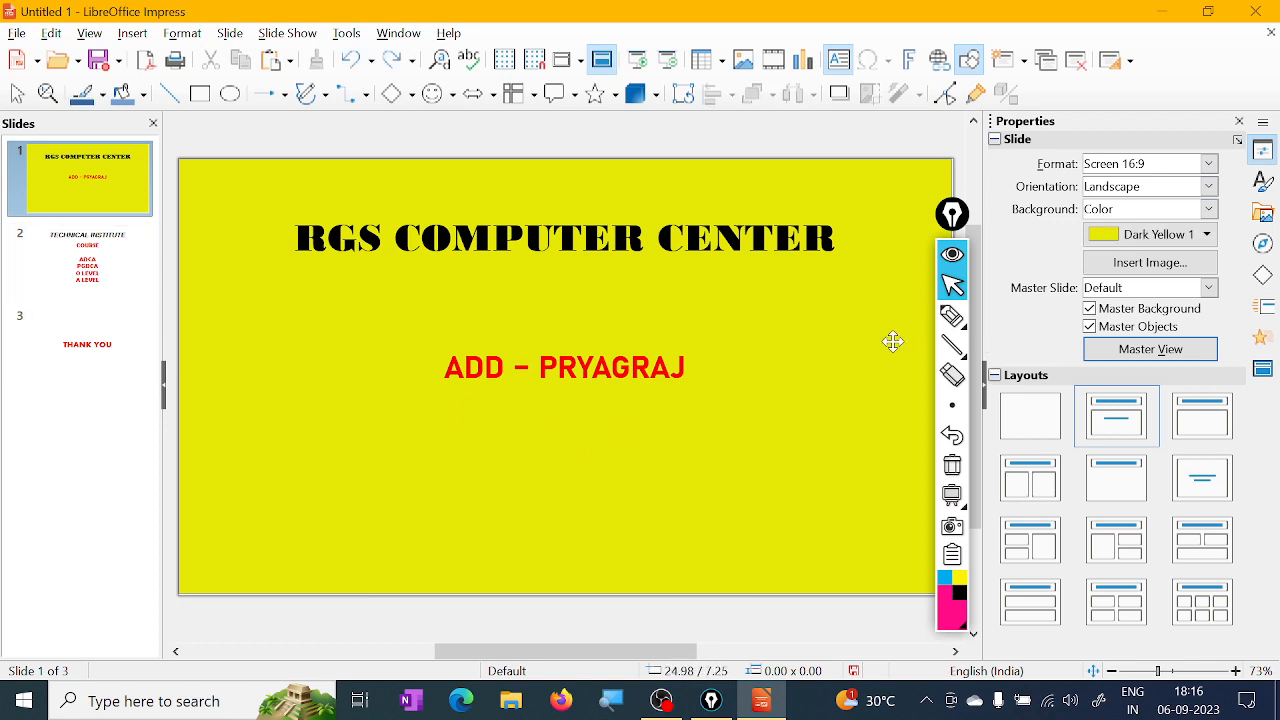
- Collapse the screen annotation toolbar and move it off the slide, beside the properties sidebar
mouse_move(951, 215)
left_mouse_down()
mouse_move(1017, 294)
mouse_move(1003, 229)
mouse_move(933, 199)
left_mouse_up()
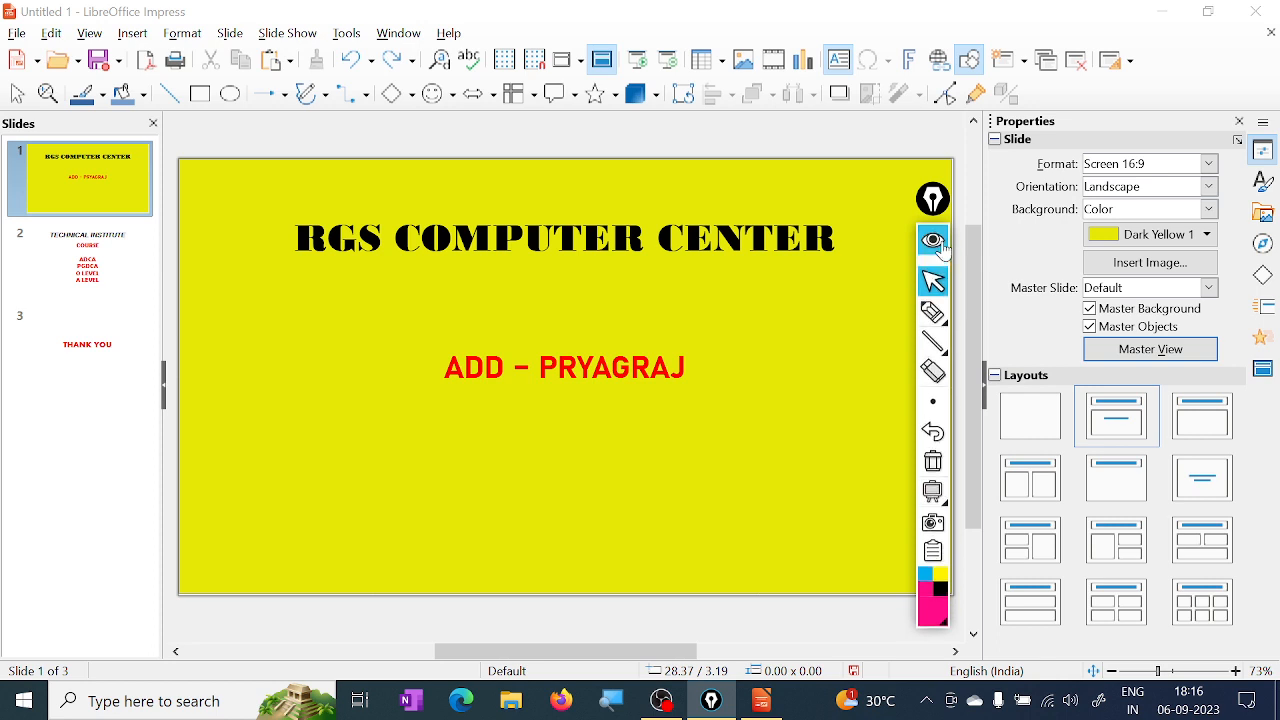
left_click(933, 199)
left_click_drag(933, 199, 986, 98)
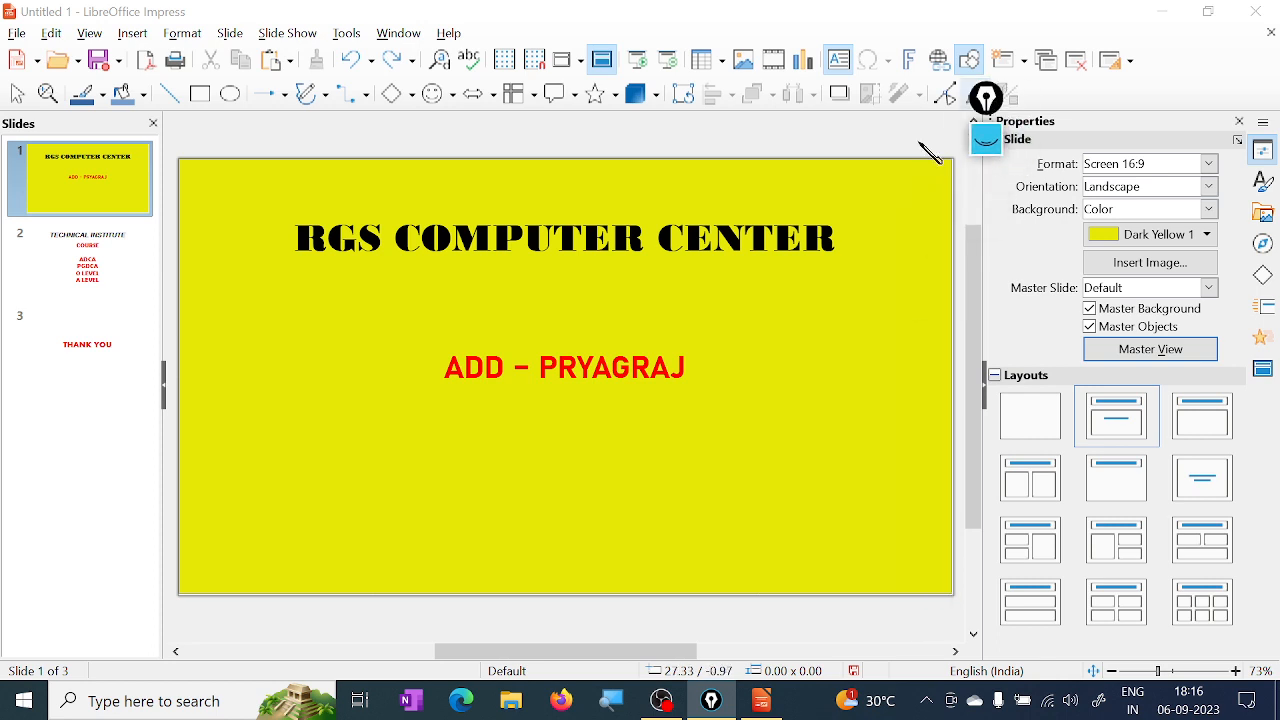
- Check the title and address text boxes on slide 1 and deselect them
left_click(452, 222)
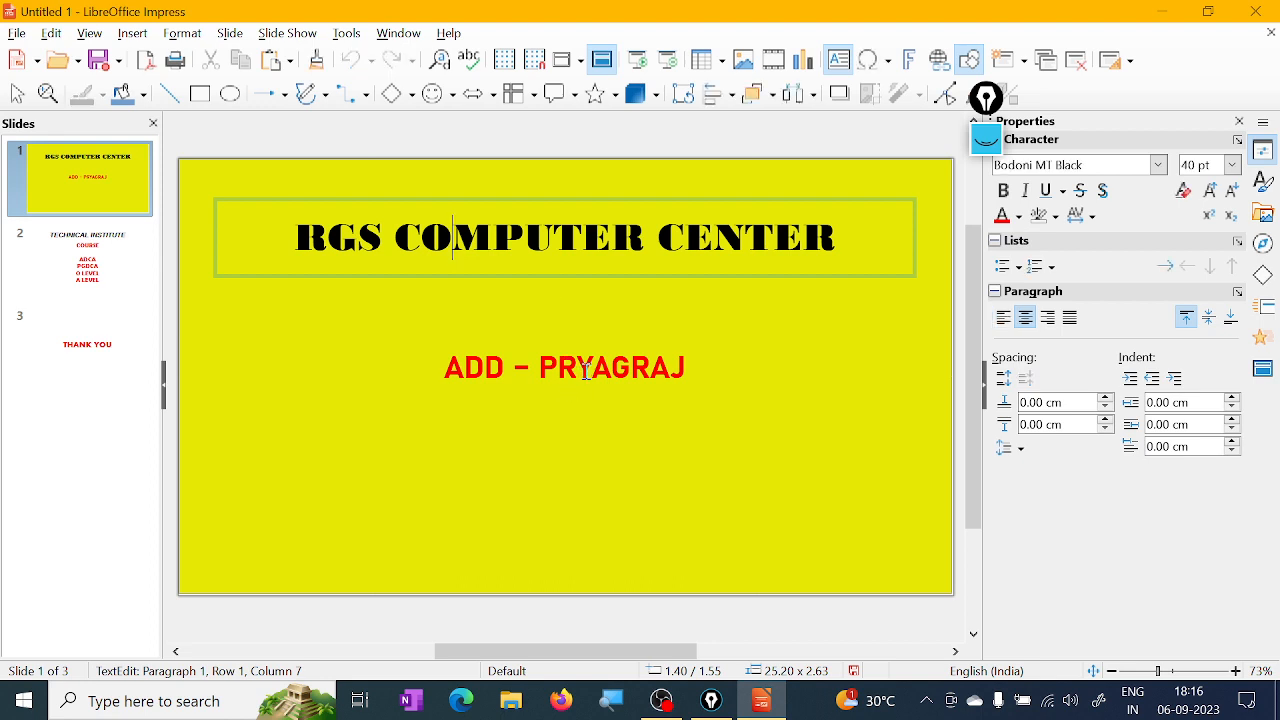
left_click(587, 370)
left_click(611, 238)
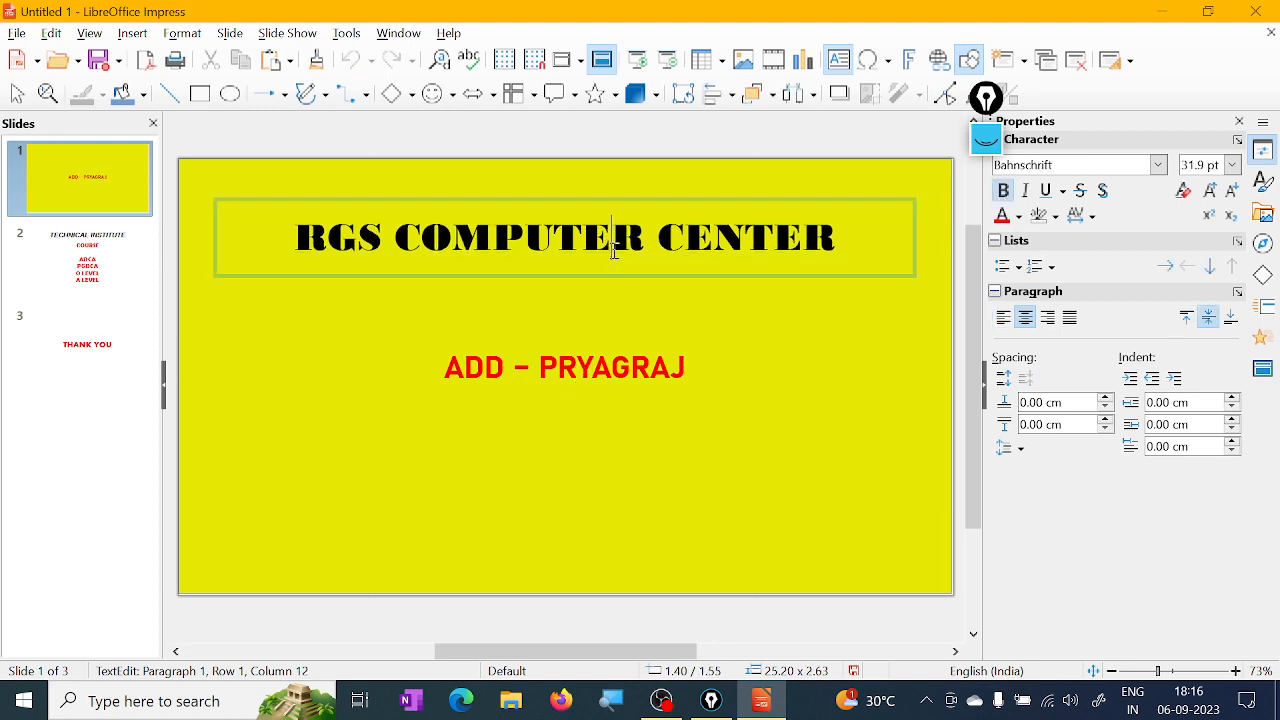
left_click(702, 184)
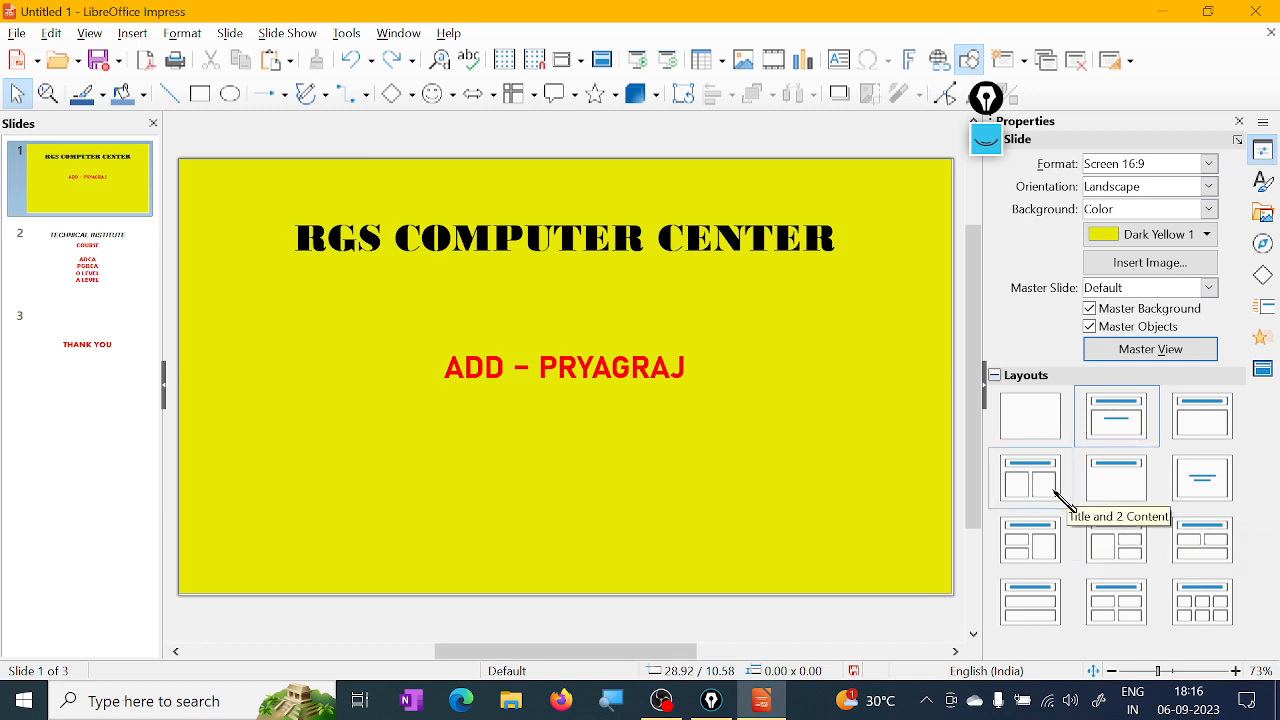
- Apply the Title, Content and 2 Content layout to slide 1, then mark the upper empty placeholder with freehand annotations and clear them
left_click(1131, 556)
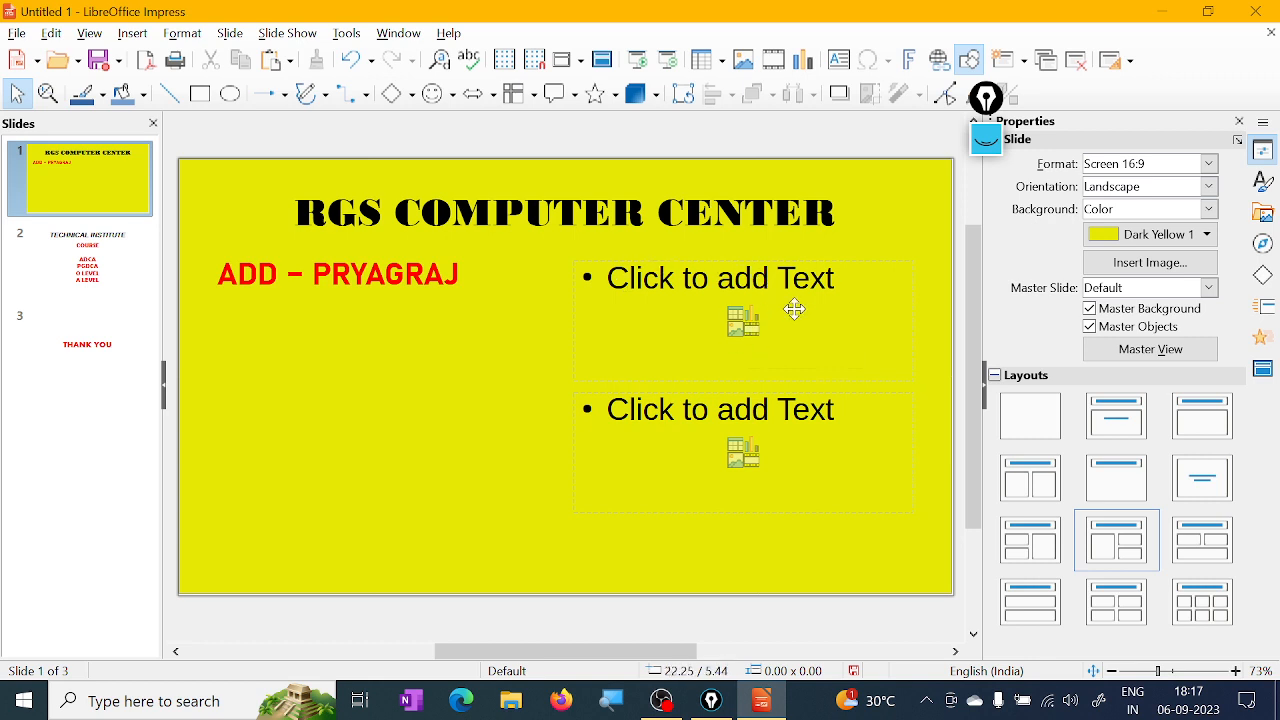
left_click(986, 141)
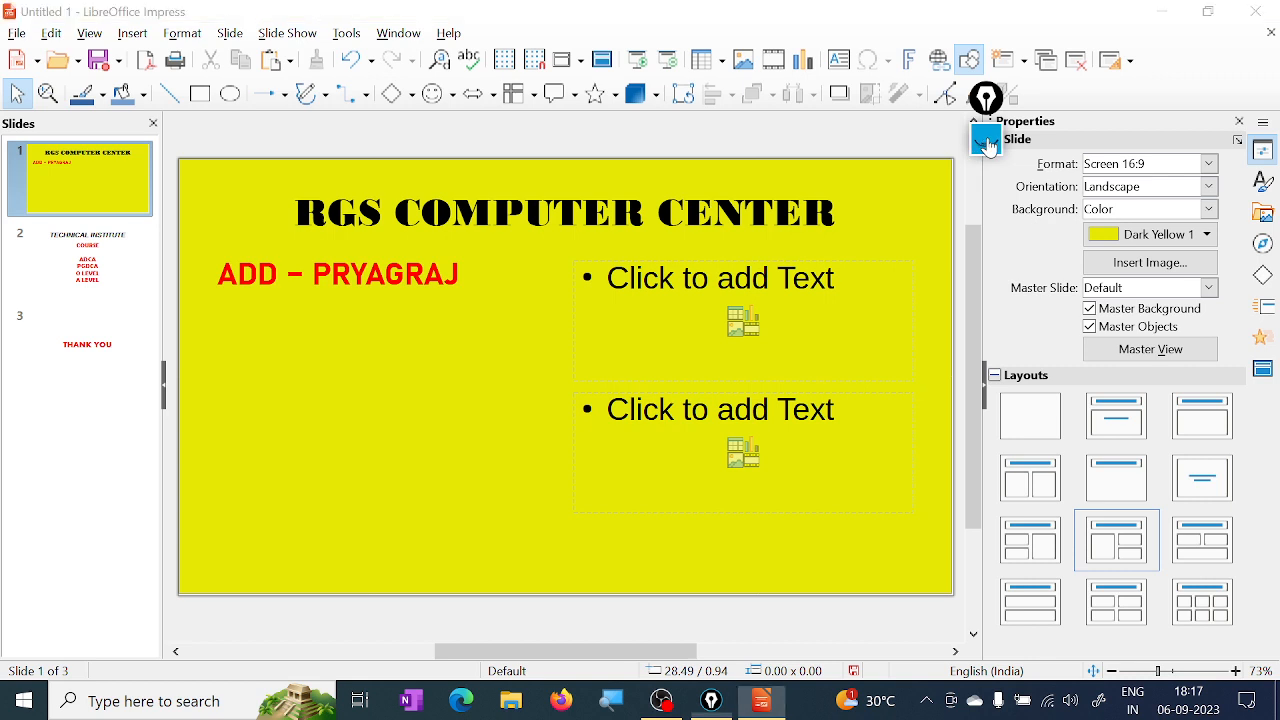
left_click(985, 199)
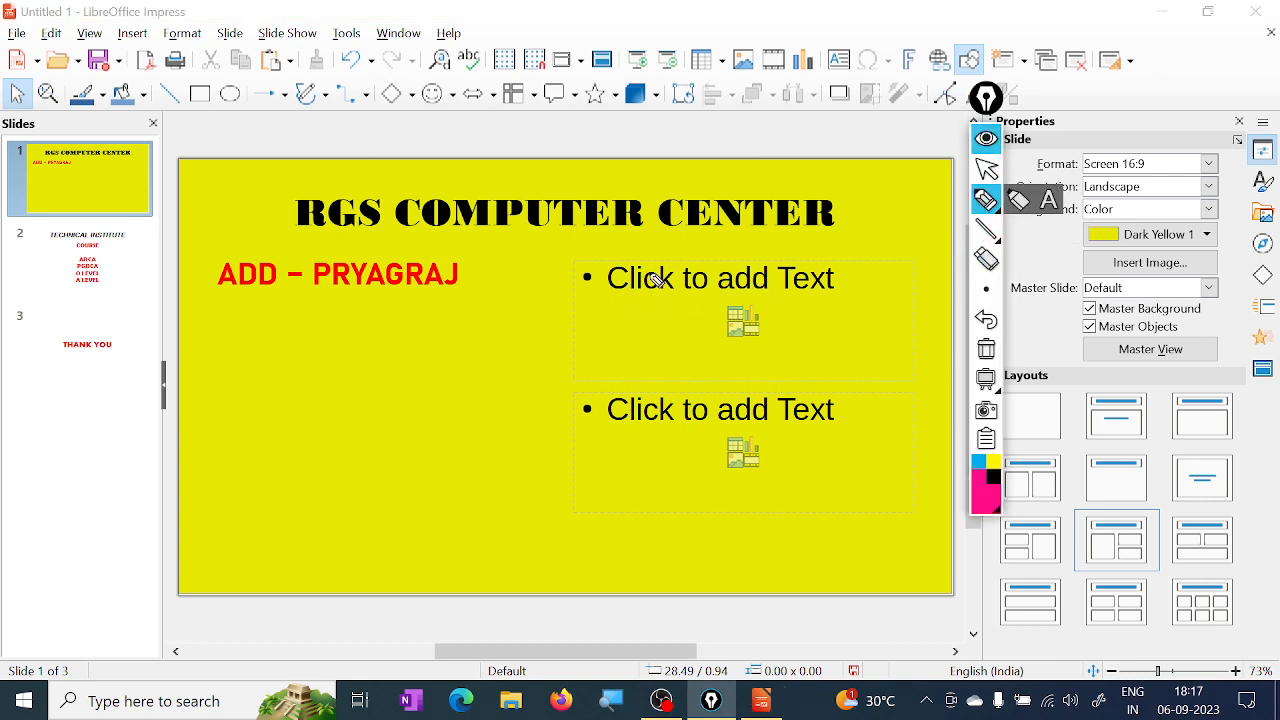
mouse_move(935, 381)
left_mouse_down()
mouse_move(589, 383)
mouse_move(566, 309)
mouse_move(662, 242)
mouse_move(945, 245)
mouse_move(935, 381)
left_mouse_up()
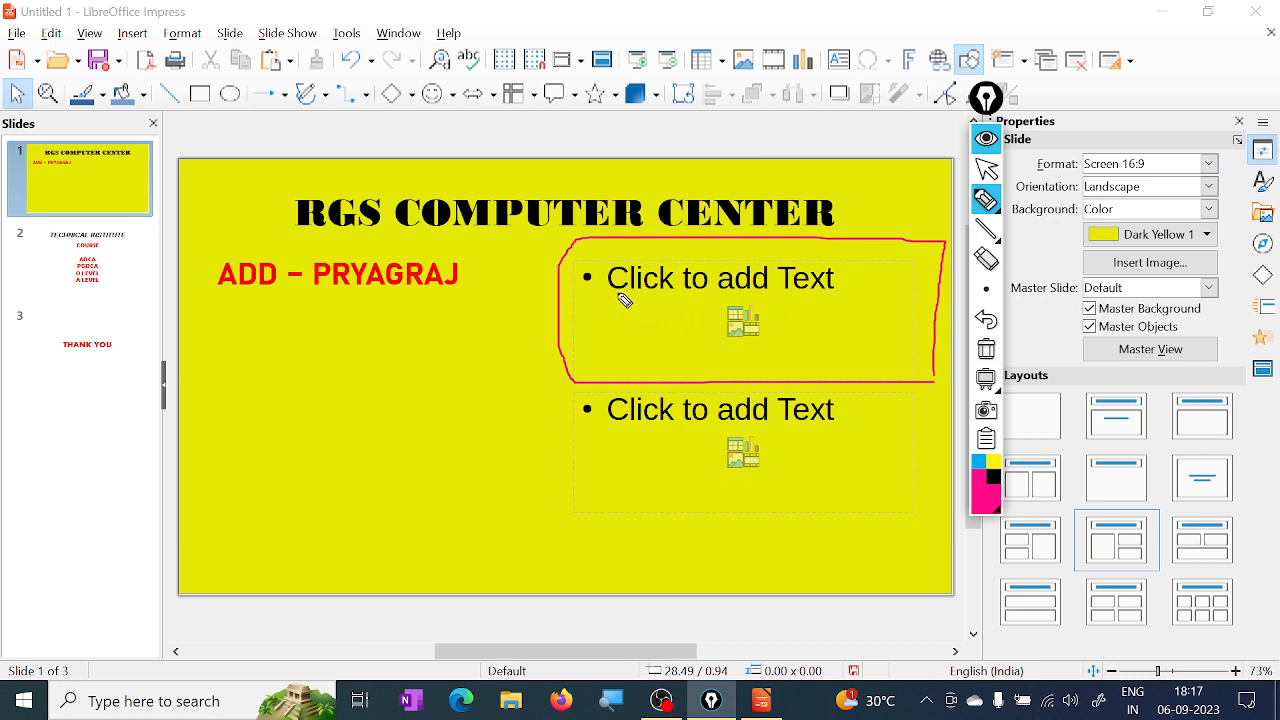
mouse_move(600, 293)
left_mouse_down()
mouse_move(834, 300)
mouse_move(846, 297)
mouse_move(838, 286)
left_mouse_up()
mouse_move(753, 308)
left_mouse_down()
mouse_move(731, 344)
mouse_move(760, 340)
left_mouse_up()
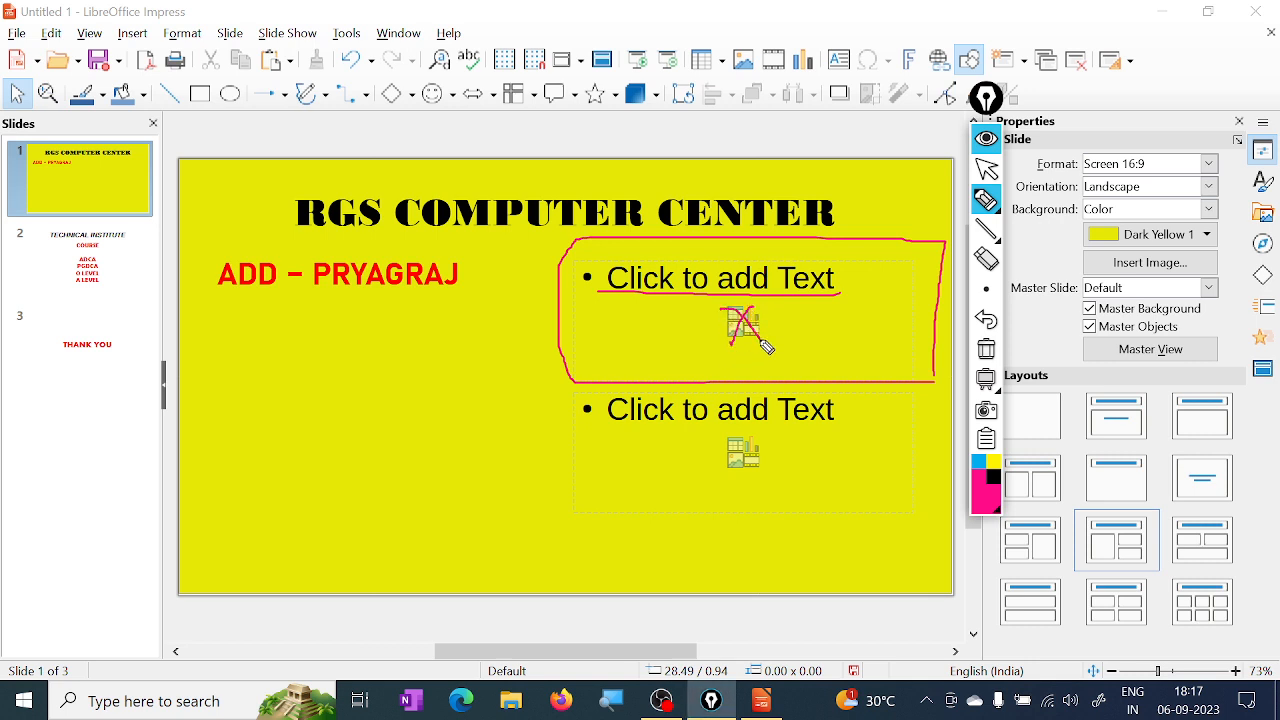
left_click(986, 349)
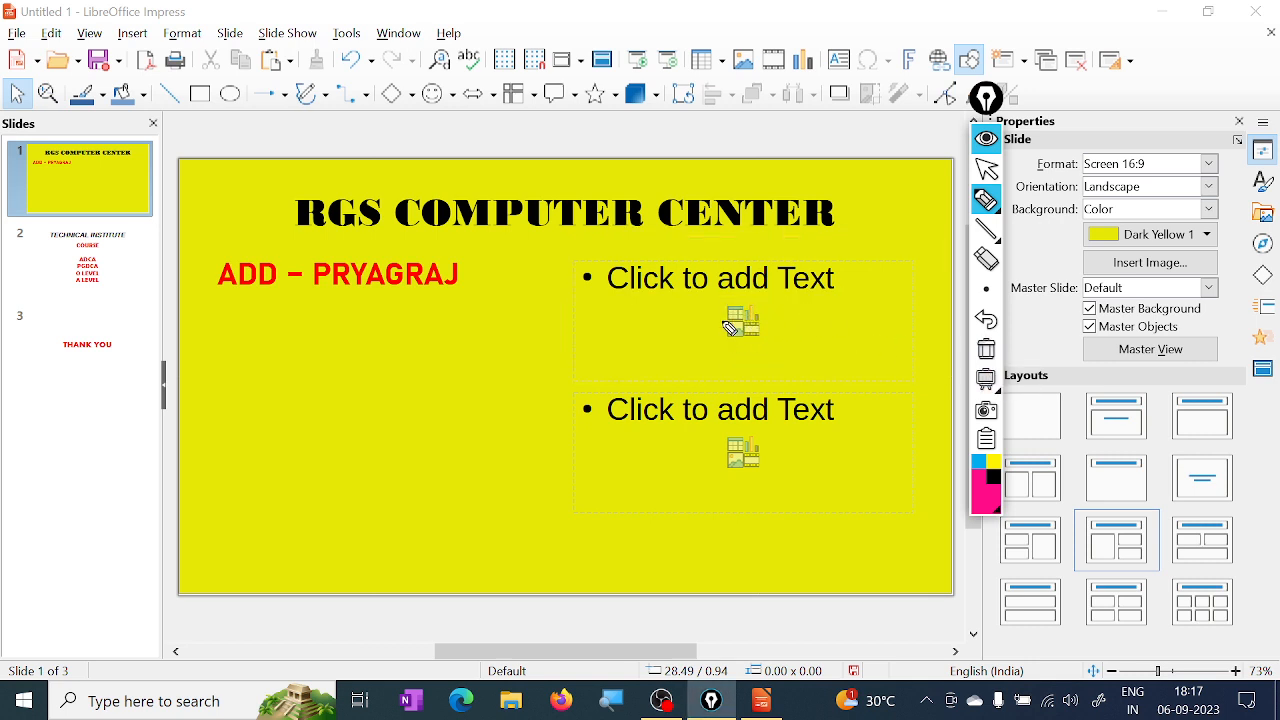
- Annotate the upper placeholder's prompt text and insert icons freehand twice, clearing the markings each time
left_click_drag(706, 312, 728, 313)
left_click_drag(606, 280, 835, 279)
mouse_move(752, 310)
left_mouse_down()
mouse_move(752, 333)
mouse_move(720, 333)
left_mouse_up()
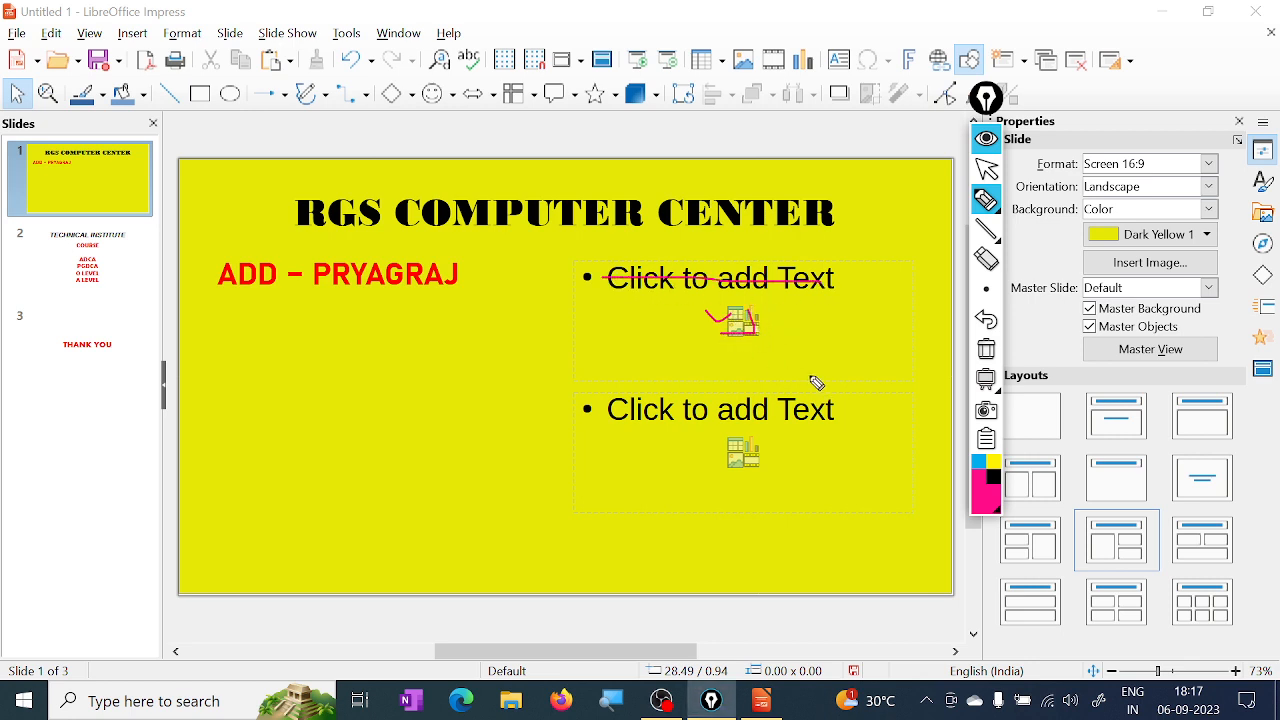
left_click(986, 349)
mouse_move(754, 312)
left_mouse_down()
mouse_move(786, 297)
mouse_move(748, 334)
mouse_move(765, 334)
left_mouse_up()
left_click_drag(608, 279, 880, 279)
left_click(987, 350)
- Circle the upper placeholder's insert icons, outline and tick both empty placeholders, clear the annotations and return to the normal pointer
mouse_move(745, 302)
left_mouse_down()
mouse_move(718, 322)
mouse_move(777, 334)
mouse_move(762, 306)
left_mouse_up()
left_click_drag(856, 277, 878, 271)
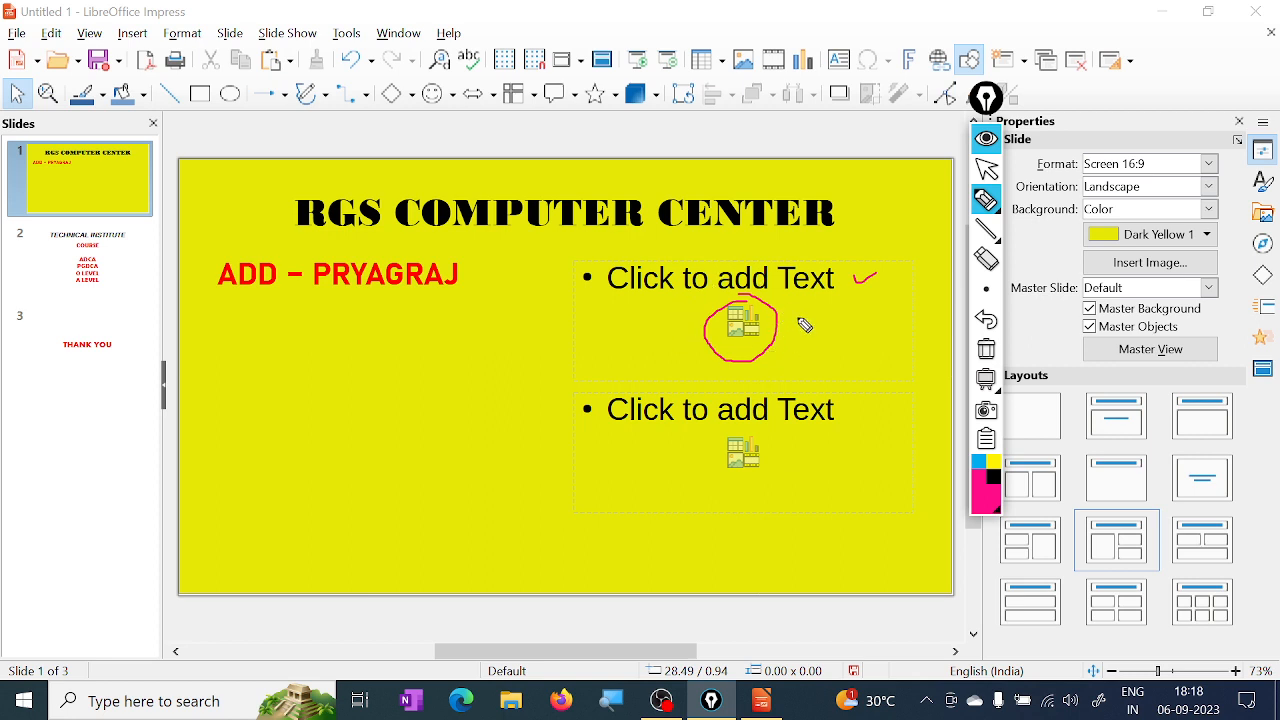
mouse_move(588, 258)
left_mouse_down()
mouse_move(568, 375)
mouse_move(904, 382)
mouse_move(900, 268)
mouse_move(562, 241)
left_mouse_up()
mouse_move(806, 390)
left_mouse_down()
mouse_move(663, 391)
mouse_move(563, 491)
mouse_move(866, 531)
mouse_move(912, 430)
mouse_move(800, 391)
left_mouse_up()
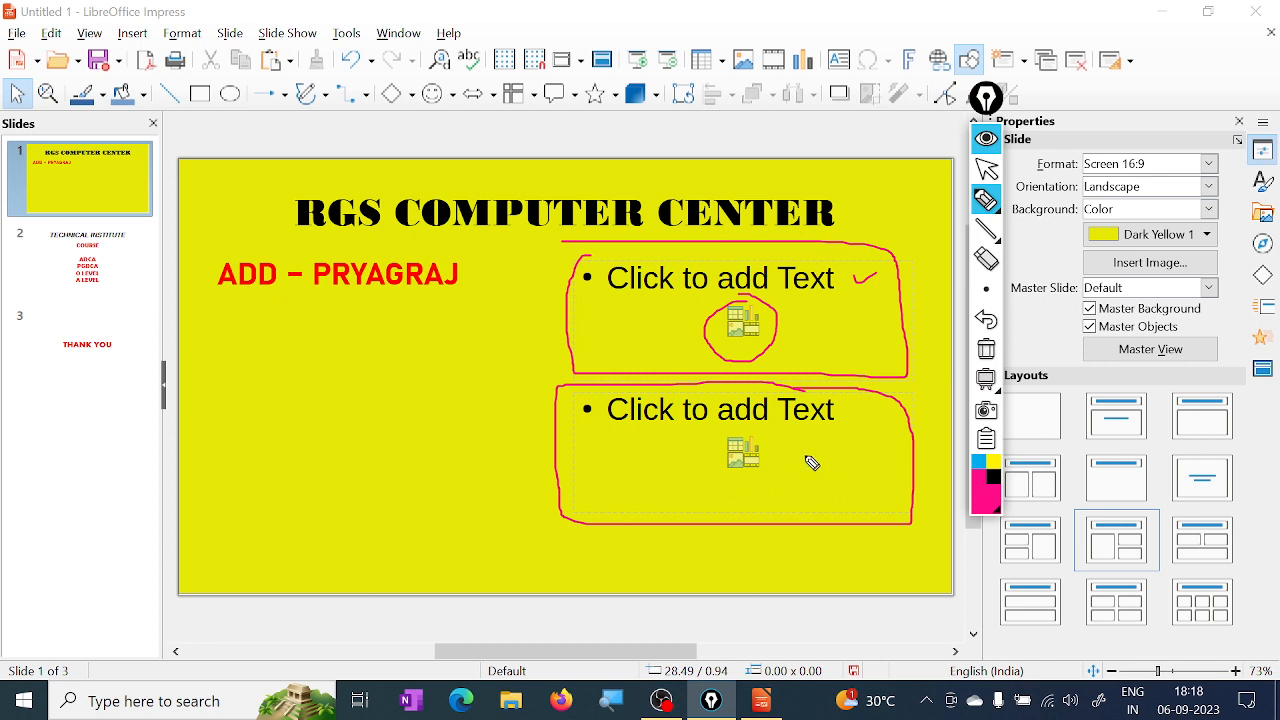
left_click_drag(650, 460, 722, 447)
mouse_move(632, 305)
left_mouse_down()
mouse_move(658, 333)
mouse_move(728, 284)
left_mouse_up()
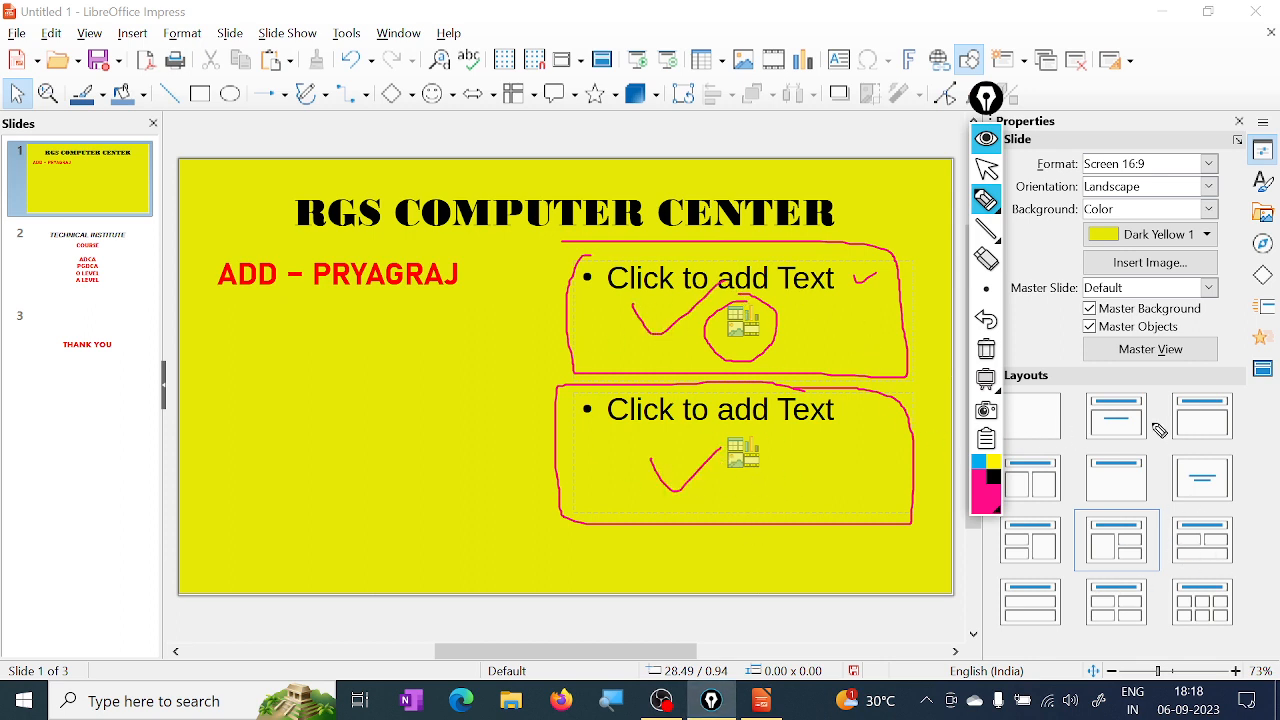
left_click(986, 348)
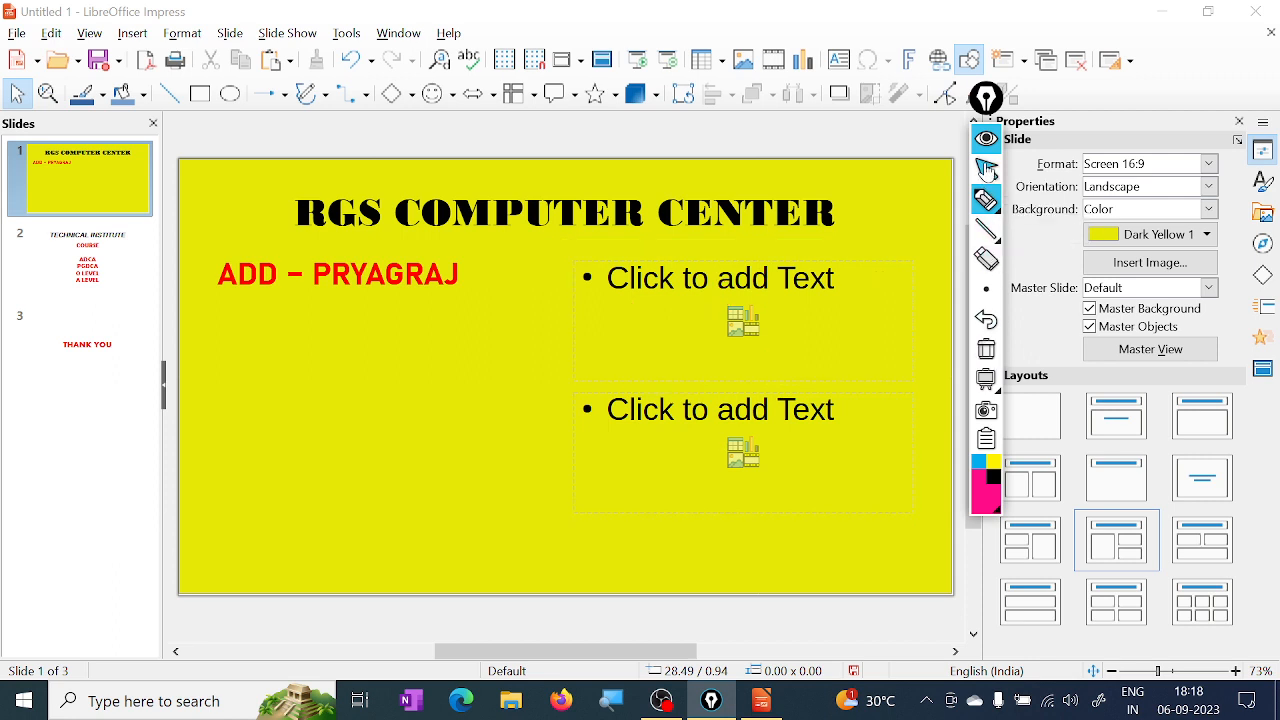
left_click(986, 170)
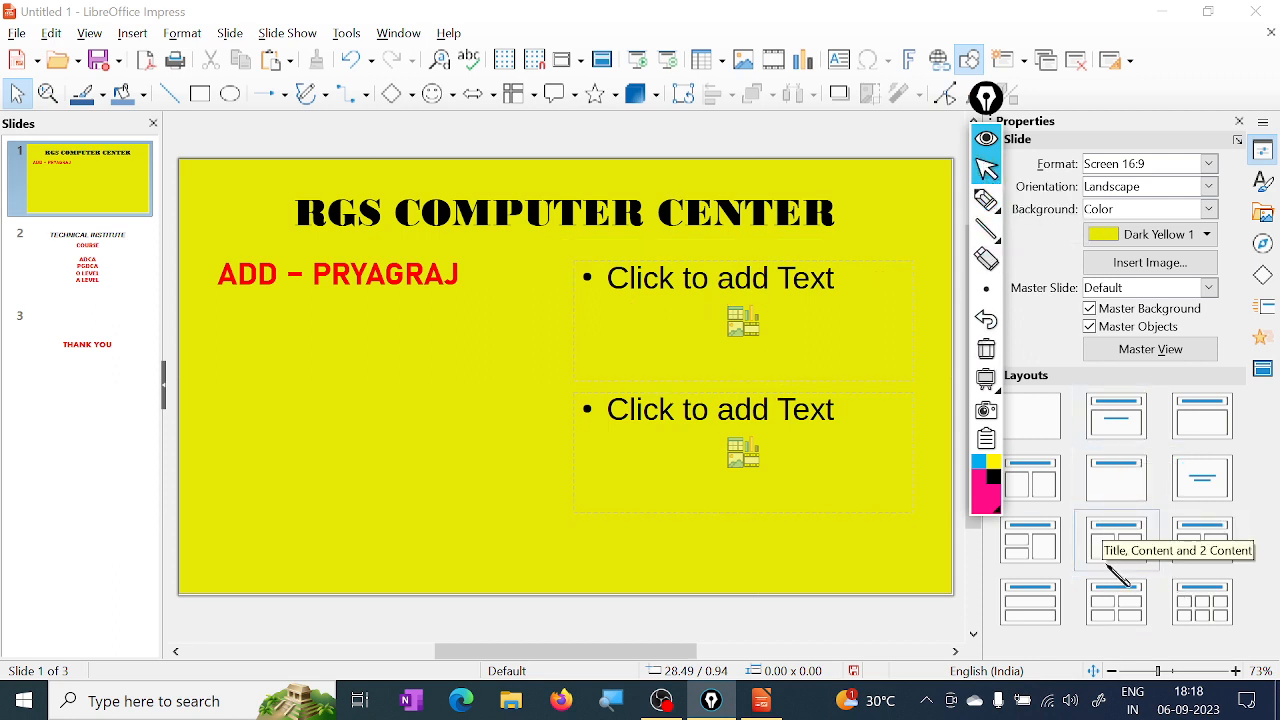
- Try the six-content and both three-content layouts on slide 1, and settle on the Title Slide layout
left_click(1212, 610)
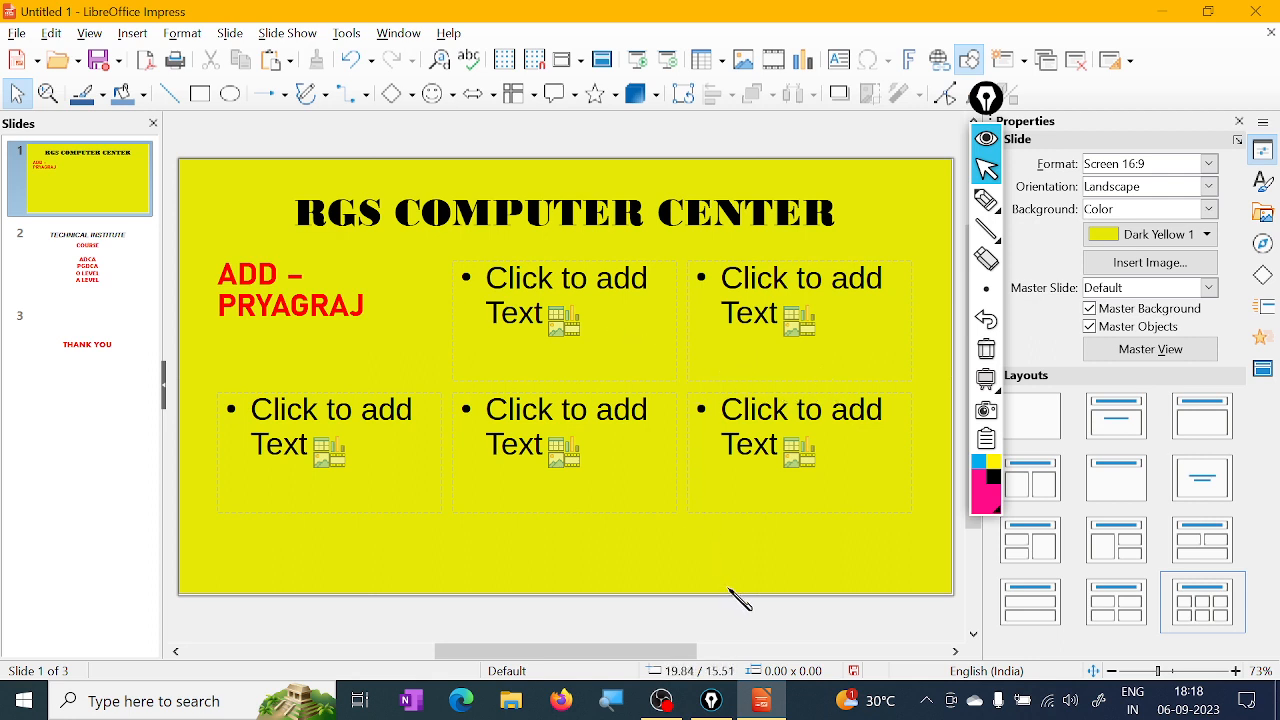
left_click(1055, 558)
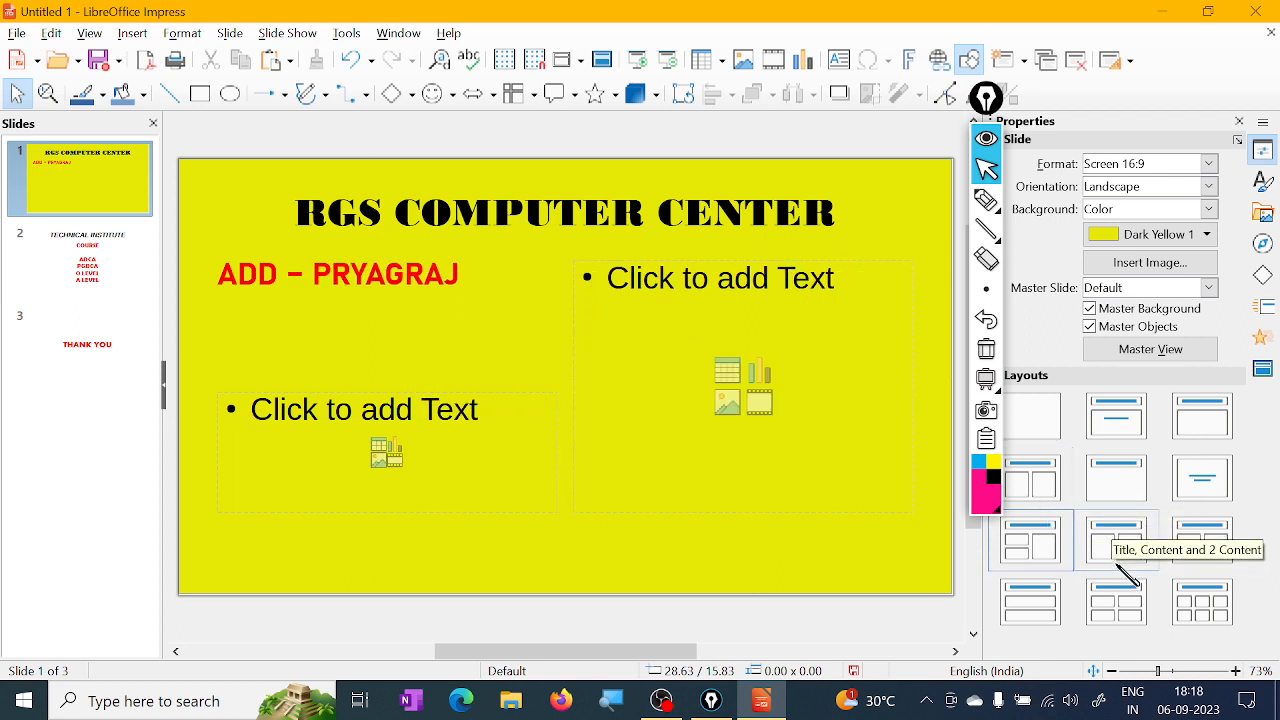
left_click(1220, 608)
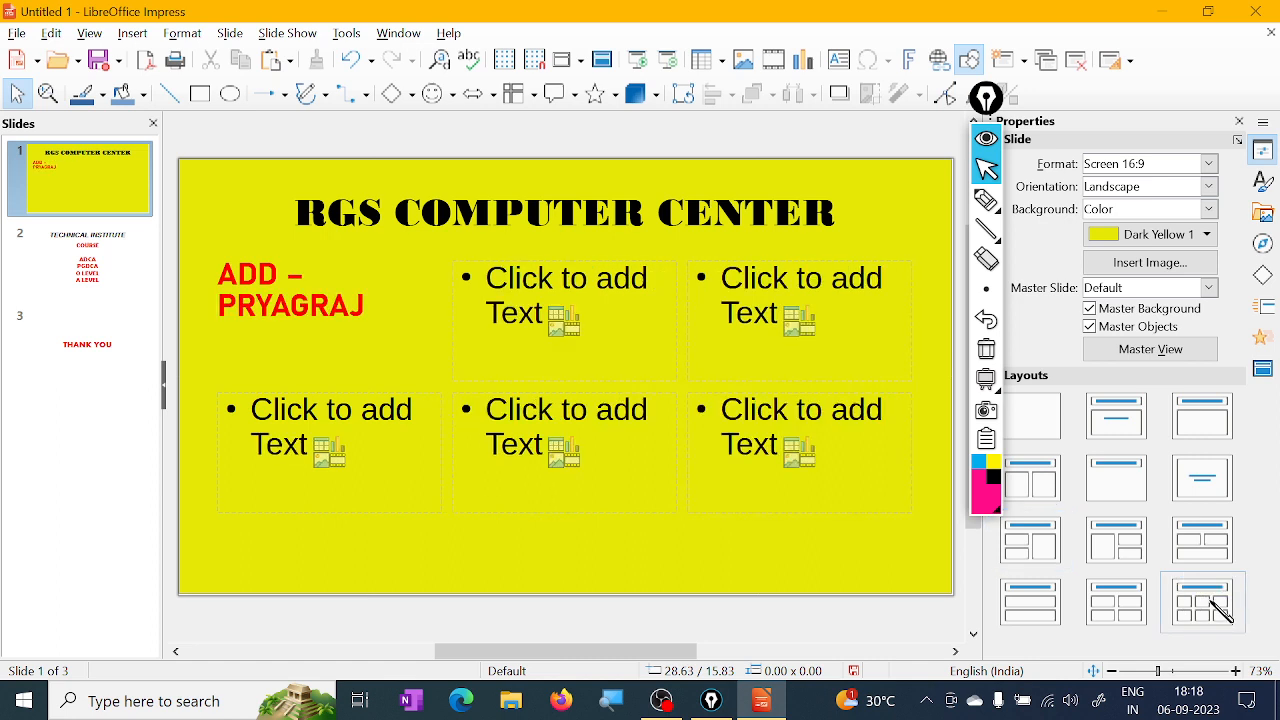
left_click(1122, 550)
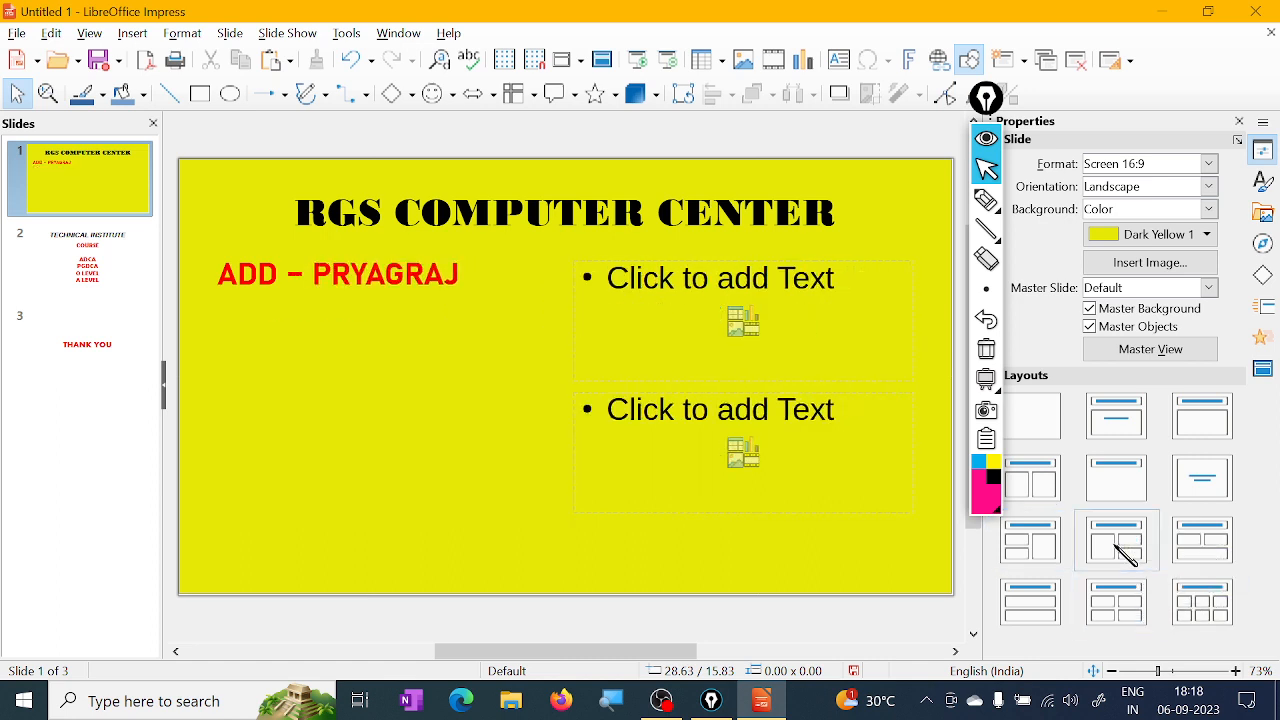
left_click(1129, 426)
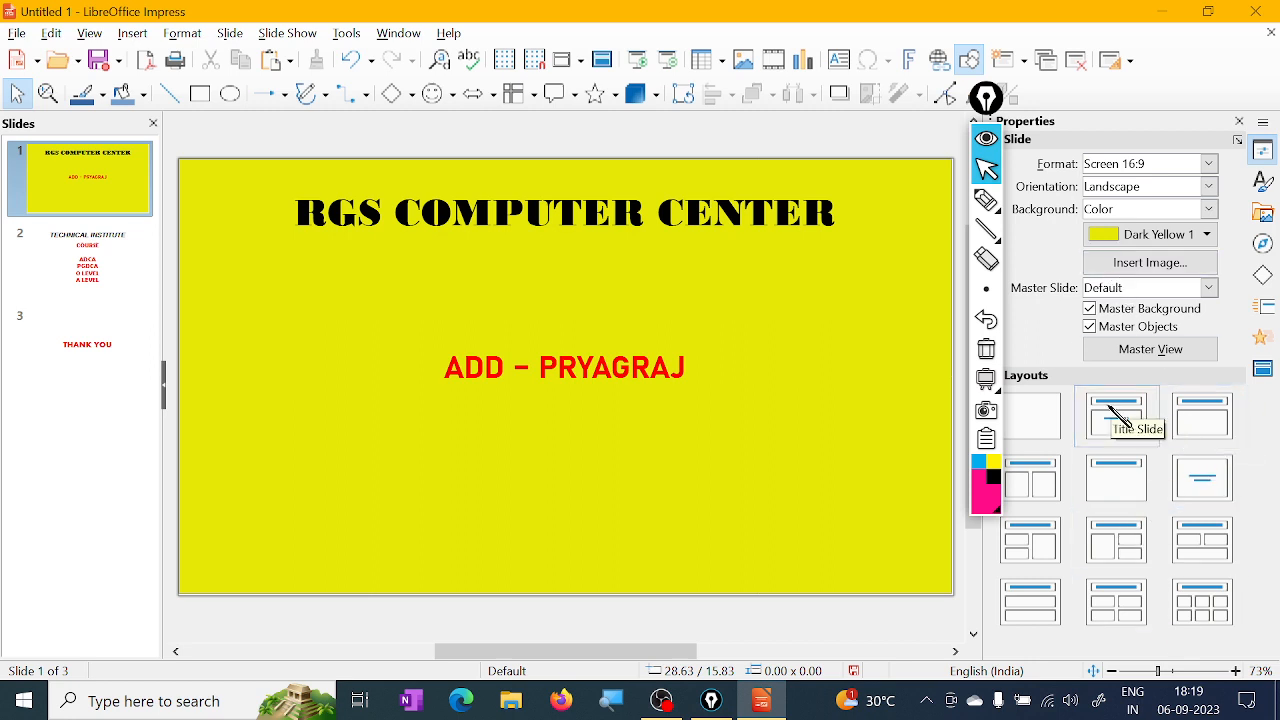
- View the available drawing styles, return to the slide properties, and place the cursor in slide 1's title to show its text properties
left_click_drag(985, 100, 968, 100)
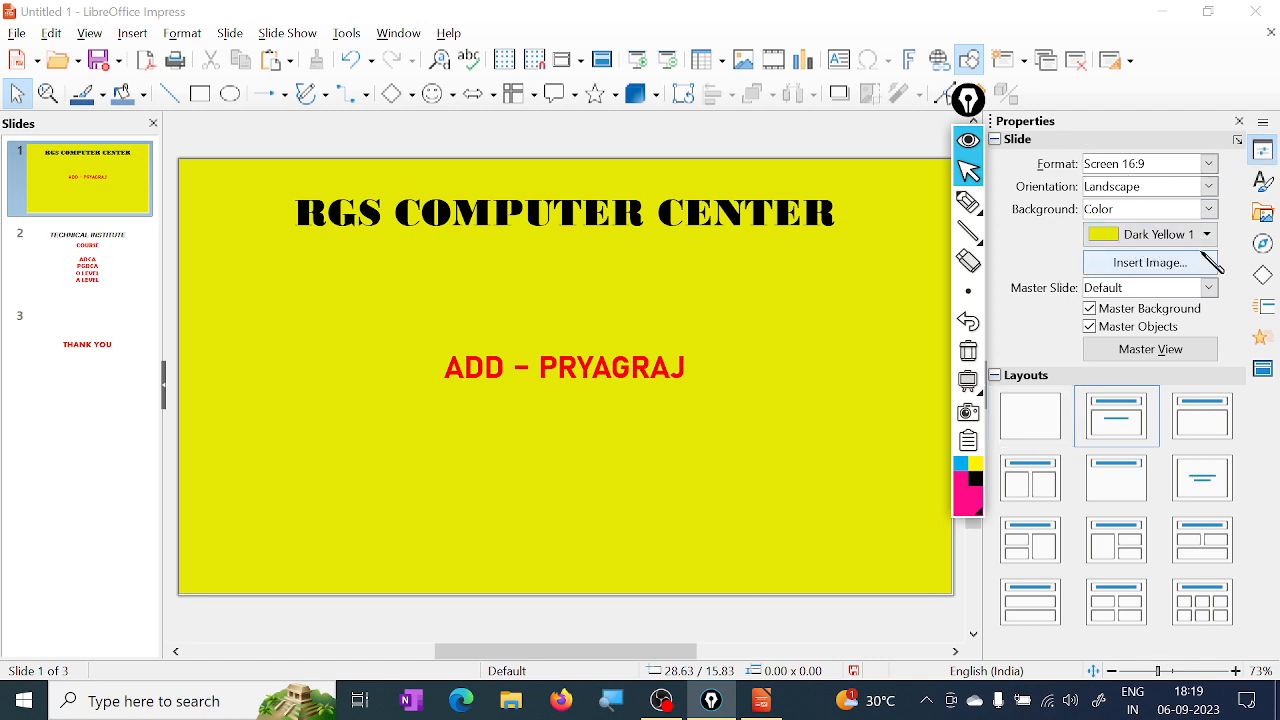
left_click(1265, 183)
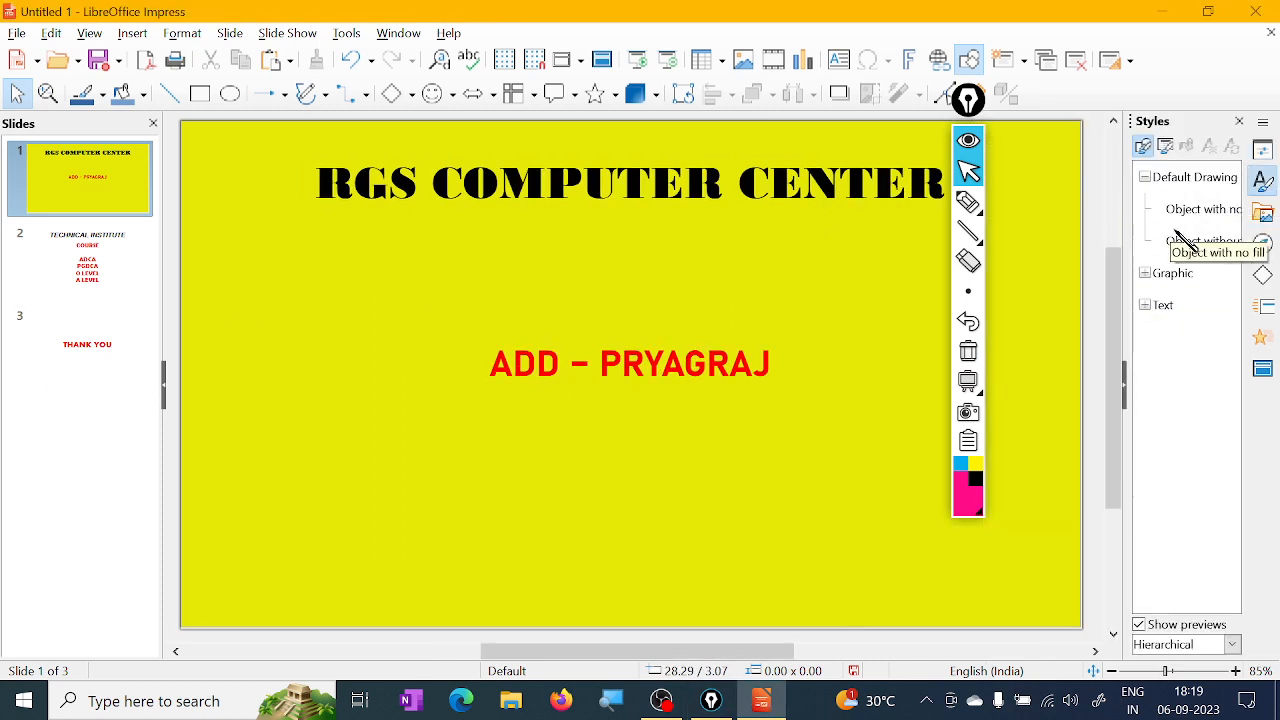
left_click(1263, 150)
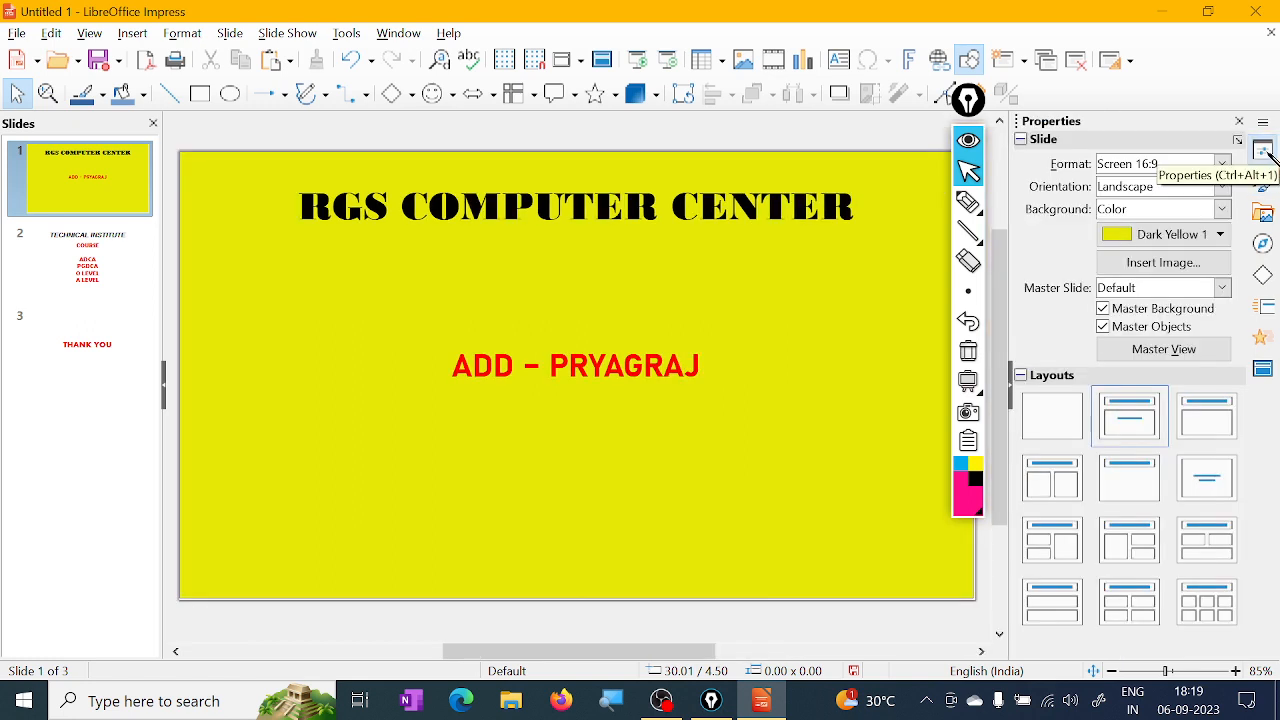
left_click(546, 246)
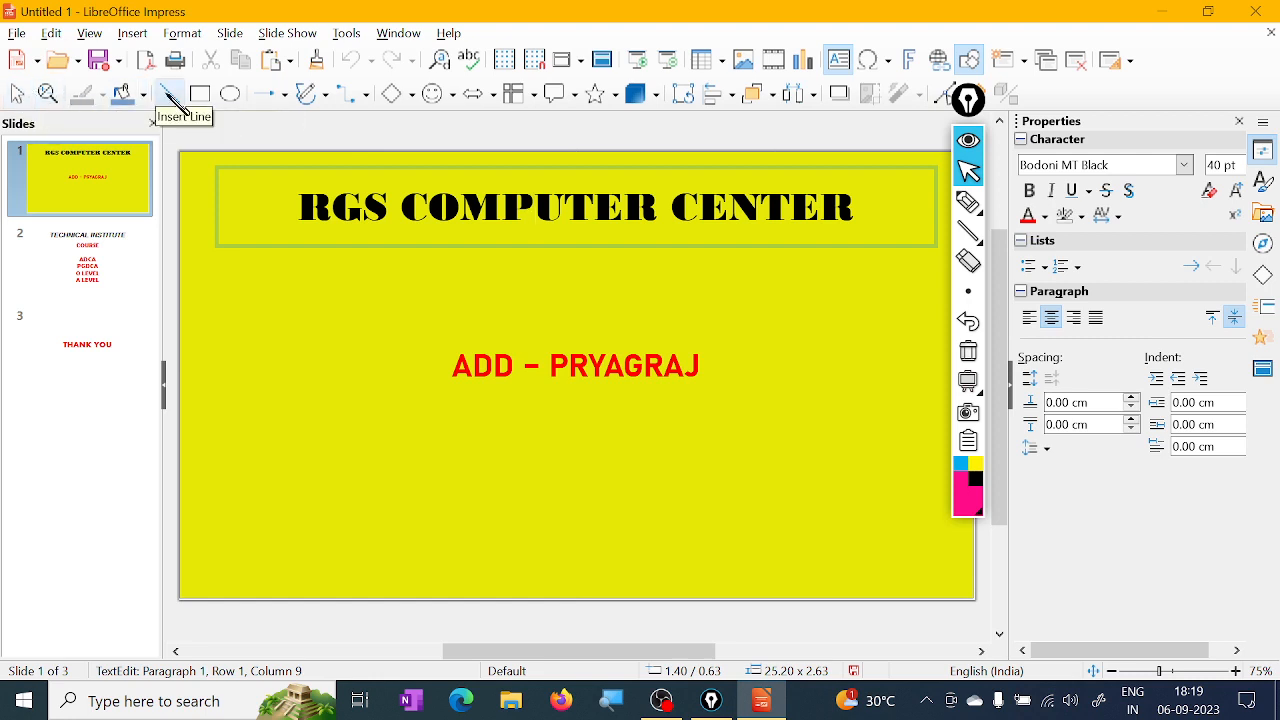
- Move the annotation palette off the slide area and draw a 6-point star about 4.5 × 4.6 cm left of slide 1's address text
mouse_move(968, 100)
left_mouse_down()
mouse_move(1168, 114)
mouse_move(1220, 260)
mouse_move(1186, 143)
mouse_move(1146, 126)
mouse_move(1043, 128)
mouse_move(1140, 122)
left_mouse_up()
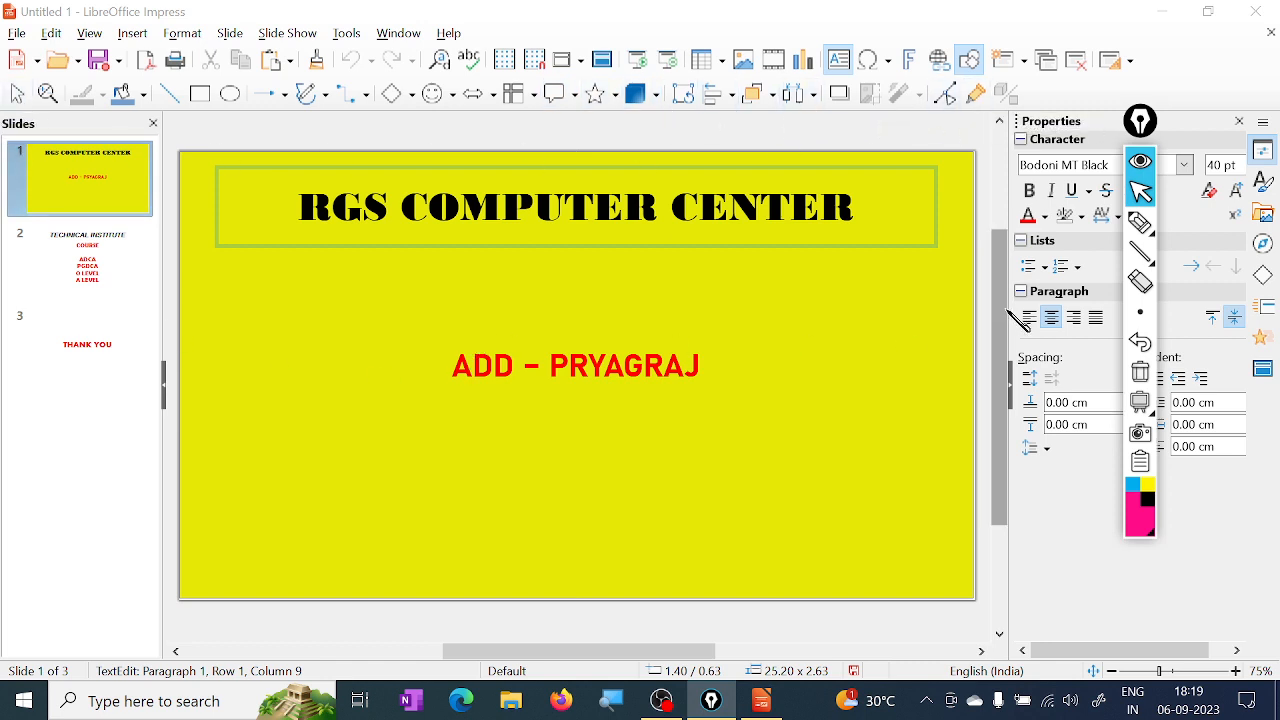
mouse_move(1140, 225)
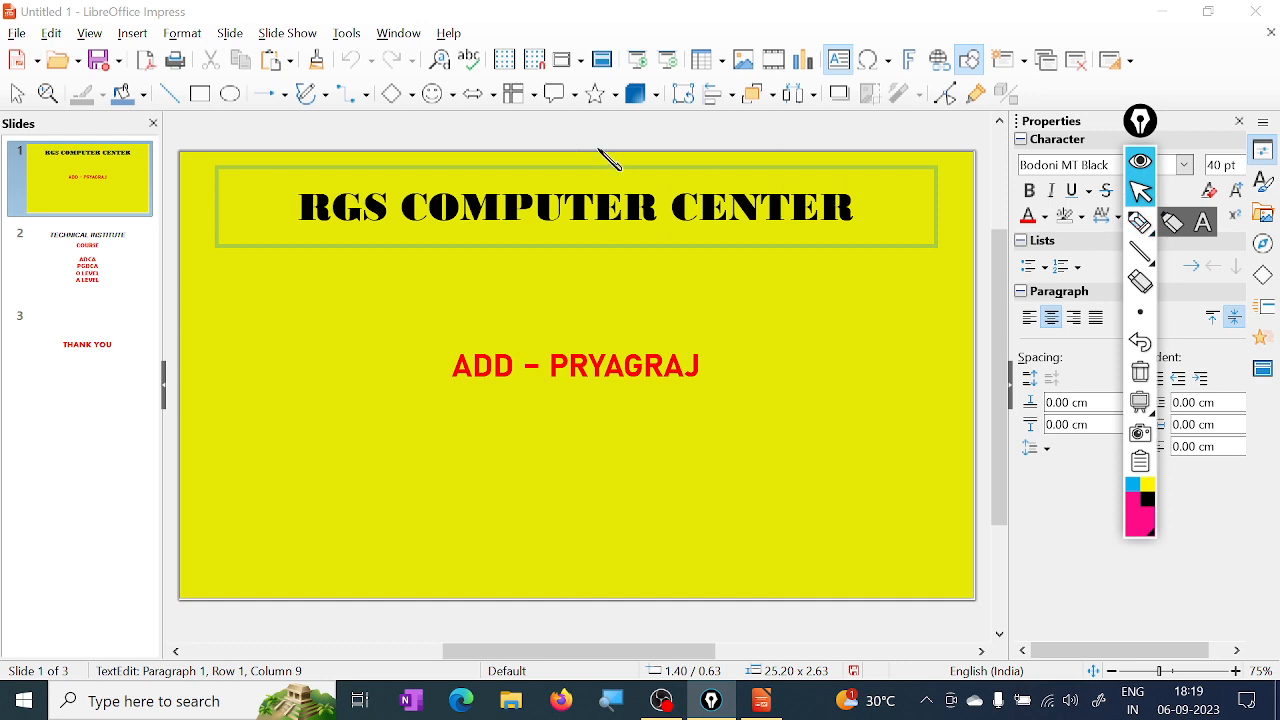
left_click(569, 98)
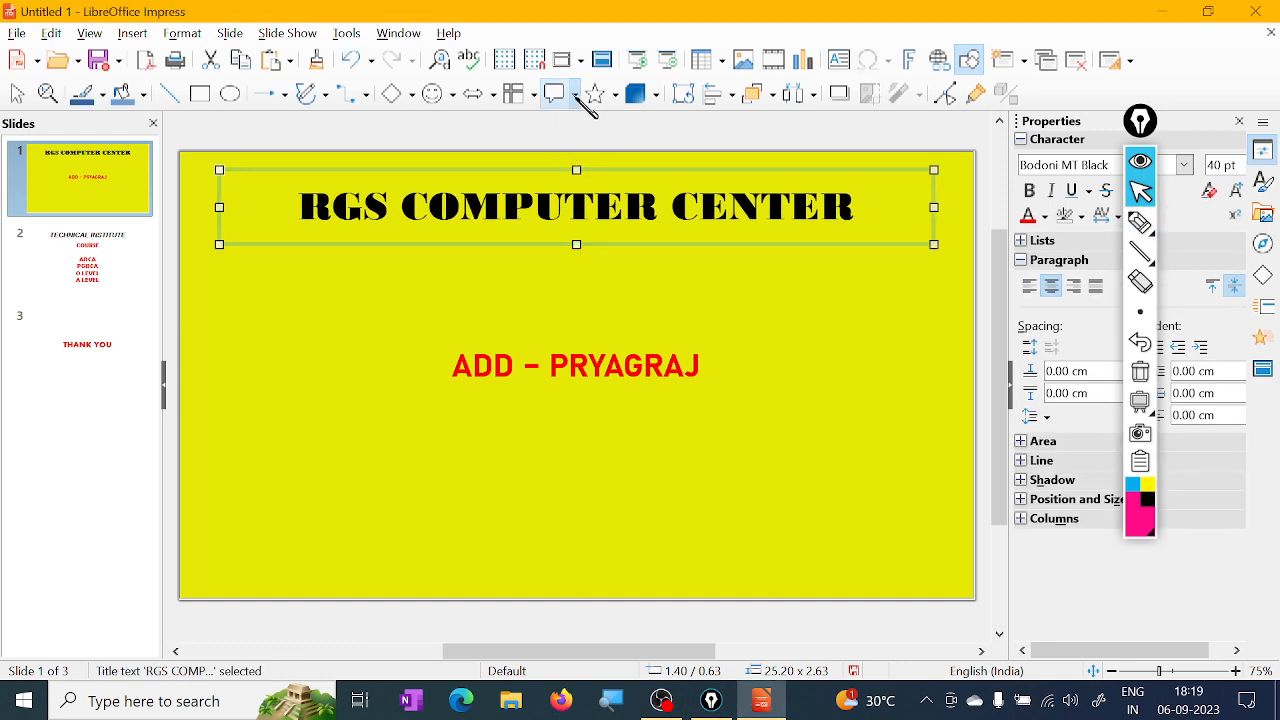
left_click(576, 97)
left_click(617, 97)
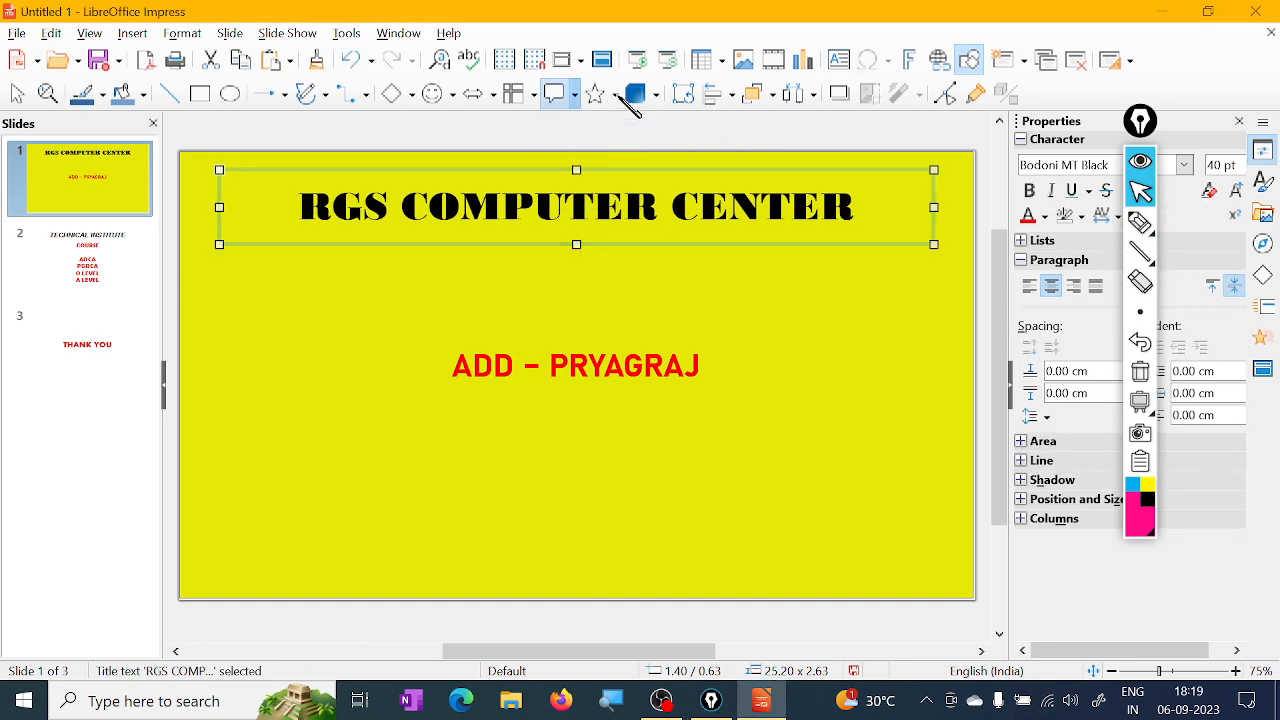
left_click(615, 94)
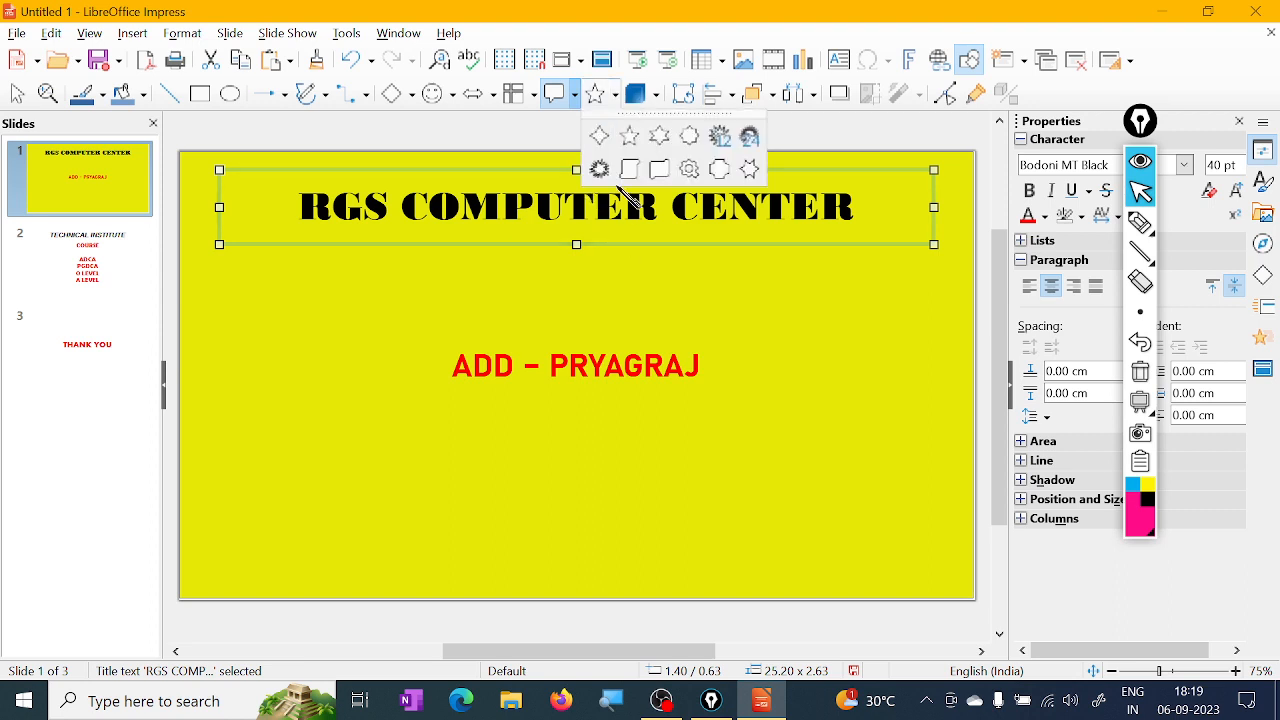
left_click(659, 134)
left_click_drag(264, 304, 392, 434)
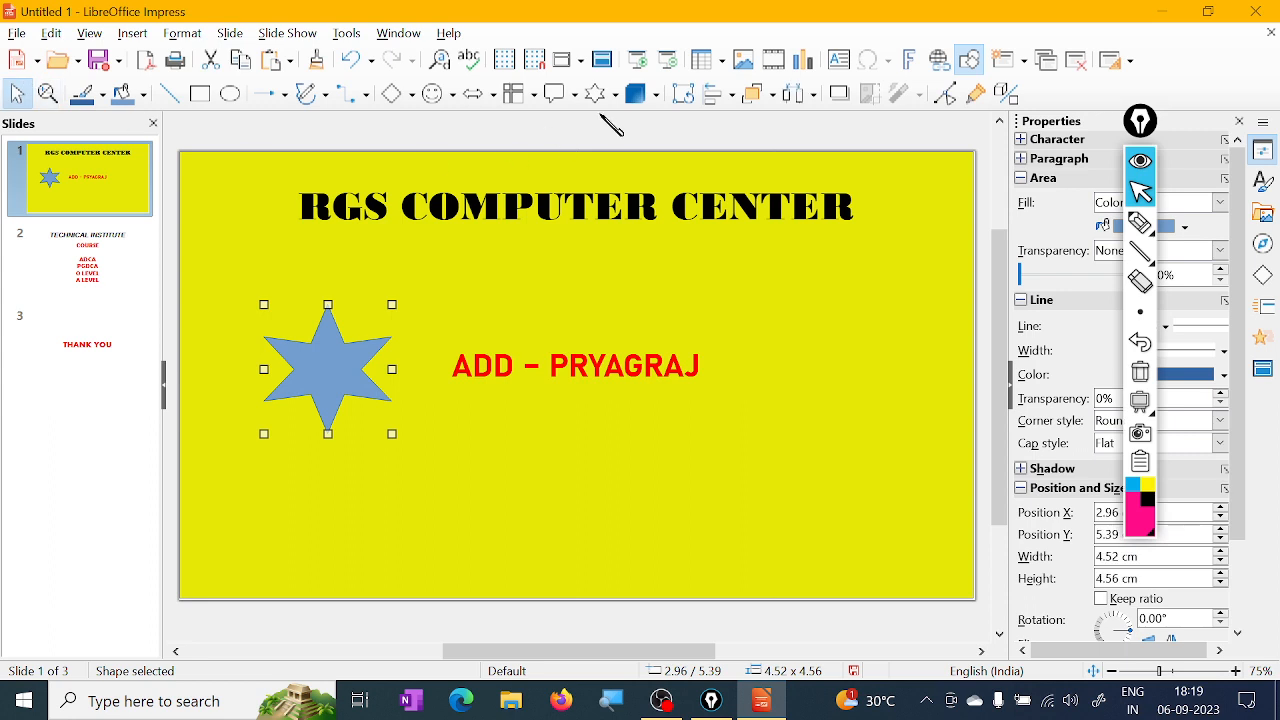
- Draw a 4-point star about 3.6 × 3.3 cm below the 6-point star on slide 1
left_click(615, 96)
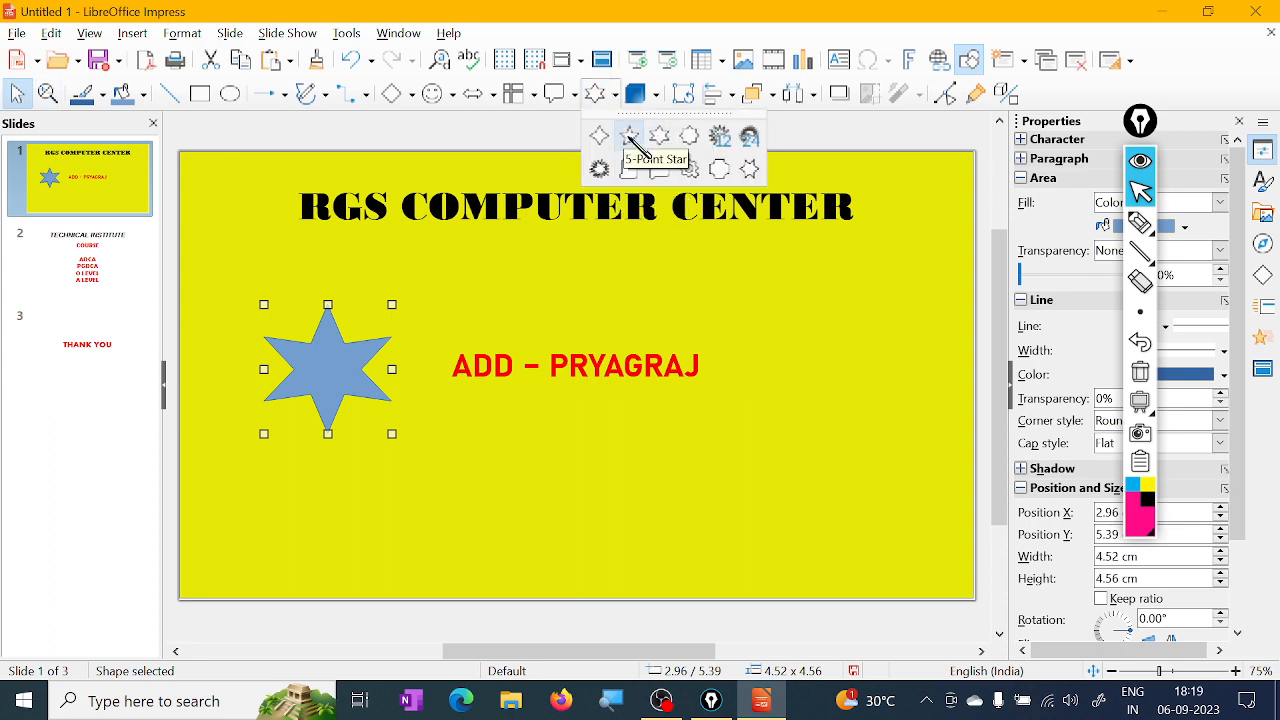
left_click(600, 137)
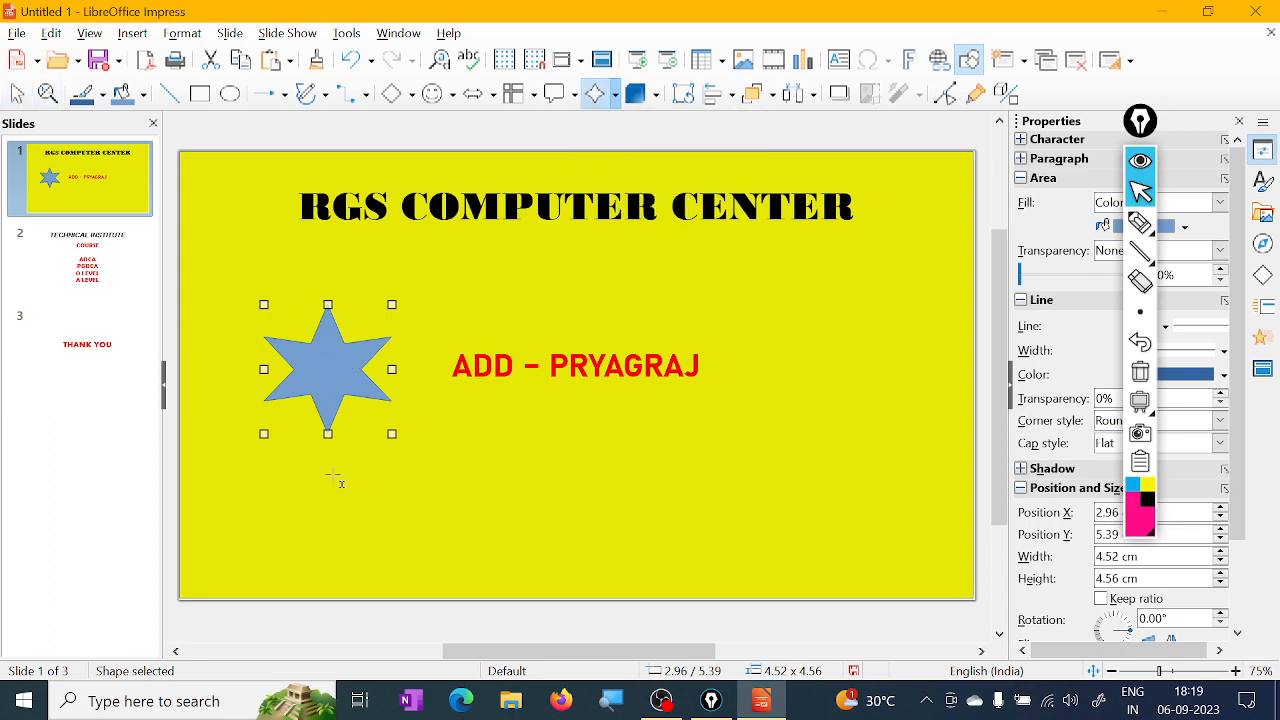
left_click_drag(268, 475, 368, 566)
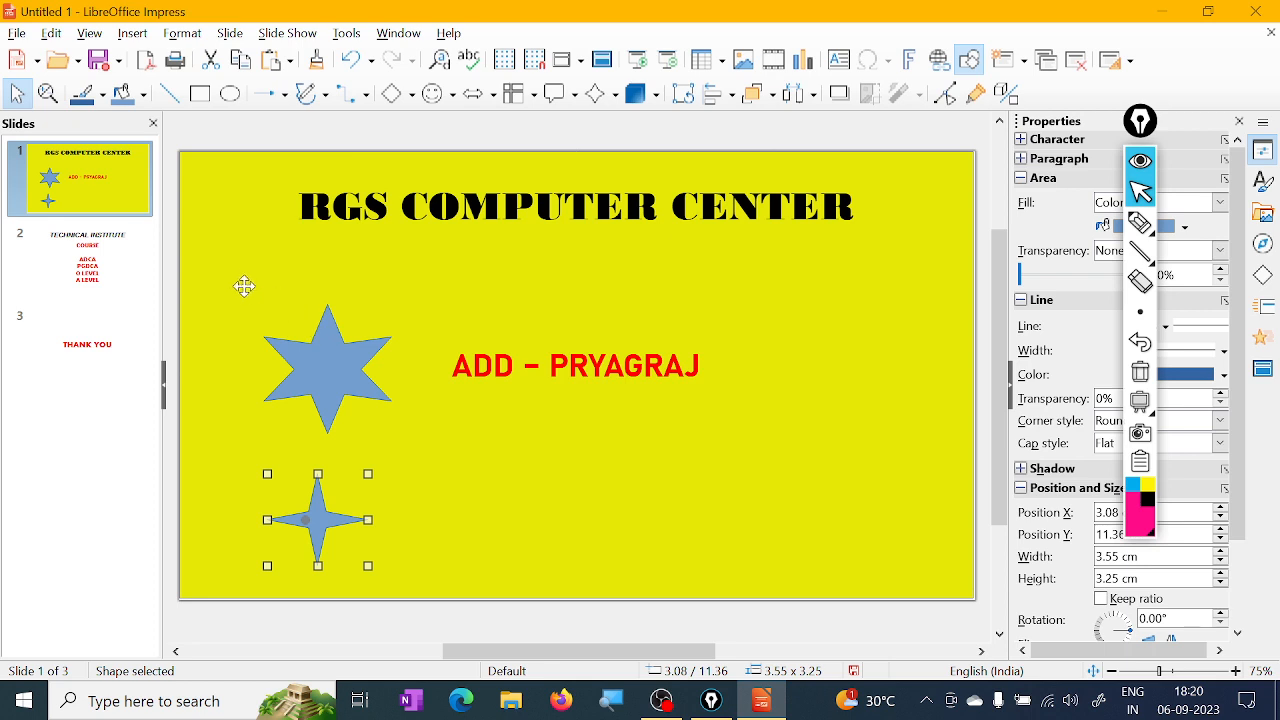
- Select the 6-point star and the 4-point star together
left_click(346, 376)
left_click(362, 565)
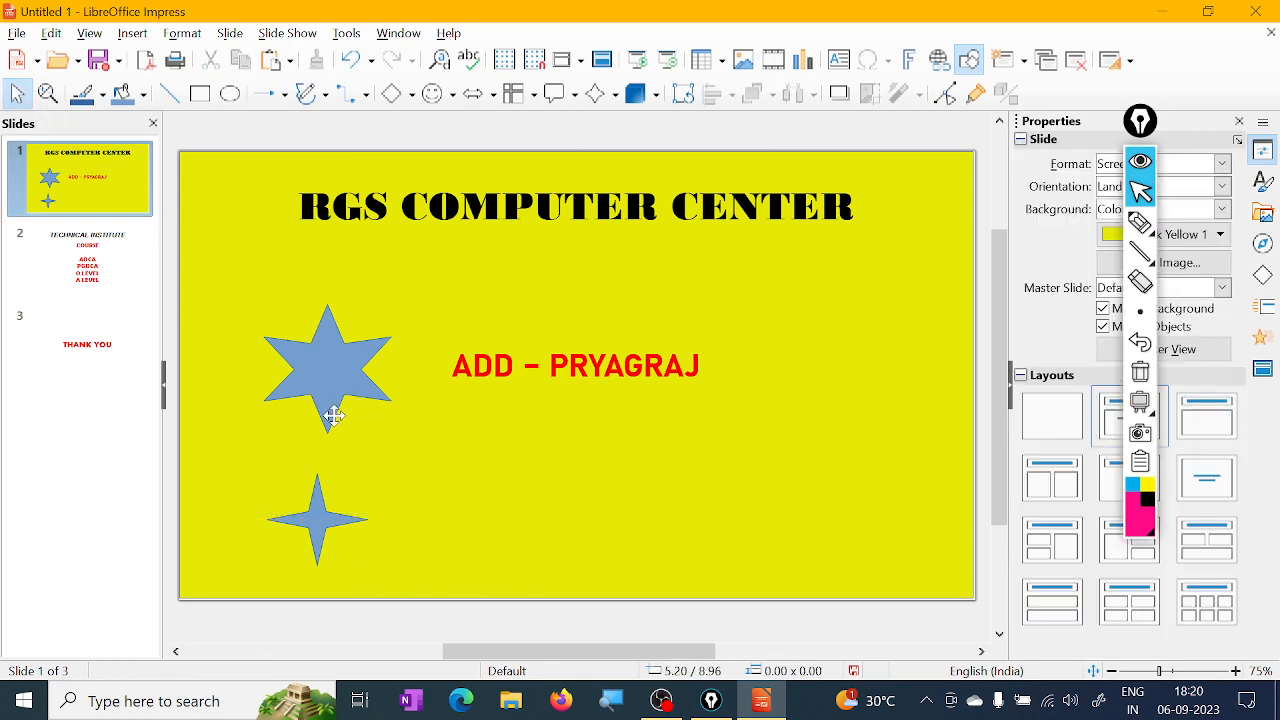
left_click(314, 516)
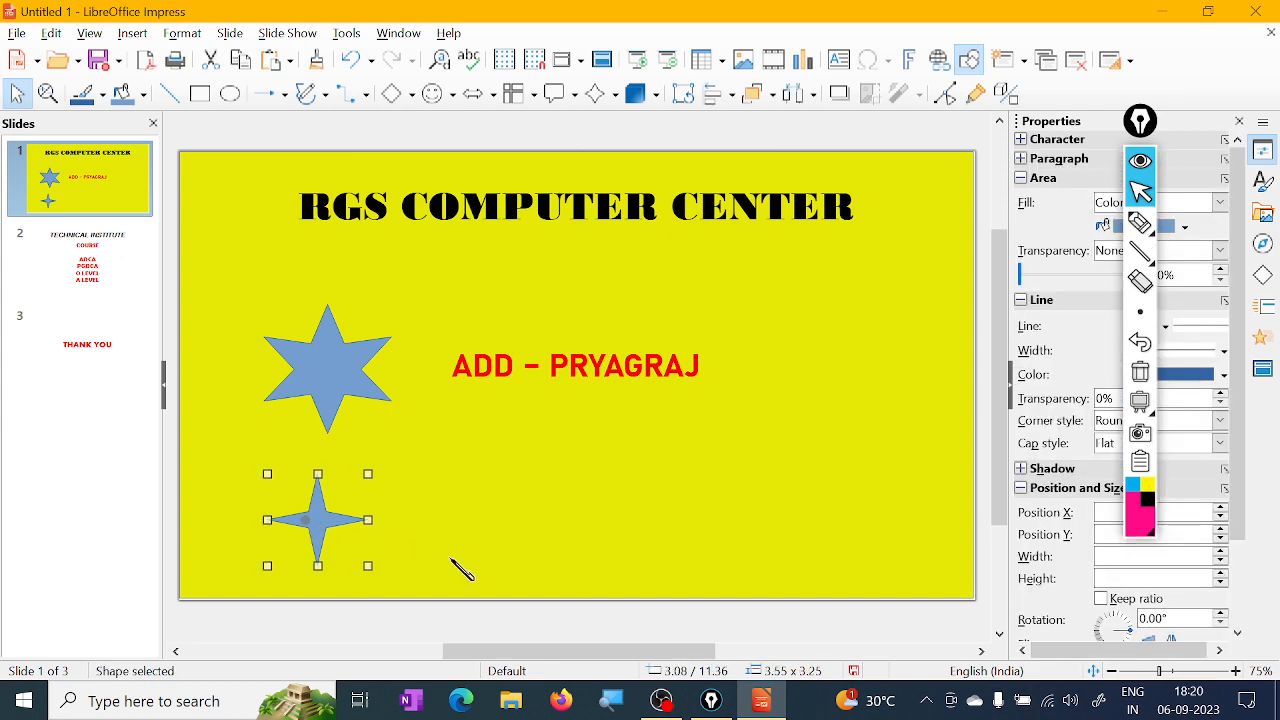
left_click(331, 374)
left_click(334, 521, "shift")
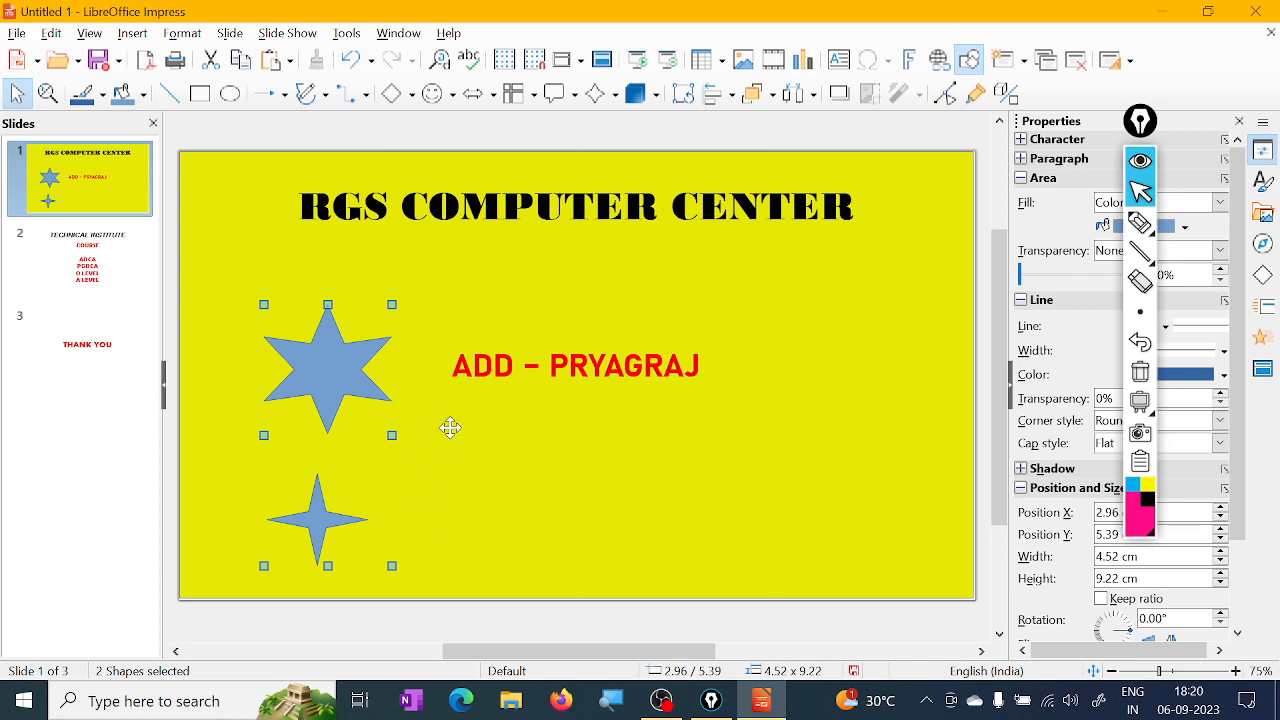
- Activate the zoom tool, magnify slide 1 in several increments, and fit the whole slide in the window again
left_click(51, 100)
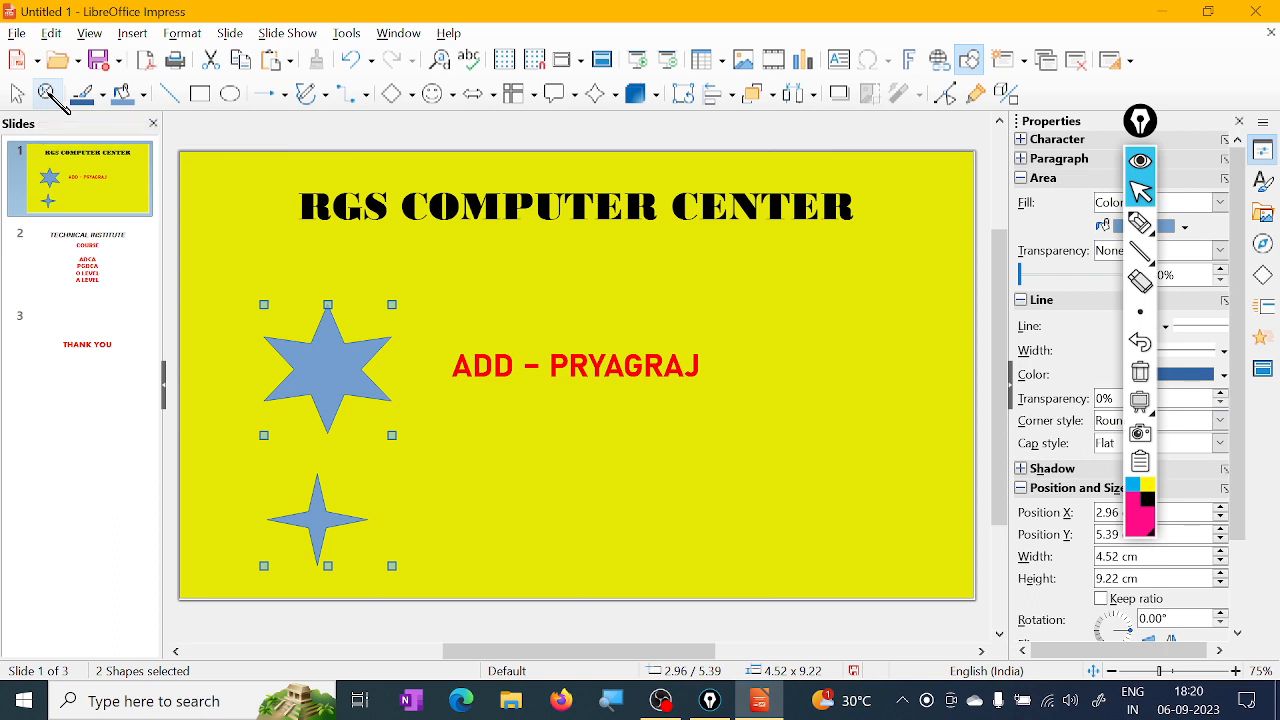
left_click(58, 97)
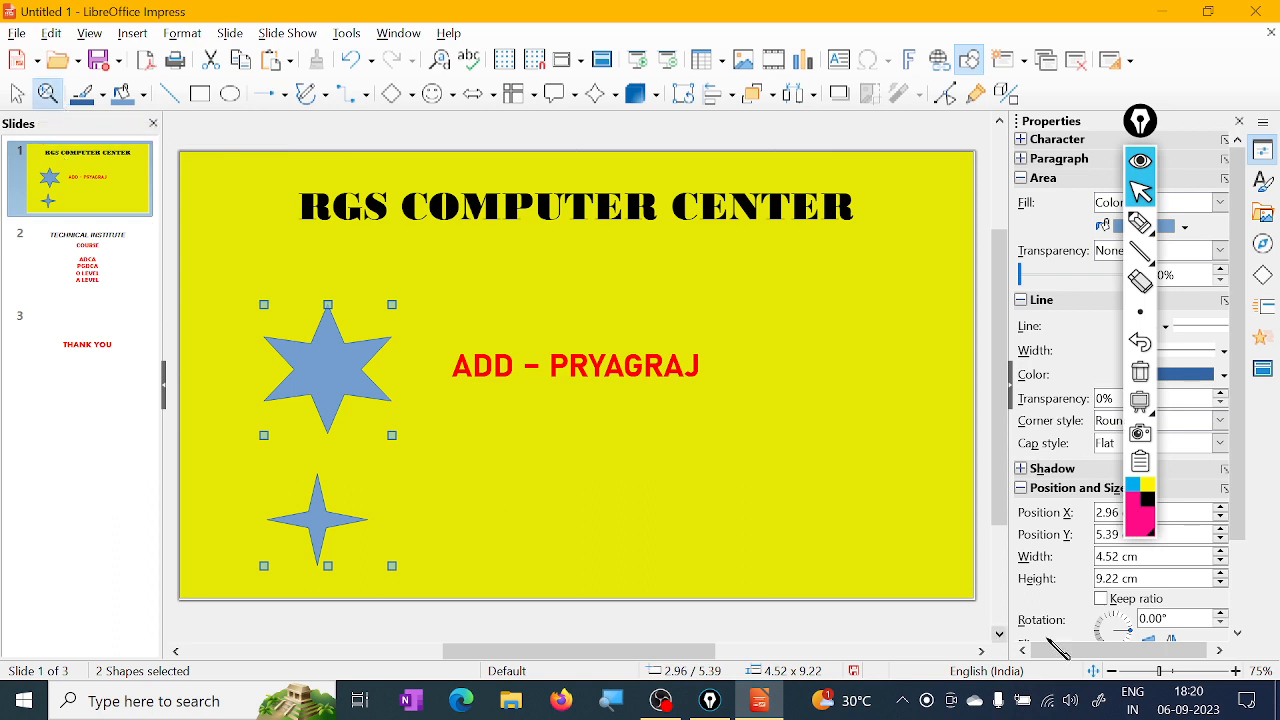
left_click(1238, 671)
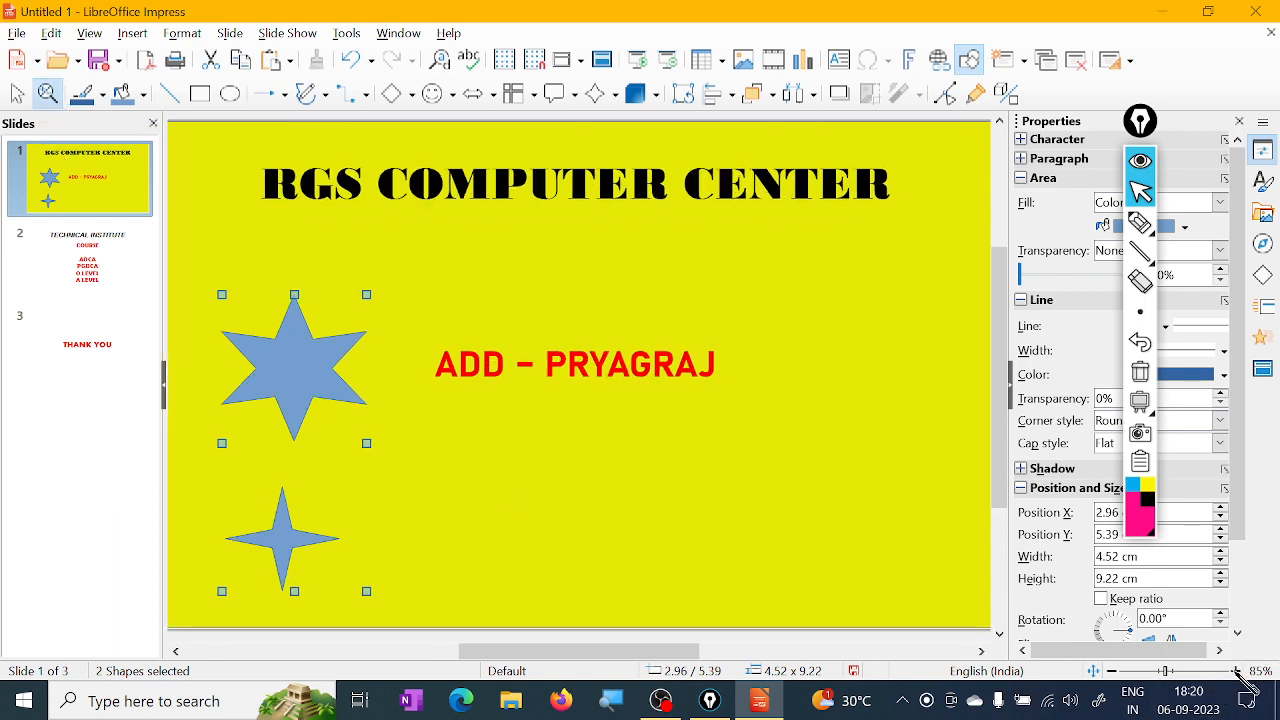
left_click(1238, 671)
left_click(1238, 671)
left_click(1238, 671)
left_click(1238, 671)
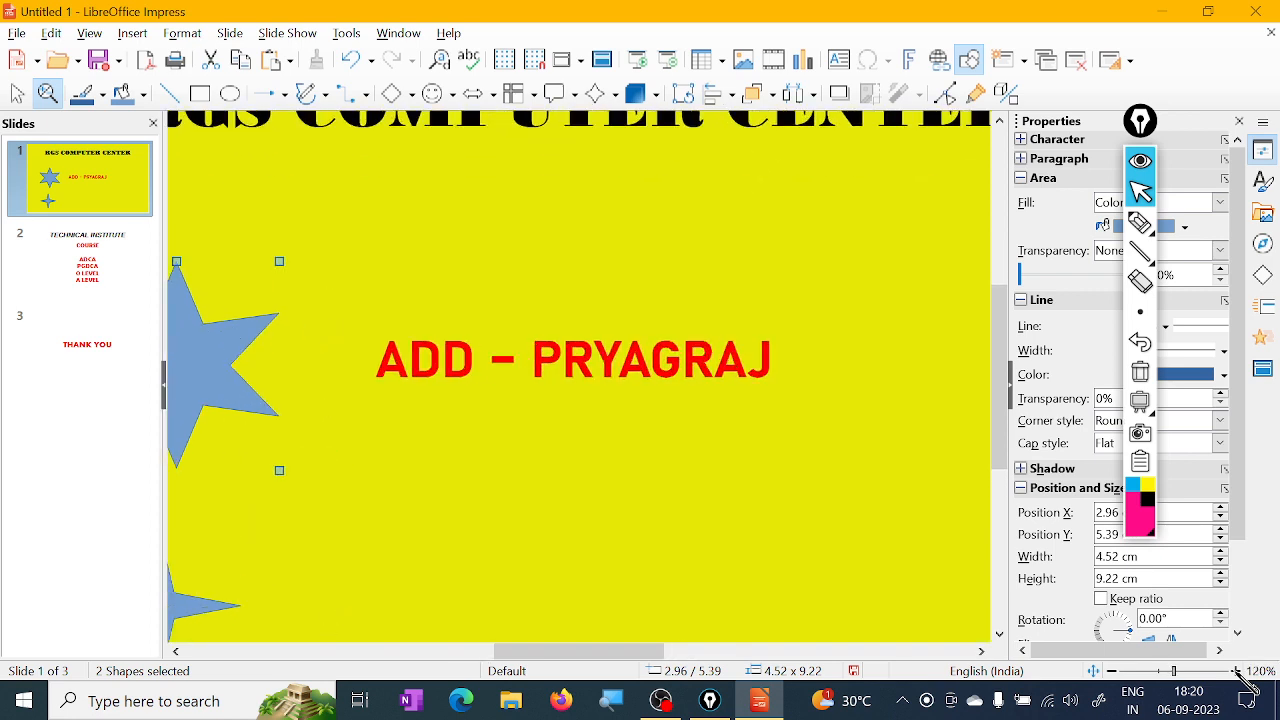
left_click(1095, 672)
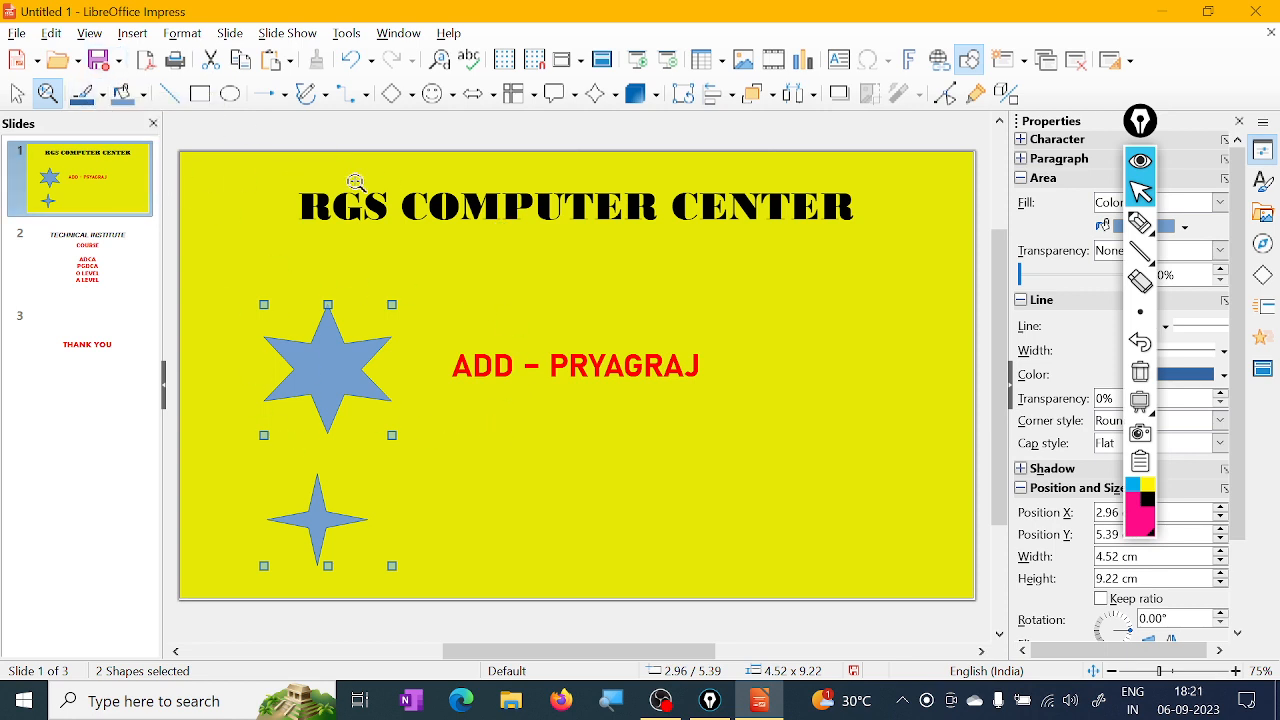
- Zoom in on the 6-point star to 190%, then fit the whole slide in the window again
left_click(352, 376)
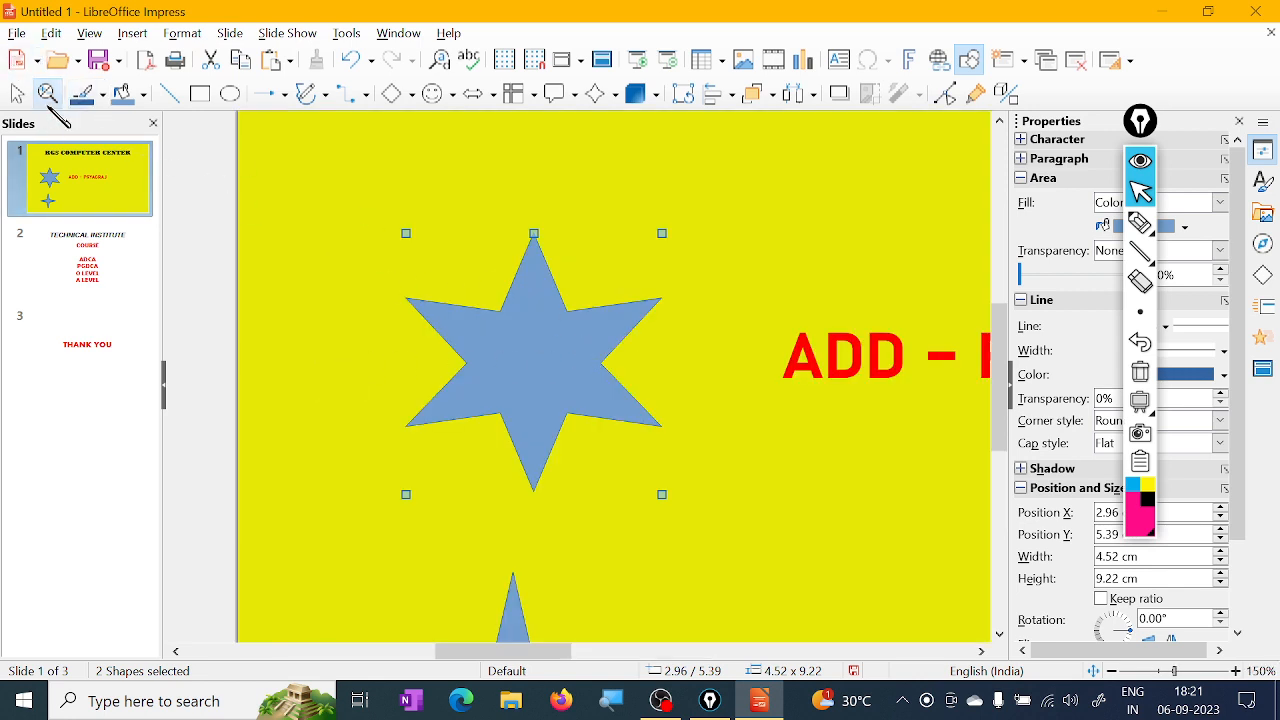
left_click(1237, 671)
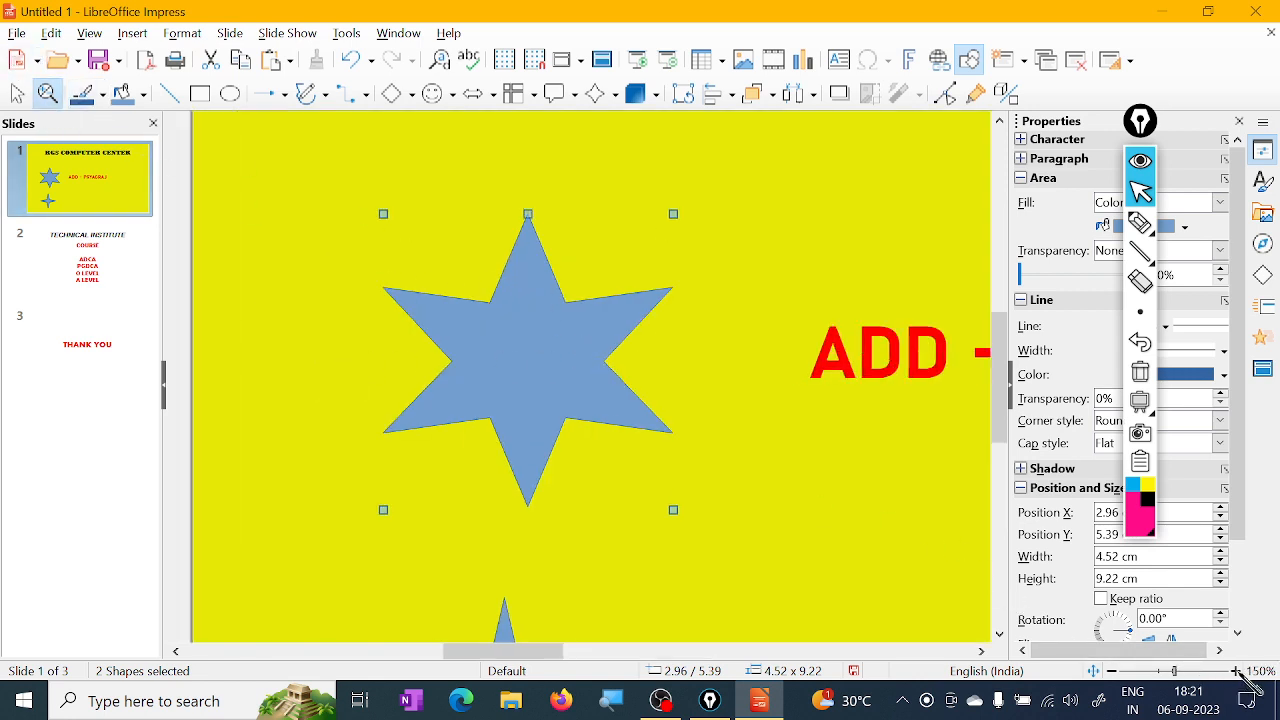
left_click(1237, 671)
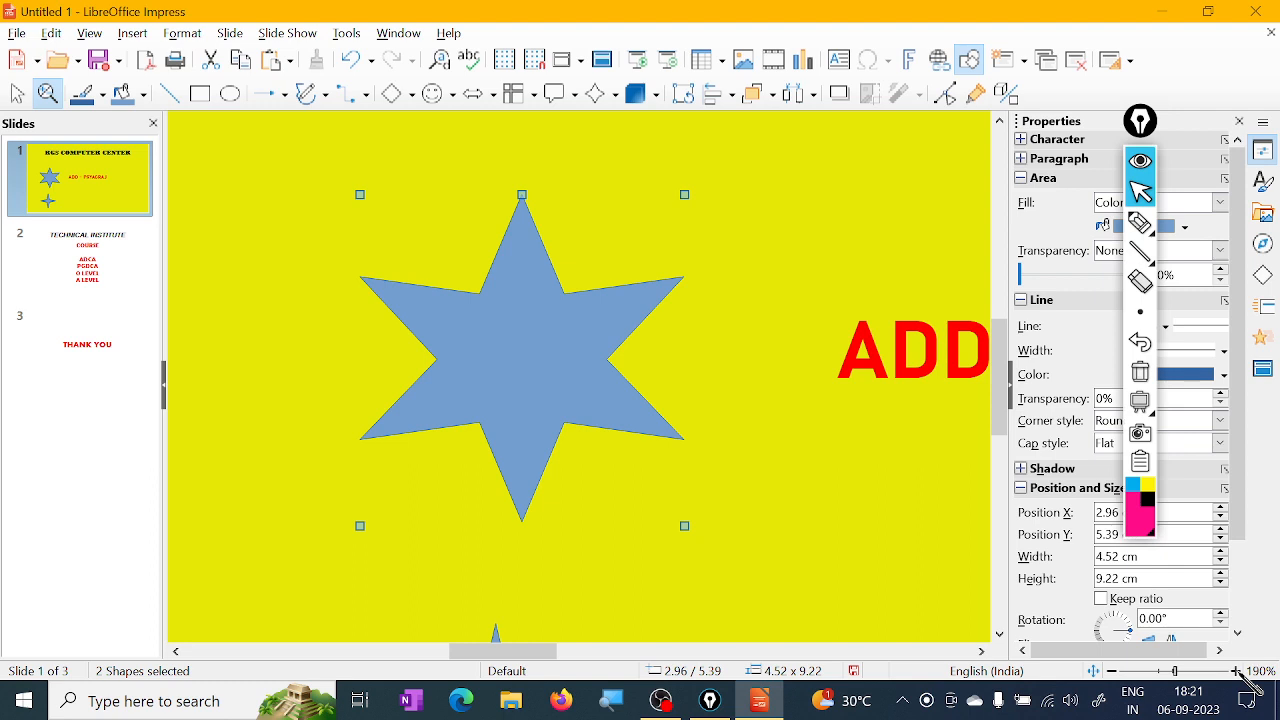
left_click(1097, 672)
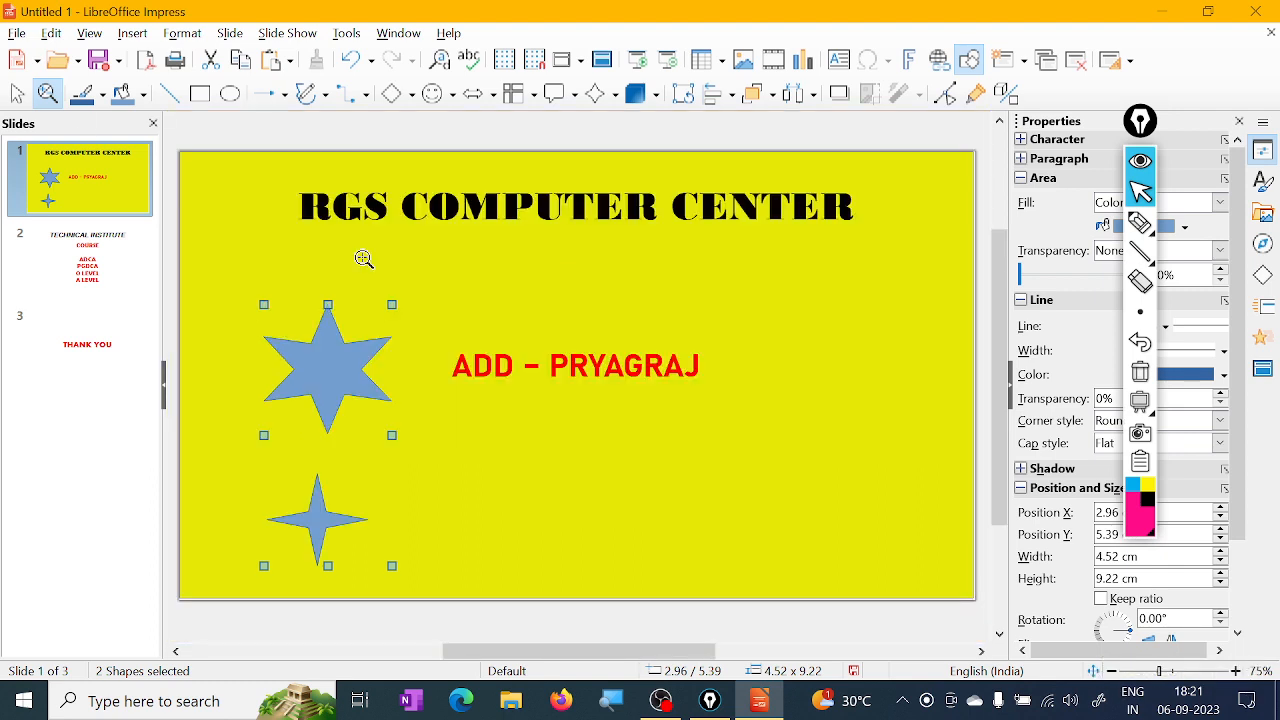
- Zoom in on the start of the RGS COMPUTER CENTER title to 300% and return to the full slide view
left_click(19, 94)
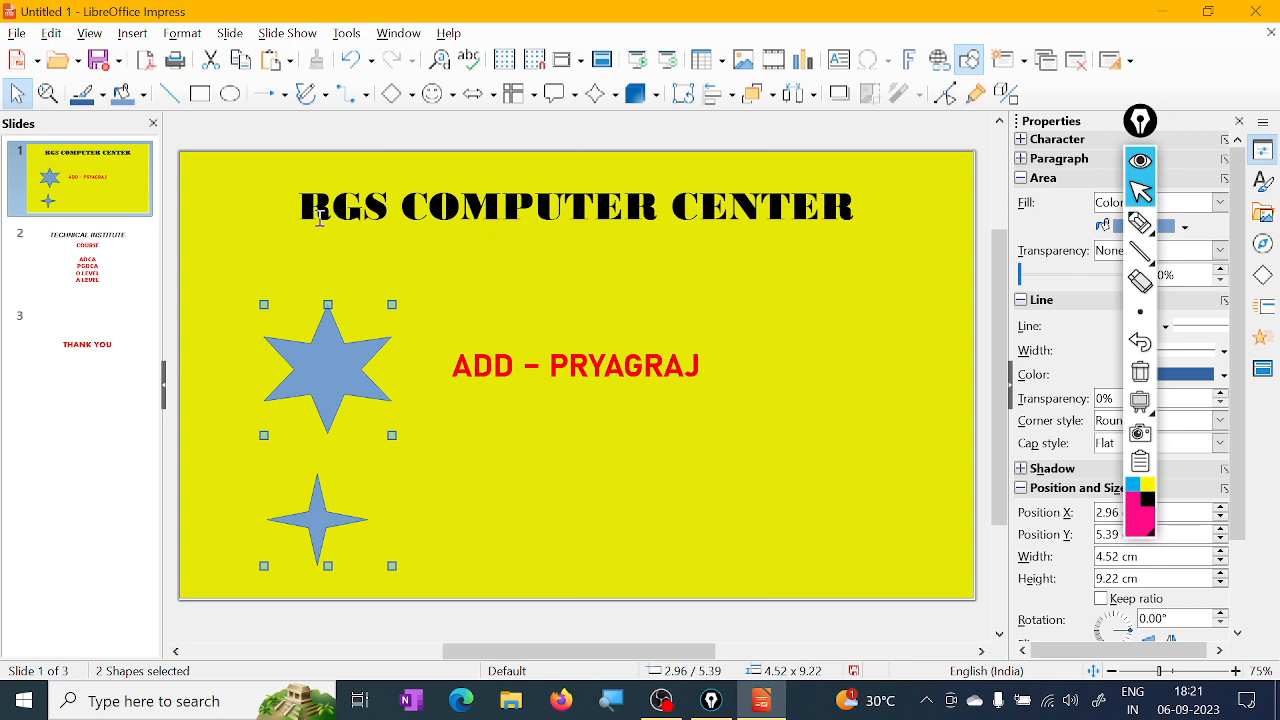
left_click(47, 93)
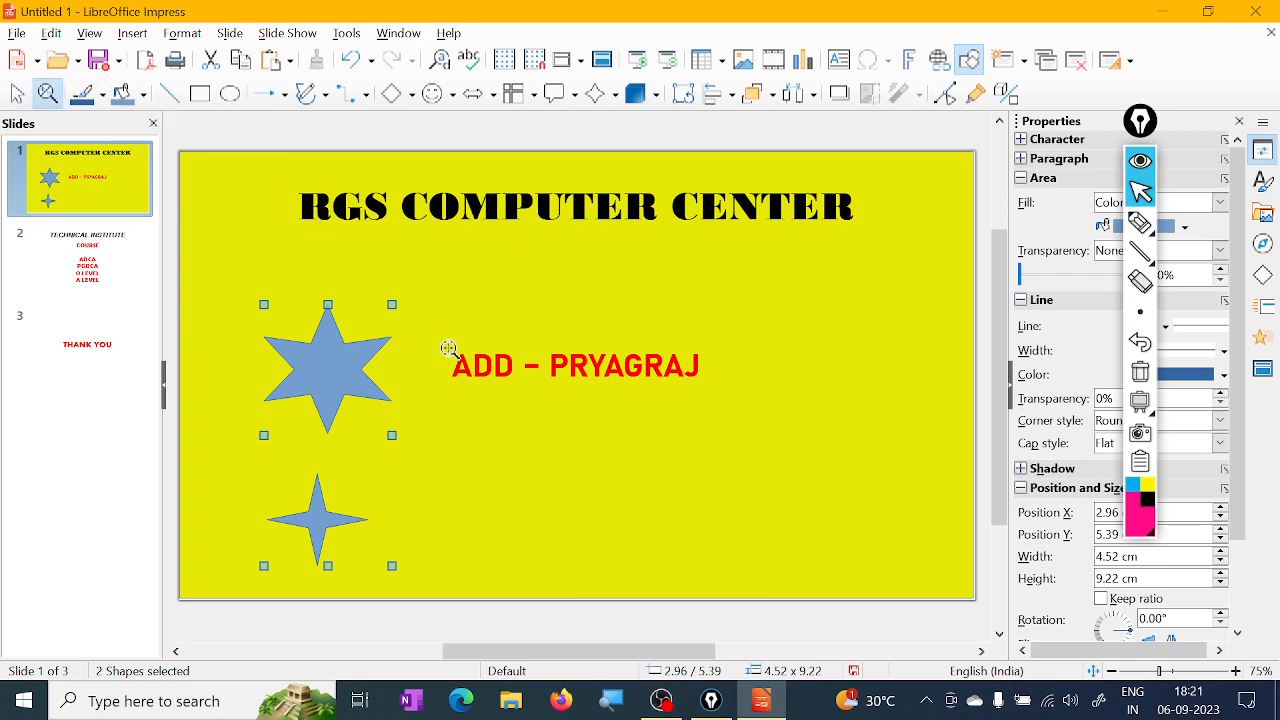
left_click(326, 214)
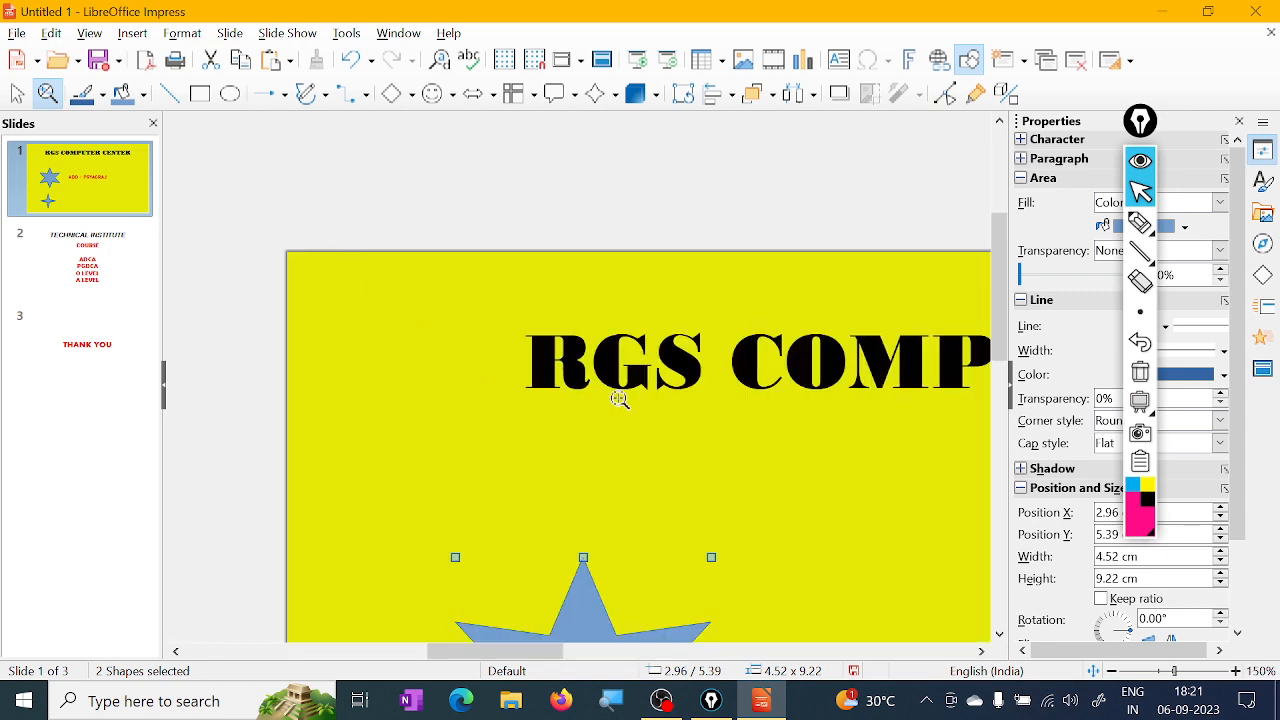
left_click(574, 375)
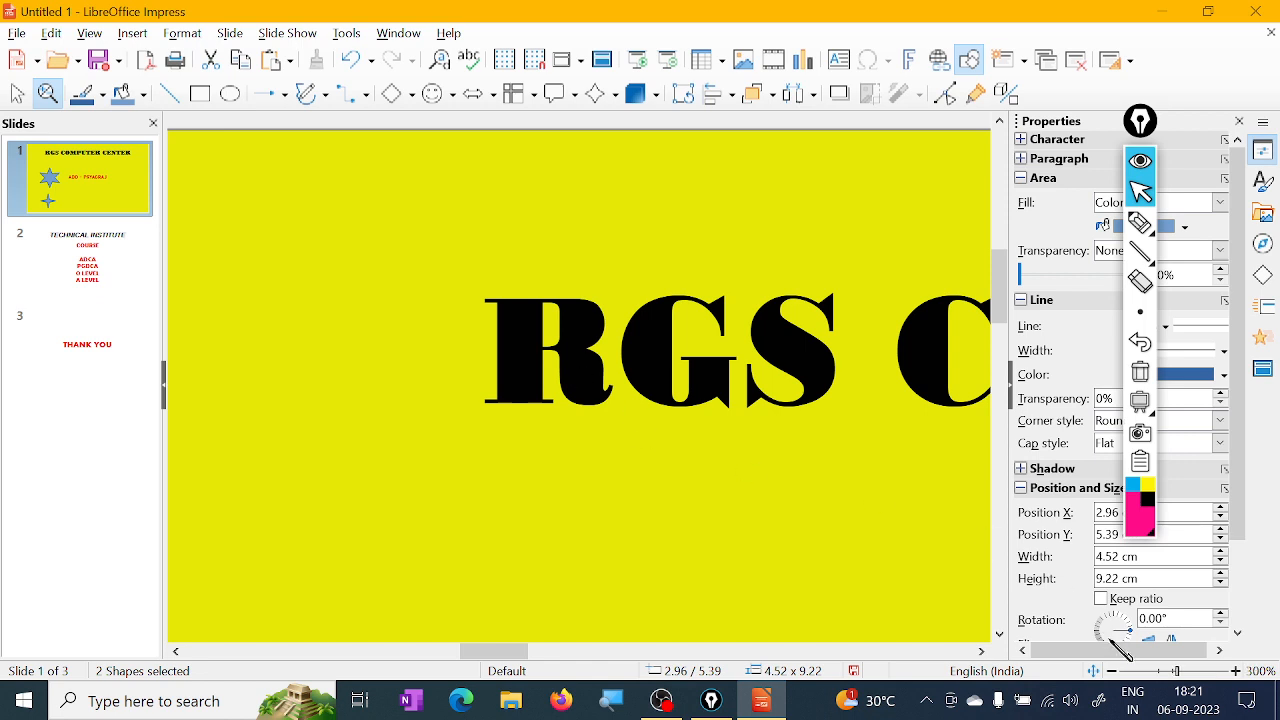
left_click(1095, 672)
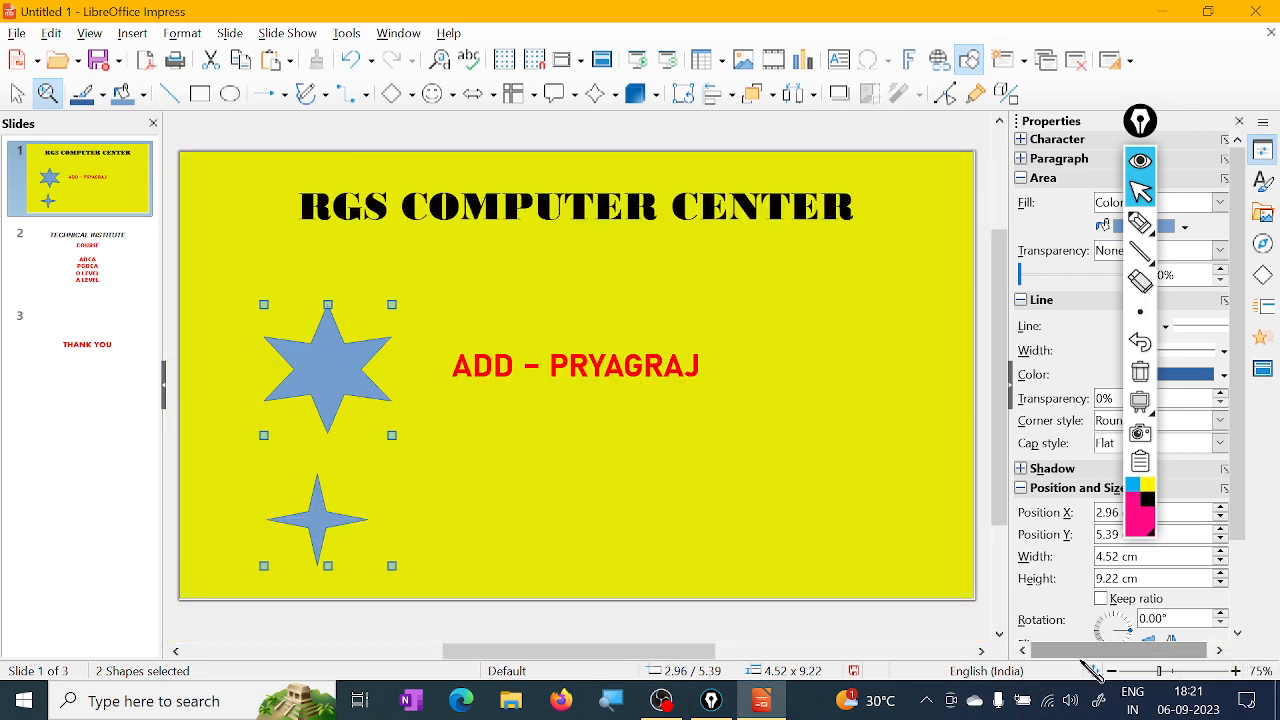
- Return to the selection tool and set the line color of both selected stars to the standard magenta-red
left_click(17, 93)
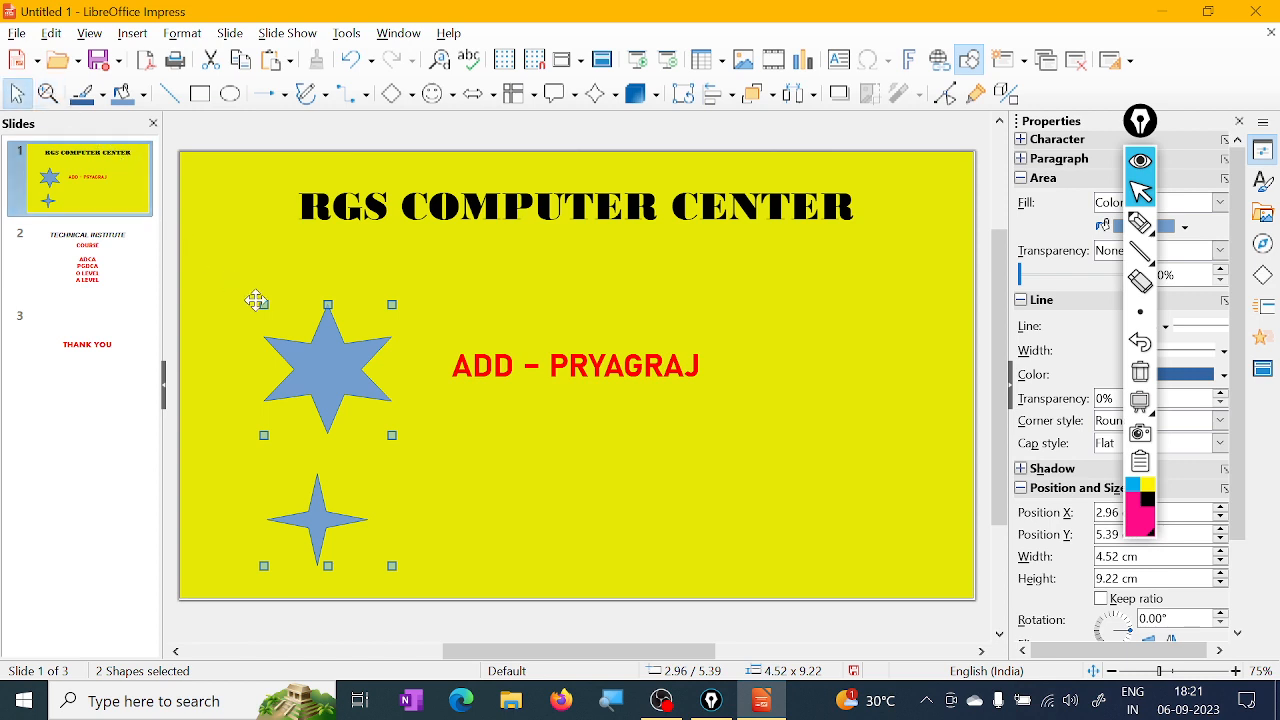
left_click(102, 94)
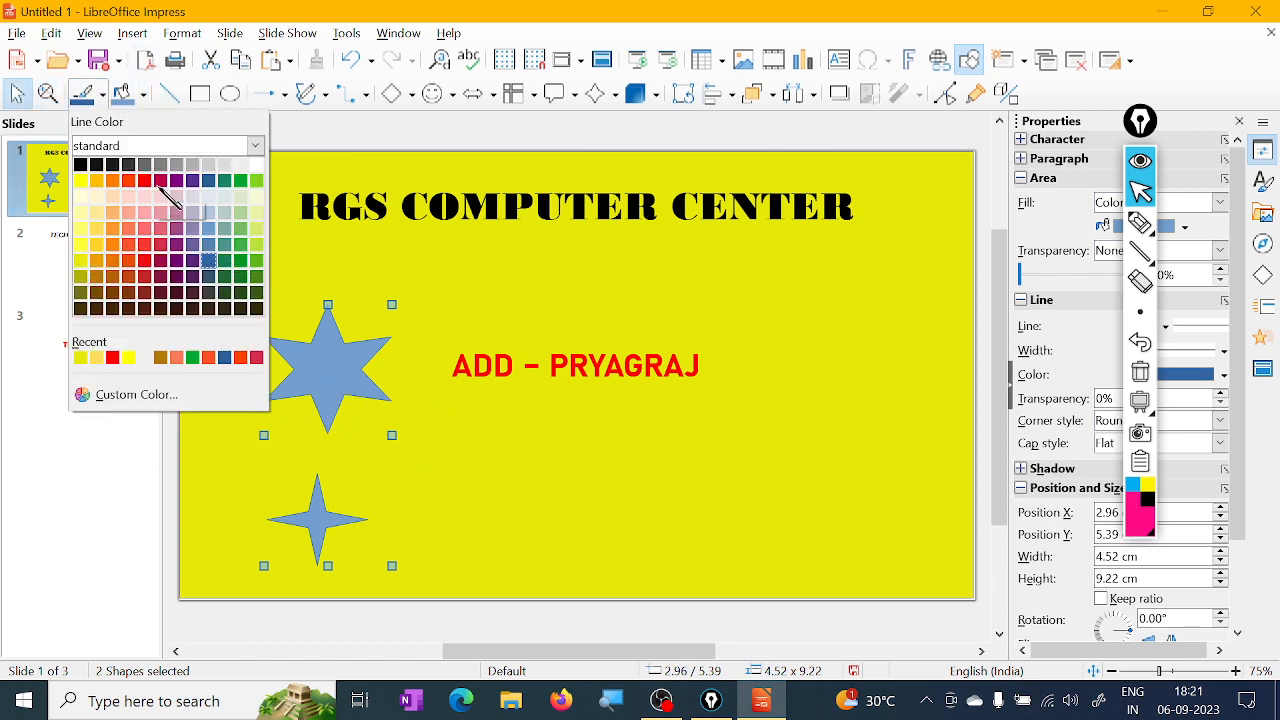
left_click(160, 180)
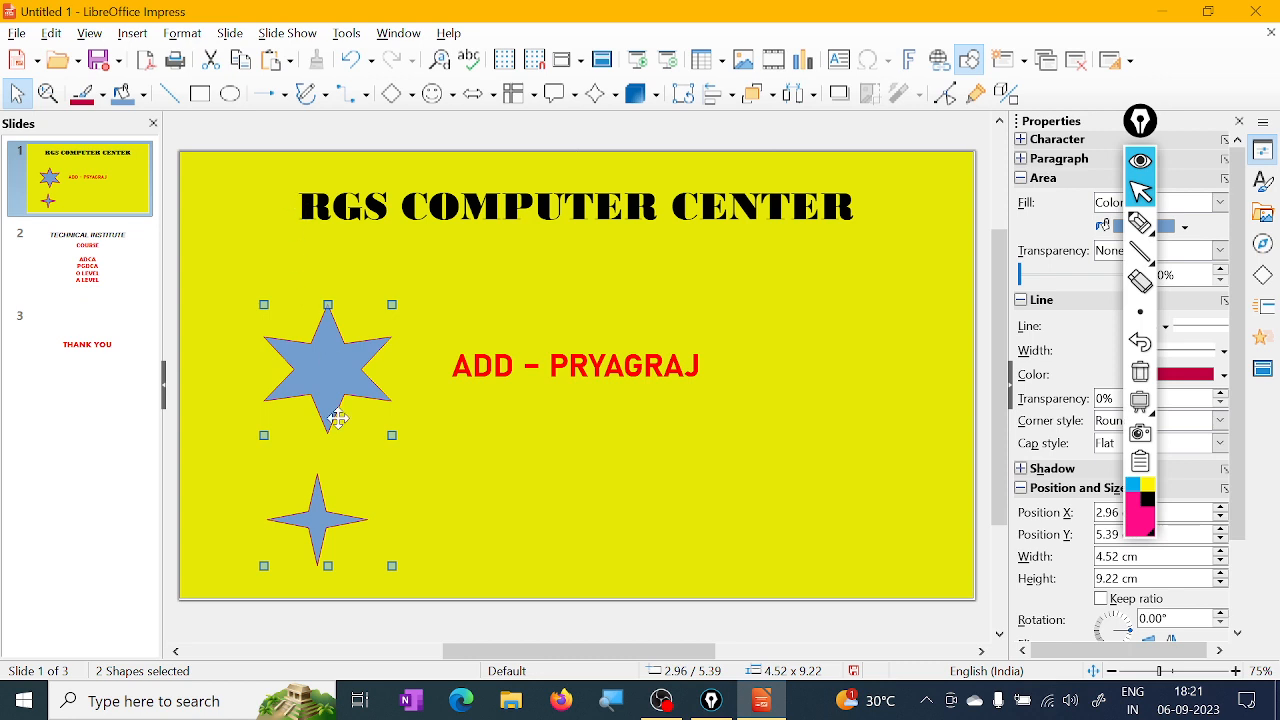
- Try a standard blue line color on both selected stars and replace it with Black
left_click(47, 93)
left_click(321, 360)
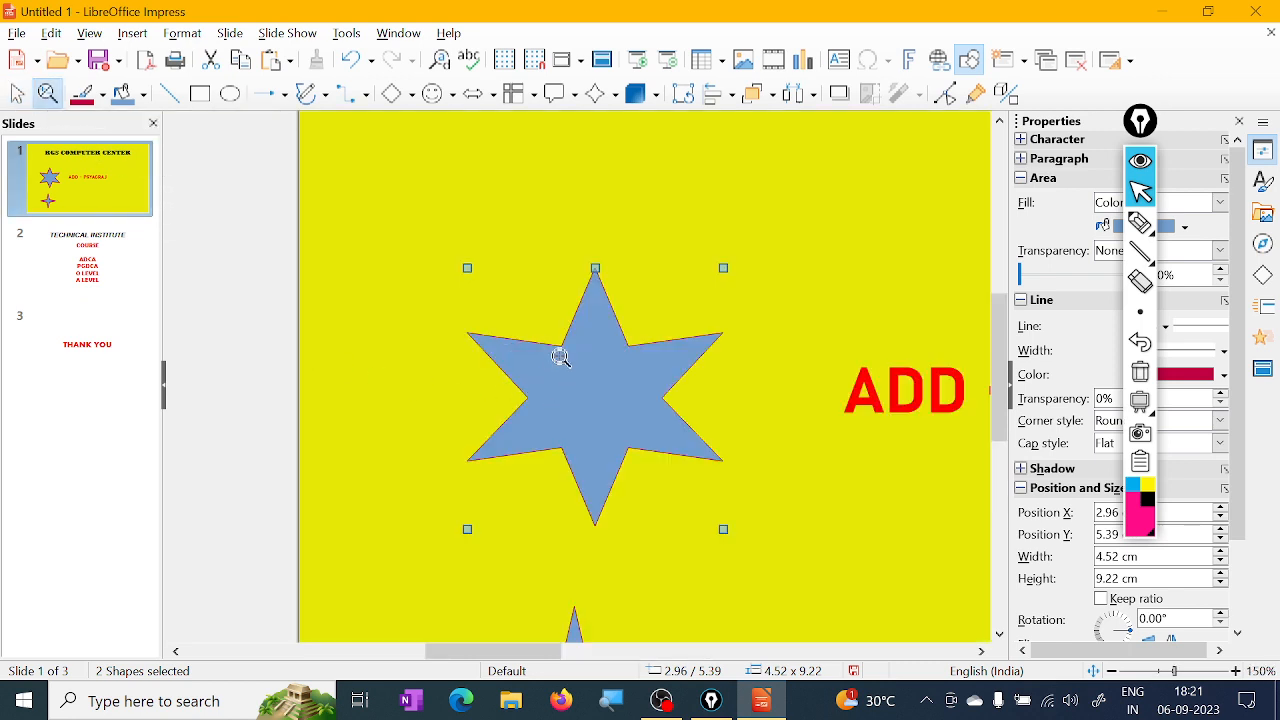
left_click(102, 94)
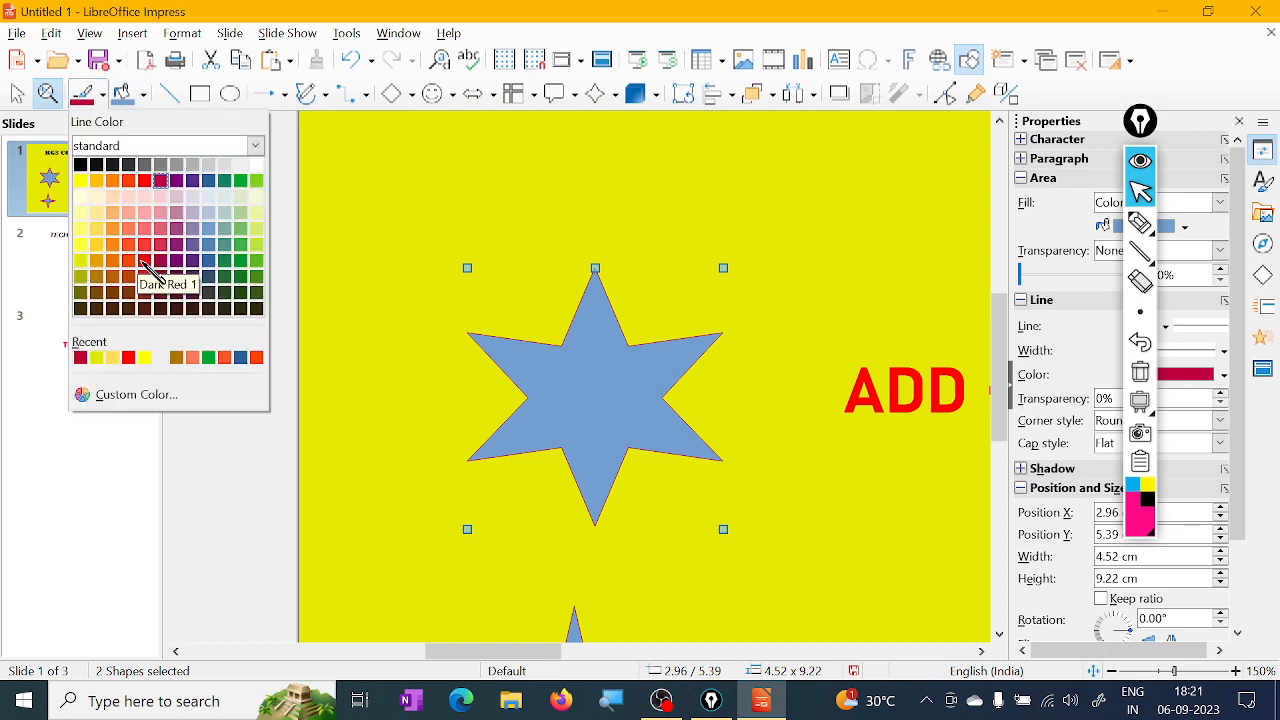
left_click(209, 181)
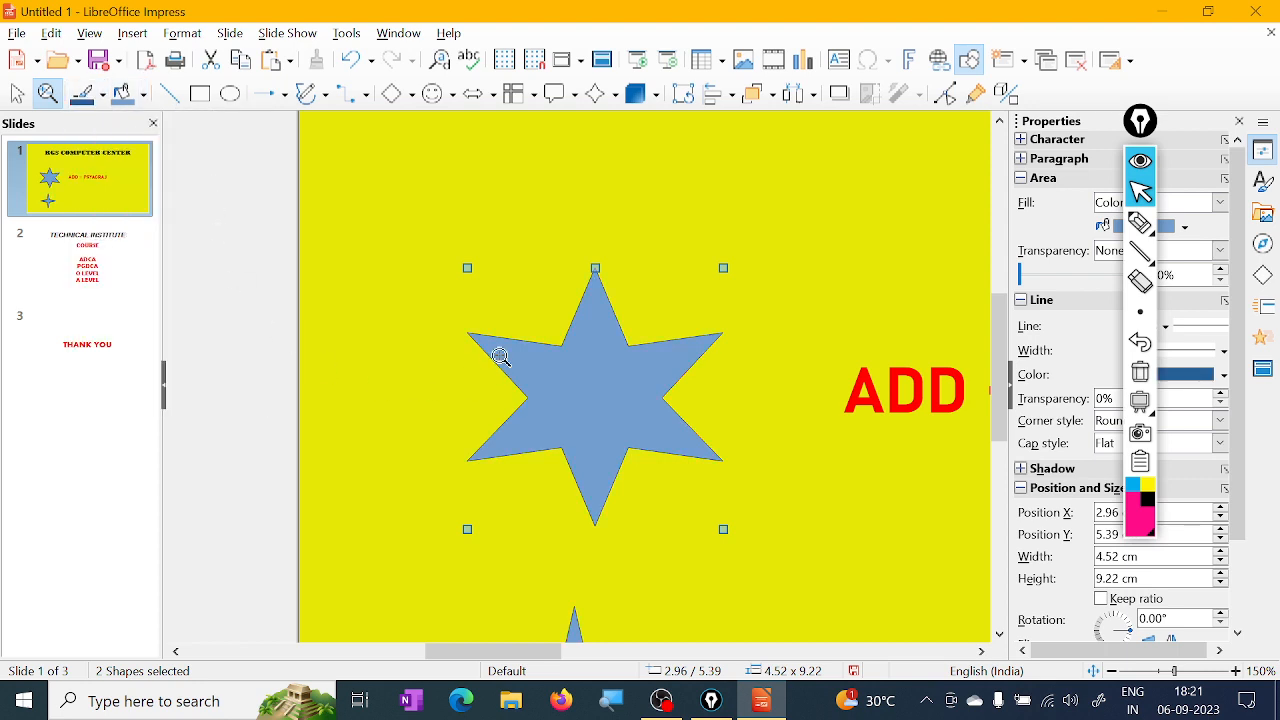
left_click(102, 94)
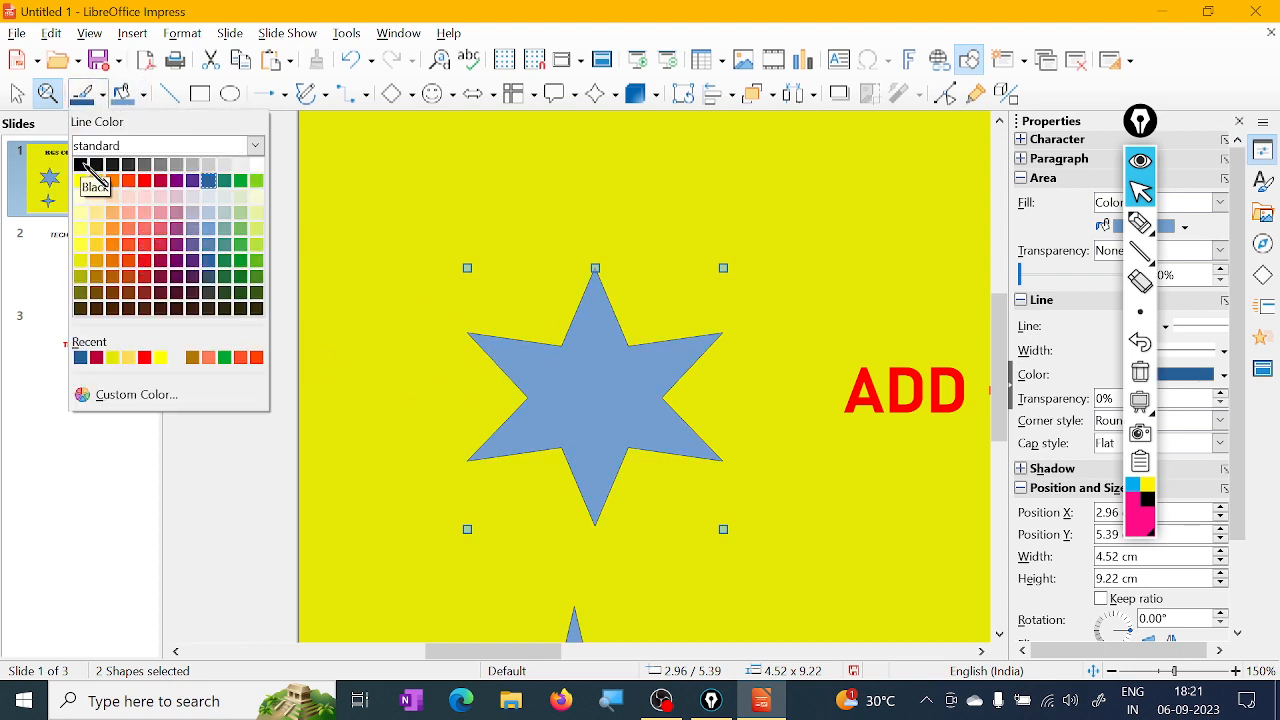
left_click(84, 165)
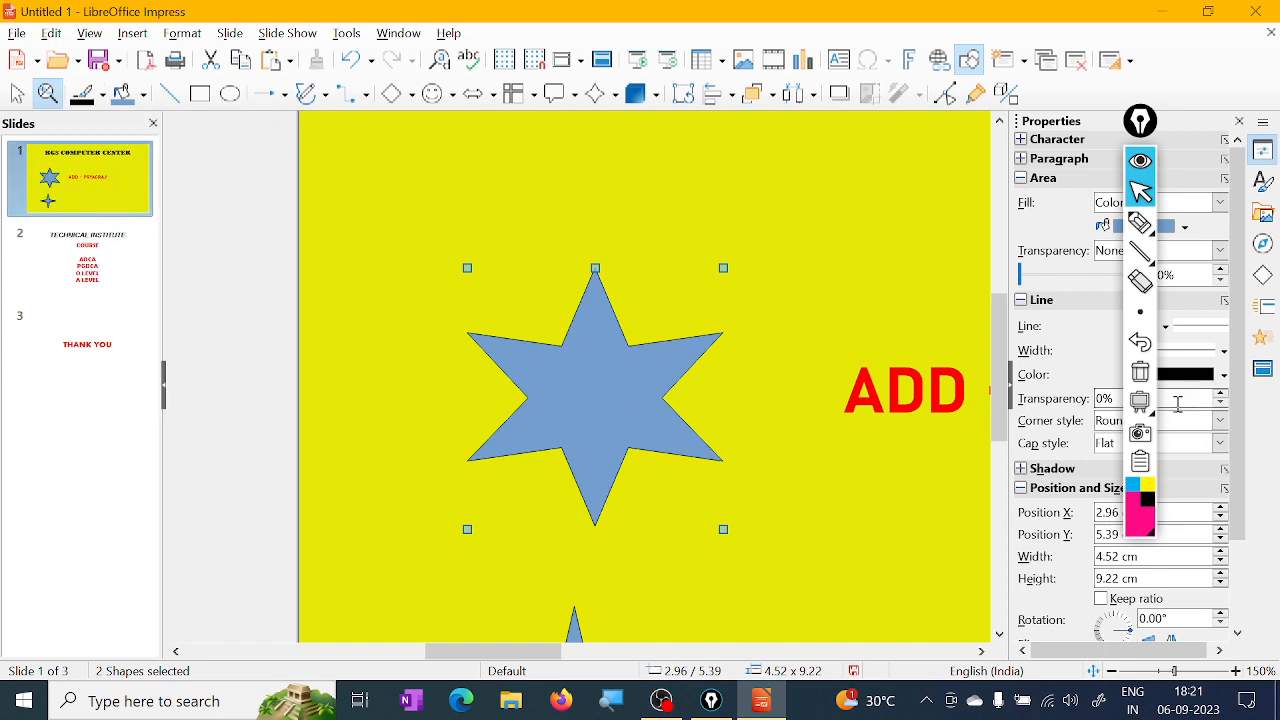
- Fill both selected stars with the standard orange-red color and change the fill to Red
left_click(143, 94)
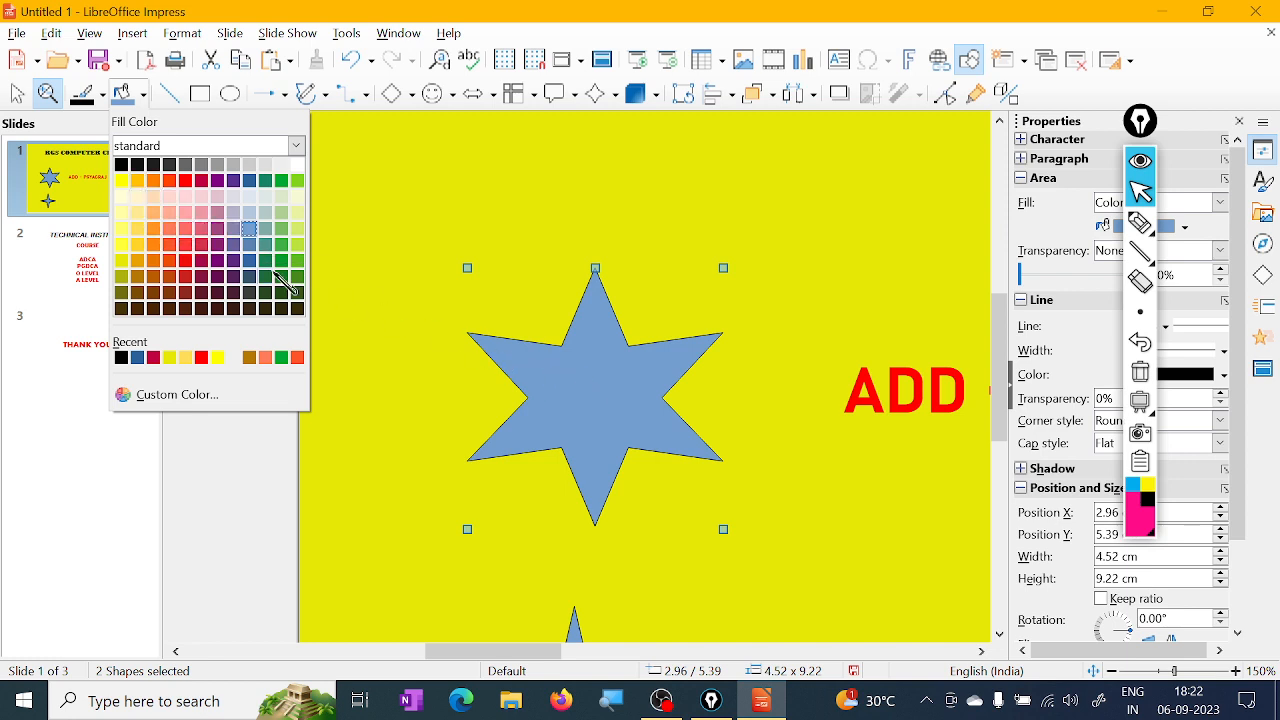
left_click(168, 181)
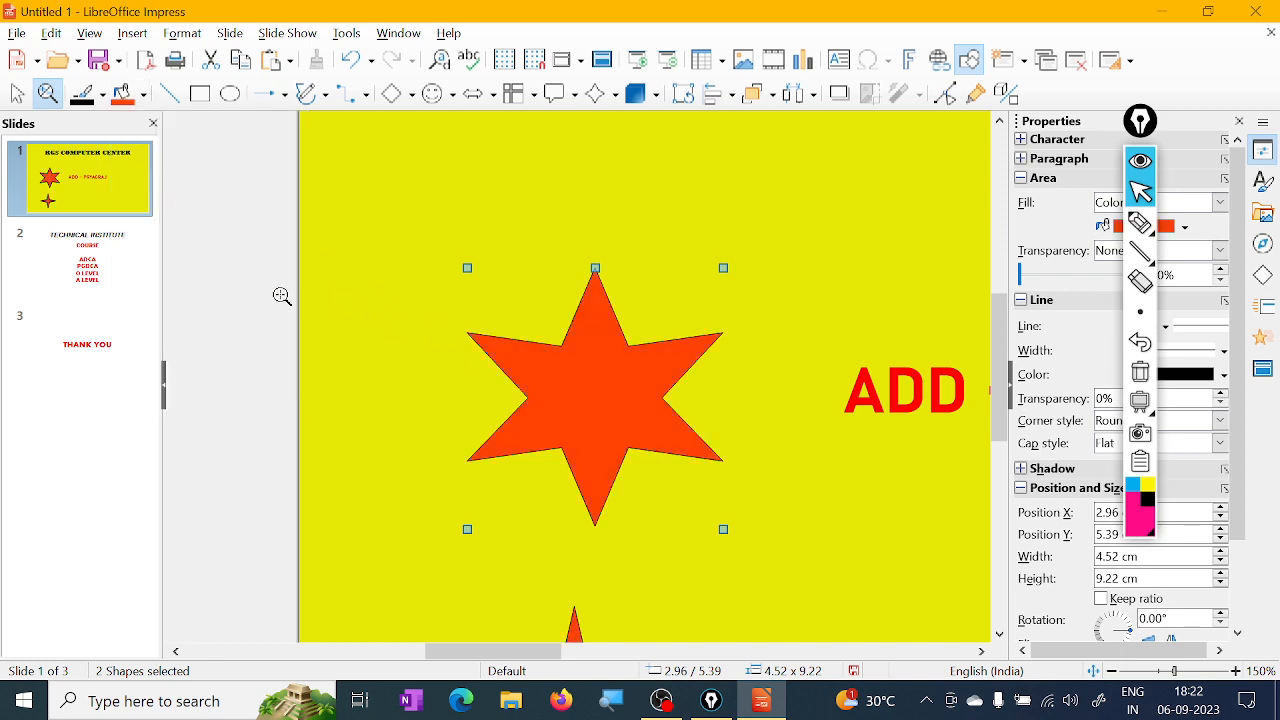
left_click(146, 95)
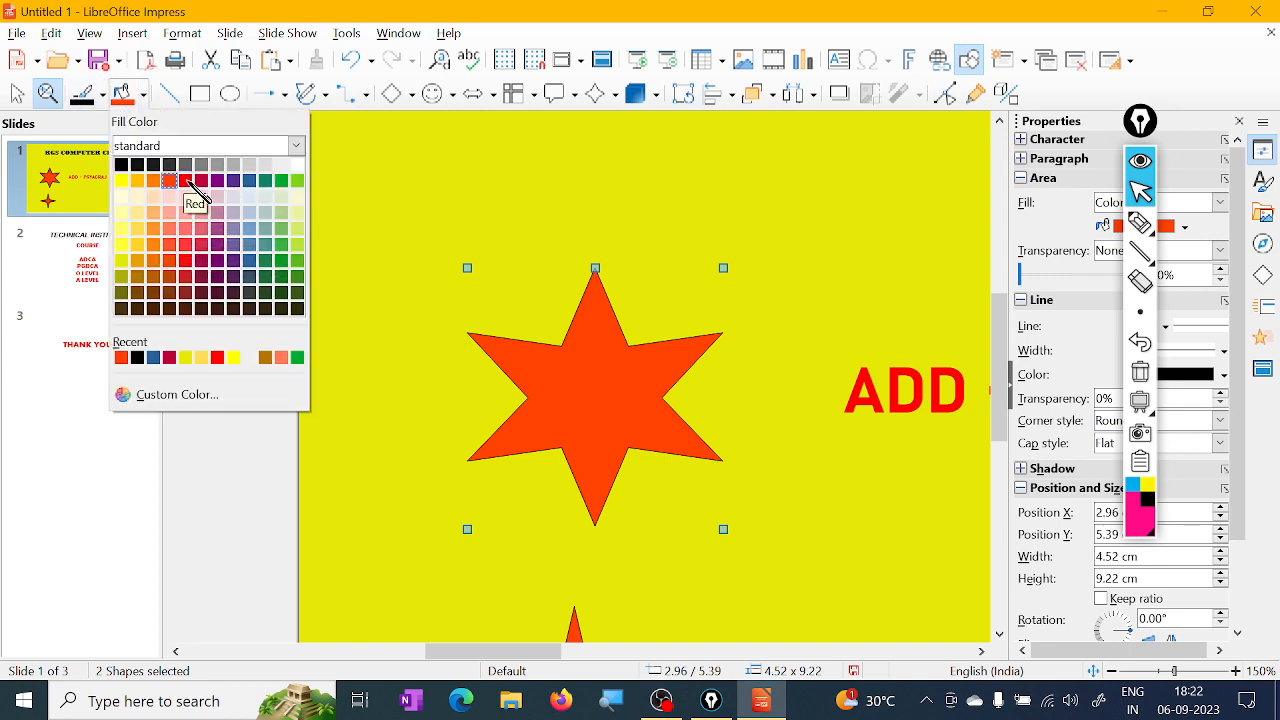
left_click(186, 181)
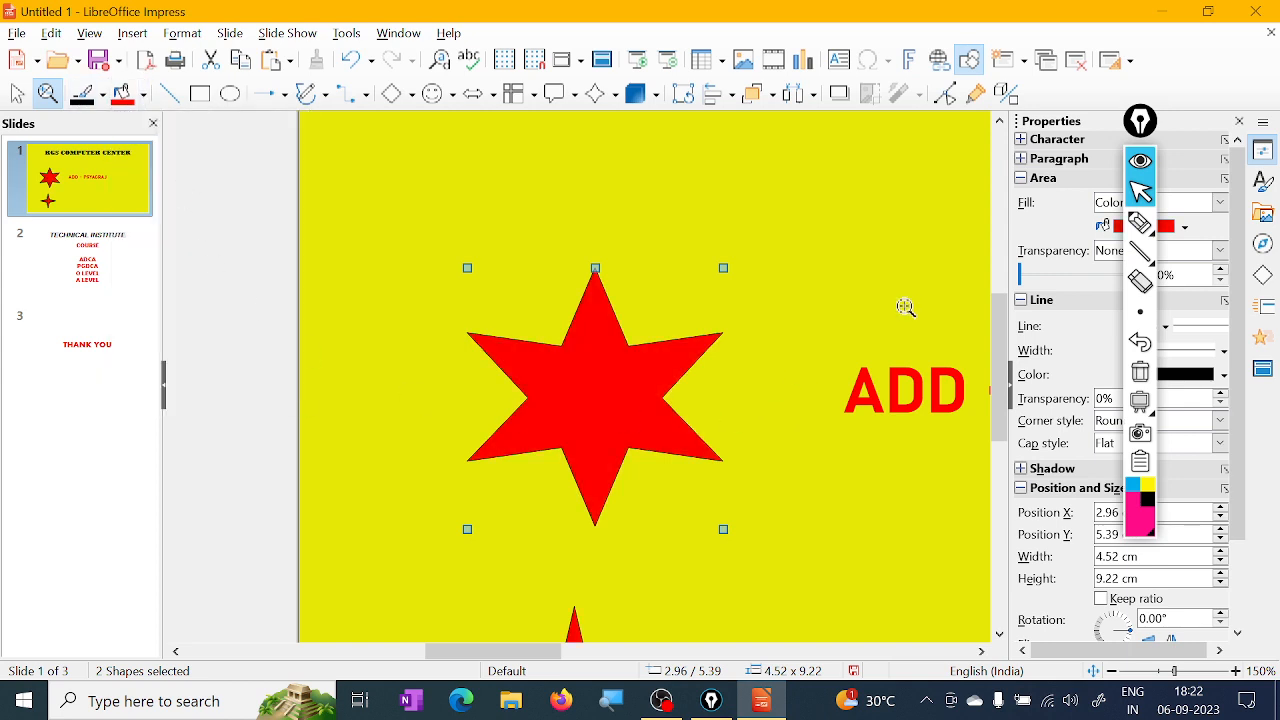
- Move the floating annotation toolbar away from the shape properties and collapse it
mouse_move(1153, 135)
left_mouse_down()
mouse_move(1184, 119)
mouse_move(1201, 73)
left_mouse_up()
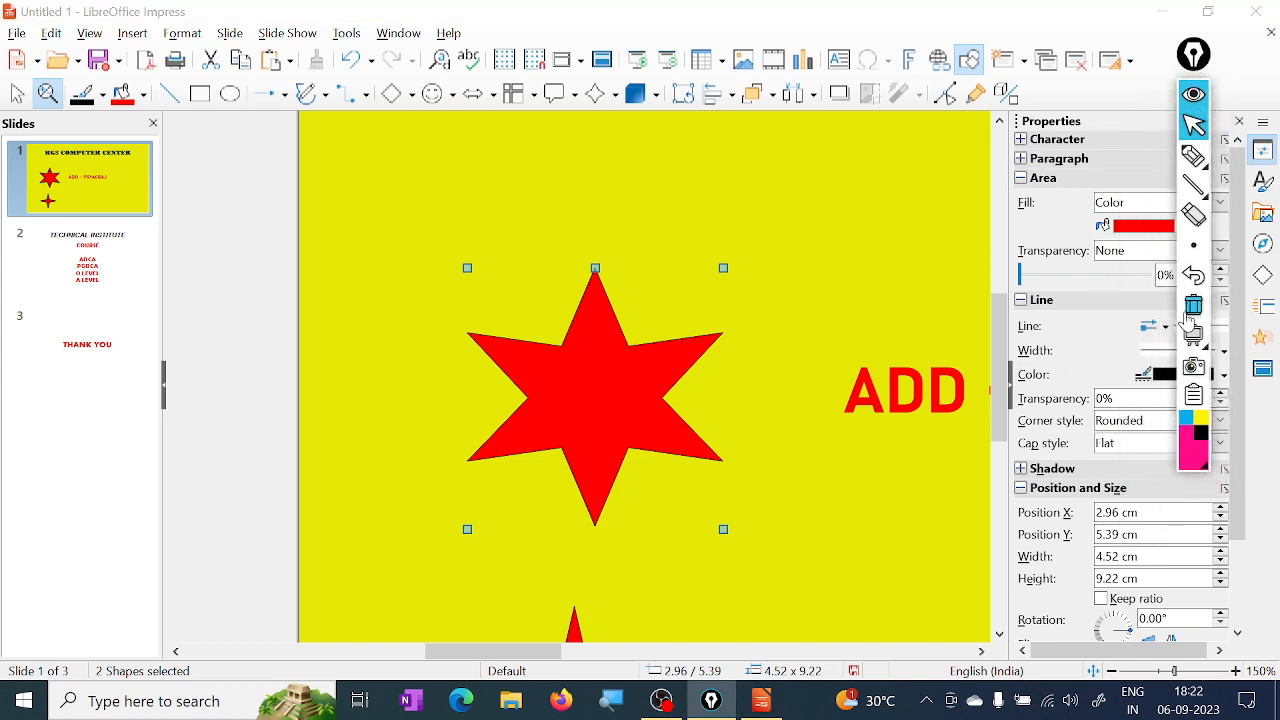
left_click(1196, 97)
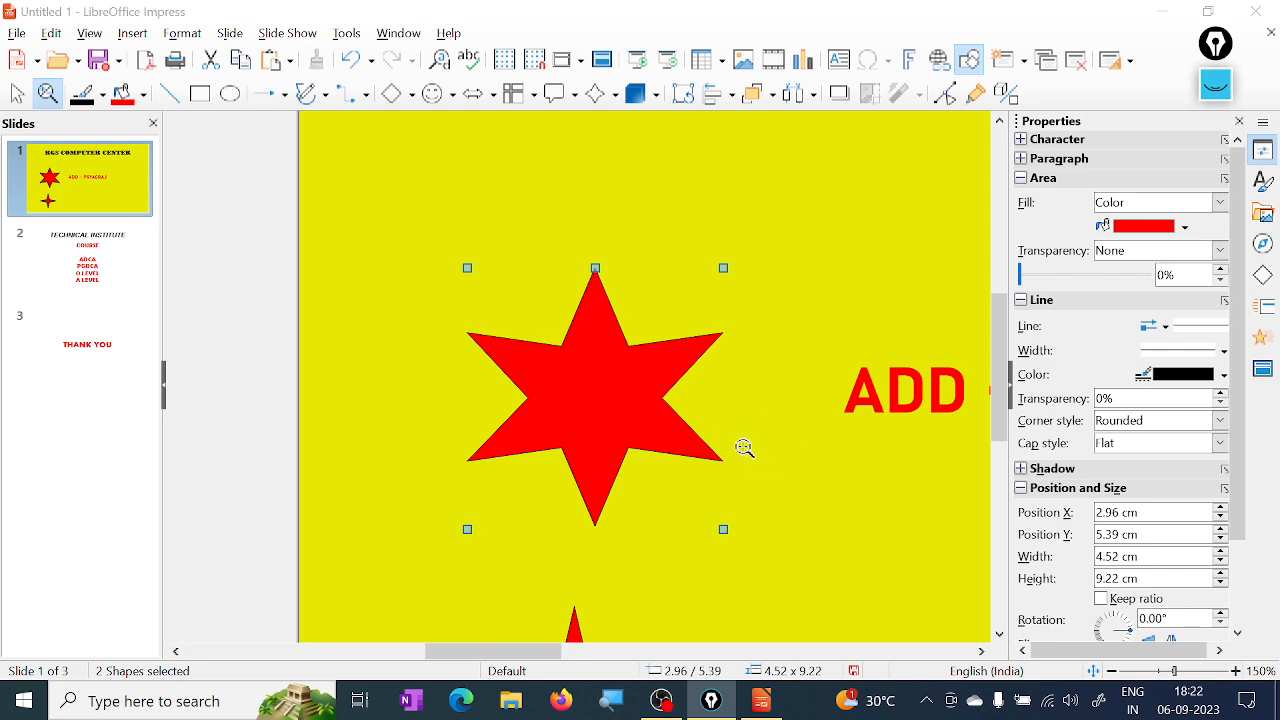
scroll(745, 450, "down", 3)
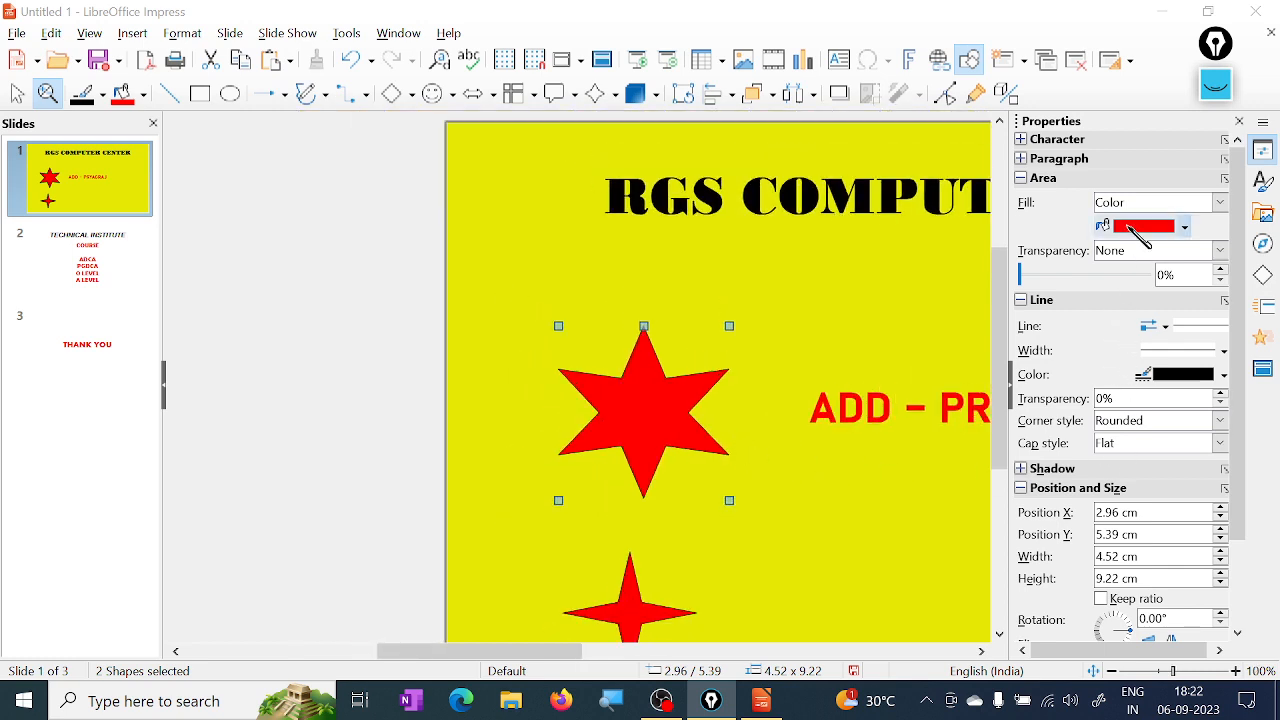
- Switch the fill of both stars to a pattern, trying Dotted Grid and settling on Shingle
left_click(1219, 202)
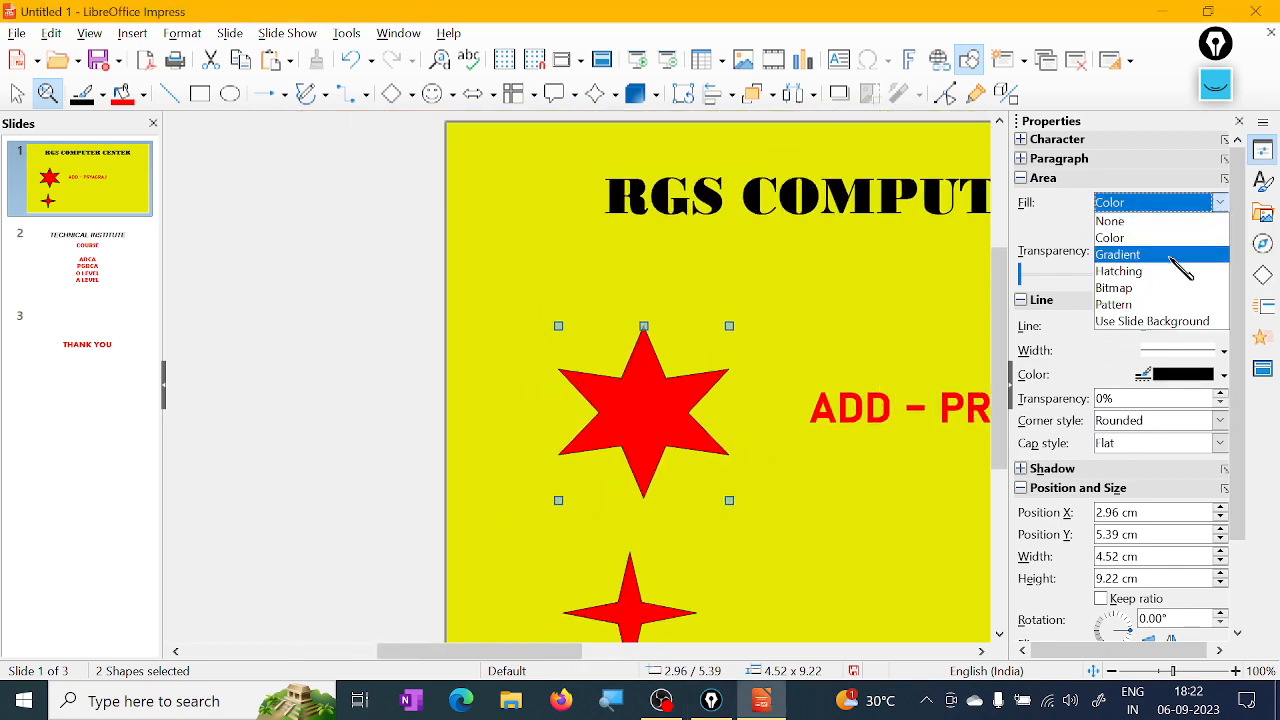
left_click(1150, 305)
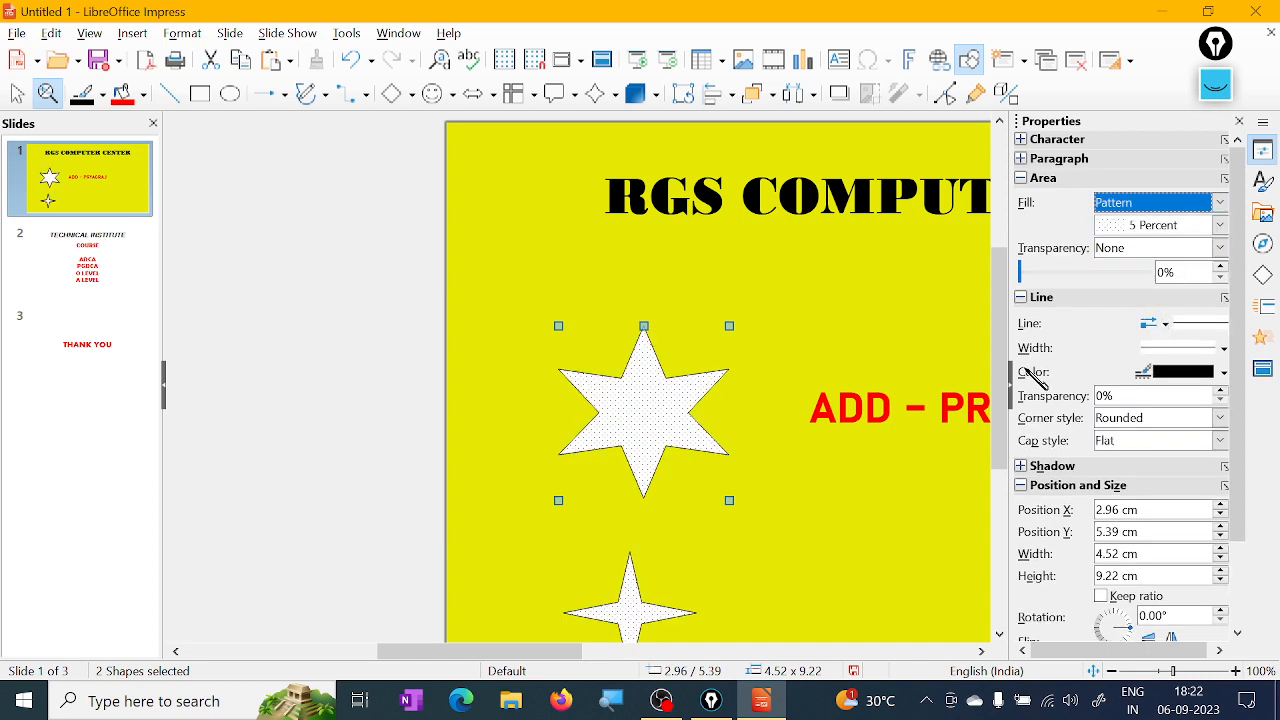
left_click(1213, 226)
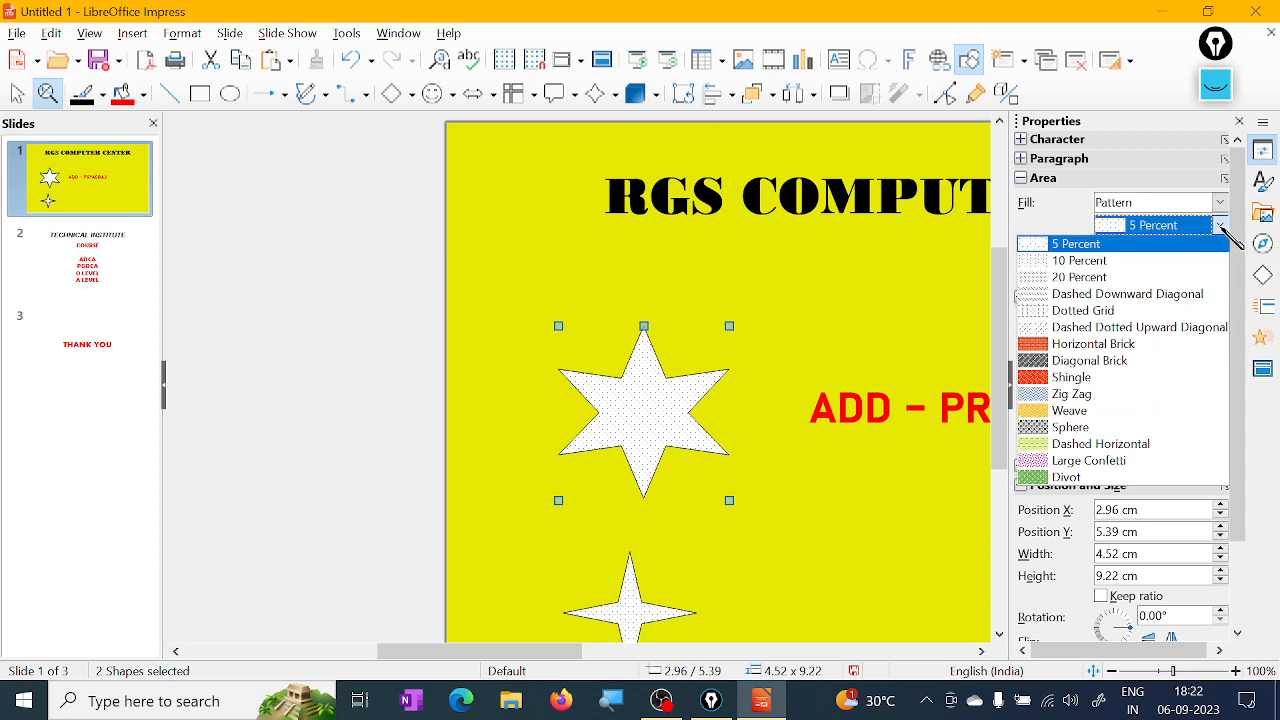
left_click(1044, 311)
left_click(1220, 226)
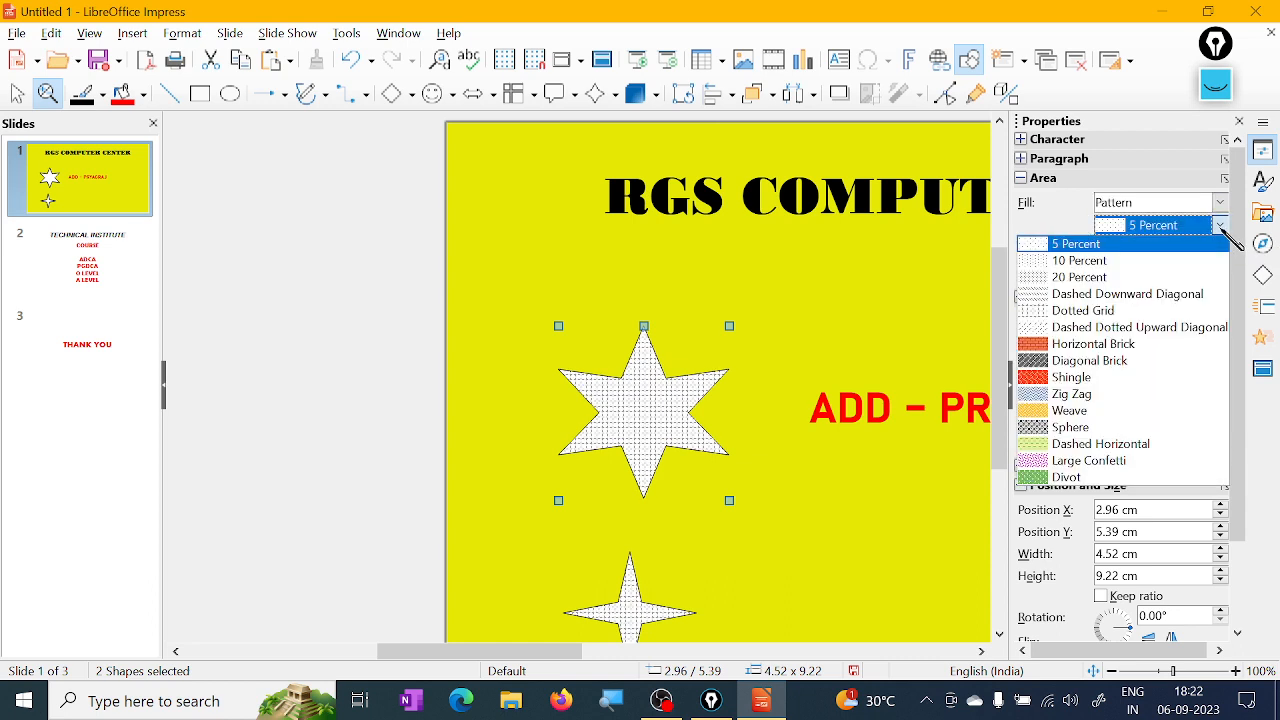
left_click(1106, 381)
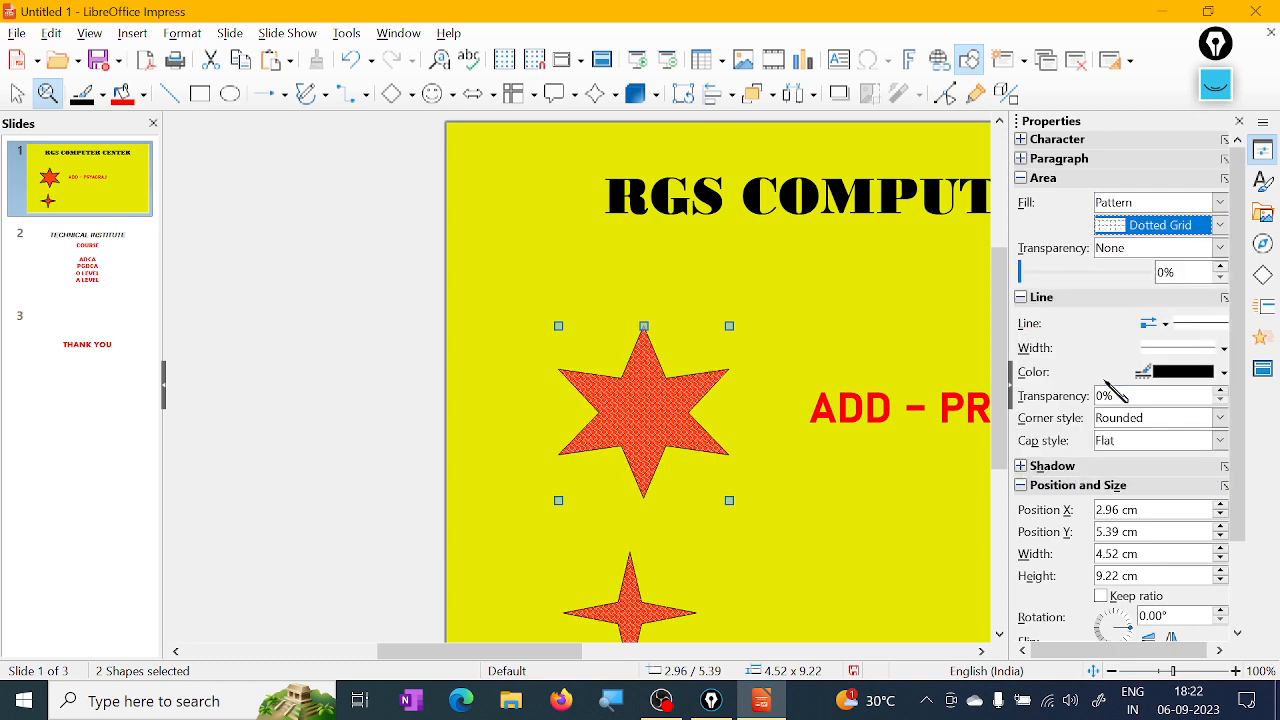
- Apply a Linear transparency to the fill of both stars and change it to Ellipsoid
left_click(1221, 248)
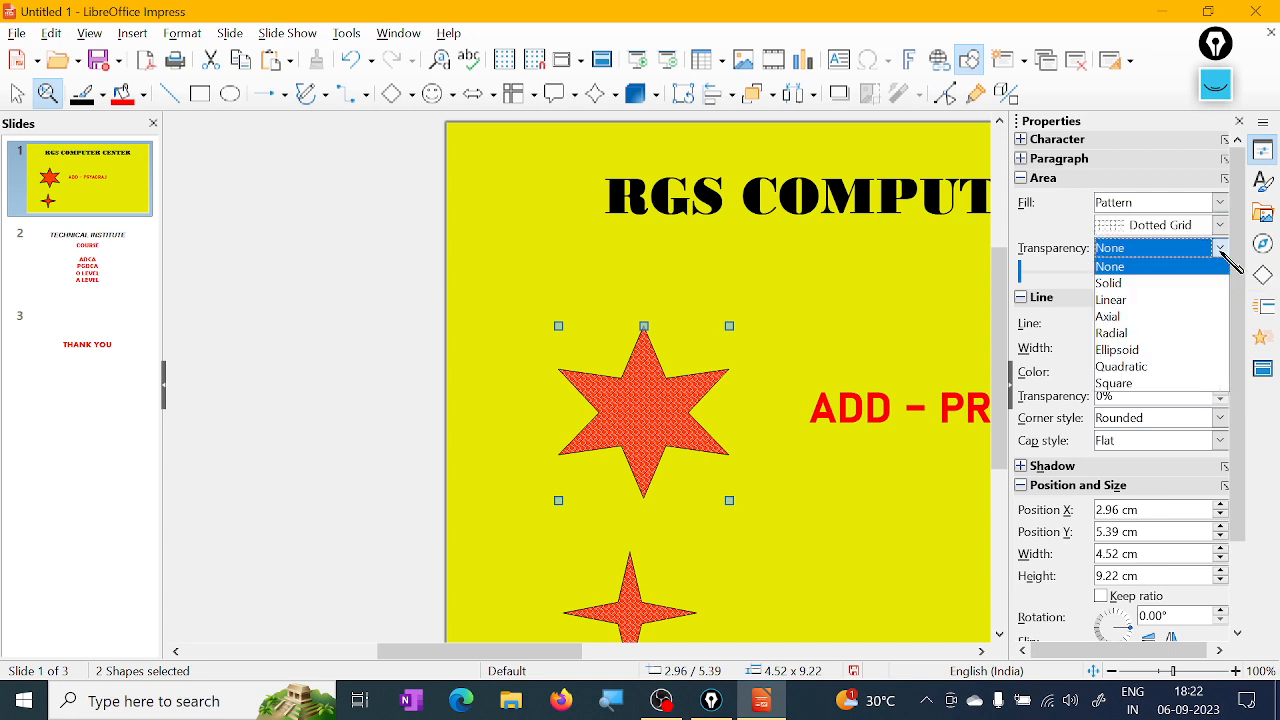
left_click(1180, 300)
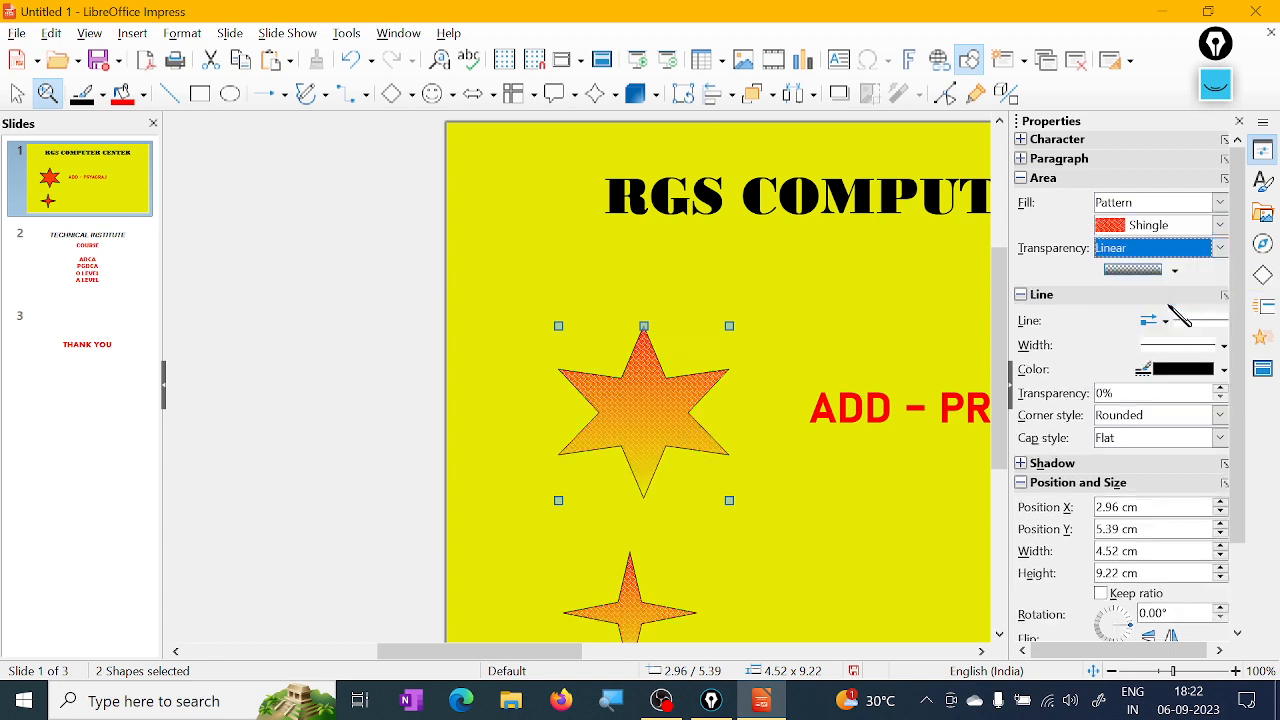
left_click(1221, 248)
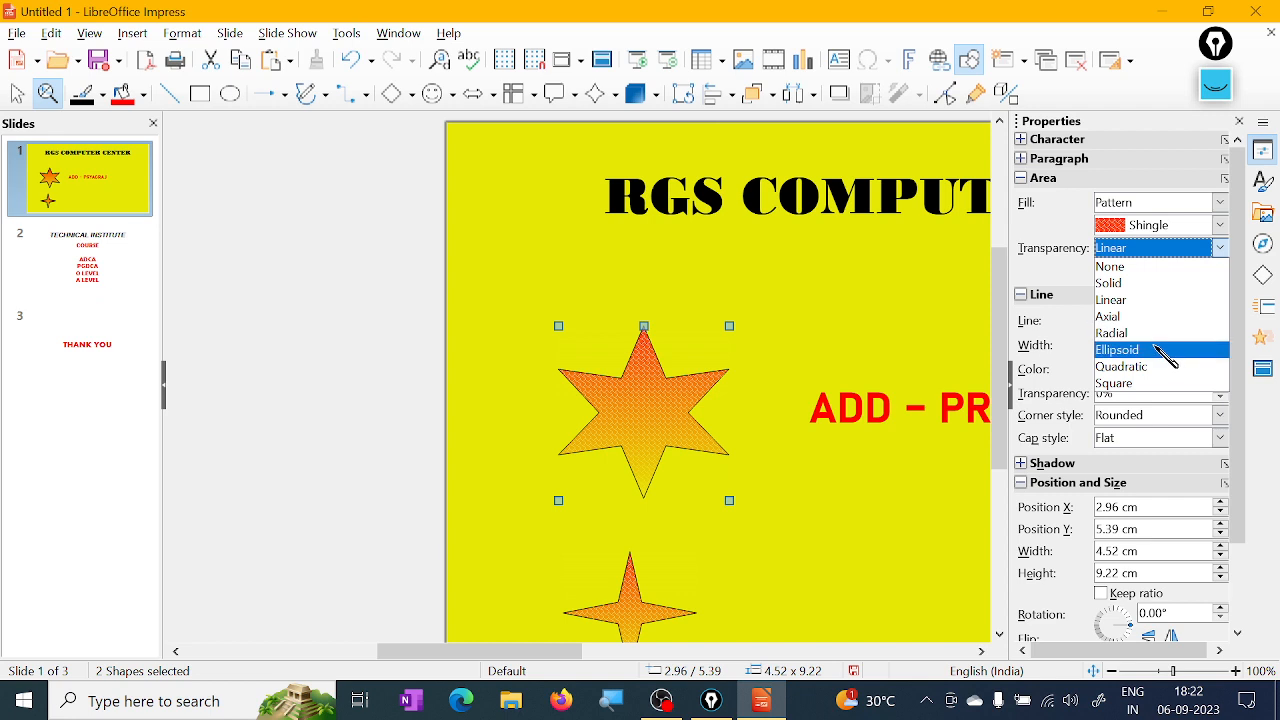
left_click(1168, 350)
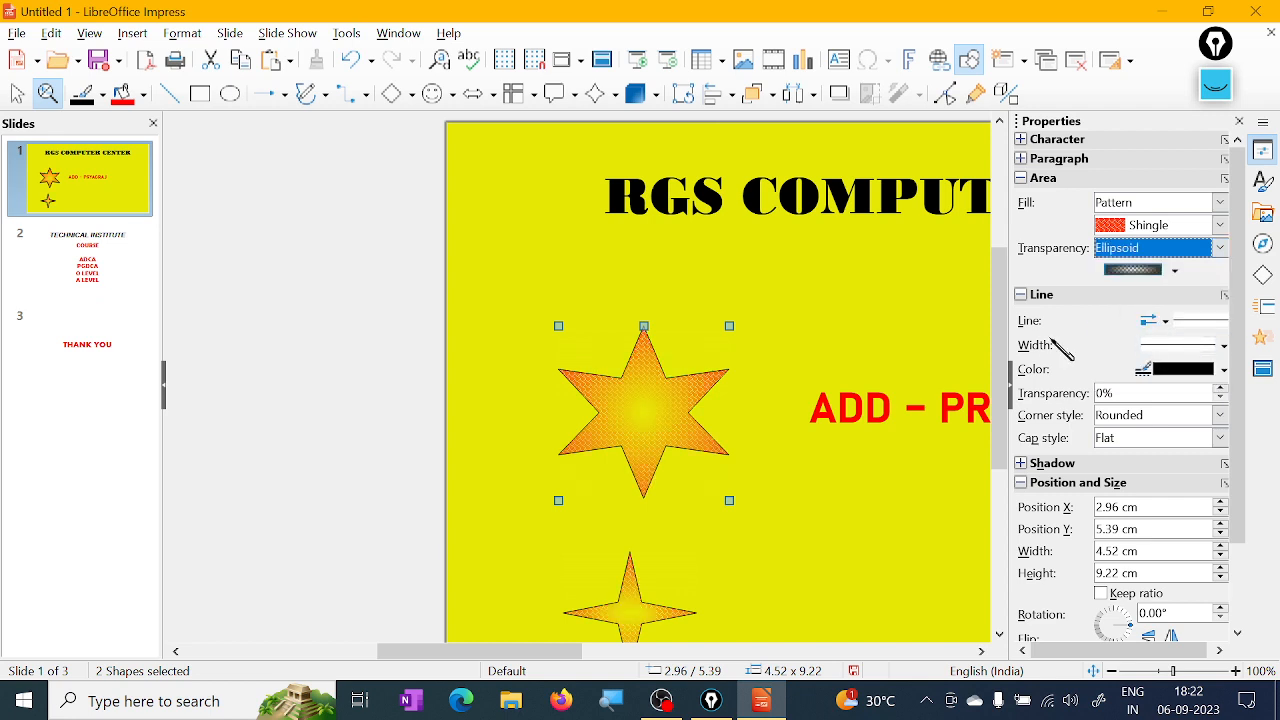
- Change the fill pattern of both stars to Divot and check the transparency gradient settings
left_click(1220, 225)
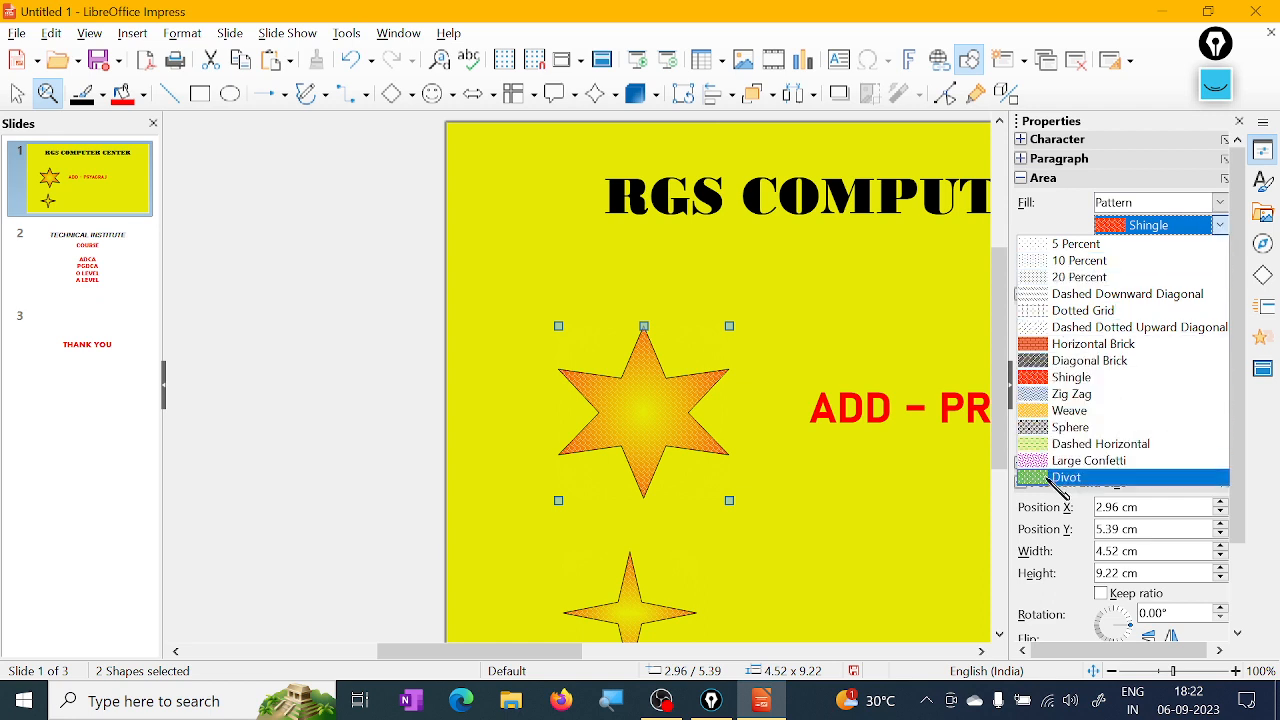
left_click(1058, 478)
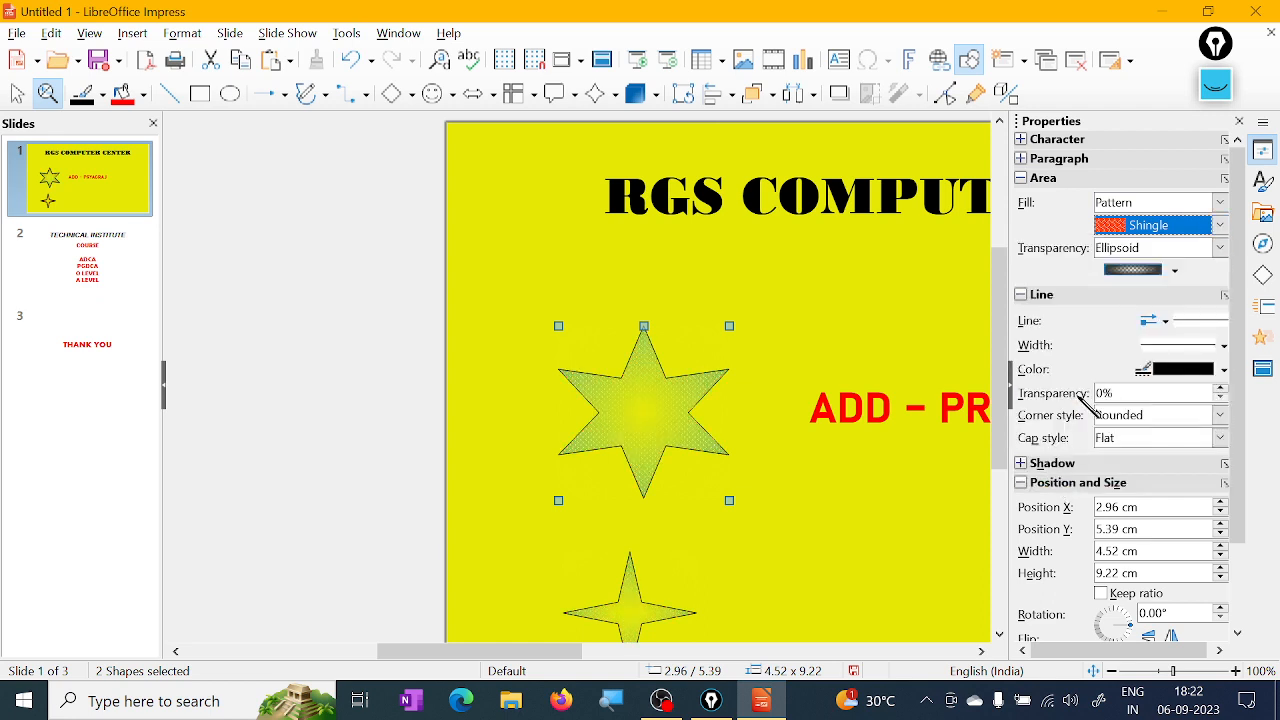
left_click(1174, 270)
left_click(1042, 279)
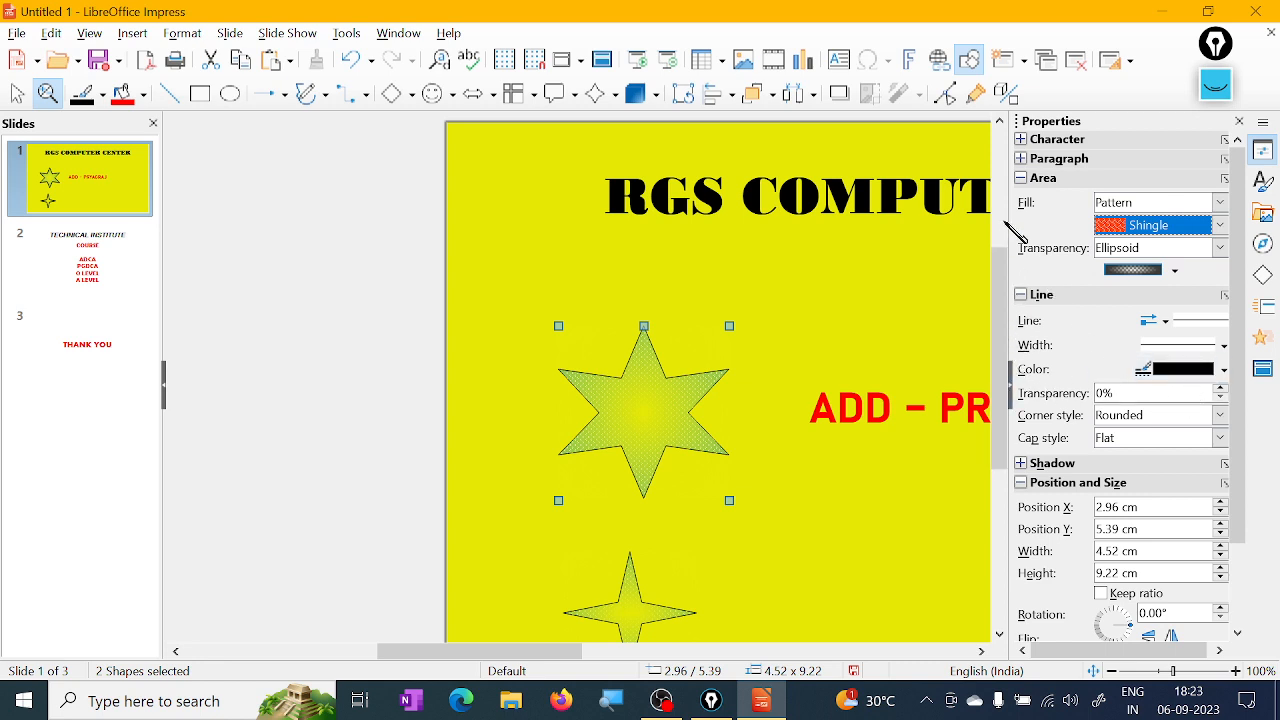
- Widen the sidebar, set the stars' fill transparency to Axial, and view its gradient settings
left_click_drag(1008, 224, 928, 227)
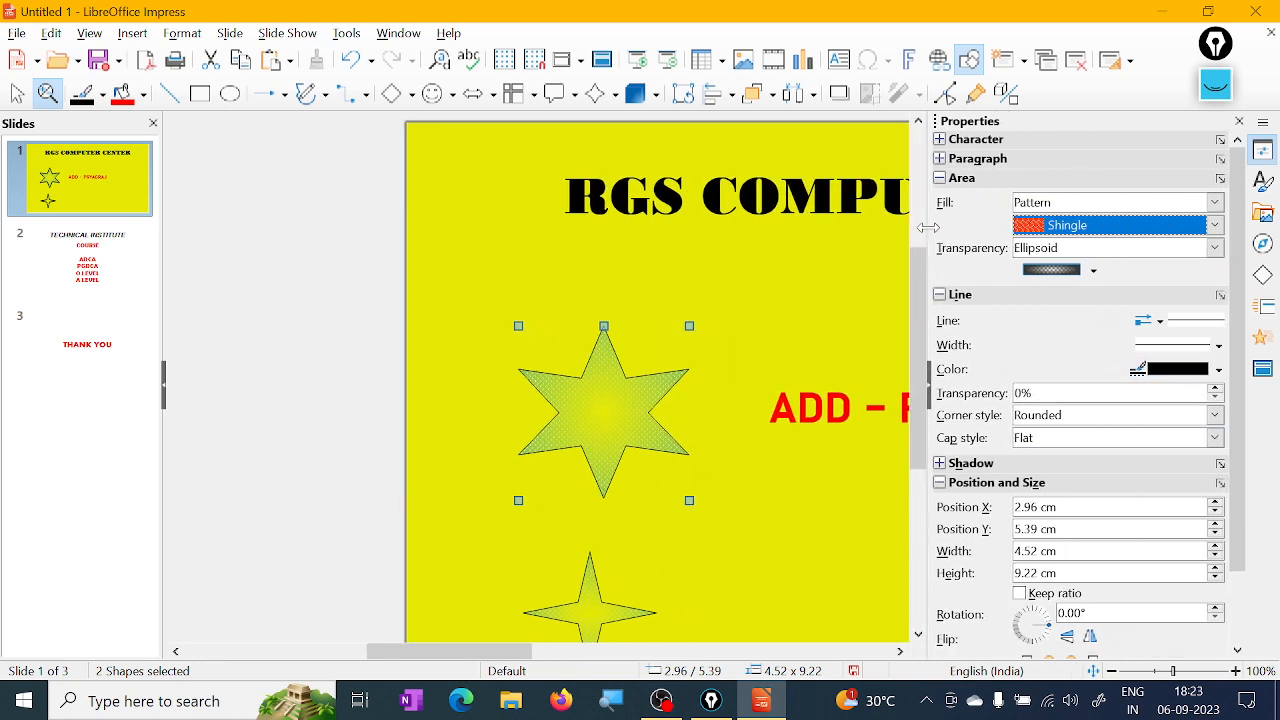
mouse_move(926, 219)
left_mouse_down()
mouse_move(1062, 218)
mouse_move(939, 218)
left_mouse_up()
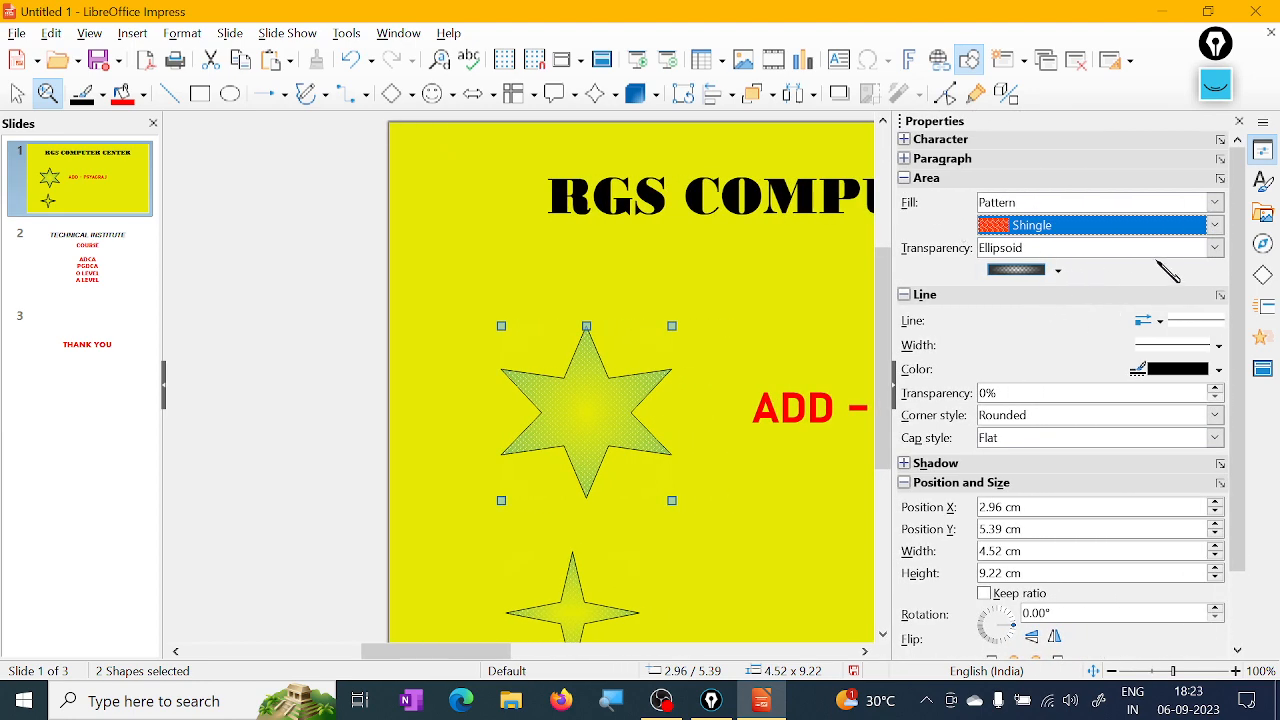
left_click(1210, 248)
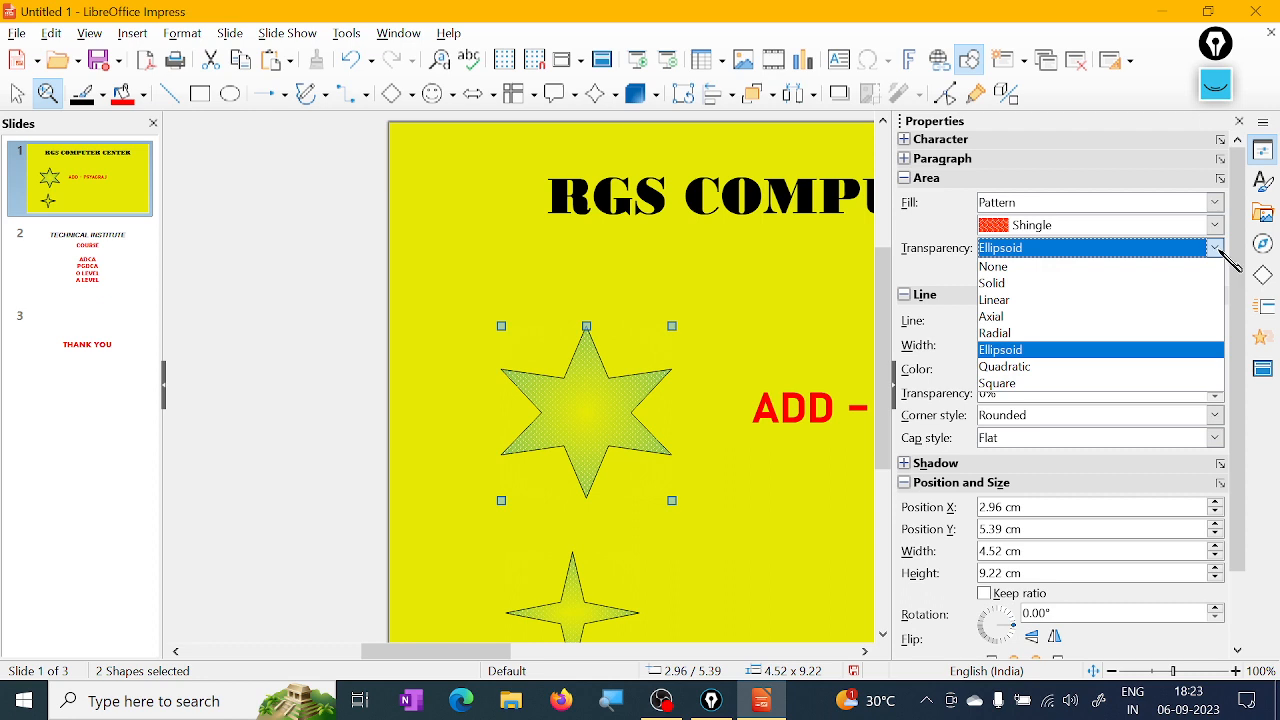
left_click(1100, 318)
left_click(1058, 270)
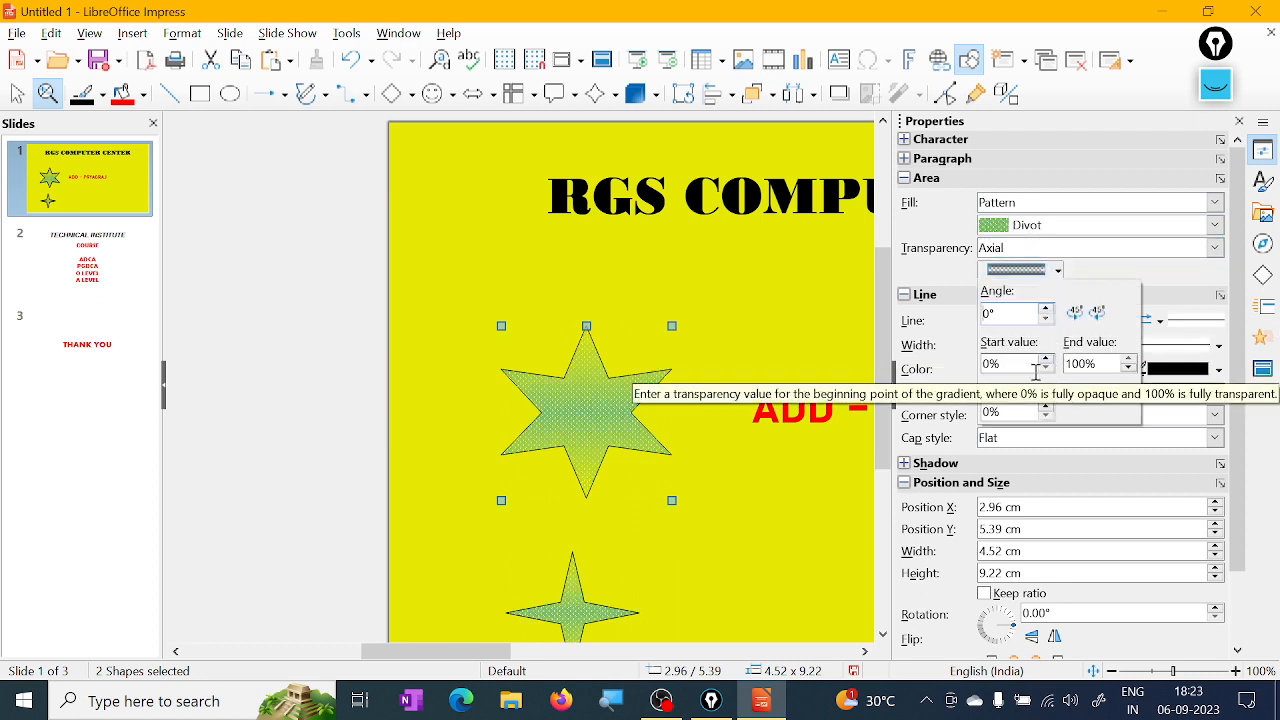
left_click(926, 236)
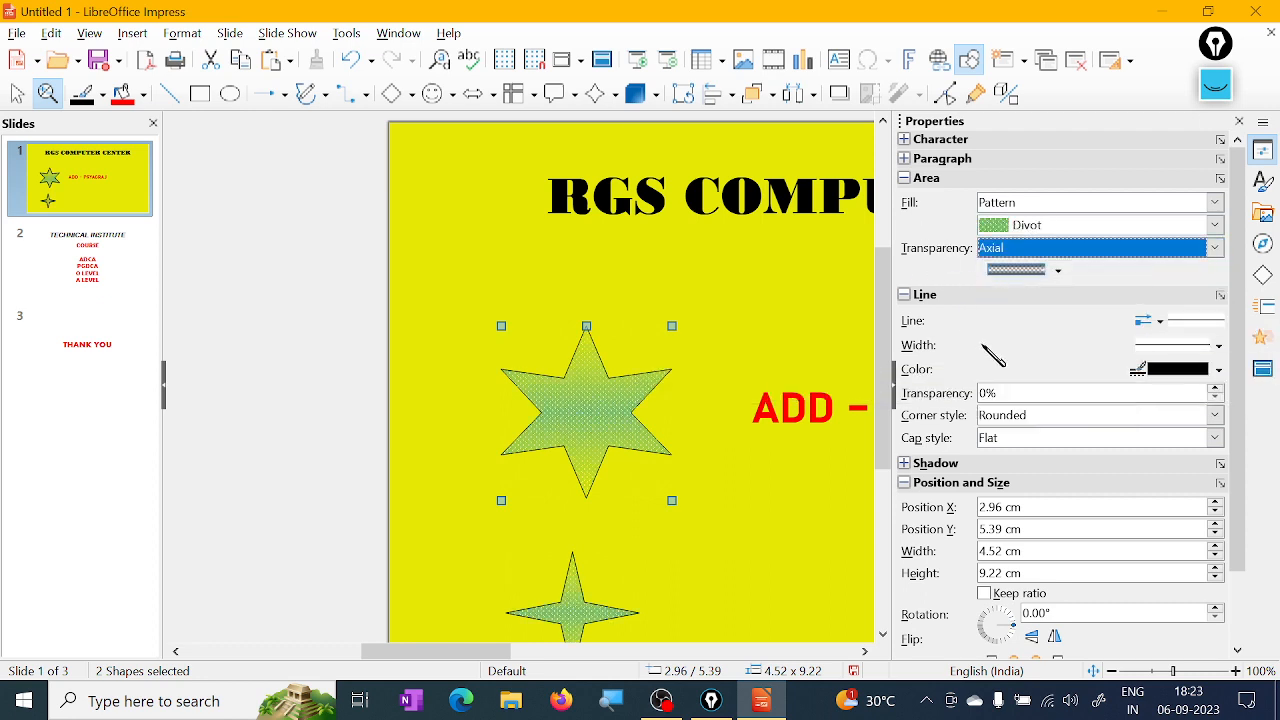
- Give both stars a rounded dash-dot outline with a line width of 6.0 pt
left_click(1197, 323)
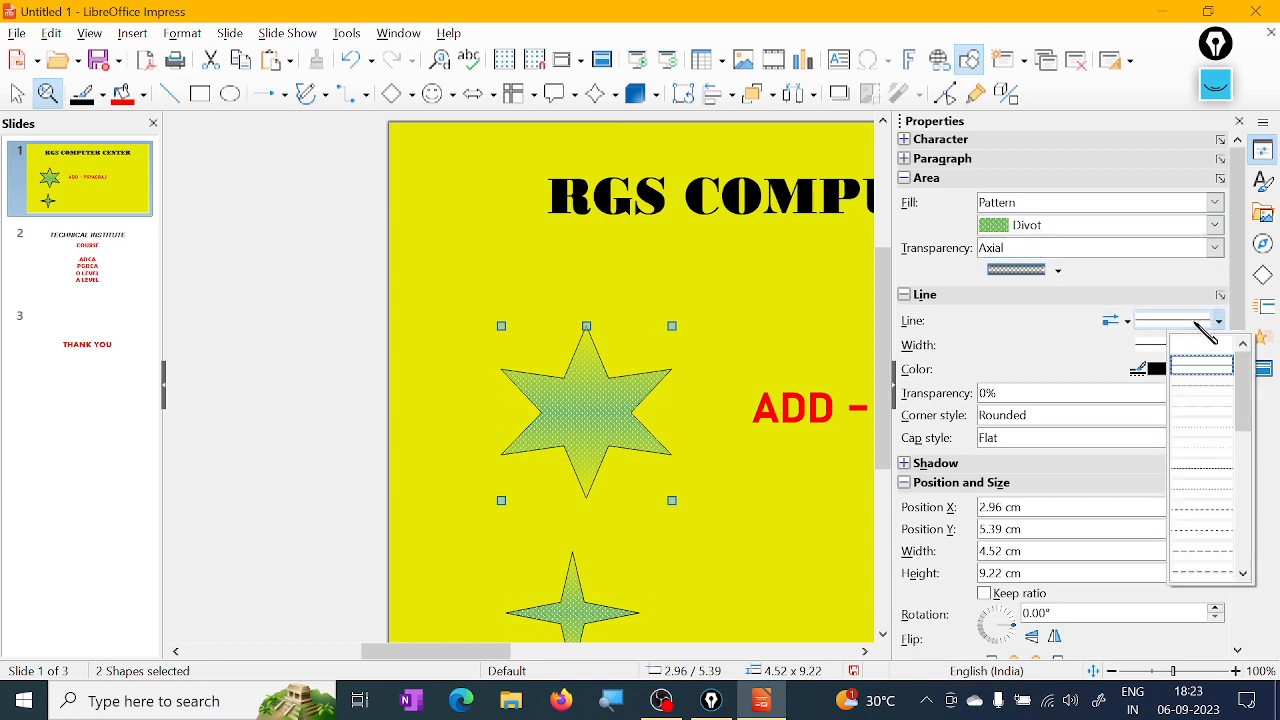
left_click_drag(1248, 395, 1238, 476)
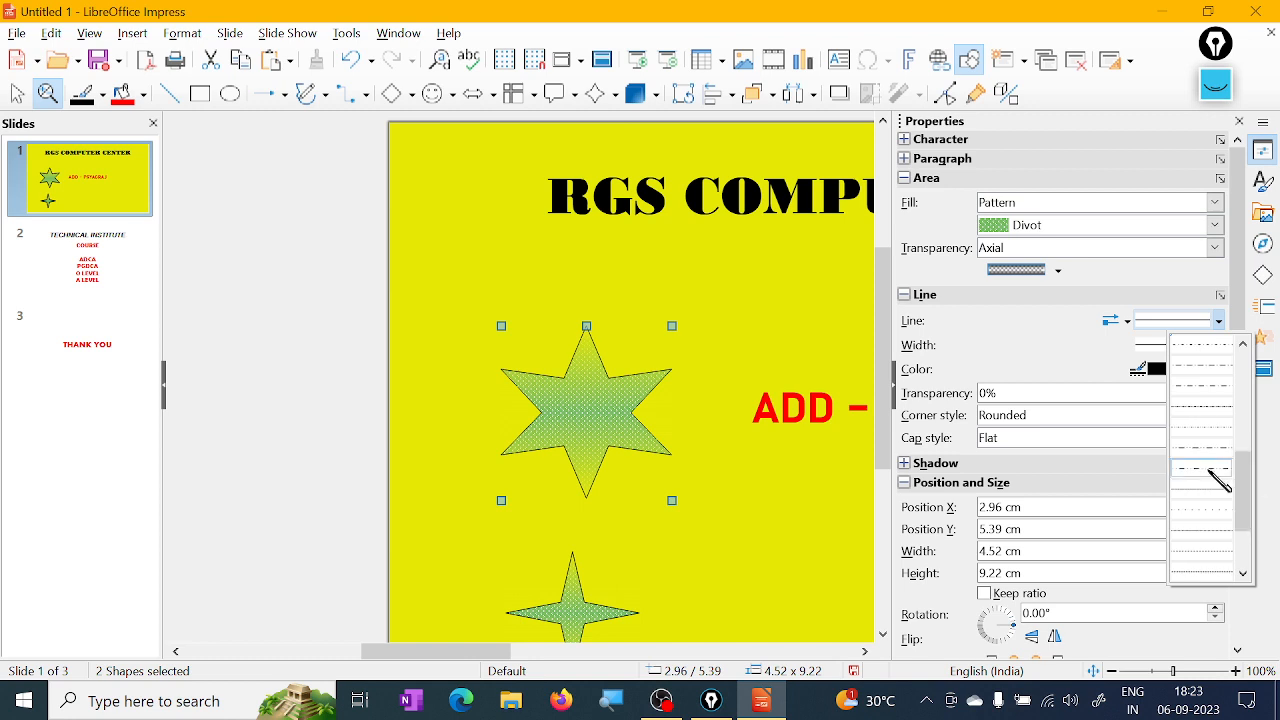
left_click(1207, 467)
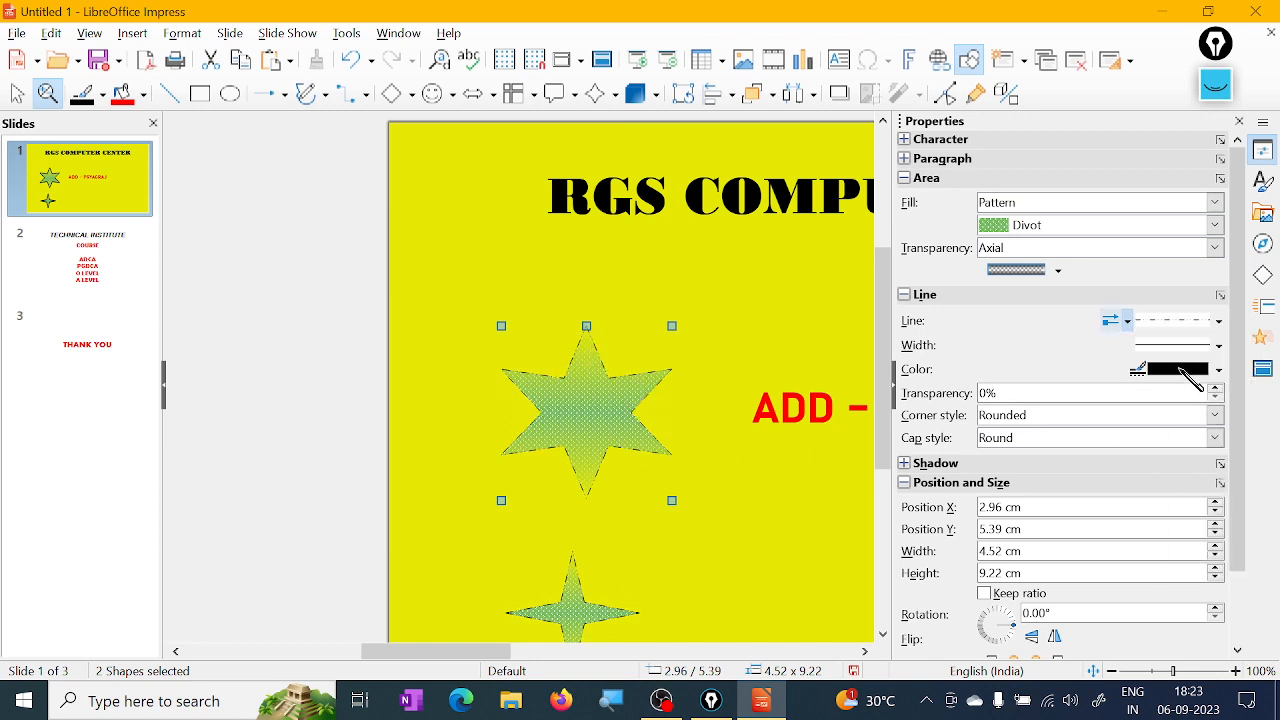
left_click(1219, 347)
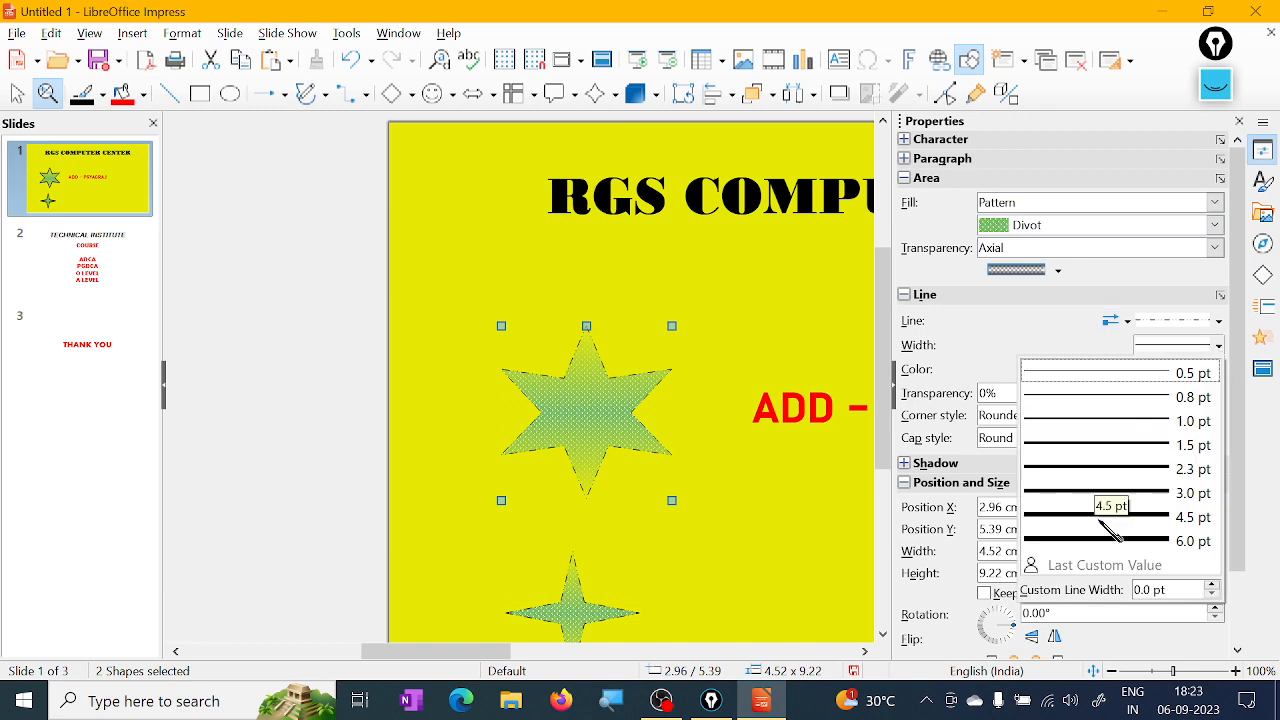
left_click(1076, 543)
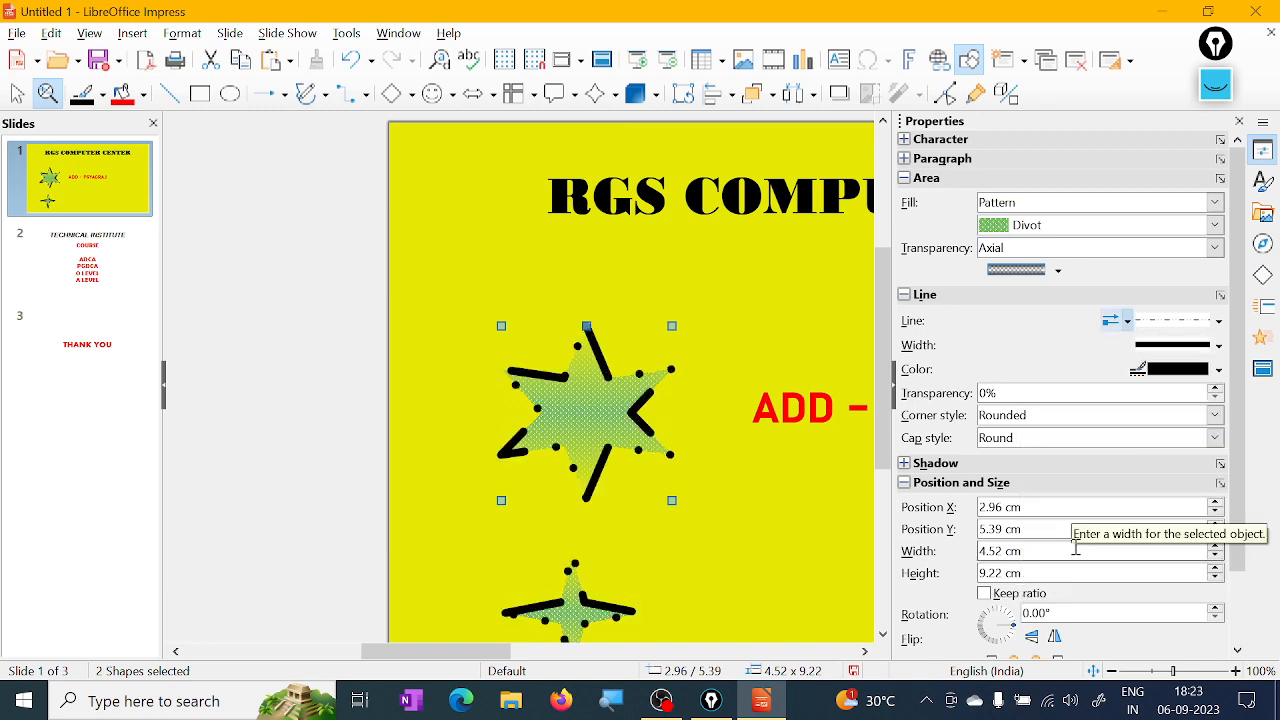
- Change the outline of both stars to a different dash-dot style and color it light red
left_click(1219, 321)
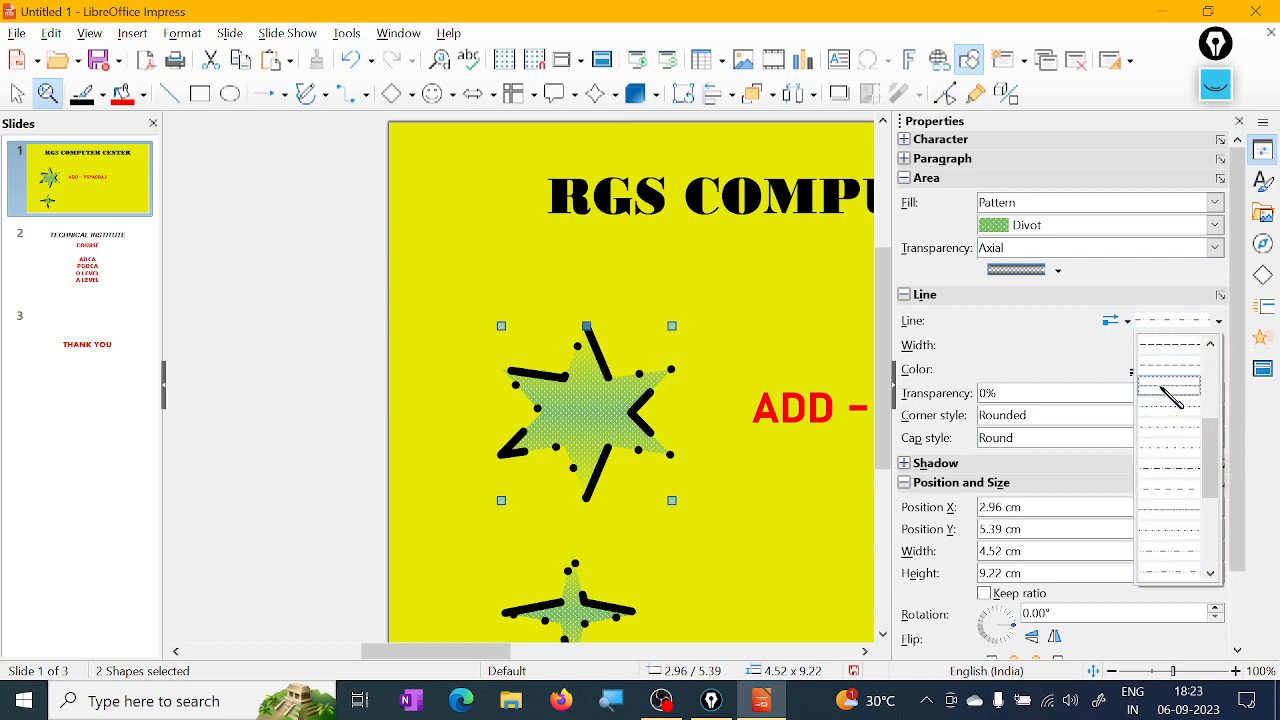
left_click(1165, 393)
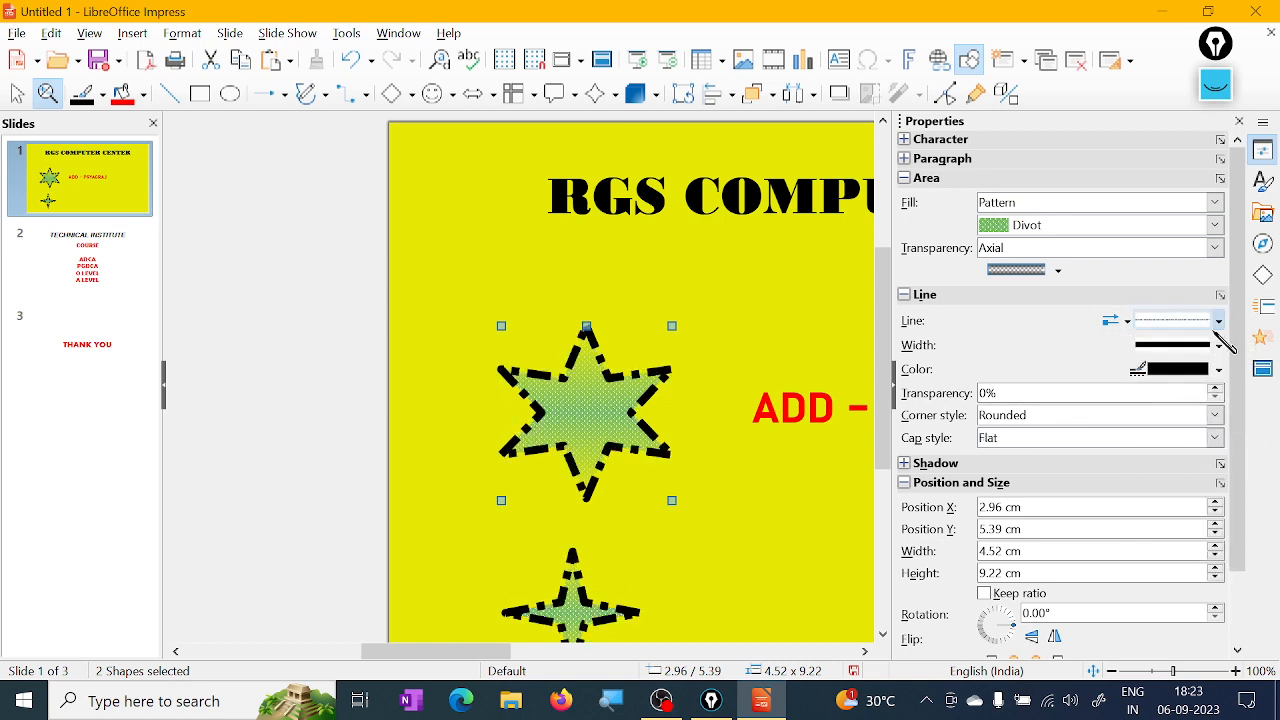
left_click(1219, 369)
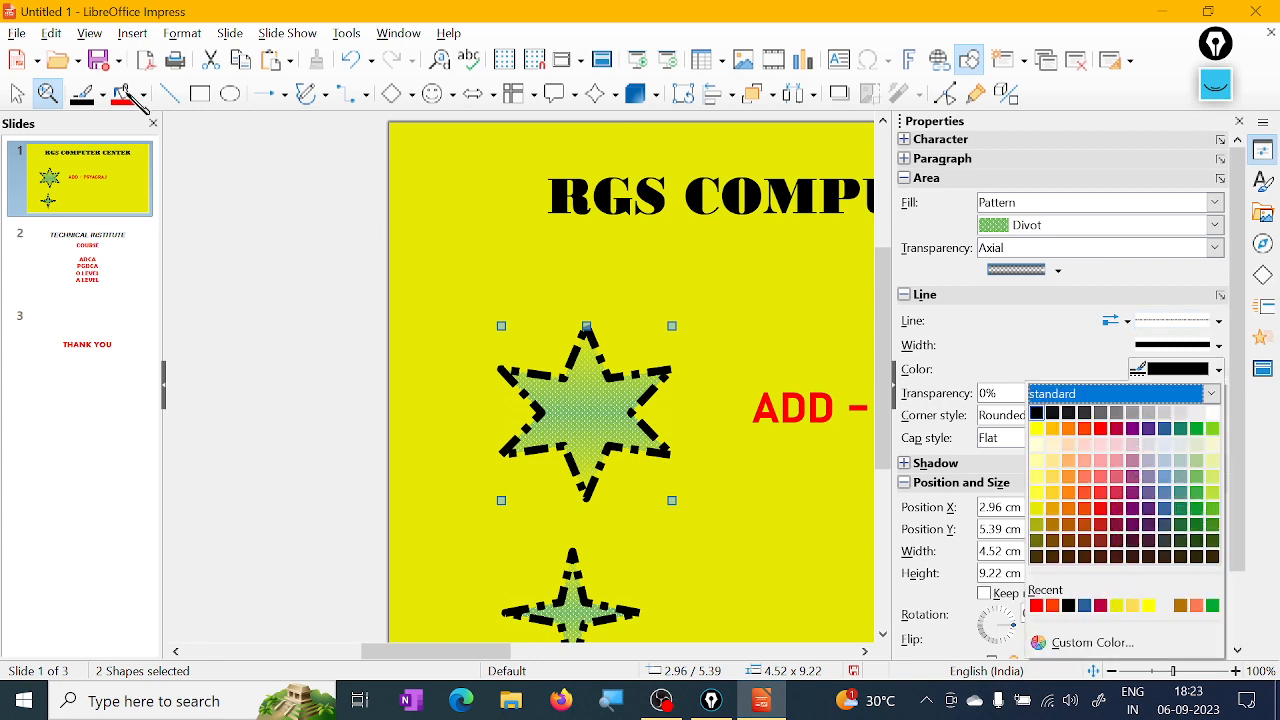
left_click(1100, 492)
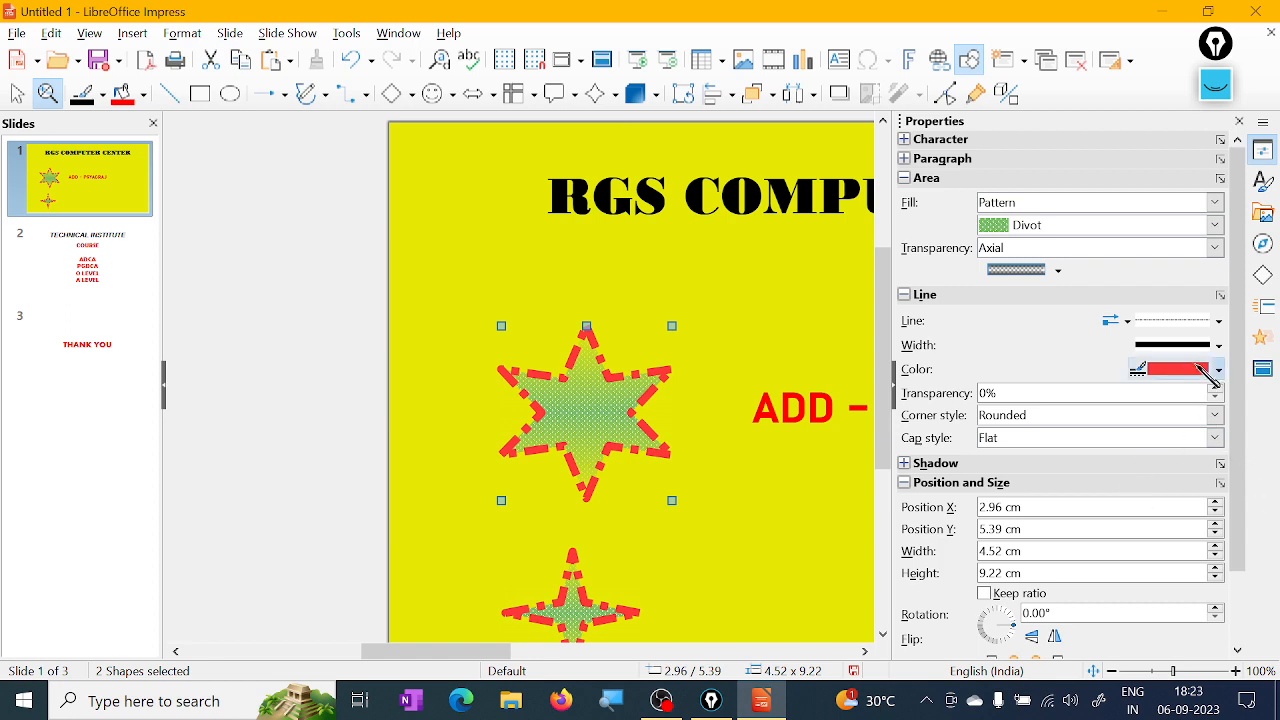
- Try the Mitered corner style on the stars' outlines, then set the corners to none and the cap style to Round
left_click_drag(1235, 211, 1260, 352)
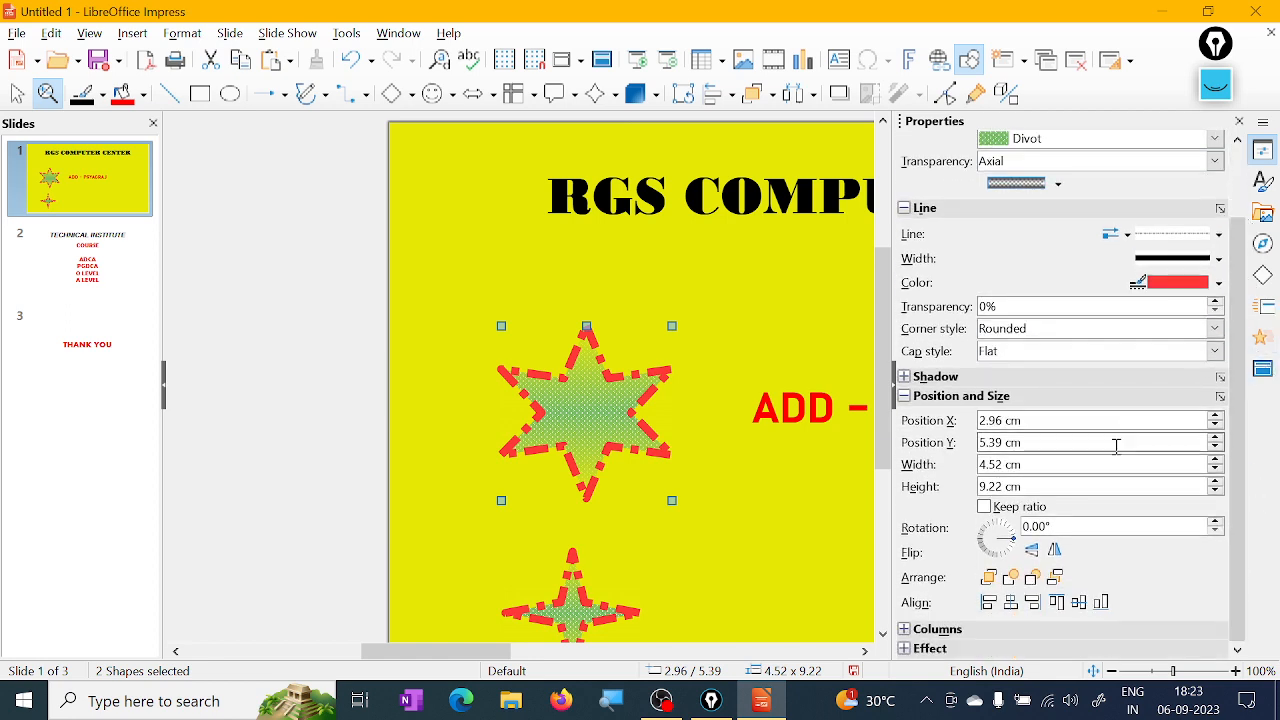
left_click(1040, 330)
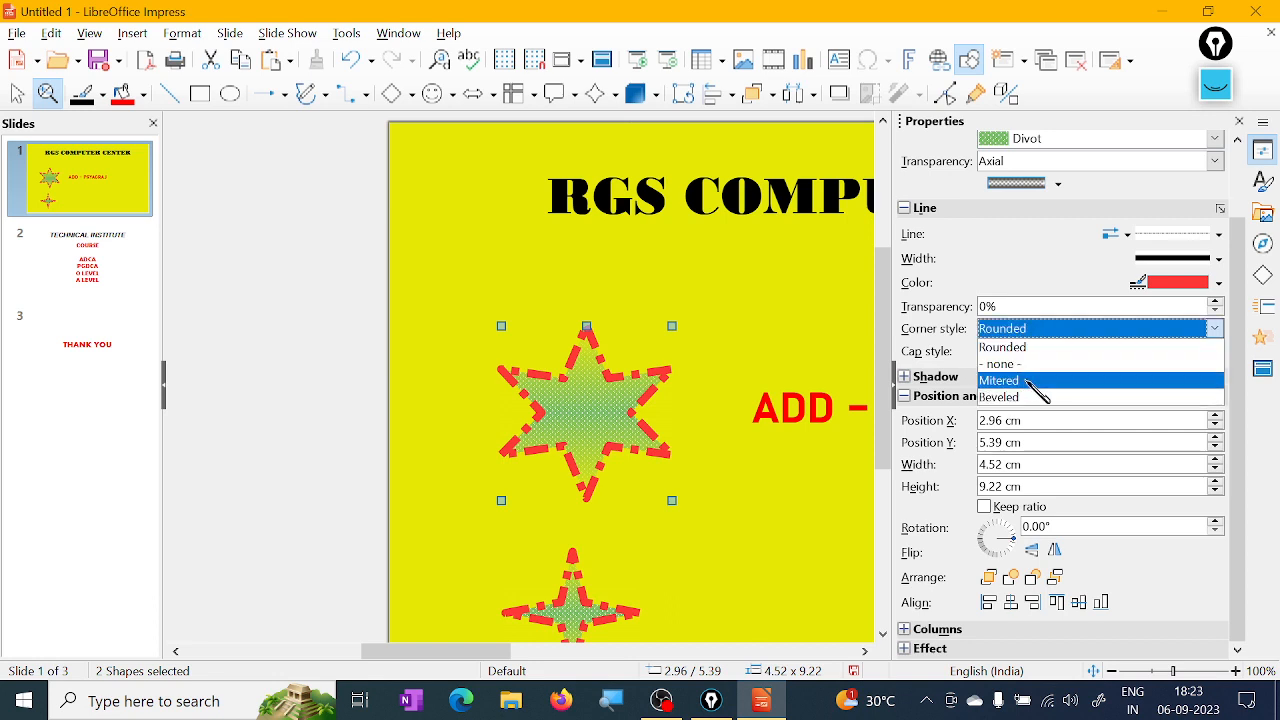
left_click(1040, 381)
left_click(1037, 331)
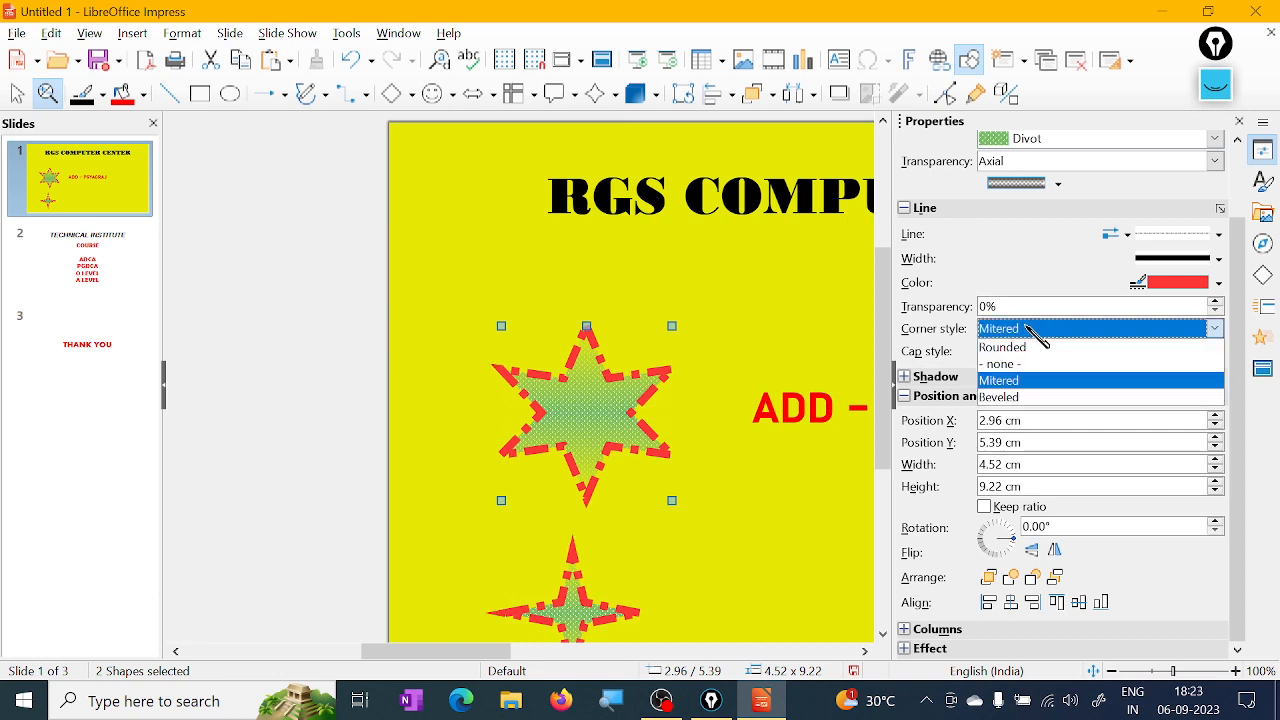
left_click(1019, 364)
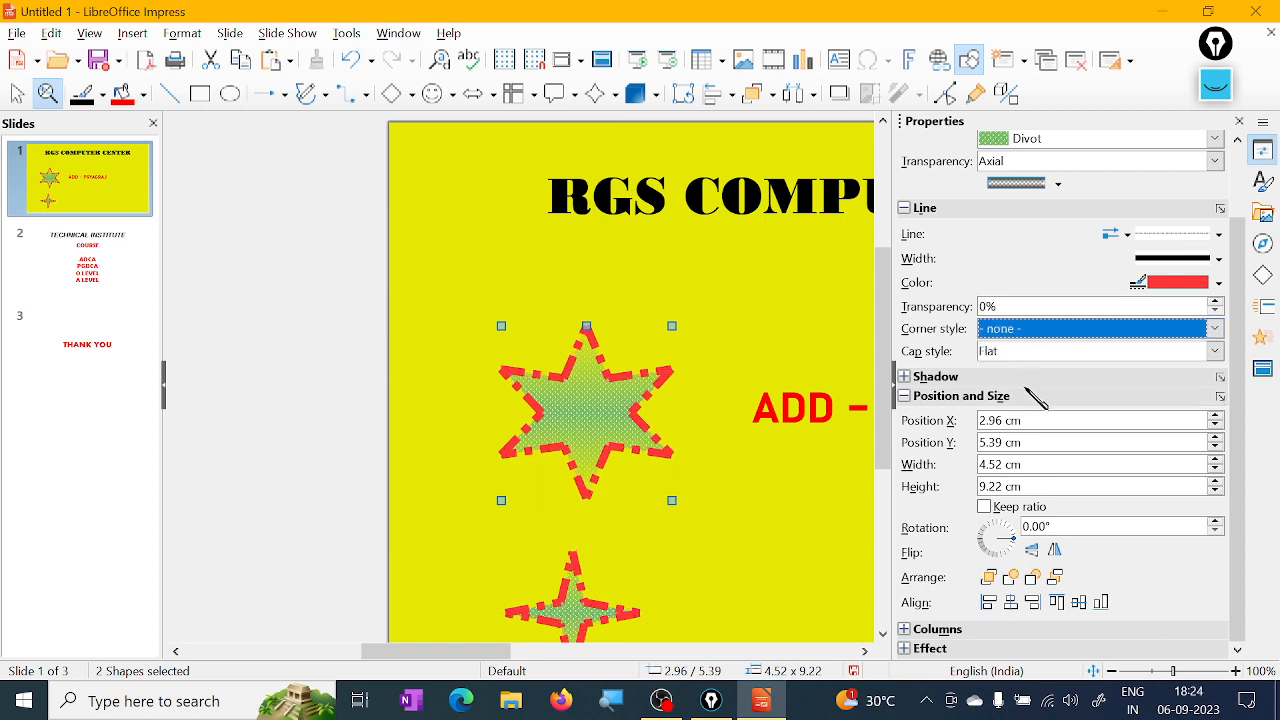
left_click(1008, 350)
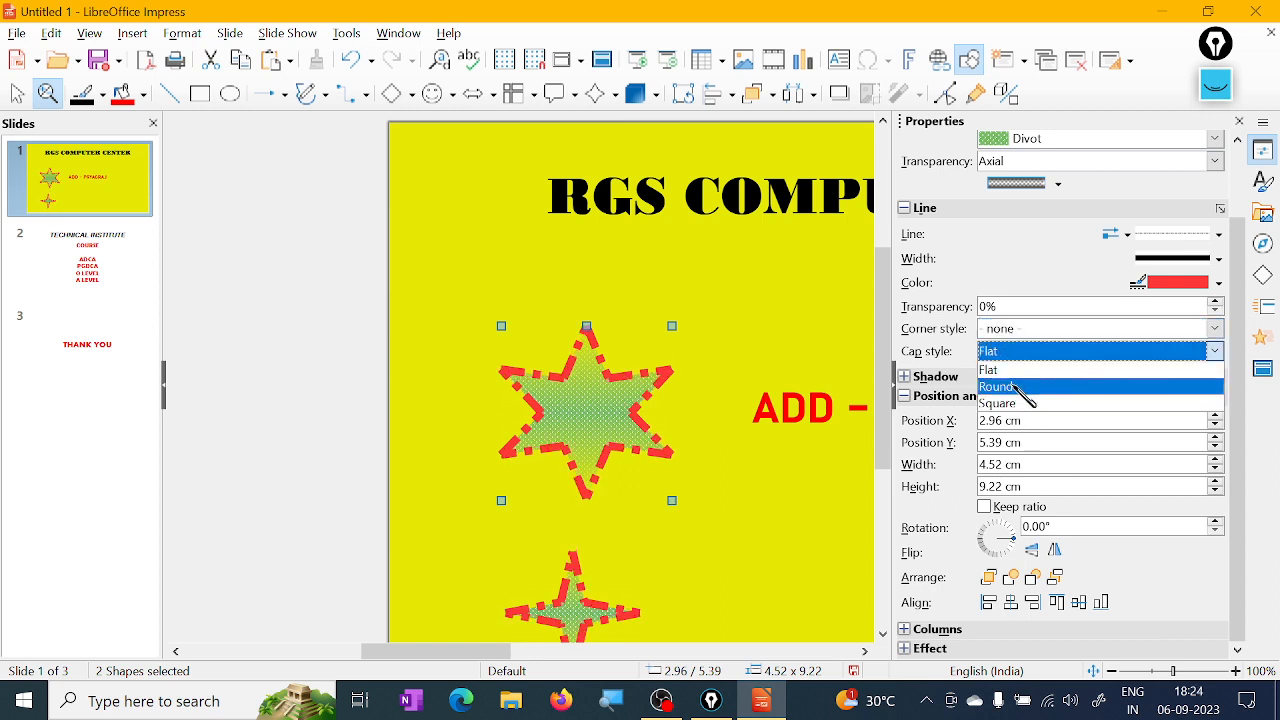
left_click(1022, 388)
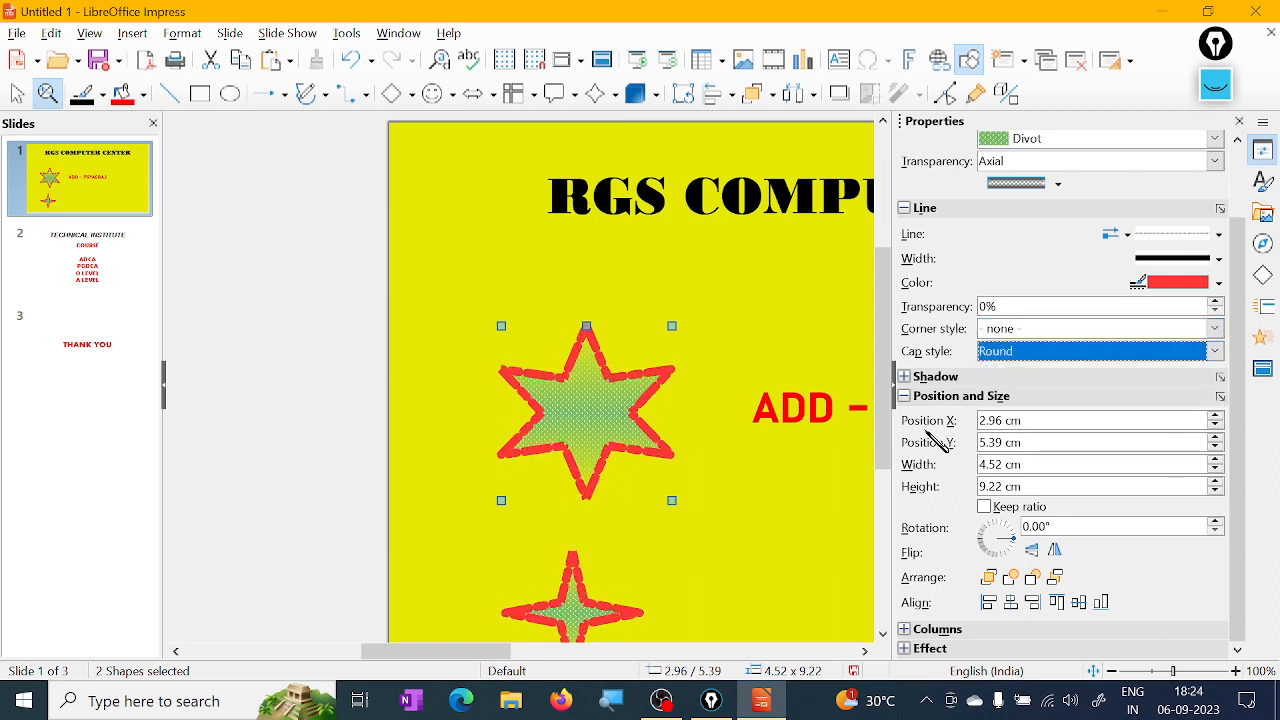
- Shift both stars horizontally to a Position X of 3.20 cm
left_click(1216, 416)
left_click(1216, 416)
left_click(1216, 416)
left_click(1216, 416)
left_click(1217, 416)
left_click(1217, 416)
left_click(1217, 416)
left_click(1217, 416)
left_click(1217, 416)
left_click(1217, 416)
left_click(1217, 416)
left_click(1217, 416)
double_click(1217, 426)
double_click(1217, 426)
double_click(1217, 426)
triple_click(1217, 426)
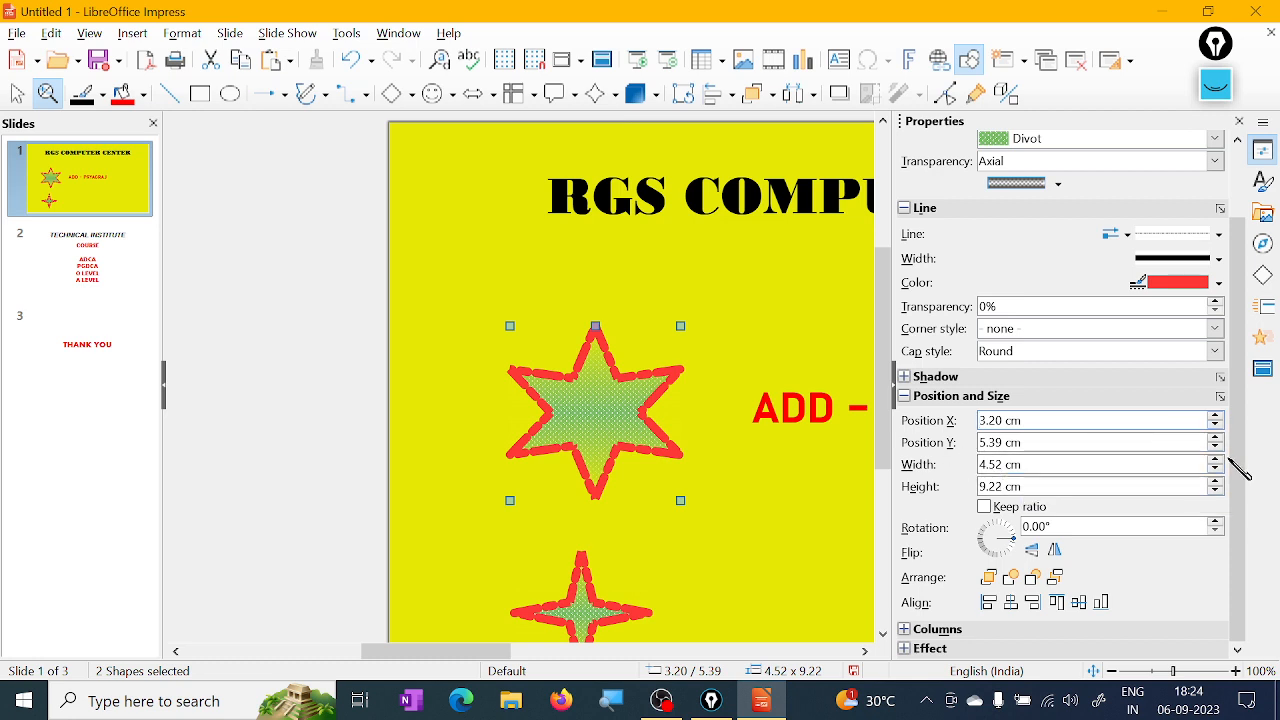
- Shift both stars vertically to a Position Y of 4.40 cm
left_click(1217, 438)
double_click(1217, 438)
double_click(1217, 438)
left_click(1217, 438)
left_click(1217, 438)
left_click(1217, 448)
left_click(1217, 448)
left_click(1217, 448)
left_click(1217, 448)
left_click(1217, 448)
left_click(1217, 448)
left_click(1217, 448)
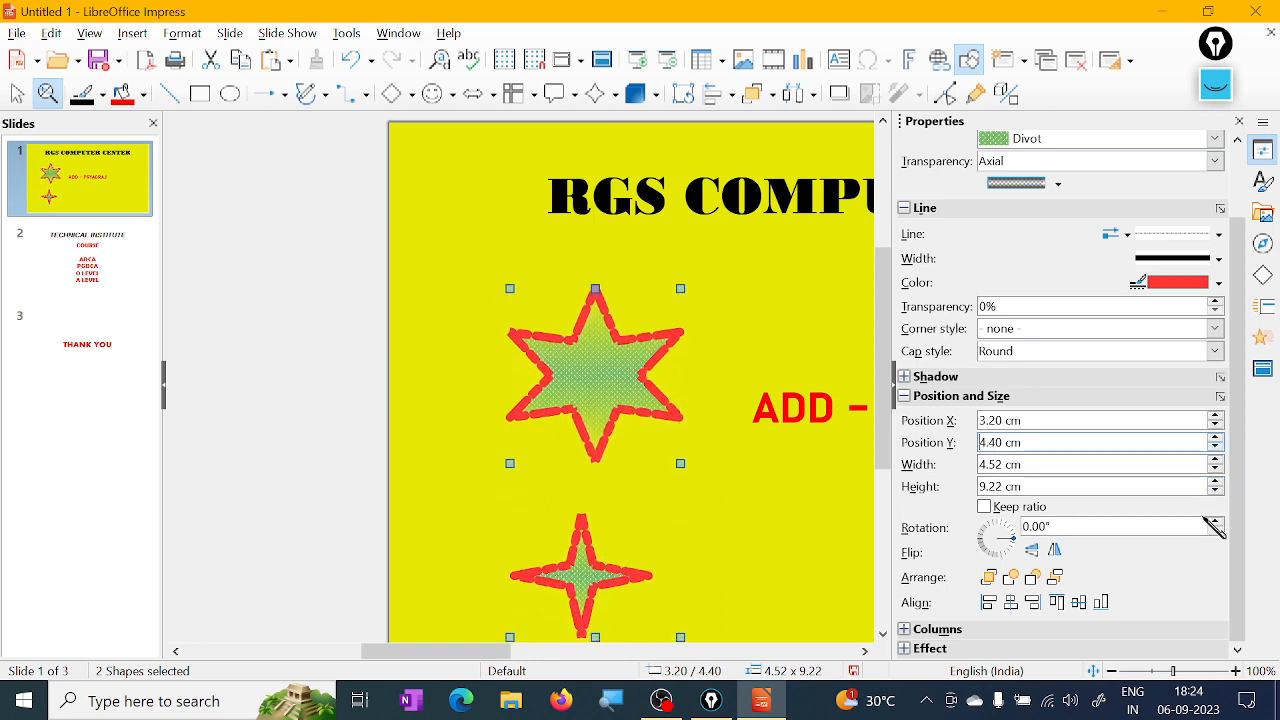
- Resize the two selected stars to a width of 4.70 cm and a height of 9.60 cm
left_click(1217, 459)
left_click(1217, 459)
left_click(1217, 459)
left_click(1217, 459)
left_click(1217, 459)
left_click(1217, 459)
left_click(1217, 459)
left_click(1217, 459)
left_click(1217, 469)
left_click(1217, 469)
left_click(1217, 469)
left_click(1217, 469)
left_click(1217, 469)
left_click(1217, 469)
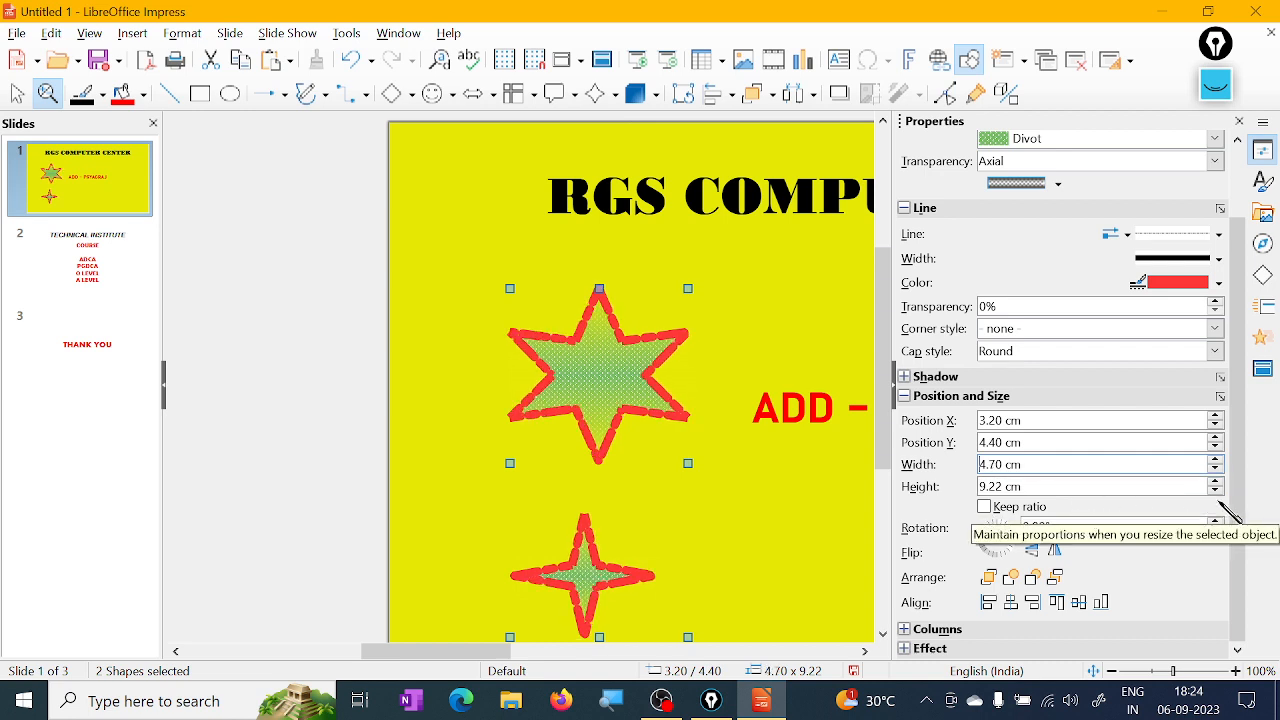
left_click(1217, 481)
left_click(1217, 481)
left_click(1217, 481)
left_click(1217, 481)
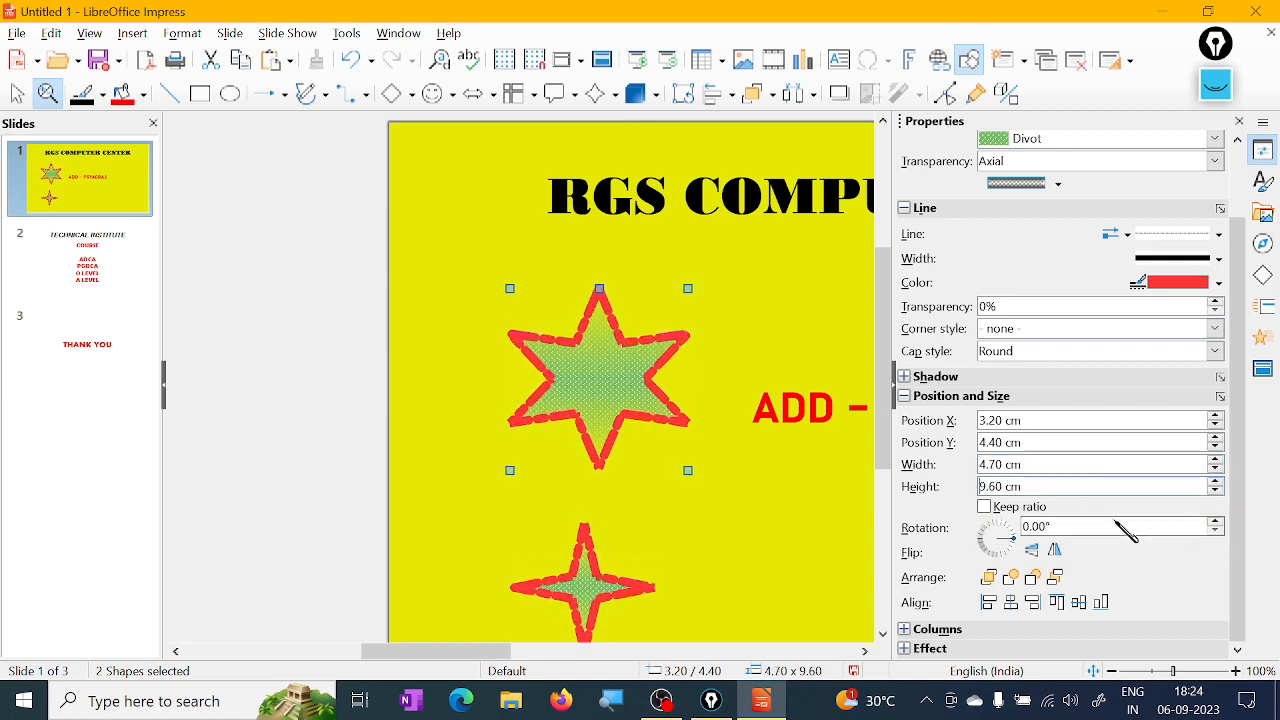
- Rotate both stars step by step to 20°, then turn them to 356° with the rotation dial
left_click(1217, 522)
left_click(1217, 522)
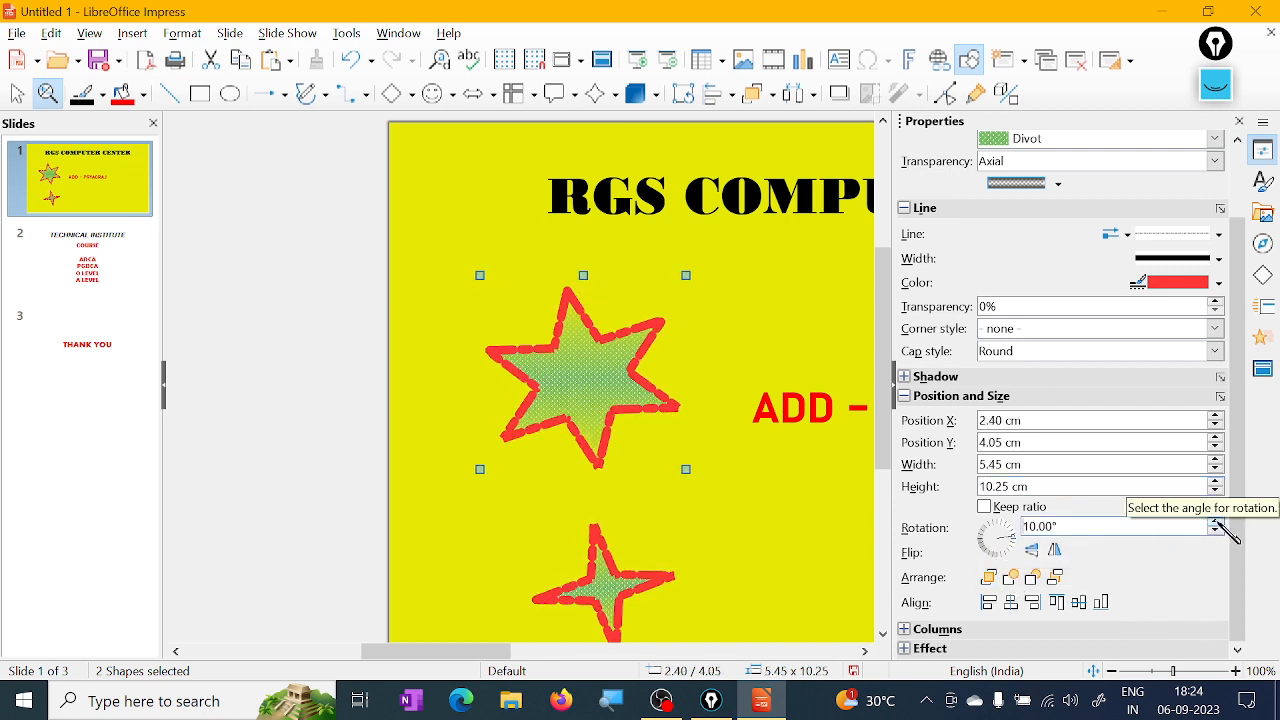
left_click(1217, 522)
left_click(1217, 522)
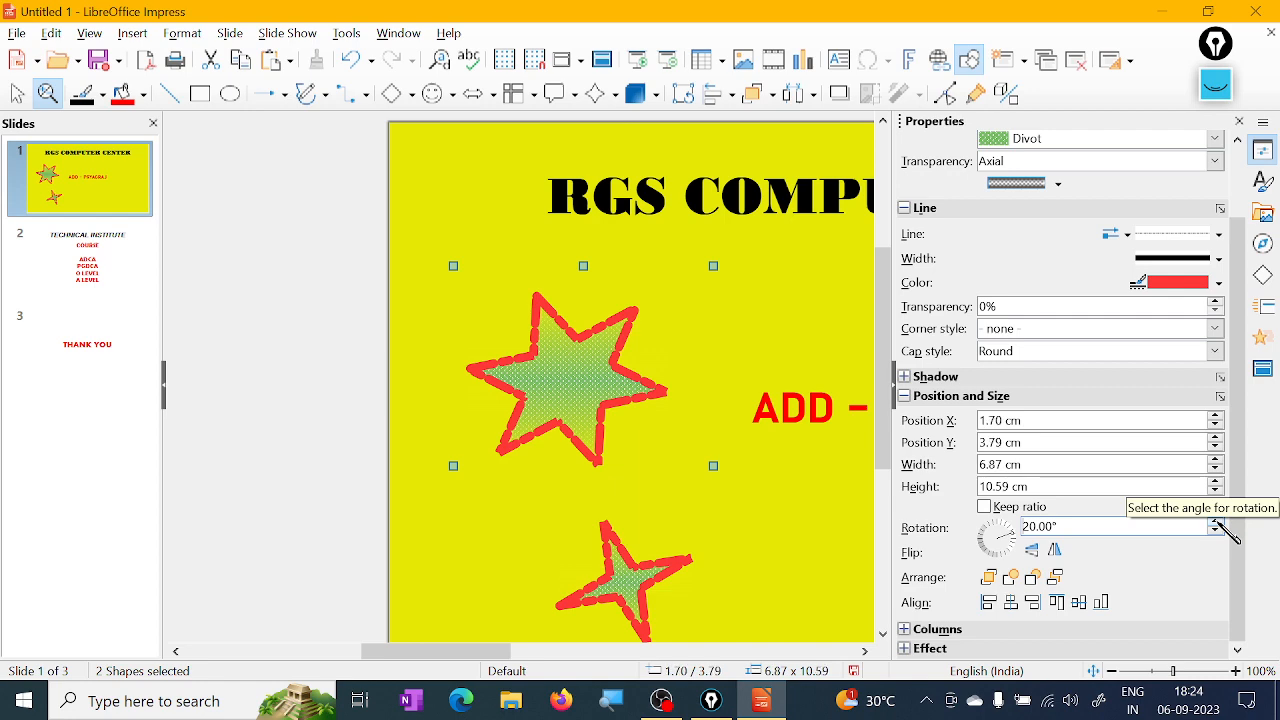
mouse_move(1014, 542)
left_mouse_down()
mouse_move(1010, 530)
mouse_move(1009, 551)
mouse_move(1008, 527)
mouse_move(1020, 549)
left_mouse_up()
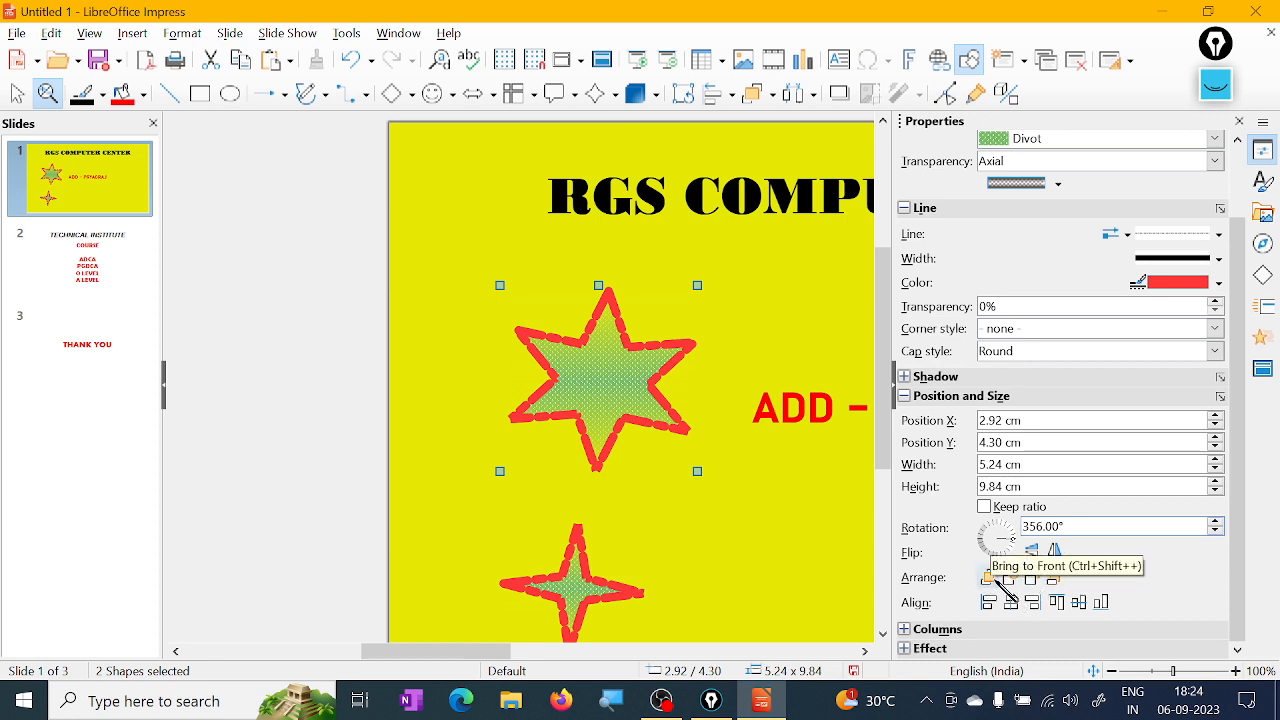
- Draw an eight-pointed star about 2.50 × 2.21 cm between the large green star and the ADD text
left_click(651, 408)
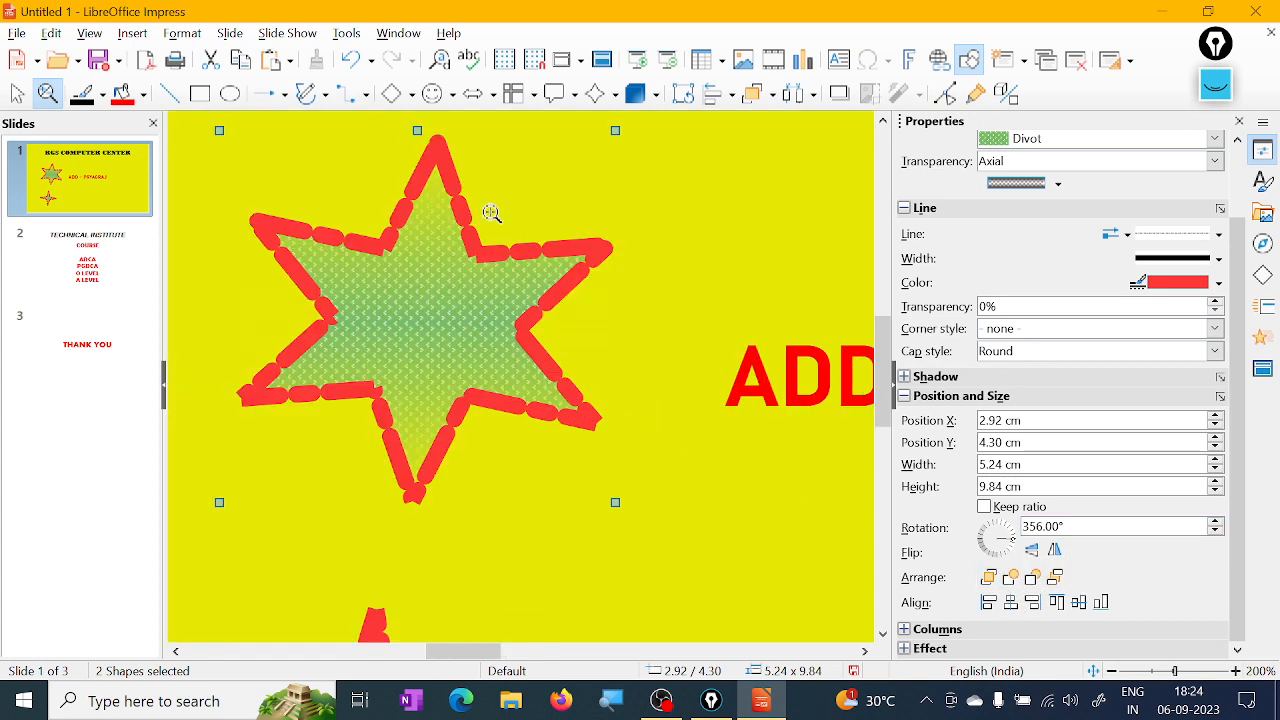
left_click(576, 95)
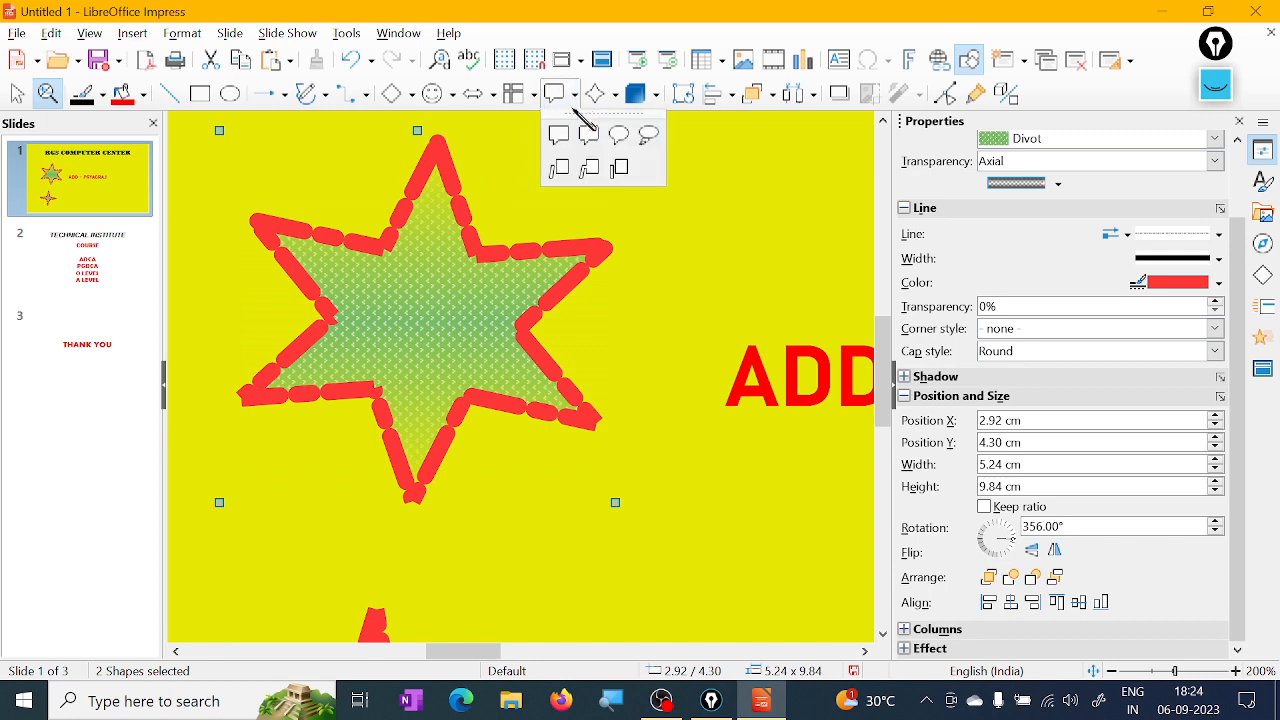
left_click(616, 95)
left_click(616, 95)
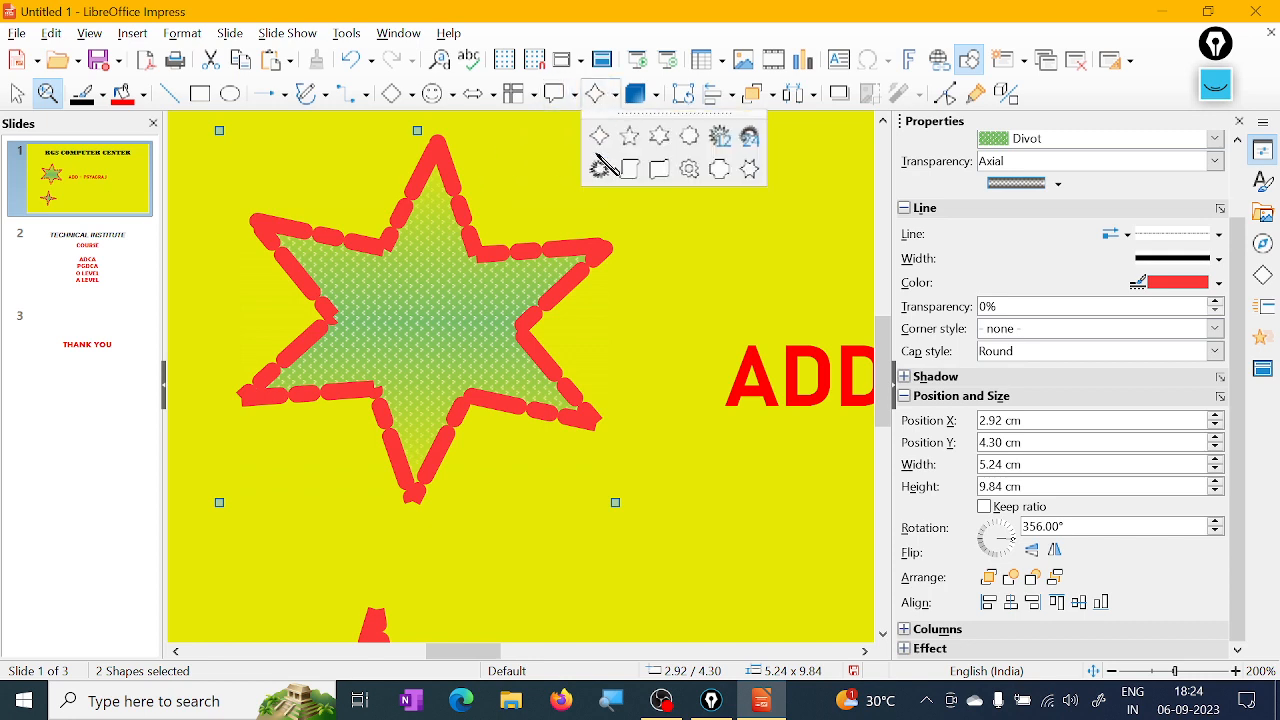
left_click(691, 137)
left_click_drag(597, 177, 783, 342)
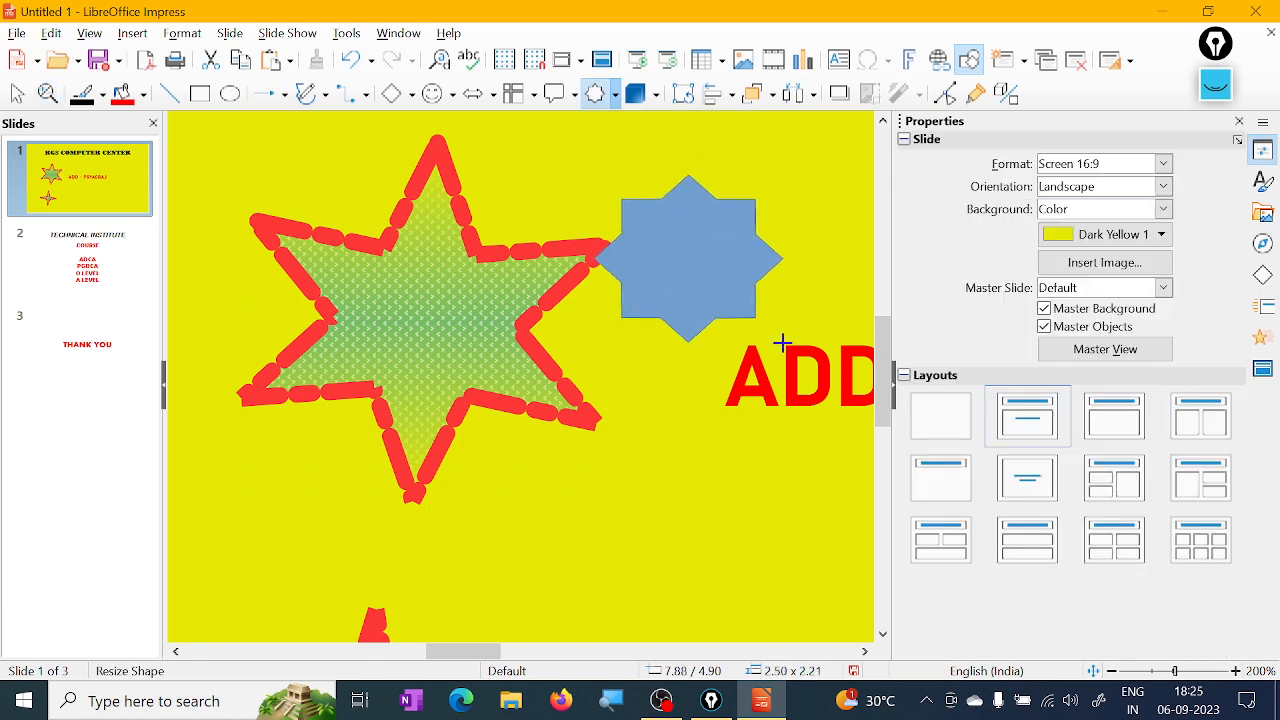
- Overlap the eight-pointed star with the green star, and demonstrate its stacking by sending it back one and bringing it to the front
left_click_drag(690, 277, 559, 284)
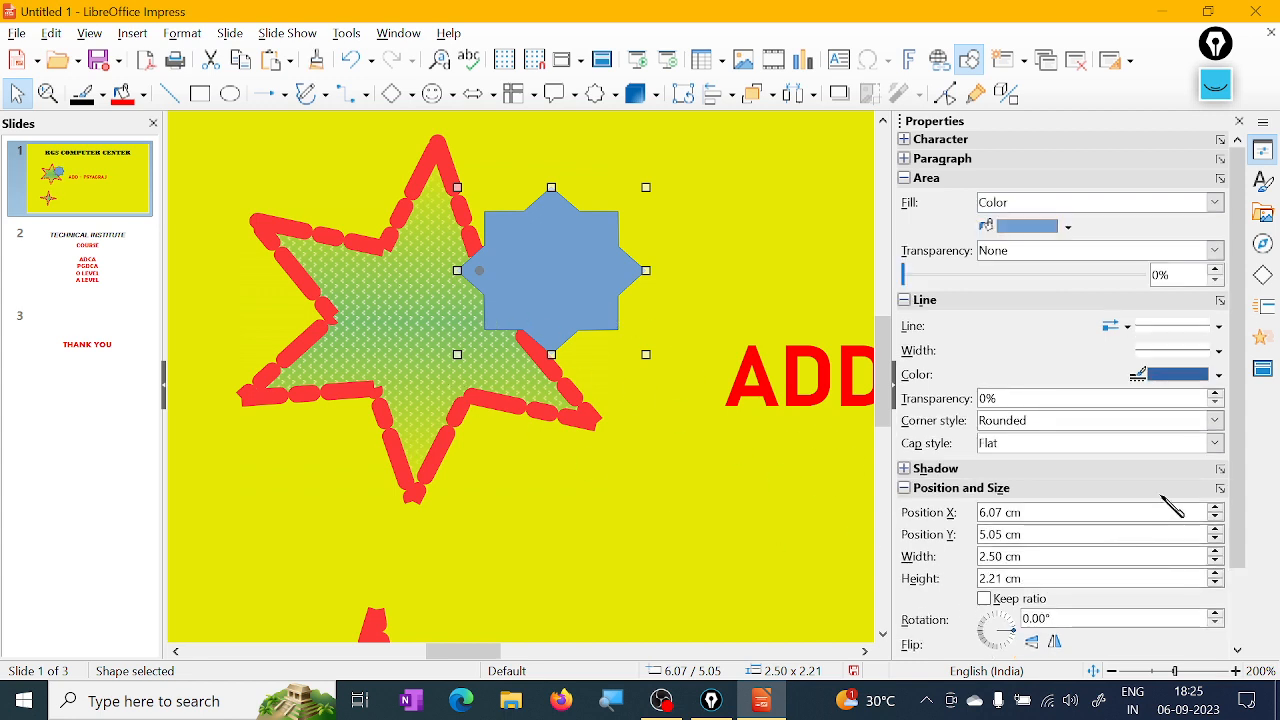
scroll(1137, 508, "down", 2)
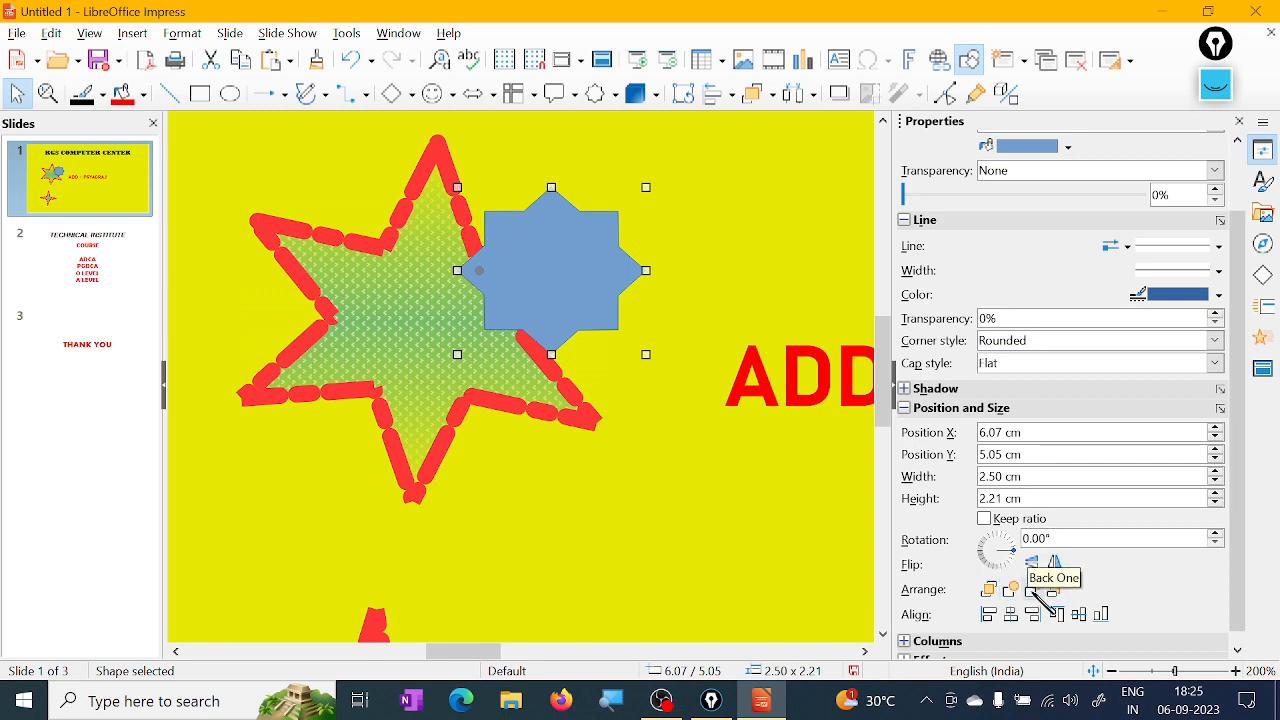
left_click(1043, 594)
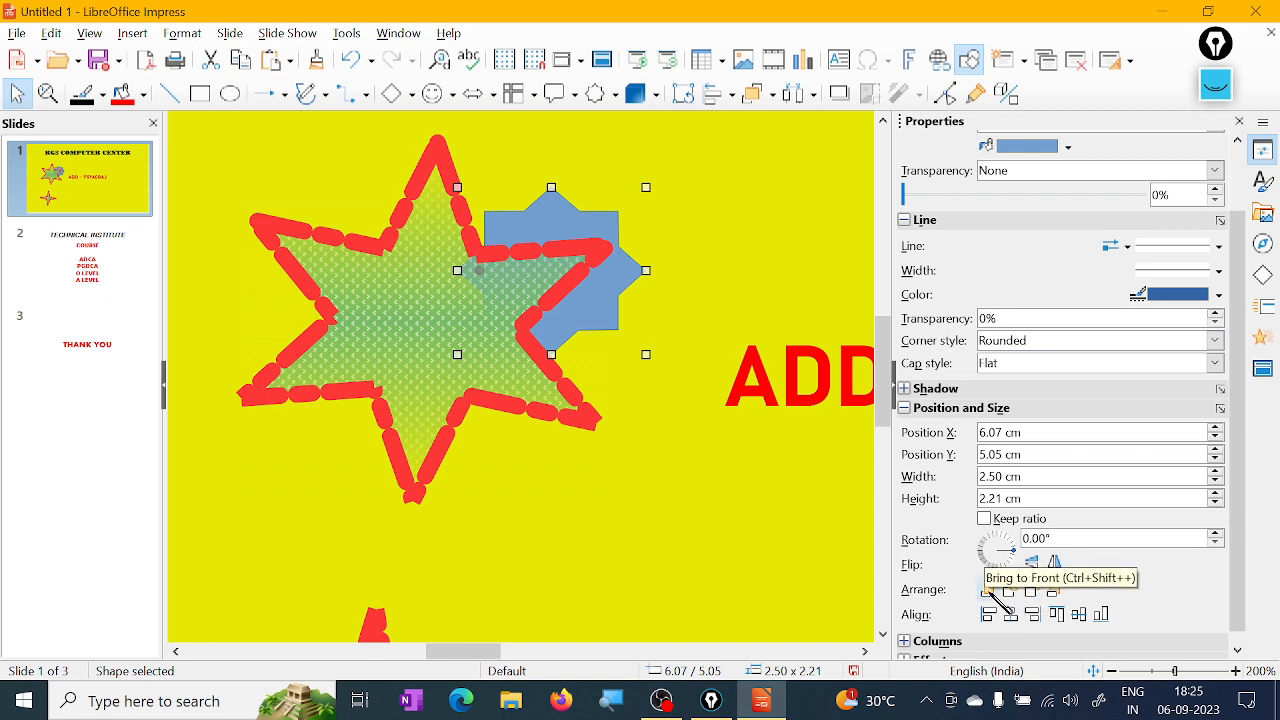
left_click(989, 592)
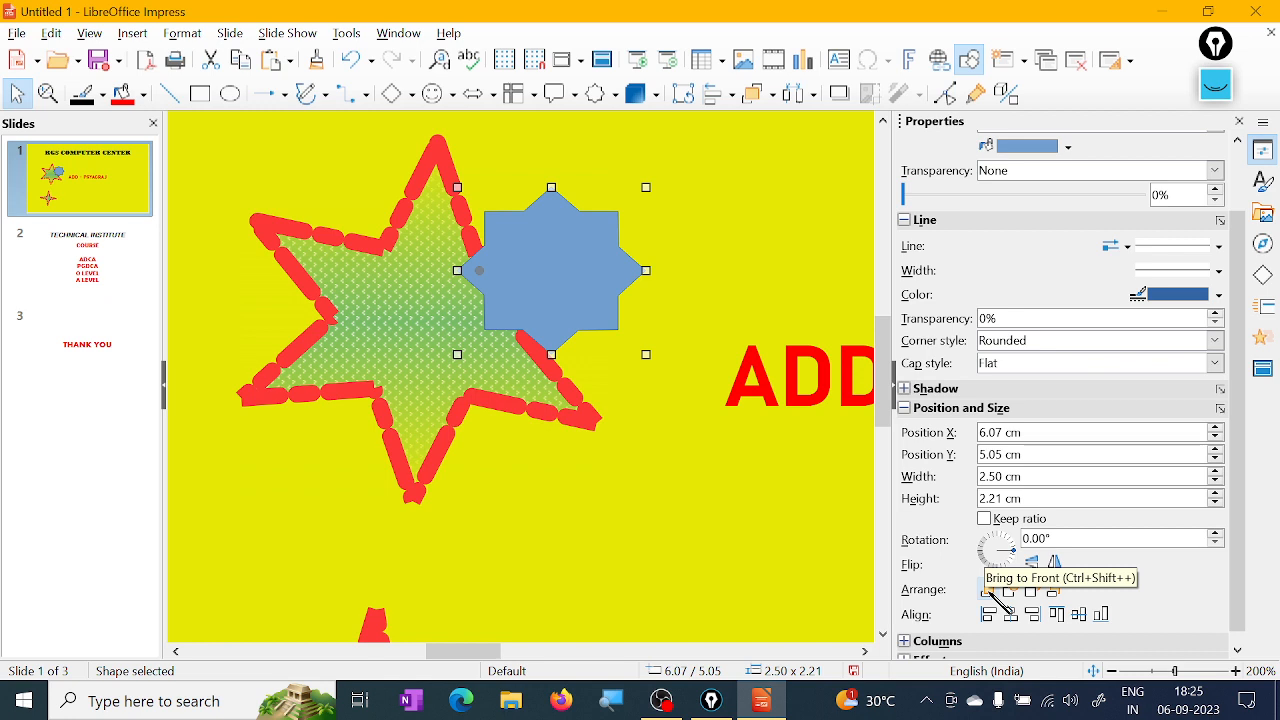
- Set both the line color and the fill color of the eight-pointed star to Red
left_click(1219, 295)
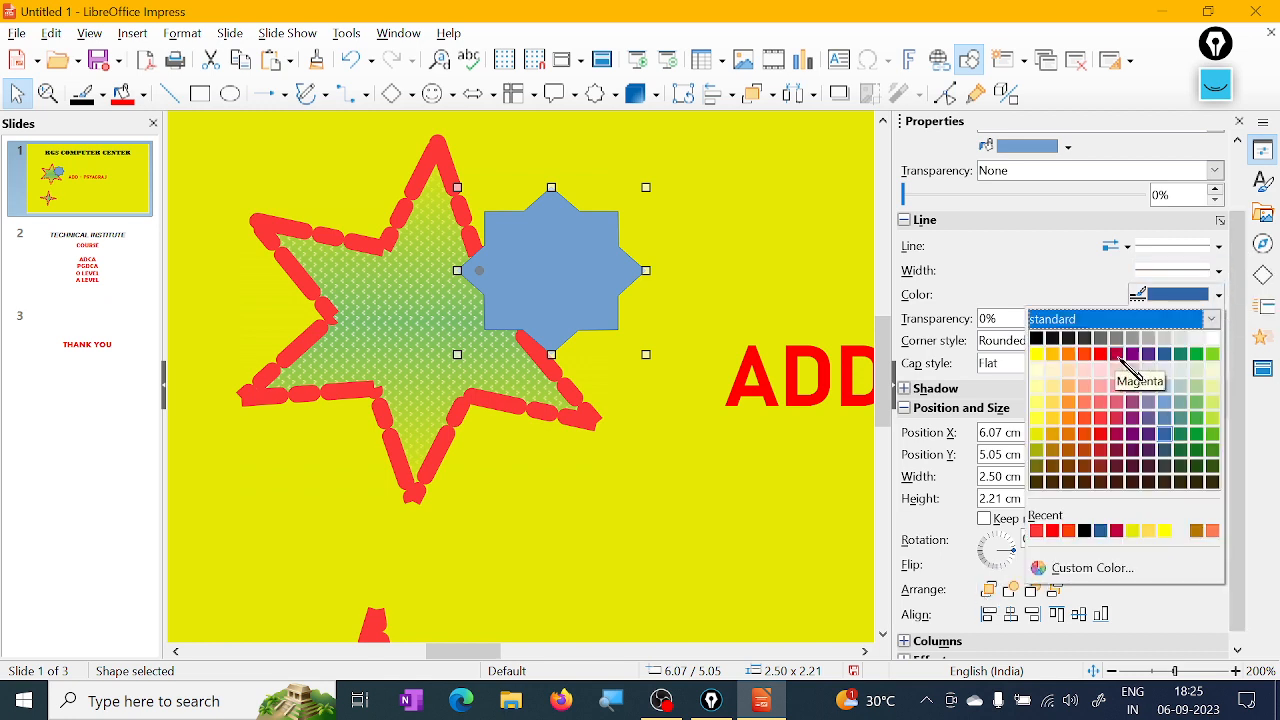
left_click(1101, 355)
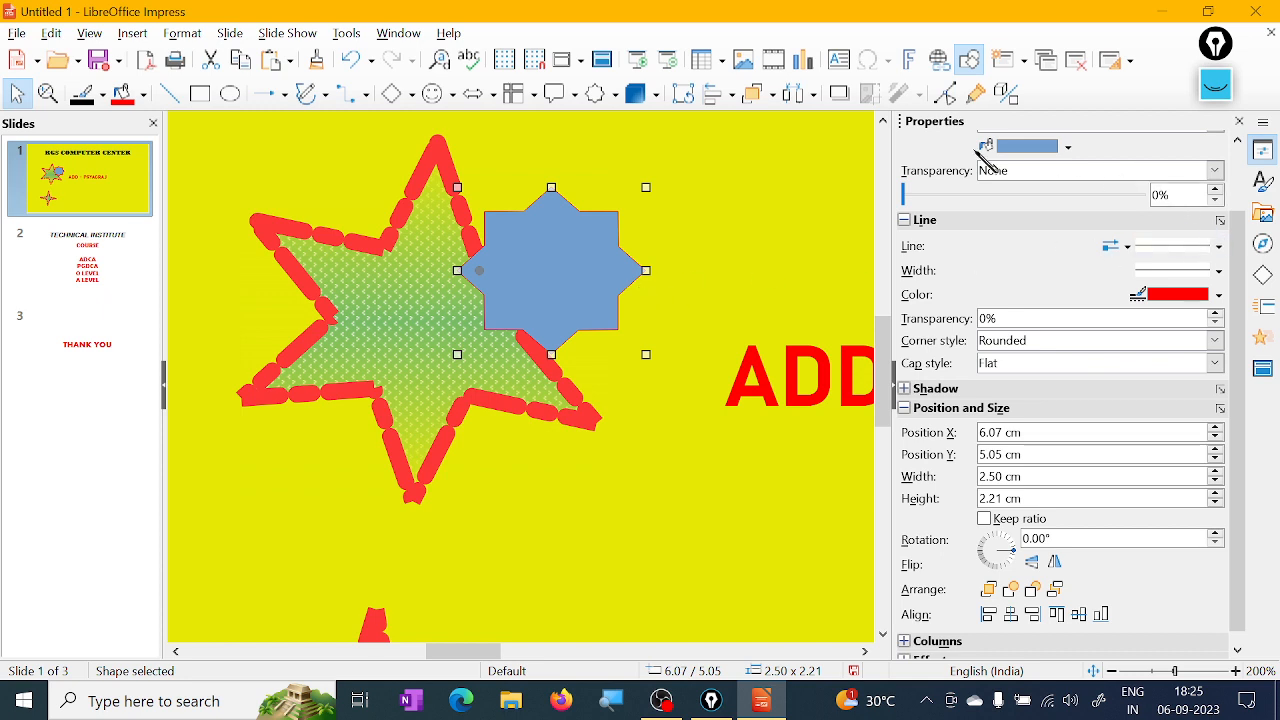
left_click(1068, 147)
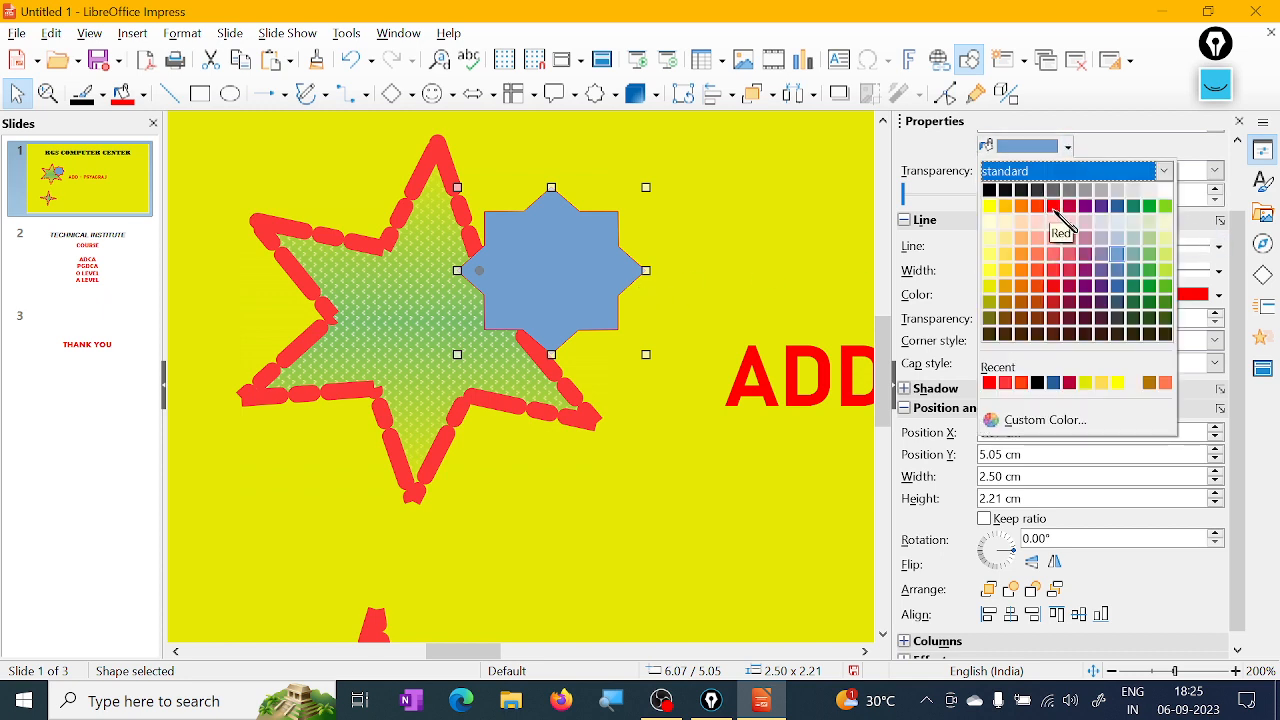
left_click(1055, 207)
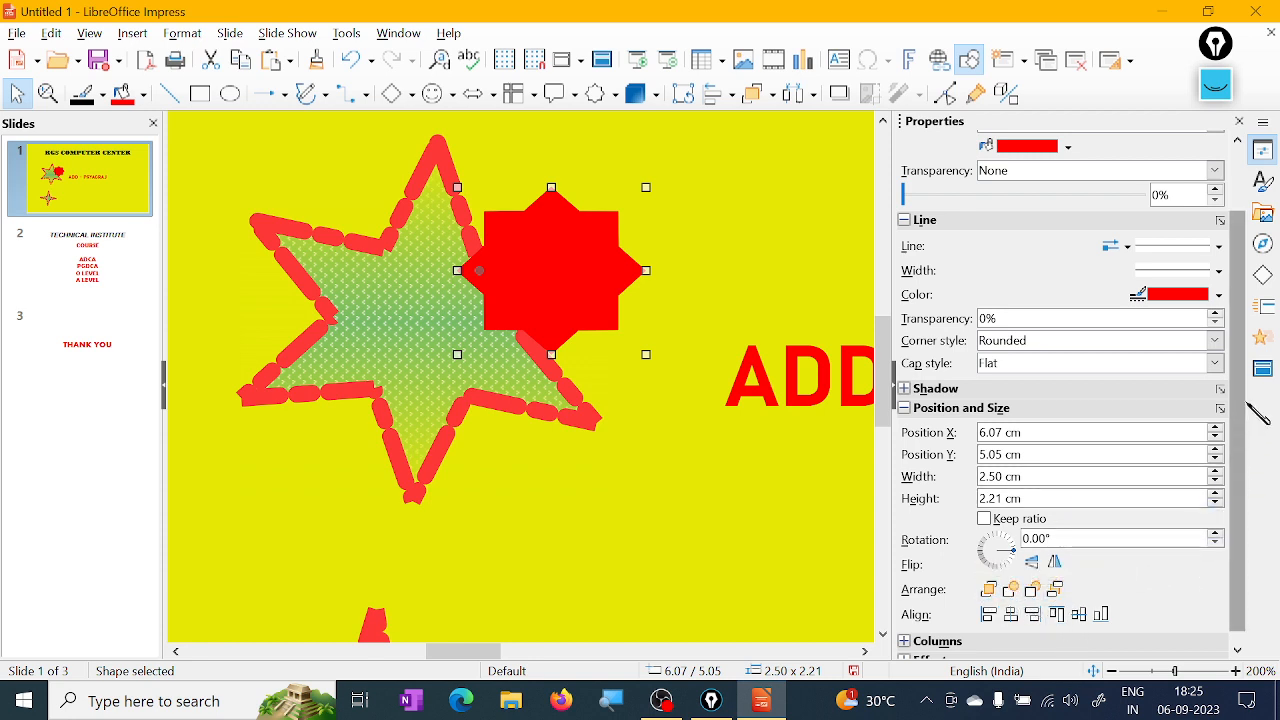
- Expand and review the column and effect settings available for the eight-pointed star
scroll(1000, 625, "down", 1)
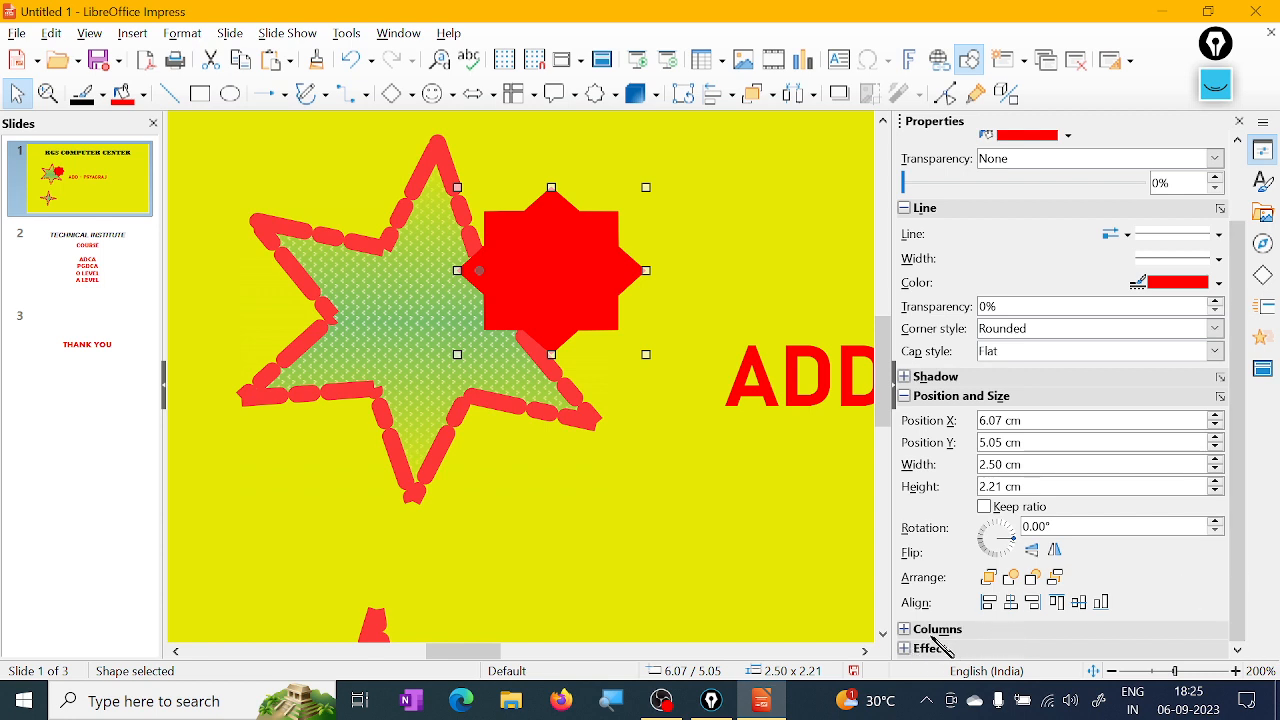
left_click(906, 630)
scroll(1137, 566, "down", 2)
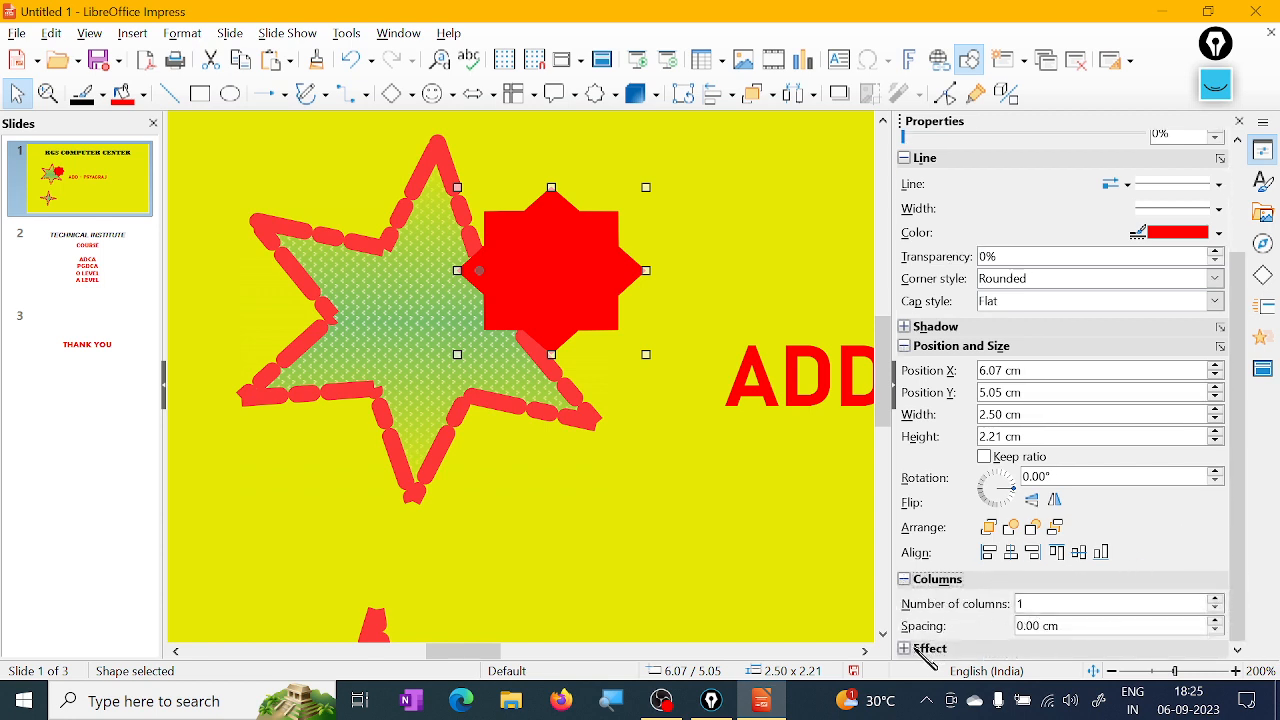
left_click(910, 648)
scroll(1125, 542, "down", 5)
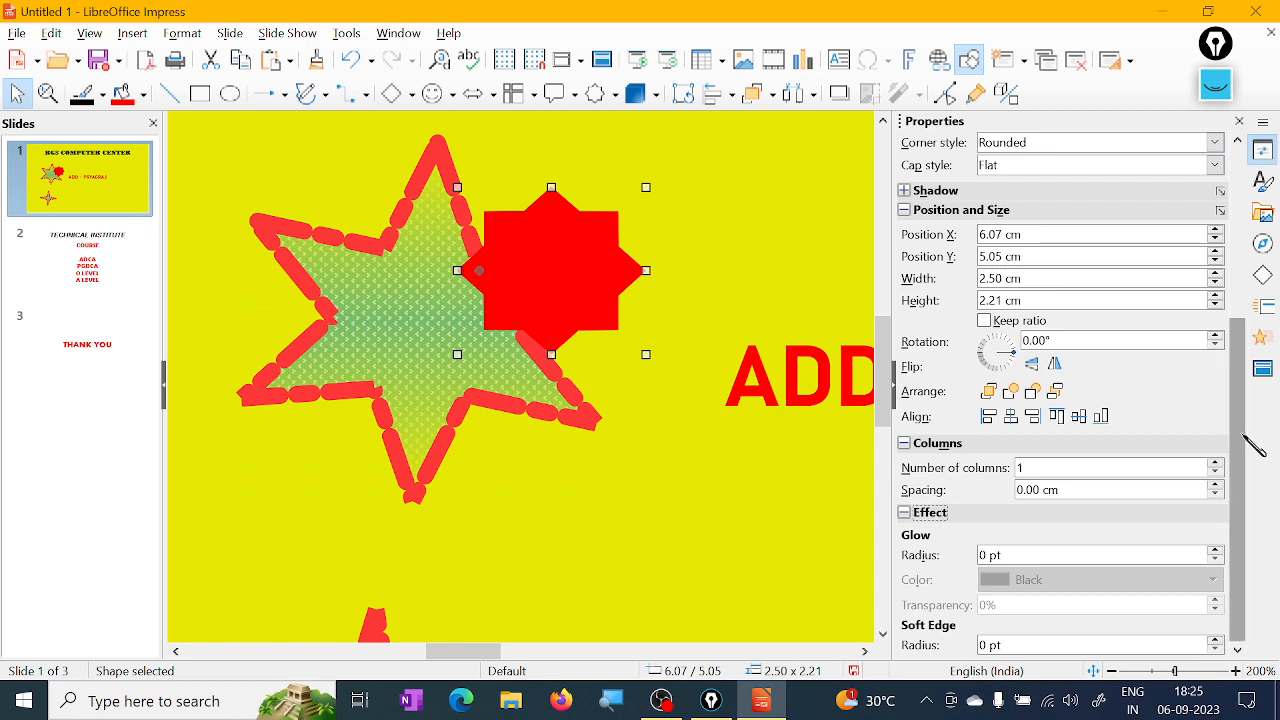
scroll(1245, 398, "up", 6)
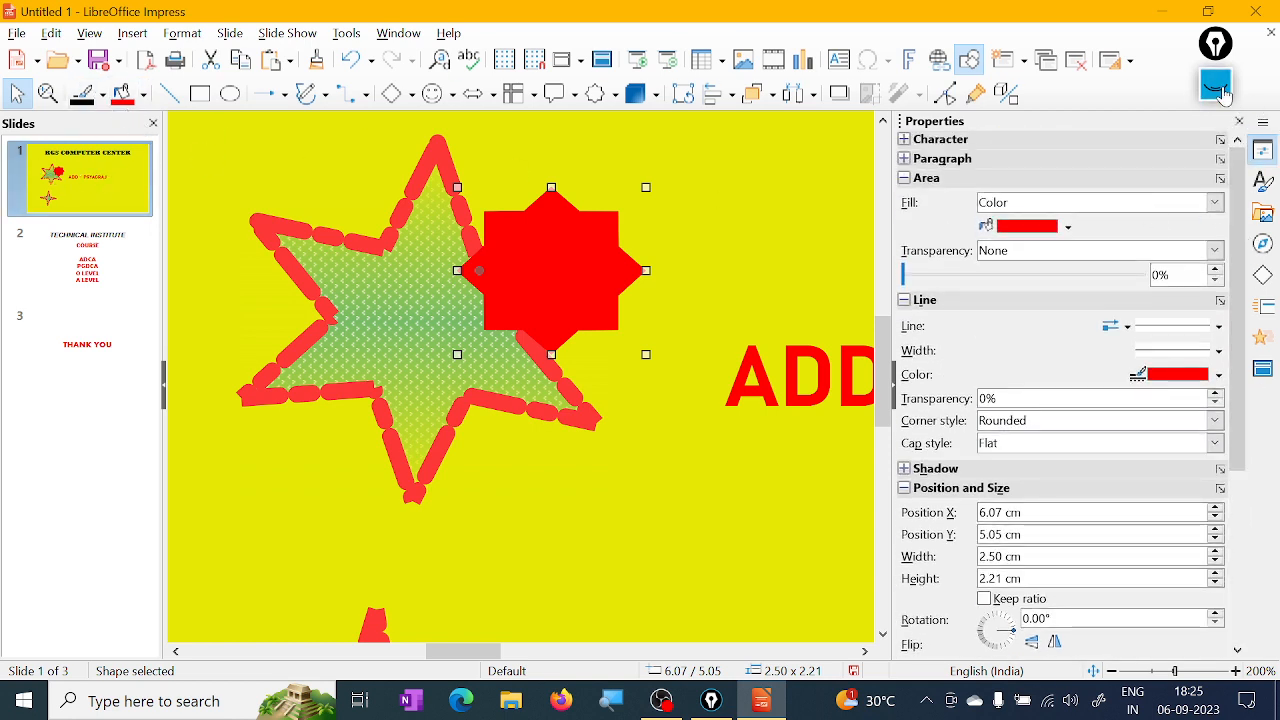
- Highlight the drawing tools and the shape's property settings with freehand pink strokes from the screen-annotation pen
left_click(1216, 86)
left_click(1216, 146)
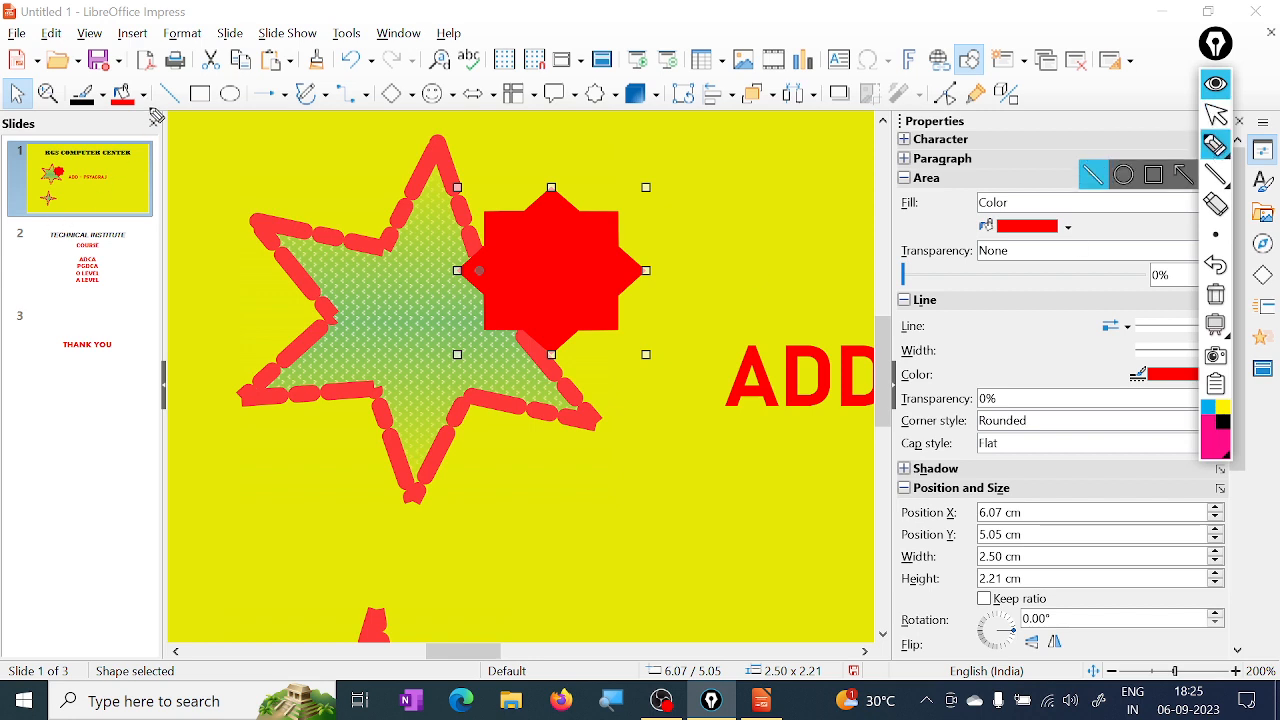
left_click_drag(155, 83, 157, 139)
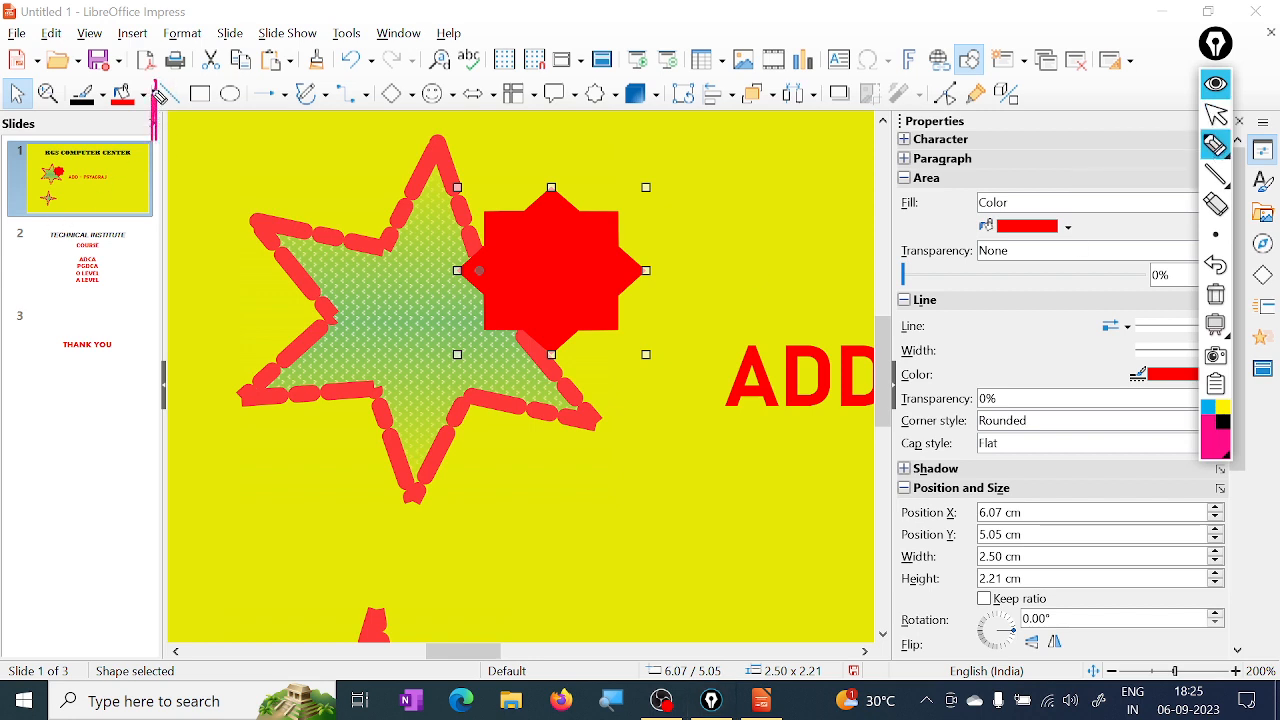
left_click_drag(158, 104, 197, 112)
left_click_drag(377, 110, 445, 116)
left_click_drag(732, 114, 838, 123)
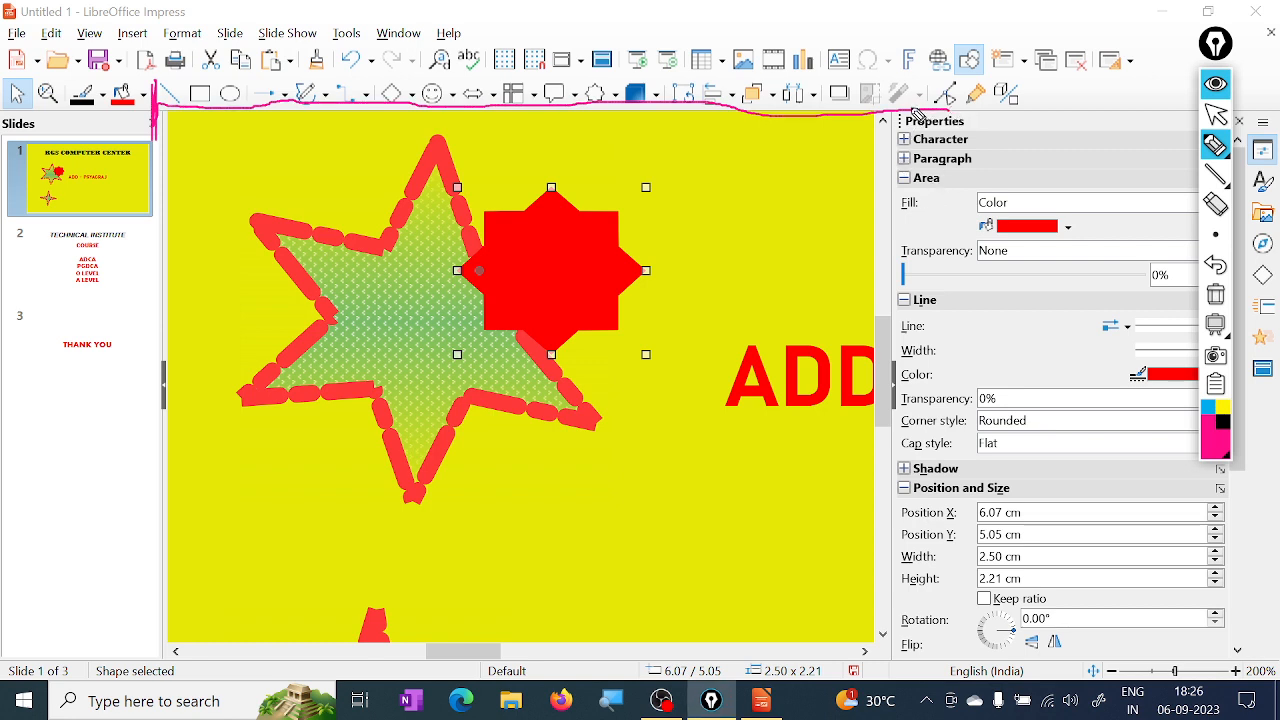
mouse_move(235, 113)
left_mouse_down()
mouse_move(950, 48)
mouse_move(1134, 188)
mouse_move(1155, 156)
left_mouse_up()
mouse_move(993, 131)
left_mouse_down()
mouse_move(965, 290)
mouse_move(1025, 385)
left_mouse_up()
left_click_drag(1024, 511, 1015, 562)
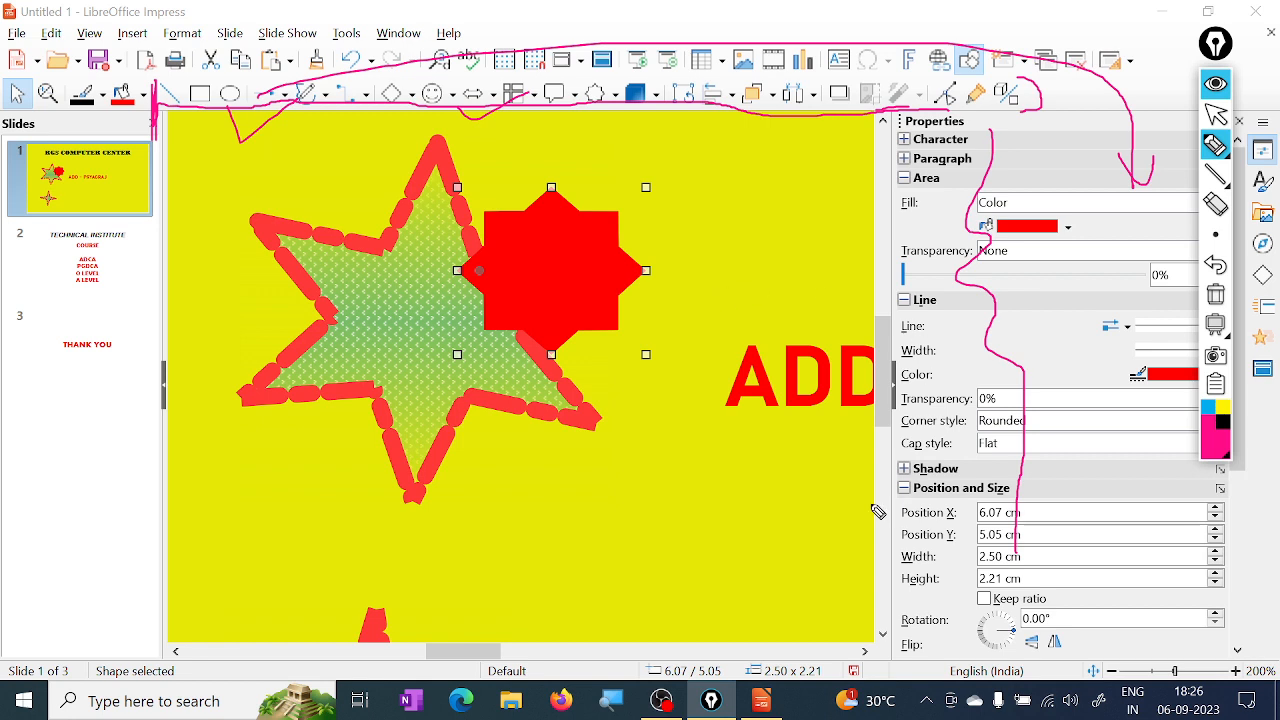
left_click(1218, 115)
left_click(663, 702)
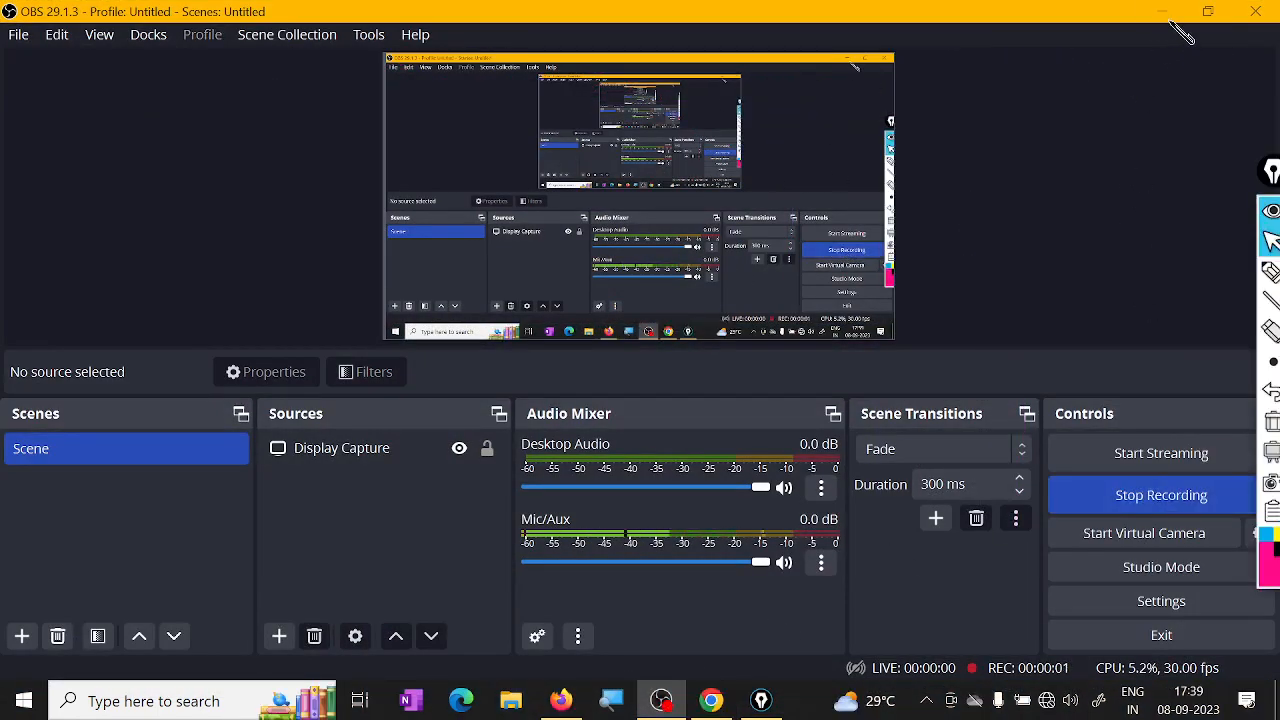
left_click(1162, 12)
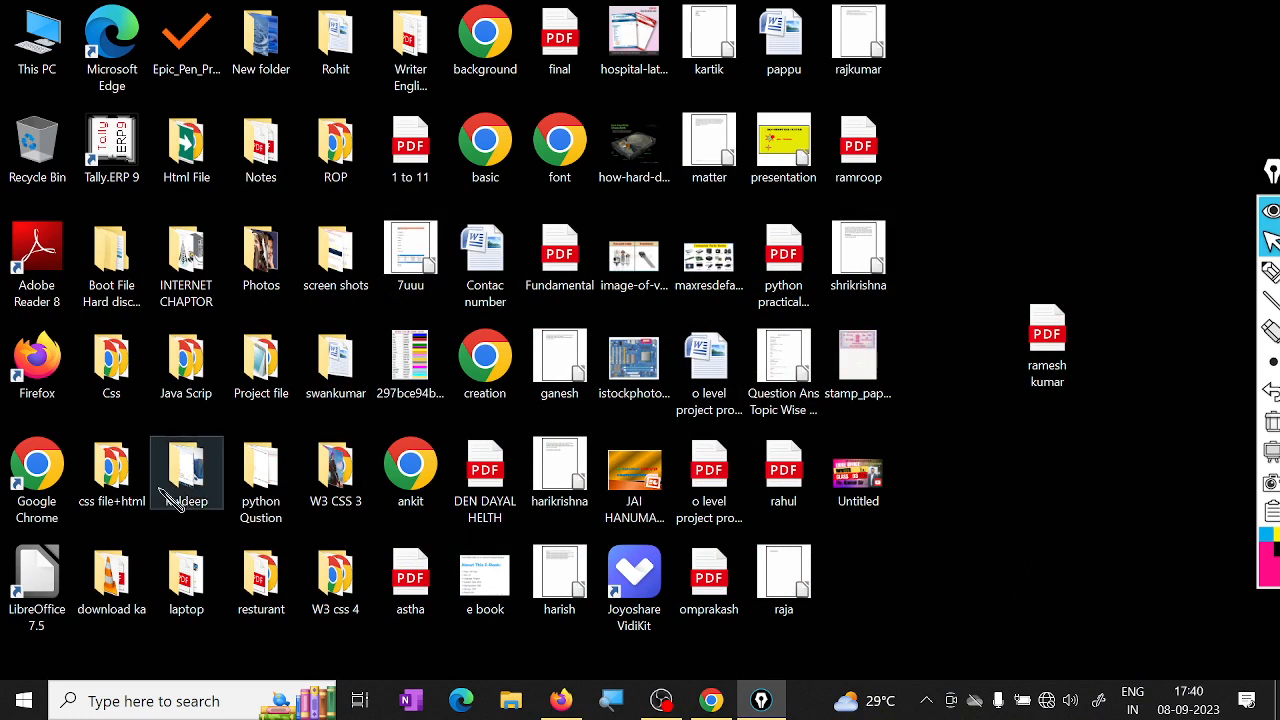
- Start LibreOffice and create a blank Impress presentation without using a template
double_click(40, 590)
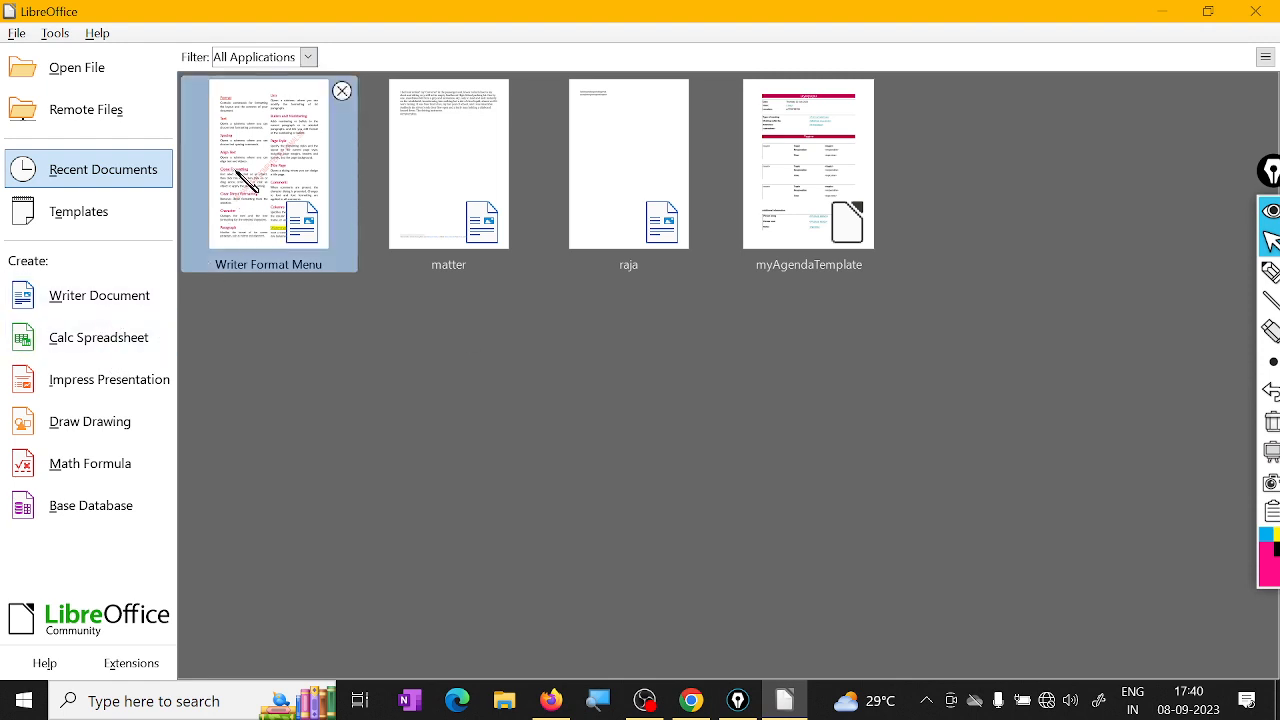
left_click(105, 380)
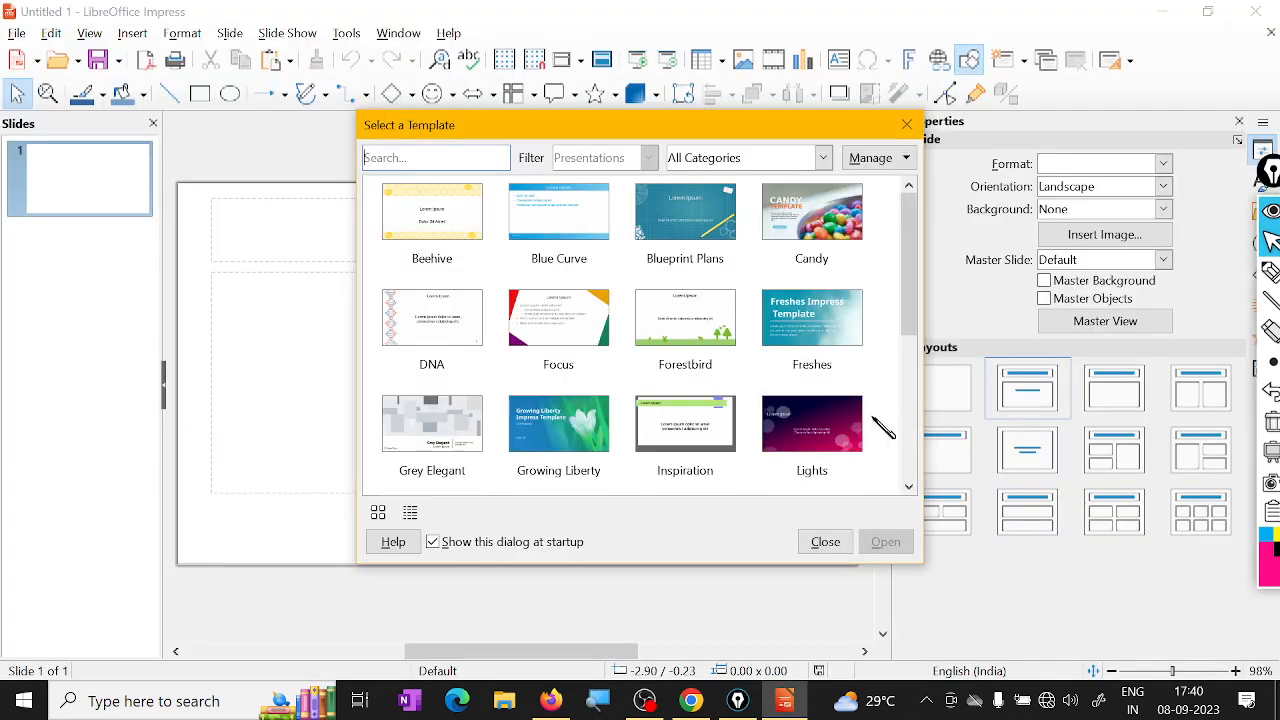
left_click(907, 124)
- Open the saved file named presentation from the Desktop folder
left_click(16, 32)
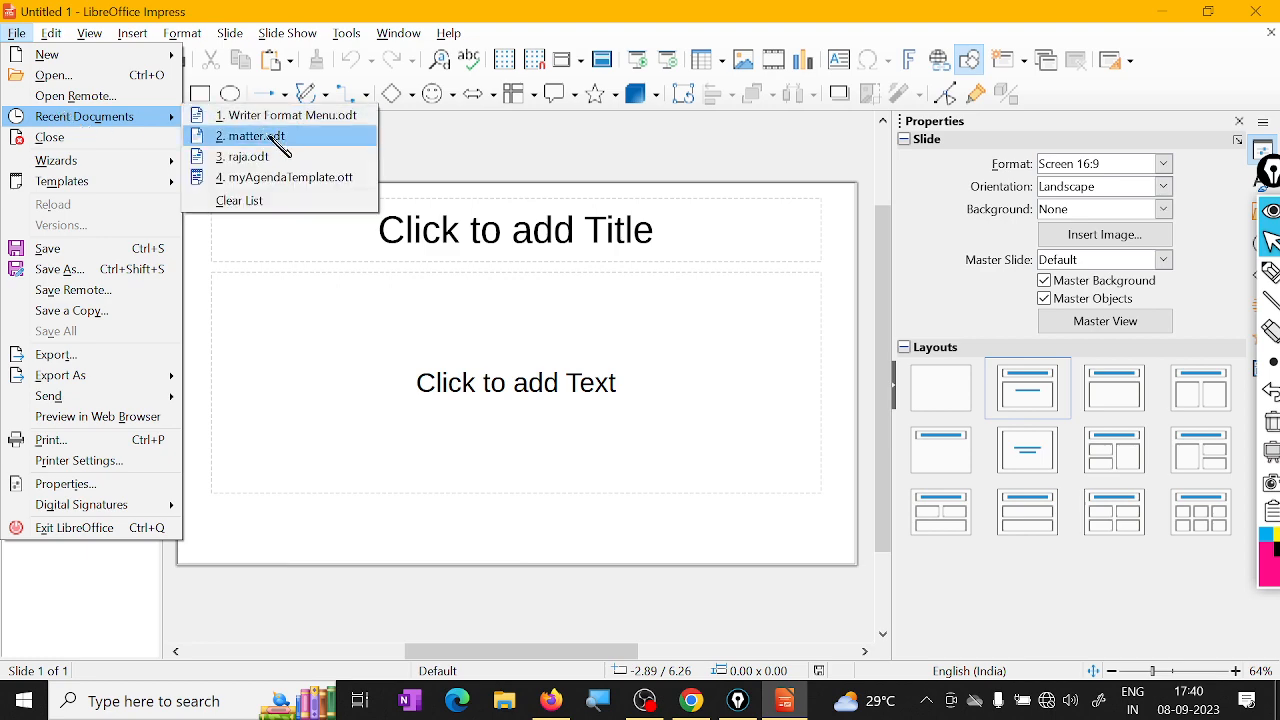
left_click(62, 78)
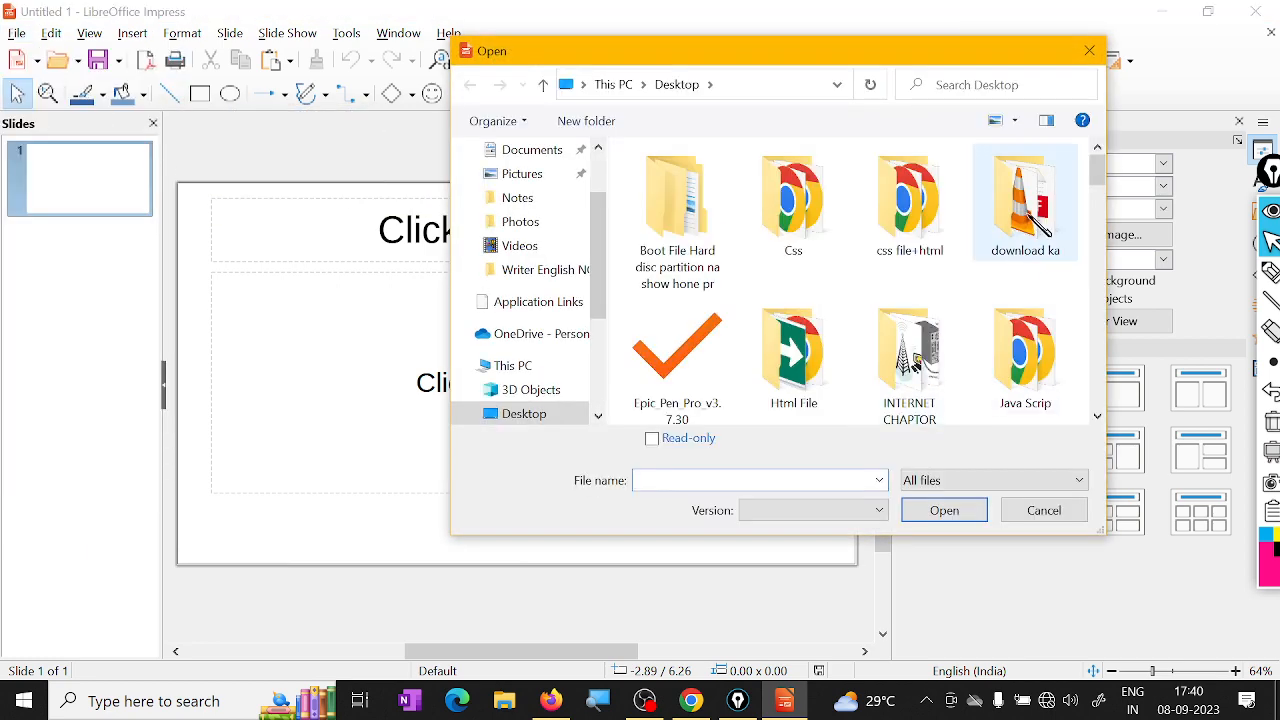
scroll(1035, 360, "down", 2)
scroll(1040, 380, "down", 4)
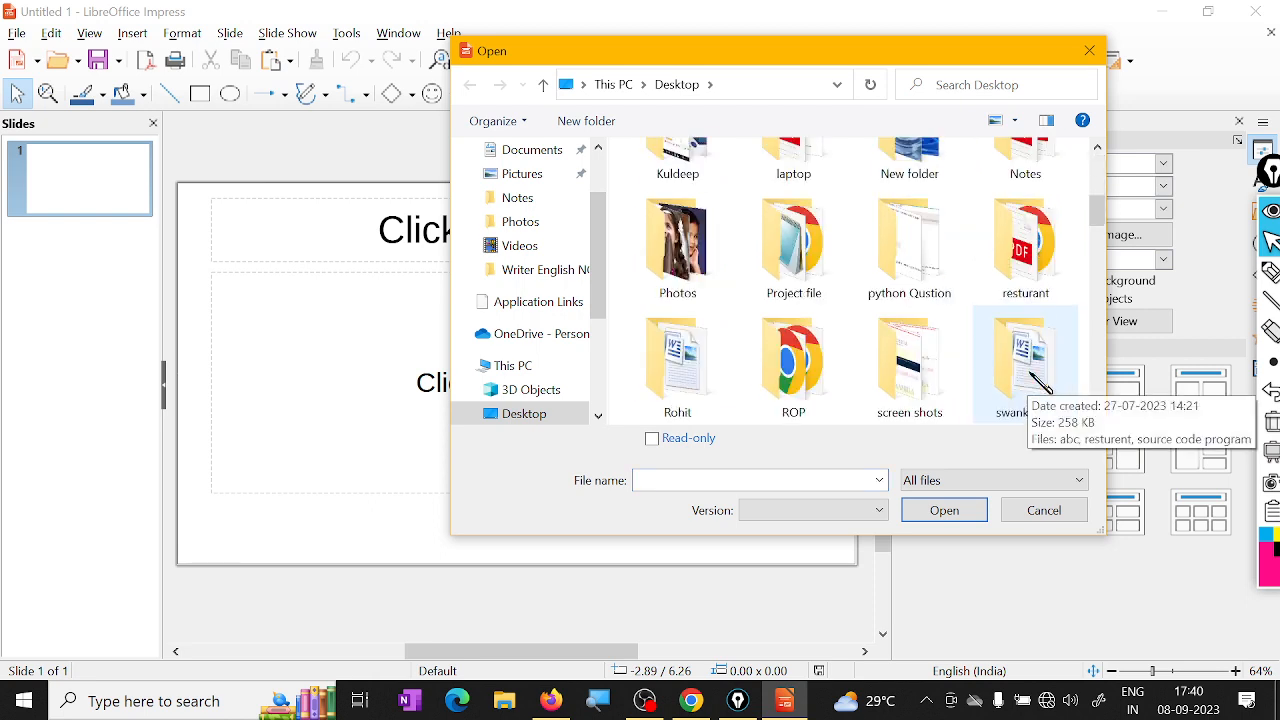
left_click(1049, 384)
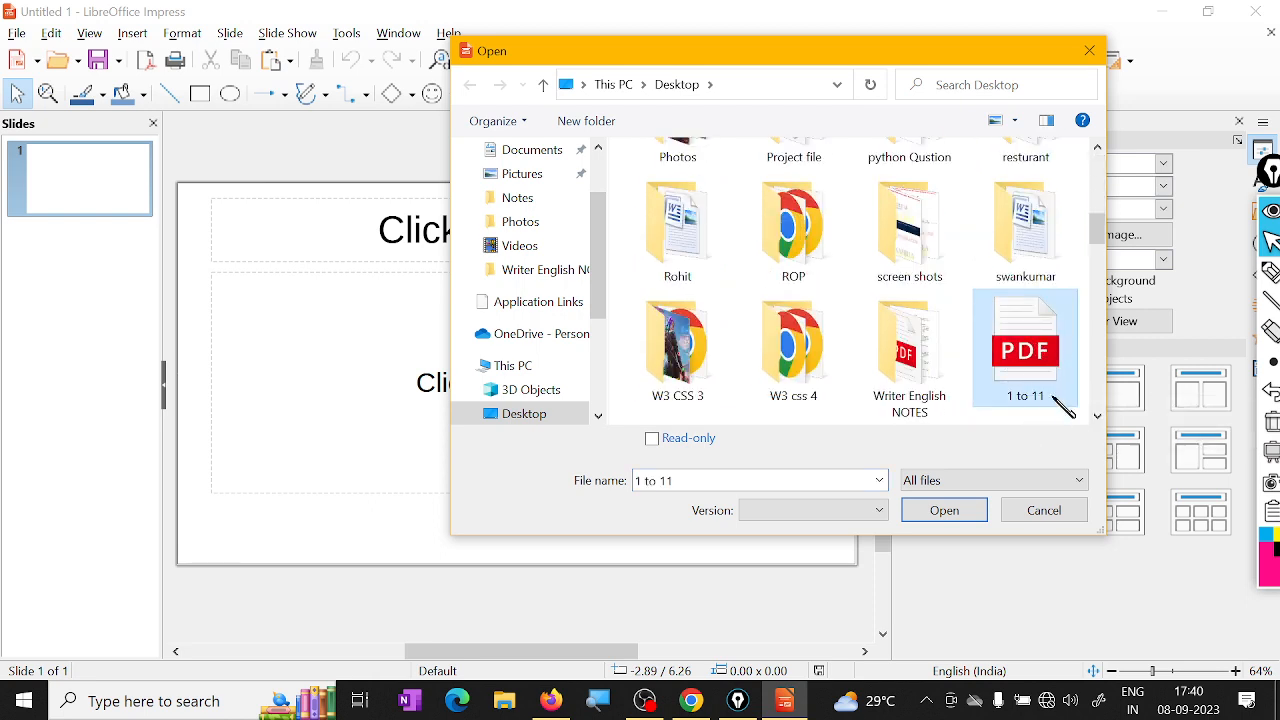
key("p")
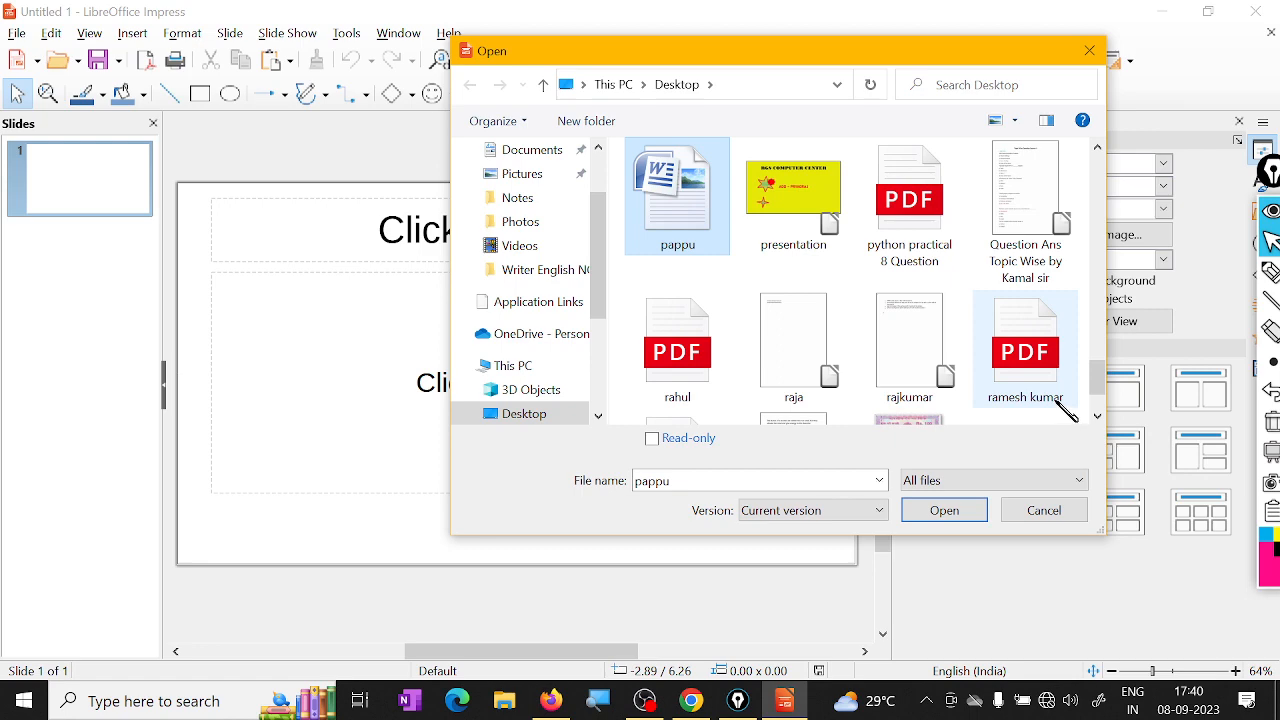
left_click(793, 195)
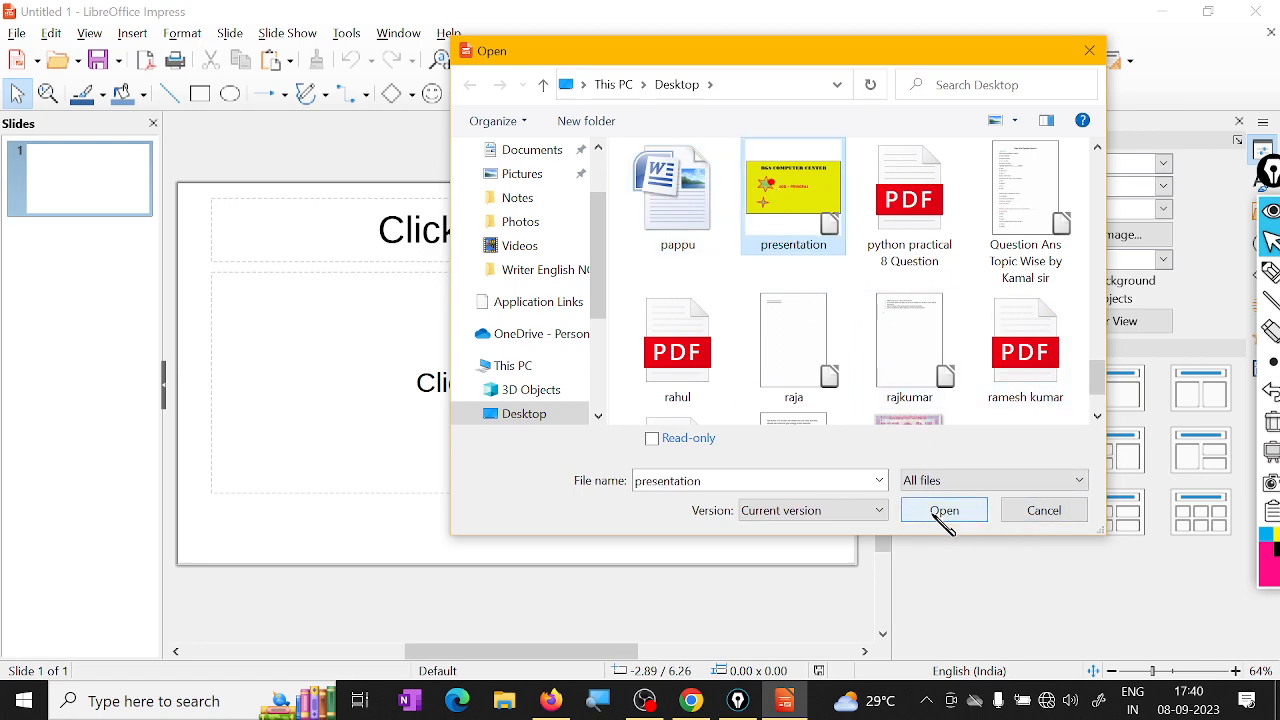
left_click(944, 512)
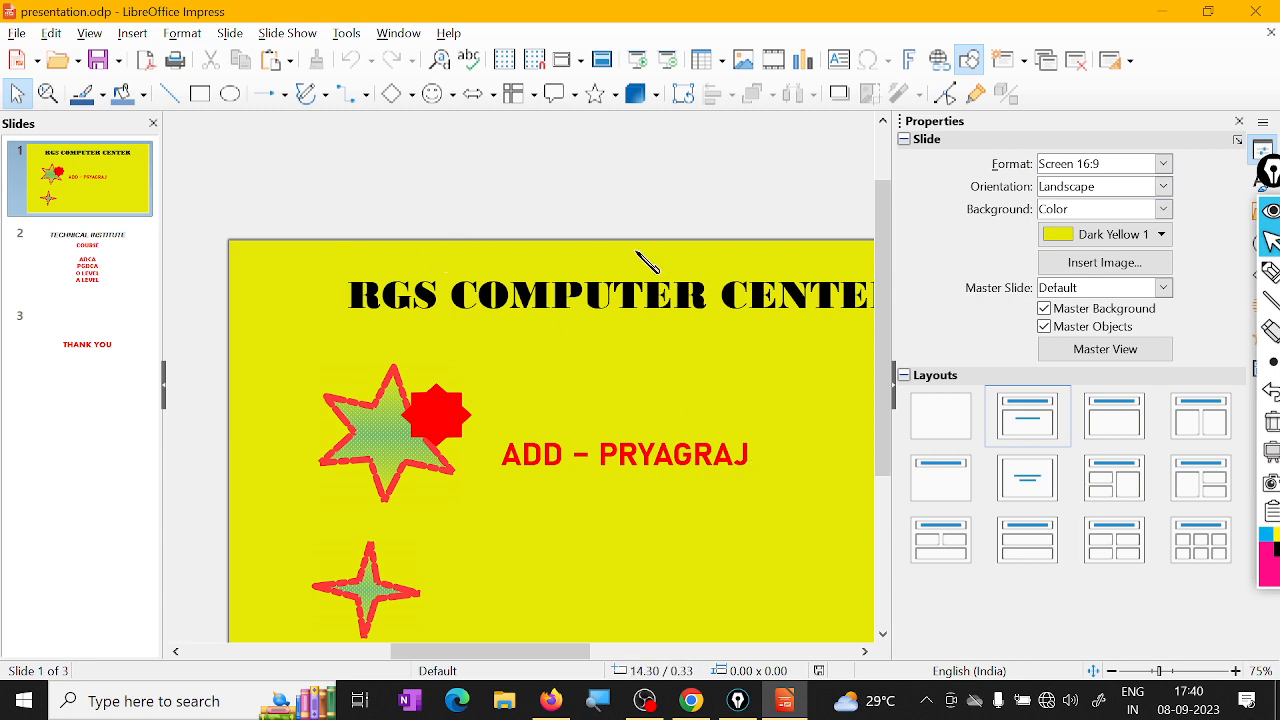
- Display slide 2 and close the properties sidebar to give the slide more room
left_click(128, 292)
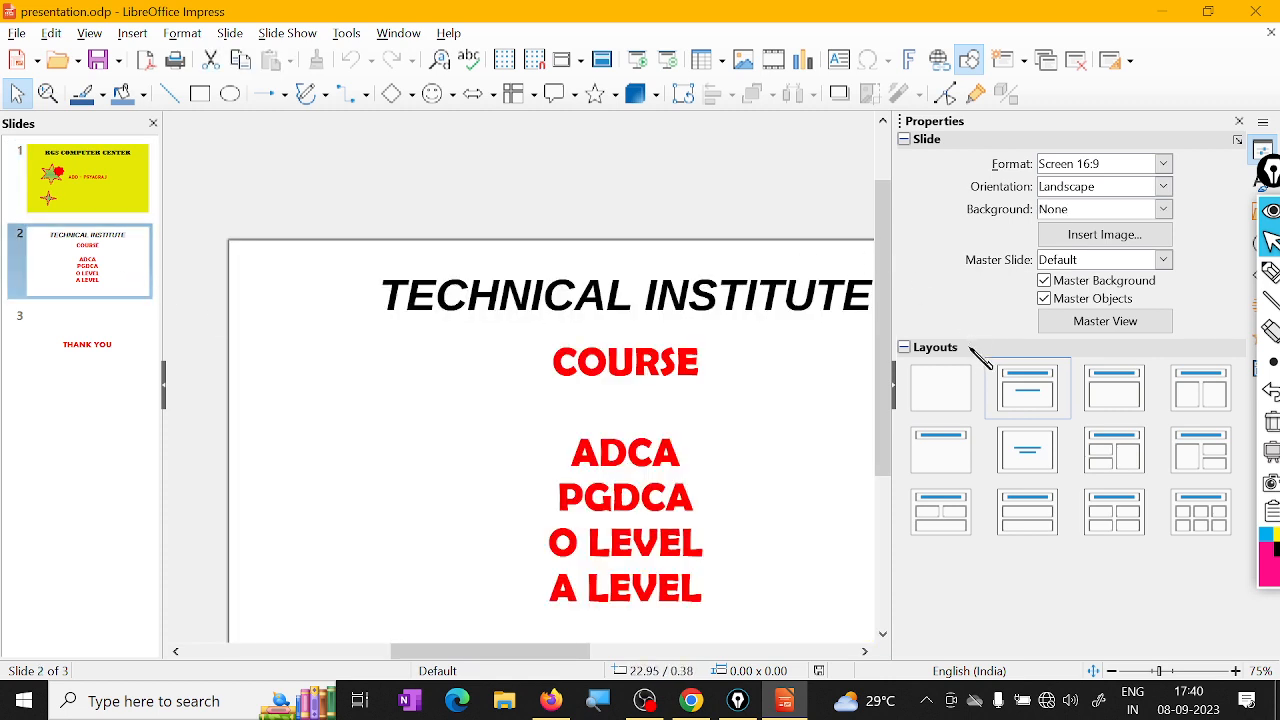
left_click(1240, 121)
scroll(814, 378, "down", 3)
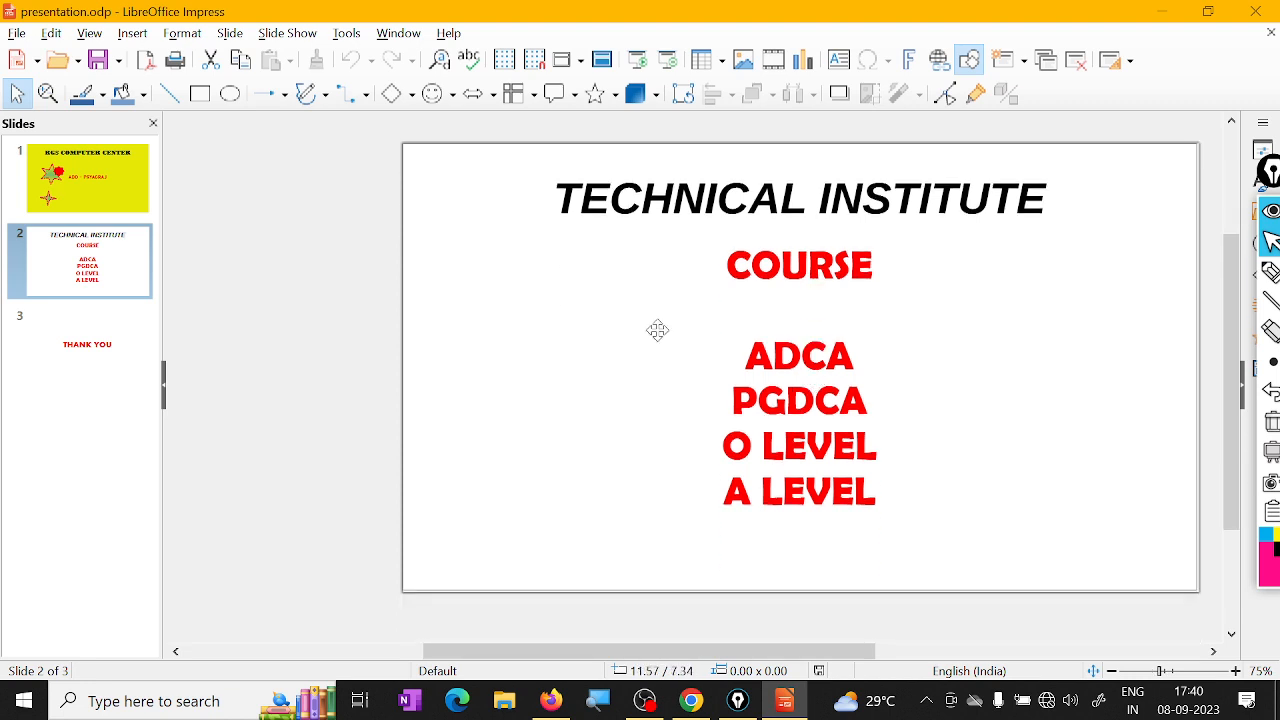
- Review the RGS COMPUTER CENTER, TECHNICAL INSTITUTE and THANK YOU slides in turn
left_click(90, 340)
left_click(112, 181)
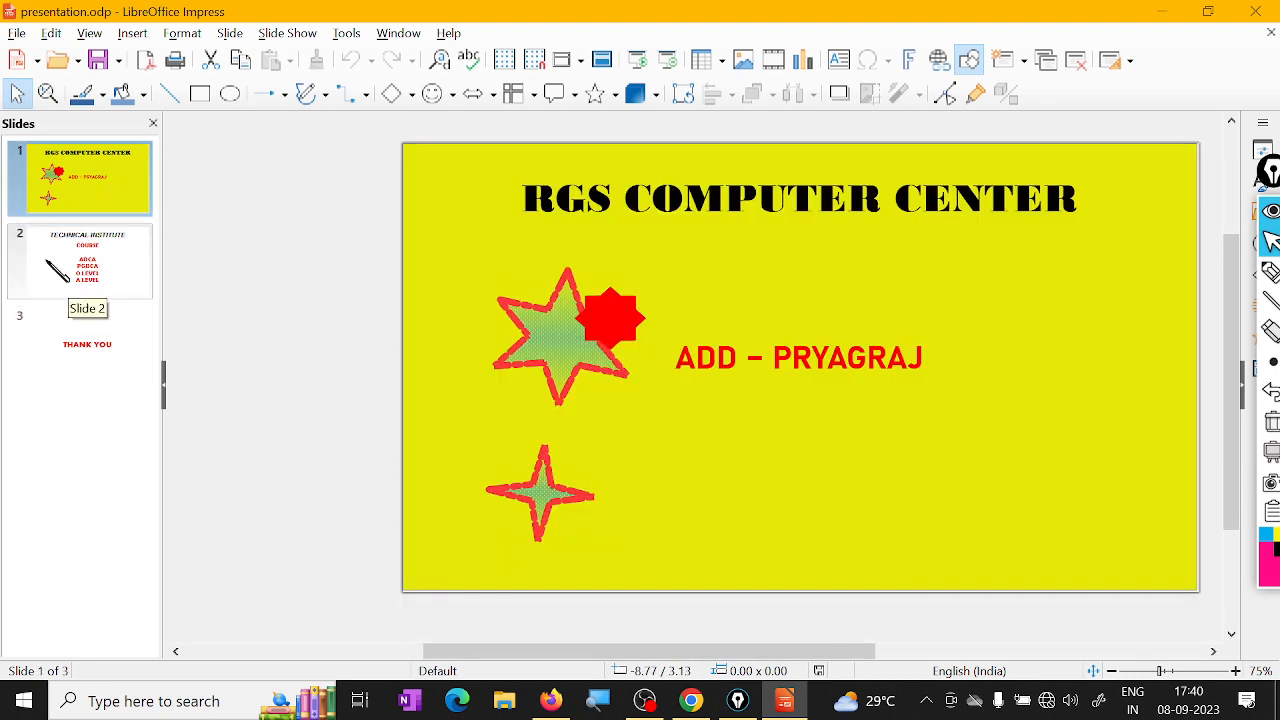
left_click(68, 266)
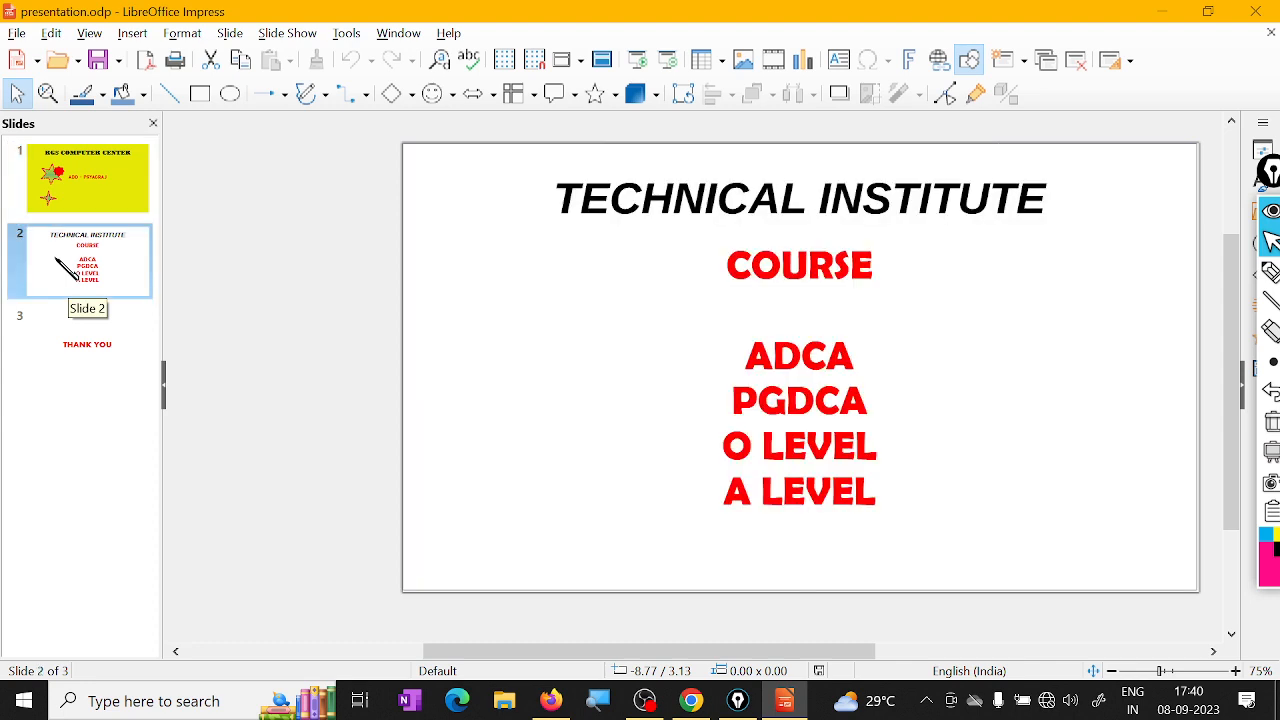
left_click(82, 355)
left_click(95, 205)
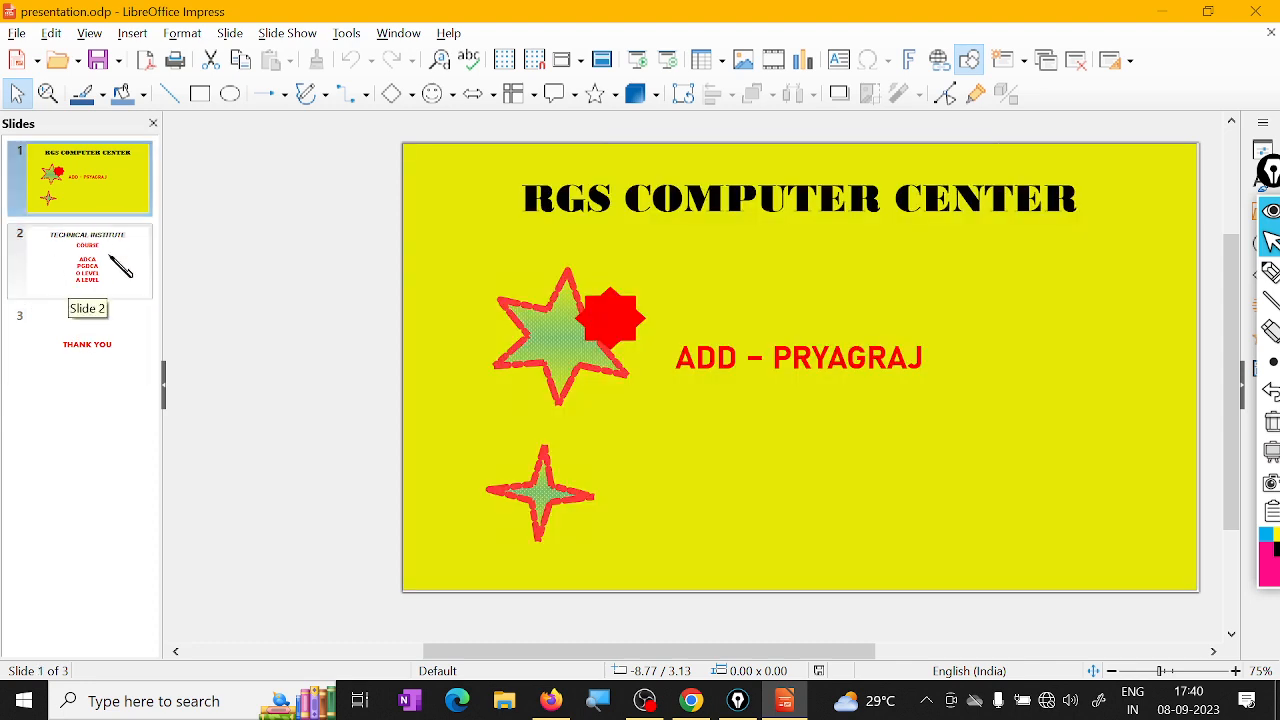
left_click(95, 280)
left_click(90, 345)
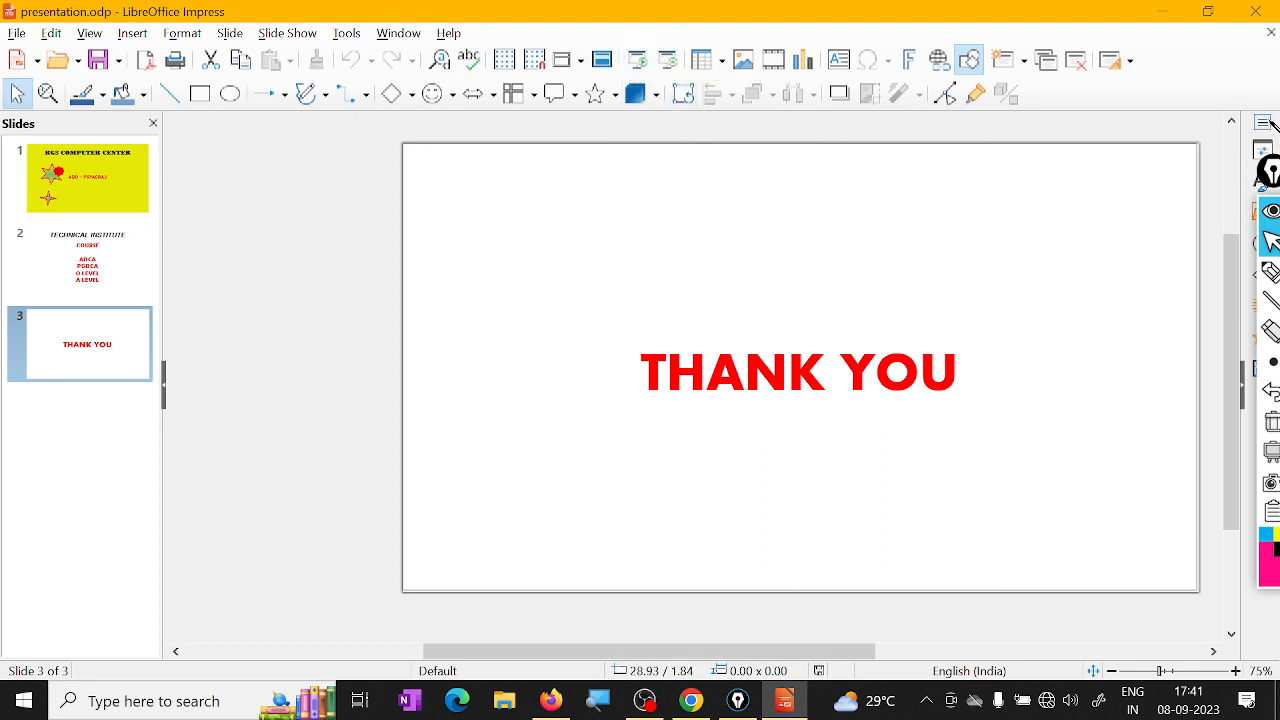
- Move the screen-annotation toolbar clear of the sidebar icons, collapse it and display slide 1
mouse_move(1268, 175)
left_mouse_down()
mouse_move(1177, 188)
mouse_move(1153, 125)
mouse_move(1162, 190)
mouse_move(1176, 71)
mouse_move(1192, 47)
left_mouse_up()
left_click(1163, 222)
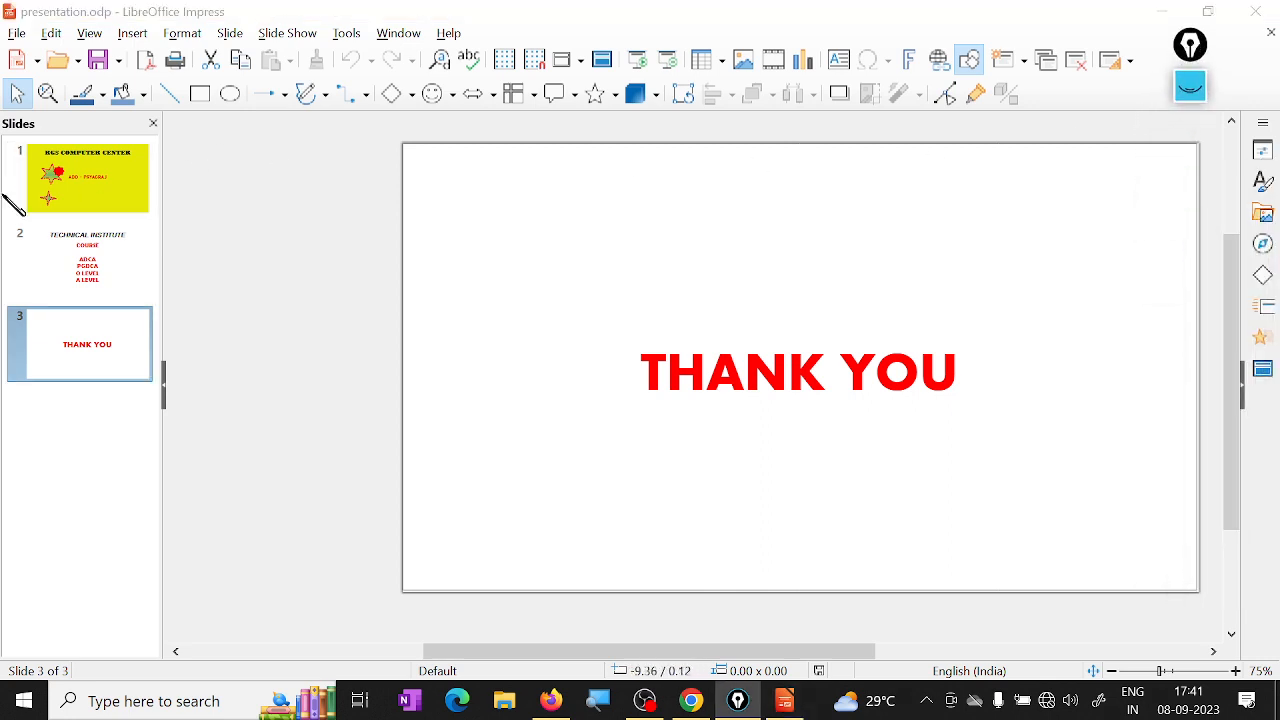
left_click(90, 165)
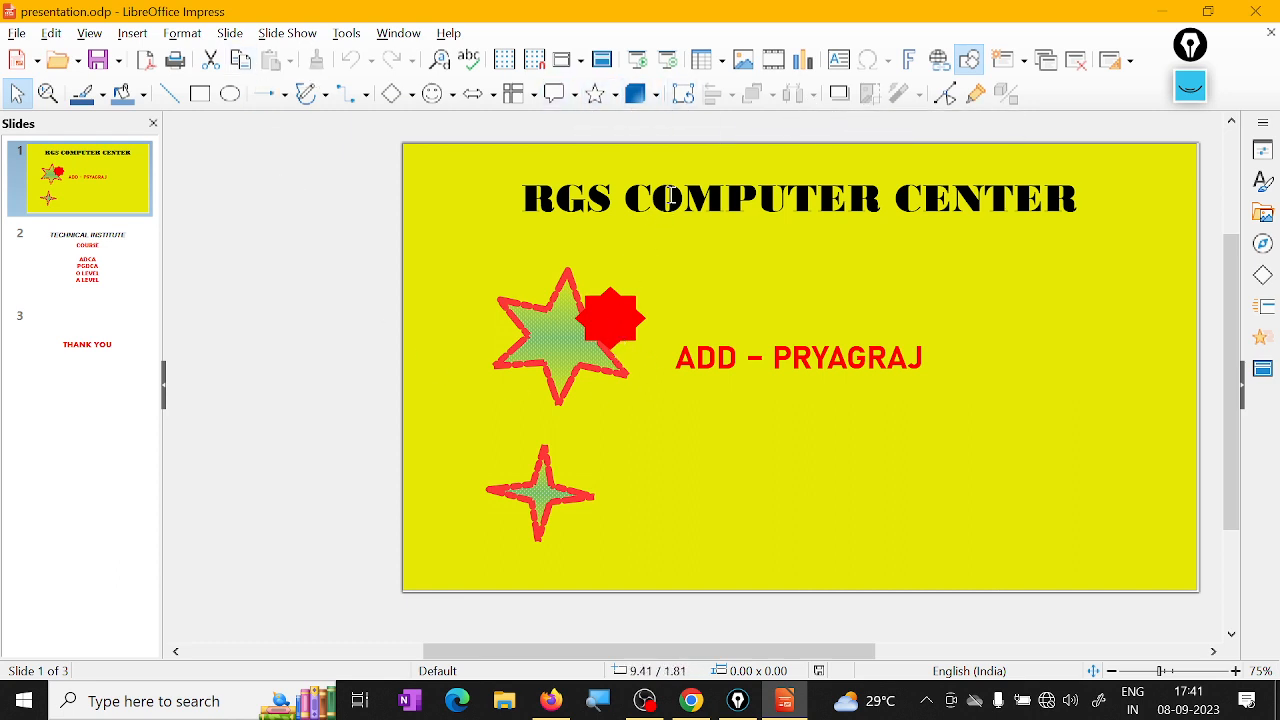
- Create another new presentation from the list of new document types
left_click(37, 62)
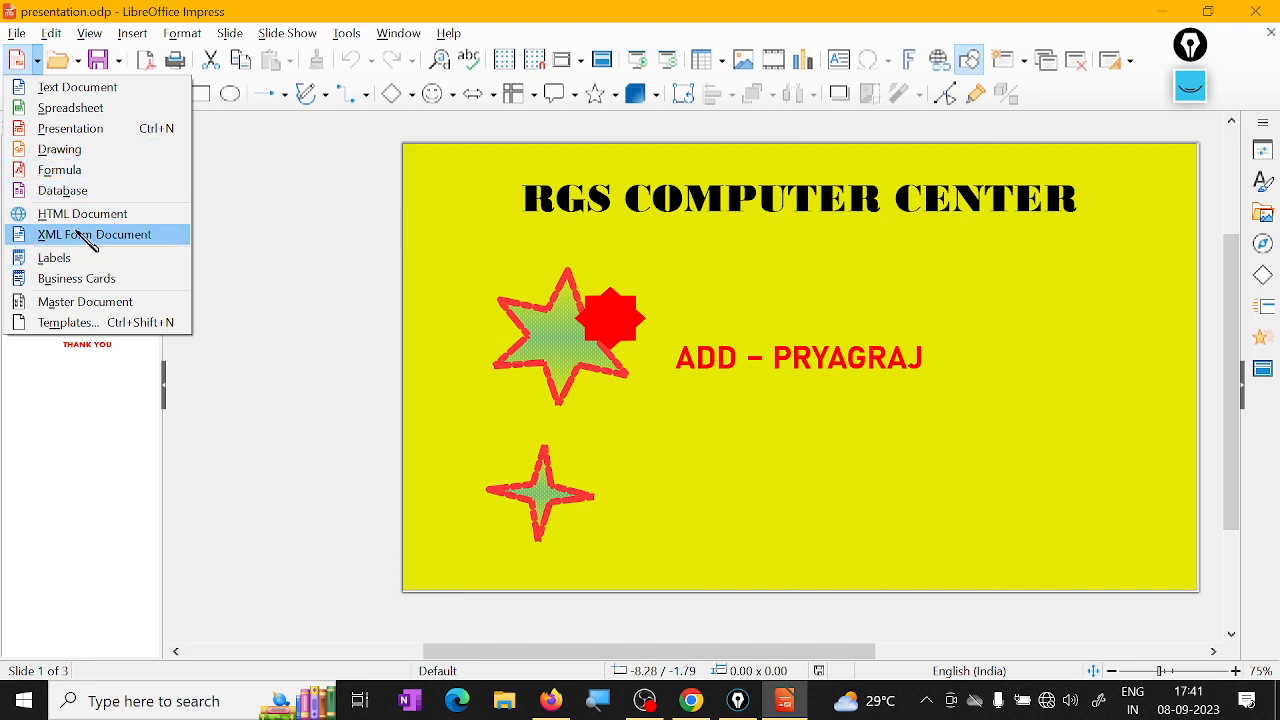
left_click(70, 128)
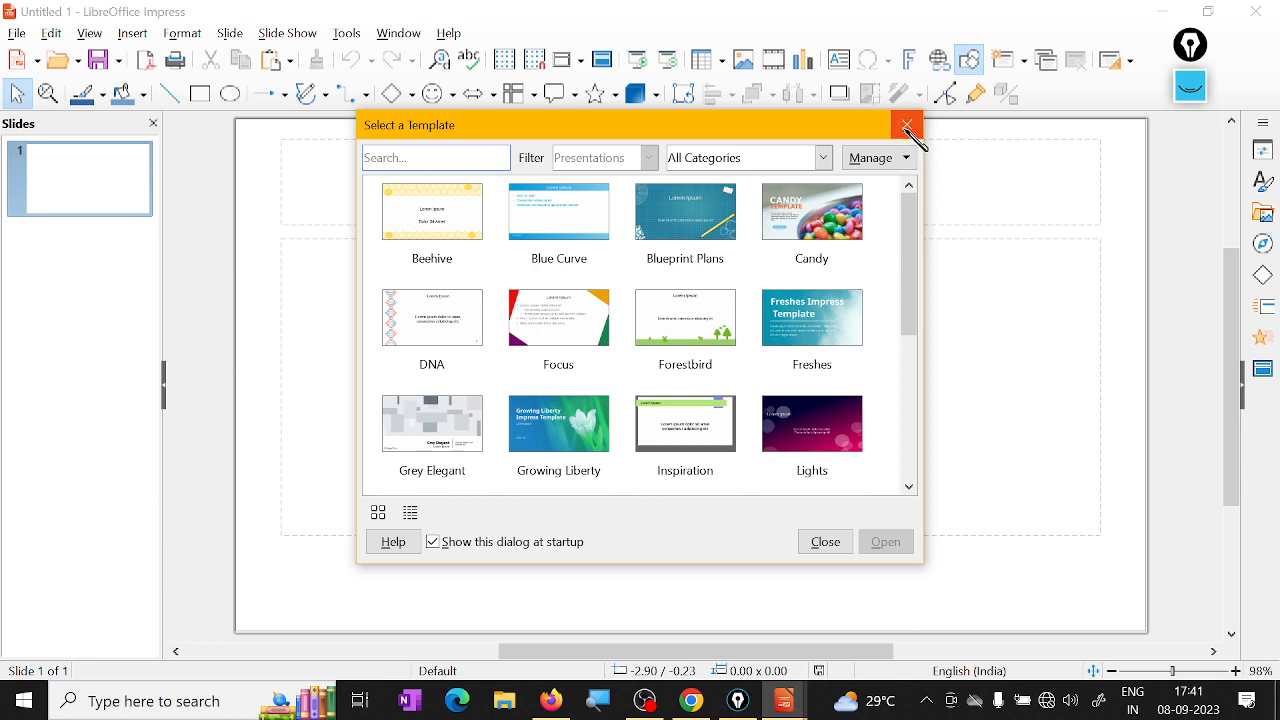
- Dismiss the template selection and close the blank untitled presentation
left_click(907, 124)
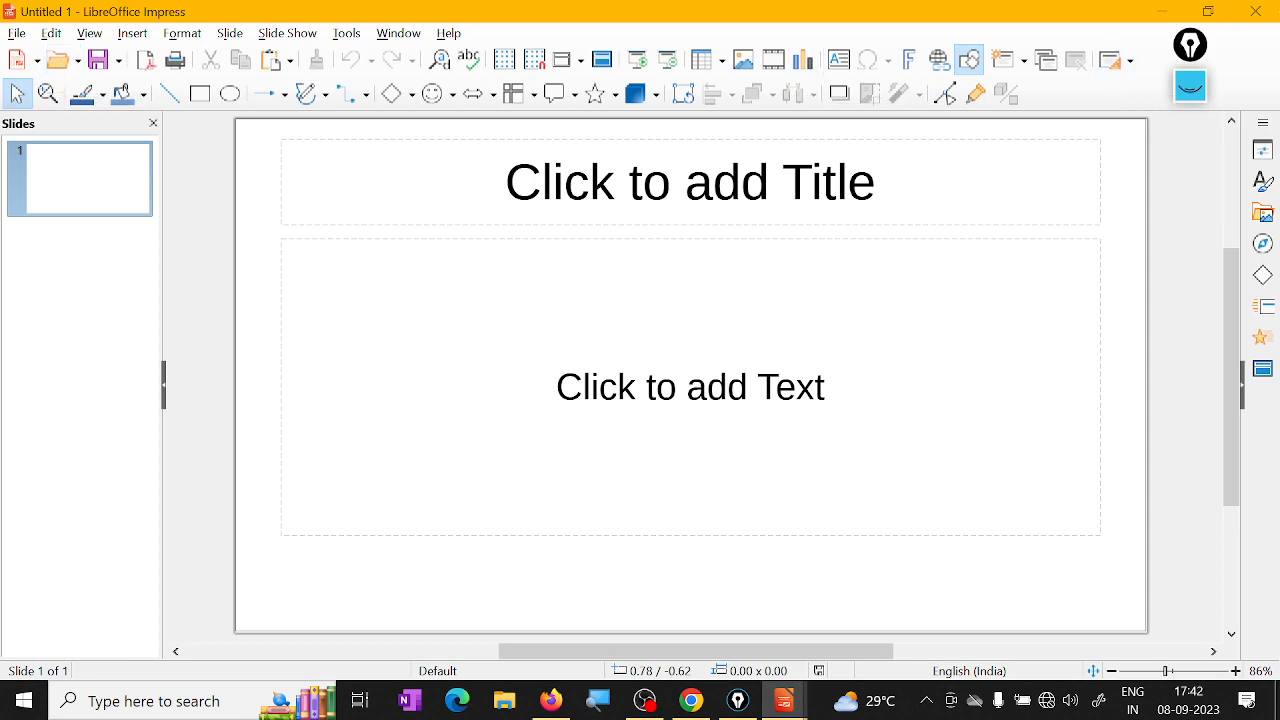
left_click(1257, 12)
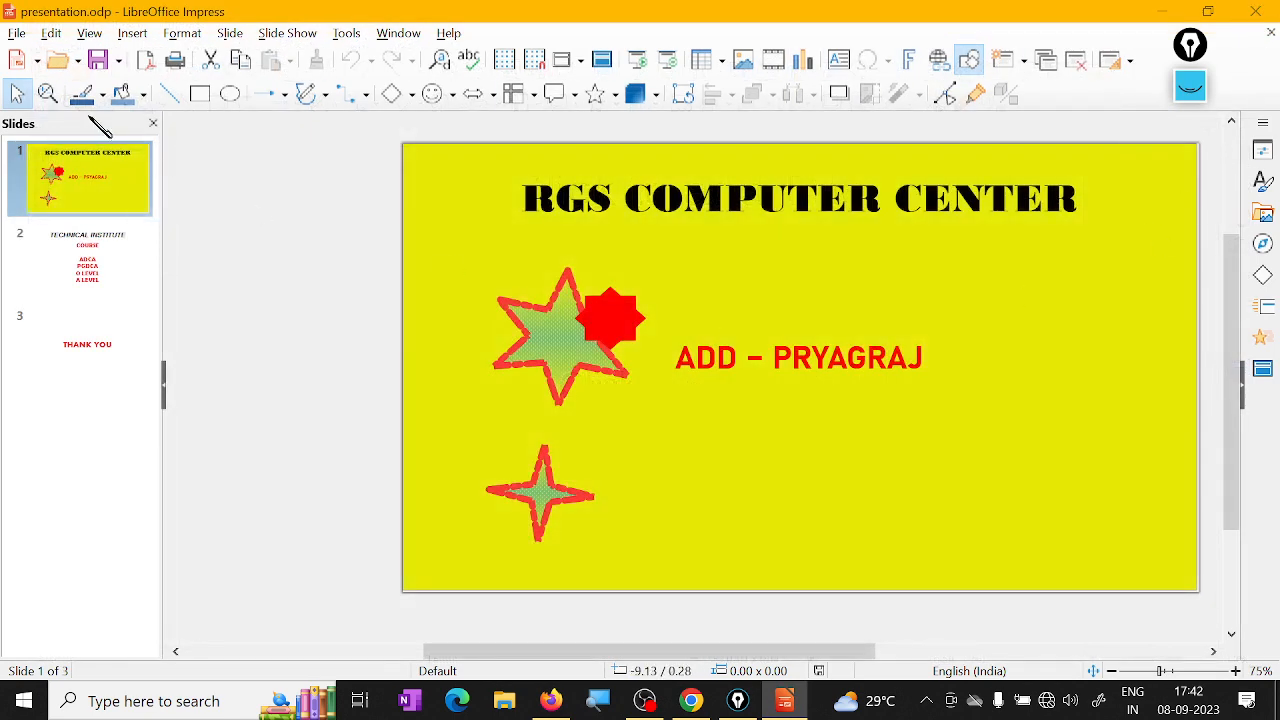
- Browse the Desktop files available for opening and cancel without opening one
key("ctrl+o")
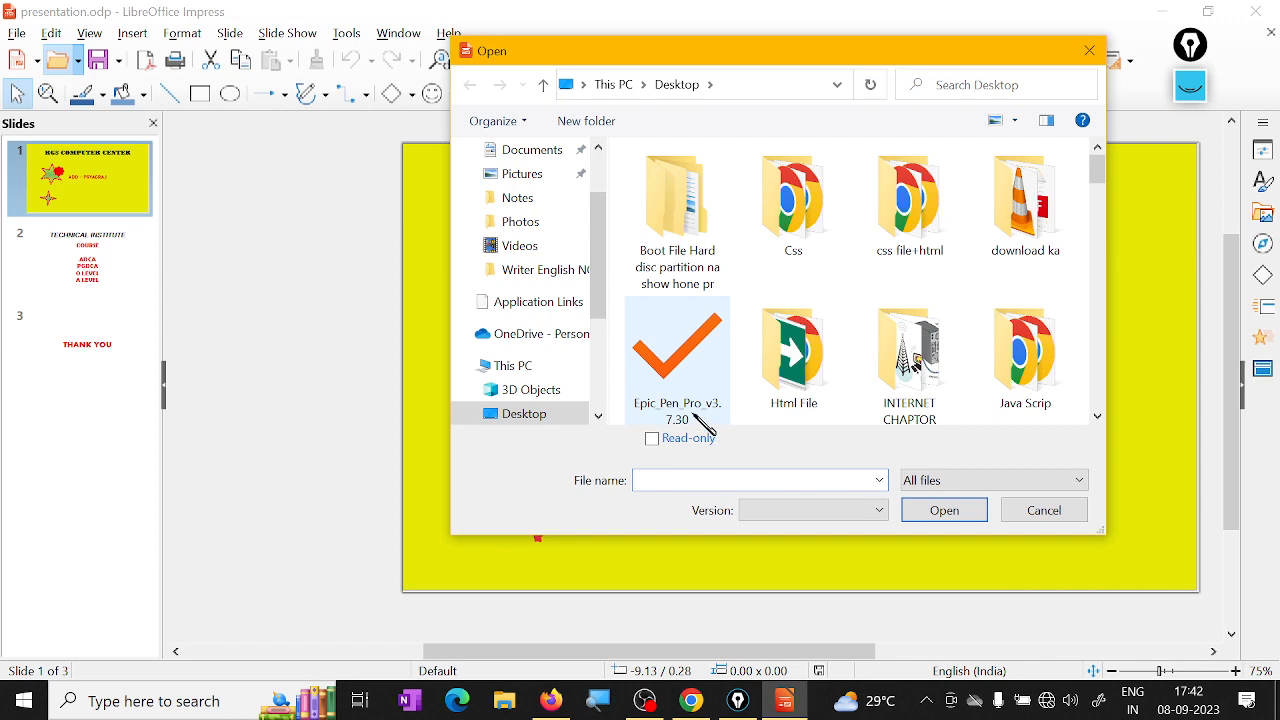
left_click_drag(1100, 172, 1123, 374)
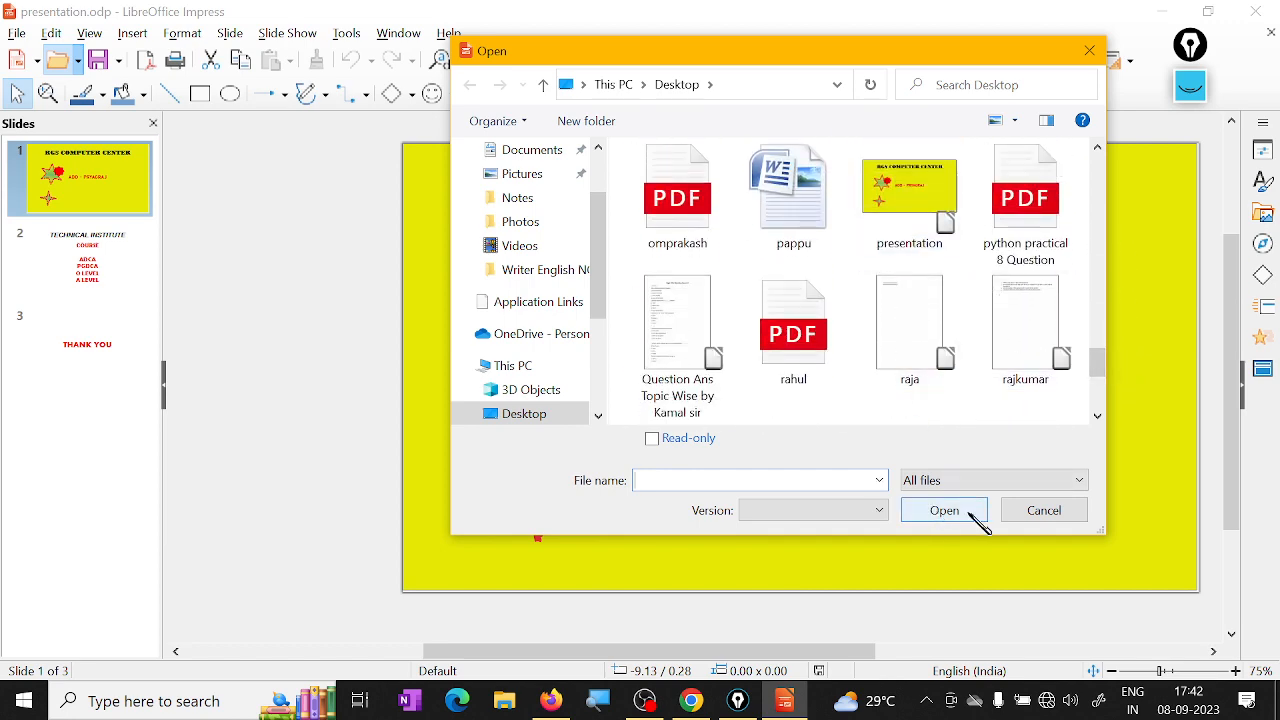
left_click(1043, 511)
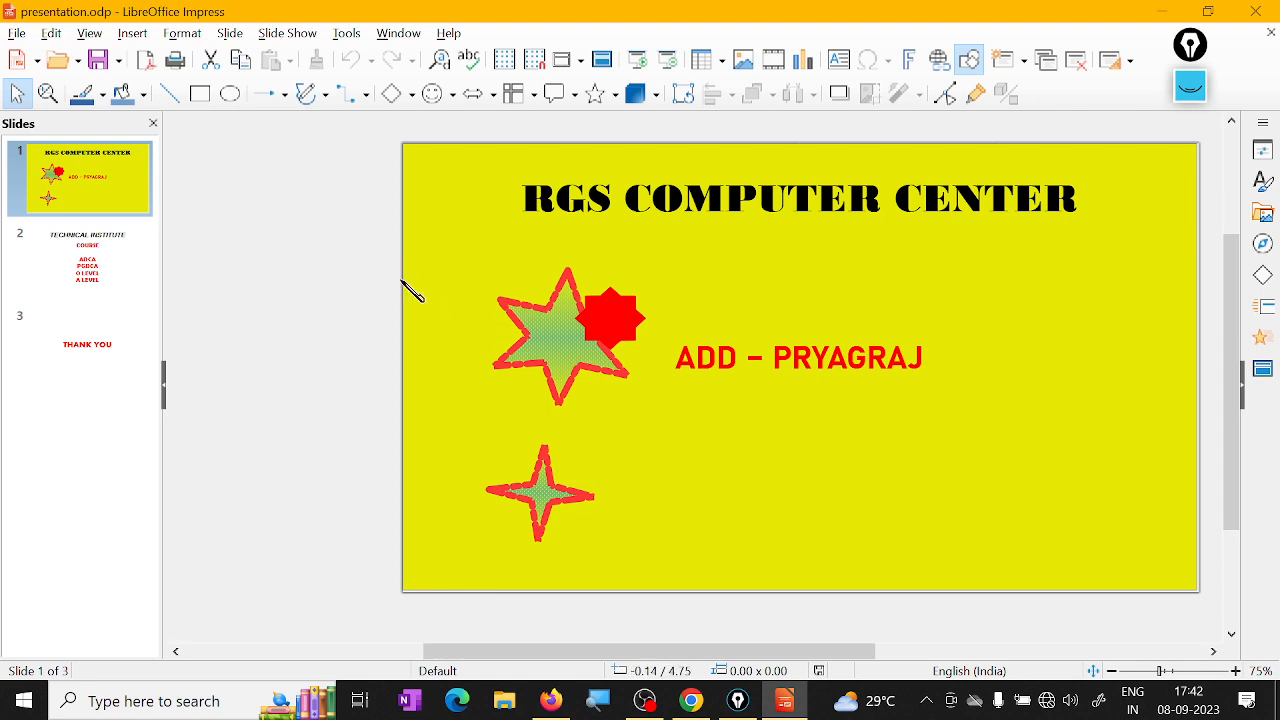
- Save the presentation and look through slides 2 and 3, returning to slide 1
left_click(108, 66)
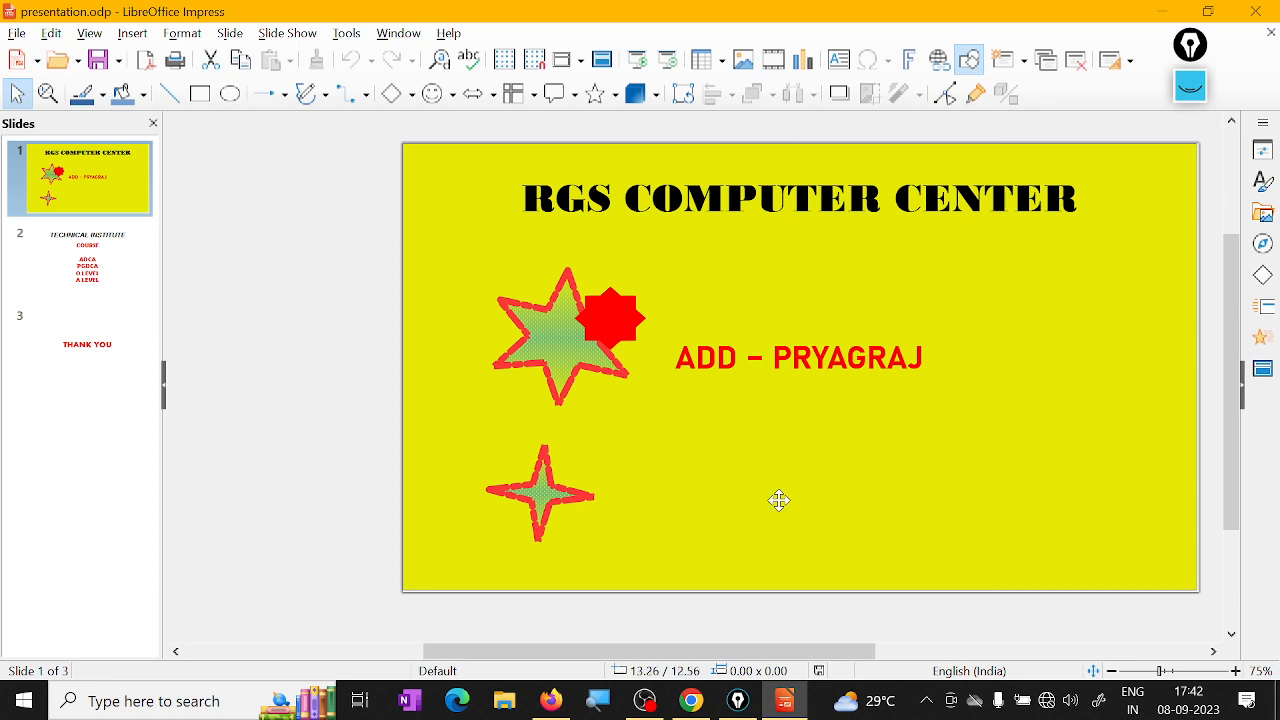
left_click(104, 68)
left_click(88, 262)
left_click(95, 340)
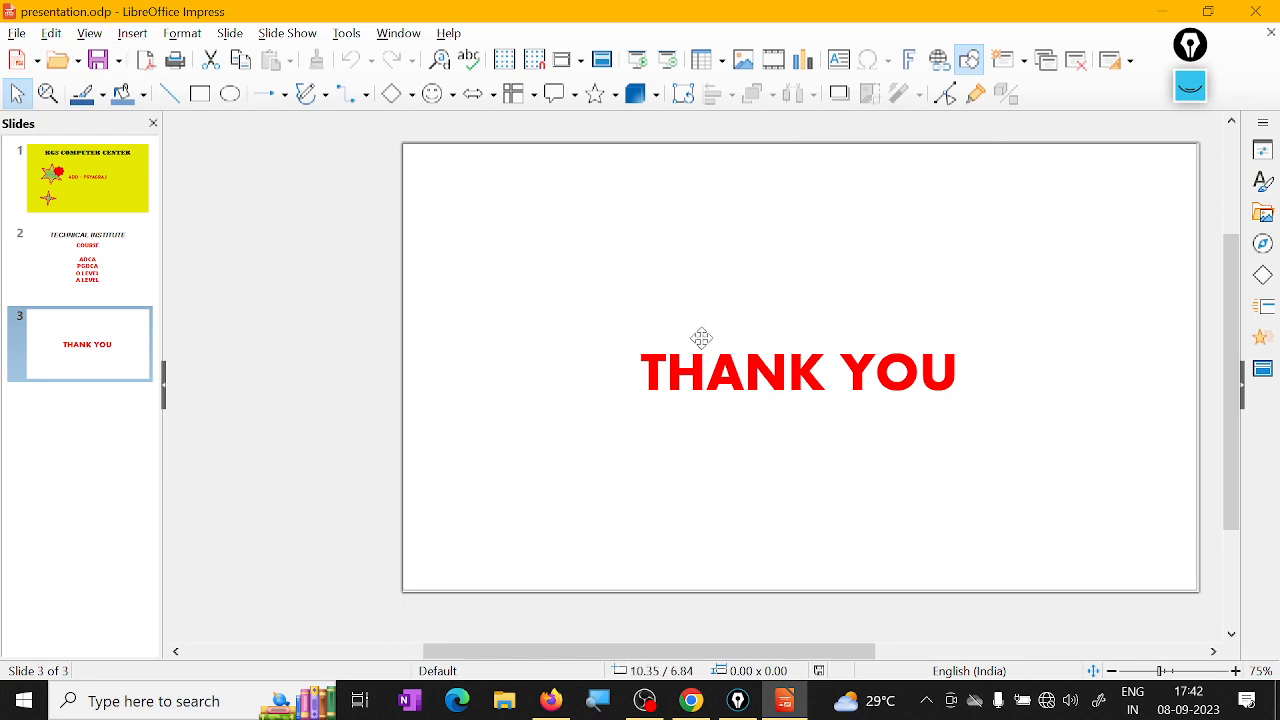
left_click(87, 187)
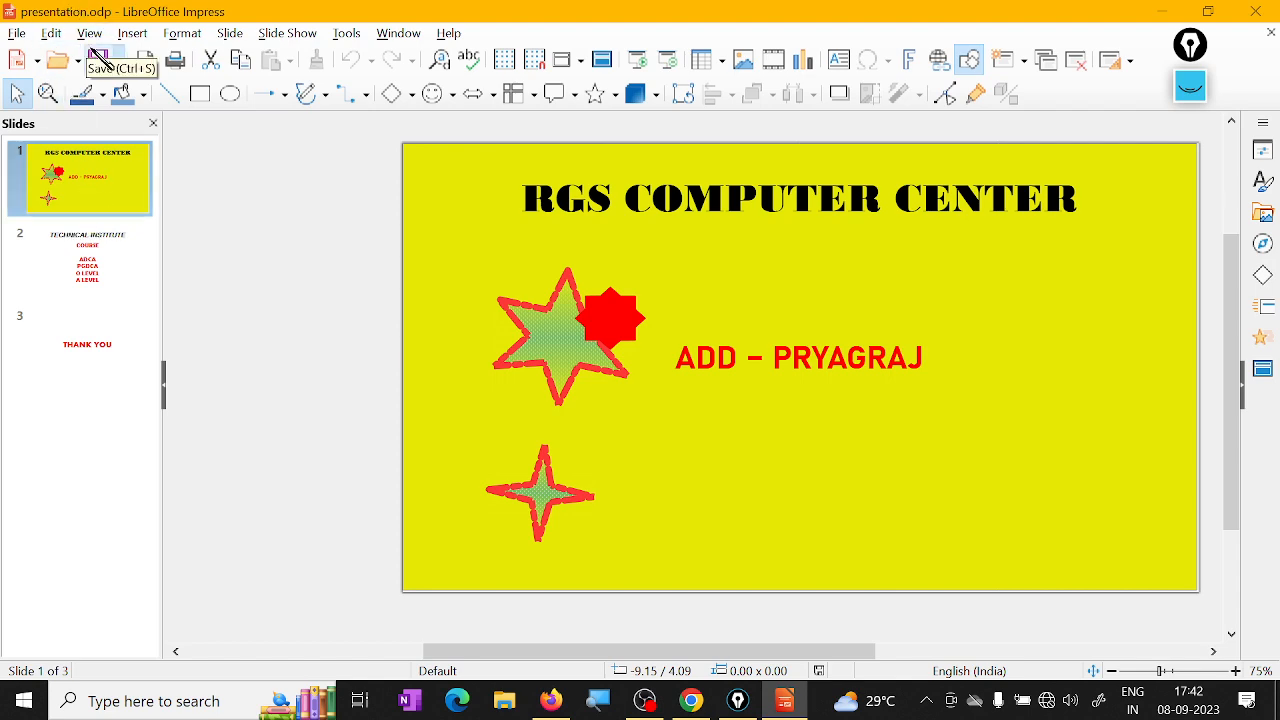
- Examine the Save As options and destination folders for the presentation, and cancel without saving a copy
left_click(17, 33)
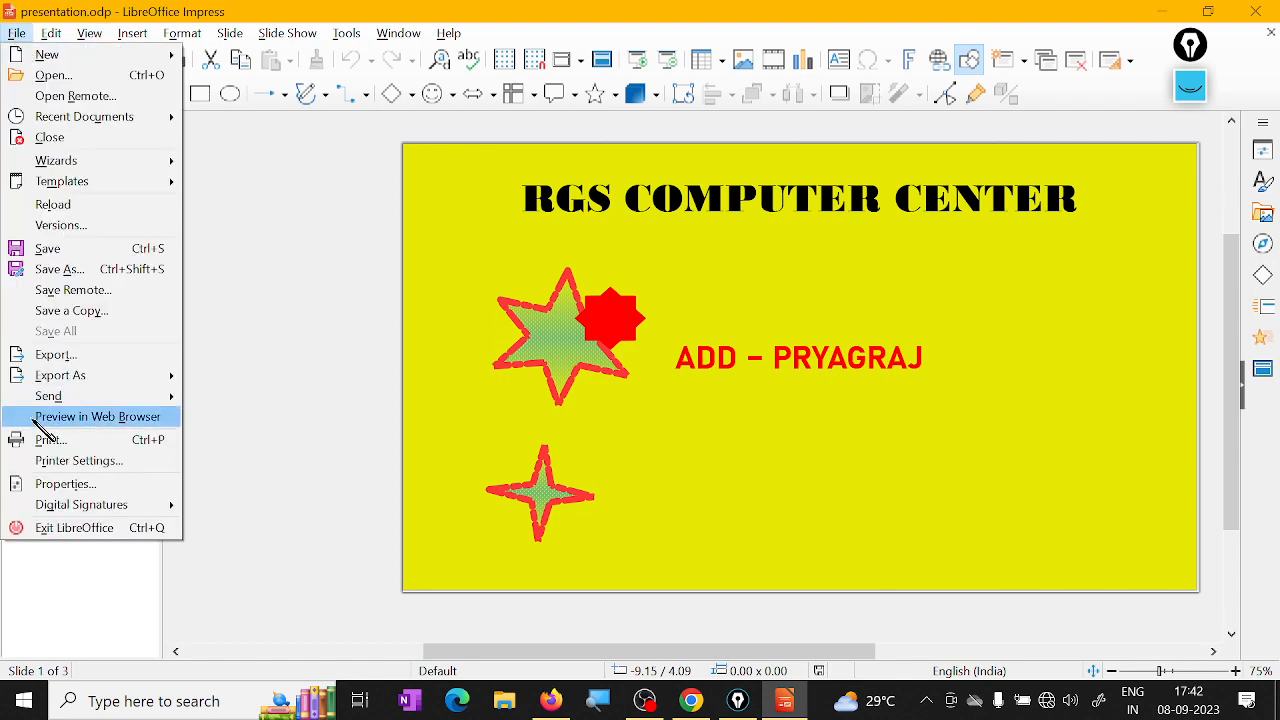
left_click(94, 272)
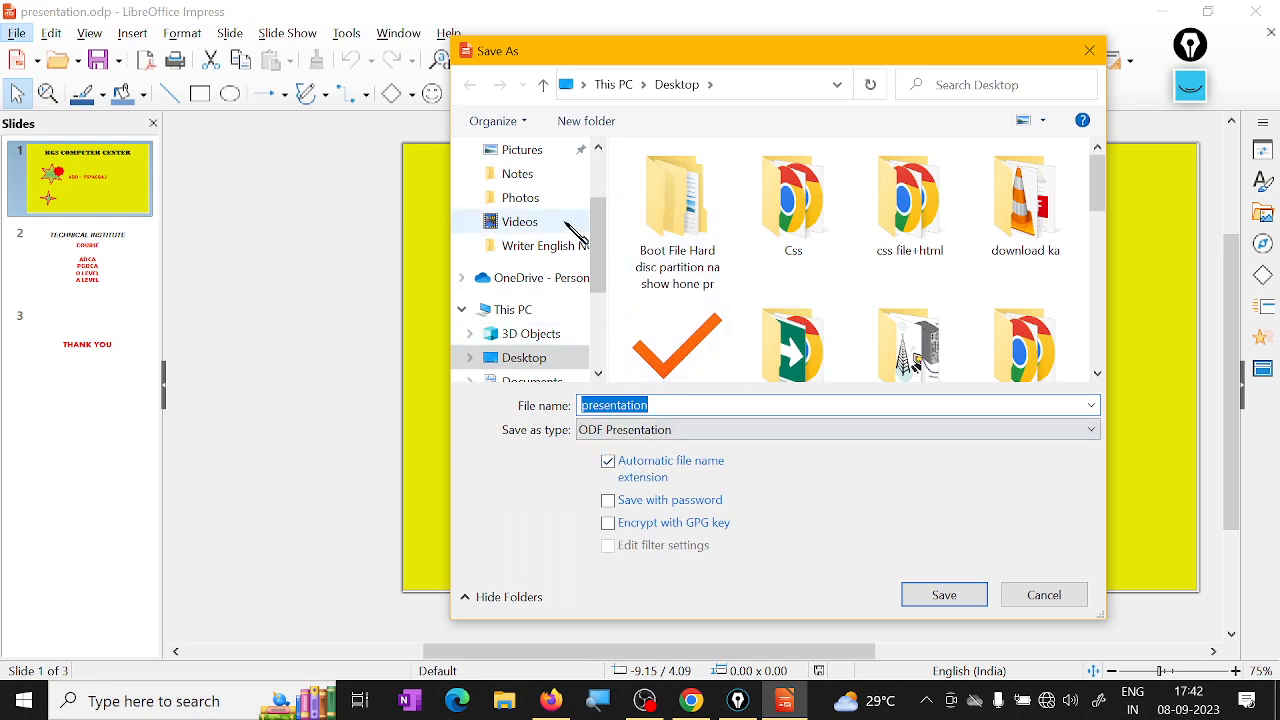
scroll(600, 266, "up", 2)
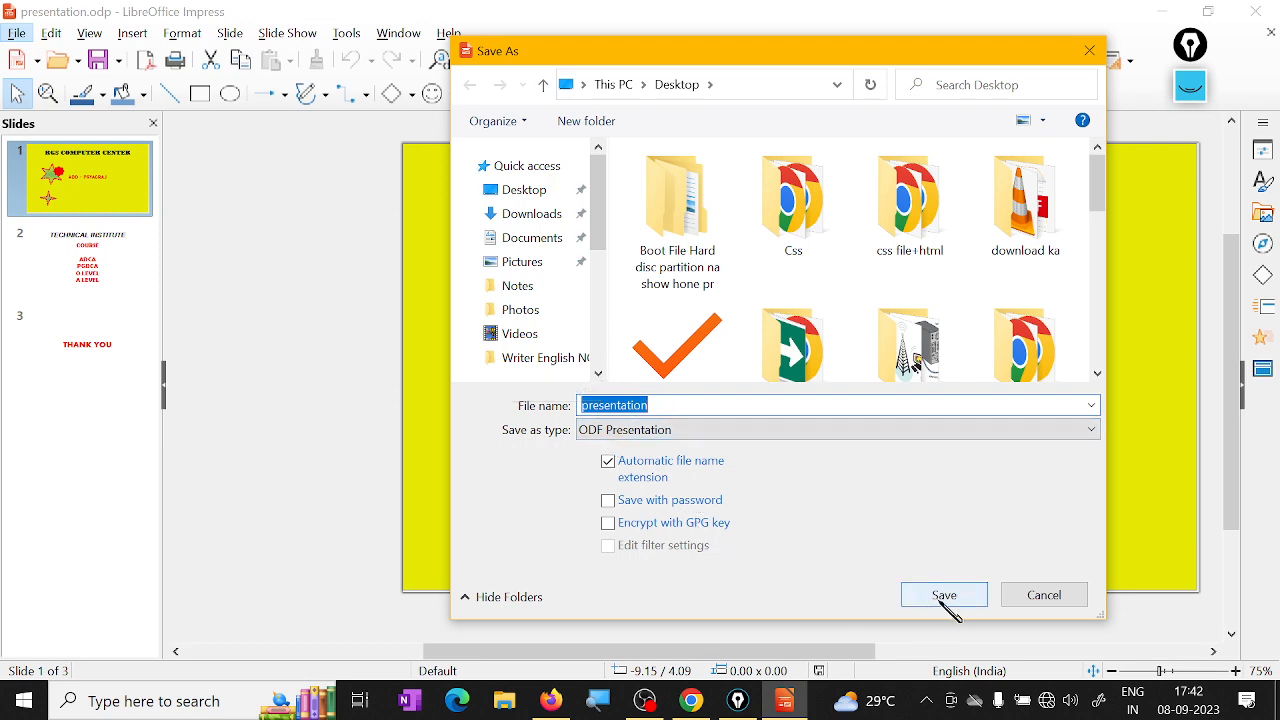
left_click(1052, 600)
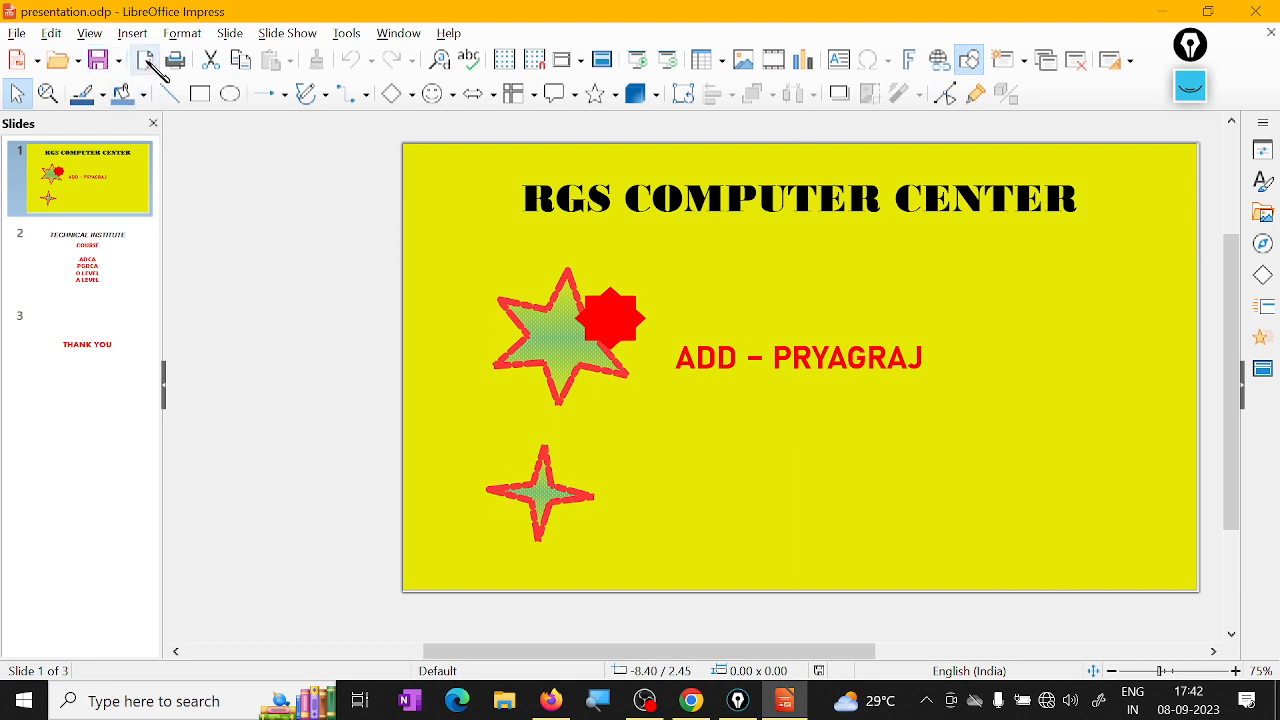
- View slides 2, 1 and 3 of the presentation in turn
left_click(64, 271)
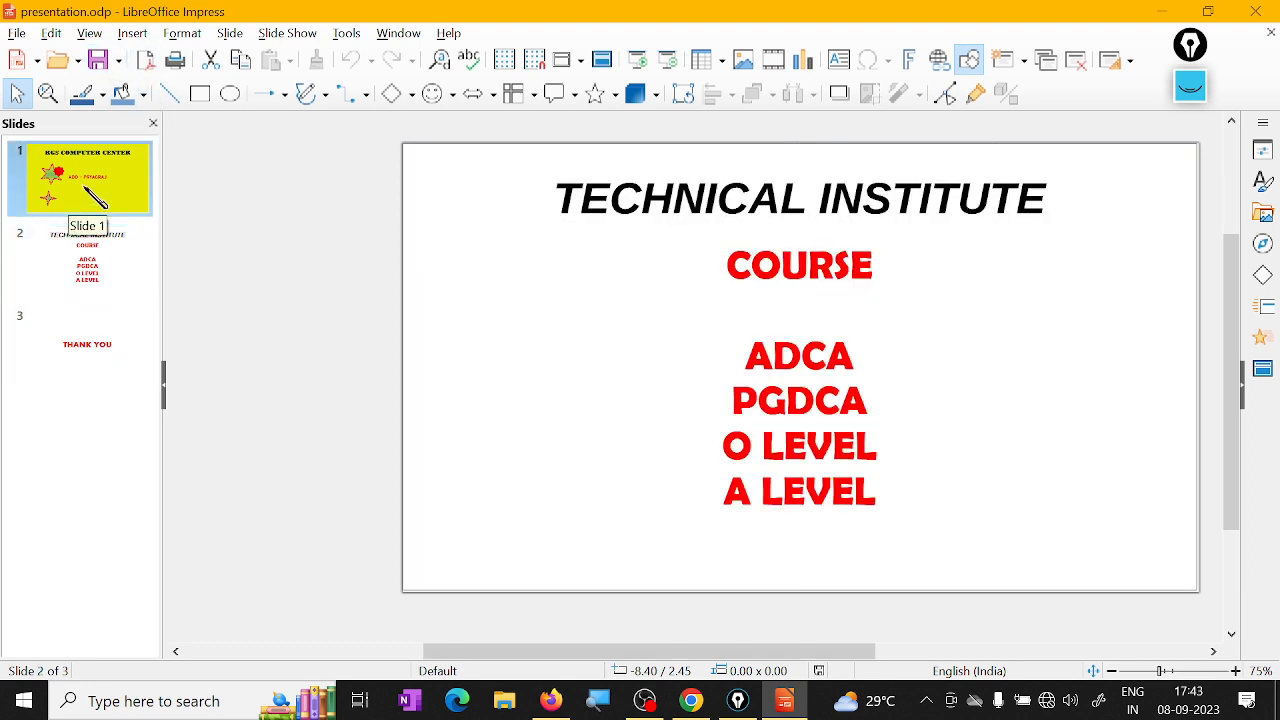
left_click(96, 197)
left_click(92, 336)
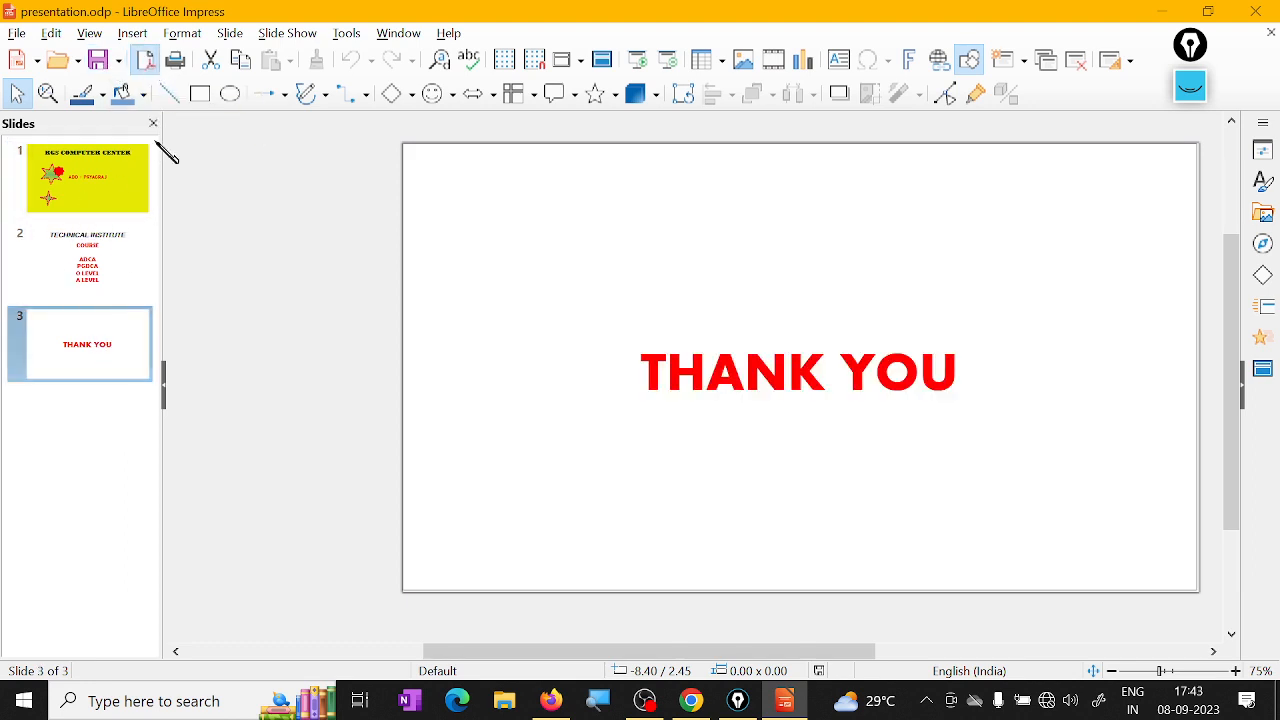
- Examine the PDF export options with Desktop as the destination folder, and cancel the export
left_click(145, 62)
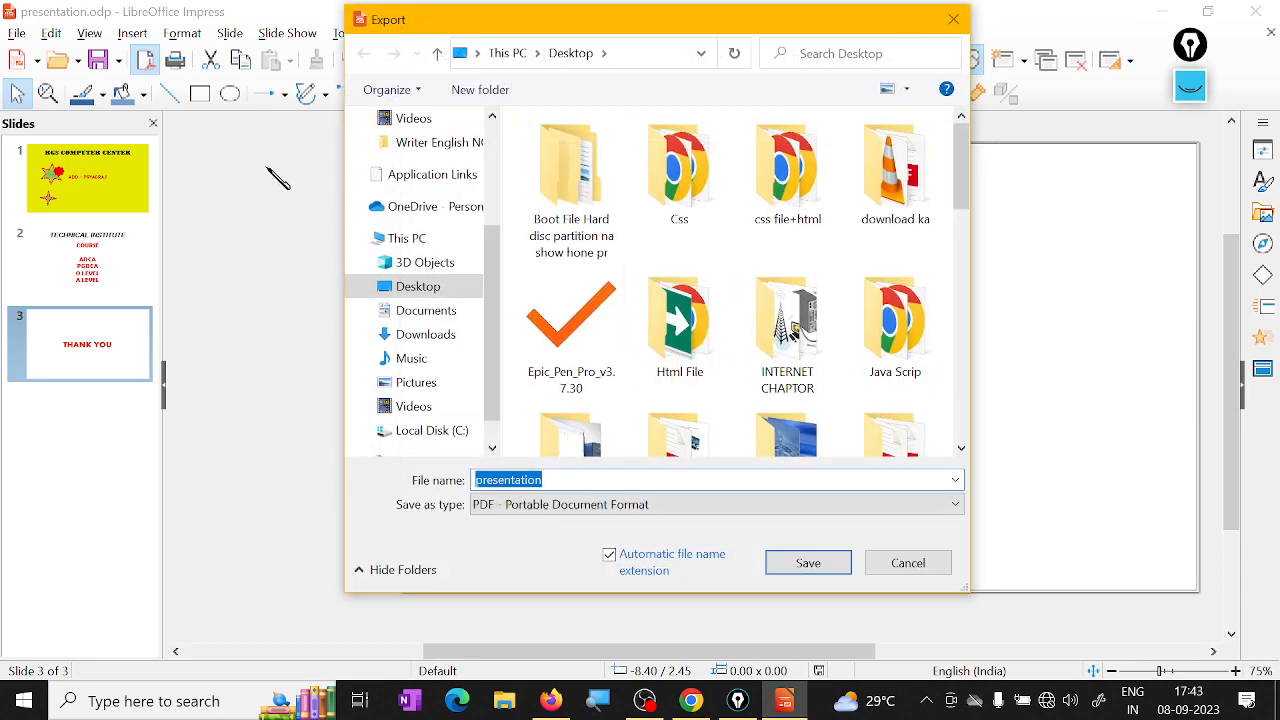
left_click_drag(492, 296, 500, 128)
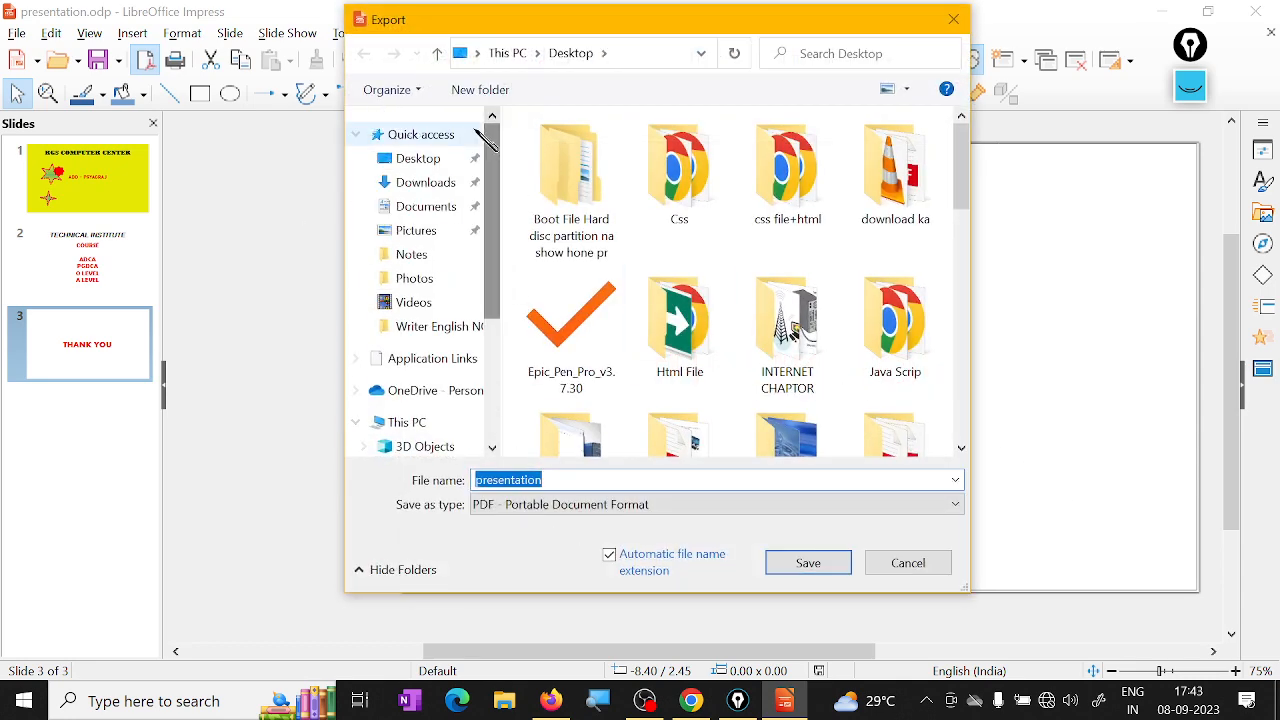
left_click(405, 162)
double_click(525, 480)
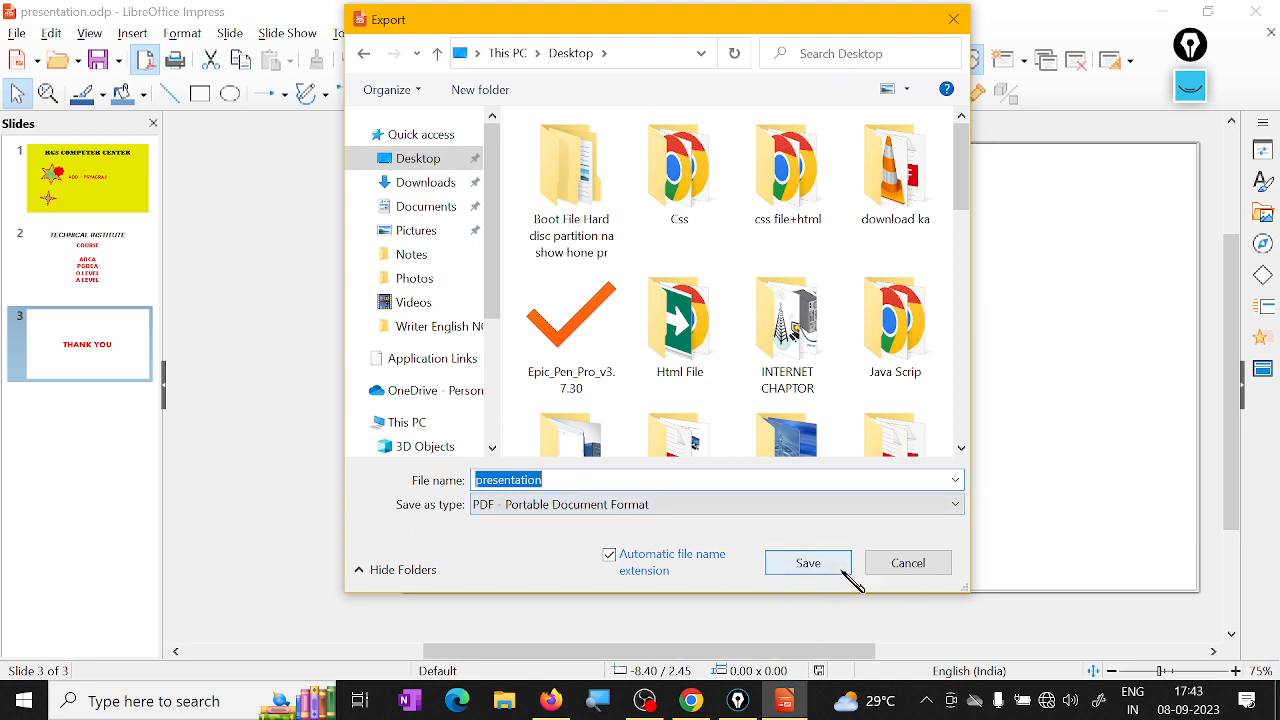
left_click(910, 566)
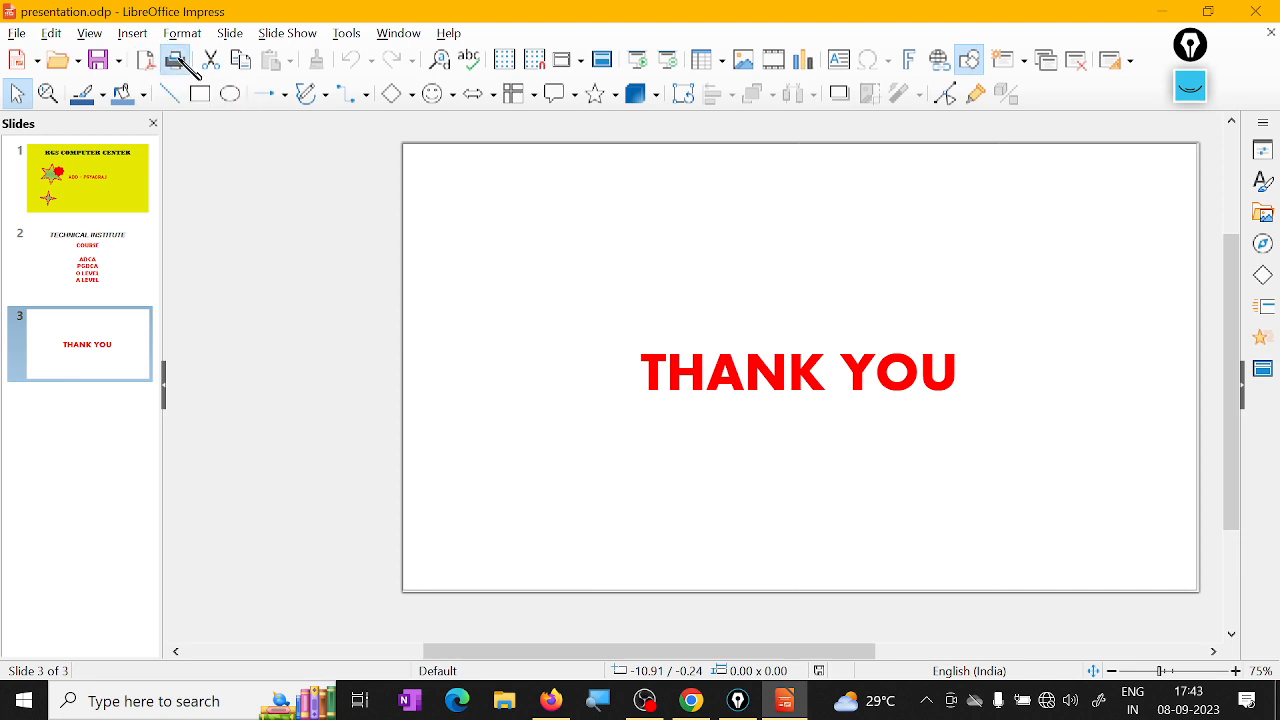
- Go to slide 2, bring up the print settings and widen their dialog
left_click(96, 290)
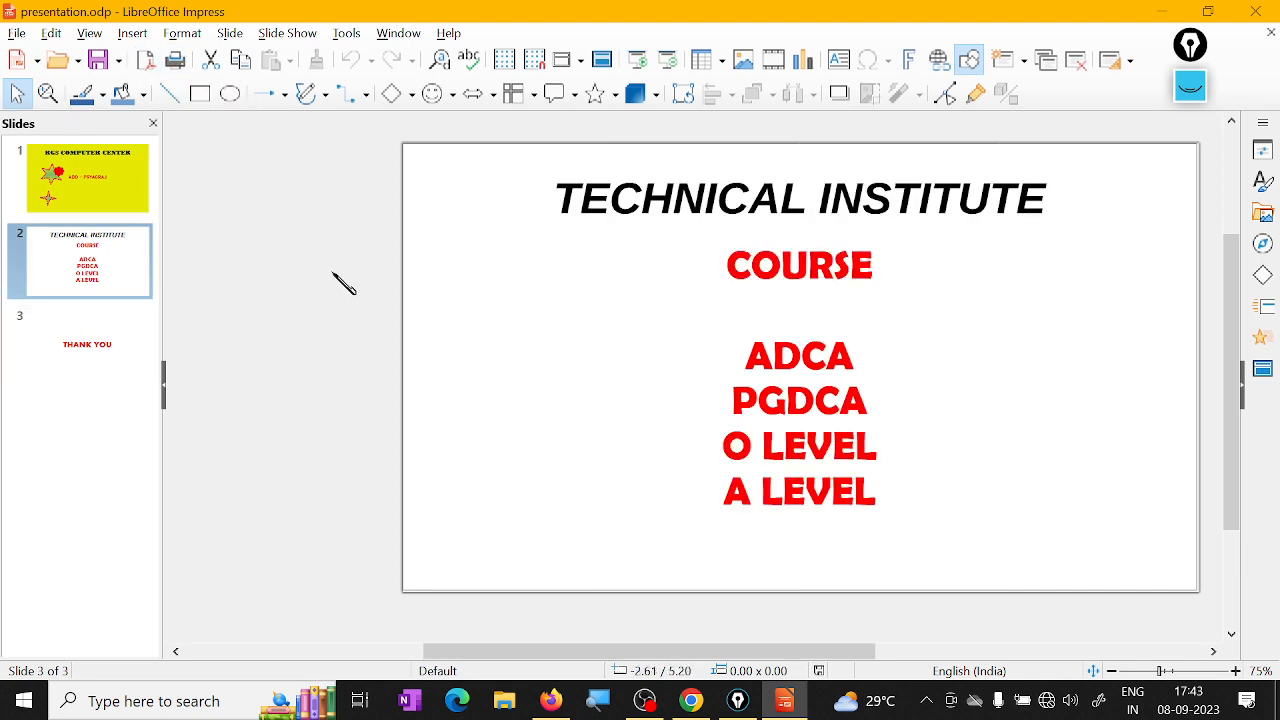
left_click(176, 60)
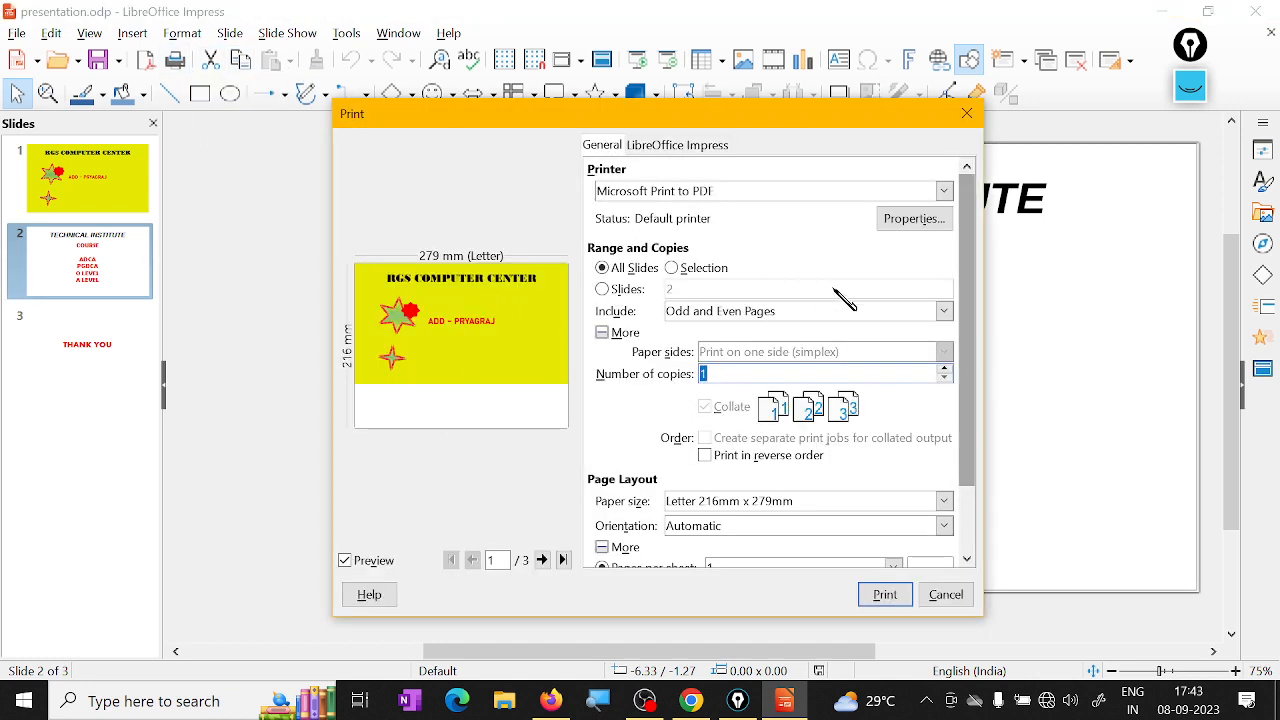
left_click_drag(989, 297, 1076, 297)
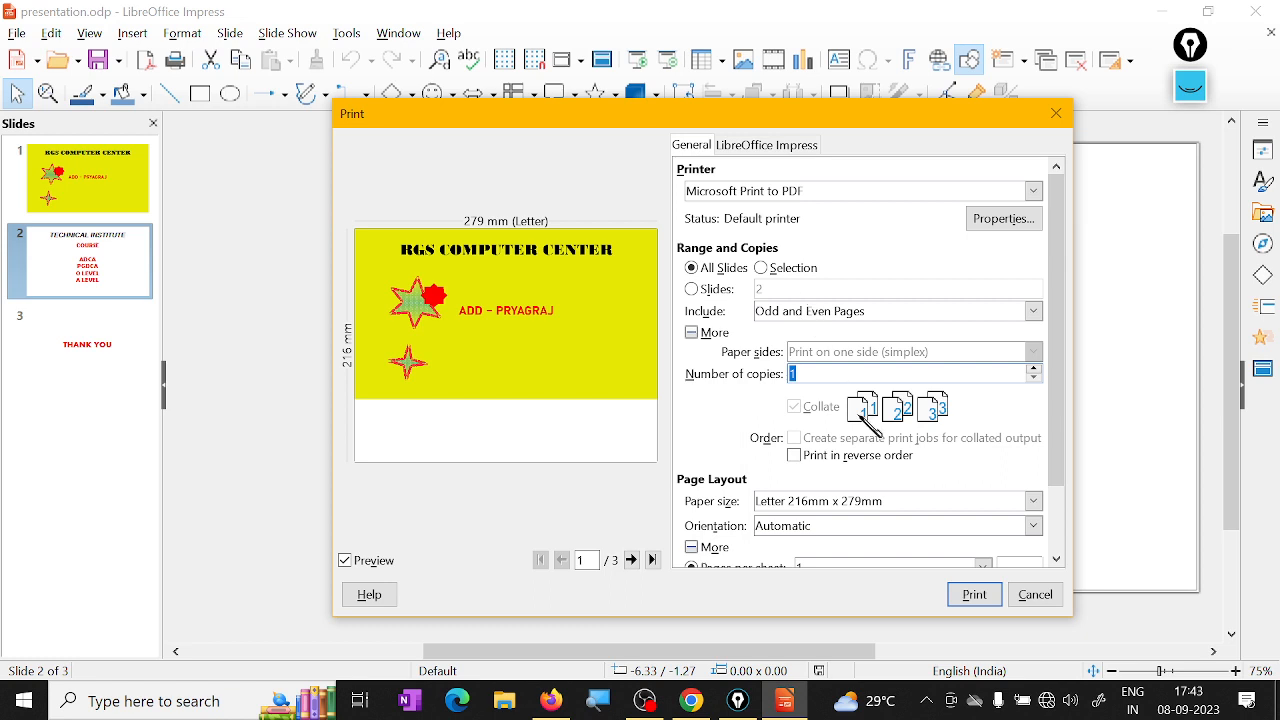
- Try Even Pages for the pages included in the print, and restore Odd and Even Pages
left_click(874, 308)
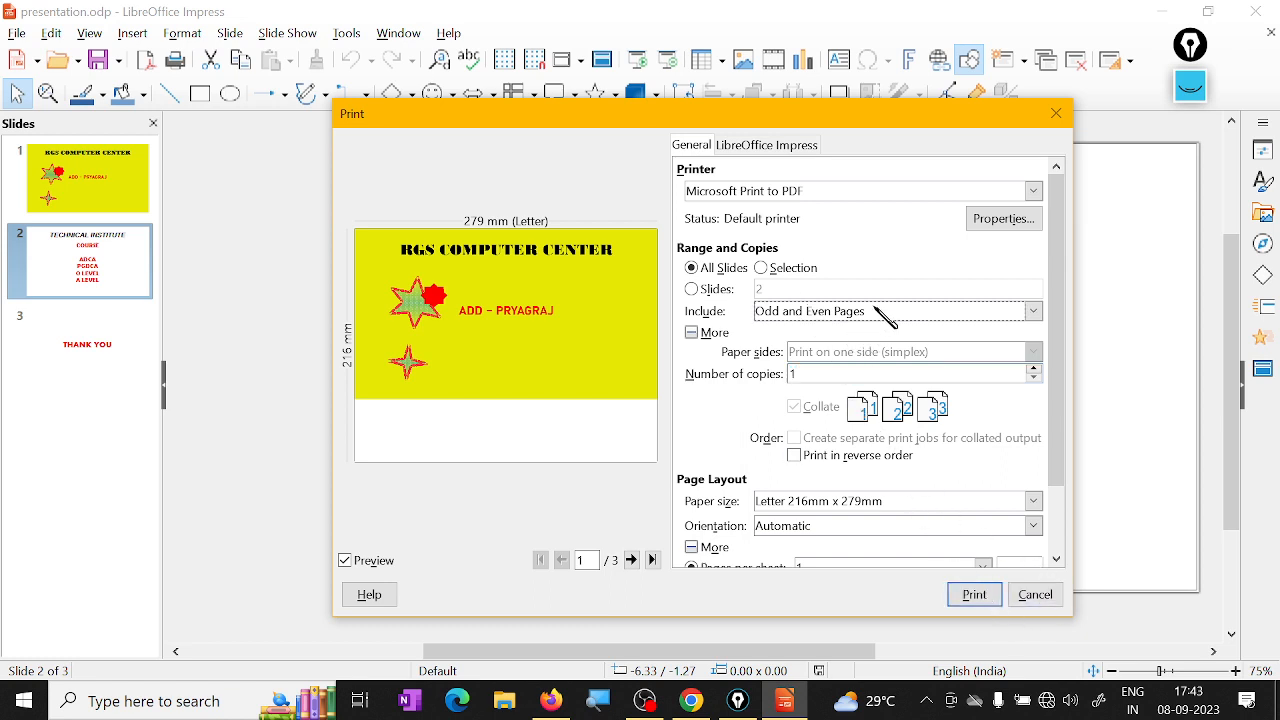
left_click(875, 310)
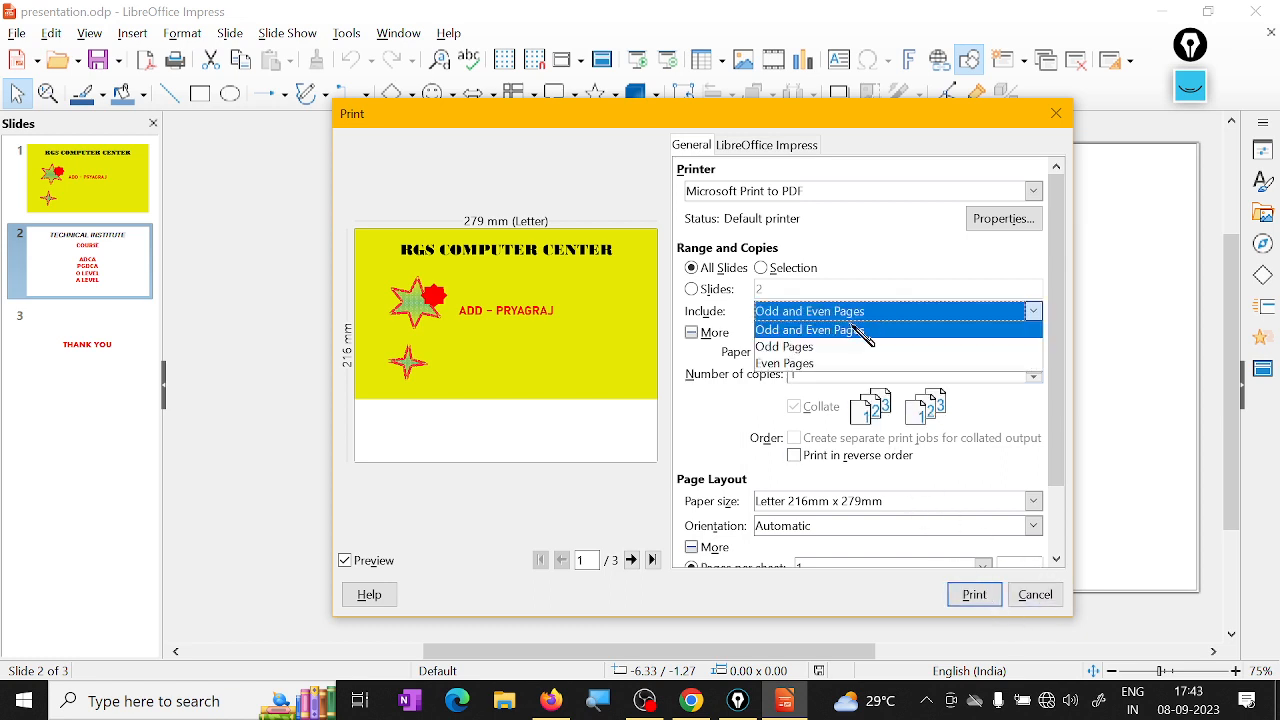
left_click(818, 366)
left_click(838, 318)
left_click(819, 333)
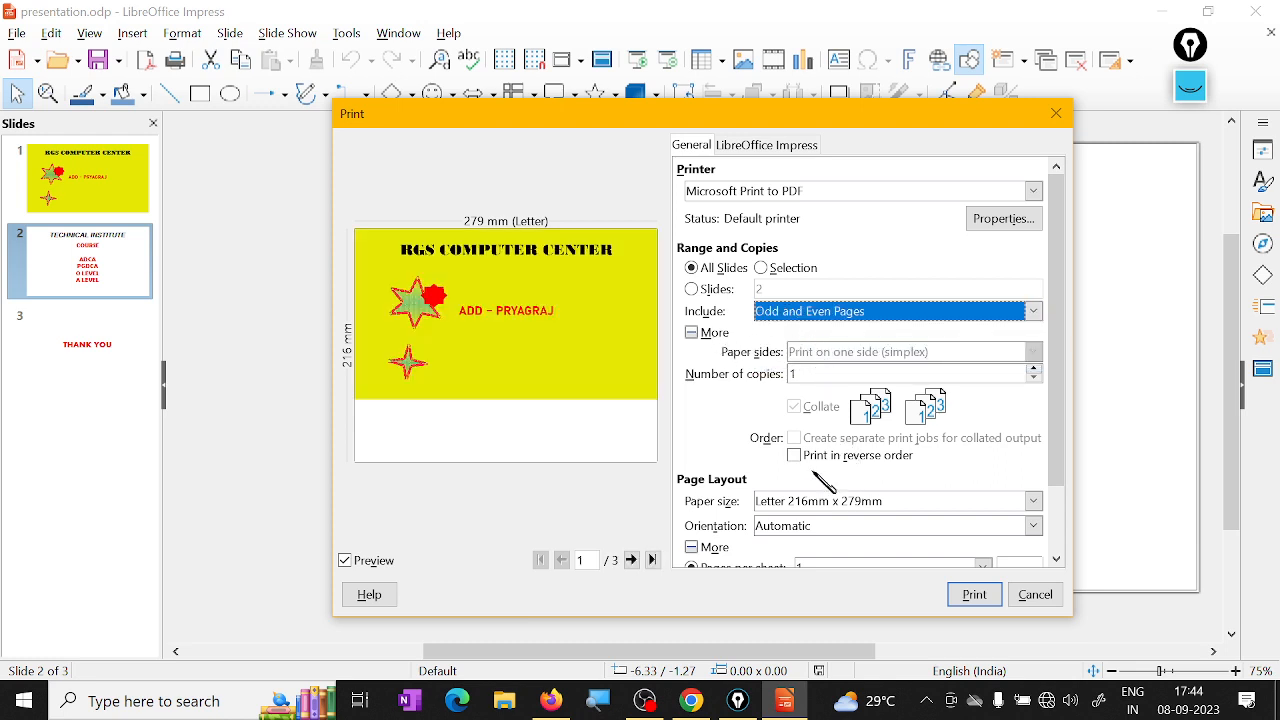
- Examine the number of copies and the page layout settings for printing, and cancel the print
left_click(828, 376)
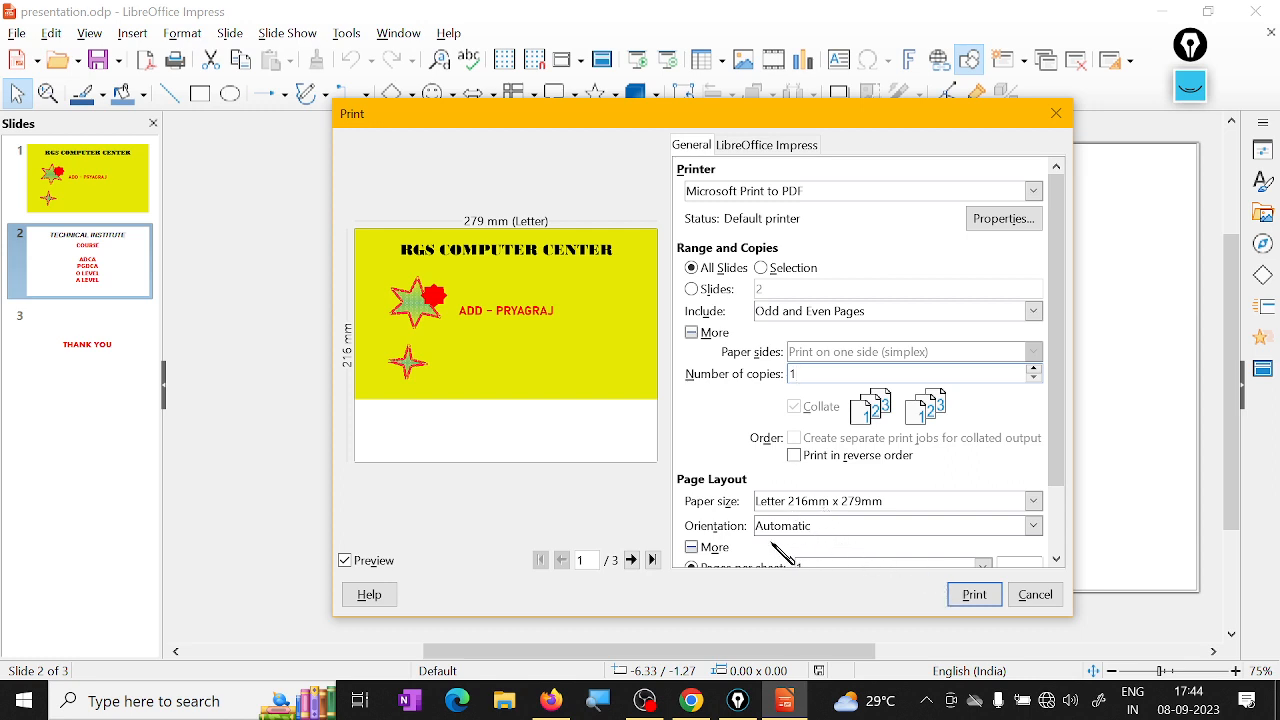
left_click_drag(1065, 473, 1064, 585)
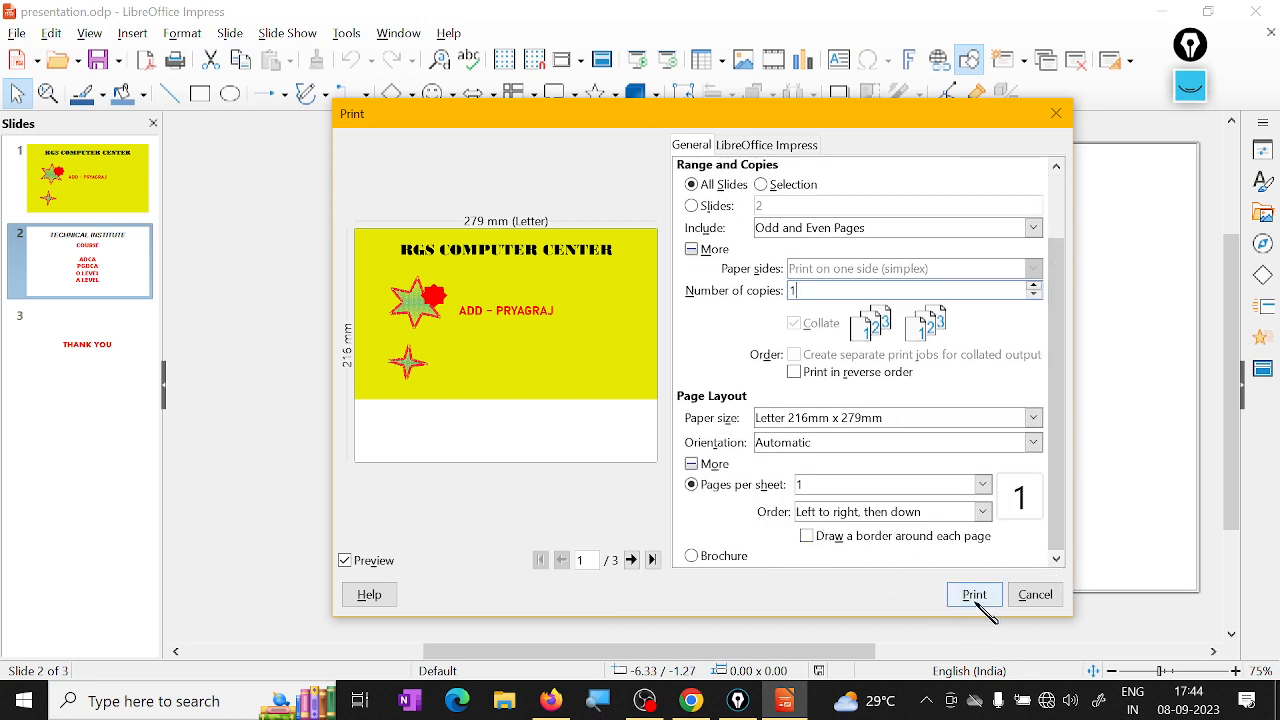
left_click(1047, 596)
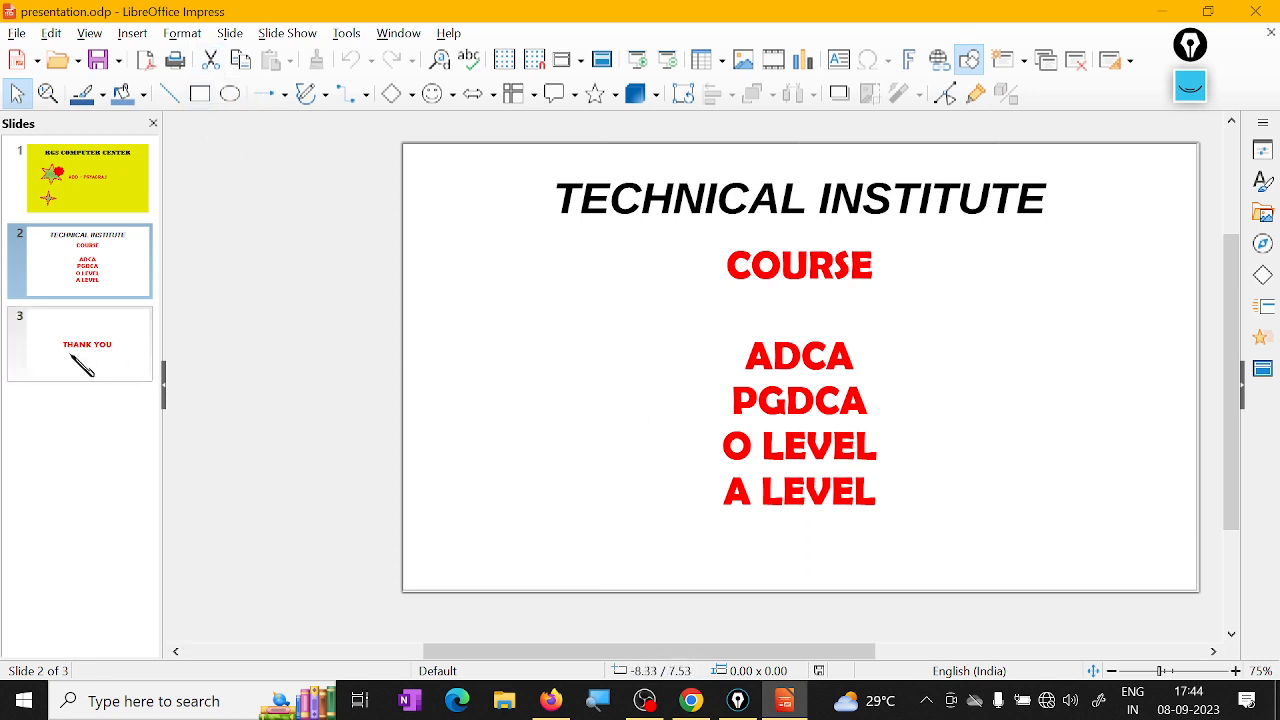
- Cut the word ADCA from the course list on slide 2 and undo the cut
left_click(770, 355)
left_click_drag(752, 358, 878, 345)
key("ctrl+c")
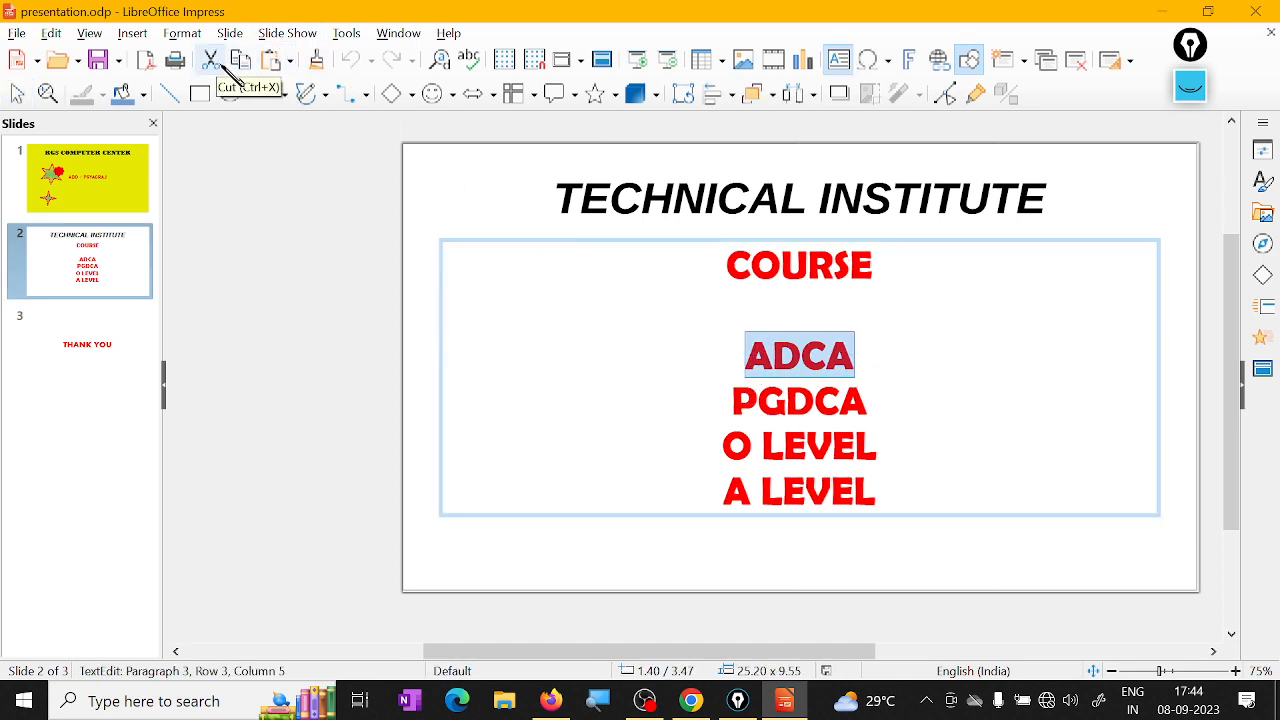
left_click(210, 60)
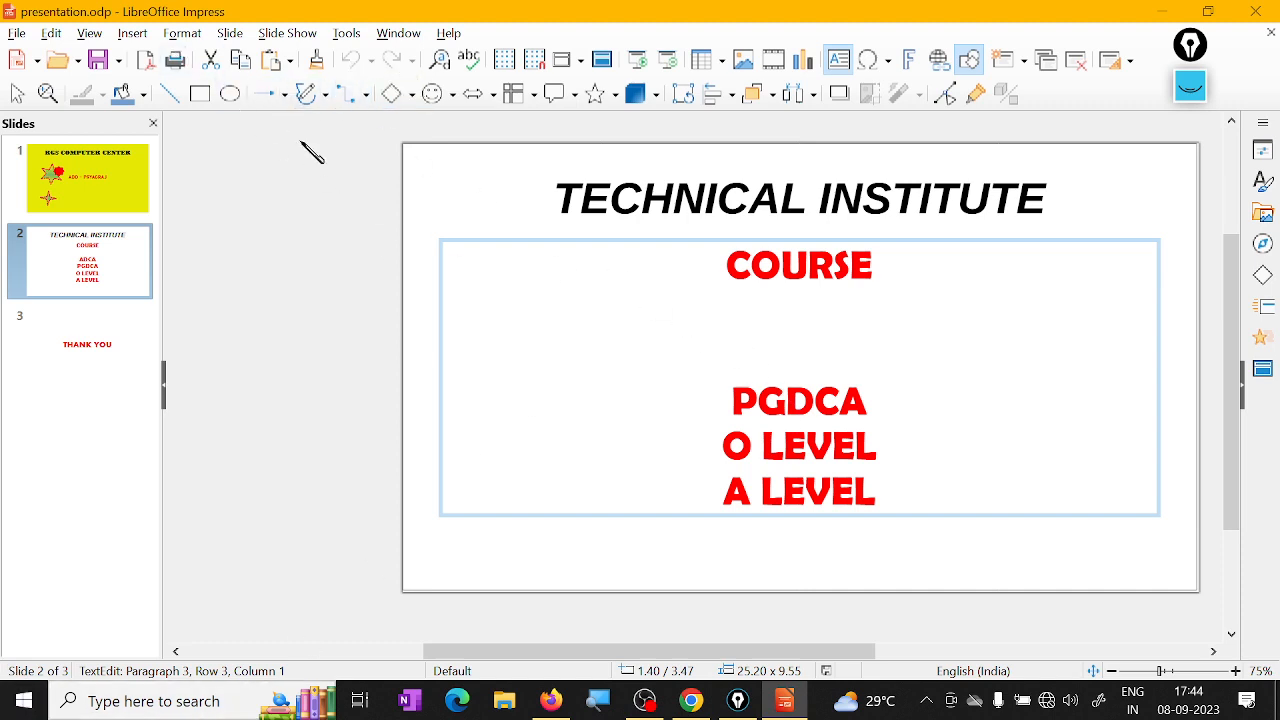
key("ctrl+v")
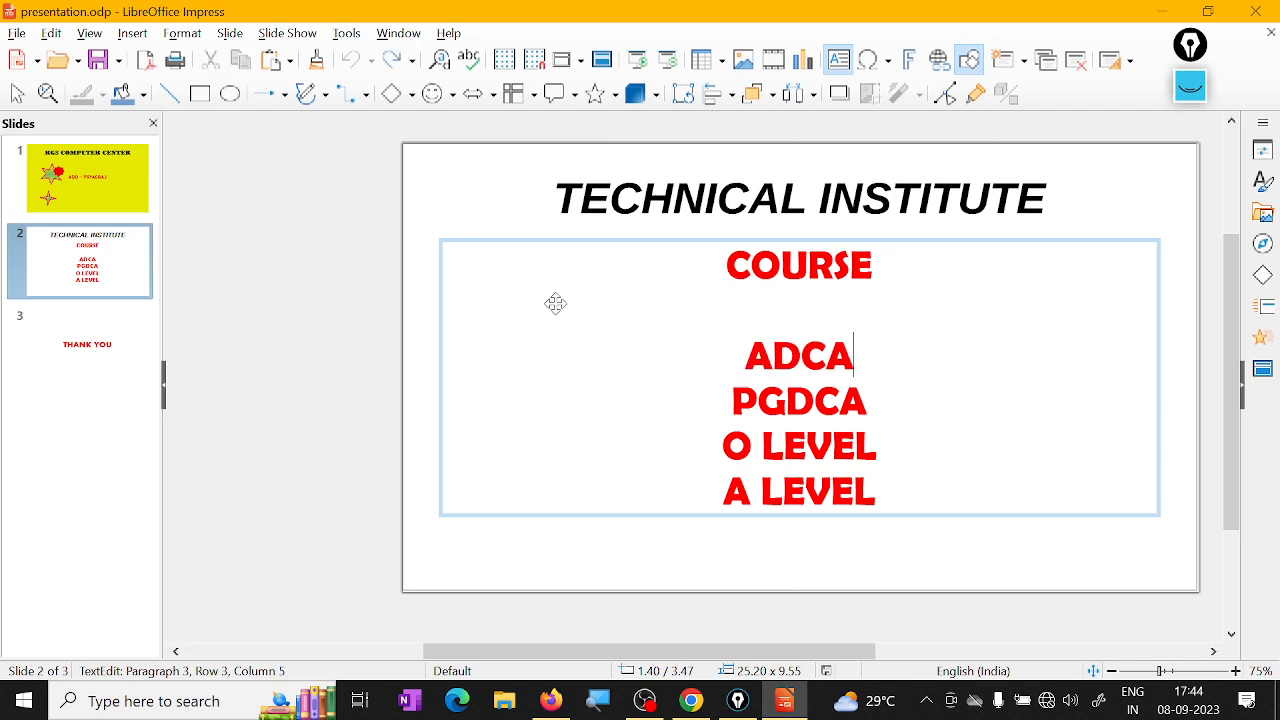
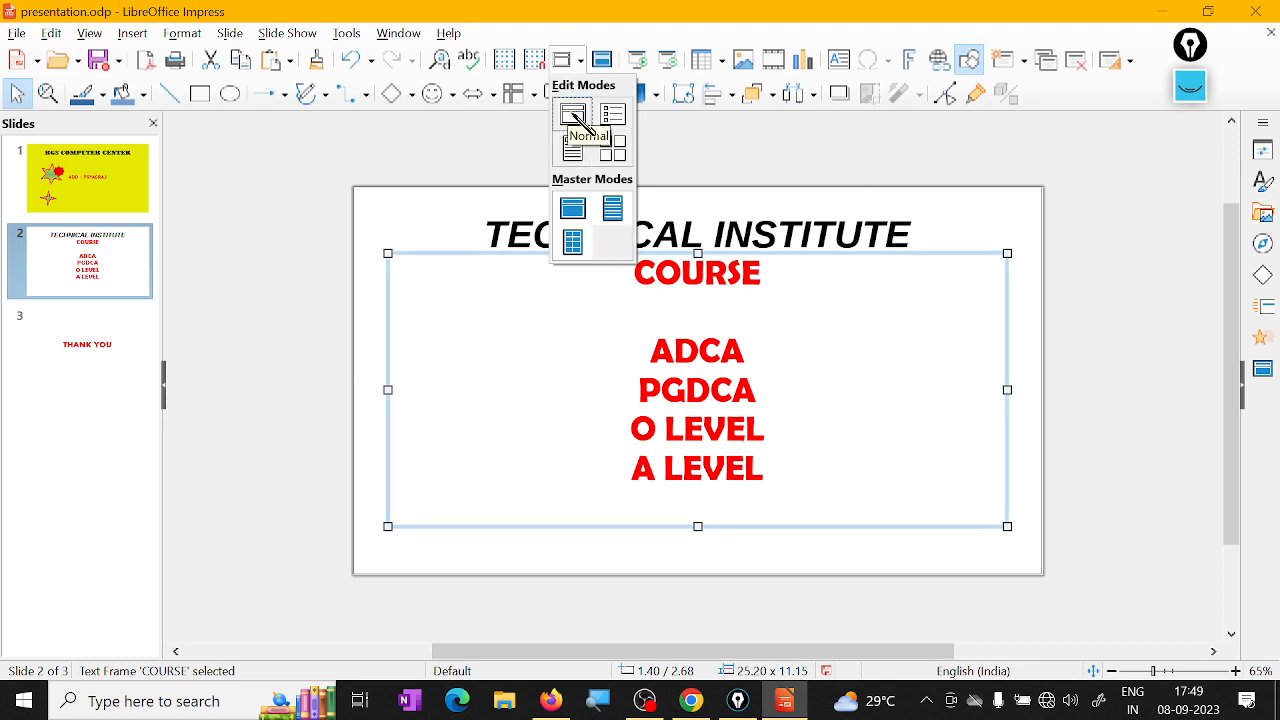
- Switch the presentation to Outline view and go to slide 1 and back to slide 2
left_click(614, 116)
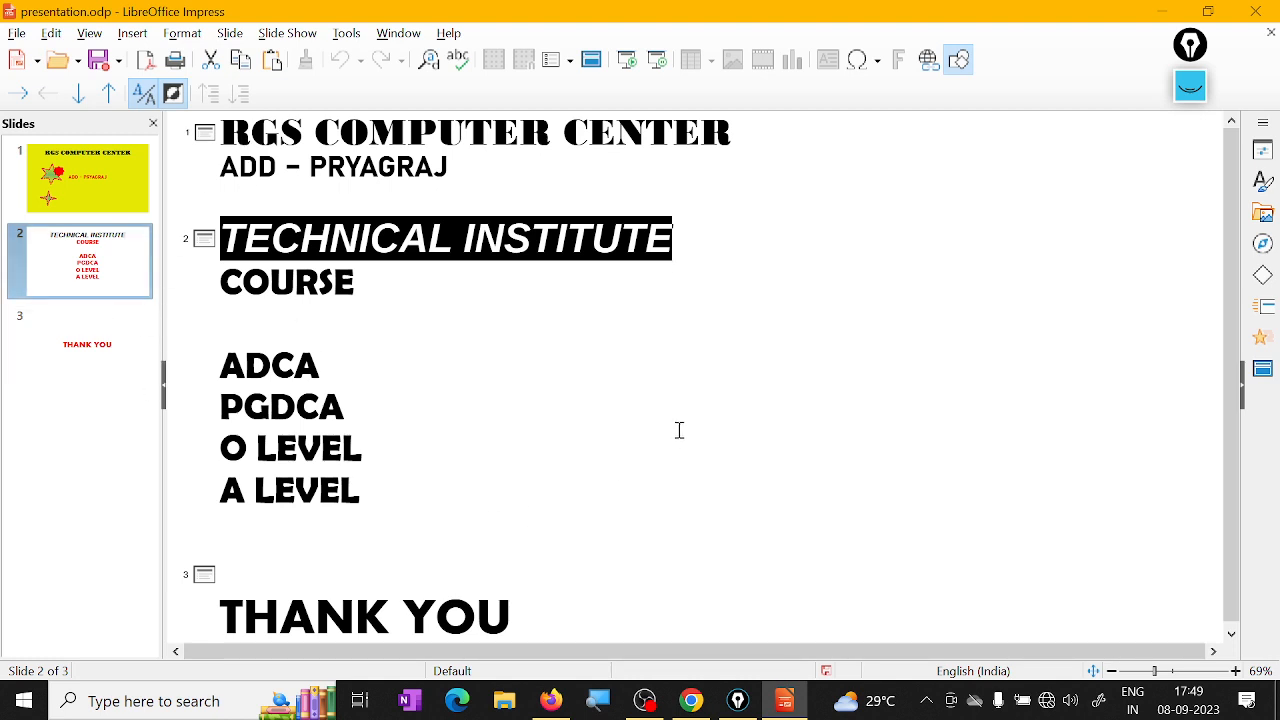
scroll(679, 430, "down", 1)
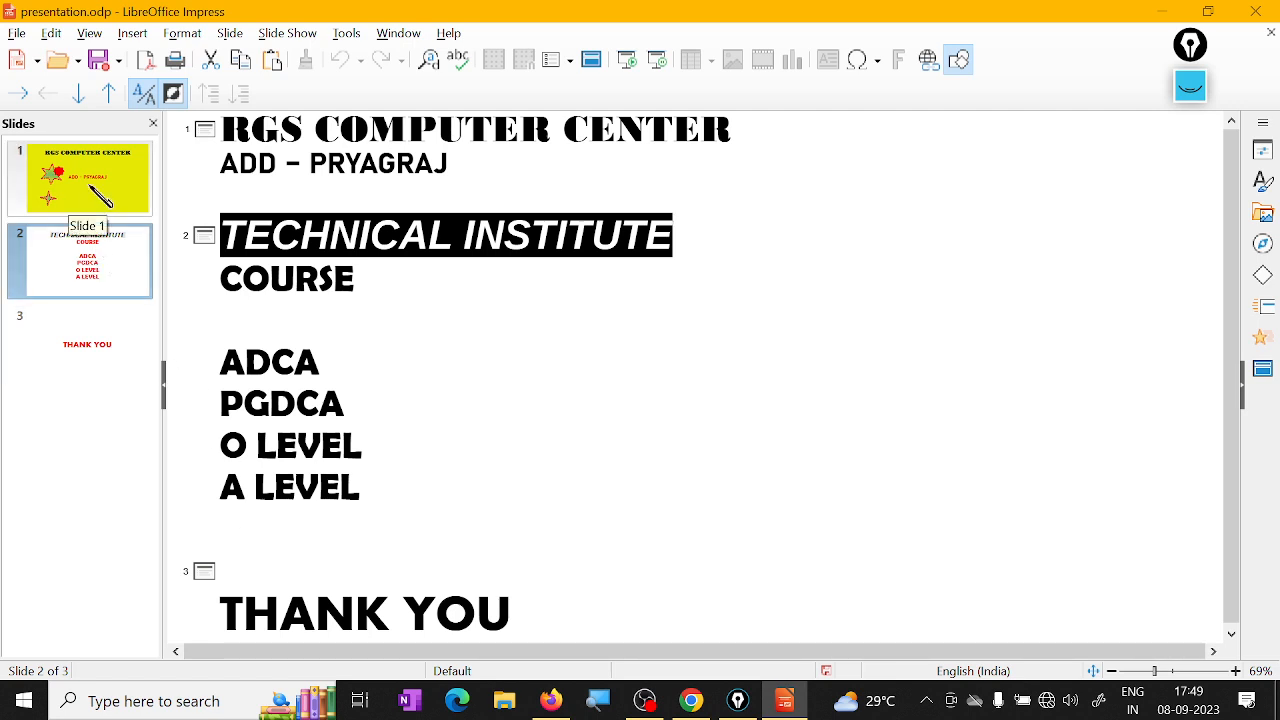
left_click(100, 195)
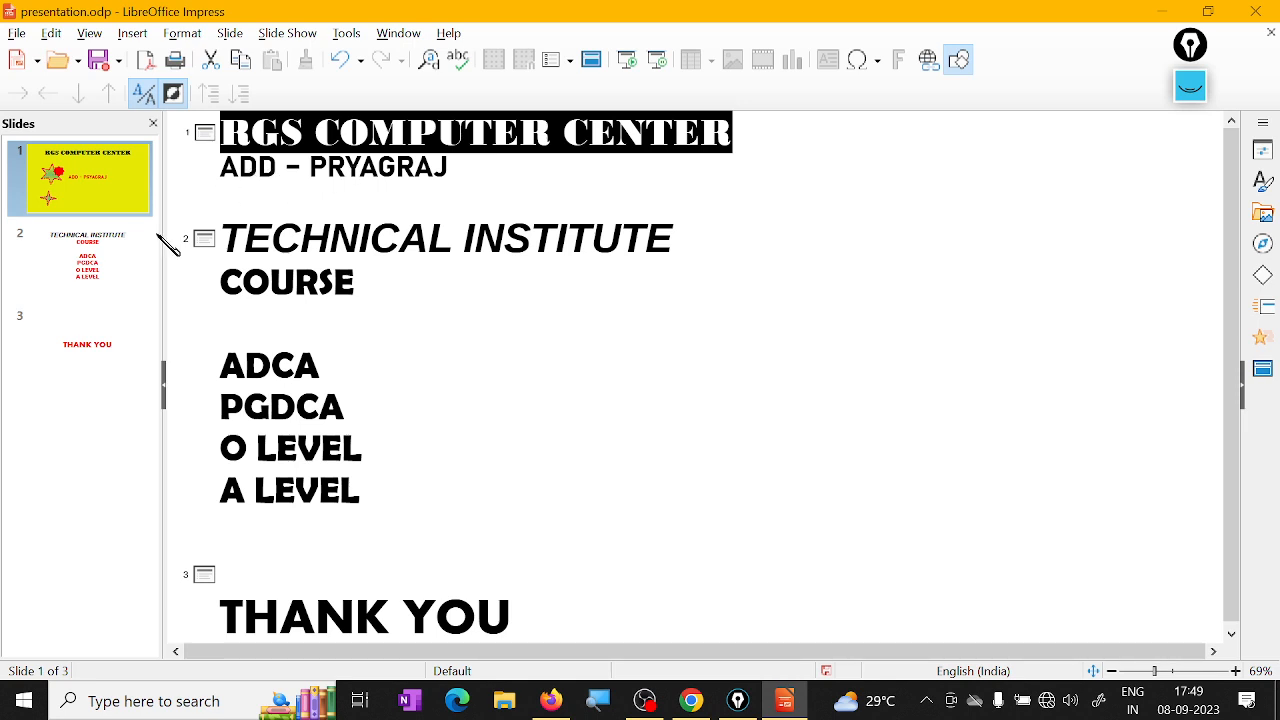
left_click(61, 258)
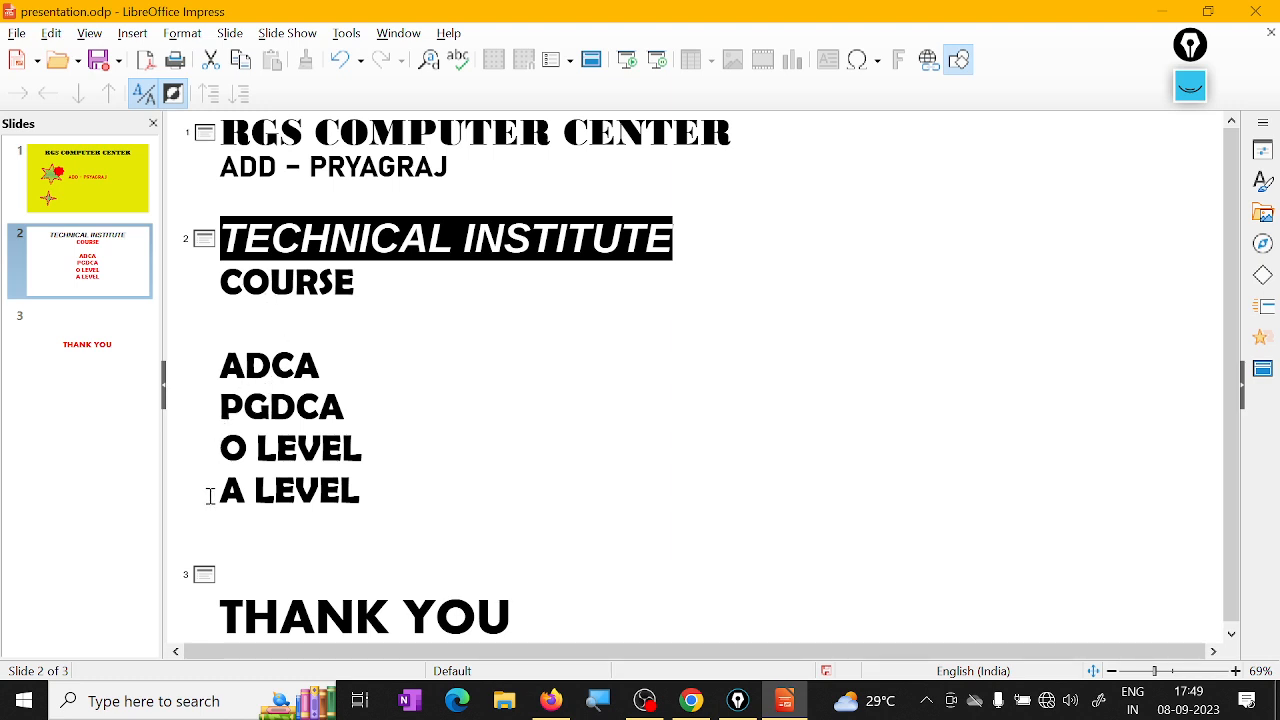
- Show slide 3 in Outline view and return to slide 1 in Normal view
left_click(85, 346)
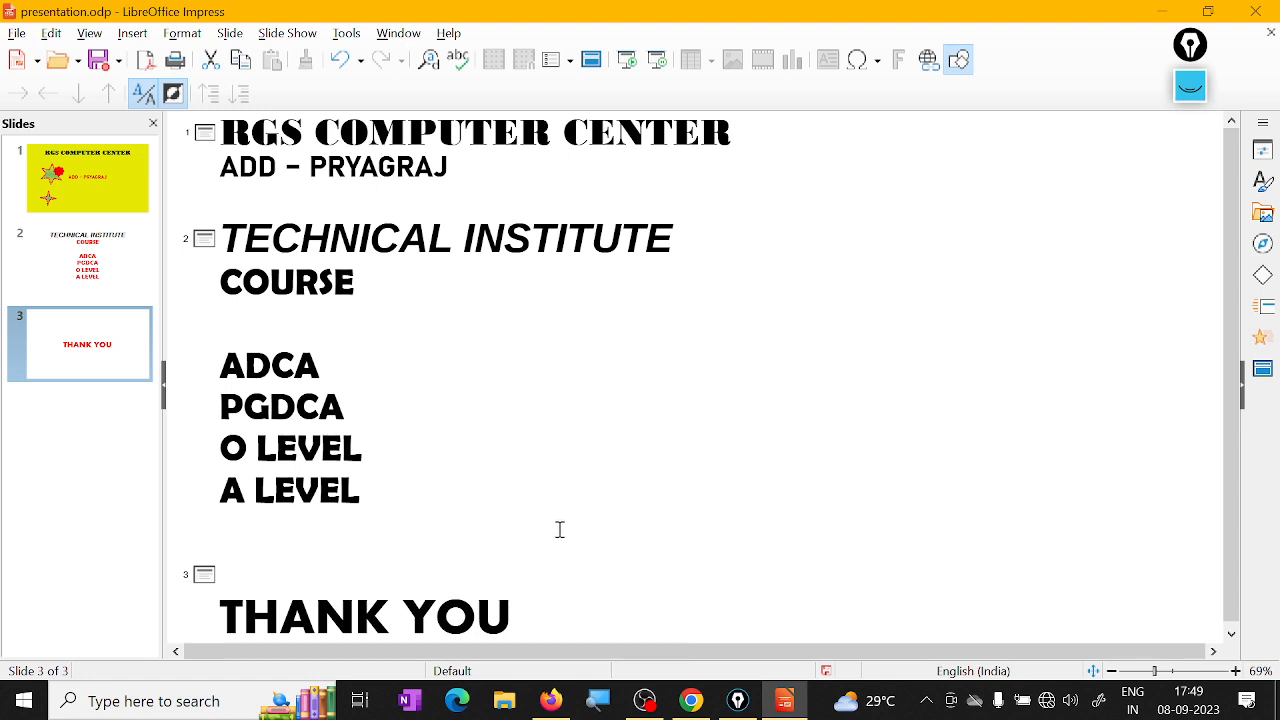
left_click(569, 60)
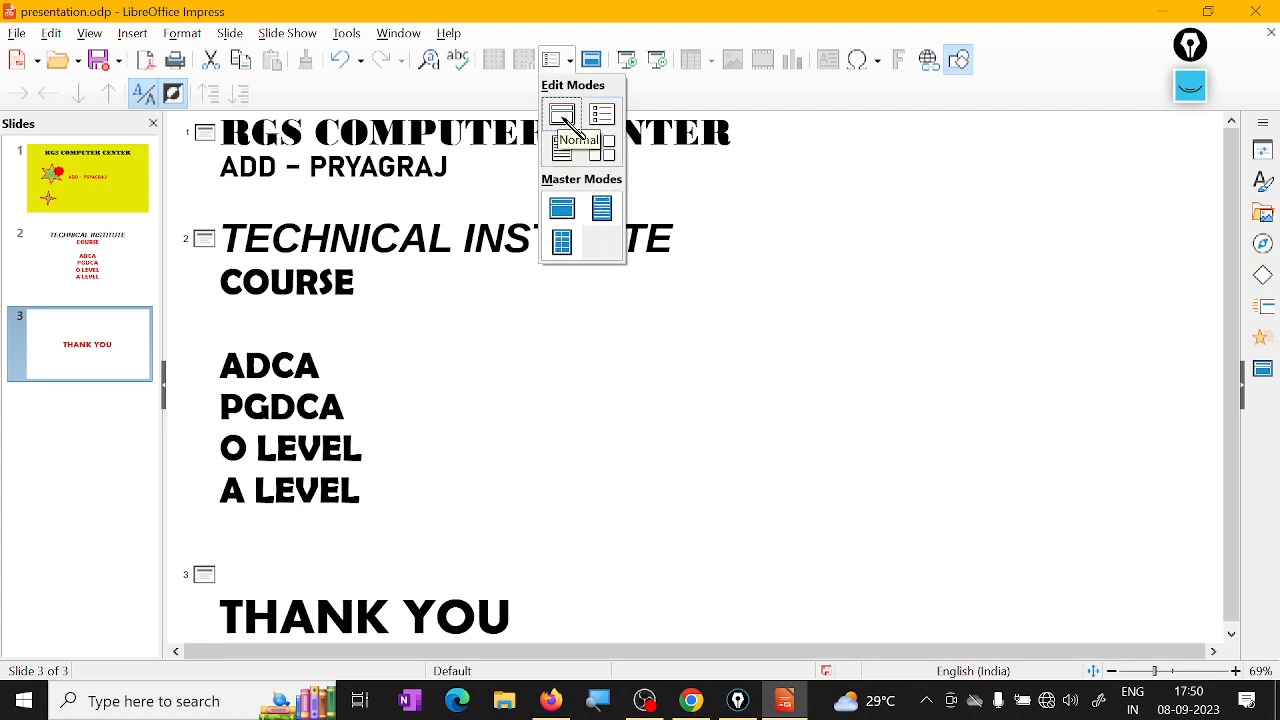
left_click(562, 116)
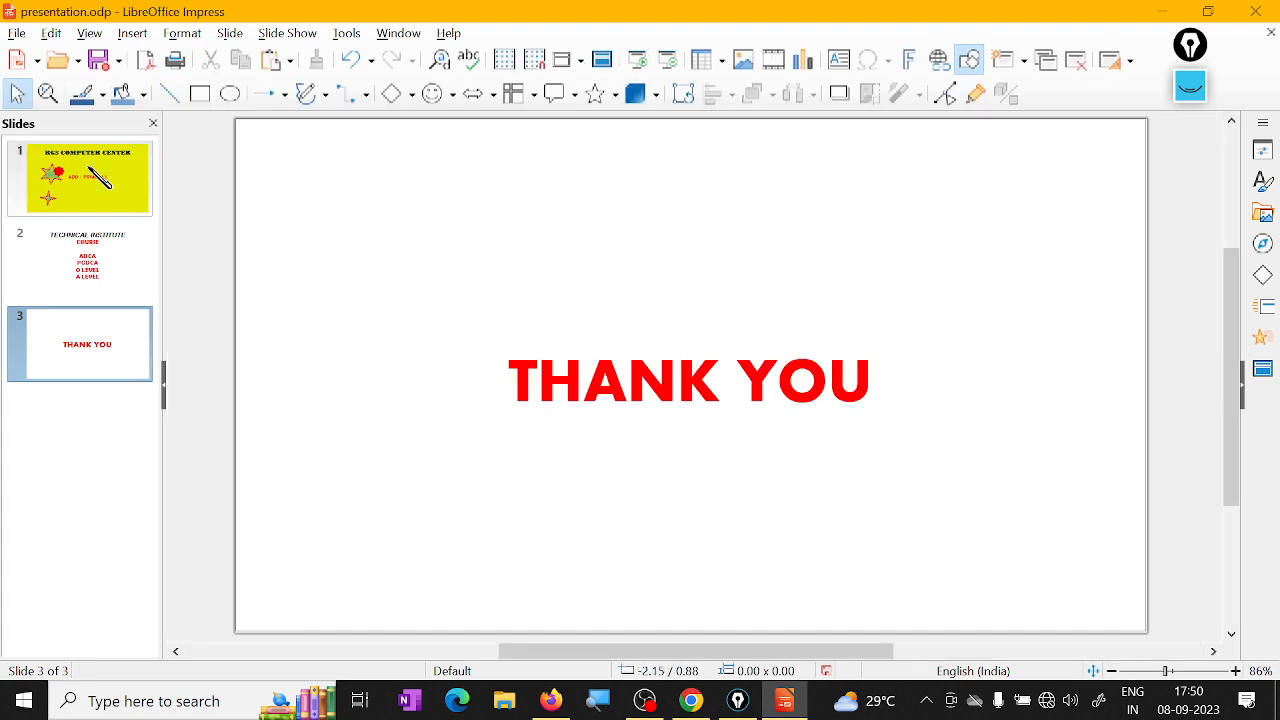
left_click(92, 170)
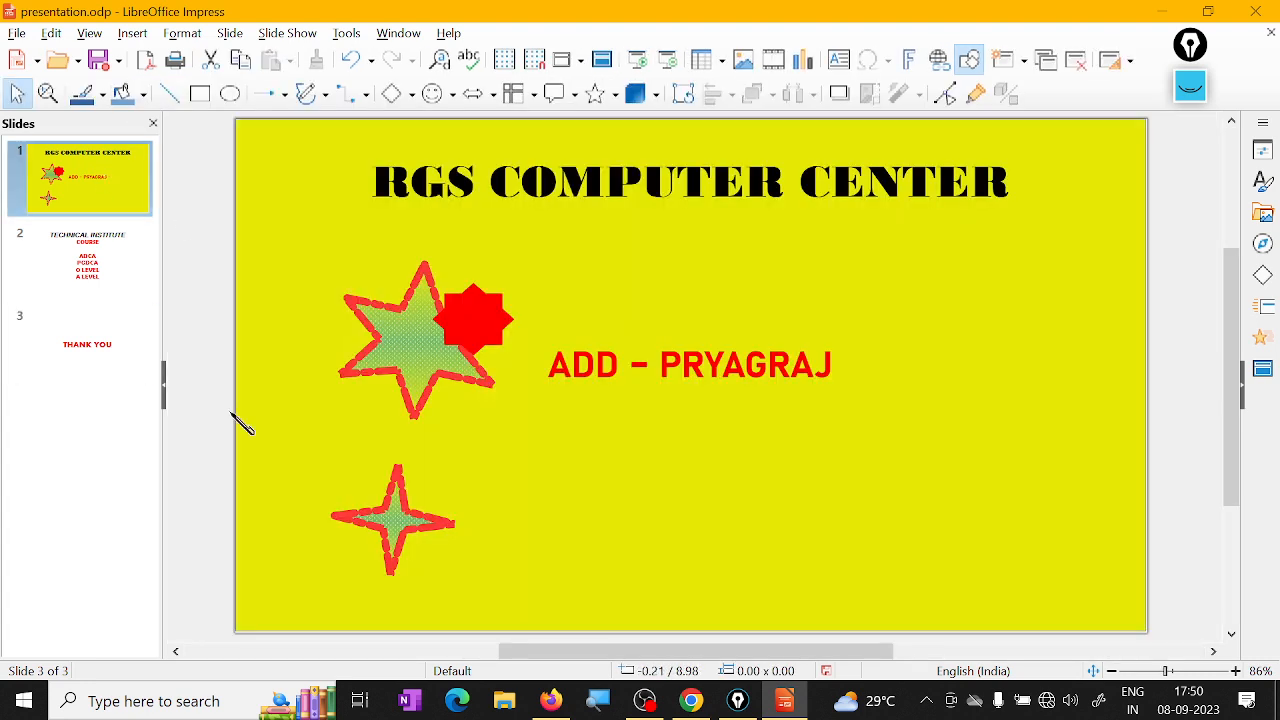
- Switch slide 1 to Notes view, enter its empty notes area, and return to Normal view
left_click(580, 61)
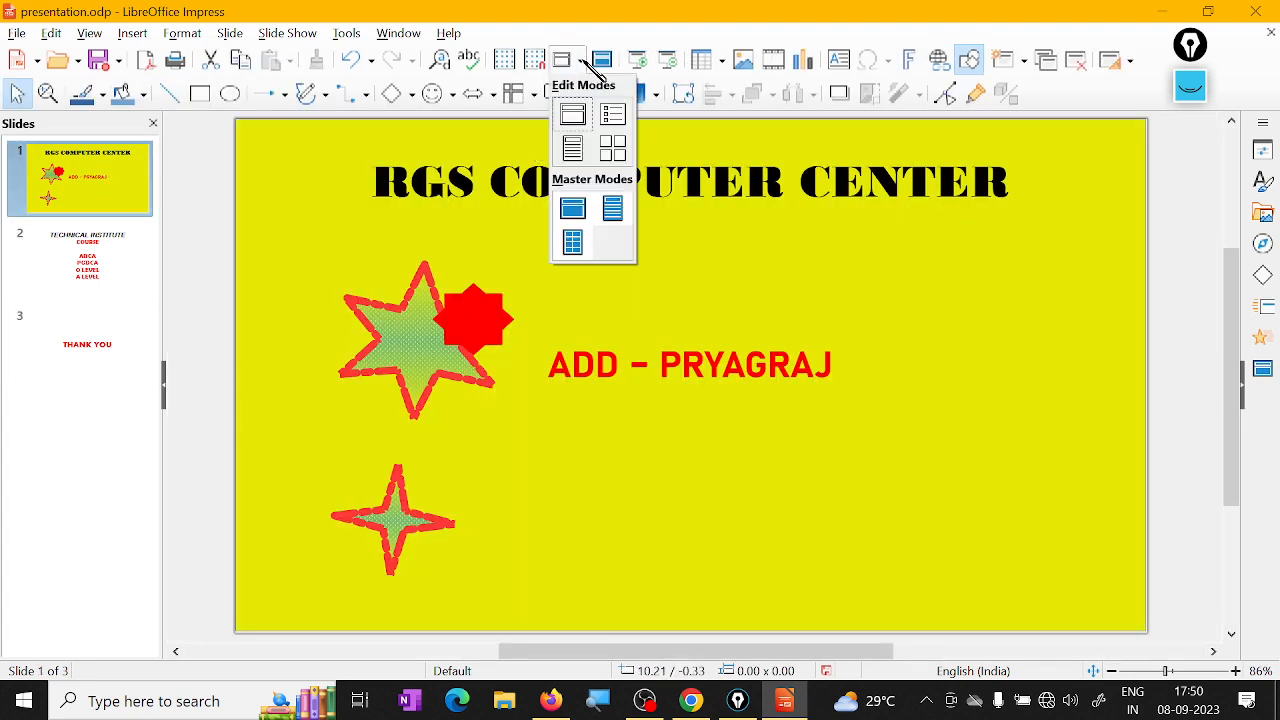
left_click(578, 157)
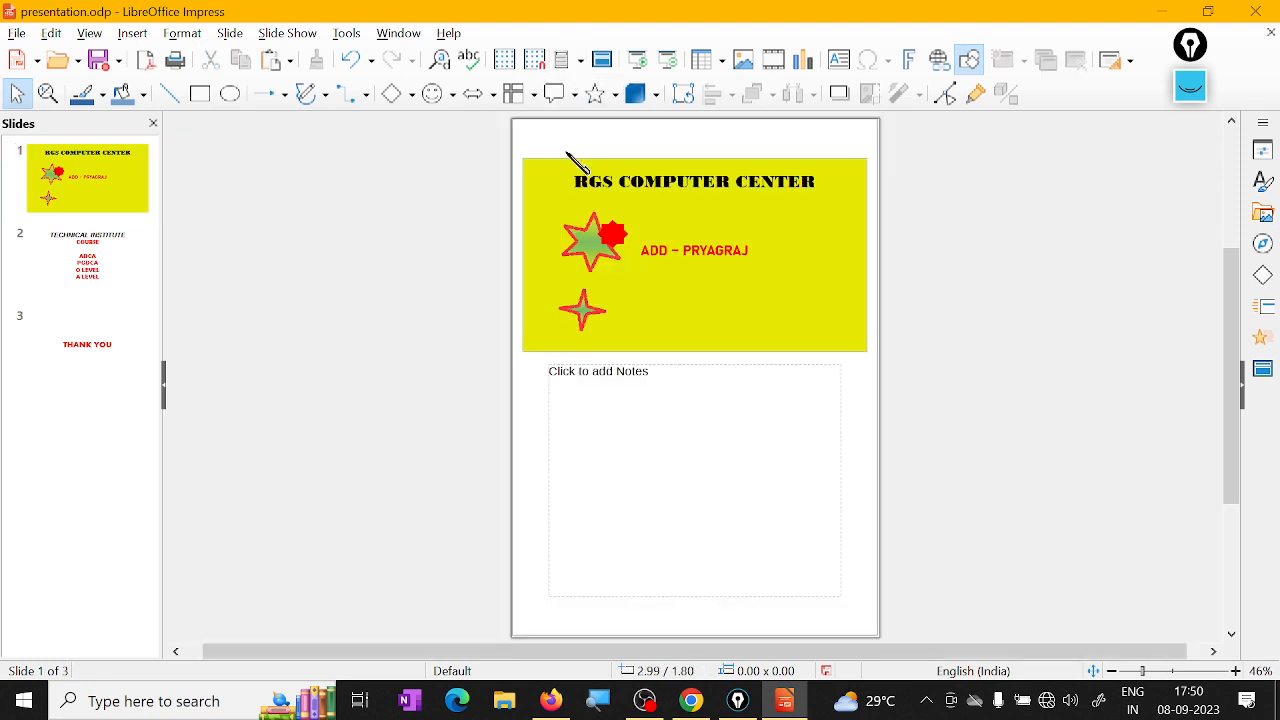
left_click(650, 376)
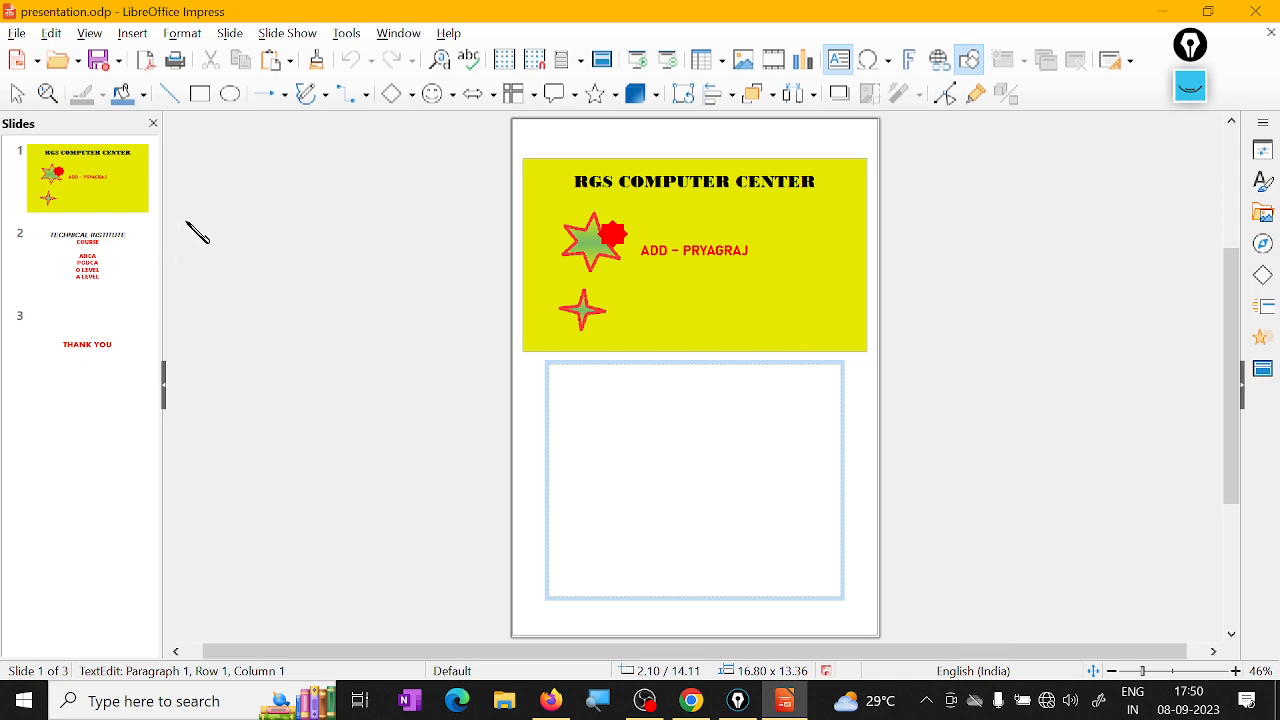
left_click(118, 200)
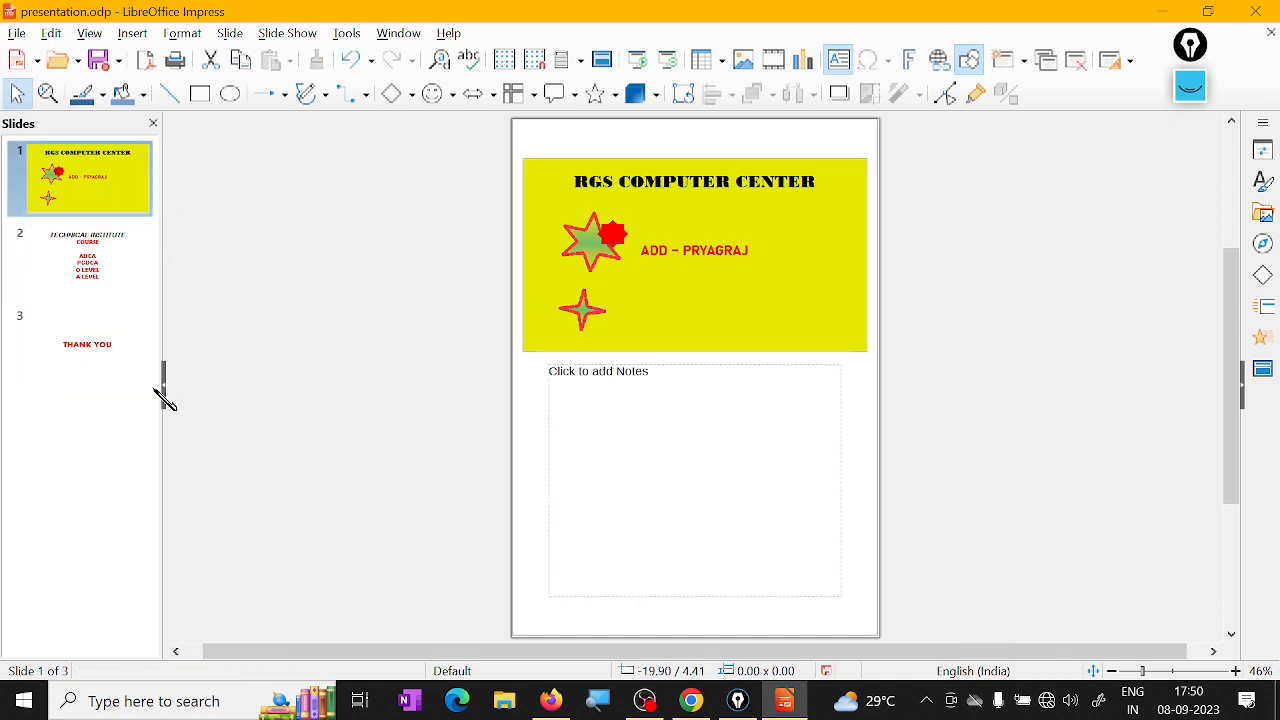
left_click(584, 63)
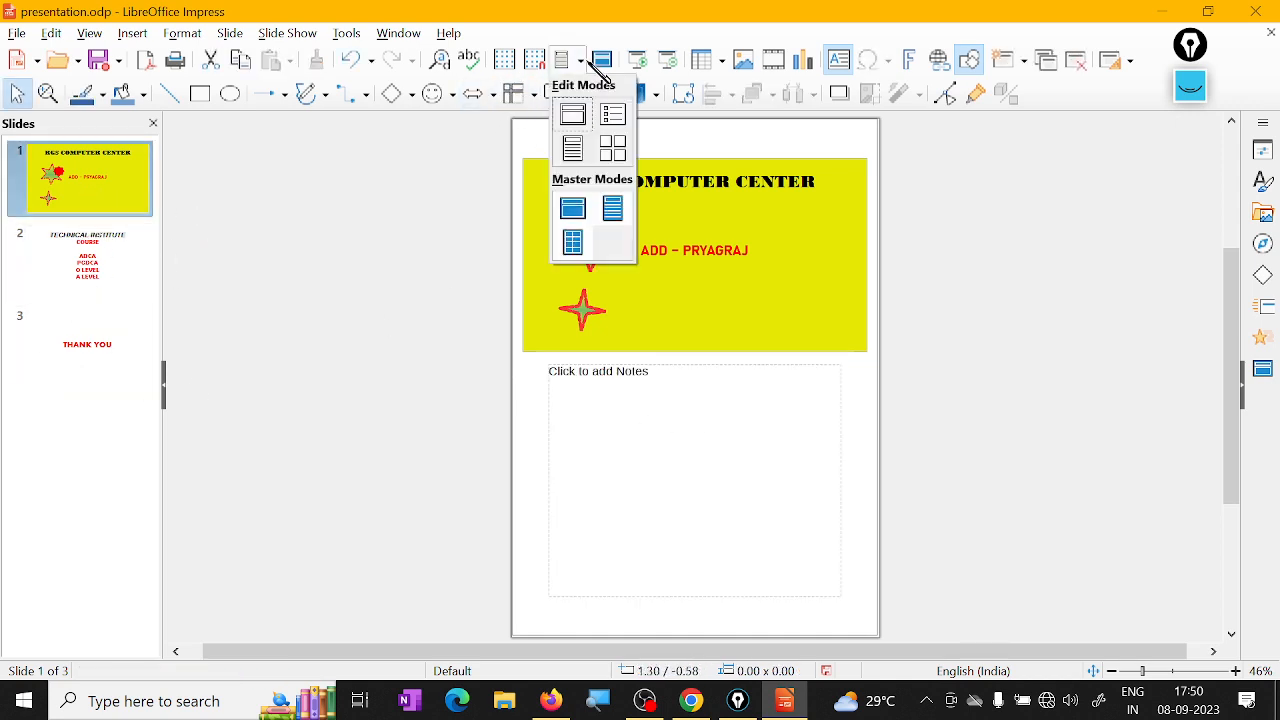
left_click(580, 124)
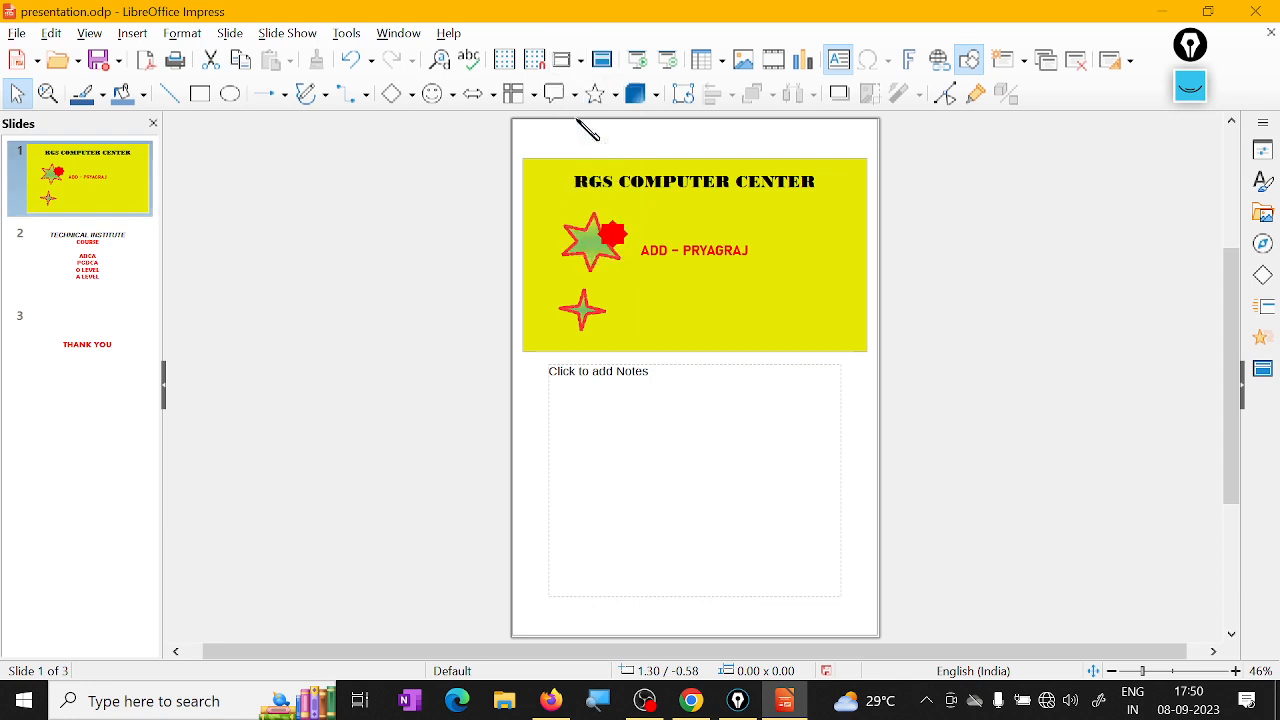
- Select slides 2, 3 and 1 one after another in Slide Sorter view and return to Normal view
left_click(582, 61)
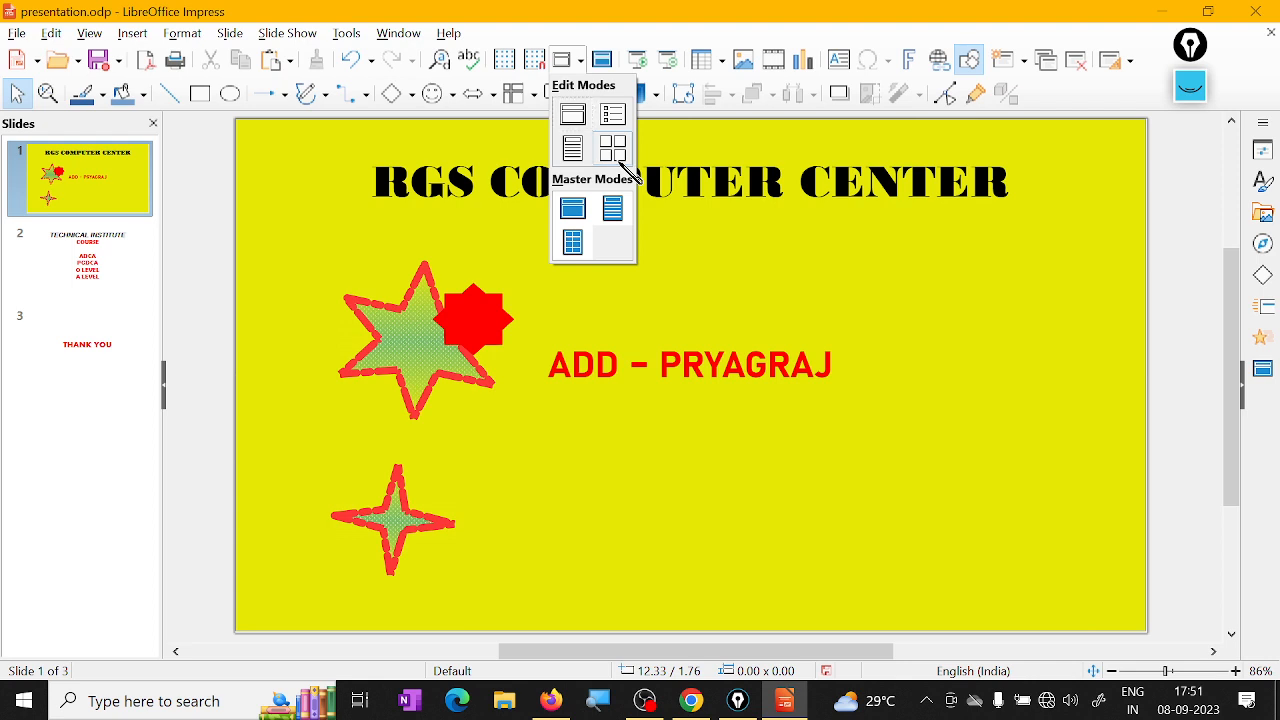
left_click(621, 163)
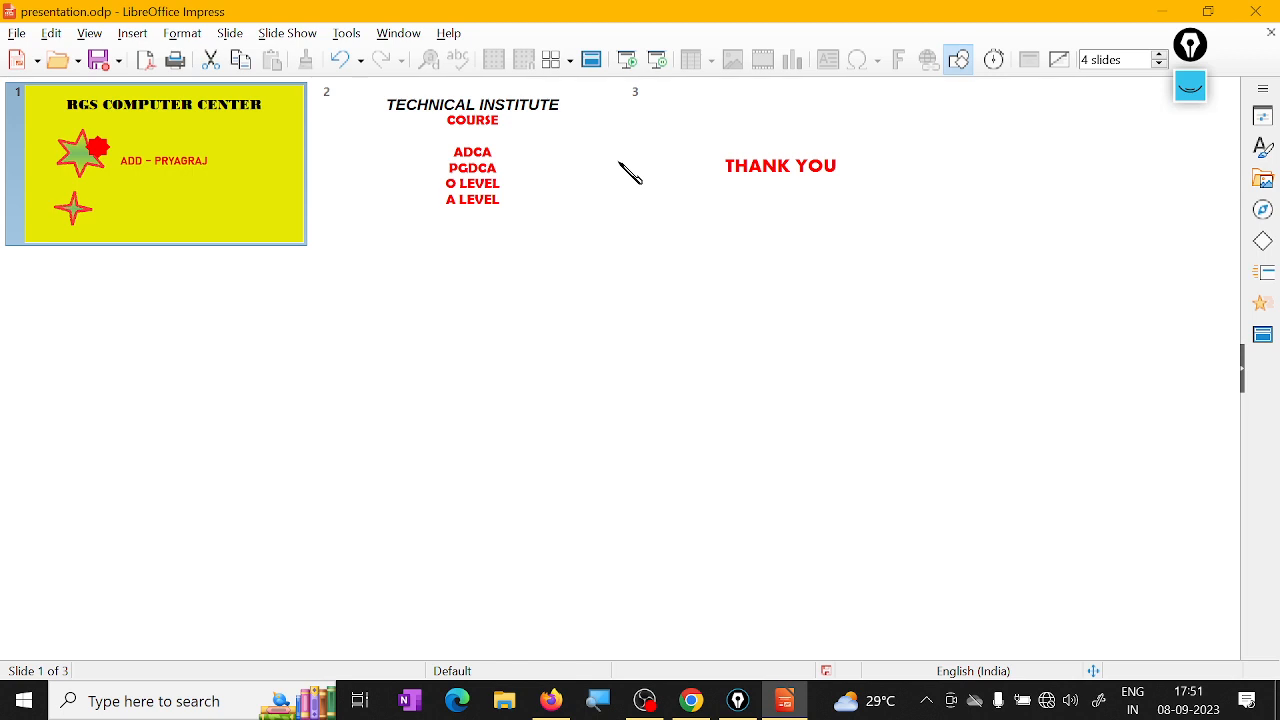
left_click(400, 202)
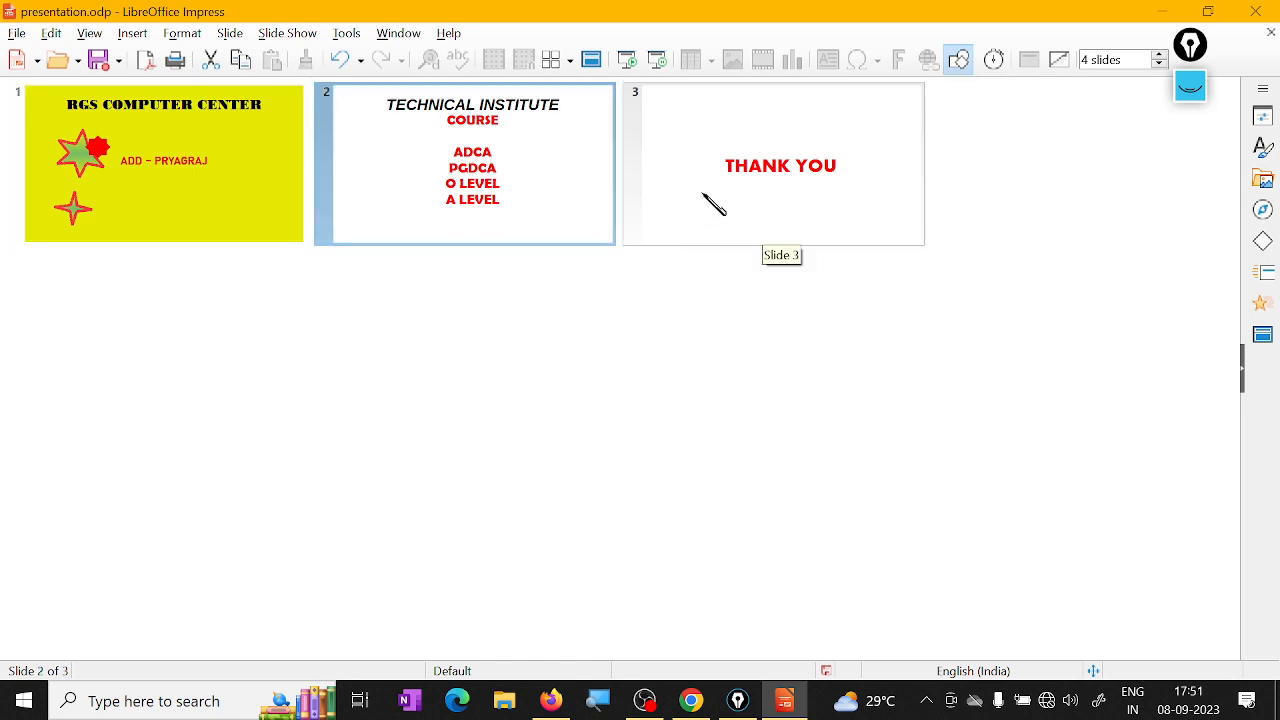
left_click(725, 196)
left_click(300, 200)
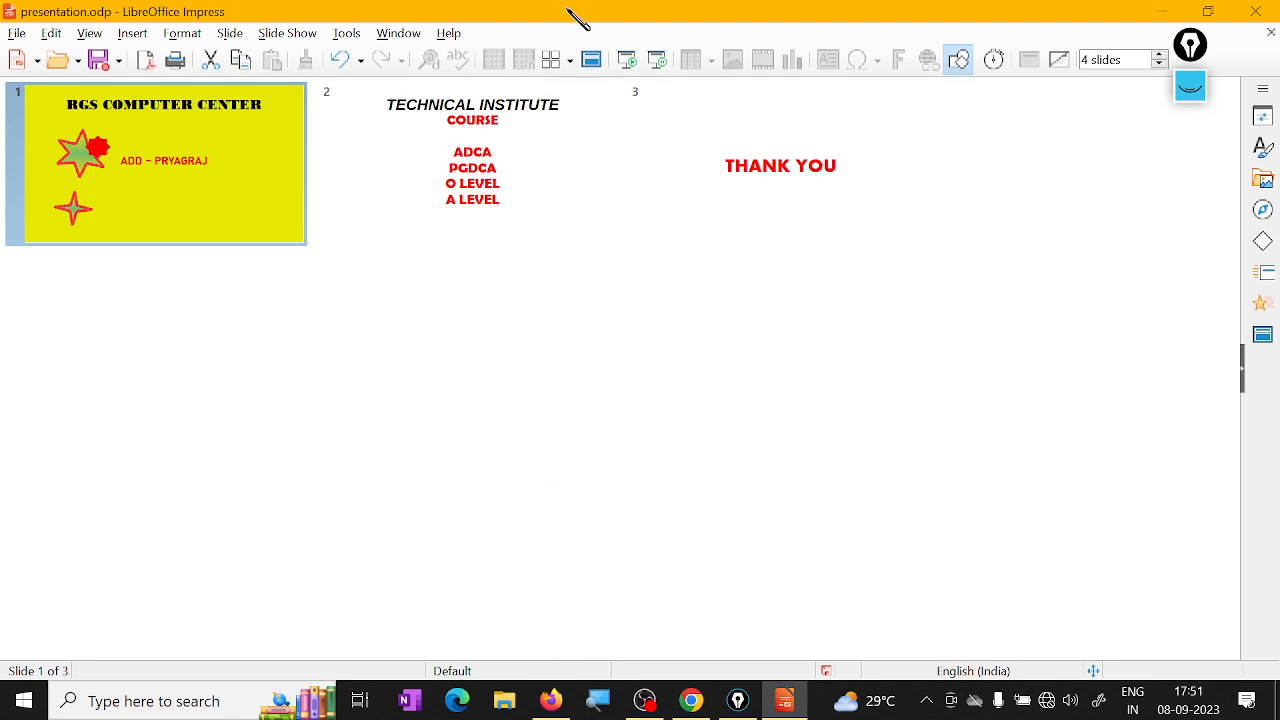
left_click(570, 60)
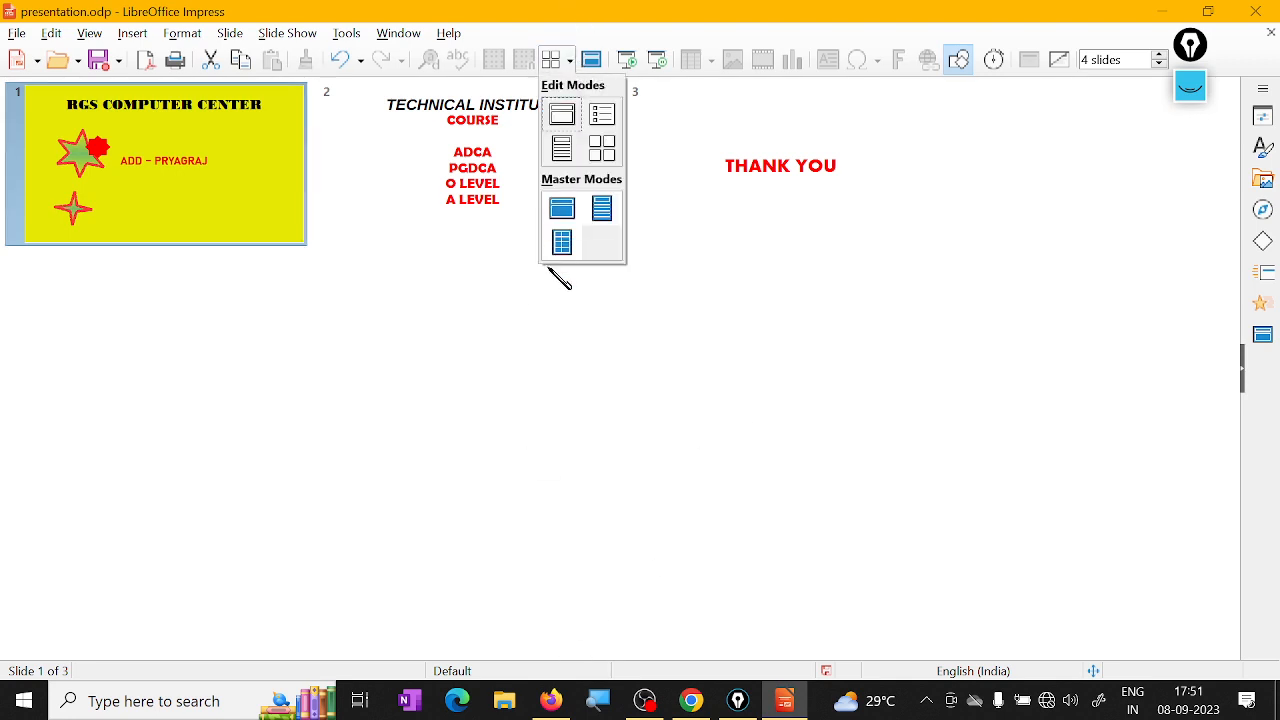
left_click(576, 118)
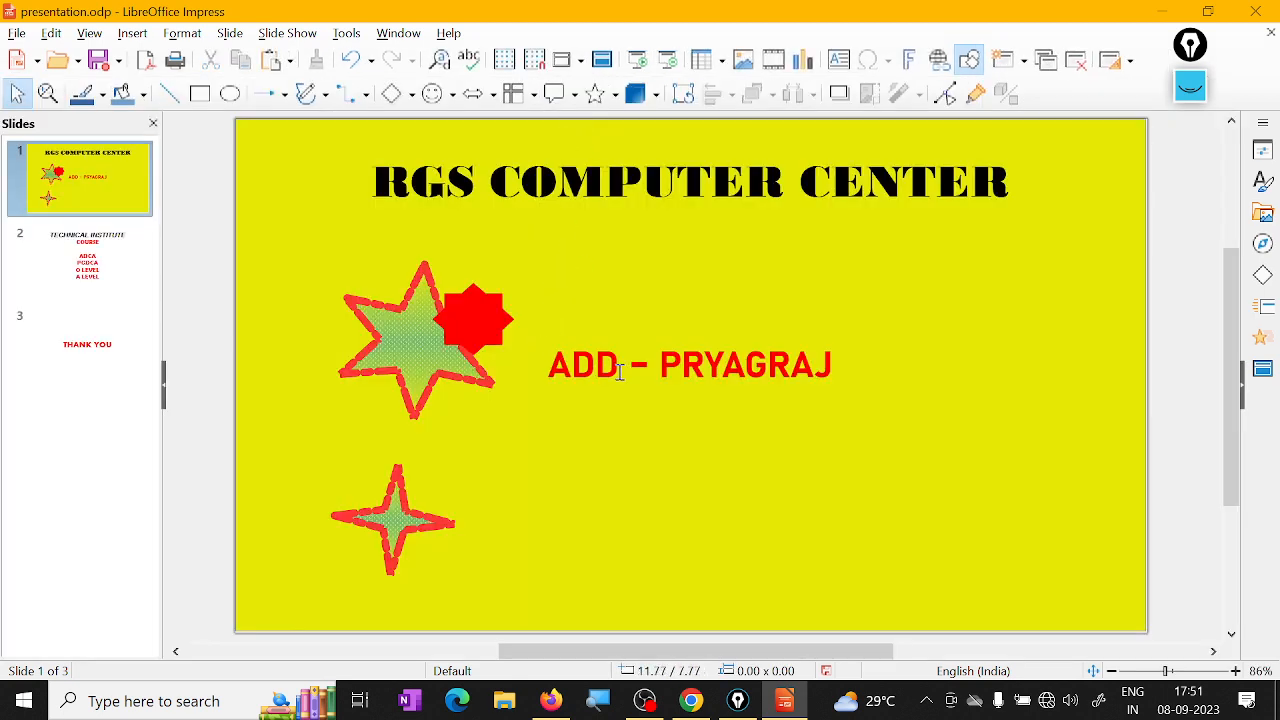
- Display the presentation's Master Slide and Master Notes views
left_click(582, 61)
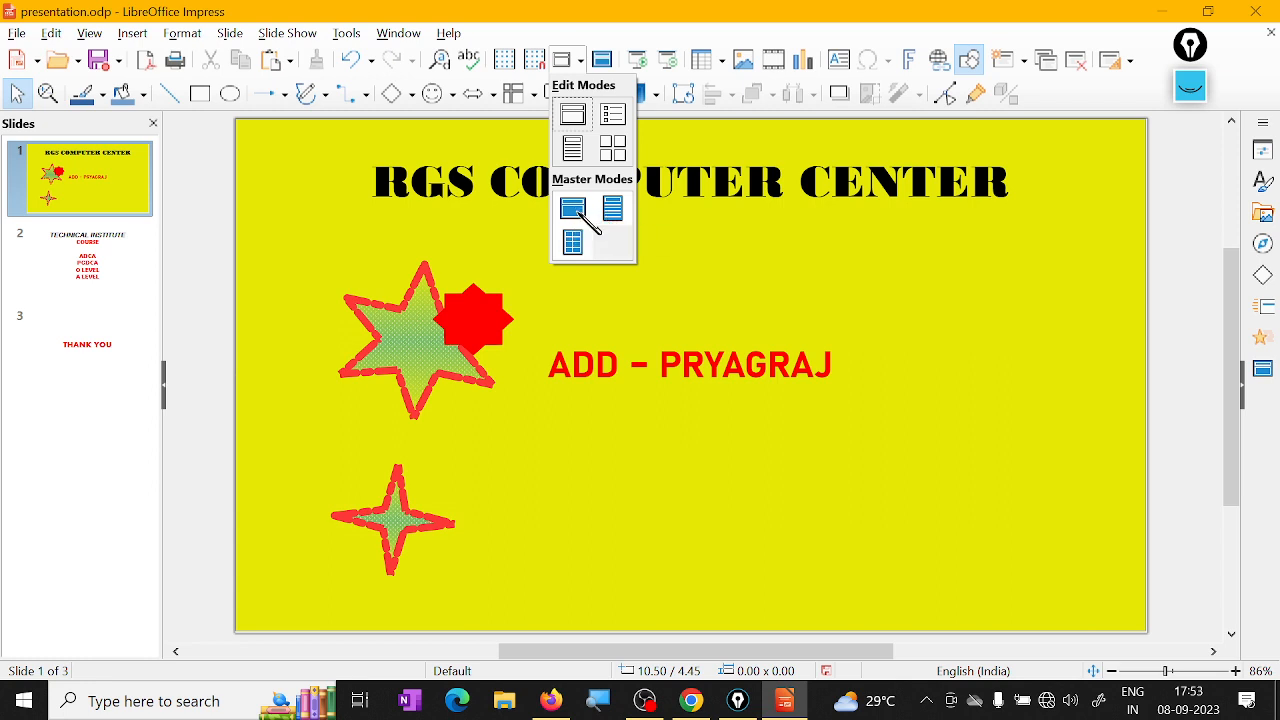
left_click(578, 211)
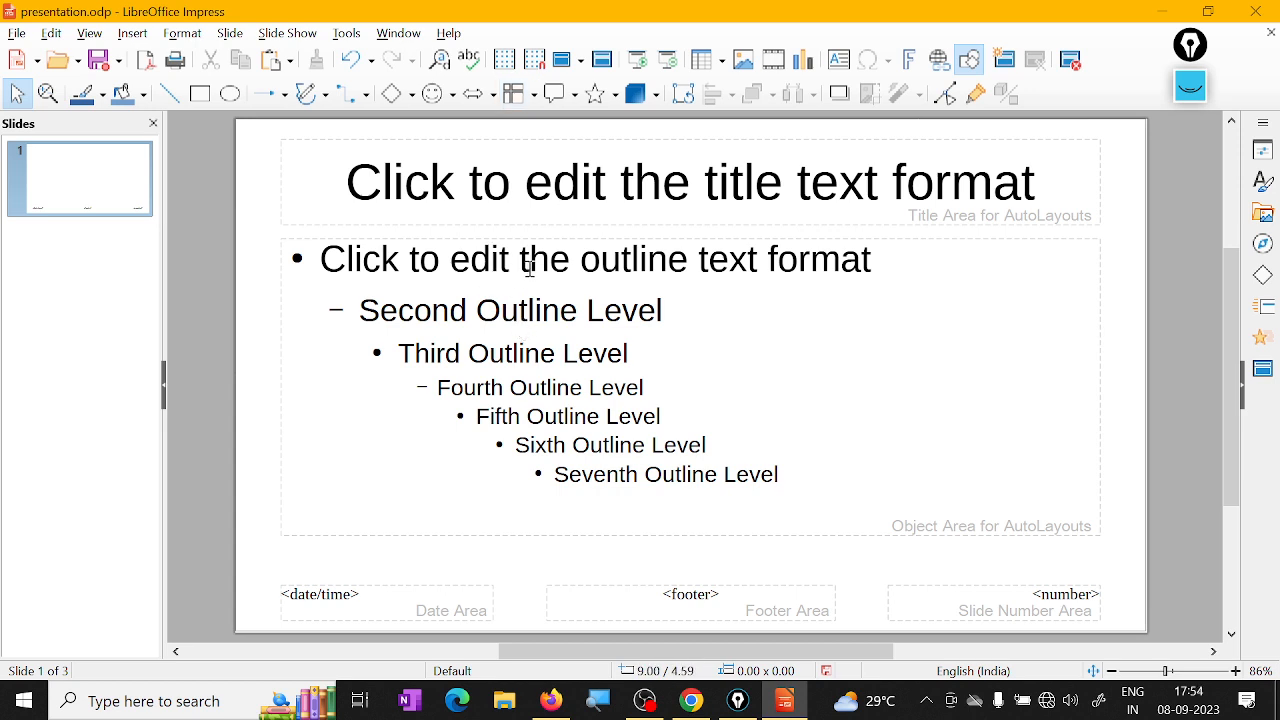
left_click(580, 62)
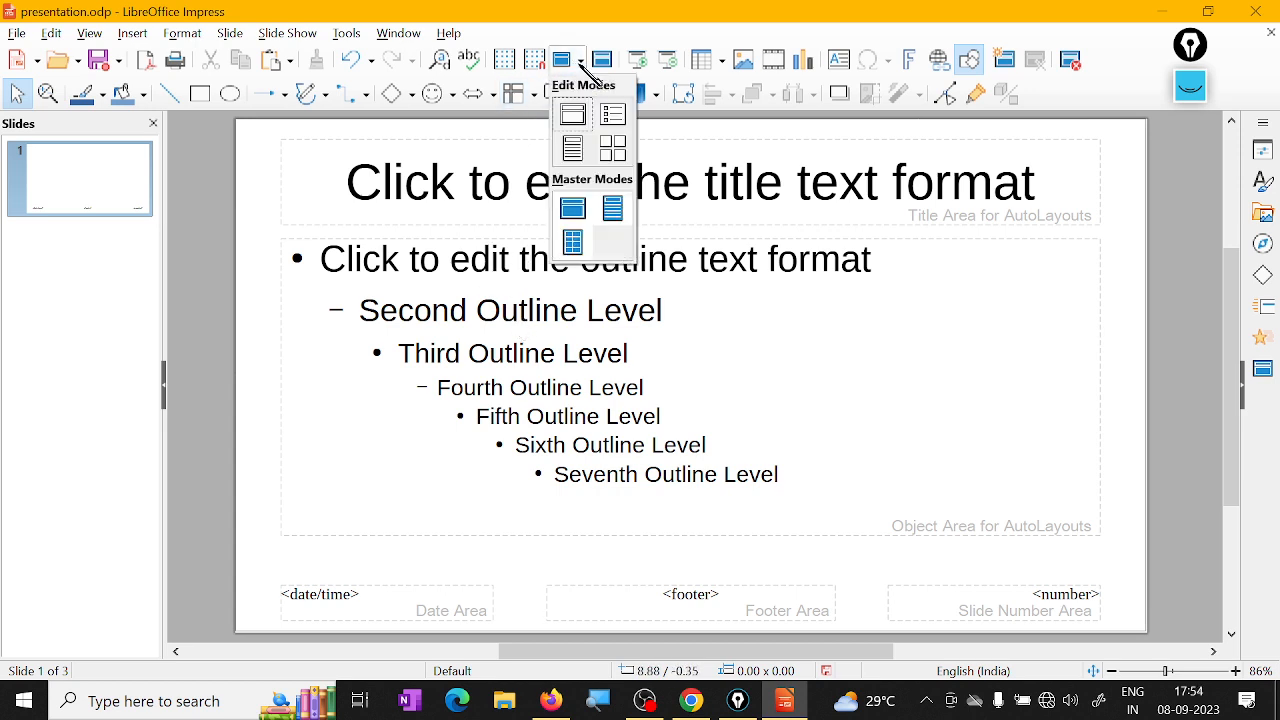
left_click(613, 208)
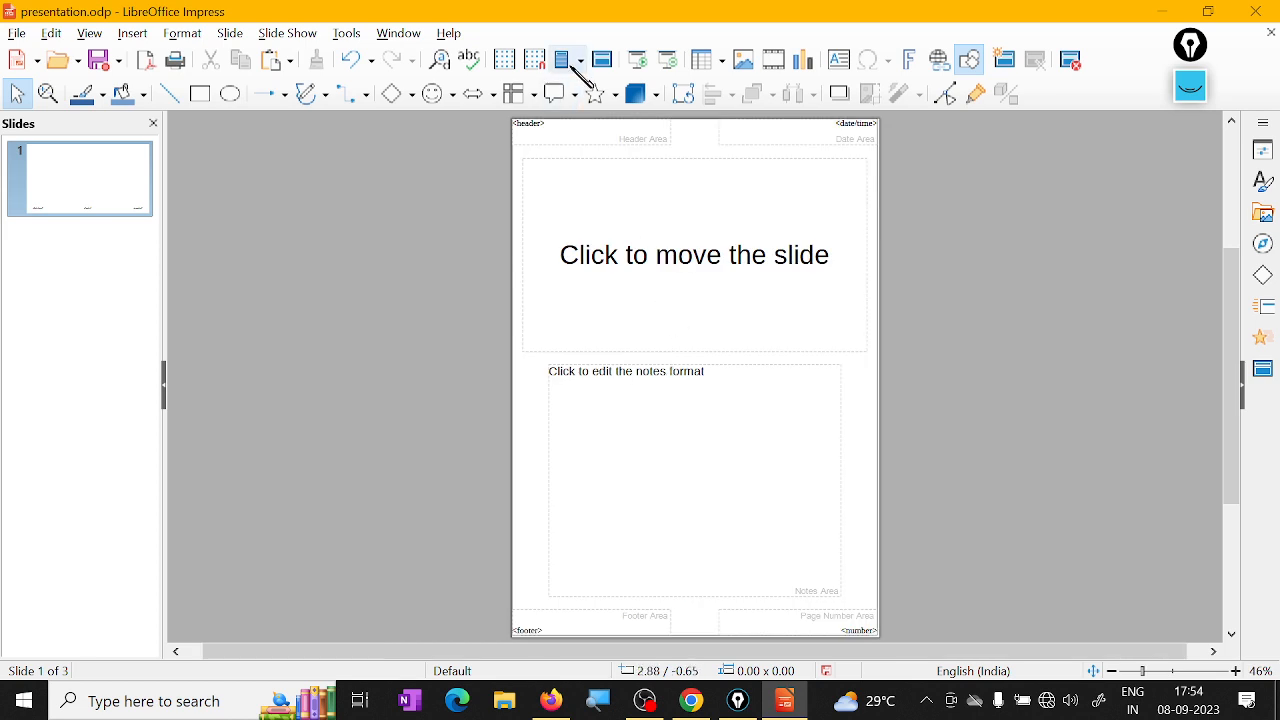
- Display the Master Handout view and return to Normal view
left_click(581, 61)
left_click(575, 243)
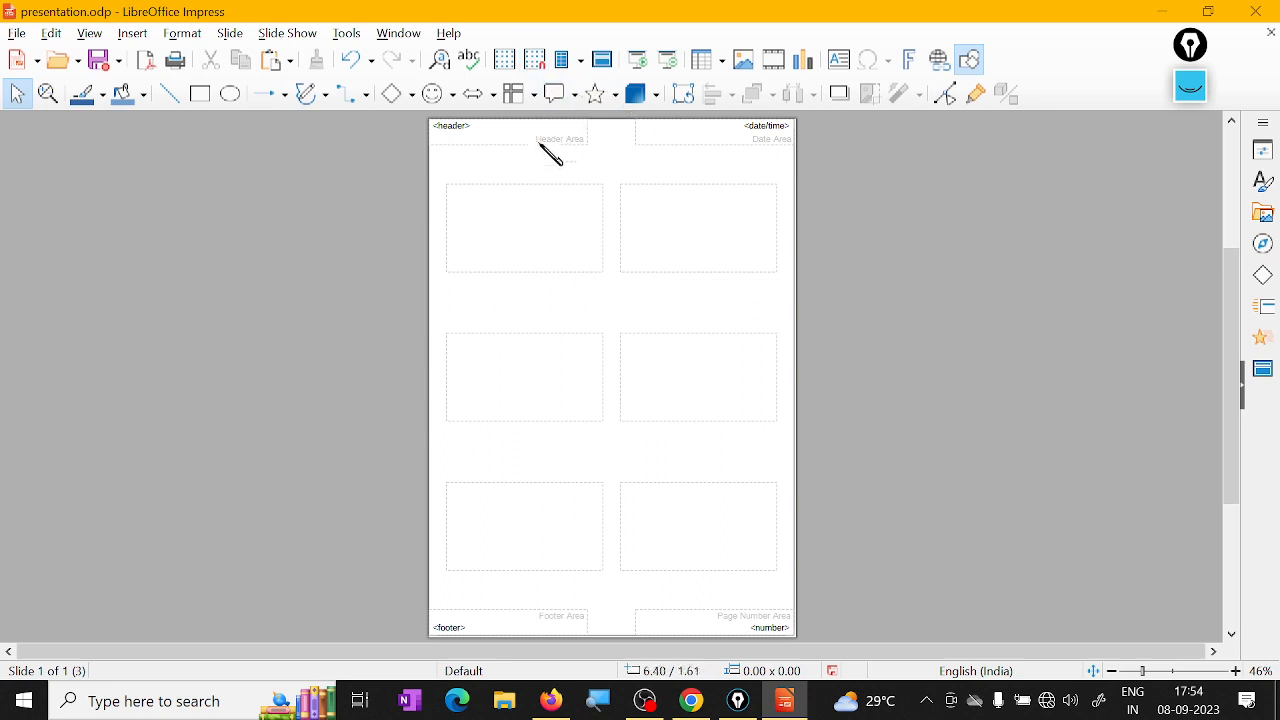
left_click(580, 62)
left_click(575, 117)
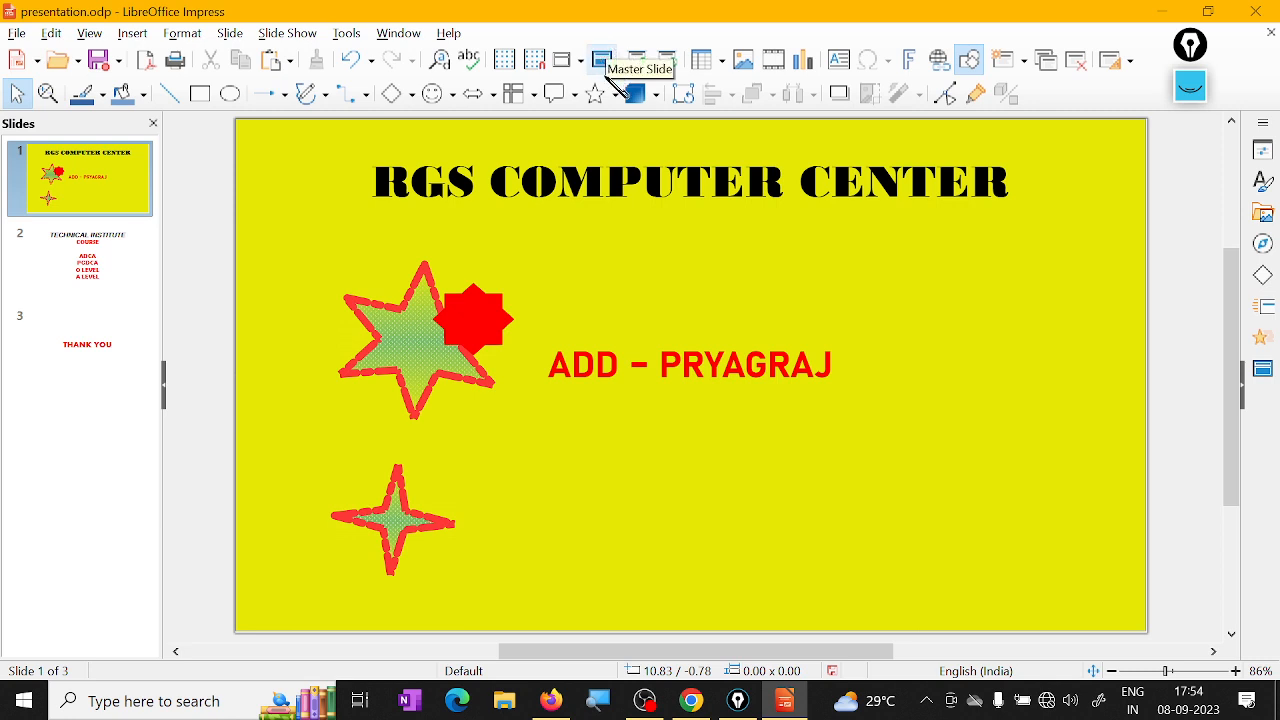
- Open the Master Slide directly, without going through the display views, and return to Normal view
left_click(582, 61)
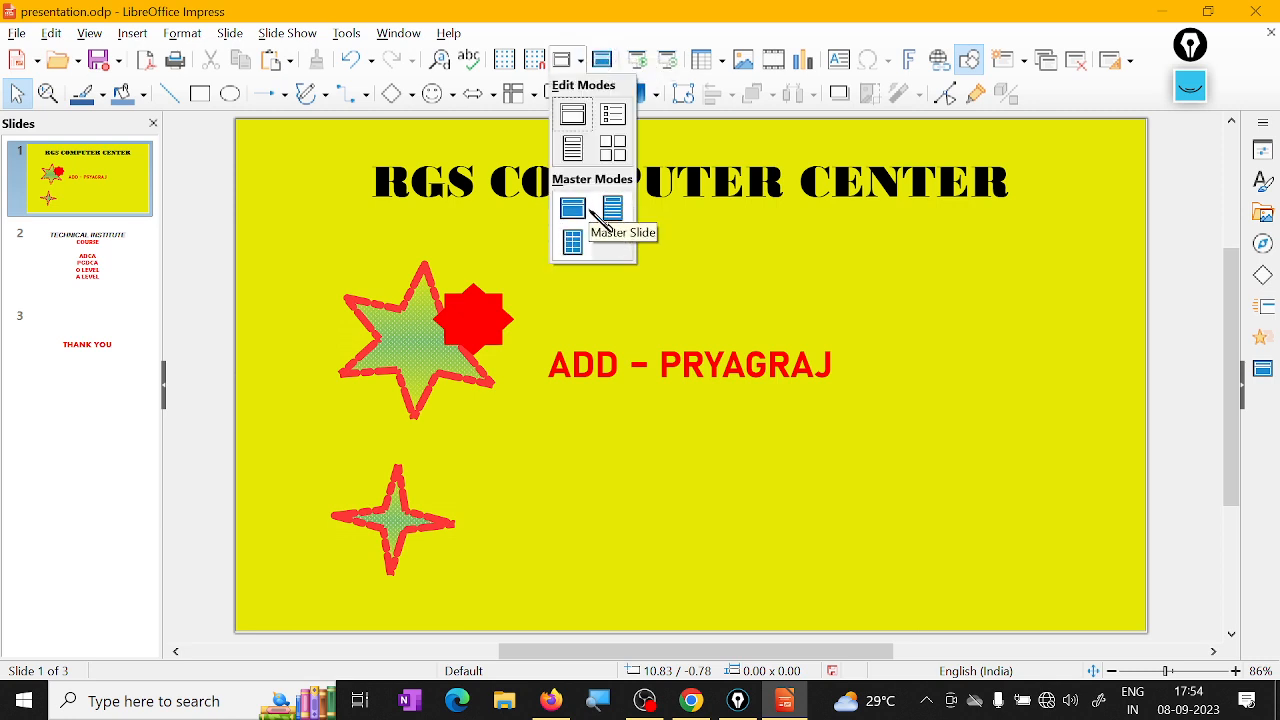
left_click(638, 5)
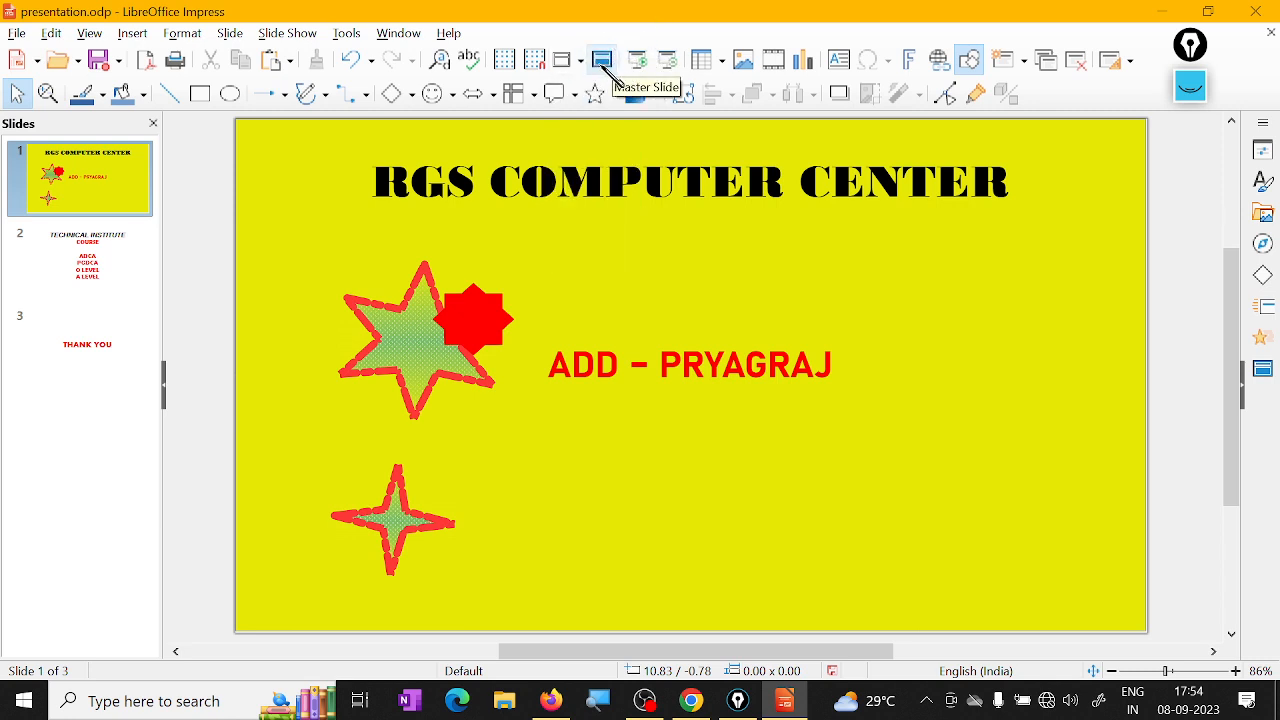
left_click(603, 61)
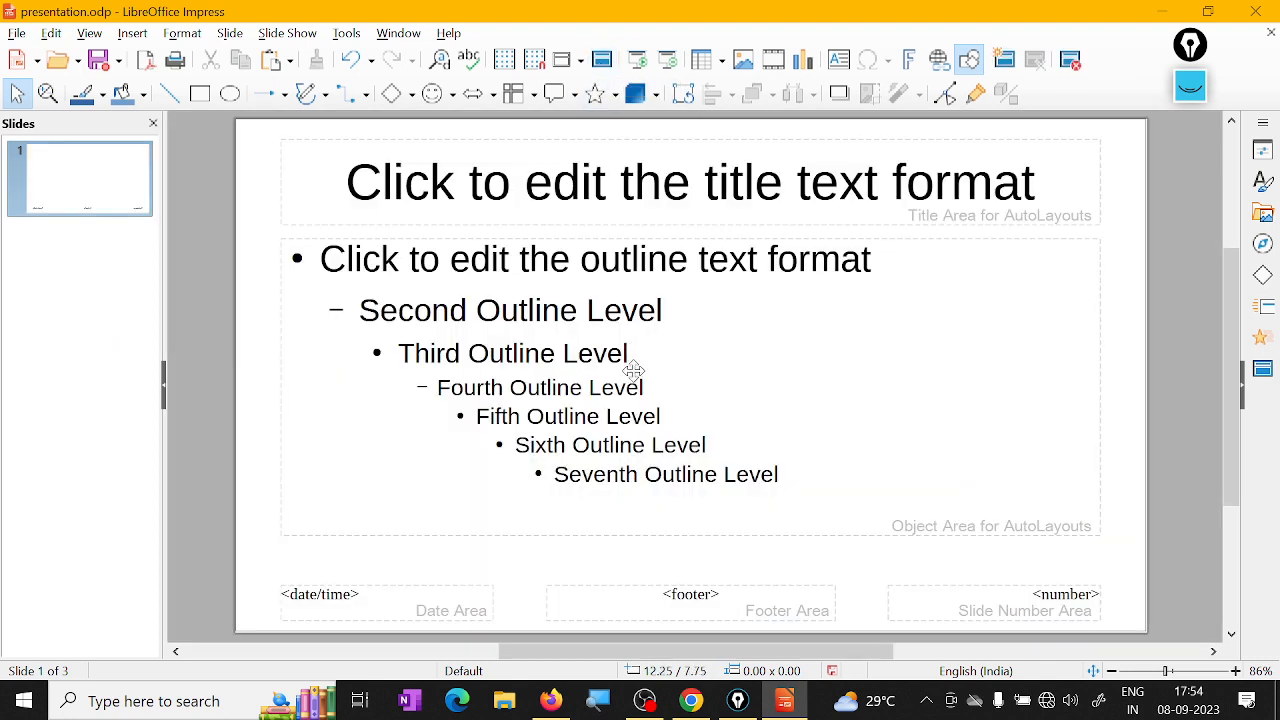
left_click(575, 60)
left_click(573, 115)
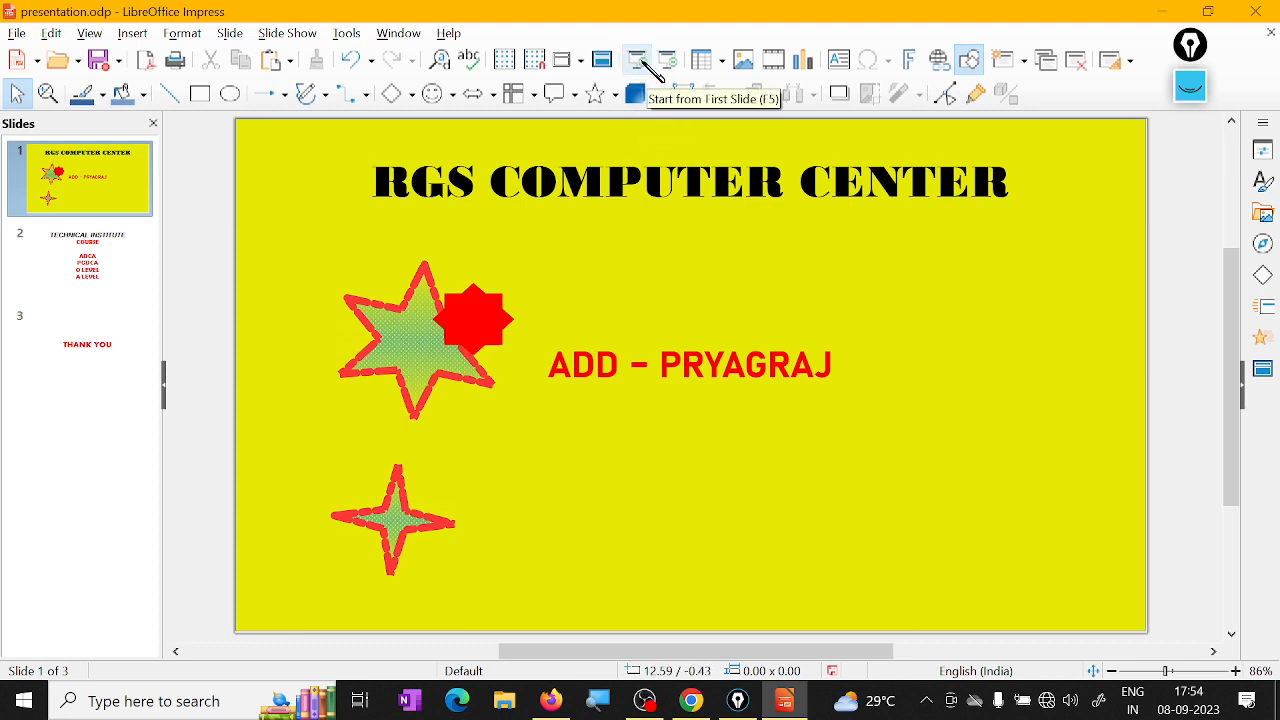
- Start the slide show from the first slide
left_click(651, 66)
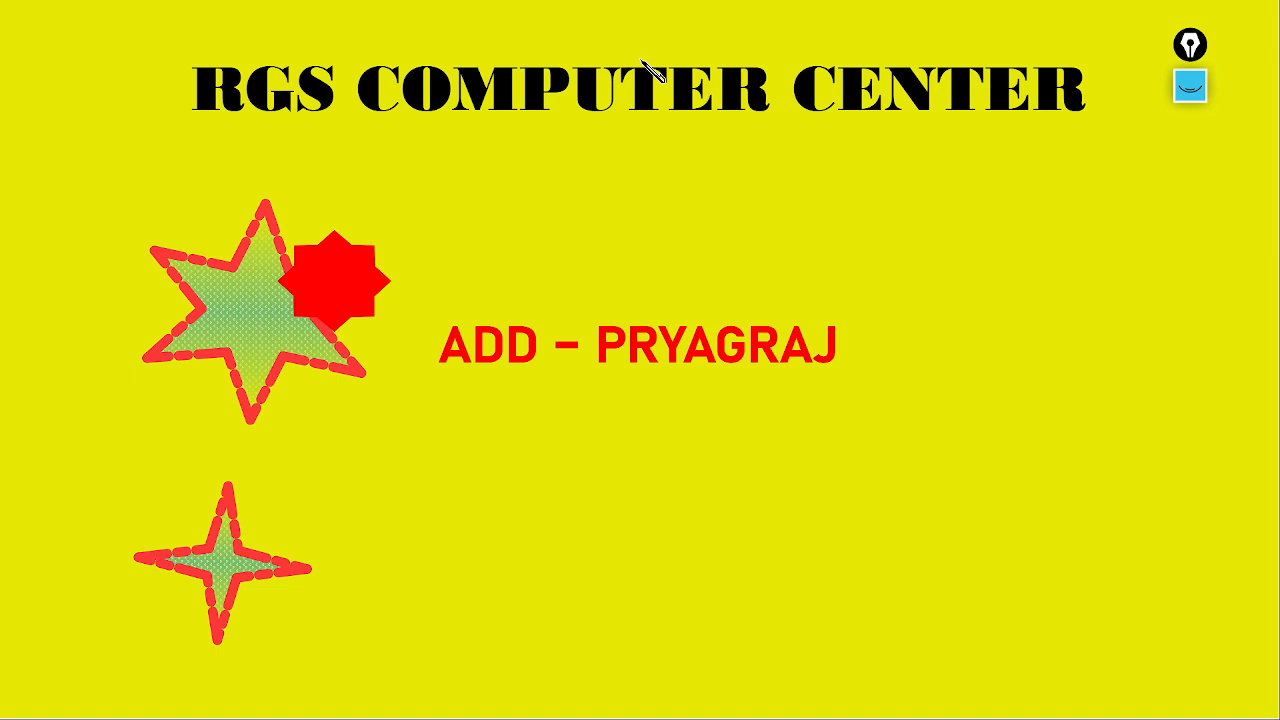
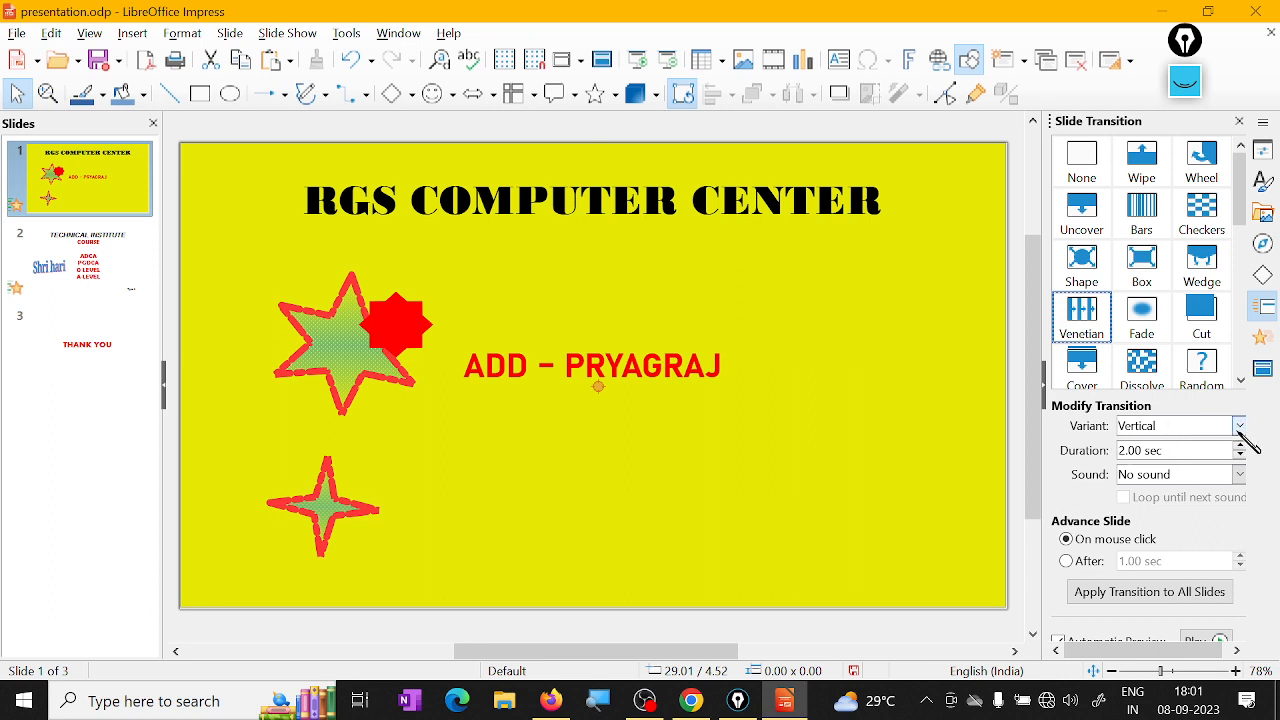
- Try the Horizontal variant for slide 1's Venetian transition and restore the Vertical variant
left_click(1240, 427)
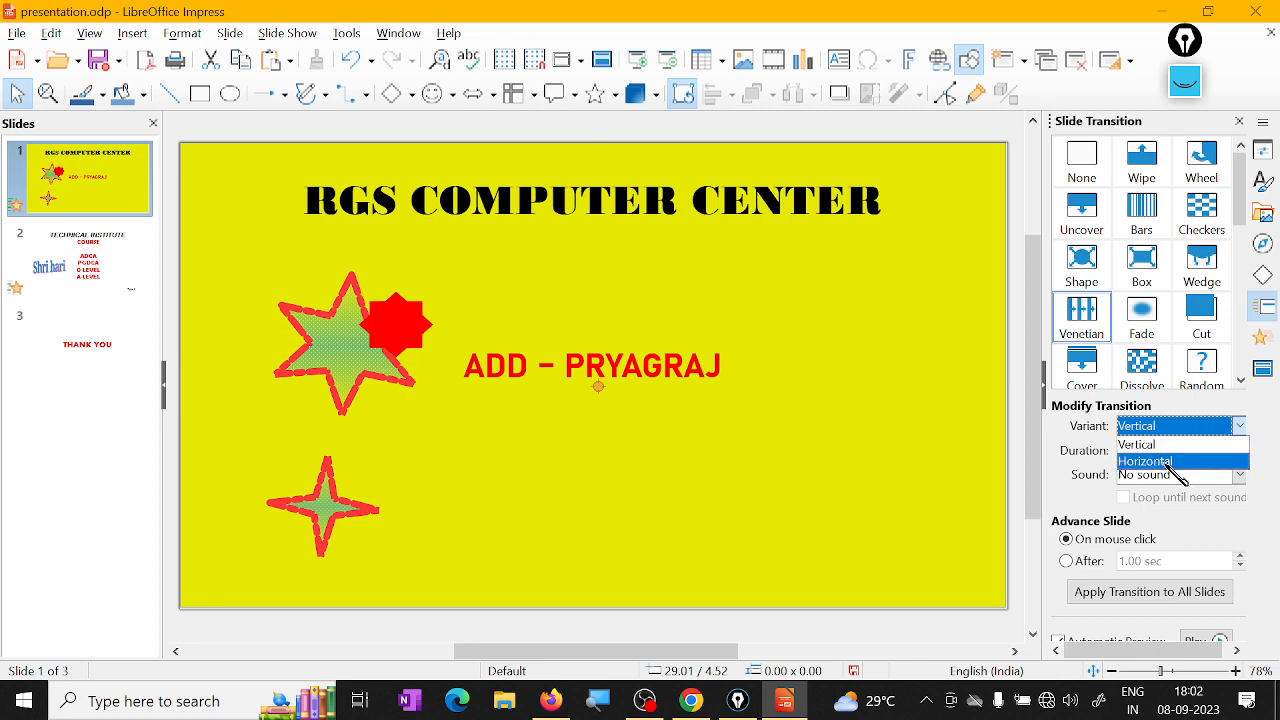
left_click(1180, 463)
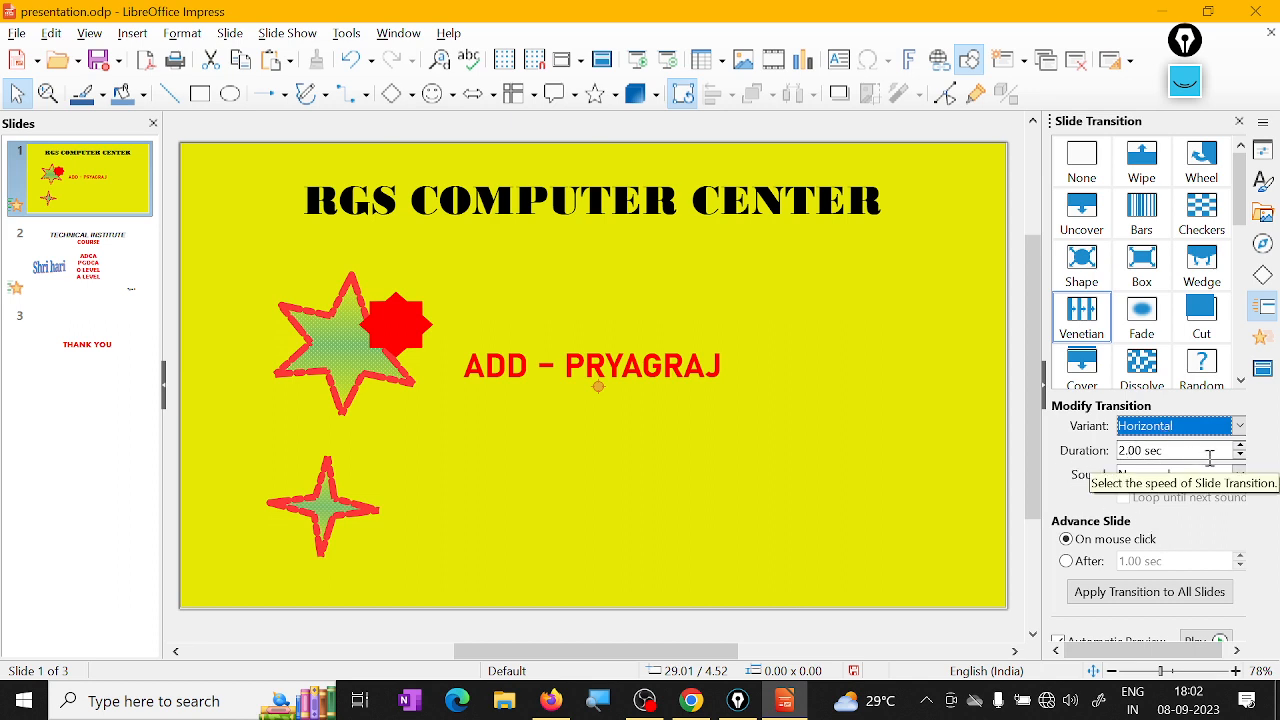
left_click(1239, 428)
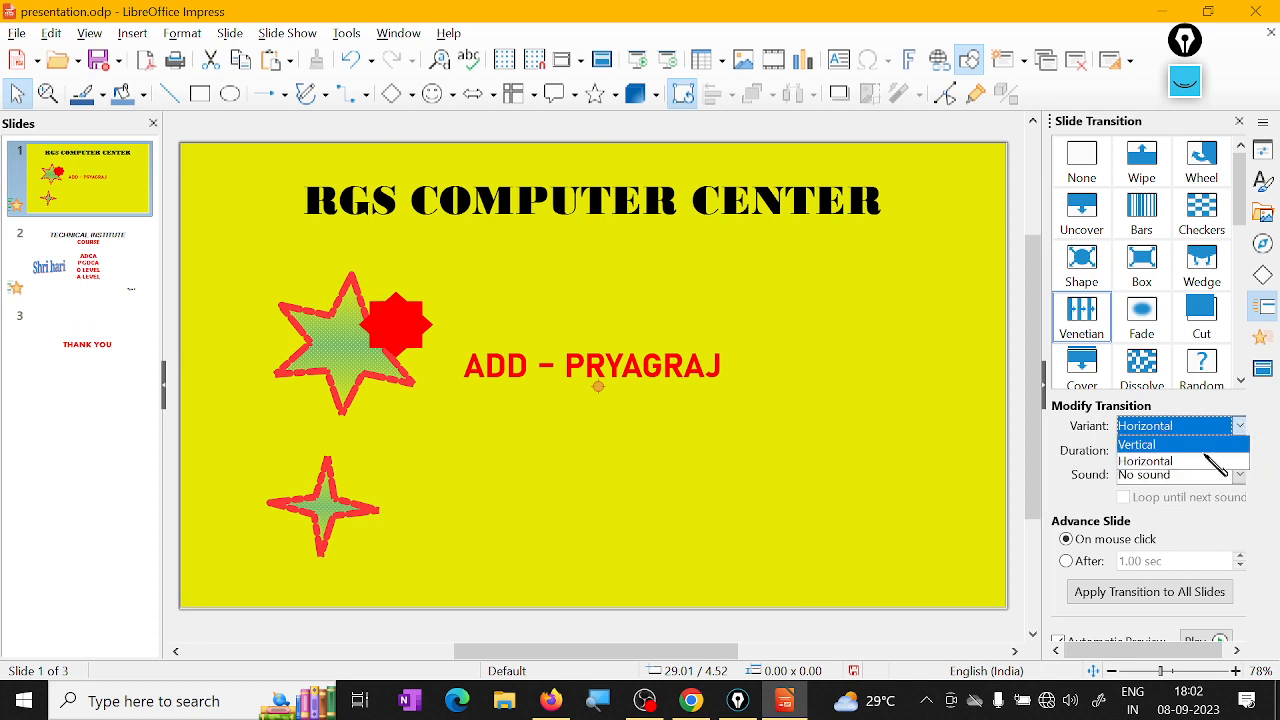
left_click(1190, 458)
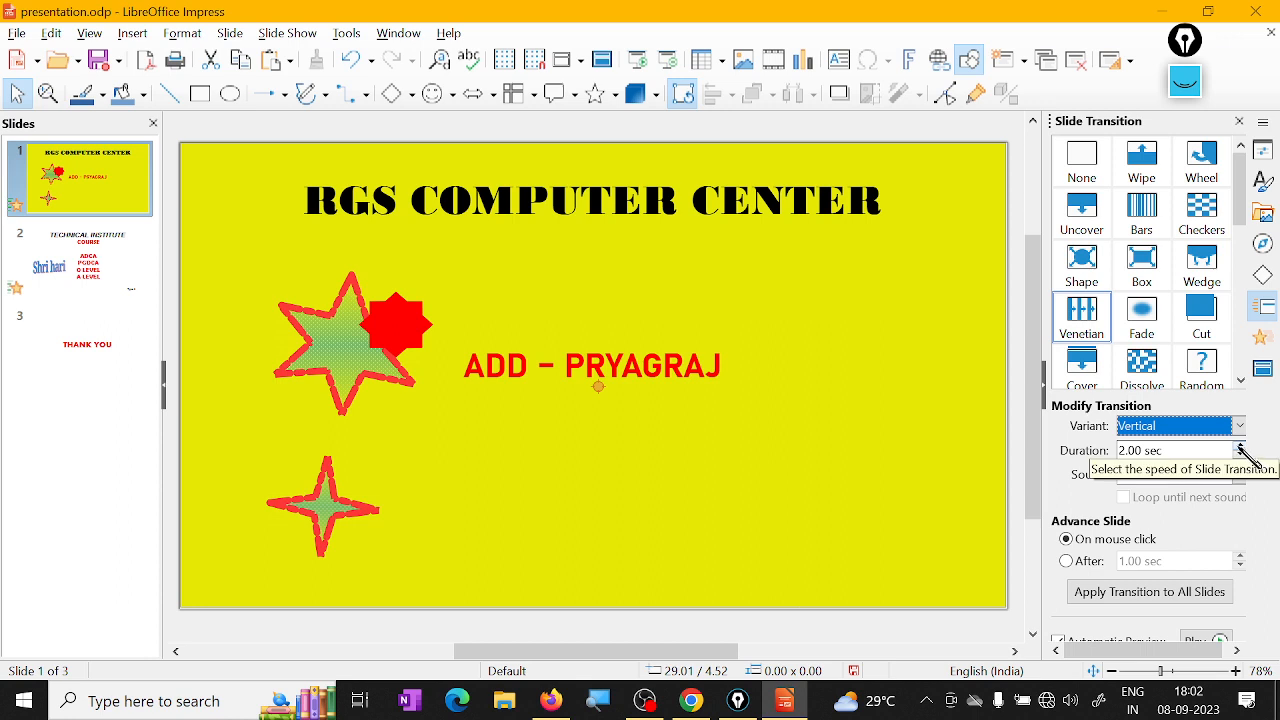
- Set slide 1's Venetian transition duration to 4.00 sec and its sound to beam2
left_click(1241, 446)
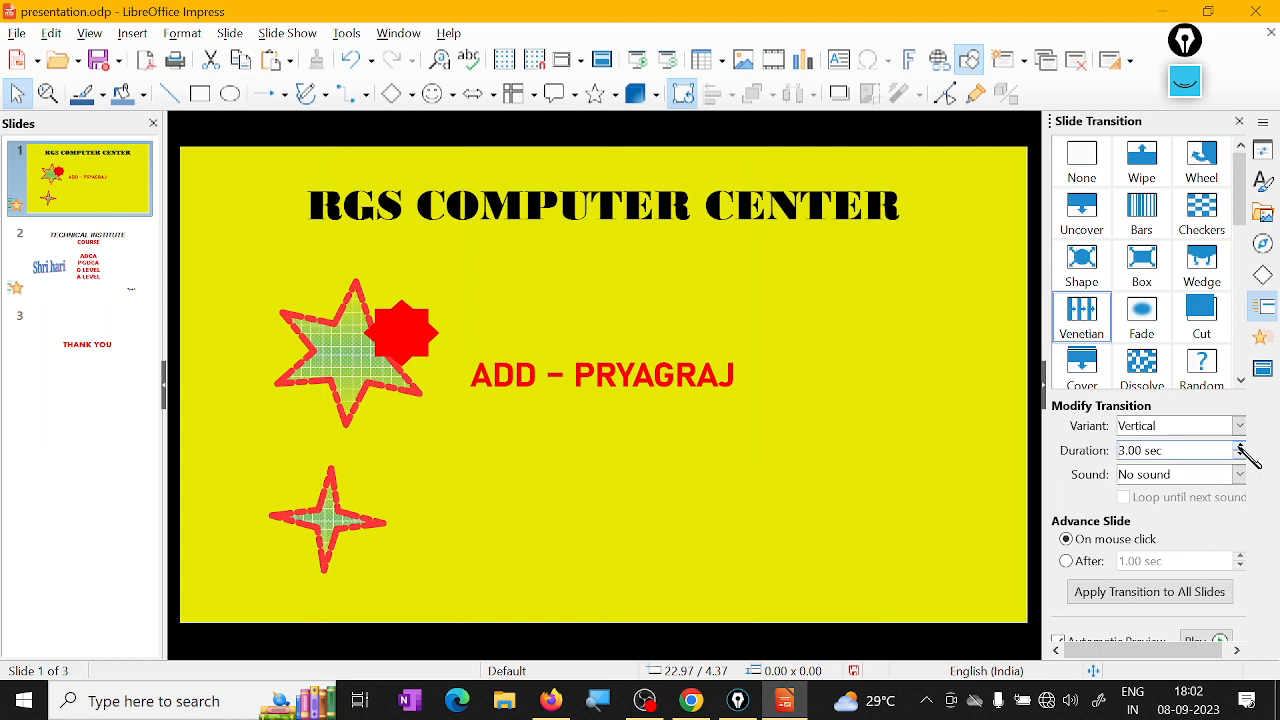
left_click(1241, 446)
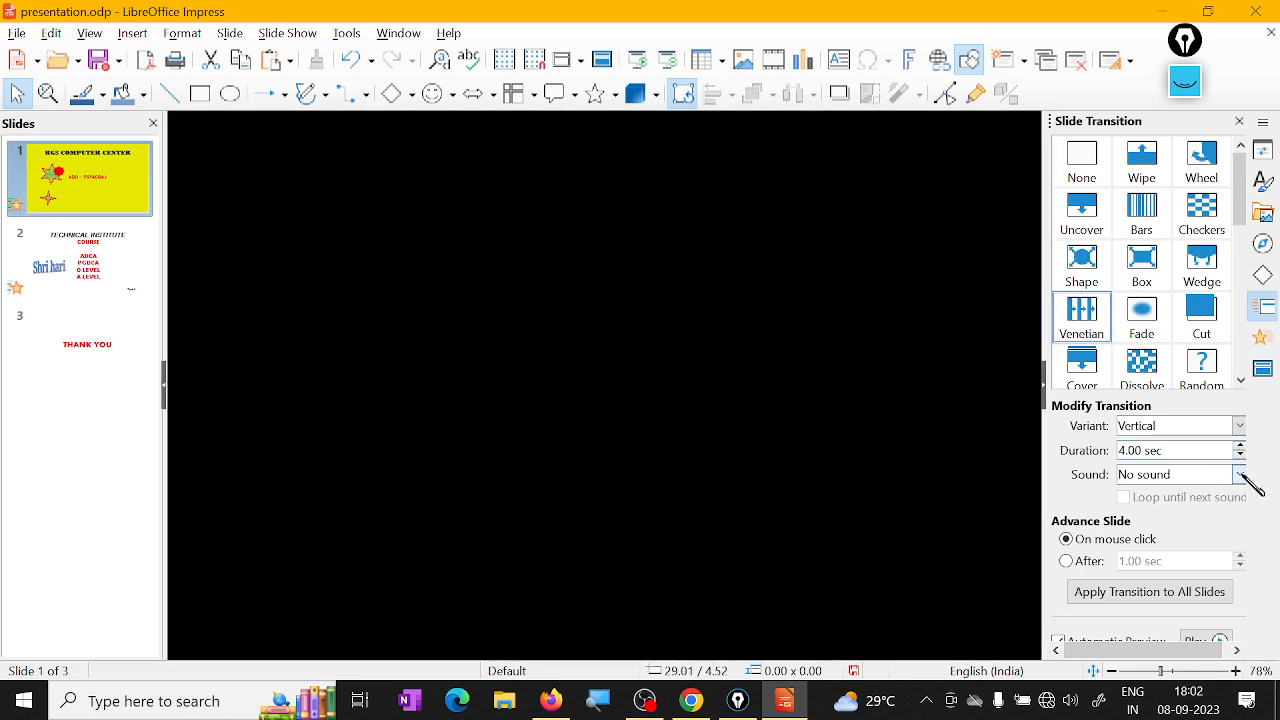
left_click(1239, 474)
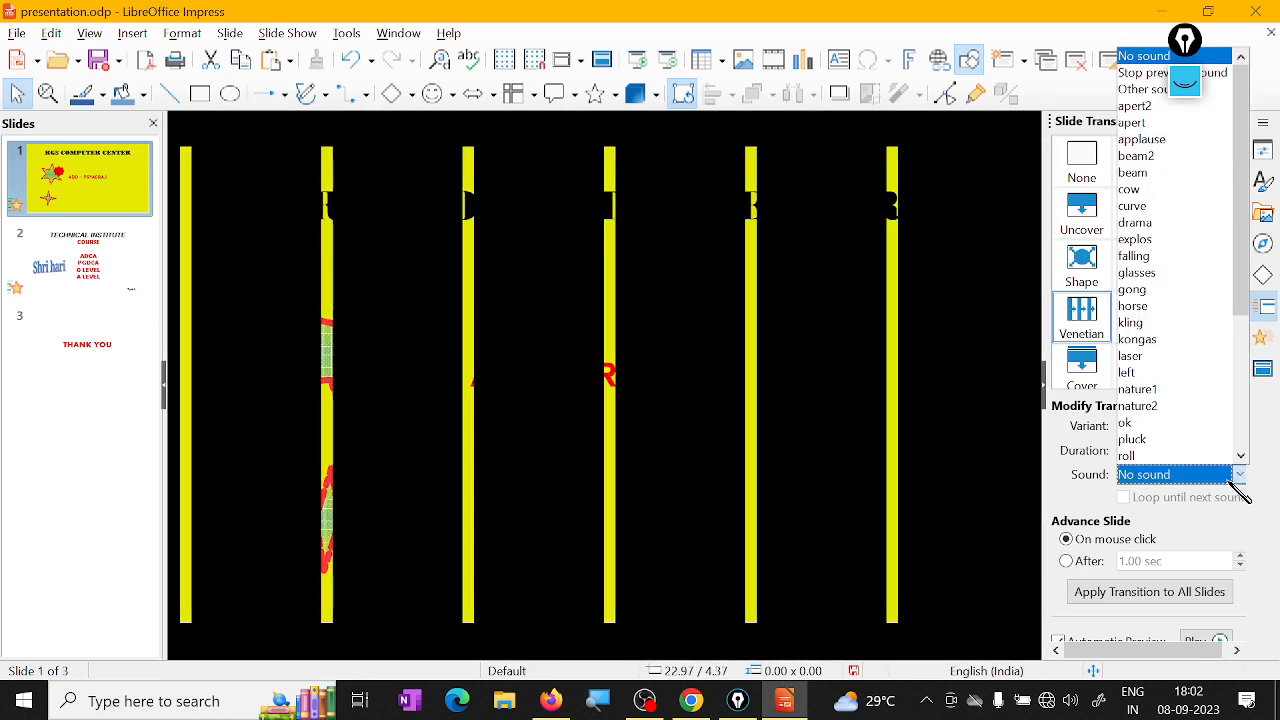
left_click(1170, 156)
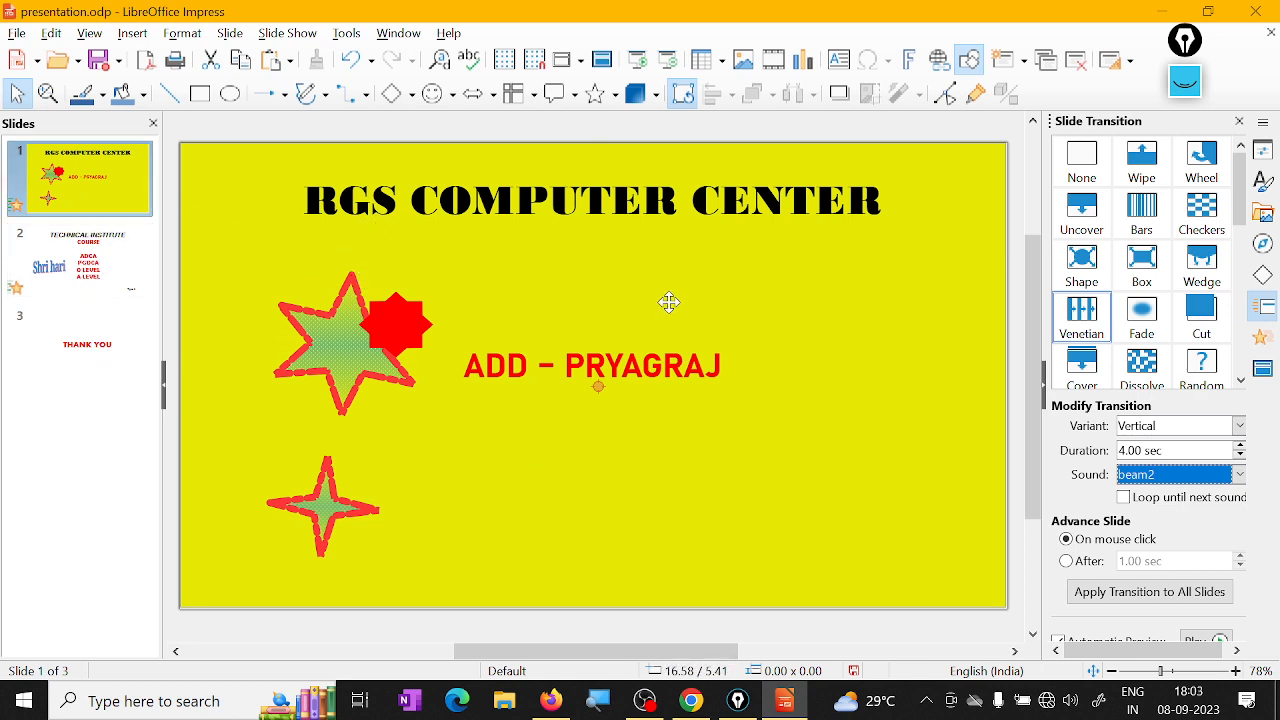
- Set the slide to advance automatically after 4.00 sec and apply the transition to all slides
left_click(1067, 561)
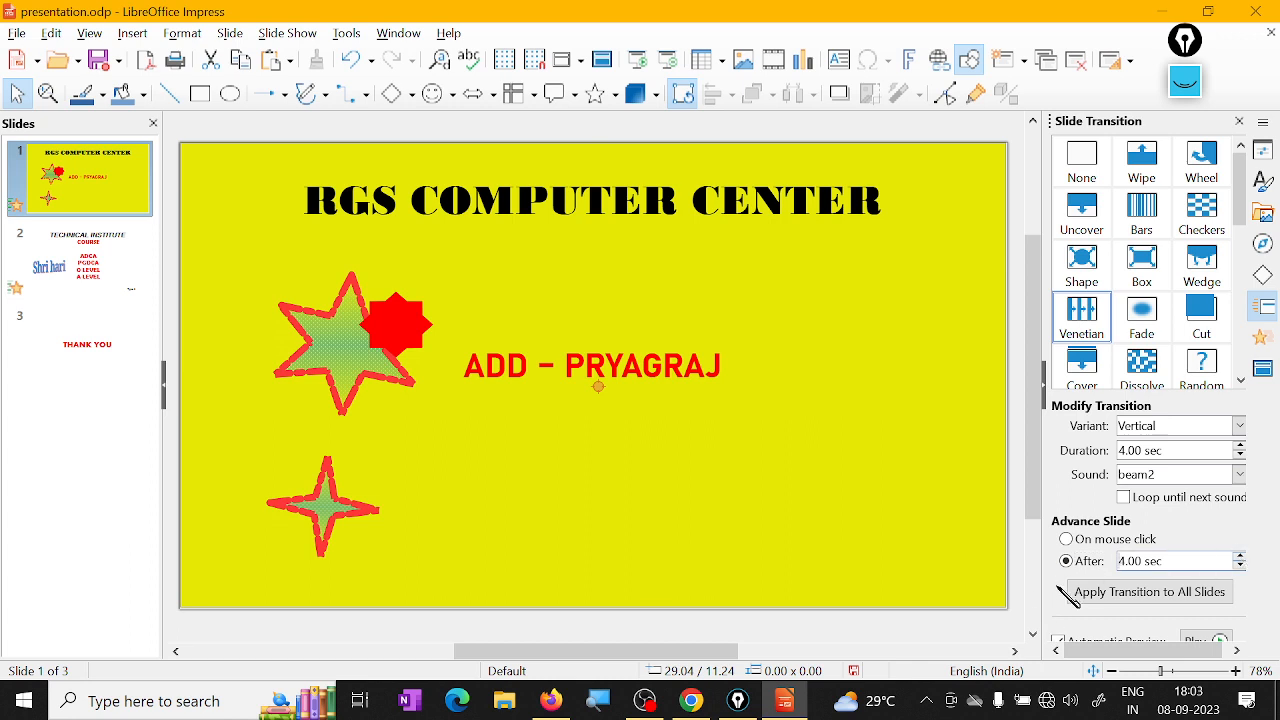
left_click(1117, 601)
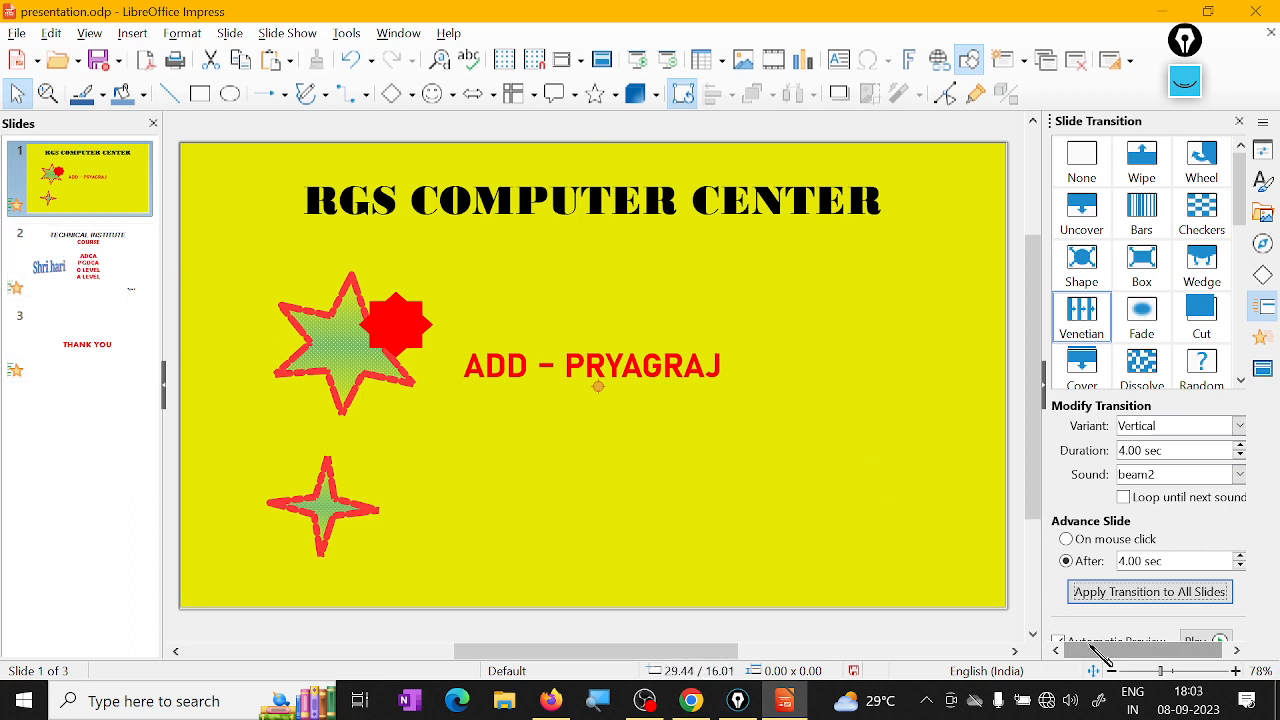
left_click(1145, 591)
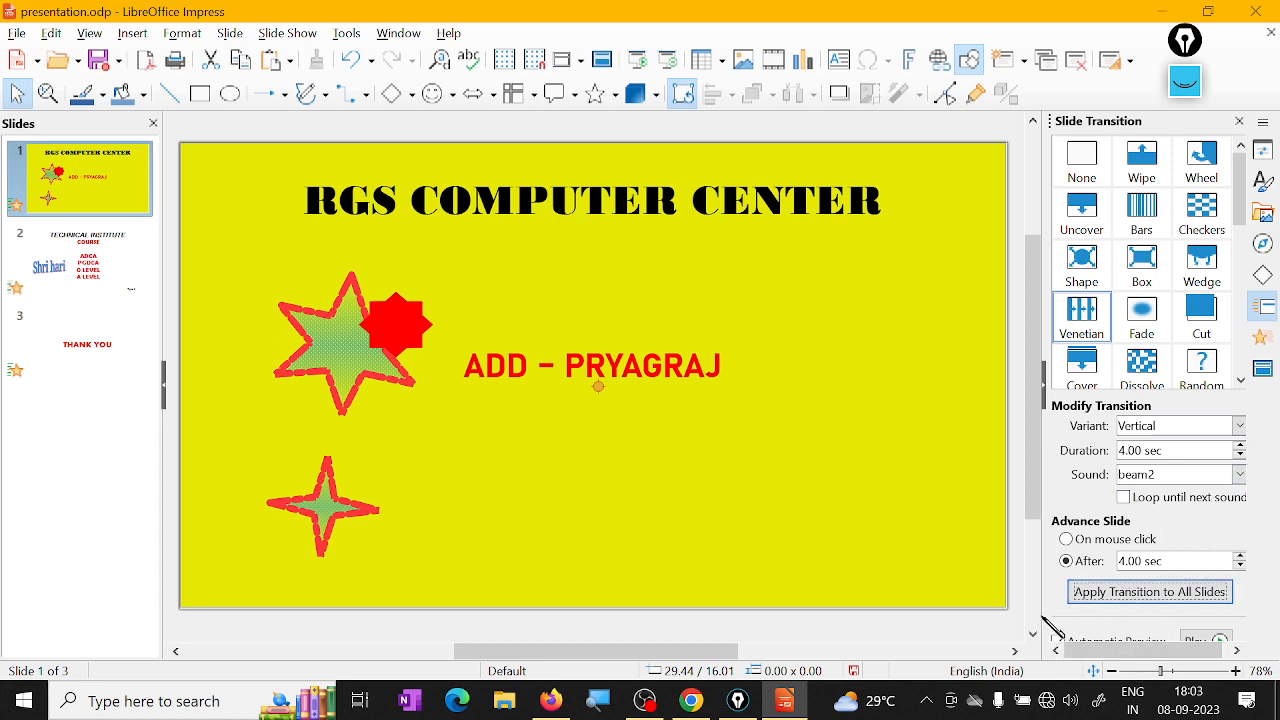
- Widen the Slide Transition sidebar to show all its options and play the transition preview on slide 1
left_click_drag(1041, 611, 998, 609)
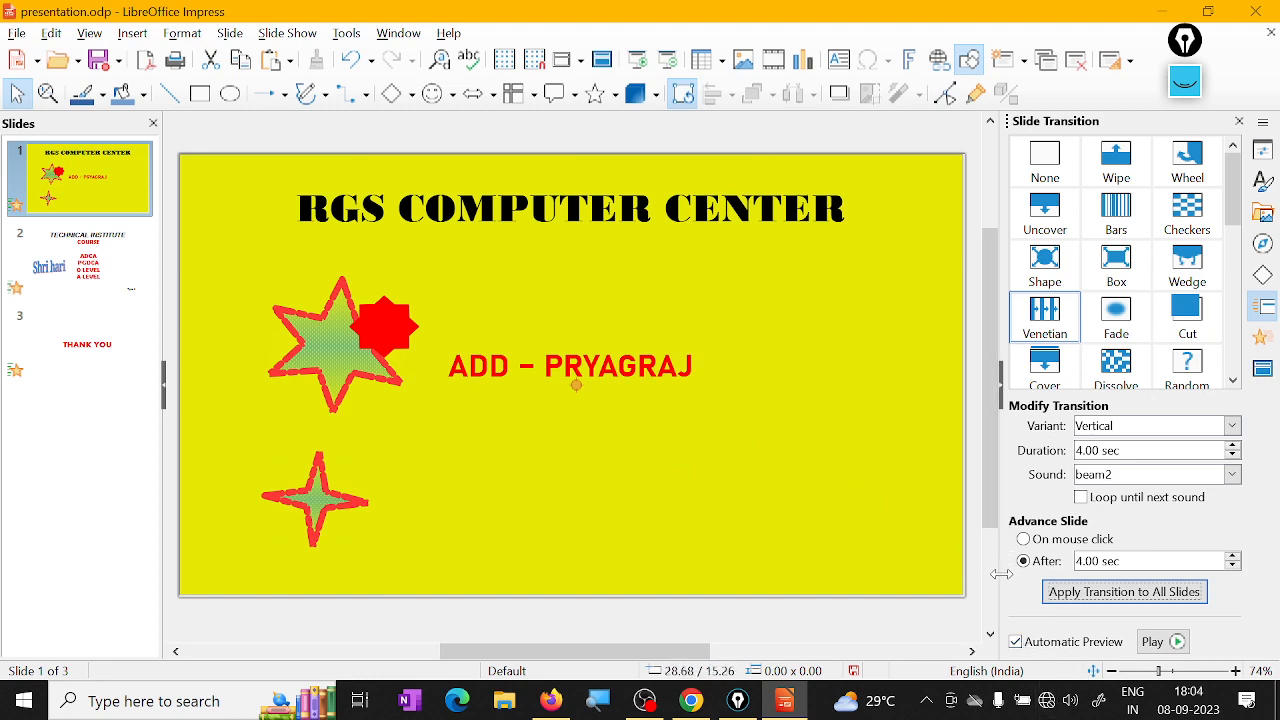
left_click_drag(1001, 574, 987, 573)
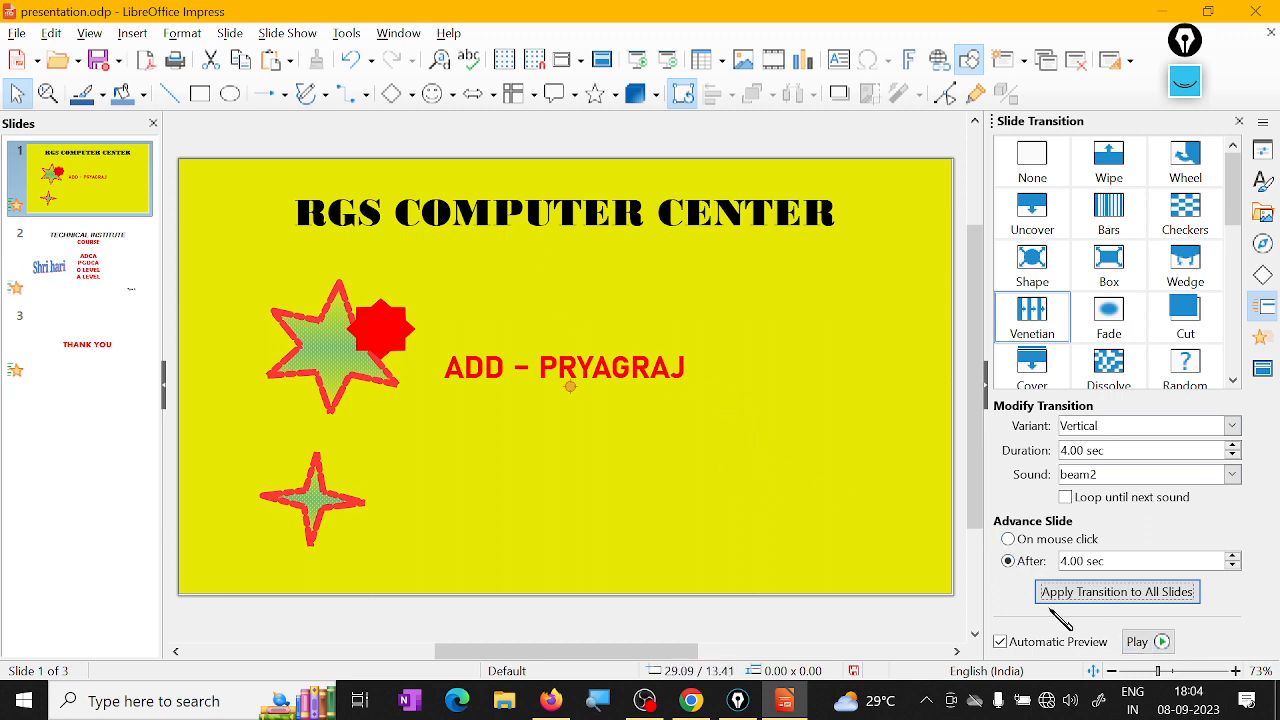
left_click(1140, 643)
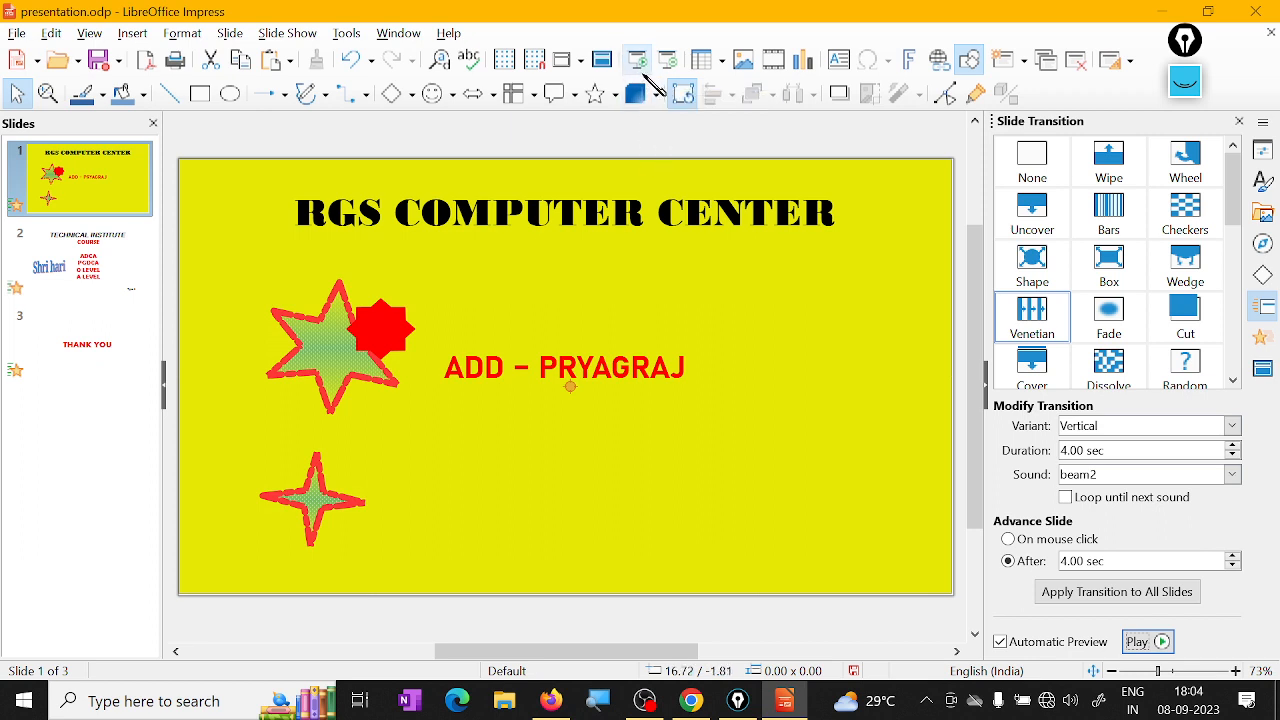
- Start the slide show from the first slide and end it
left_click(648, 66)
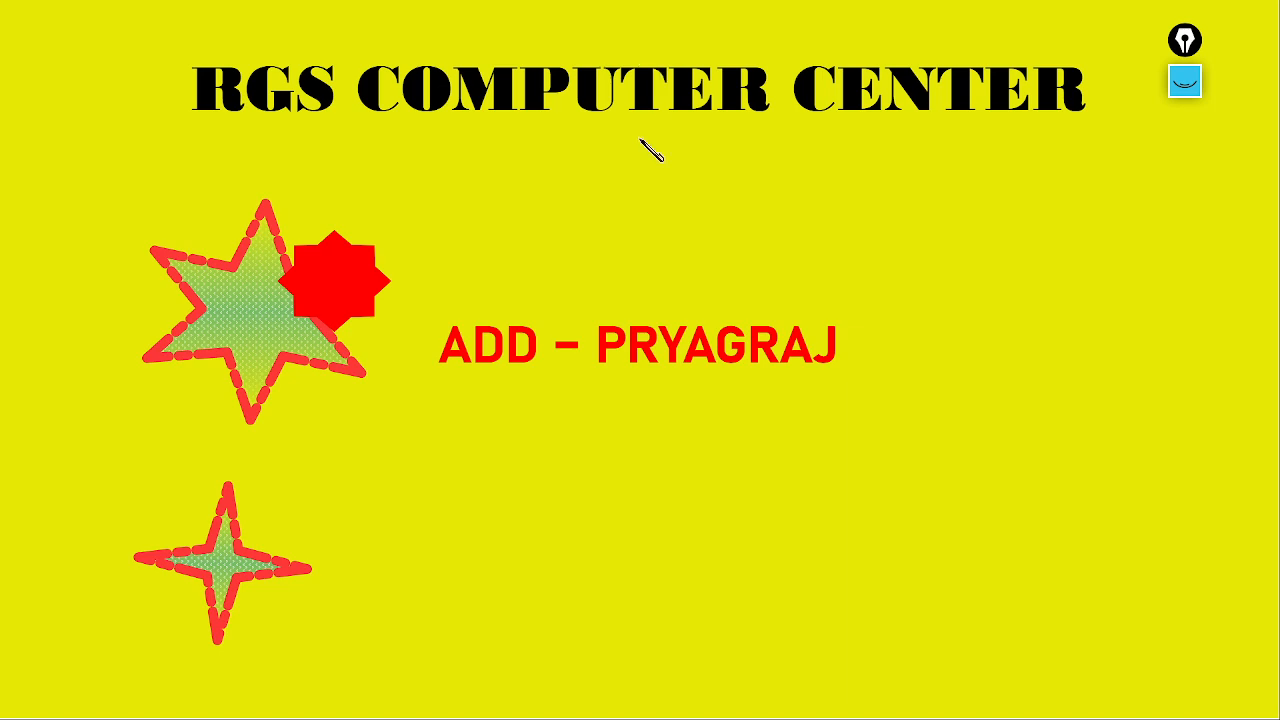
right_click(714, 322)
left_click(766, 482)
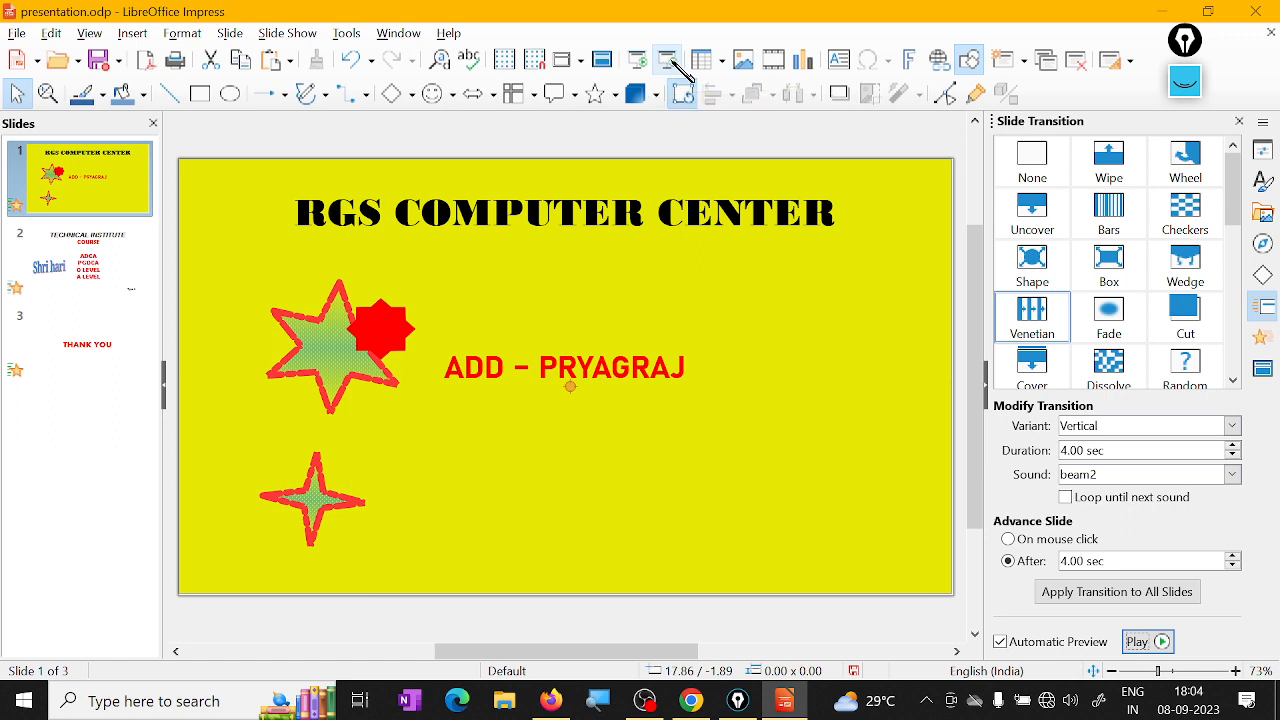
- Select slide 3, start the slide show from the current slide, and end the show
left_click(80, 365)
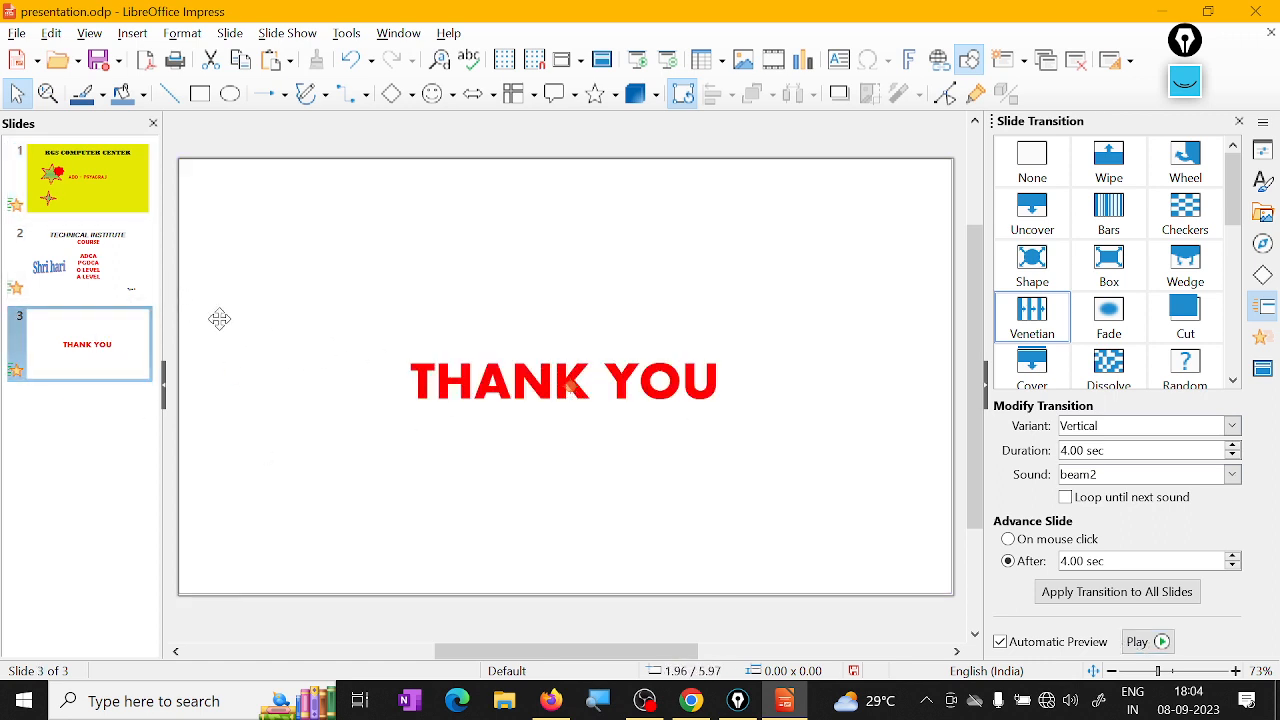
left_click(677, 63)
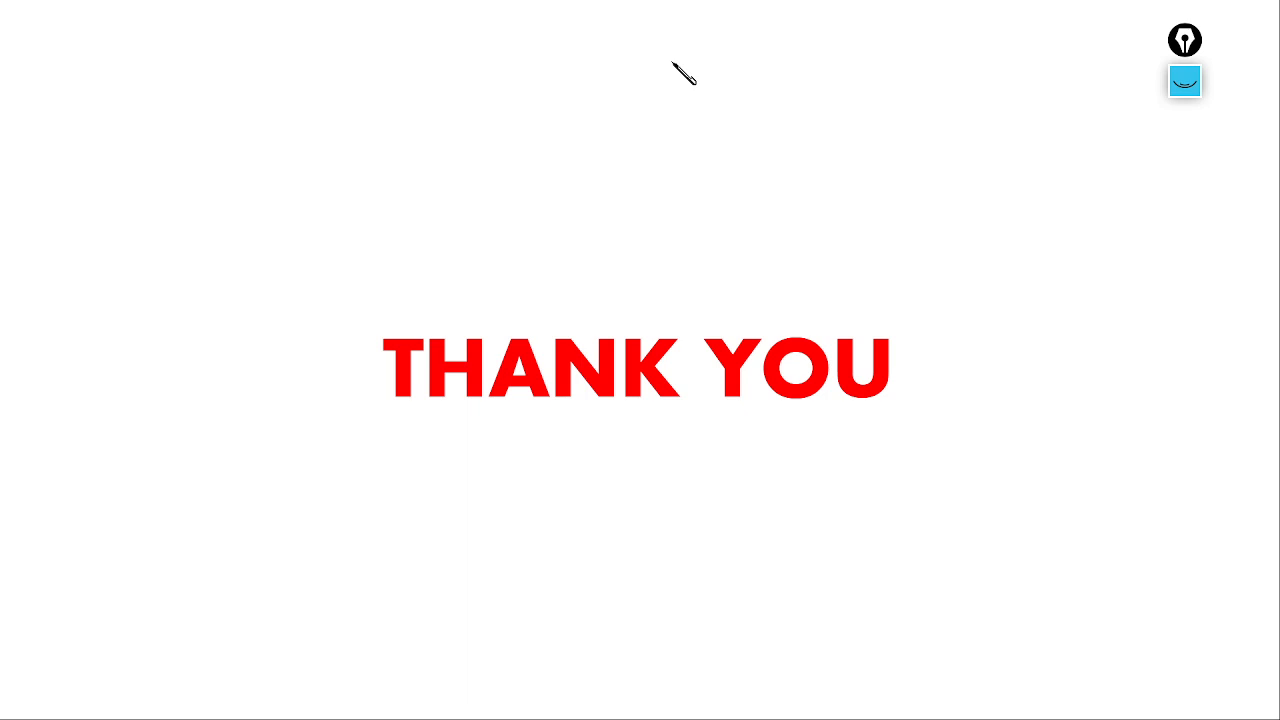
right_click(649, 221)
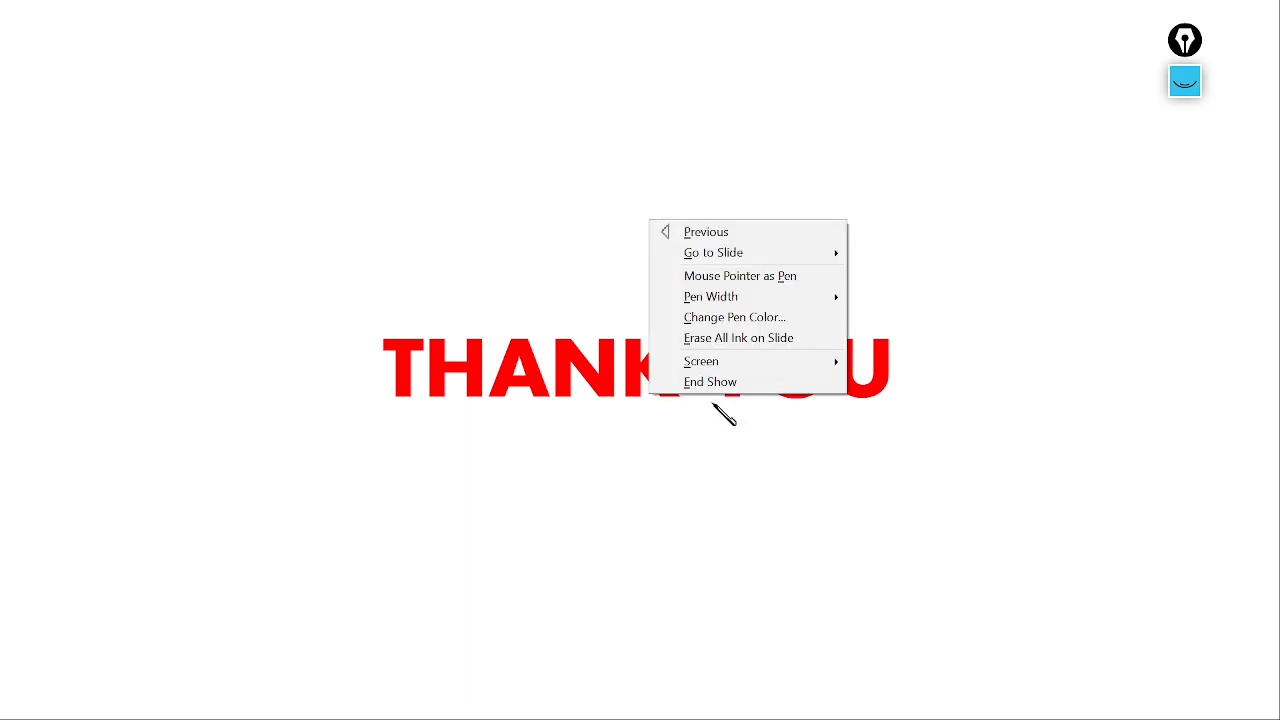
left_click(735, 396)
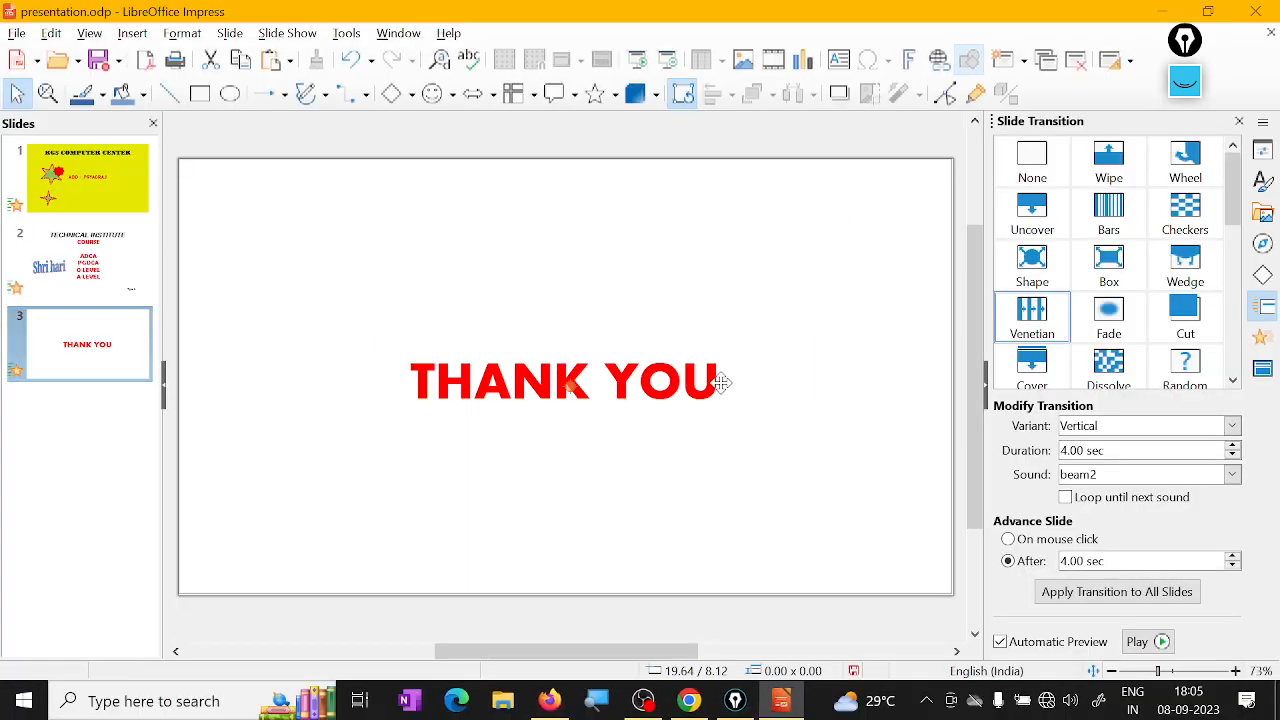
- Return to slide 1, run the slide show from the first slide through all three slides, and end the show
left_click(105, 197)
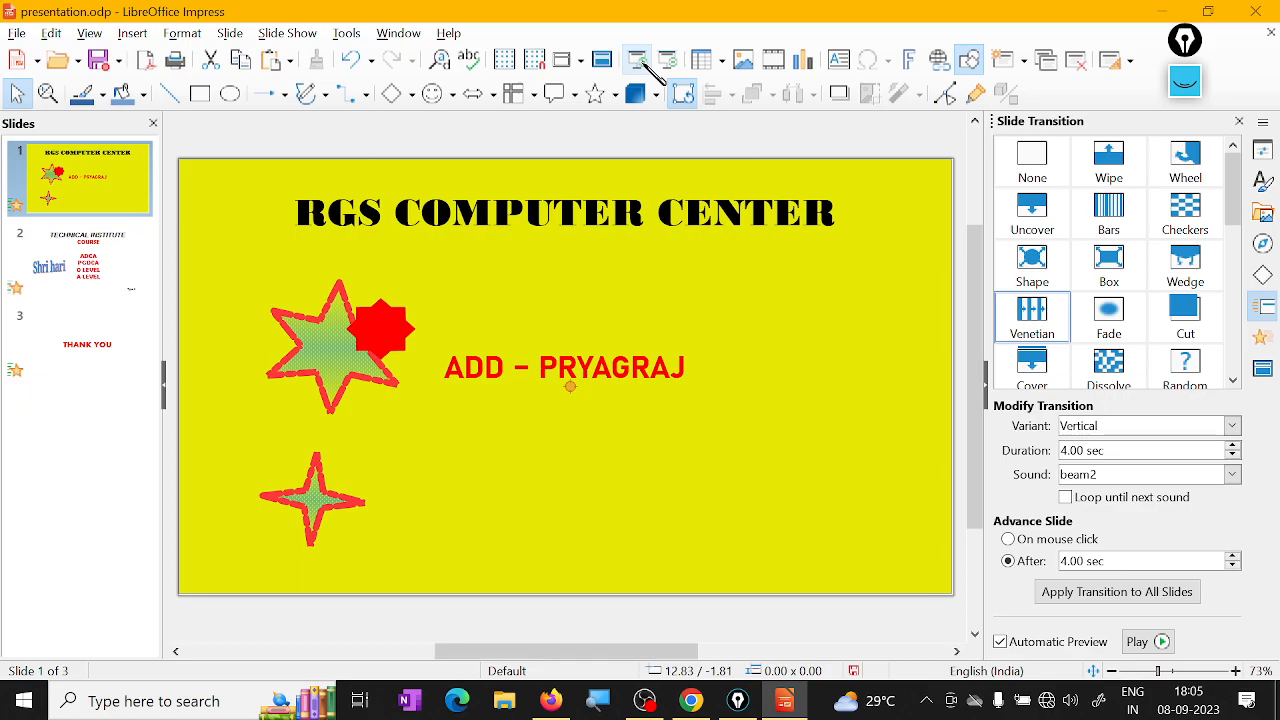
left_click(647, 64)
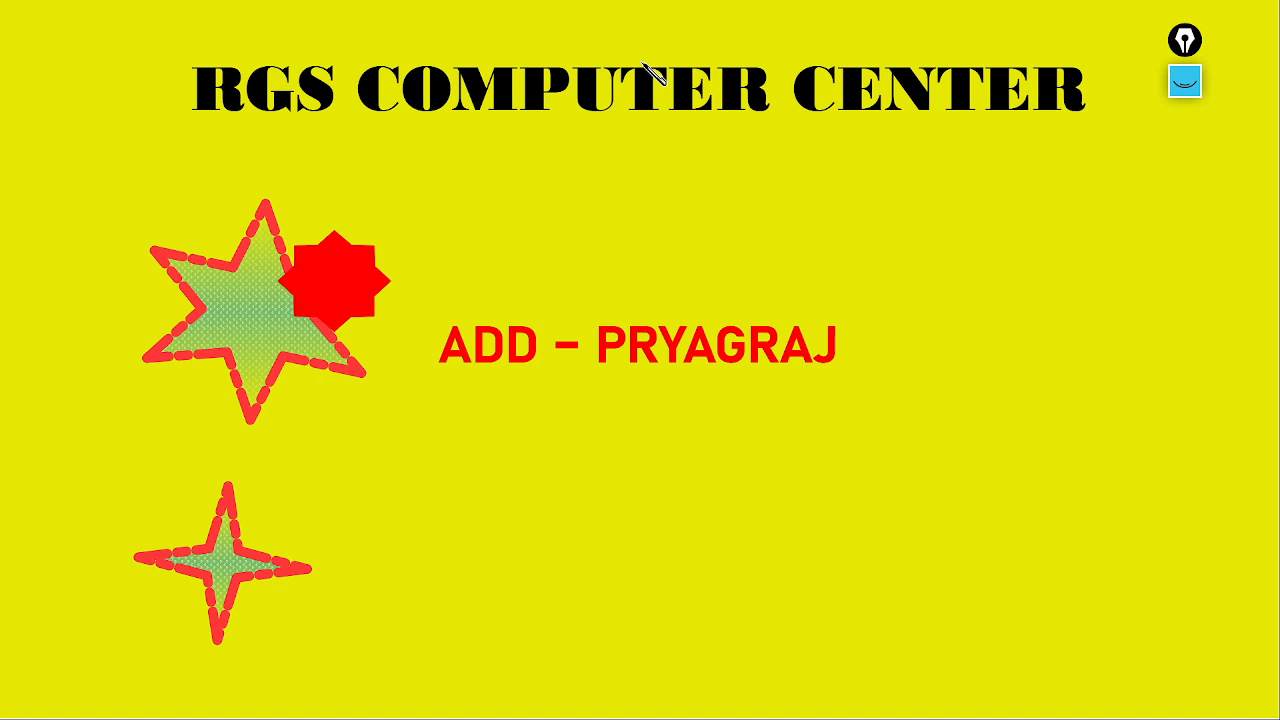
left_click(643, 64)
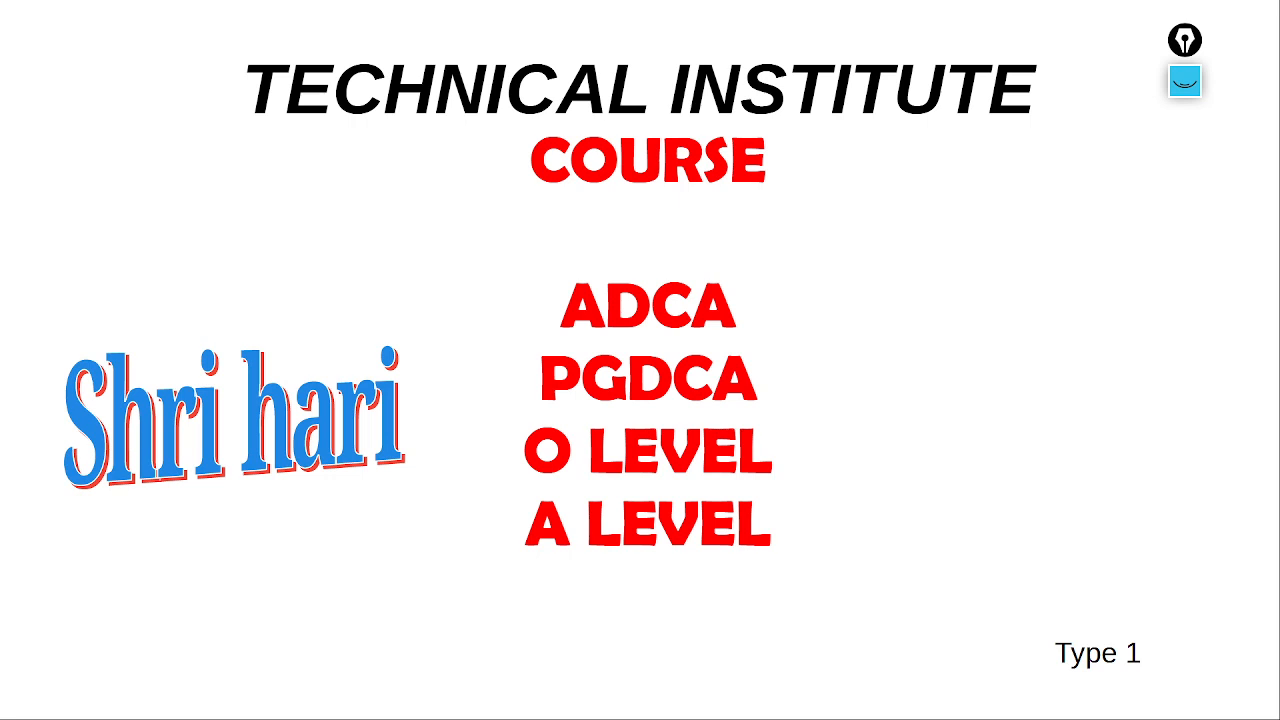
key("Right")
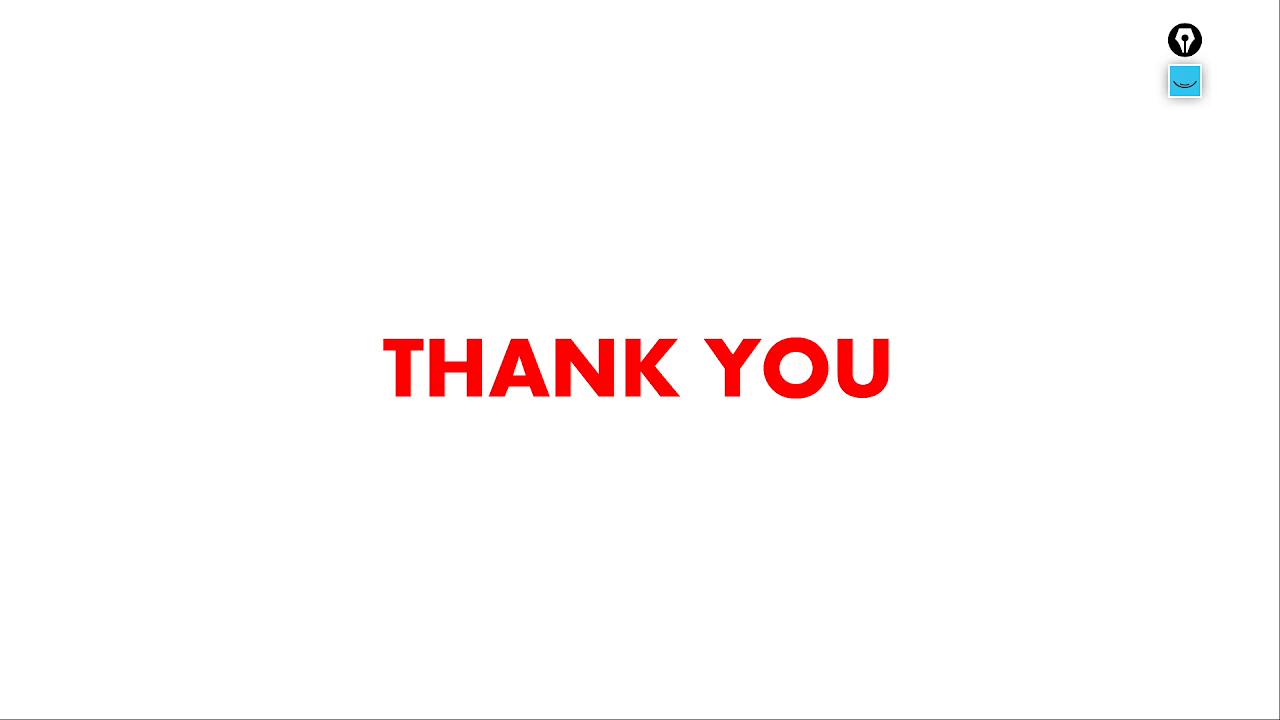
key("Right")
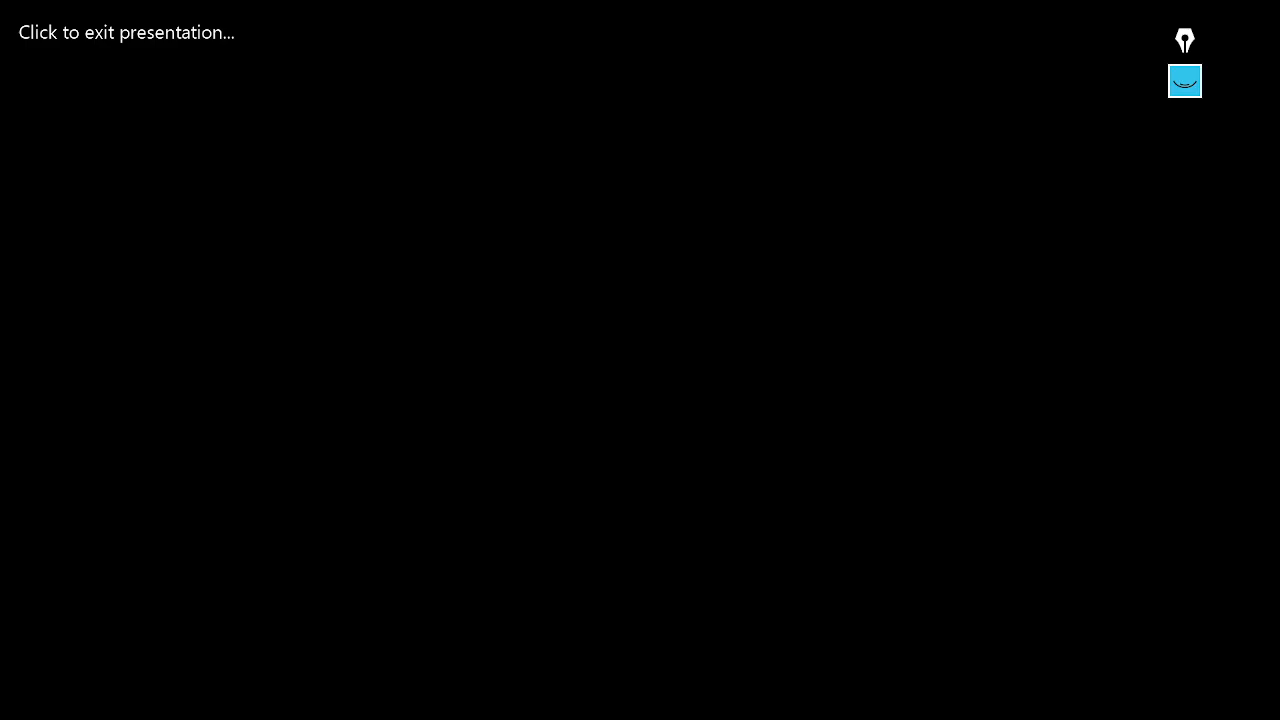
right_click(583, 5)
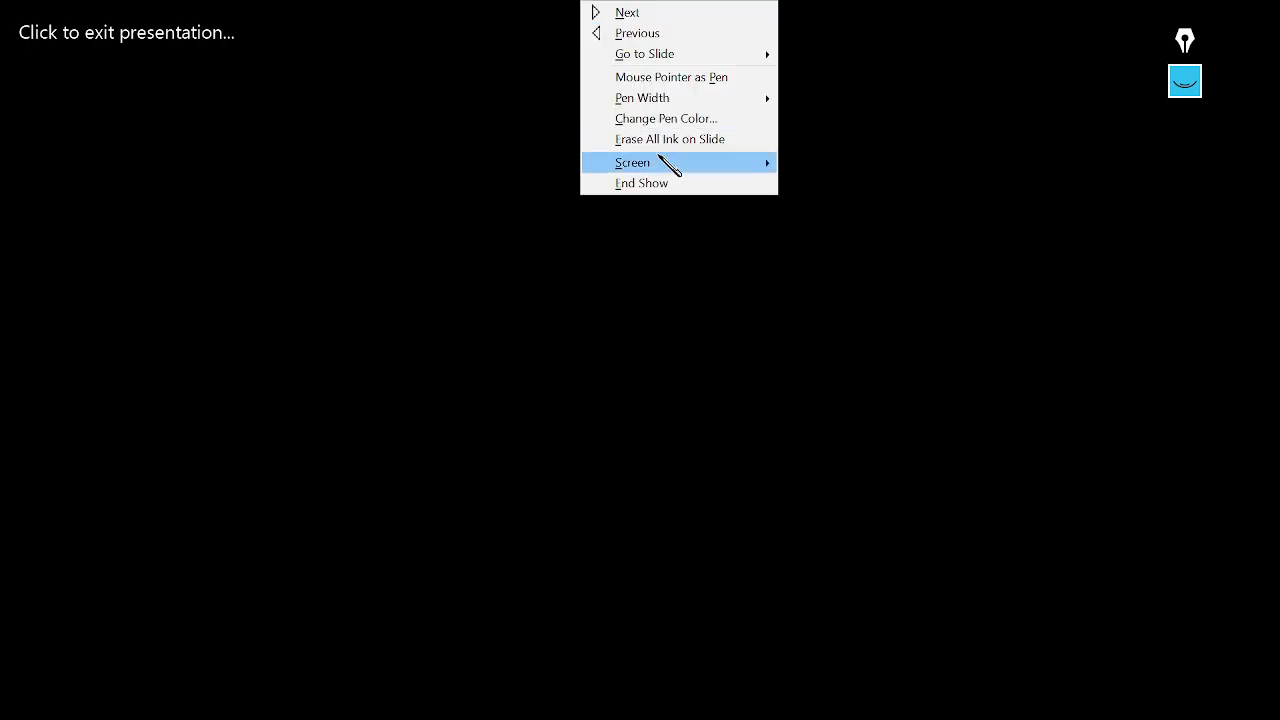
left_click(651, 184)
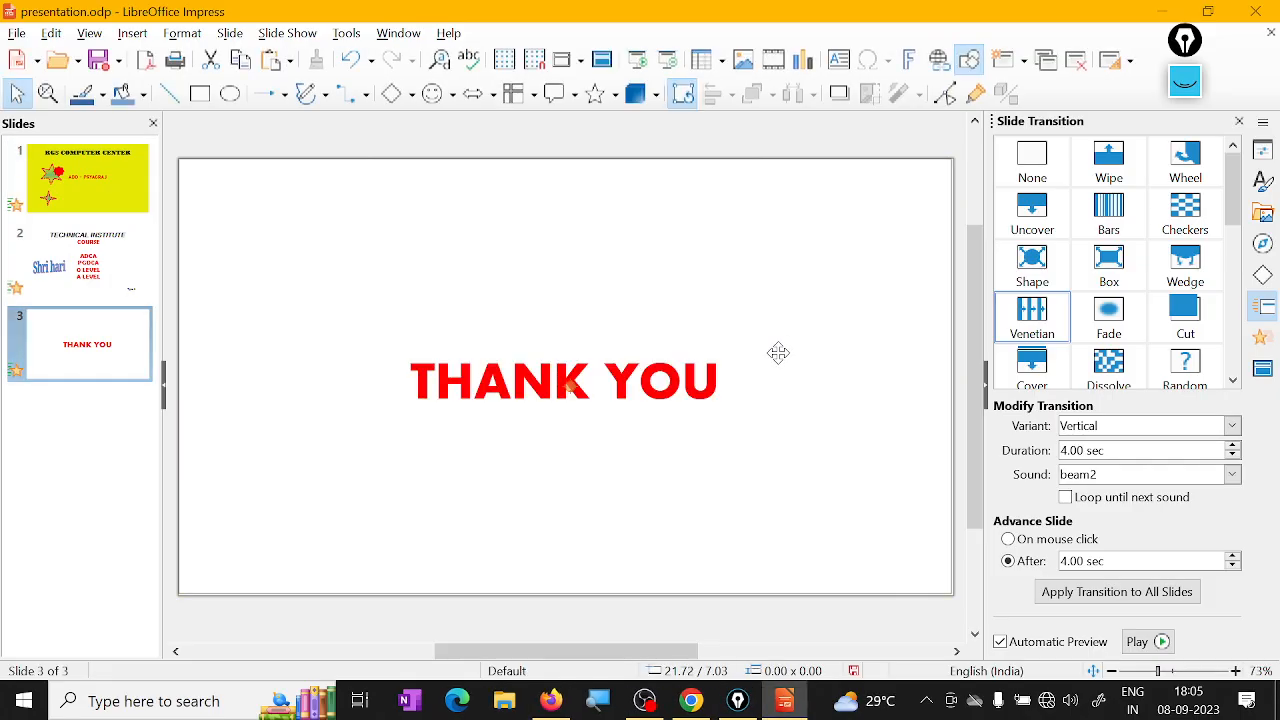
left_click(645, 701)
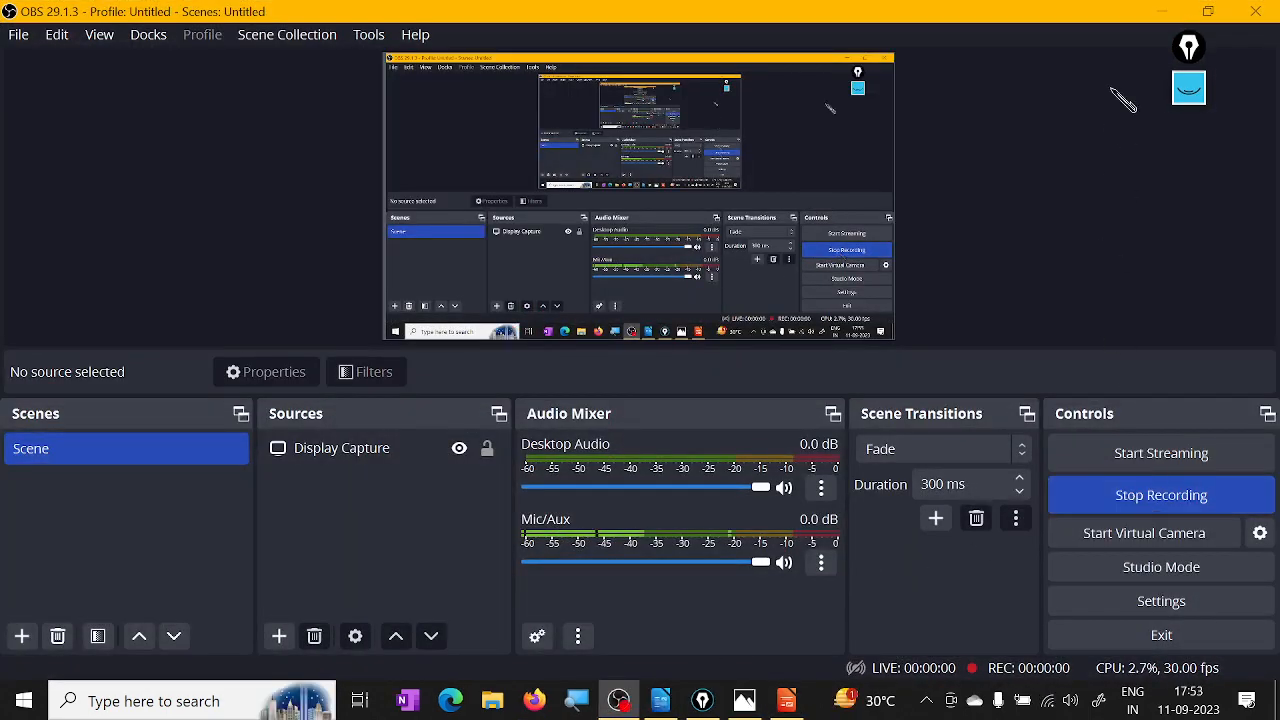
left_click(1164, 12)
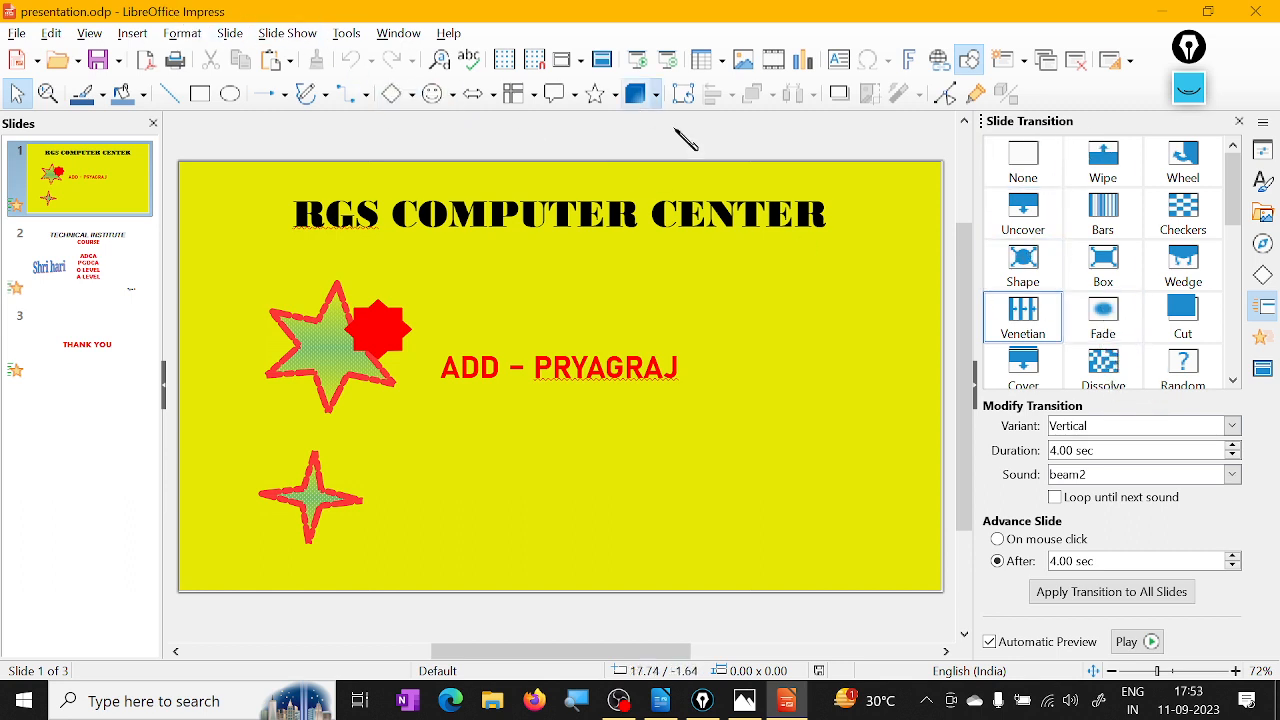
- Display the Animation settings for the presentation, check slide 2 and return to slide 1
left_click_drag(1240, 198, 1241, 339)
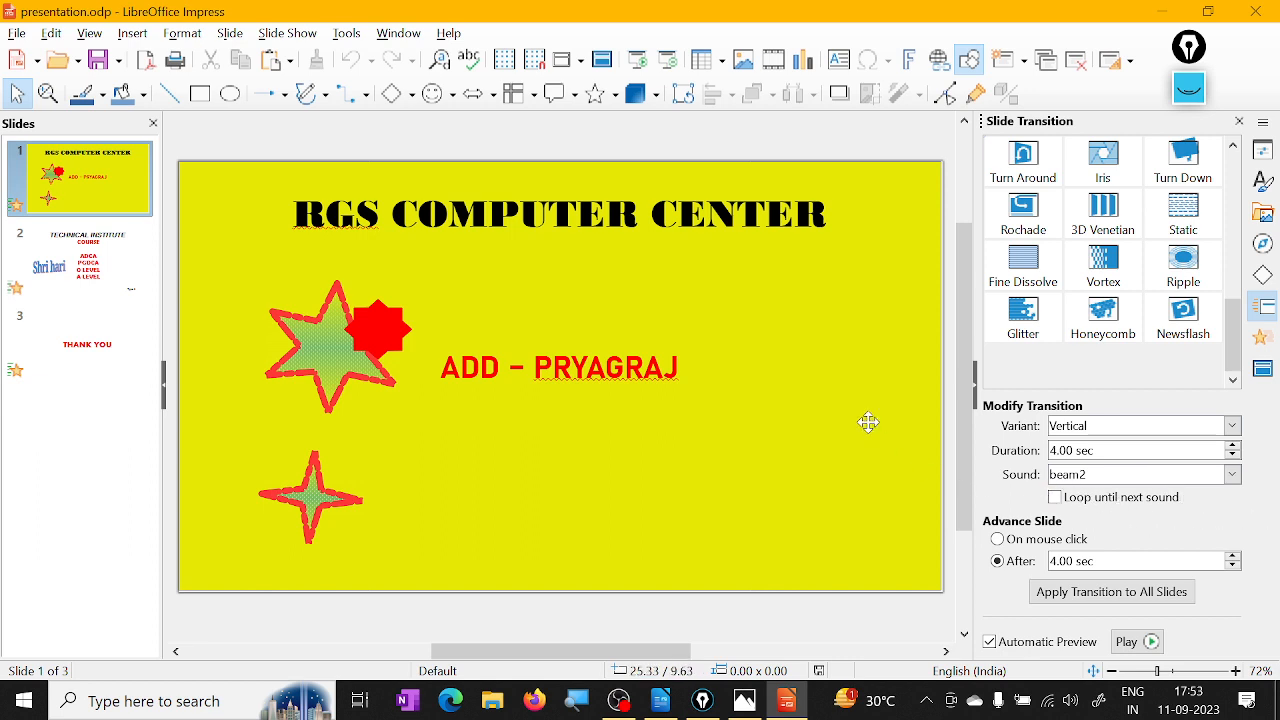
left_click(1263, 338)
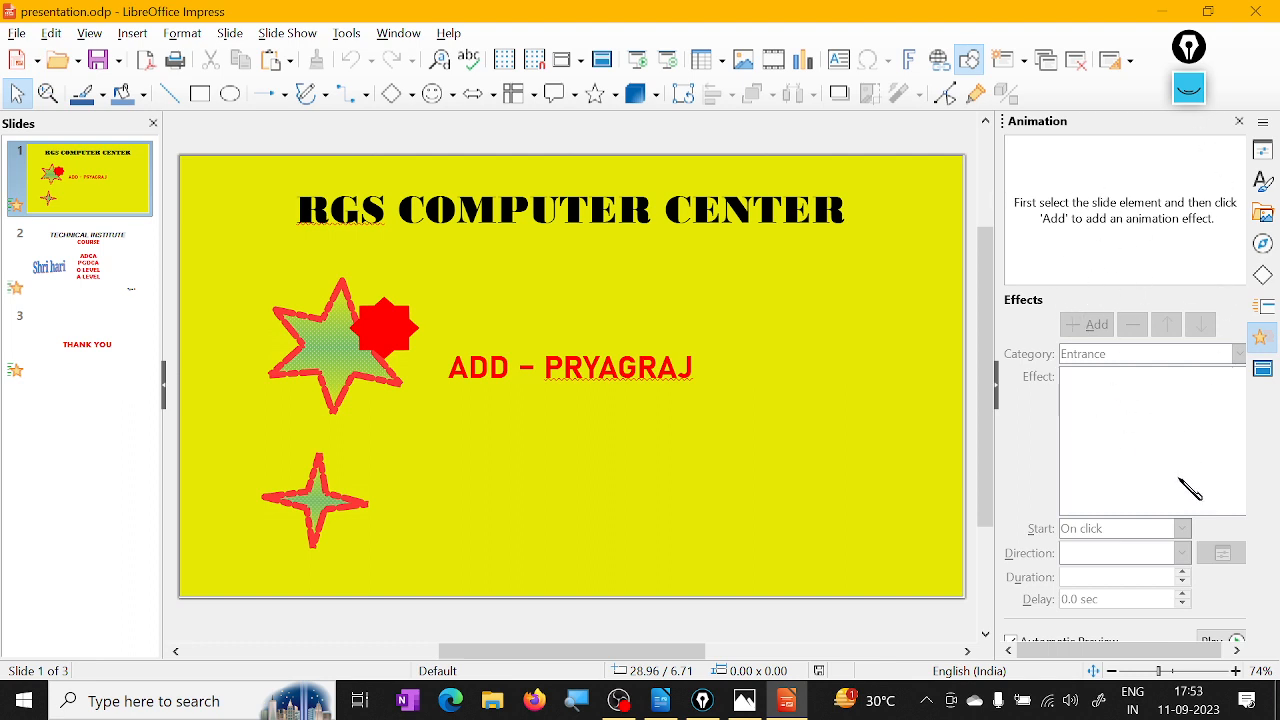
left_click(98, 287)
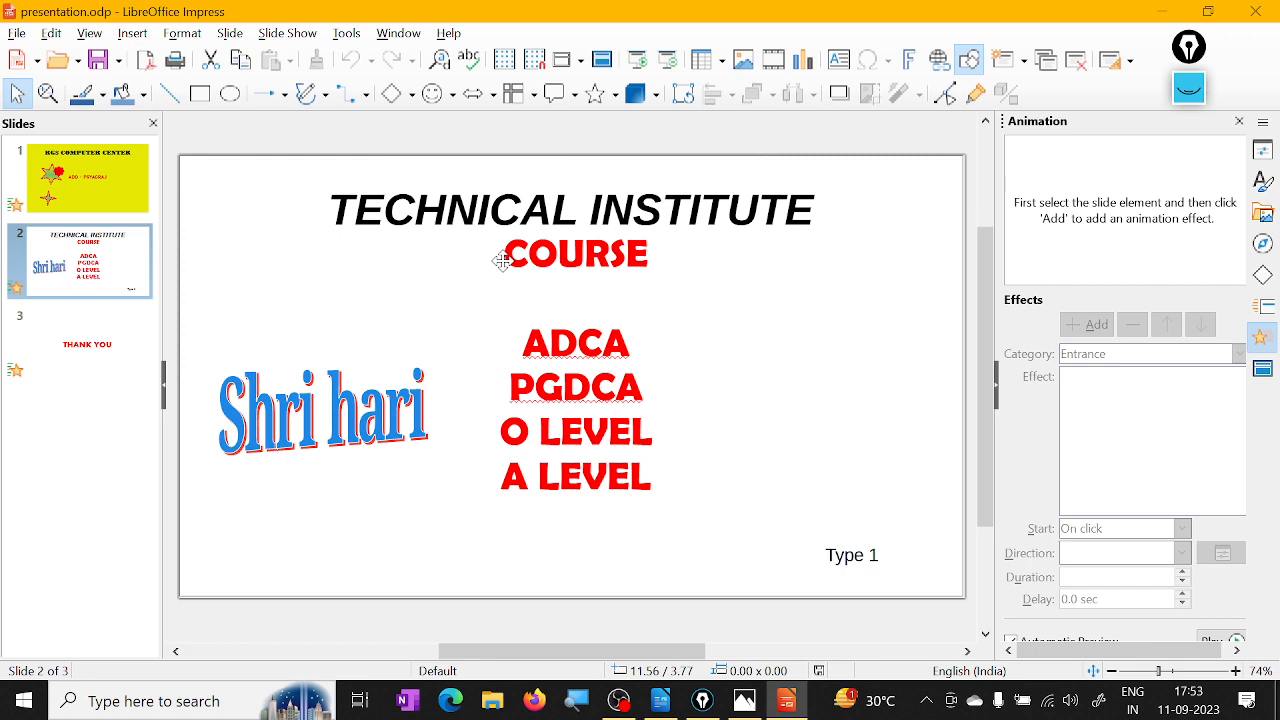
left_click(85, 195)
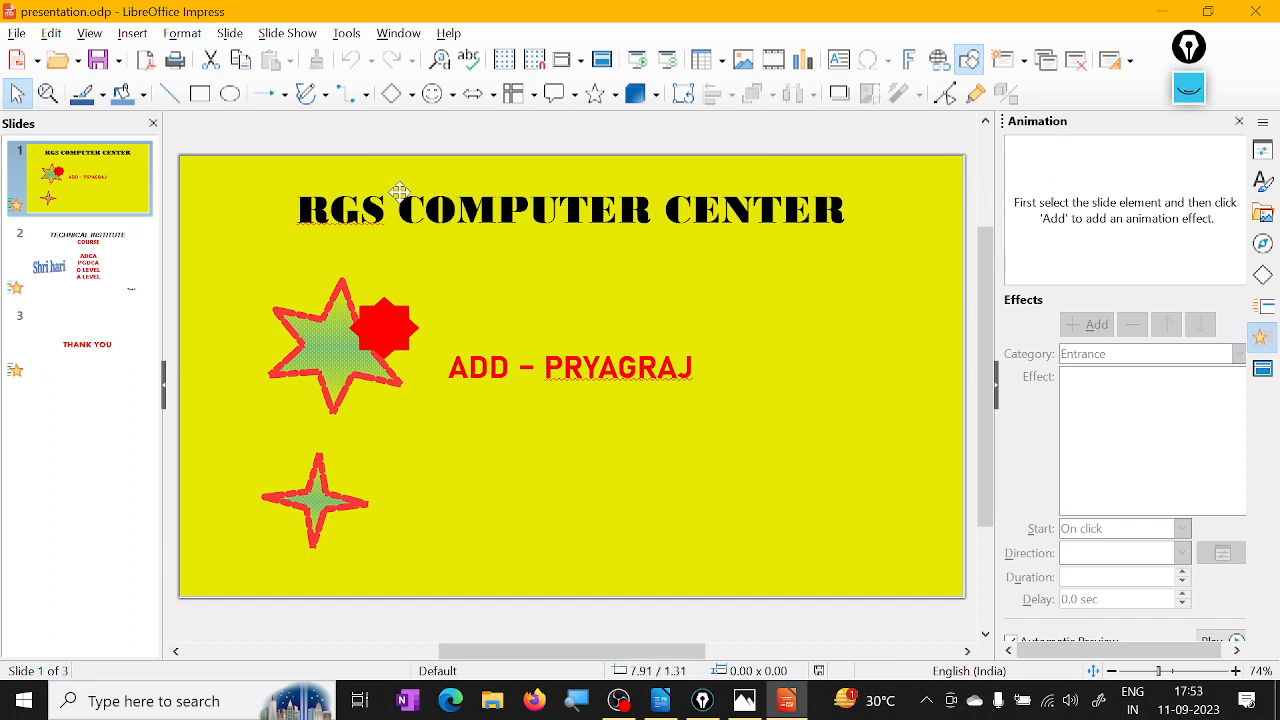
- Circle slide 1's title and address text with the screen annotation pen, mark the slide thumbnails, and clear all the ink
left_click(1200, 103)
left_click(1189, 148)
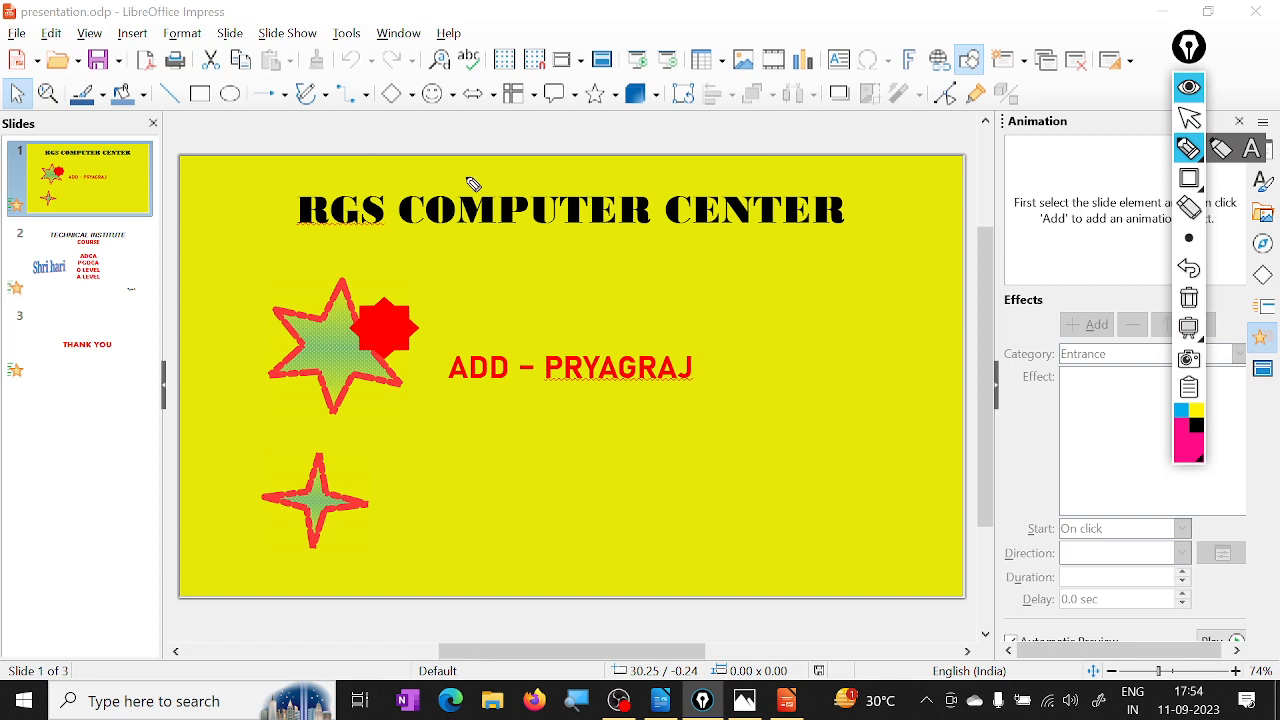
mouse_move(380, 185)
left_mouse_down()
mouse_move(283, 186)
mouse_move(414, 266)
mouse_move(891, 274)
mouse_move(818, 178)
mouse_move(363, 177)
mouse_move(520, 177)
mouse_move(553, 147)
left_mouse_up()
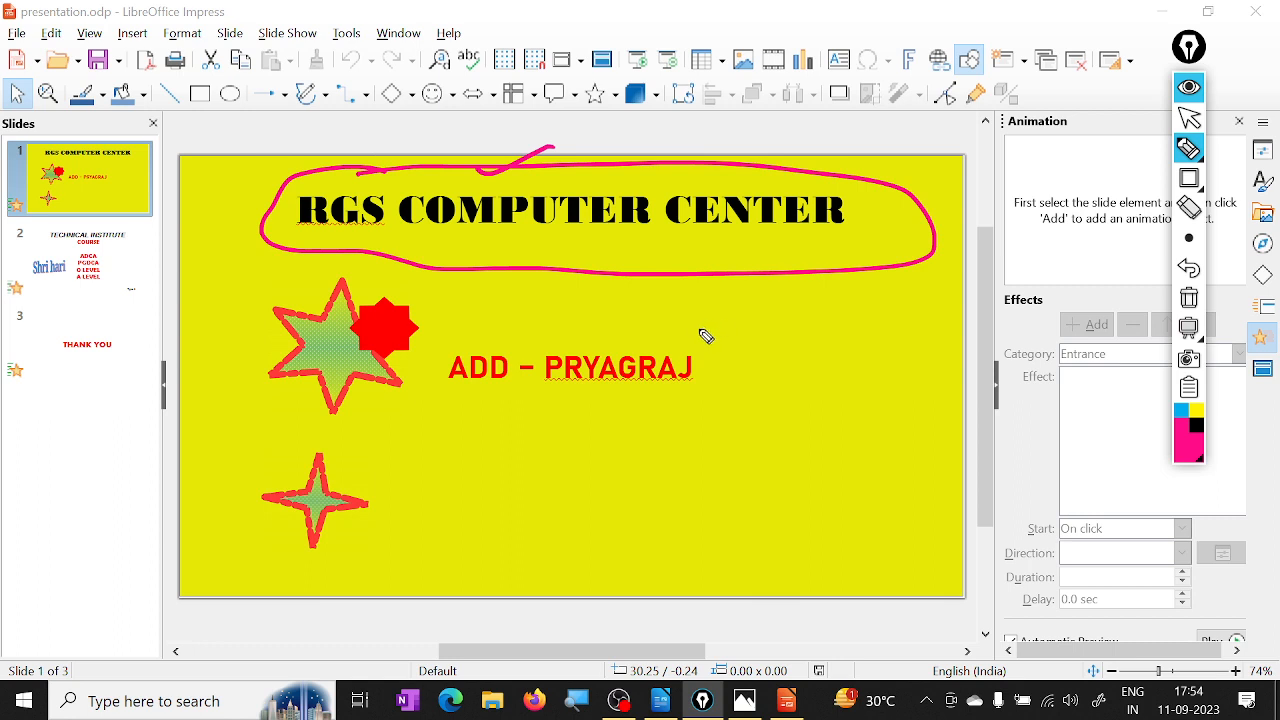
mouse_move(465, 325)
left_mouse_down()
mouse_move(449, 400)
mouse_move(723, 409)
mouse_move(563, 310)
mouse_move(452, 326)
left_mouse_up()
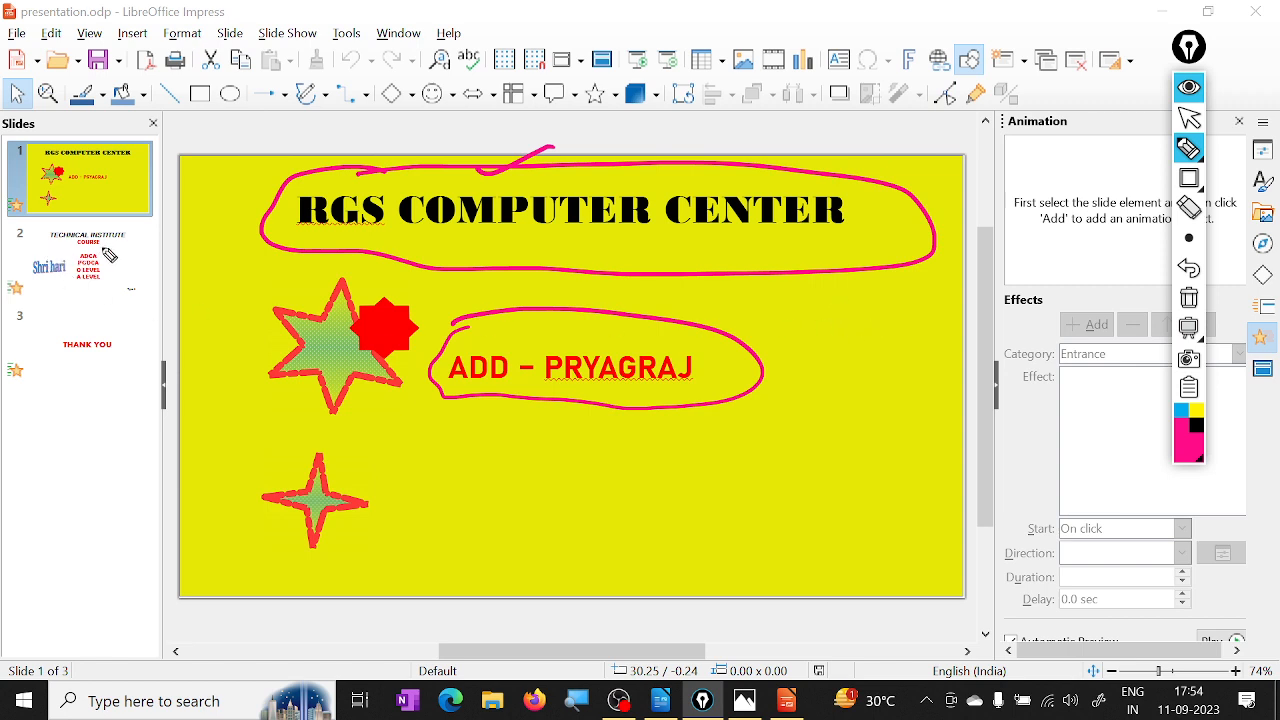
mouse_move(84, 248)
left_mouse_down()
mouse_move(66, 282)
mouse_move(84, 231)
left_mouse_up()
mouse_move(76, 331)
left_mouse_down()
mouse_move(60, 349)
mouse_move(124, 353)
left_mouse_up()
mouse_move(1006, 125)
left_mouse_down()
mouse_move(985, 137)
mouse_move(1017, 146)
left_mouse_up()
left_click(1189, 298)
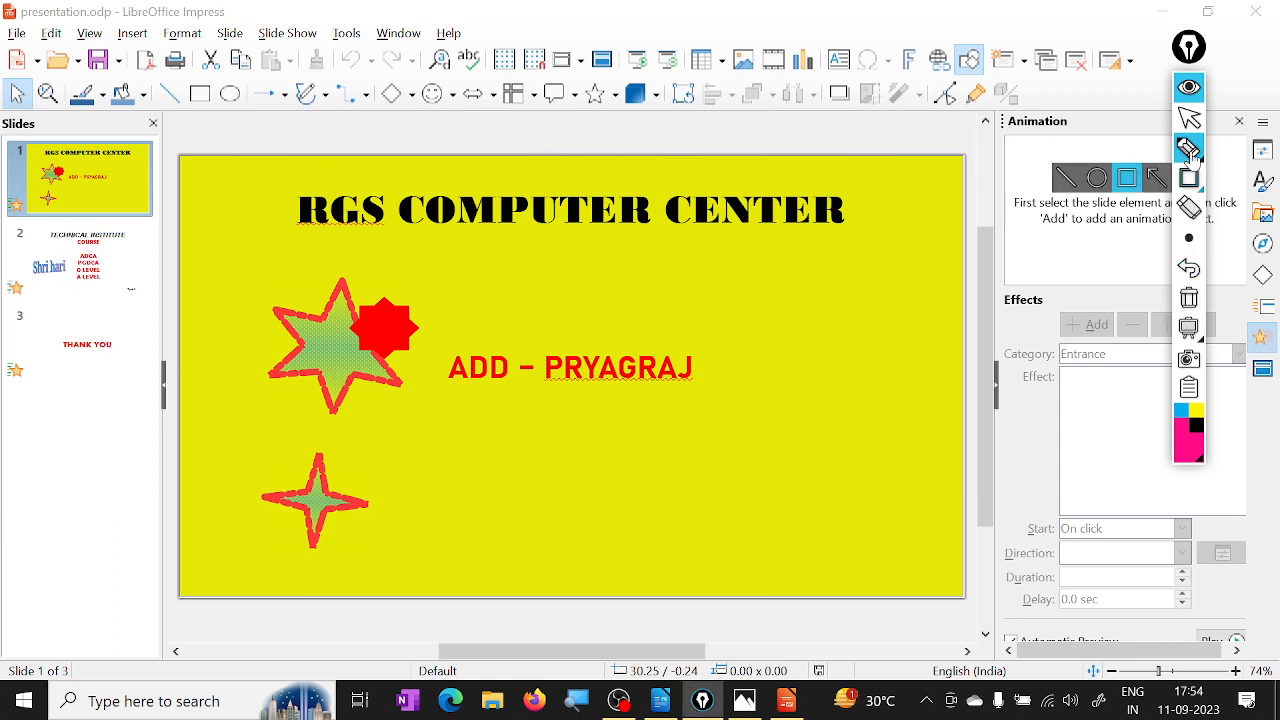
left_click(1189, 118)
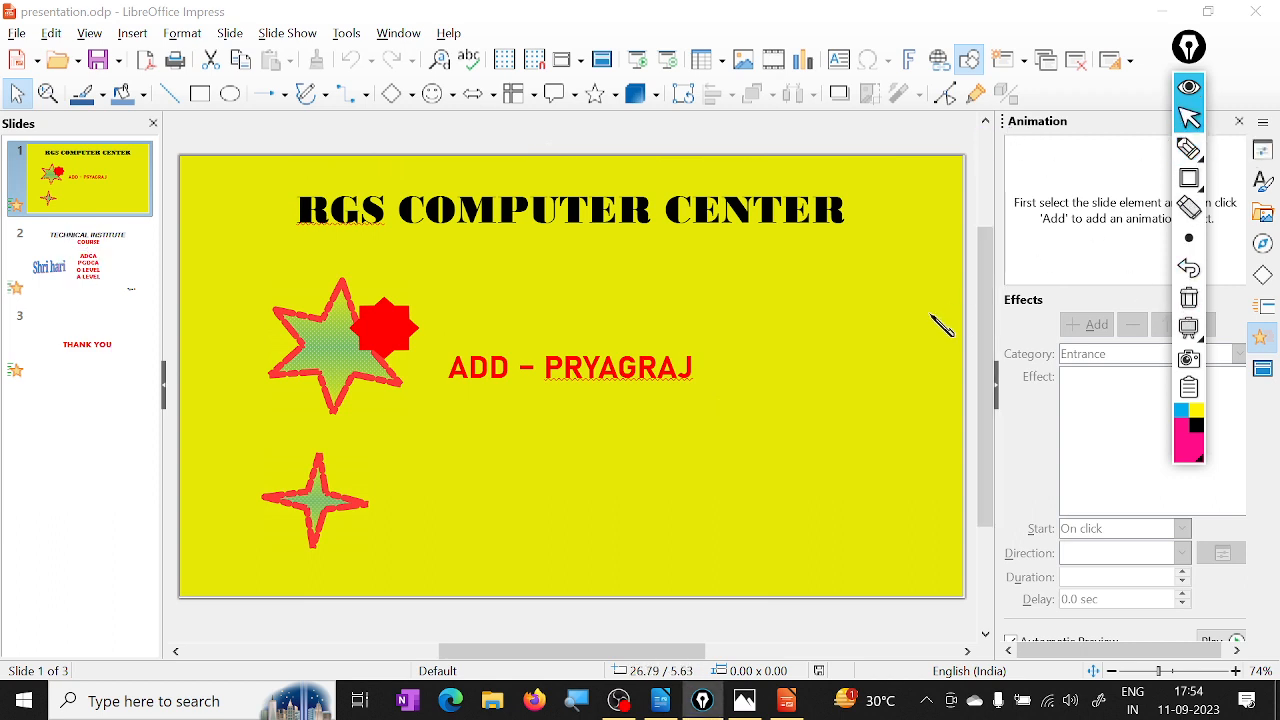
left_click(1192, 89)
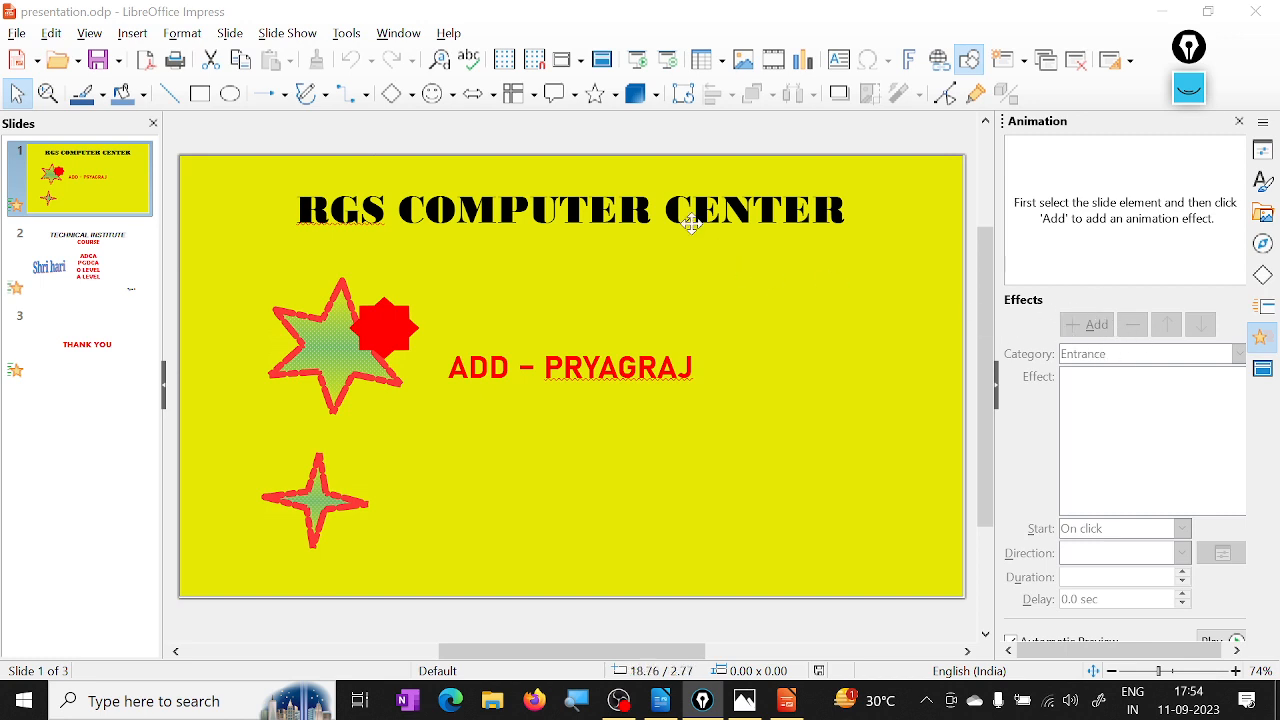
- Add an Entrance animation to the RGS COMPUTER CENTER title on slide 1 and set its effect to Box
left_click(655, 210)
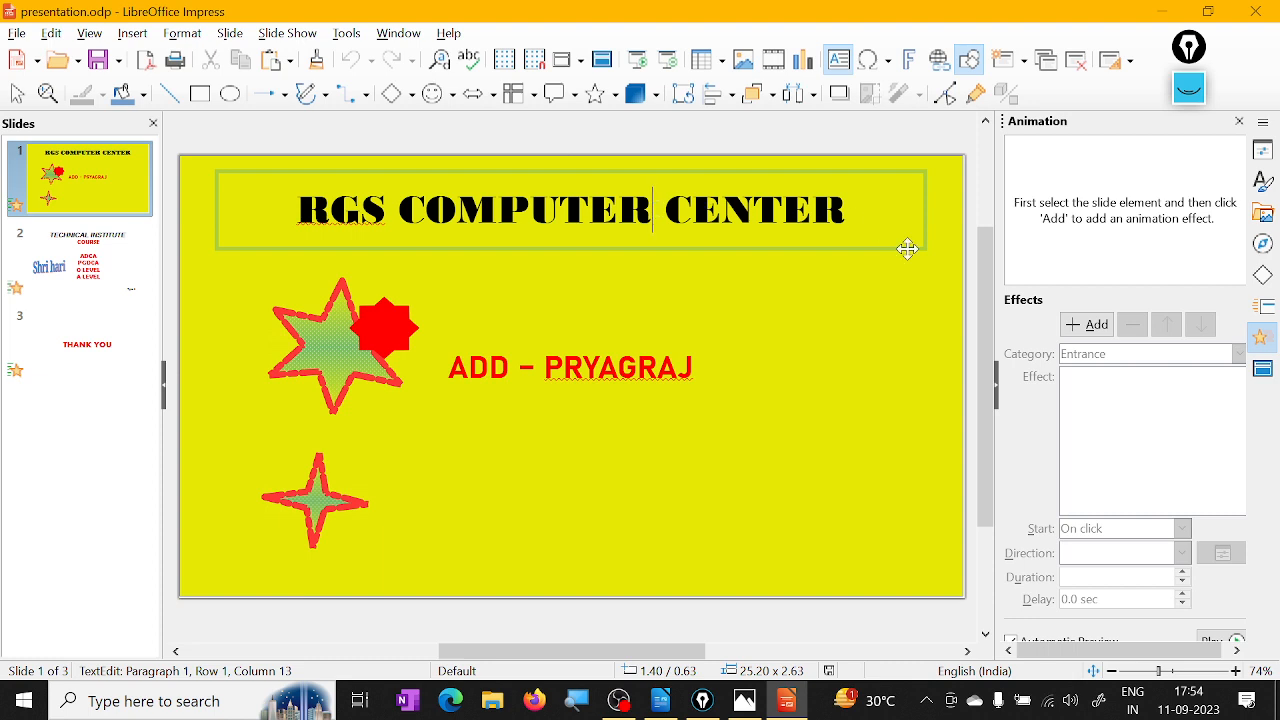
left_click(1088, 330)
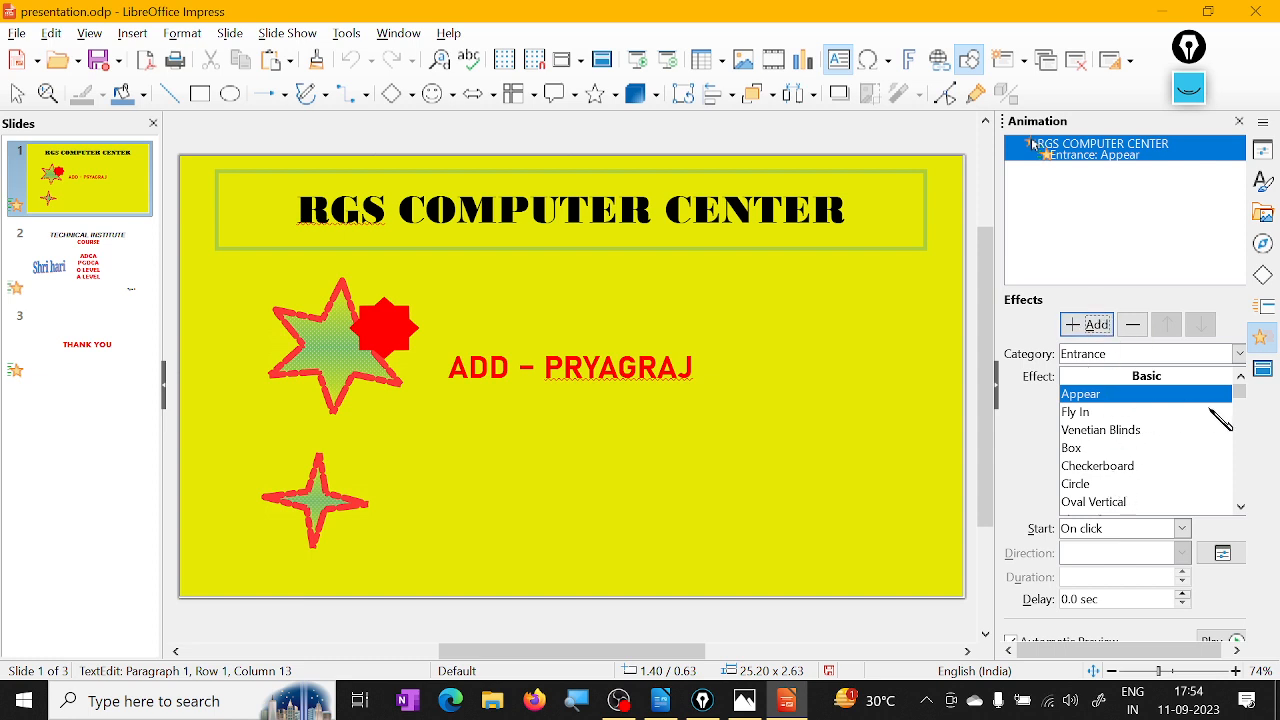
left_click(1240, 507)
left_click(1240, 507)
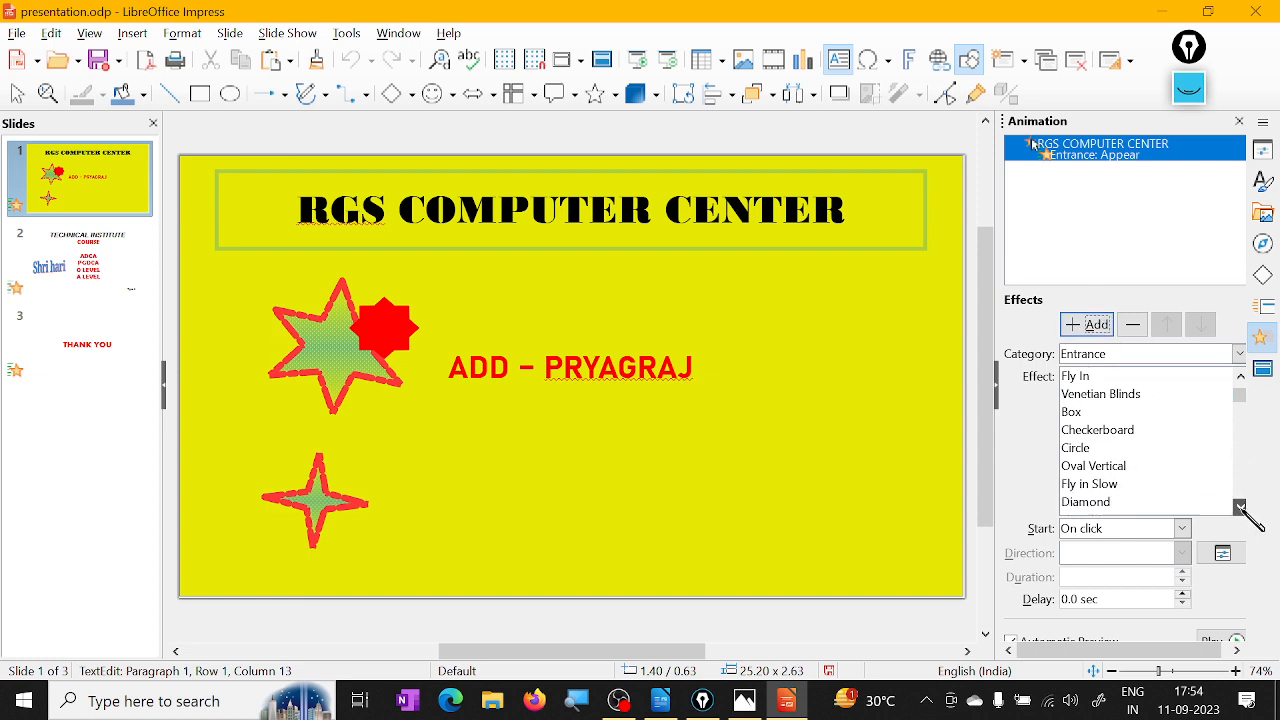
left_click(1240, 507)
left_click(1240, 507)
left_click(1240, 507)
left_click(1240, 507)
left_click(1240, 507)
left_click(1240, 507)
left_click(1240, 507)
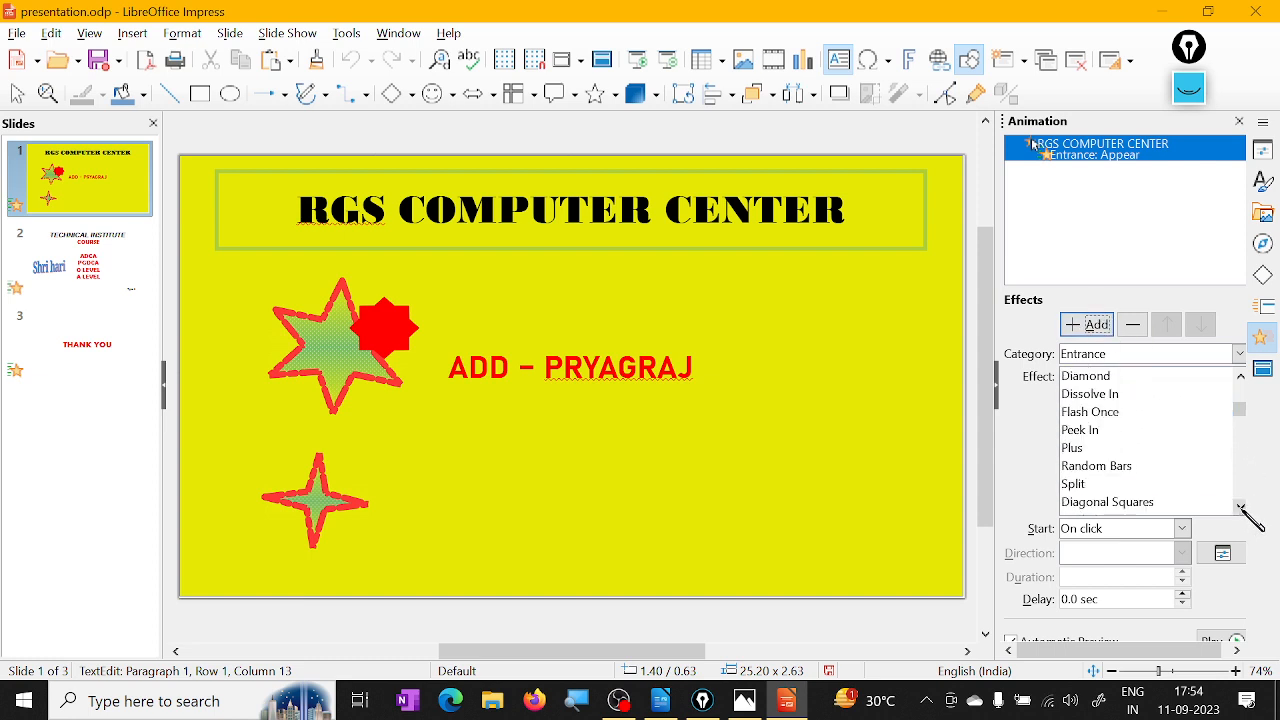
left_click_drag(1240, 507, 1250, 378)
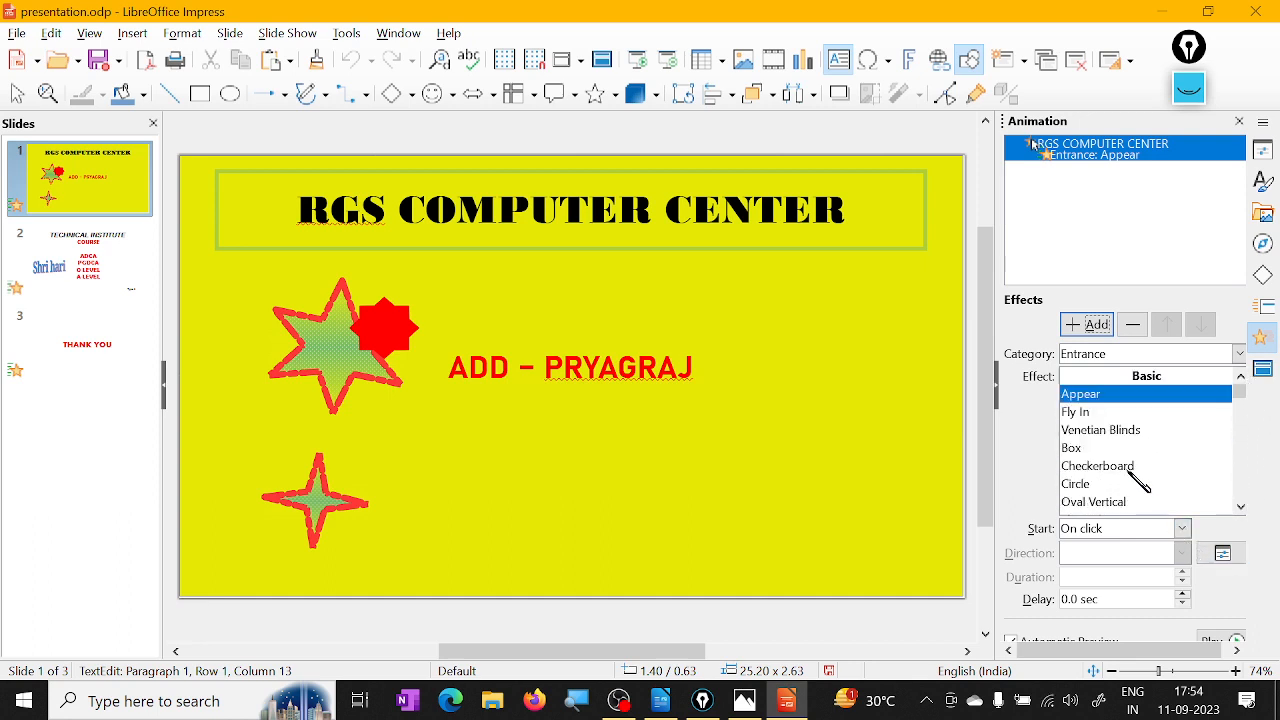
left_click(1087, 450)
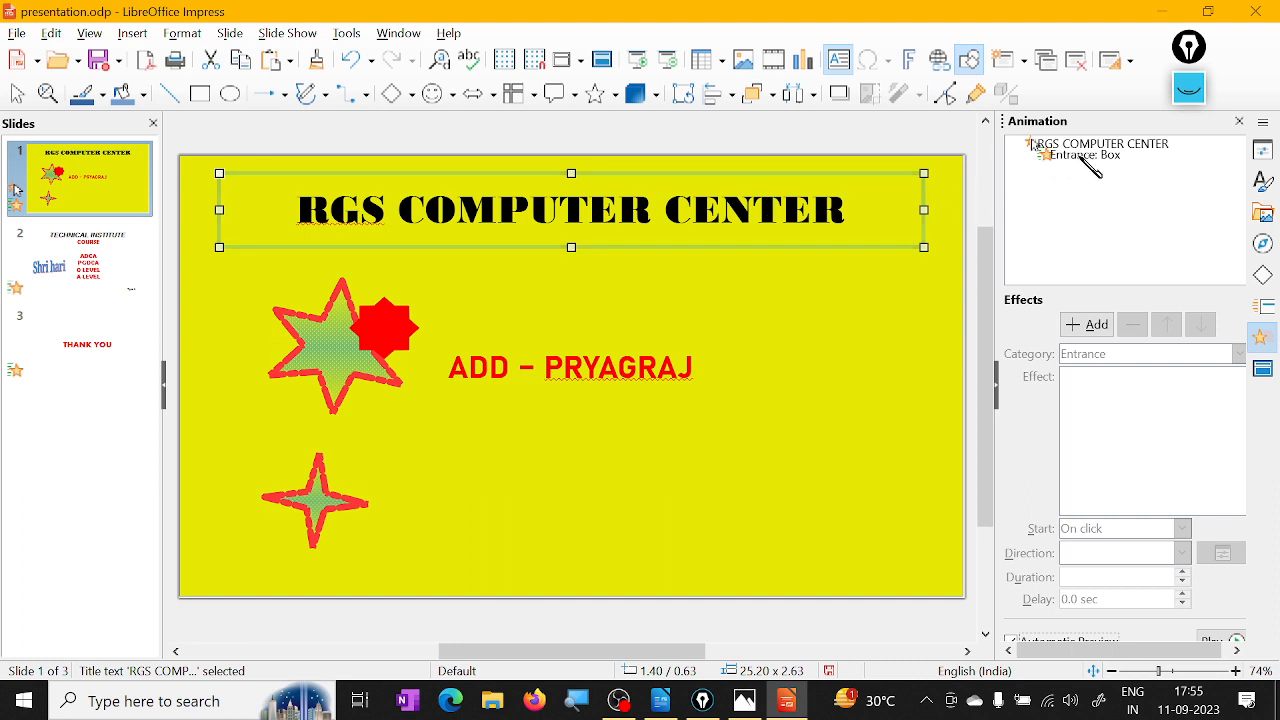
- Try the Fly In, Venetian Blinds and Fly in Slow entrance effects on slide 1's title animation
left_click(1035, 146)
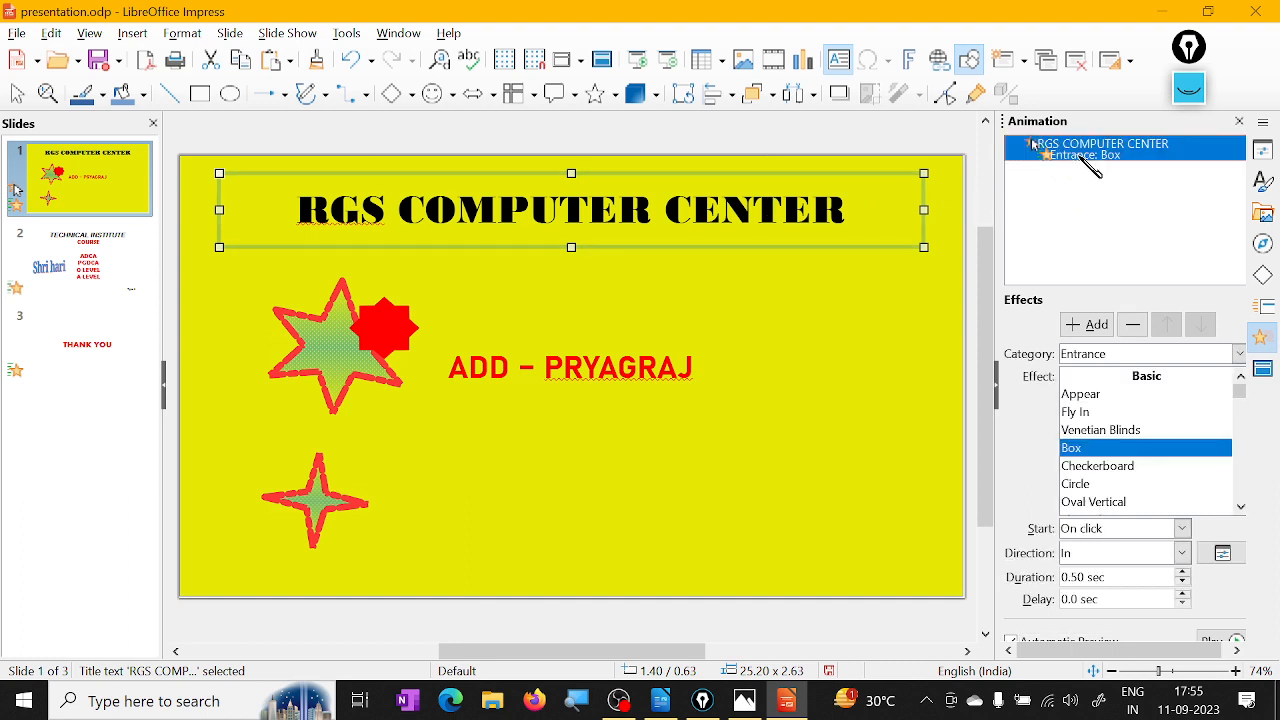
left_click(1079, 411)
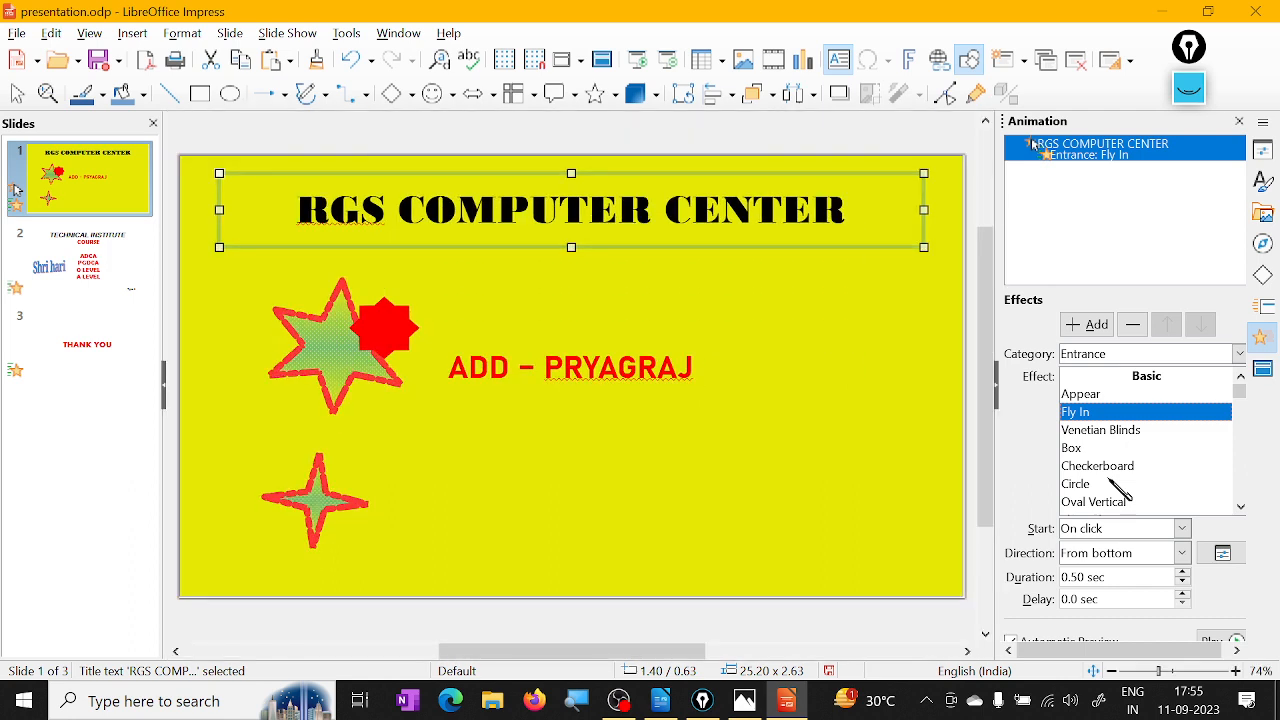
left_click(1125, 430)
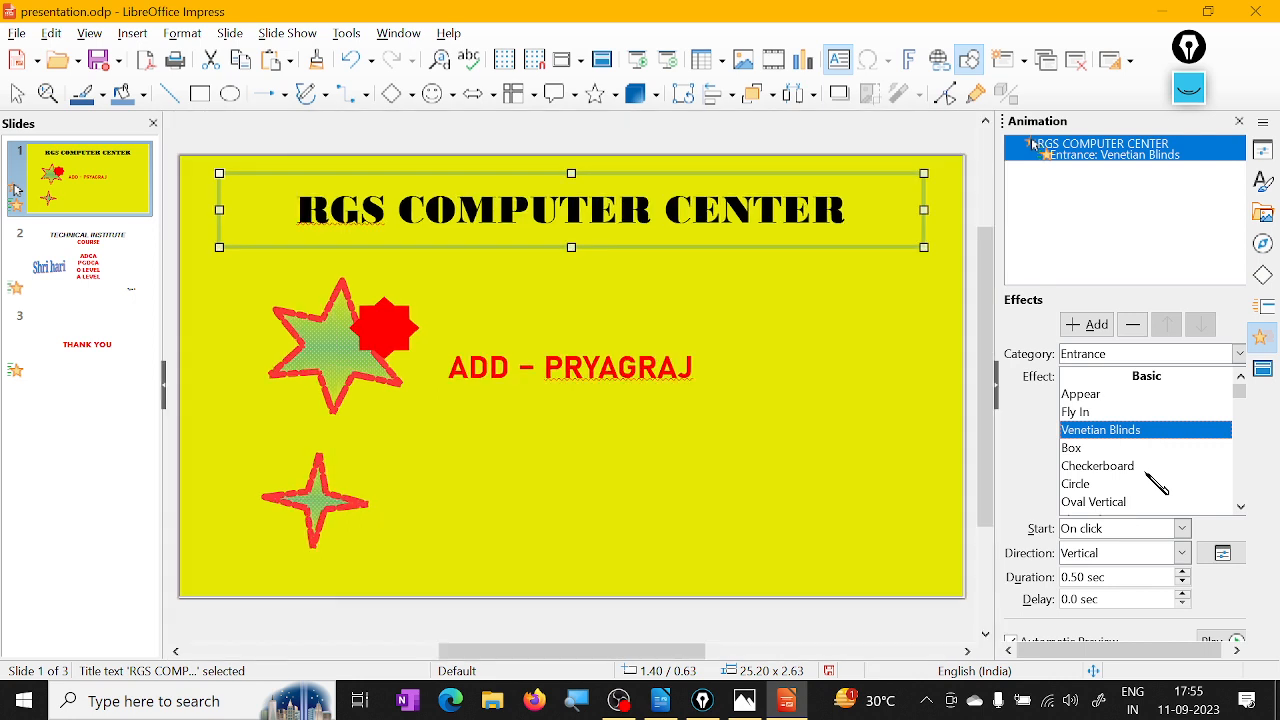
left_click(1240, 506)
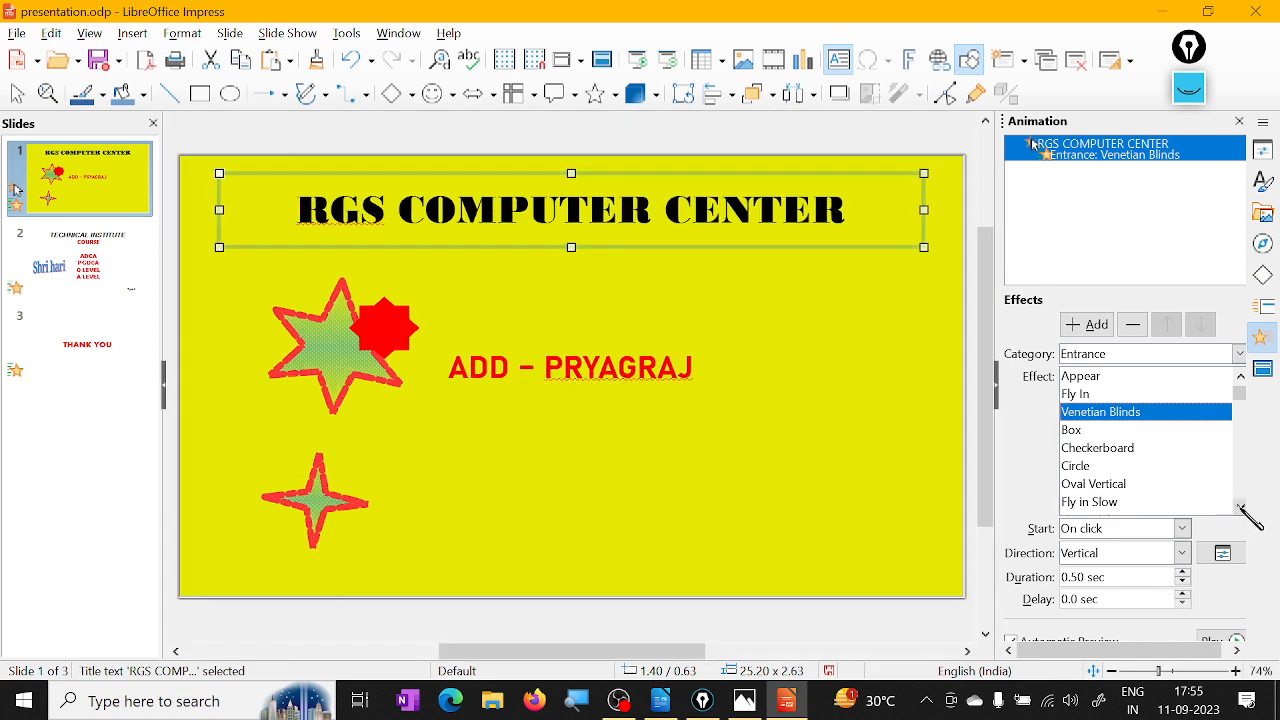
left_click(1118, 503)
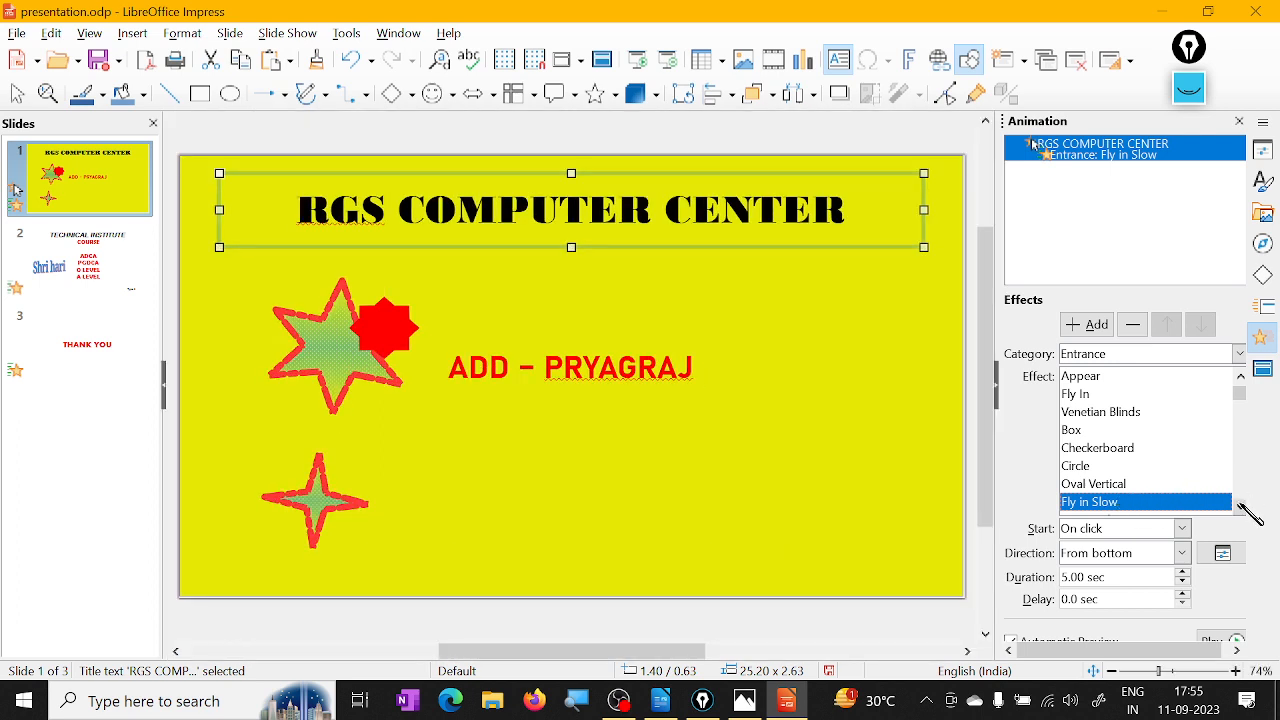
- Try the Diamond entrance effect on slide 1's title animation and replace it with Dissolve In
left_click(1241, 506)
left_click(1241, 506)
left_click(1241, 506)
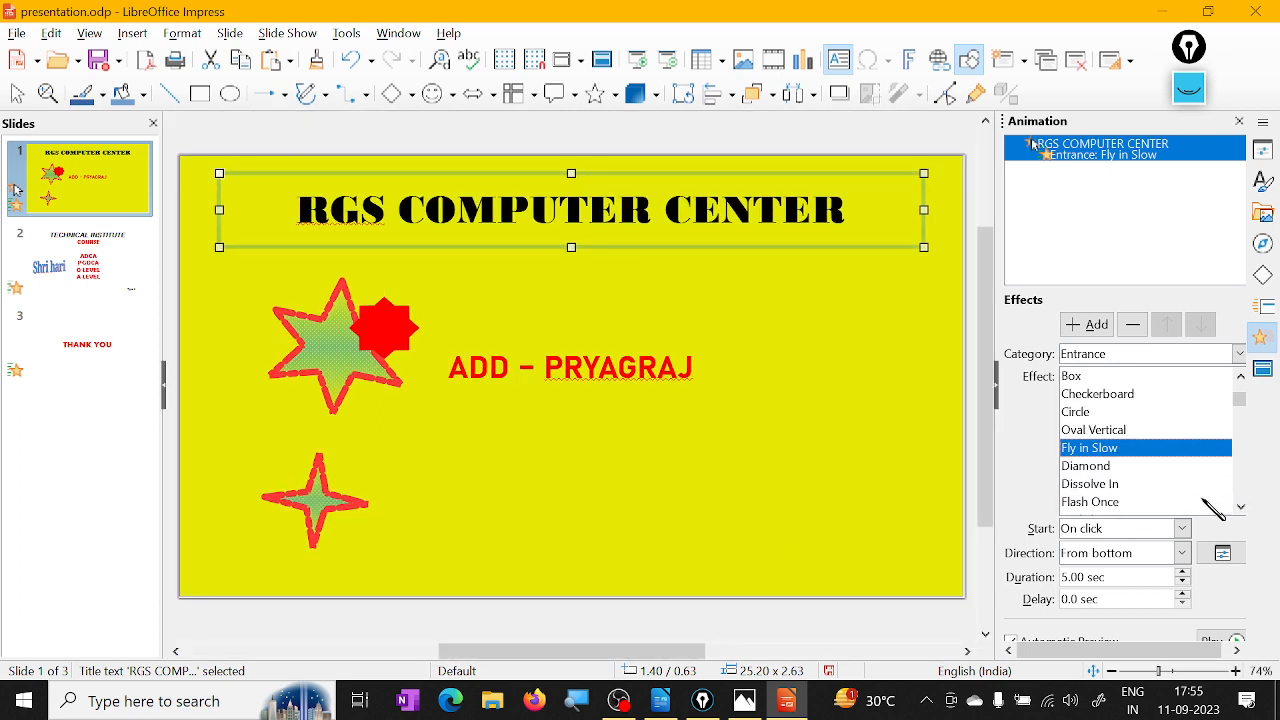
left_click(1098, 466)
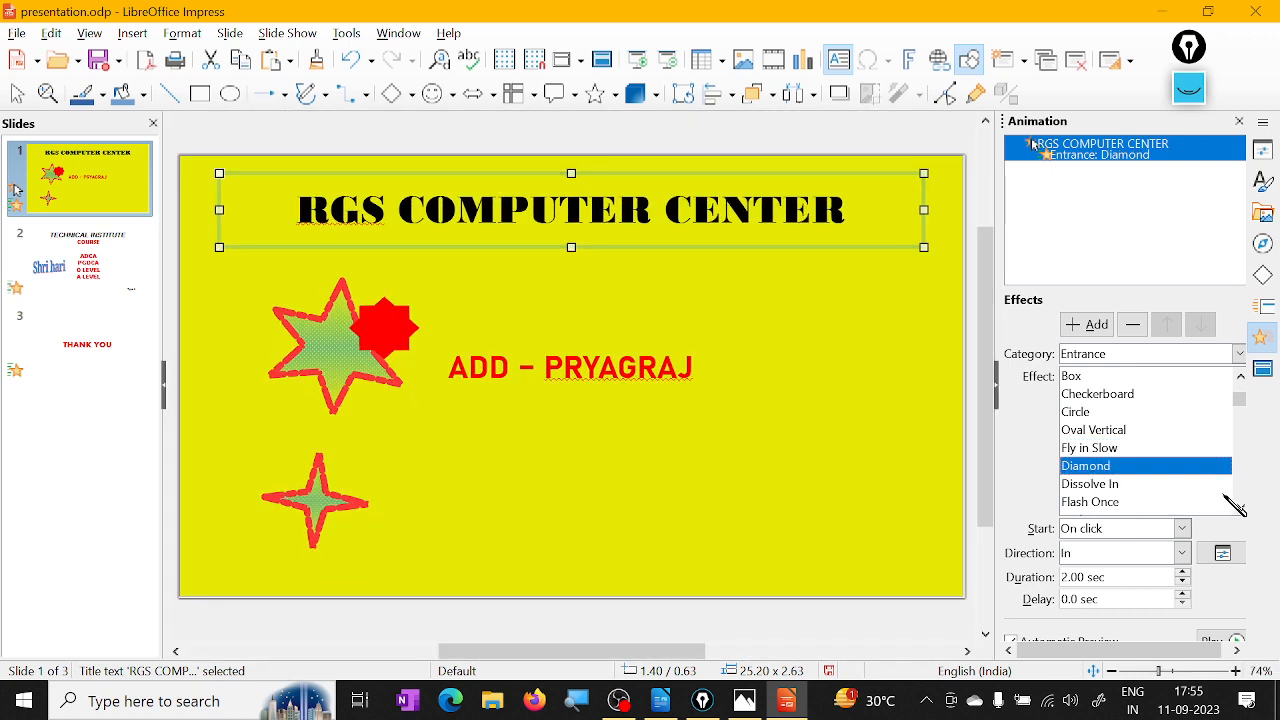
left_click(1160, 486)
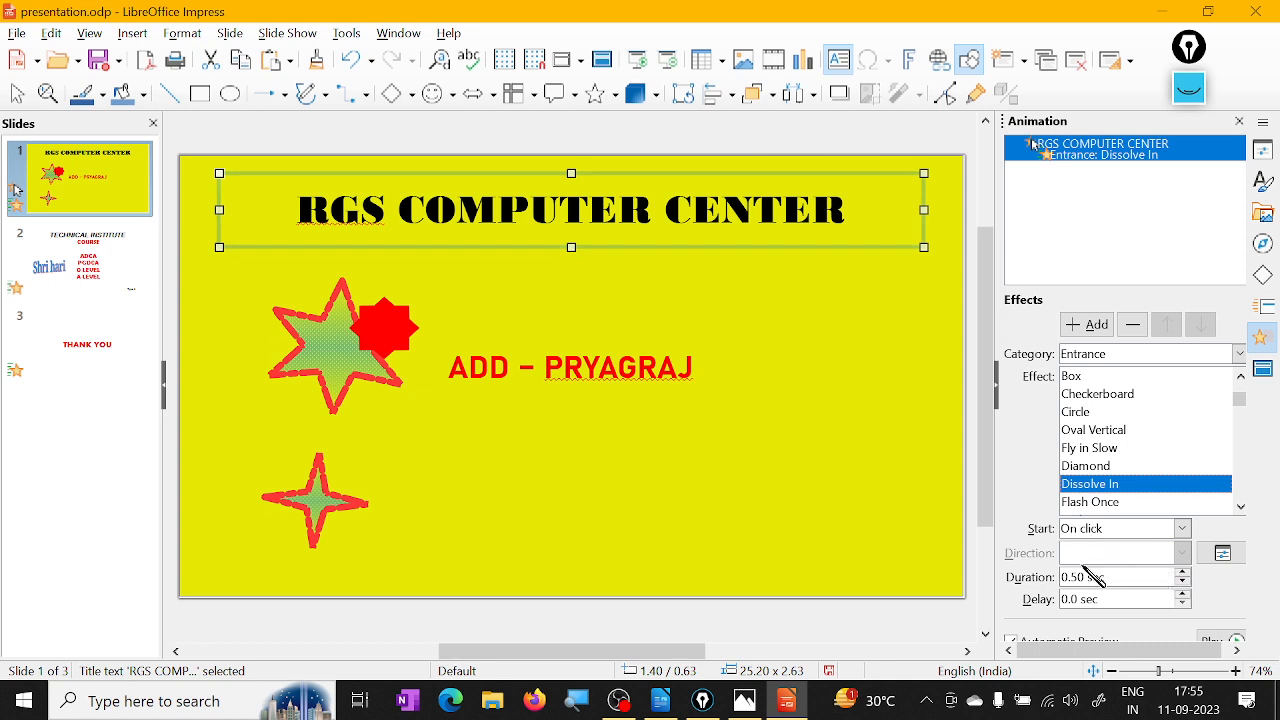
- Examine the title animation's effect options, including the After animation choices, and close them without changing anything
left_click(1224, 555)
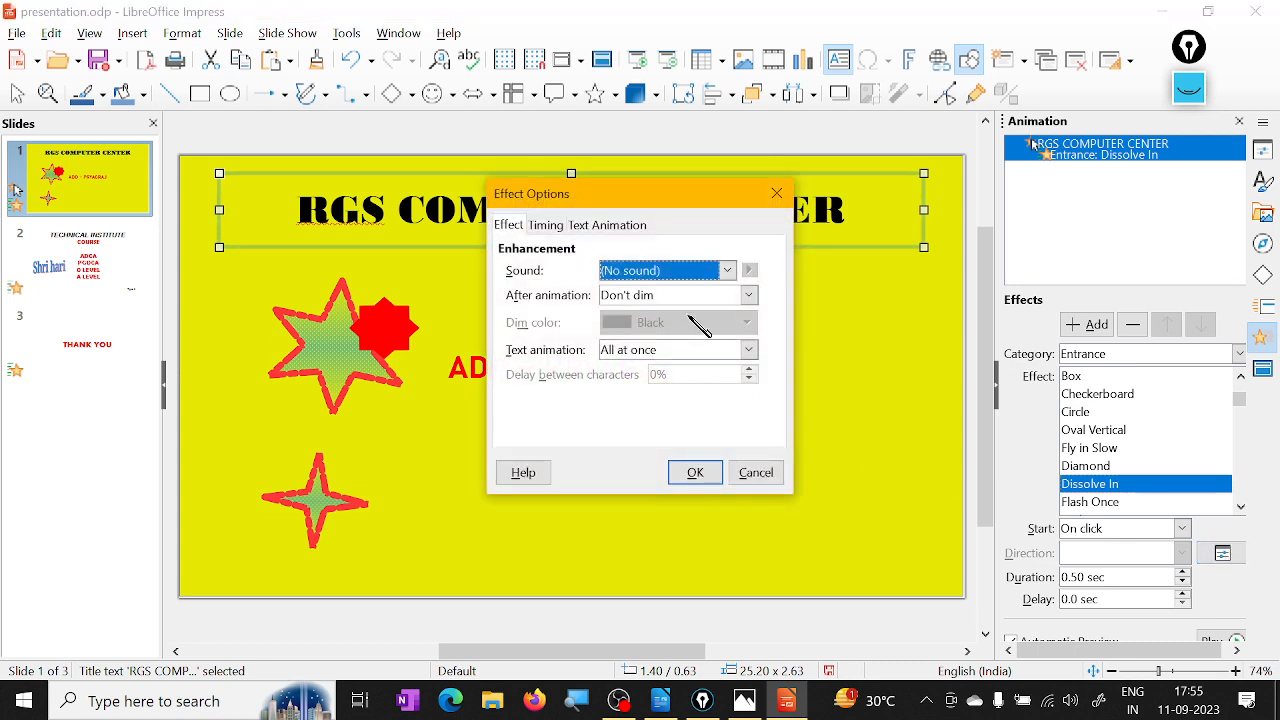
left_click(756, 295)
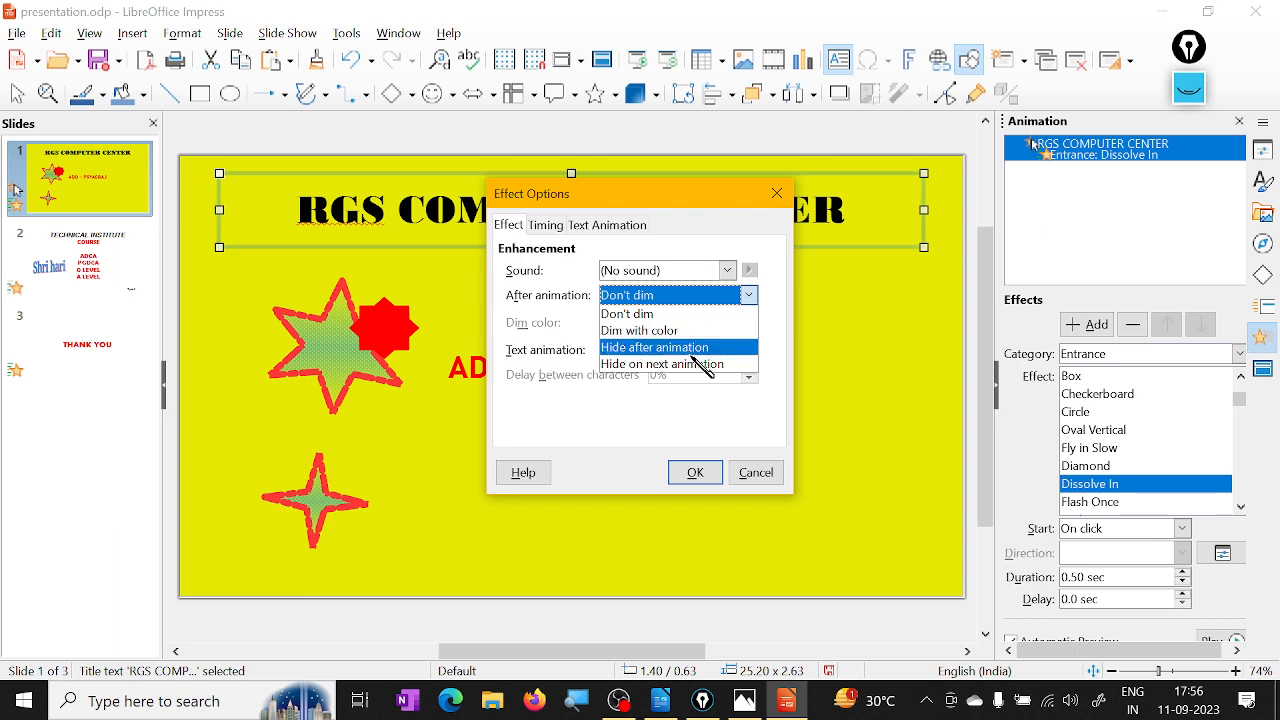
left_click(728, 470)
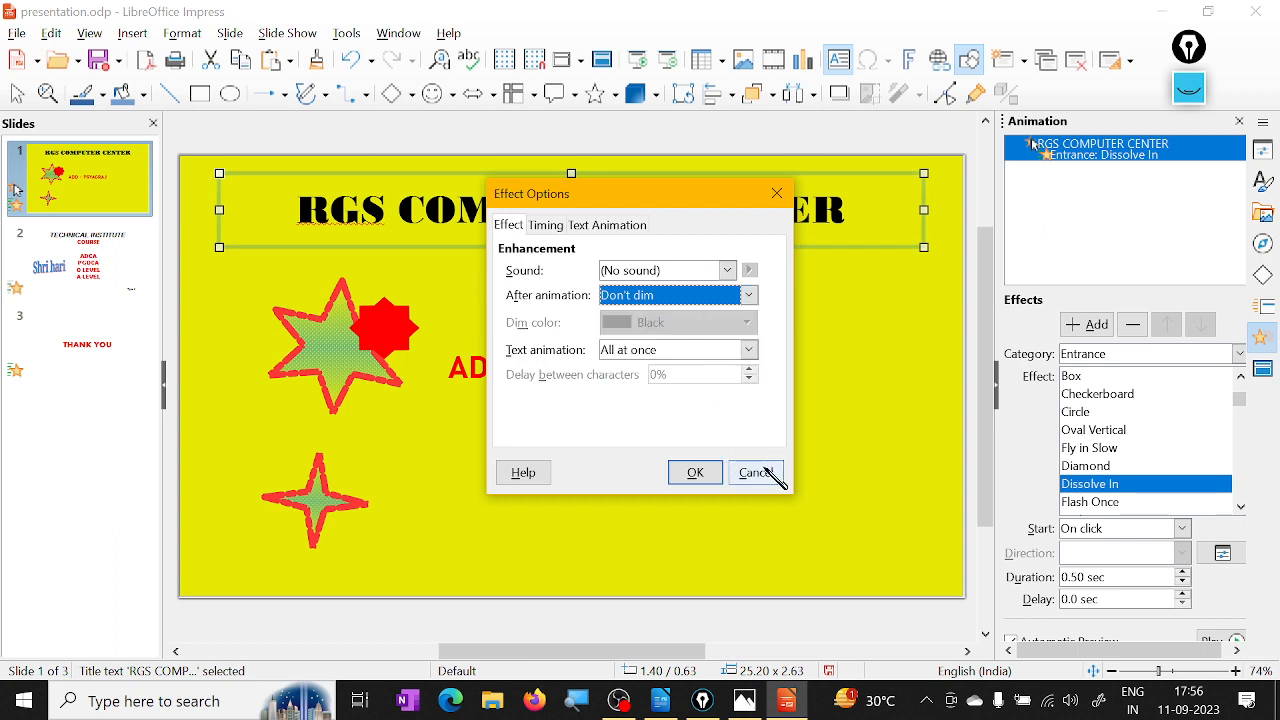
left_click(764, 473)
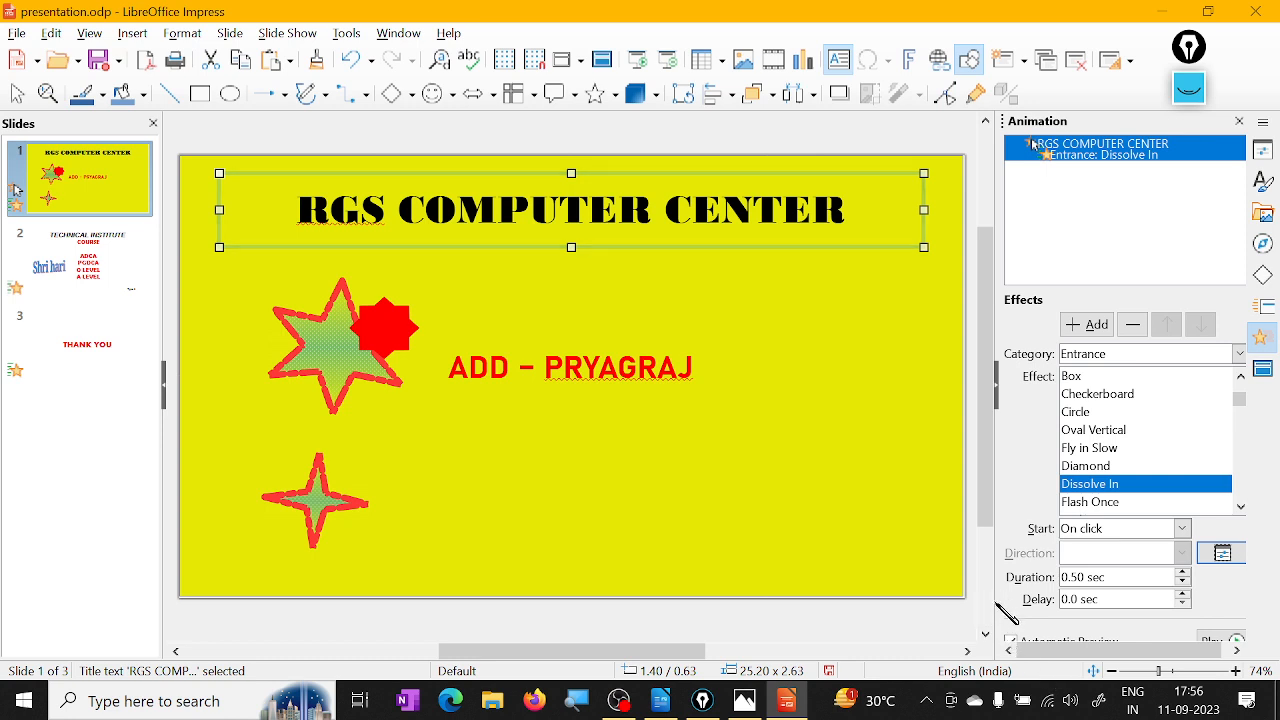
- Widen the Animation settings, turn off Automatic Preview, and switch the title's effect to Diamond and back to Dissolve In
left_click_drag(1000, 612, 925, 595)
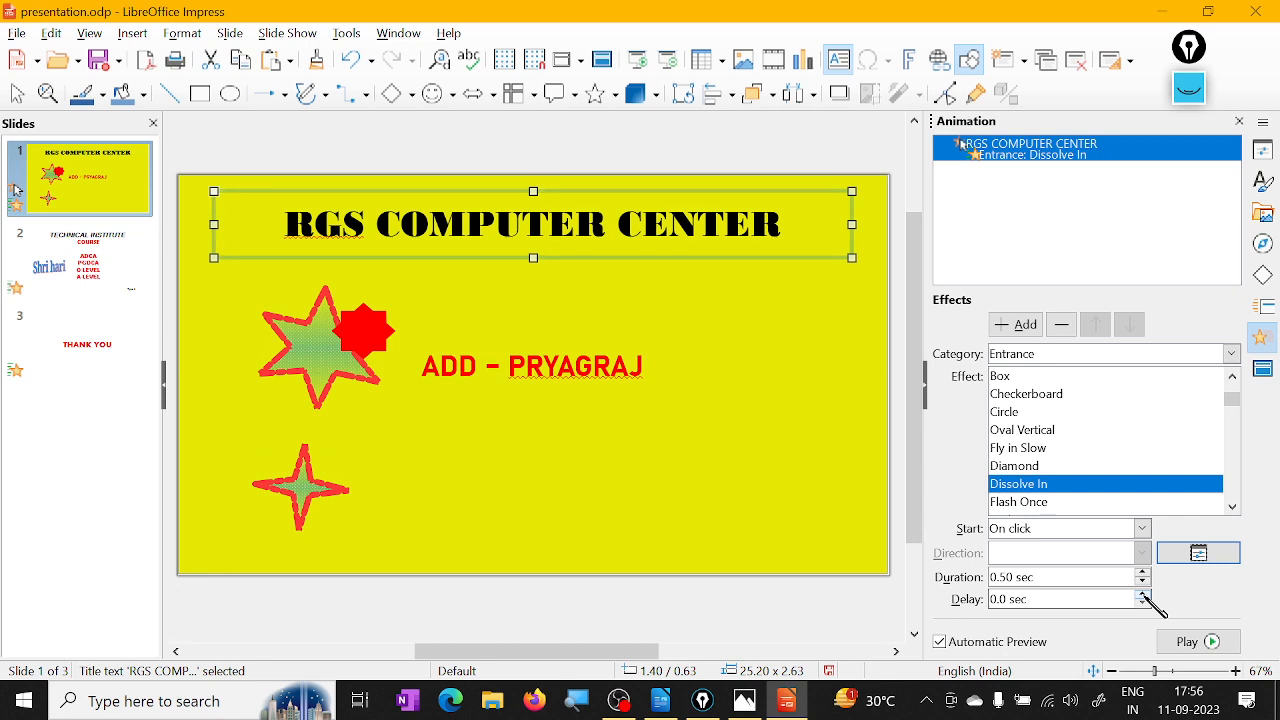
left_click(965, 642)
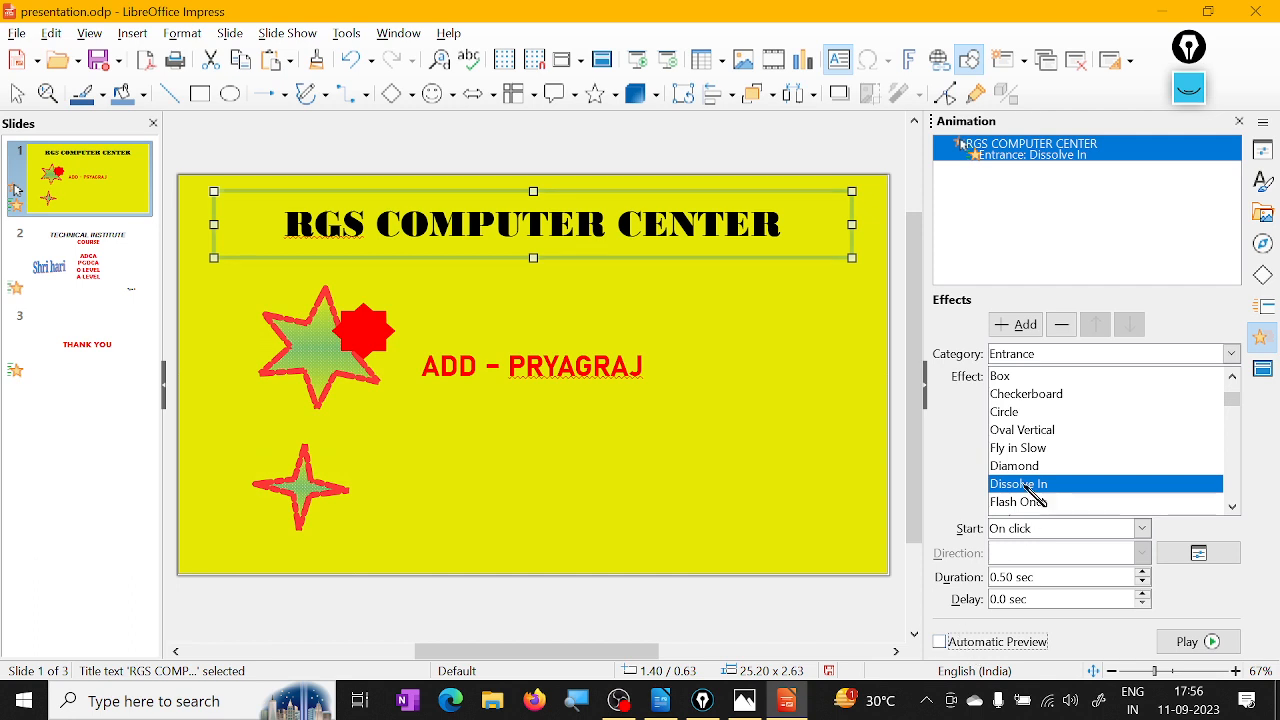
left_click(1021, 467)
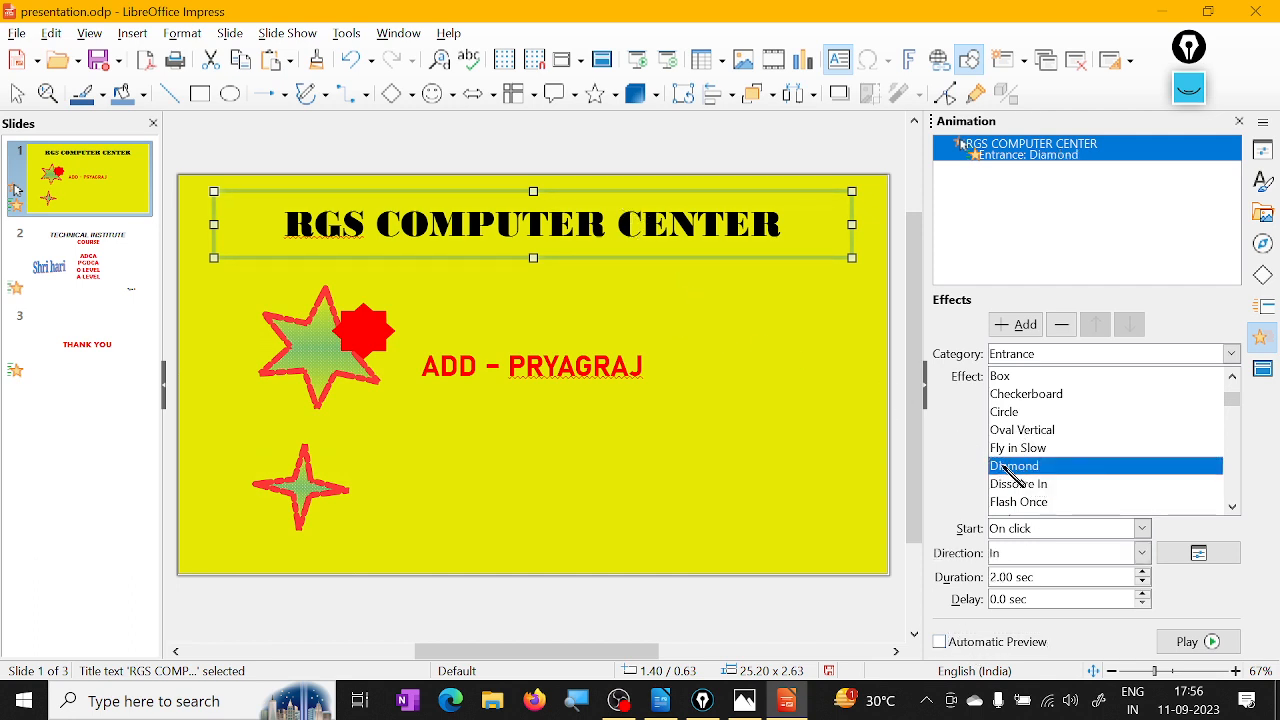
left_click(1020, 485)
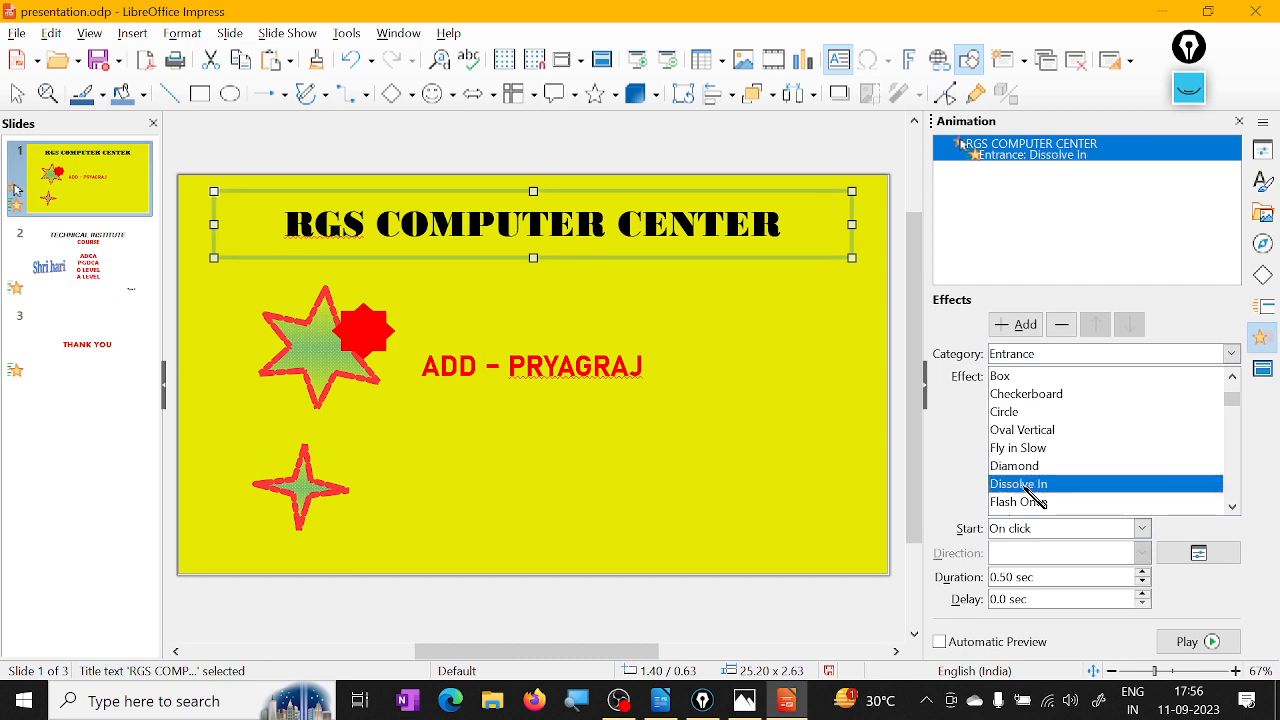
- Turn Automatic Preview back on, preview Diamond, and set the title's entrance effect to Oval Vertical
left_click(940, 643)
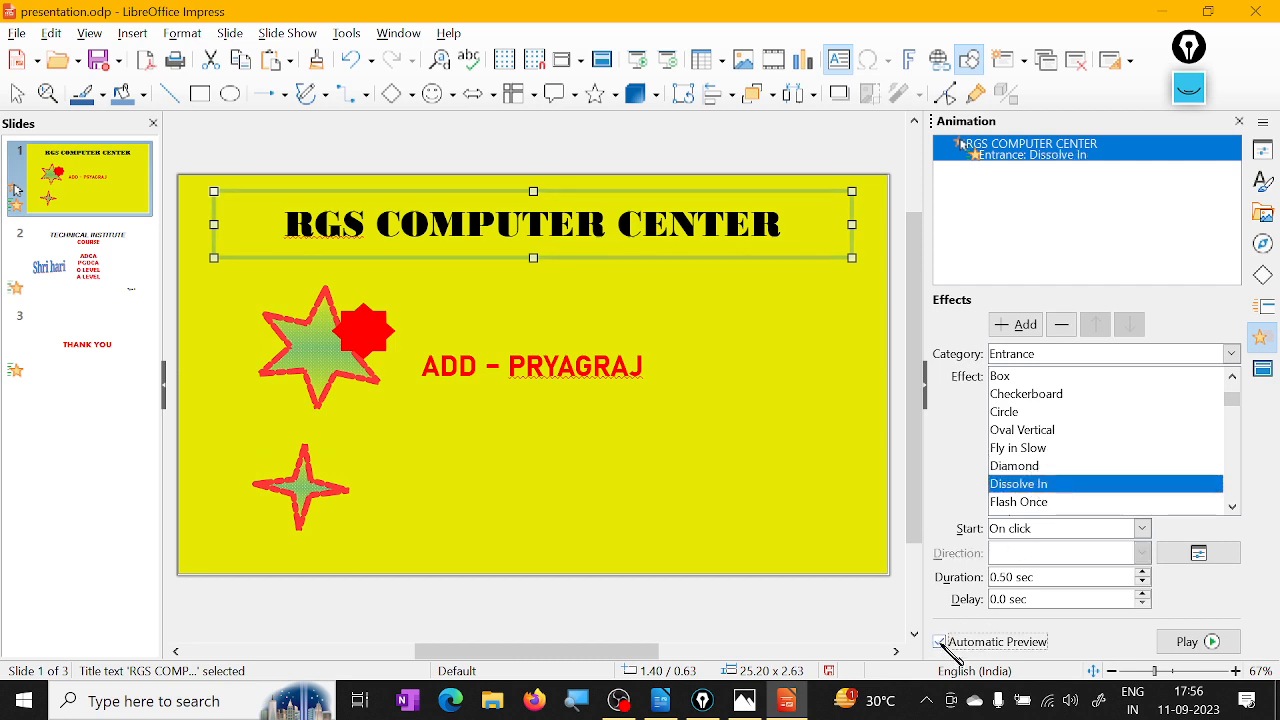
left_click(1020, 467)
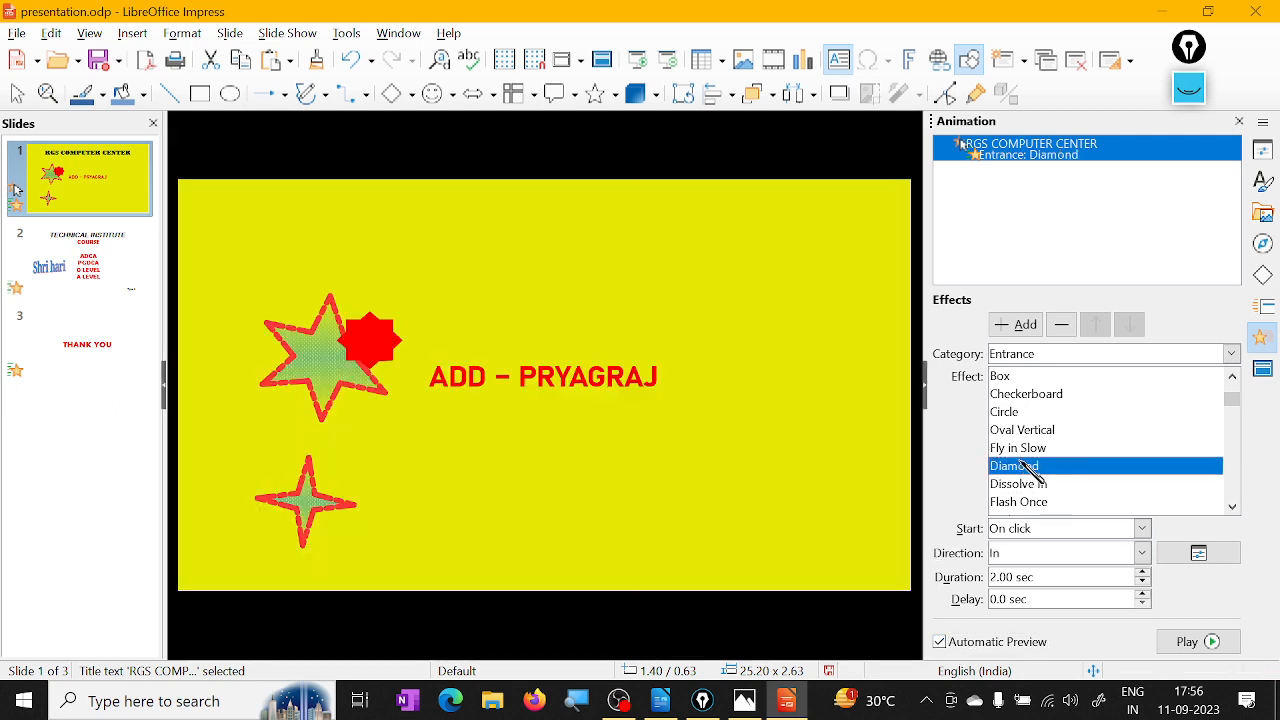
left_click(1030, 431)
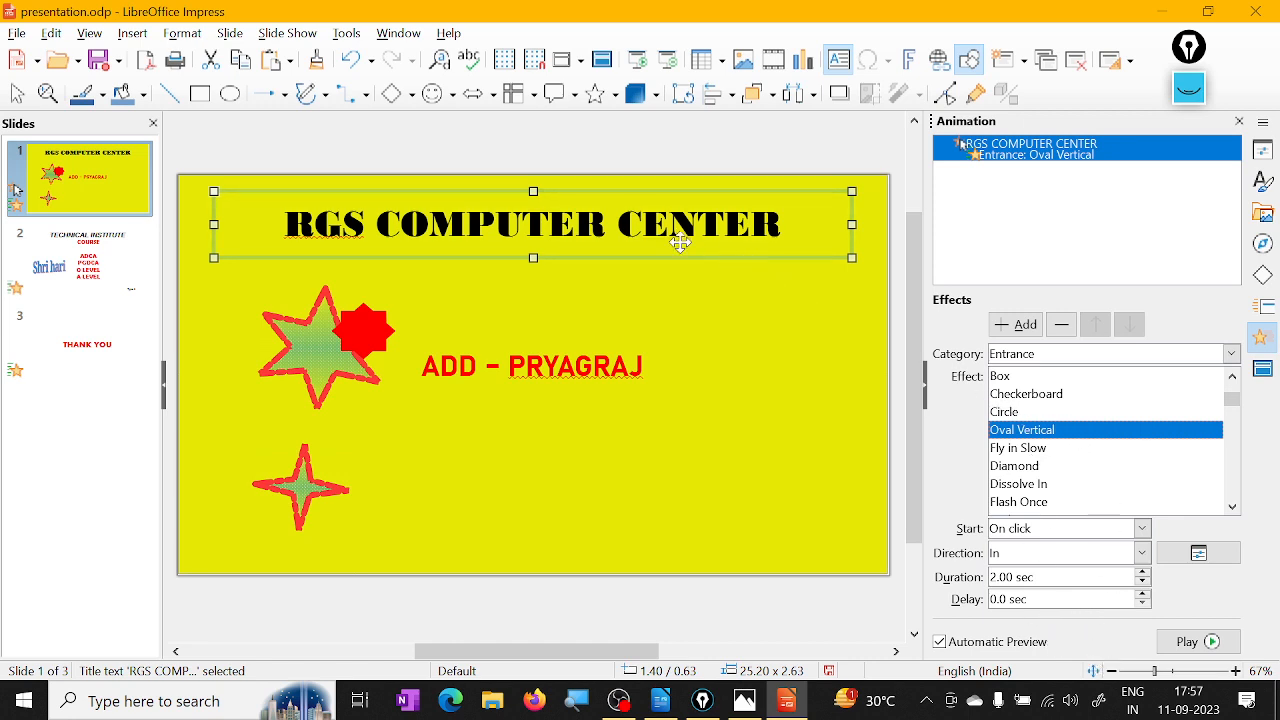
- Examine the start options available for the title's animation, leaving it set to start on click
right_click(1012, 154)
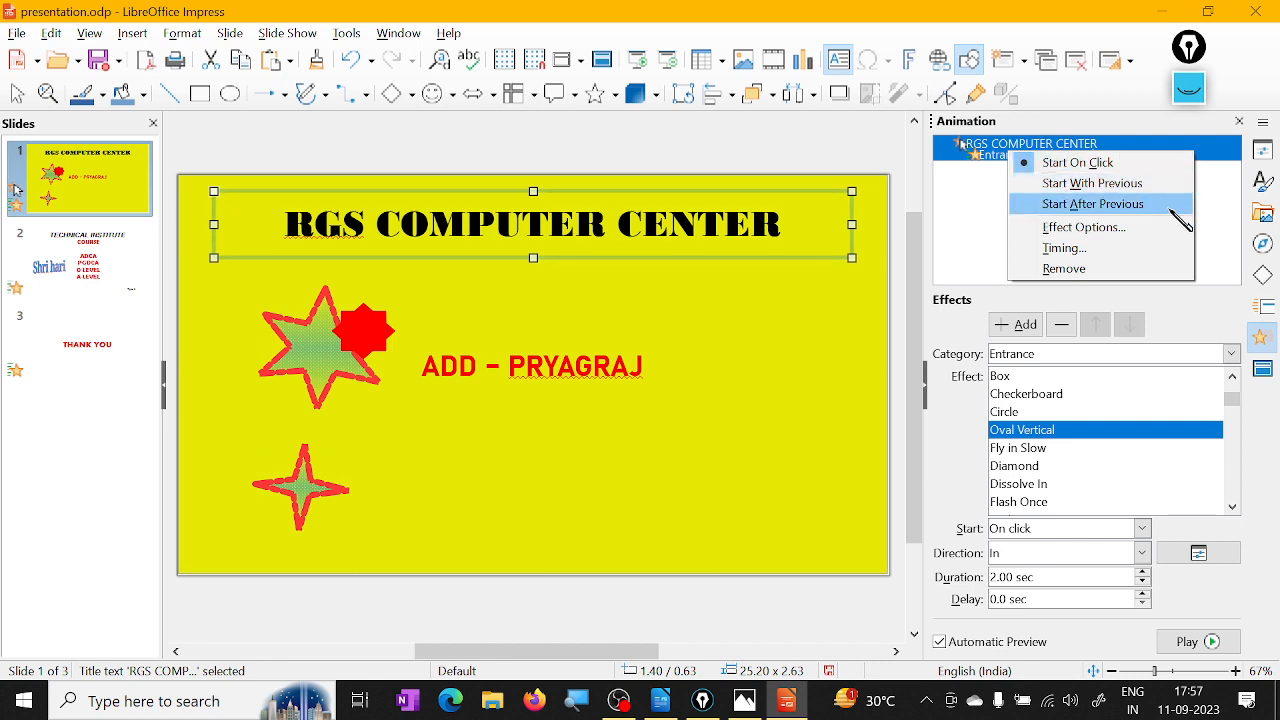
left_click(1146, 531)
left_click(1146, 530)
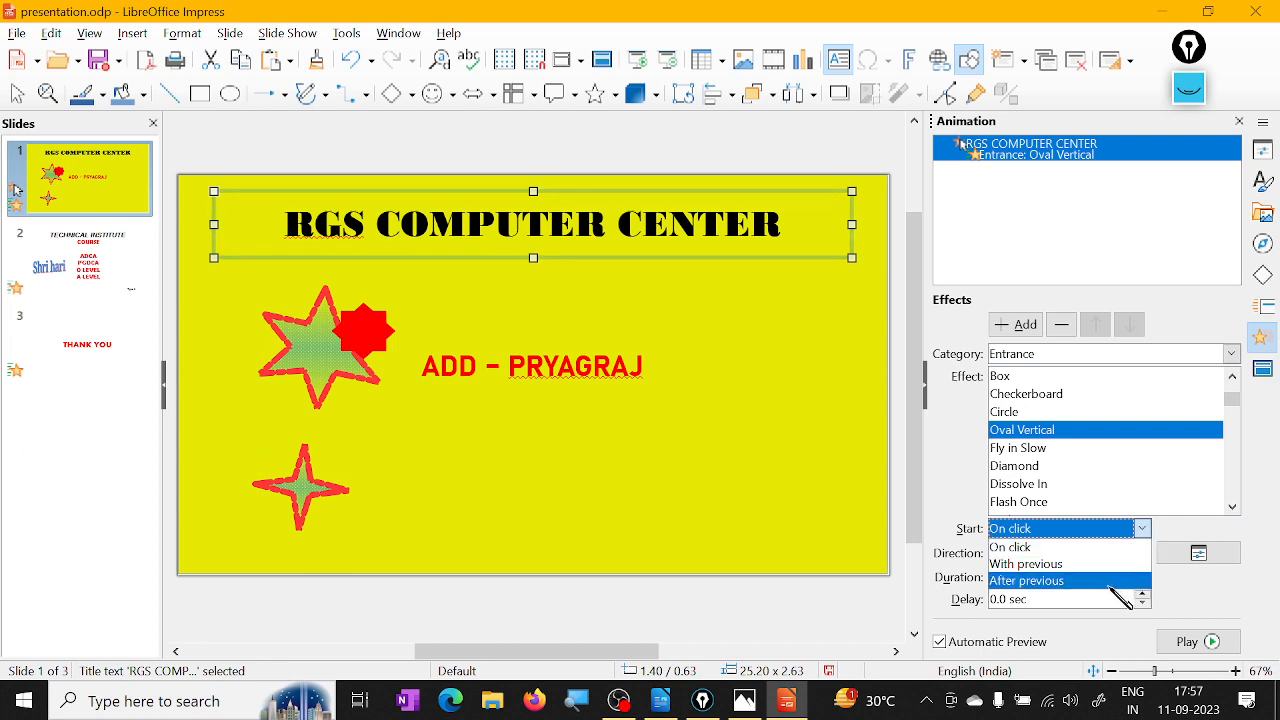
left_click(1092, 222)
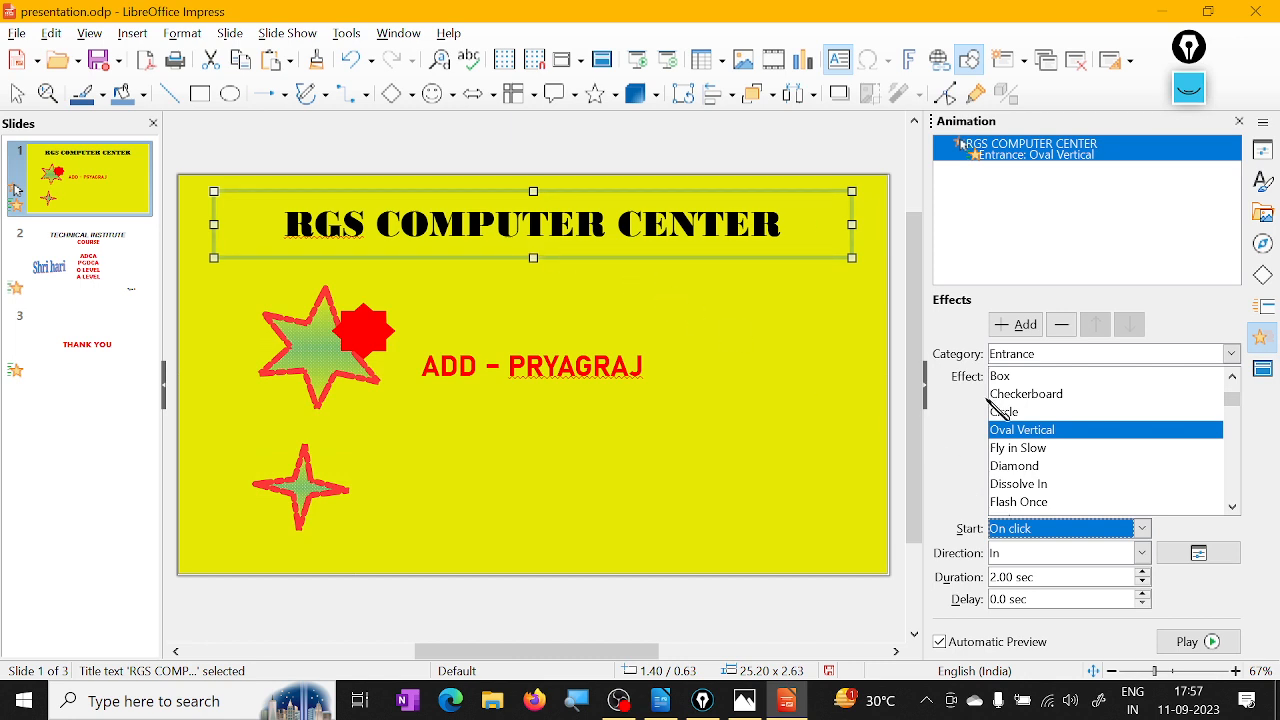
- Tick the title and circle the address text on slide 1 with the screen annotation pen, and clear all the ink
left_click(1189, 88)
left_click(1190, 149)
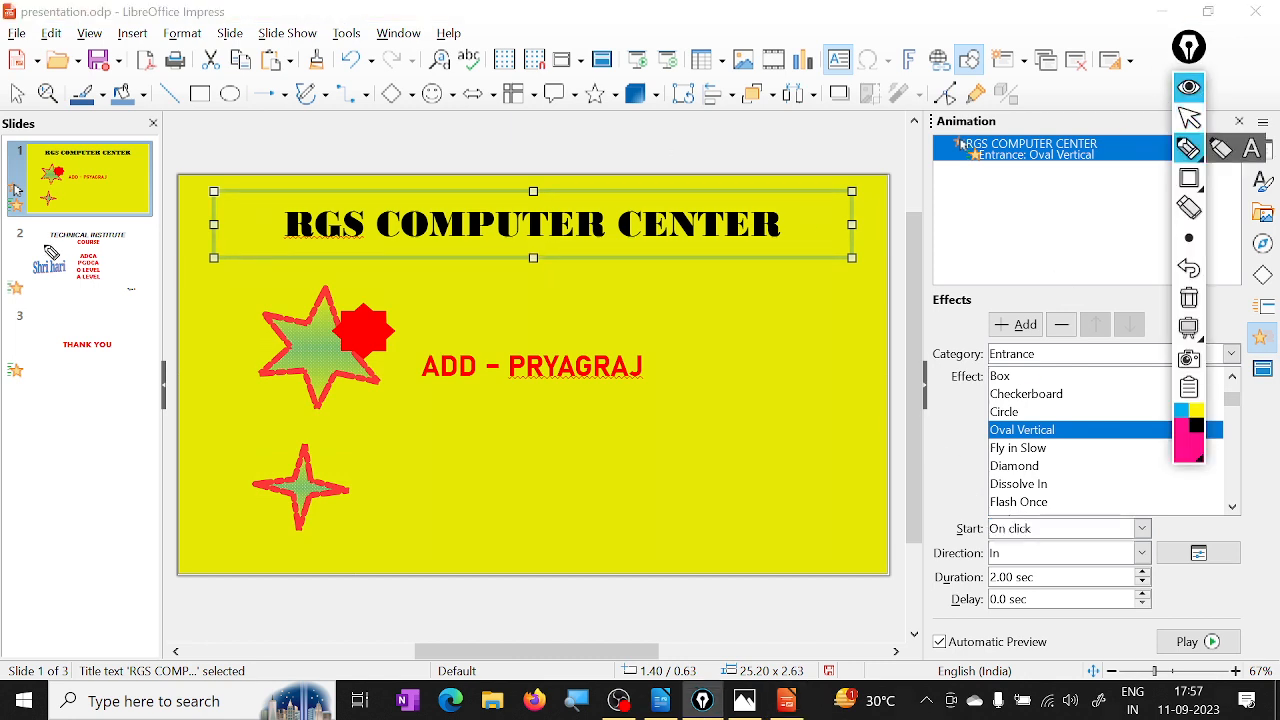
left_click_drag(189, 210, 244, 198)
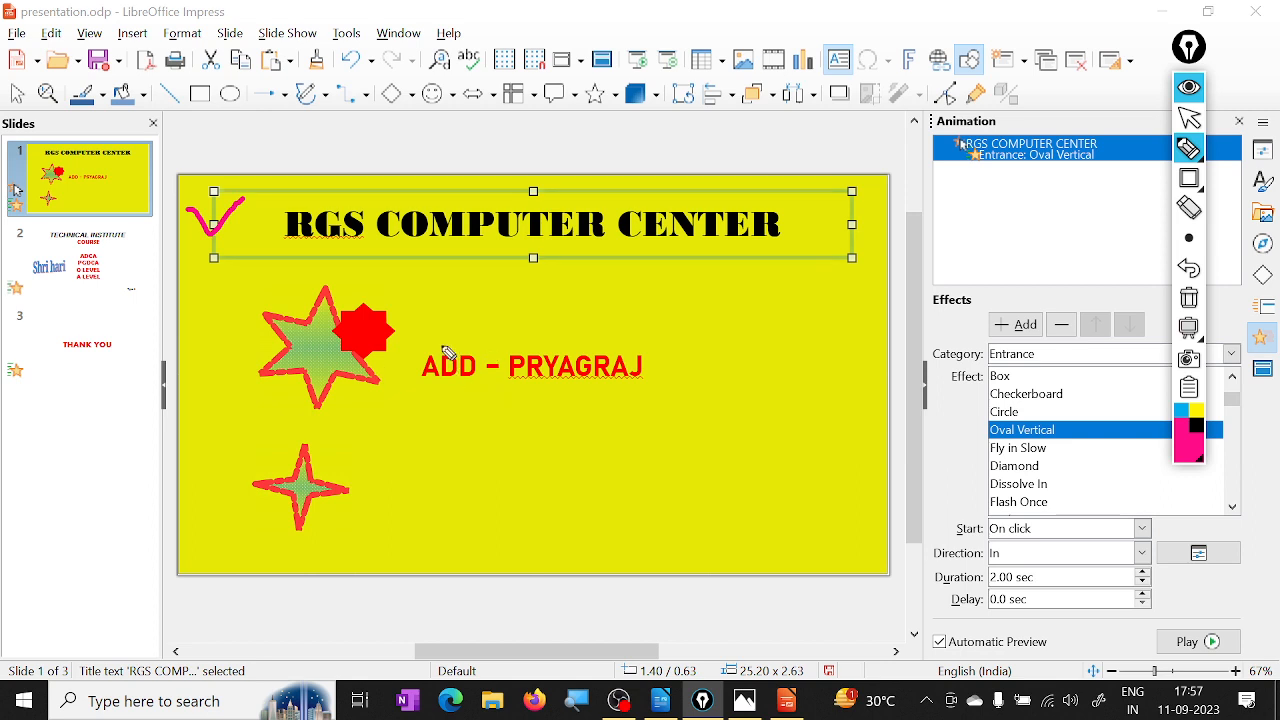
mouse_move(452, 327)
left_mouse_down()
mouse_move(418, 385)
mouse_move(652, 337)
mouse_move(463, 318)
left_mouse_up()
left_click_drag(508, 367, 598, 312)
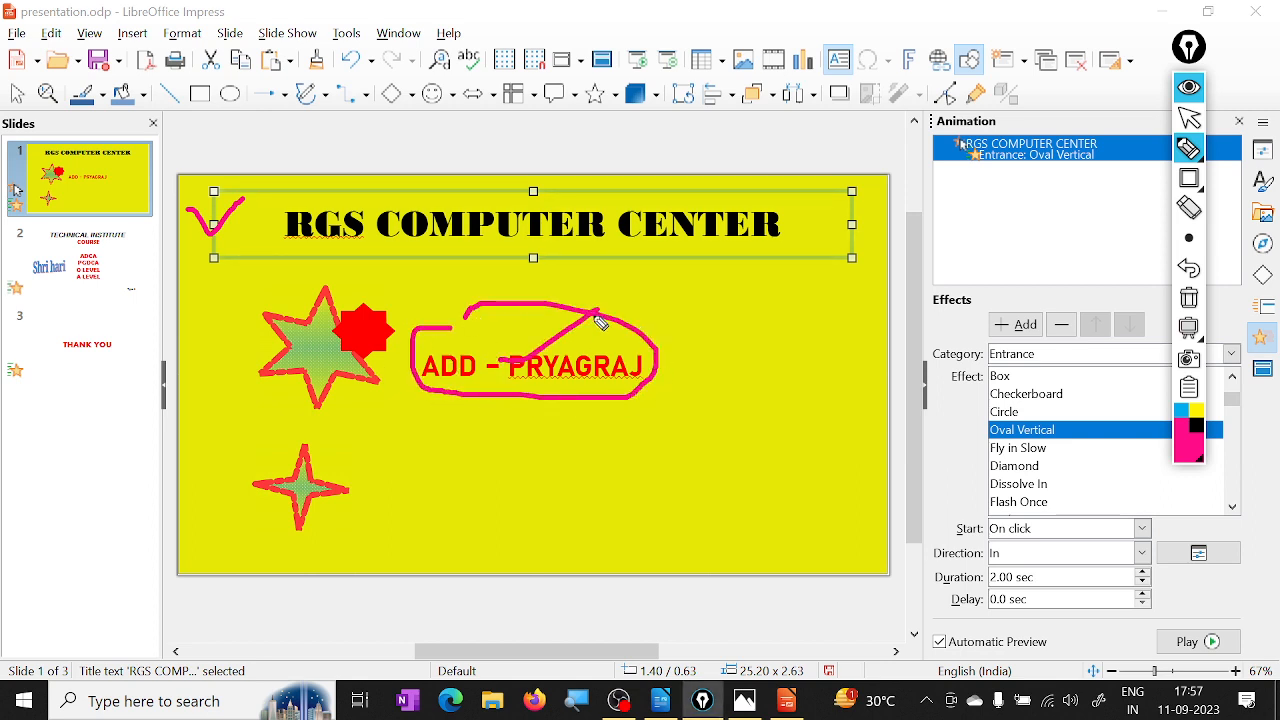
left_click_drag(576, 184, 630, 178)
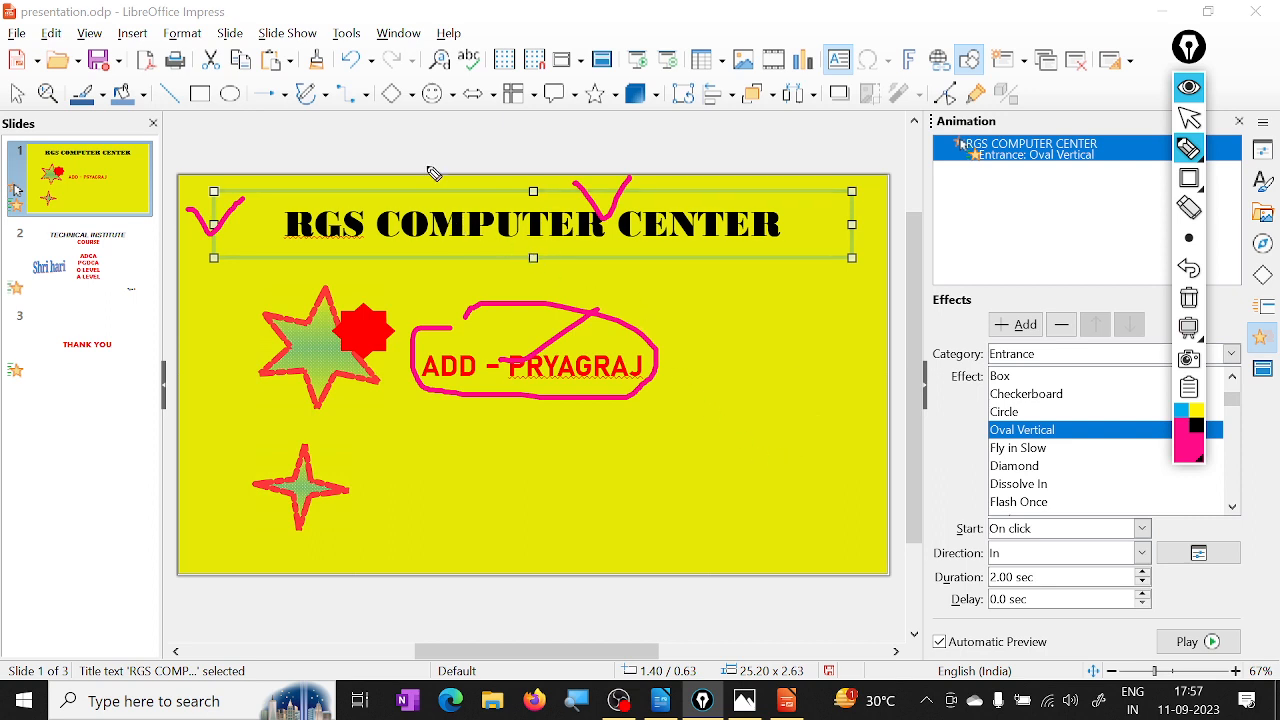
left_click_drag(427, 166, 555, 114)
left_click_drag(532, 291, 616, 311)
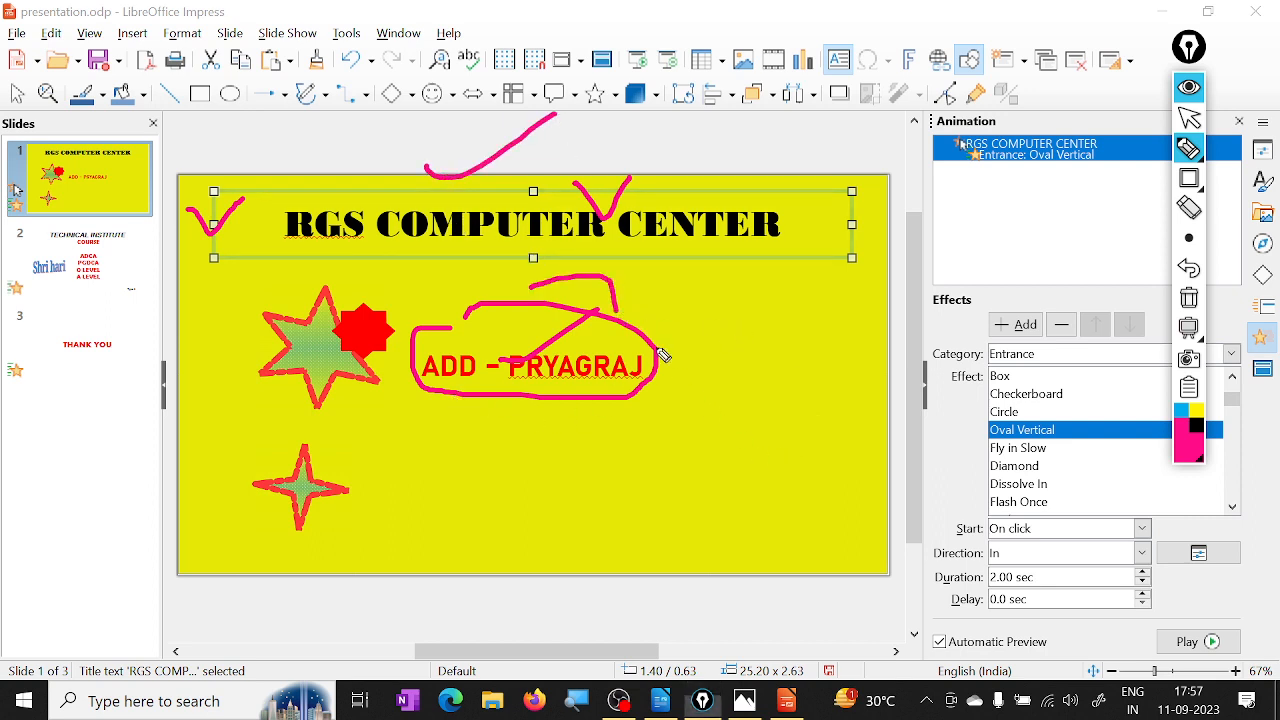
left_click_drag(669, 367, 745, 337)
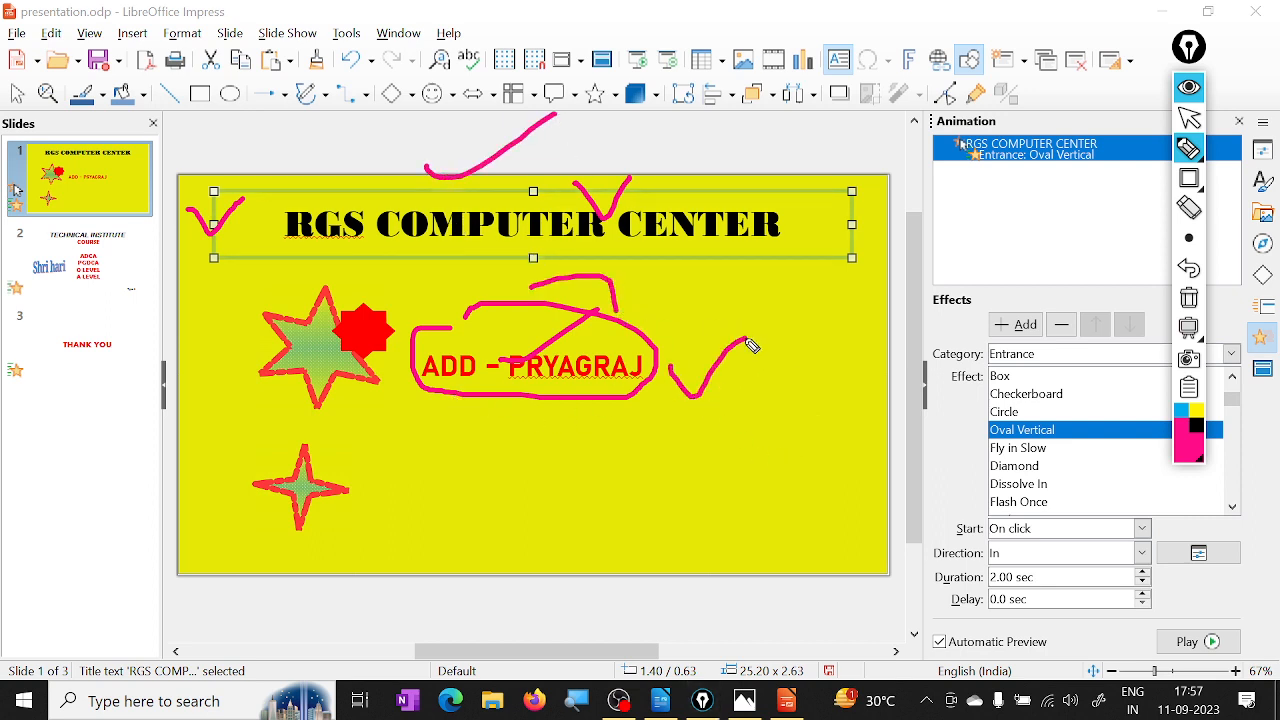
left_click(1189, 297)
left_click(1186, 122)
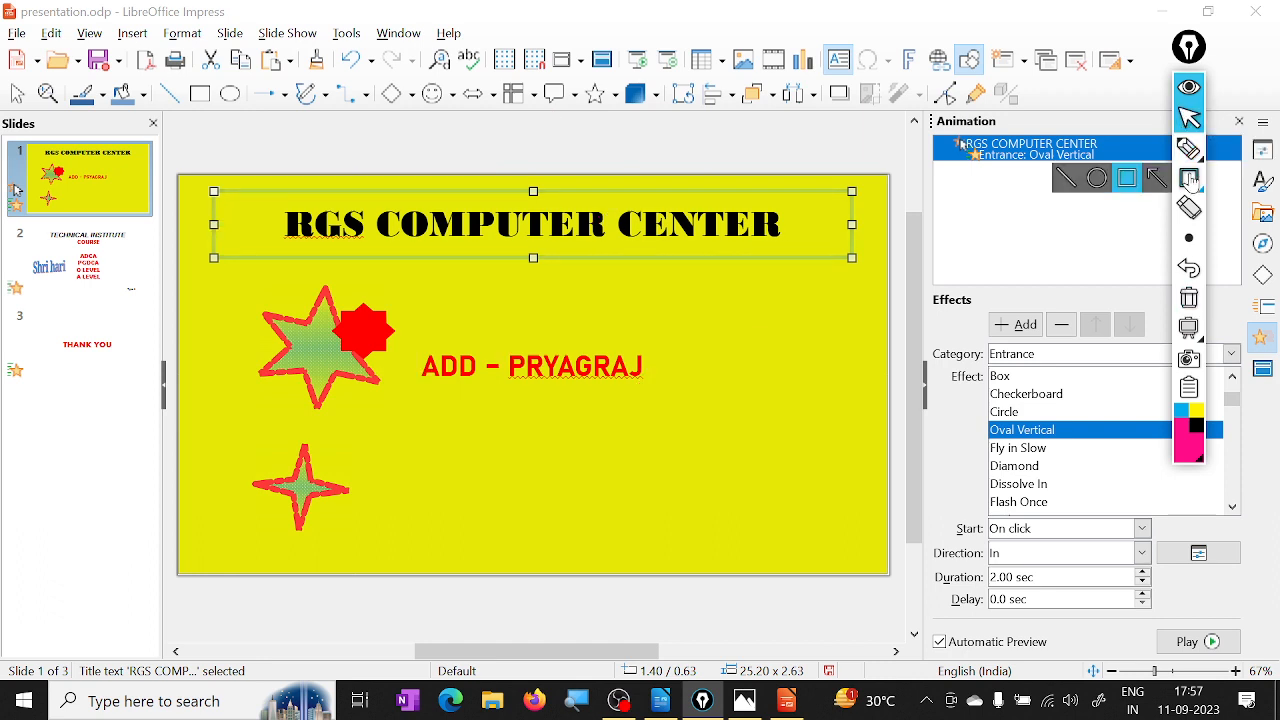
- Set the title's Oval Vertical entrance animation to start after the previous one
left_click(1142, 528)
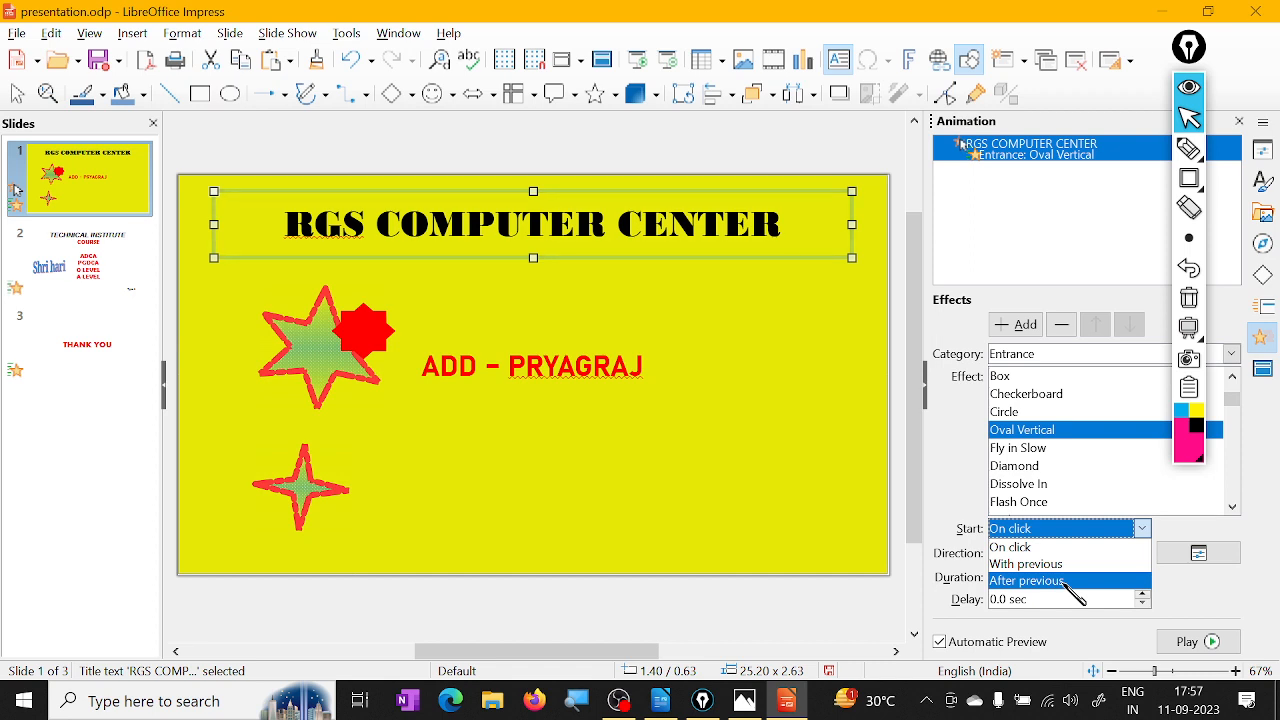
left_click(955, 453)
left_click(1189, 115)
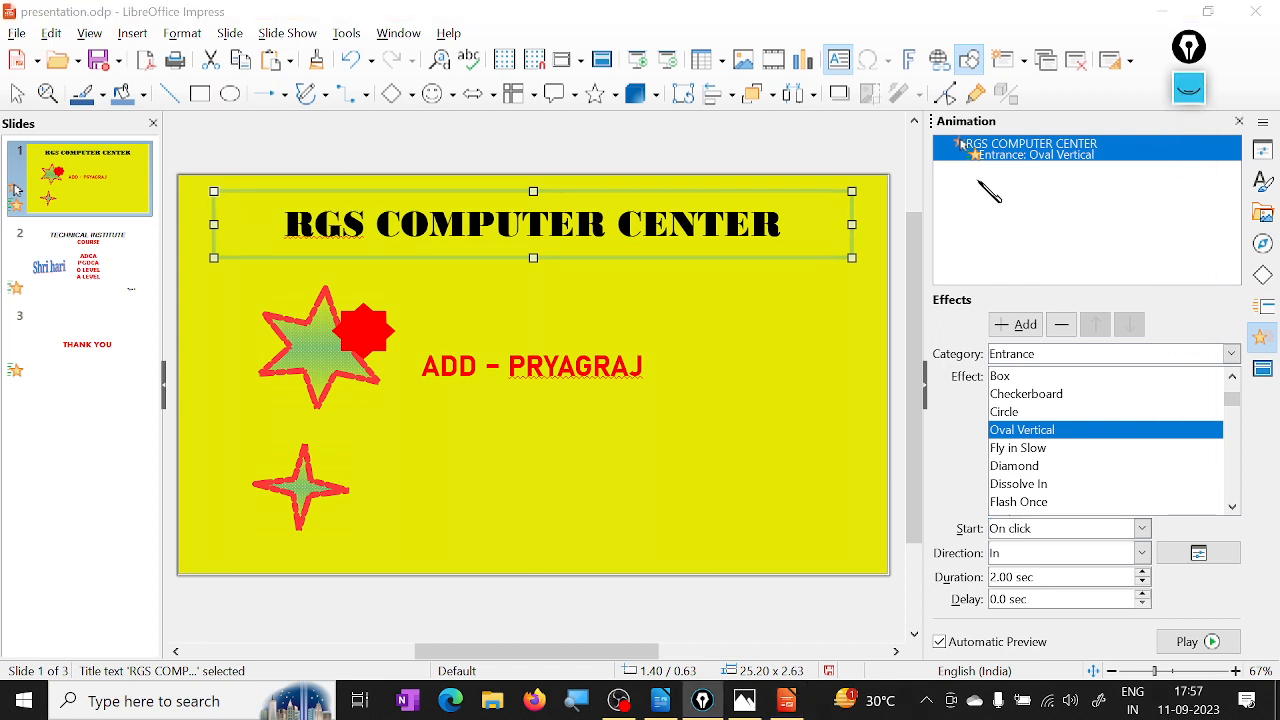
right_click(1010, 150)
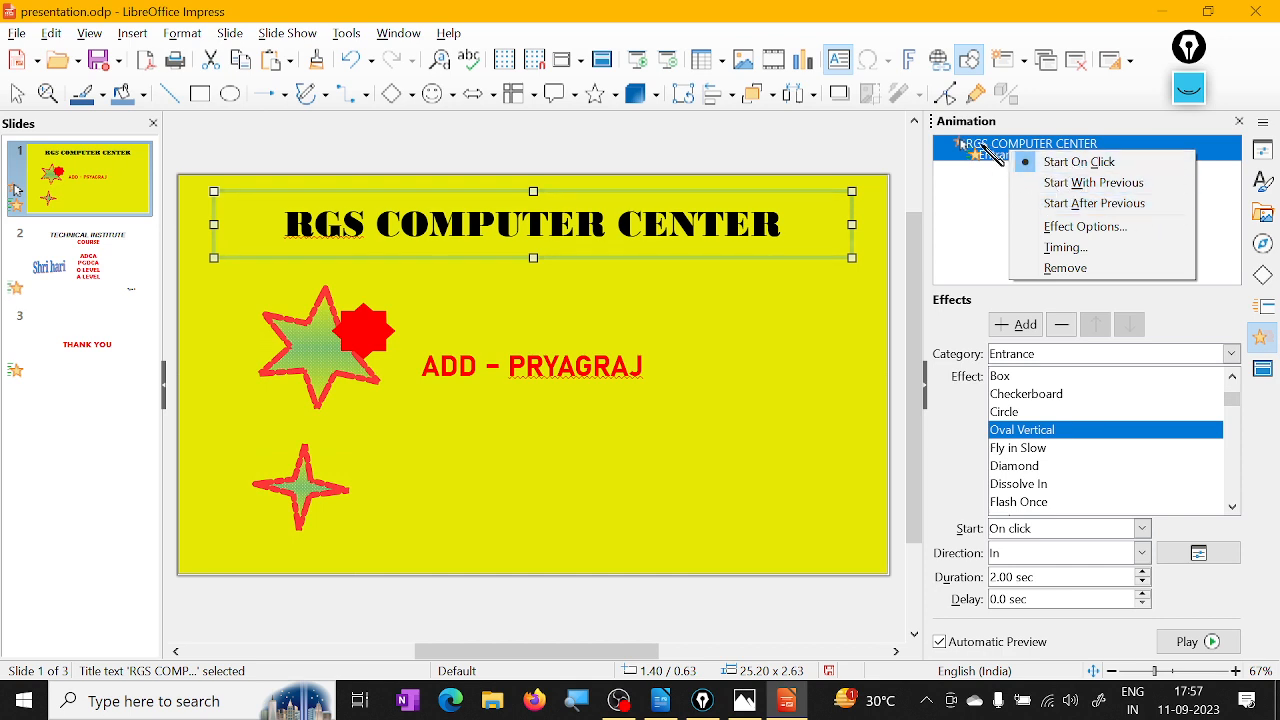
left_click(1097, 217)
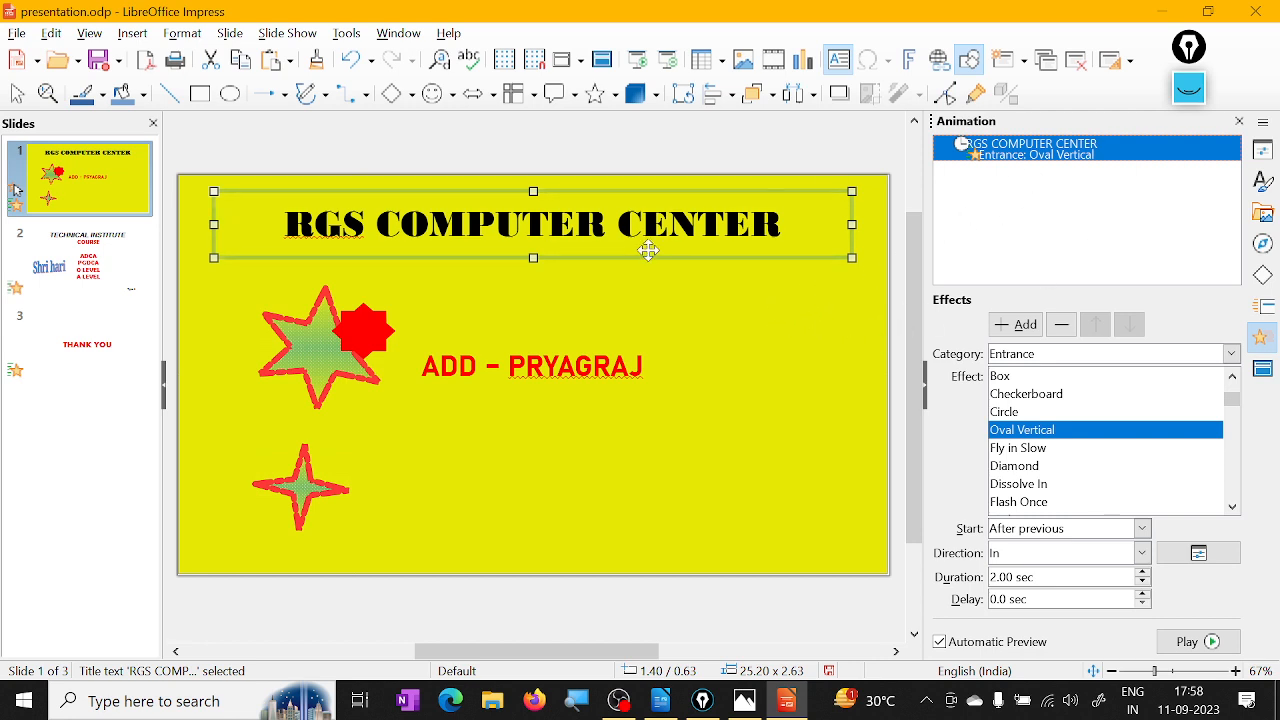
- Enlarge the red address text on slide 1 until it spans most of its text frame's width
left_click(553, 367)
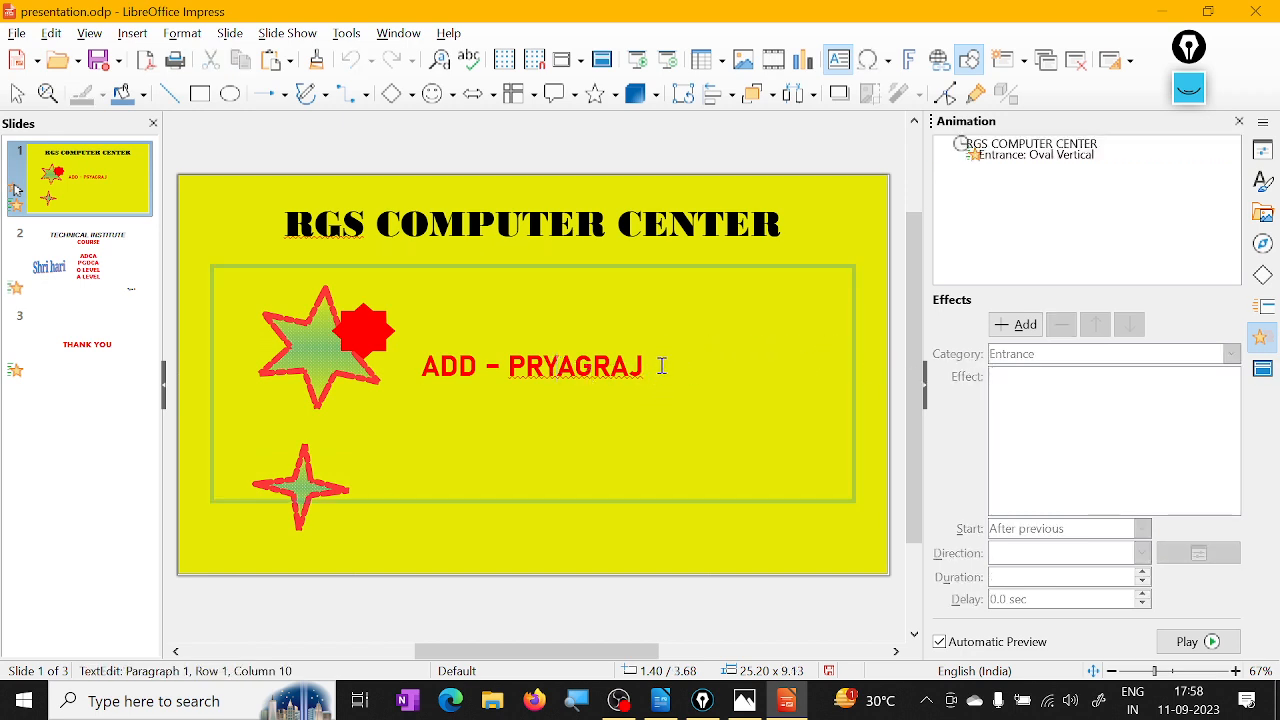
left_click_drag(645, 367, 425, 370)
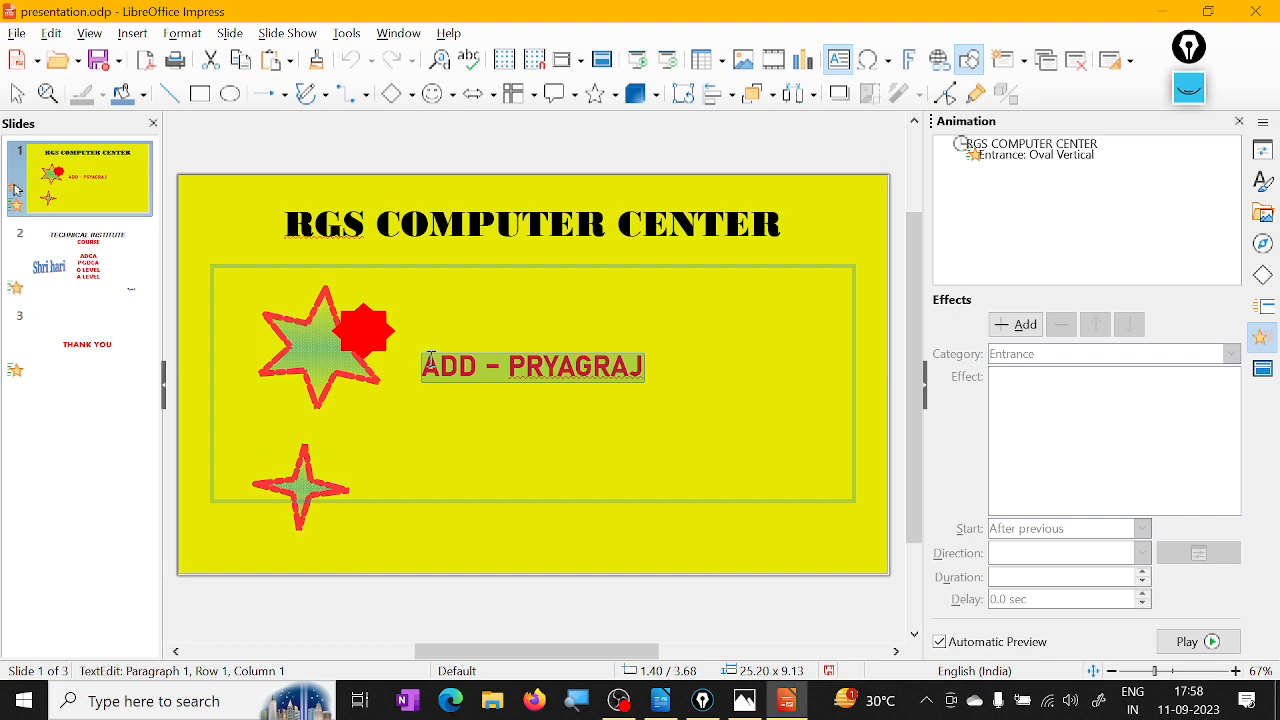
key("ctrl+]")
key("ctrl+]")
key("ctrl+]")
key("ctrl+]")
key("ctrl+]")
key("ctrl+]")
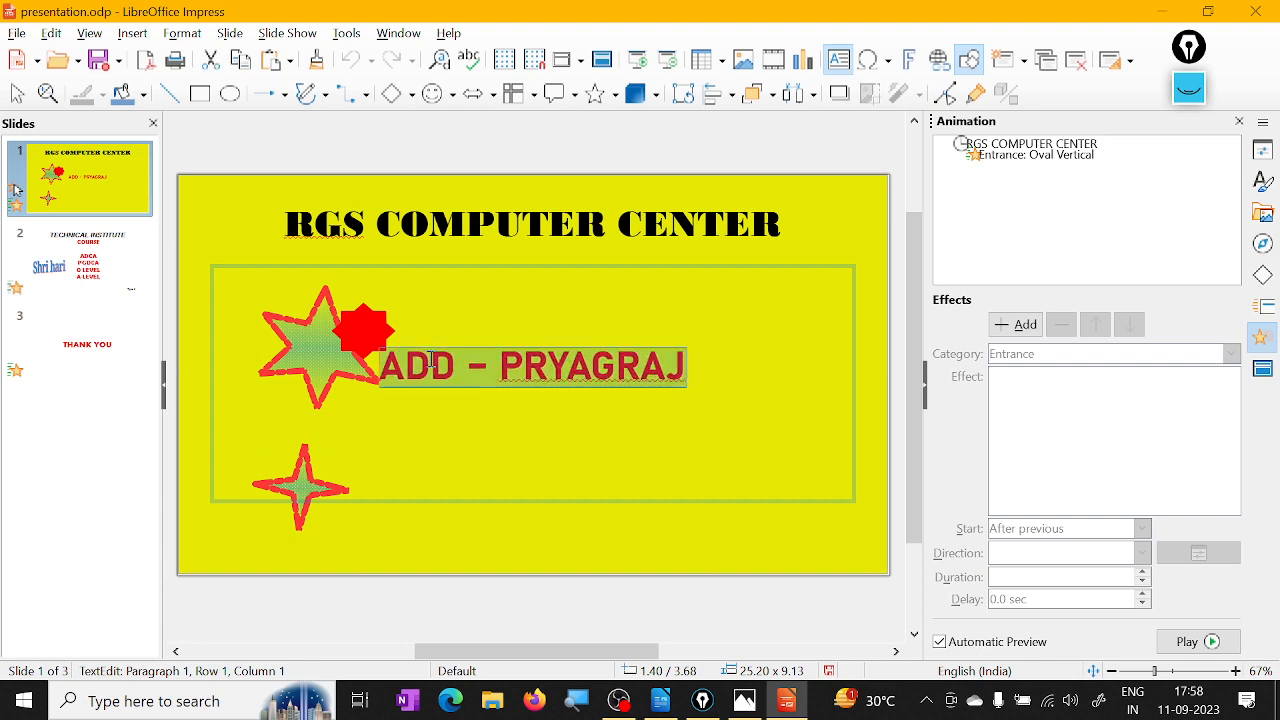
key("ctrl+]")
key("ctrl+]")
key("ctrl+]")
key("ctrl+]")
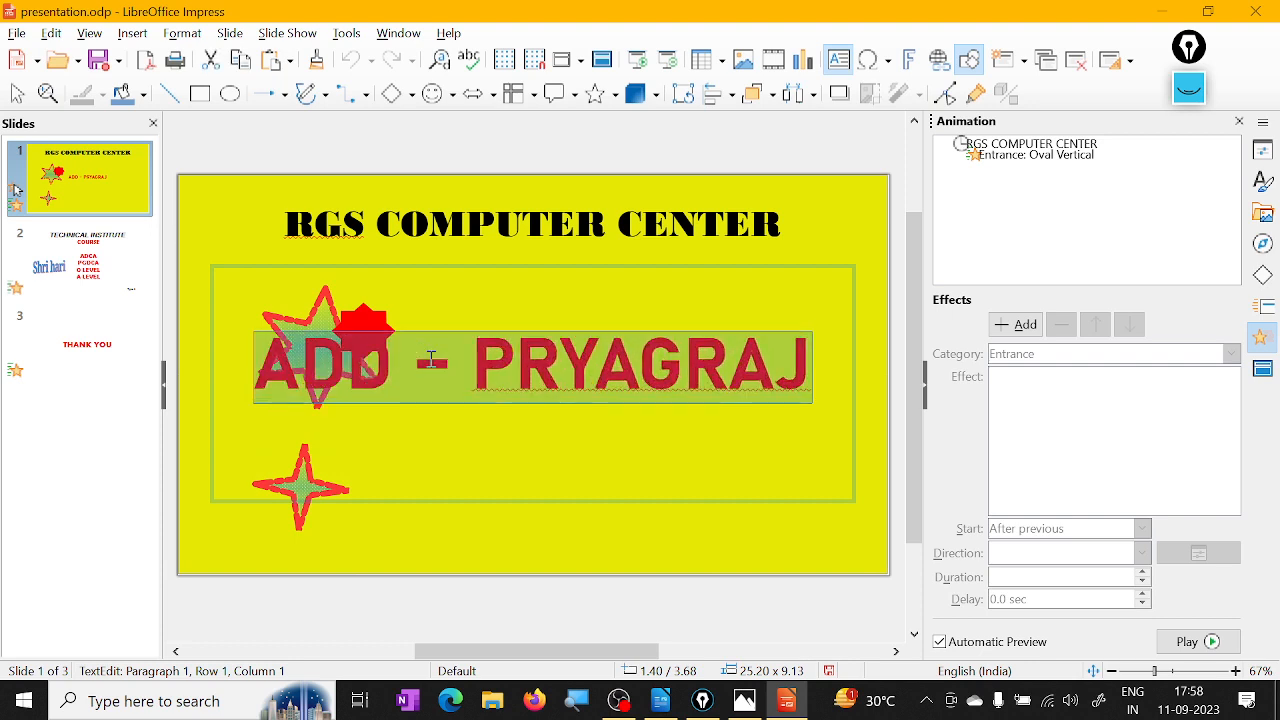
left_click(607, 425)
- Add an entrance animation to the address text and set its effect to Circle
left_click(607, 387)
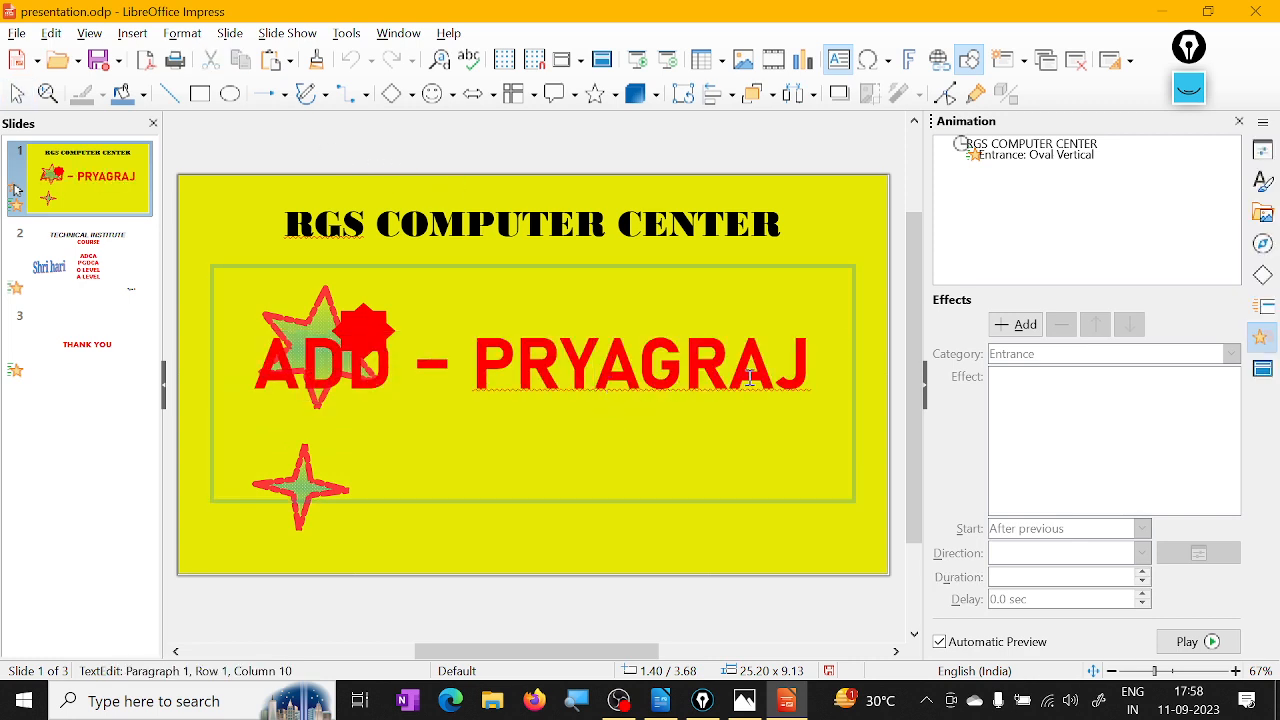
left_click(1018, 326)
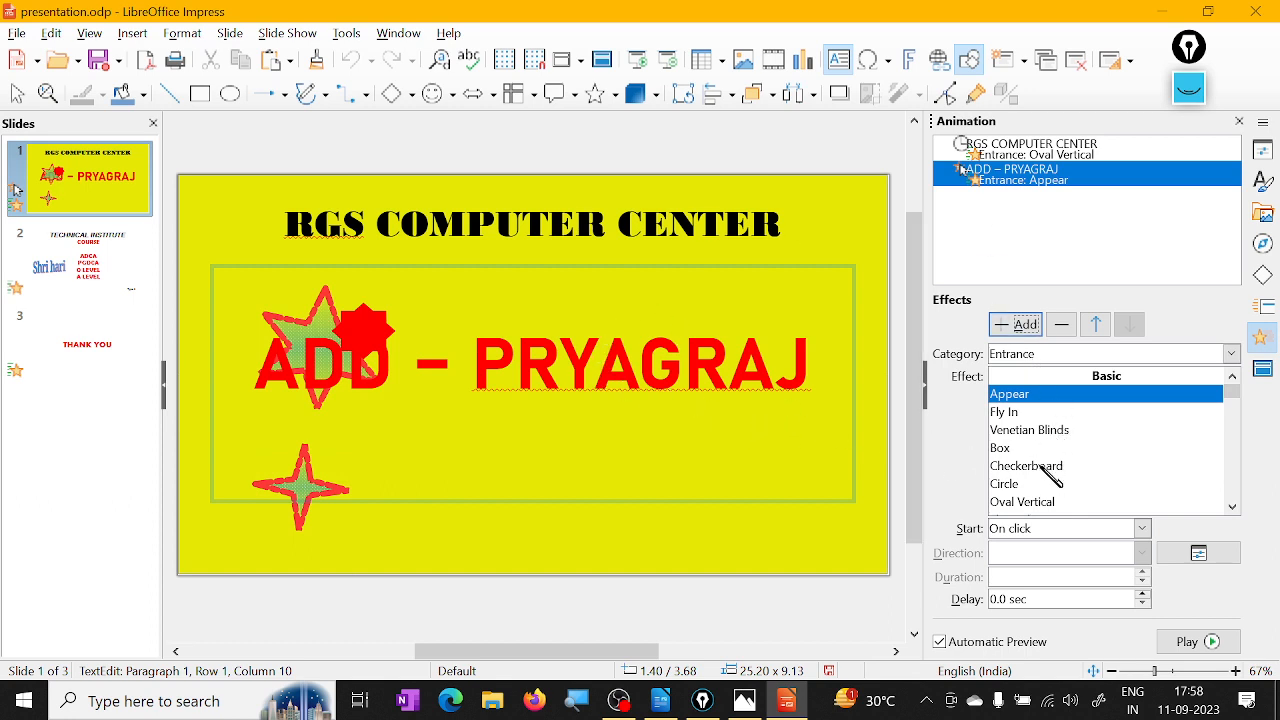
left_click(1022, 484)
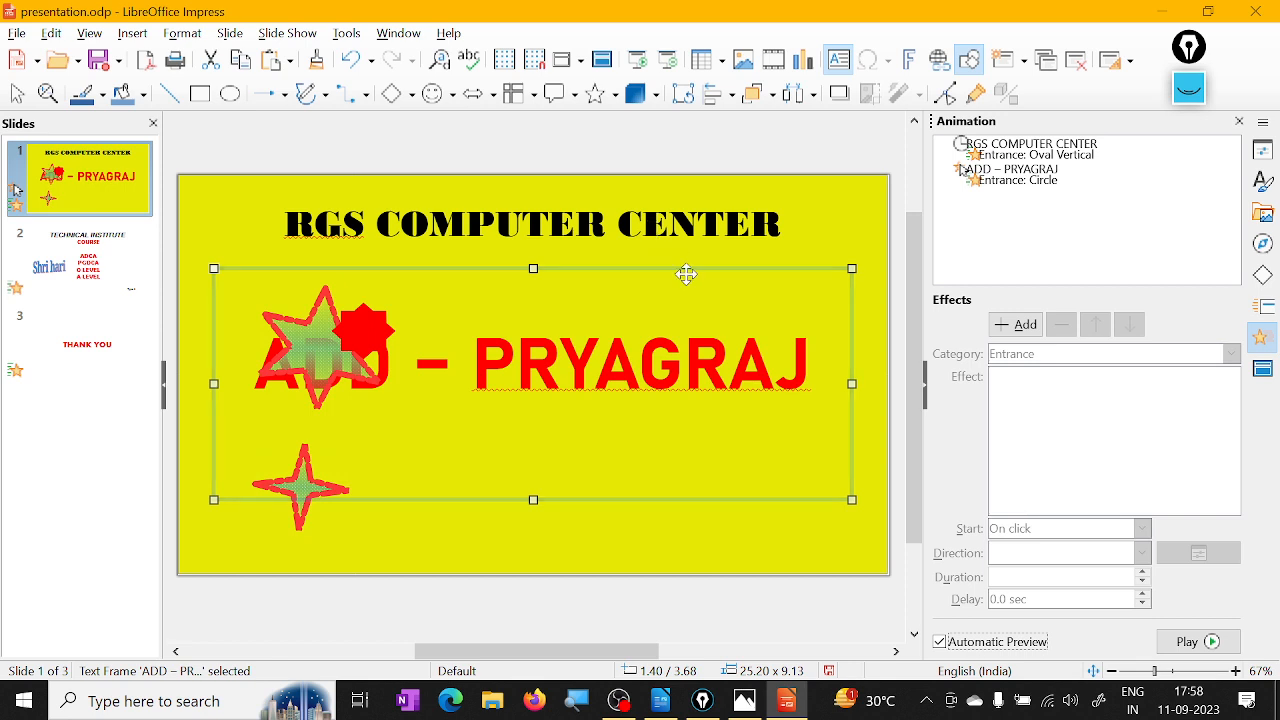
left_click(1018, 180)
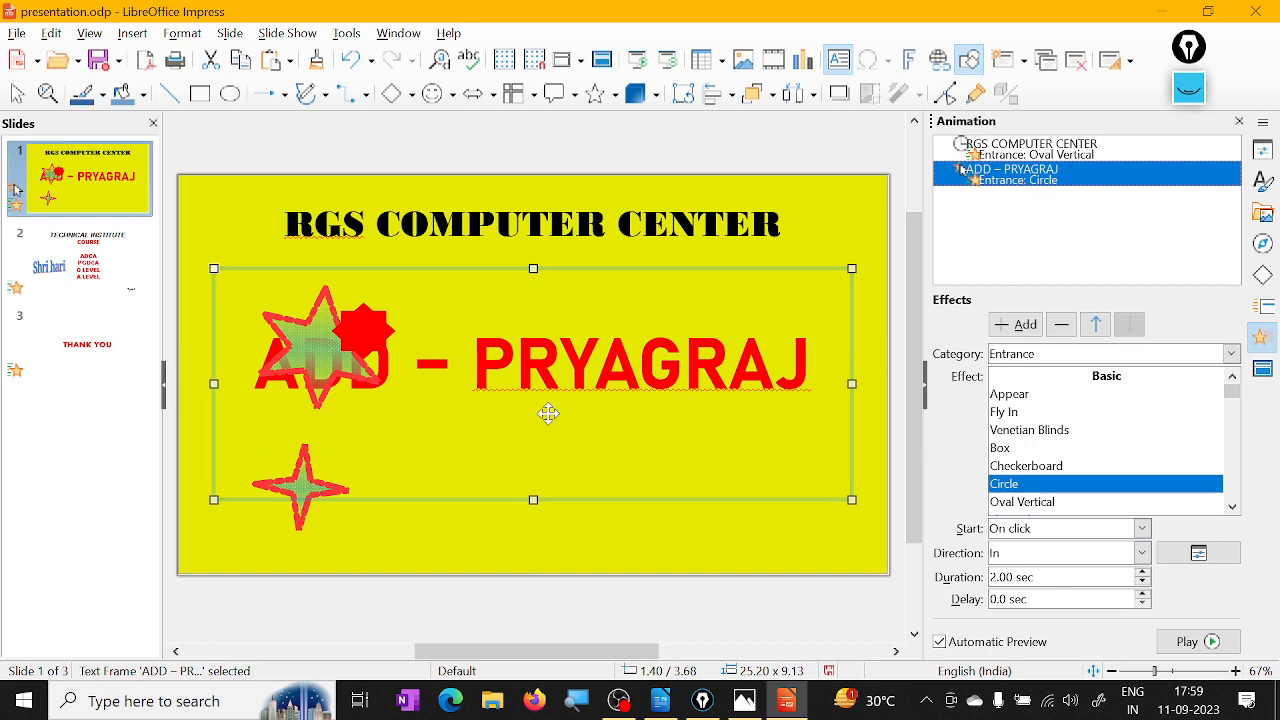
- Move the address text frame down and right, and move the large six-pointed star to the slide's upper-left corner
left_click_drag(336, 284, 391, 364)
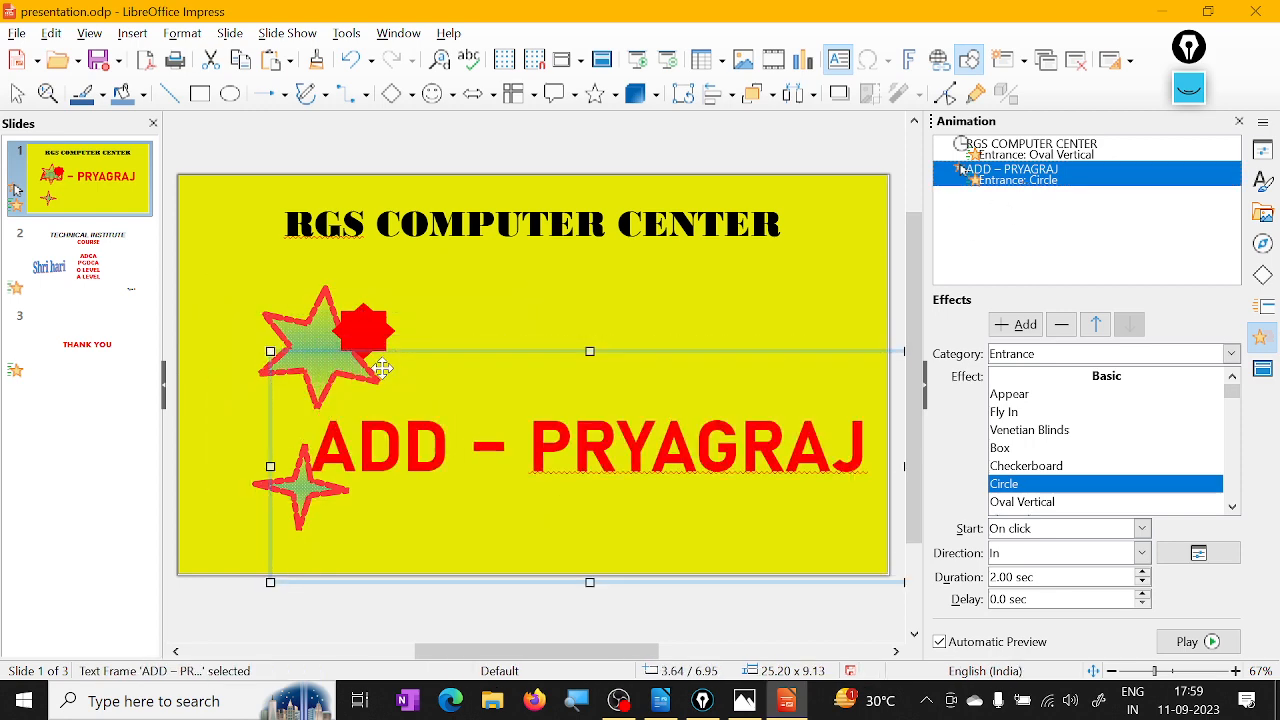
left_click_drag(311, 320, 238, 246)
left_click(405, 422)
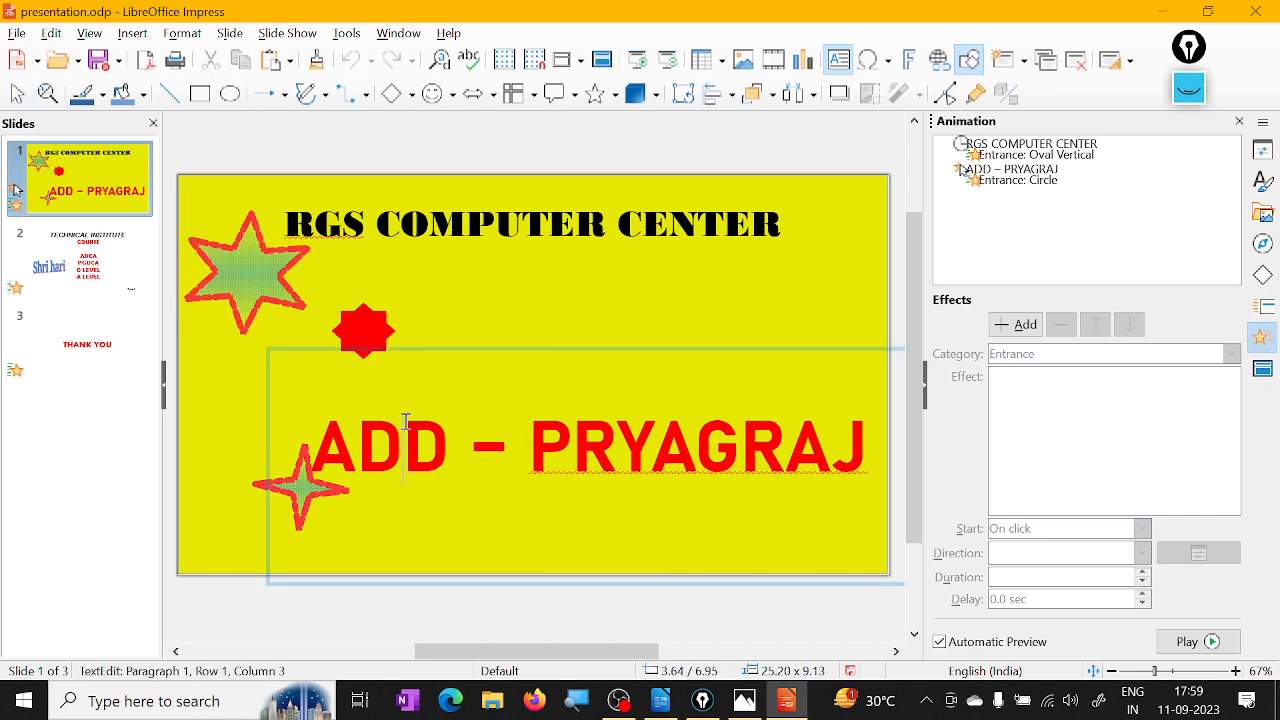
- Resize the four-pointed star against the slide's left edge, and shift the address text frame back to about 1.21 / 5.55
left_click(252, 484)
left_click_drag(254, 484, 188, 479)
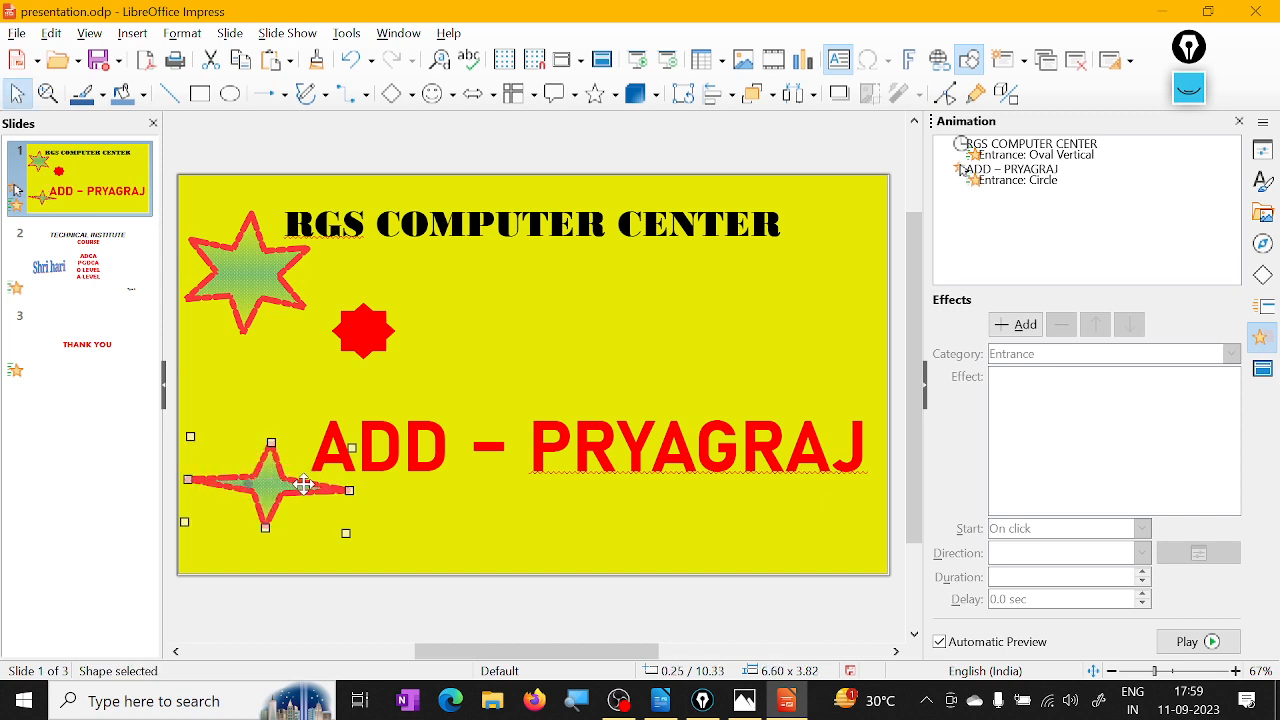
left_click_drag(350, 490, 262, 484)
left_click(380, 437)
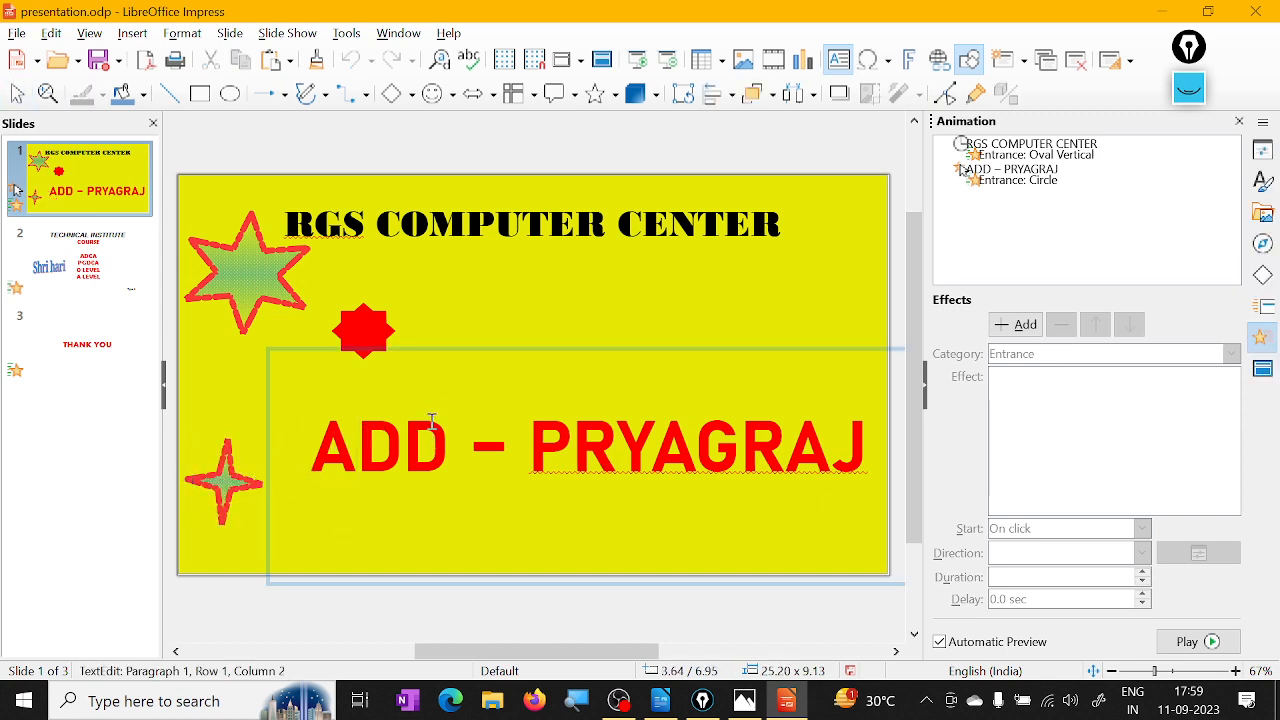
left_click_drag(451, 360, 390, 325)
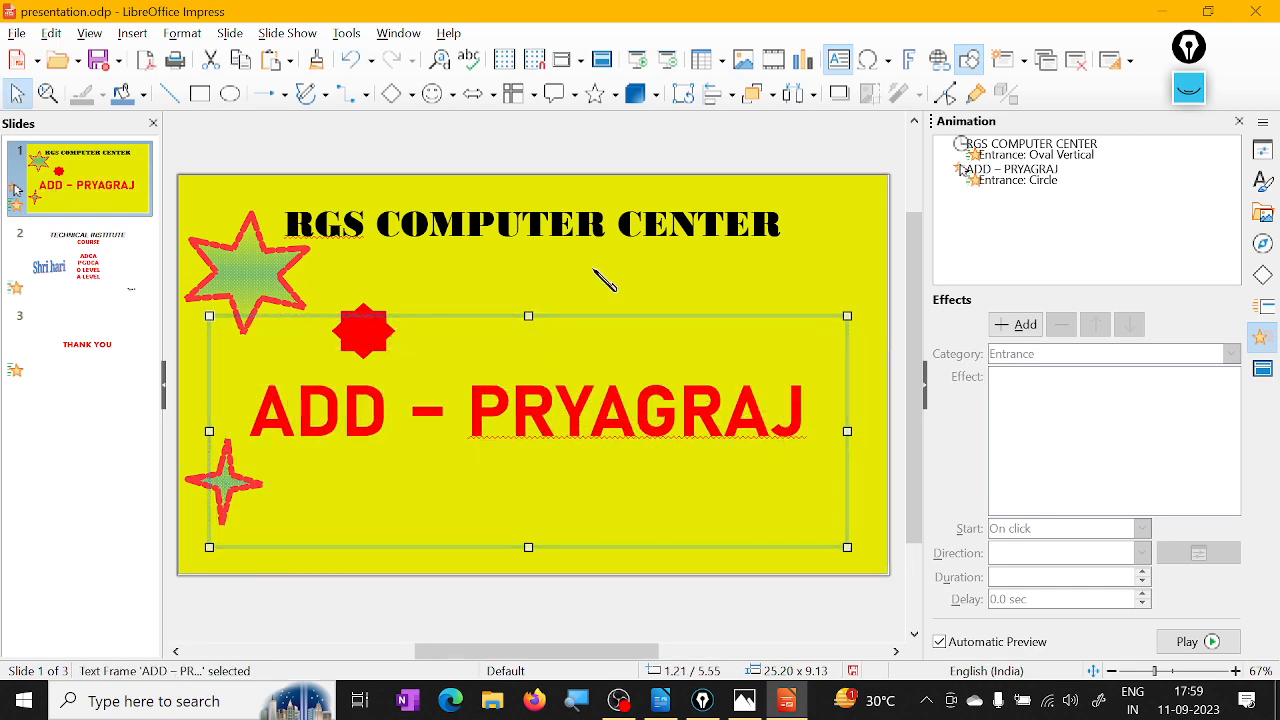
left_click(865, 280)
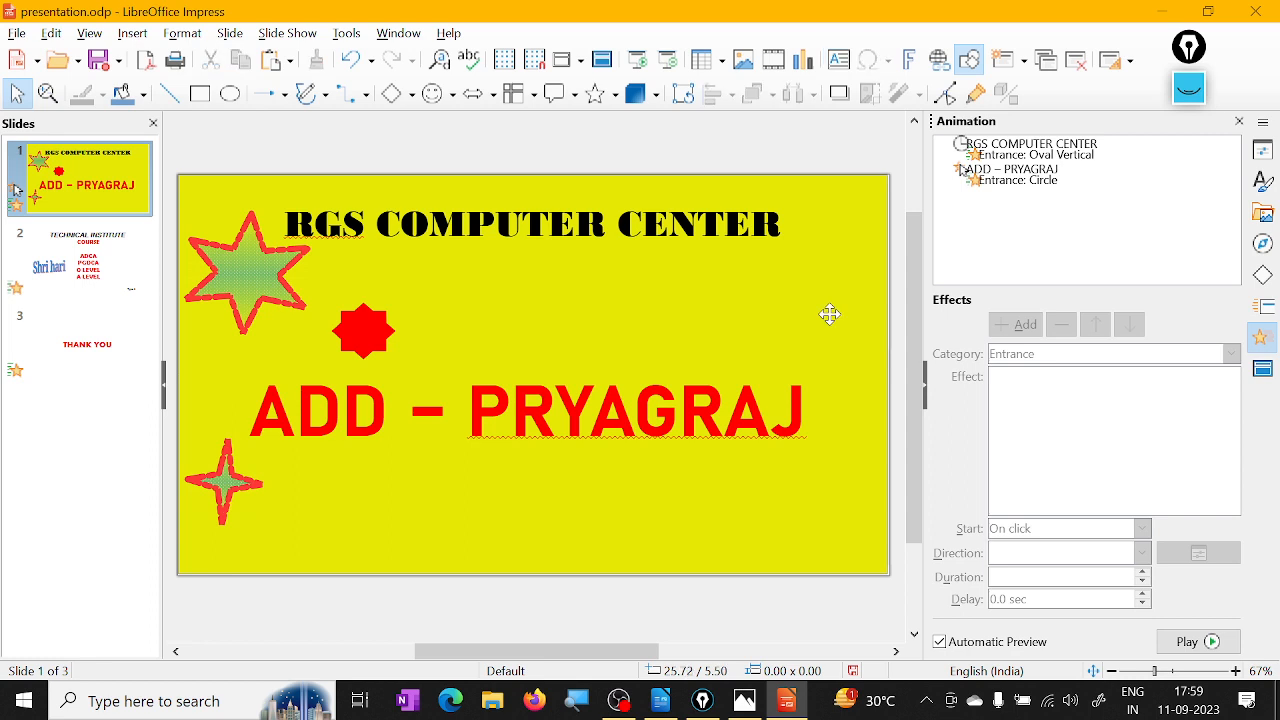
- Set the address text's entrance animation to start after the previous one
left_click(833, 413)
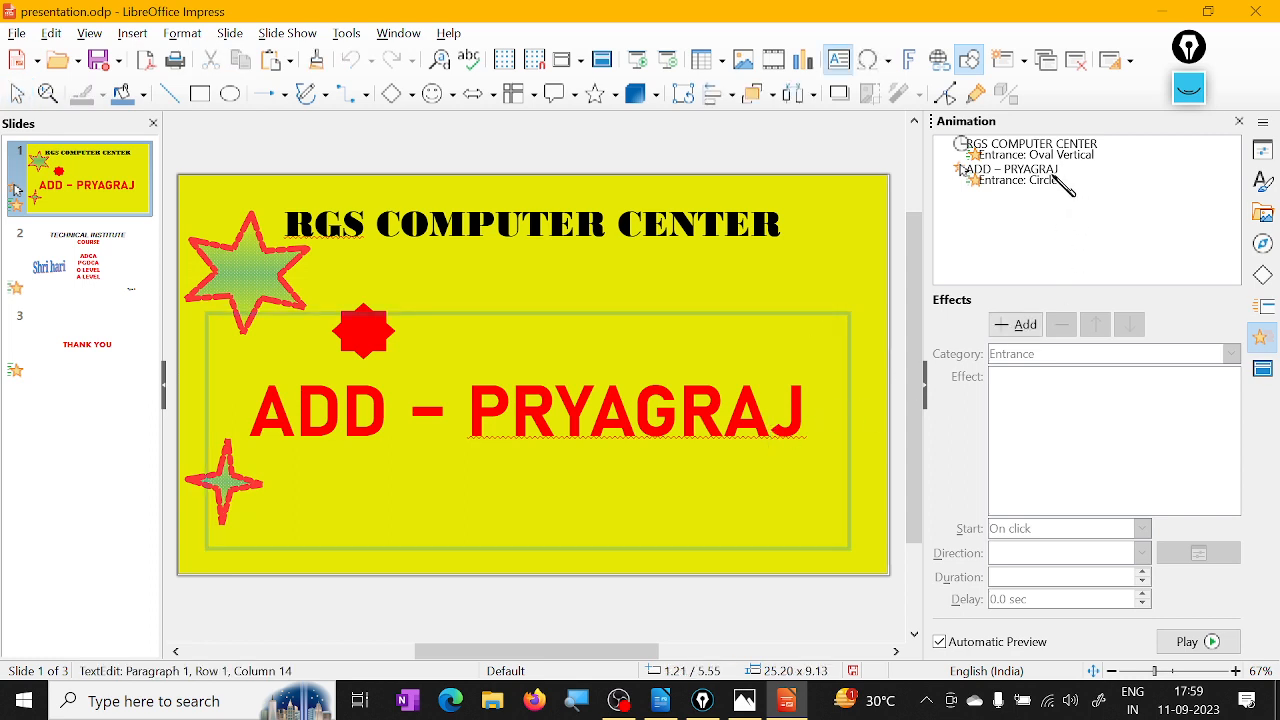
right_click(1009, 181)
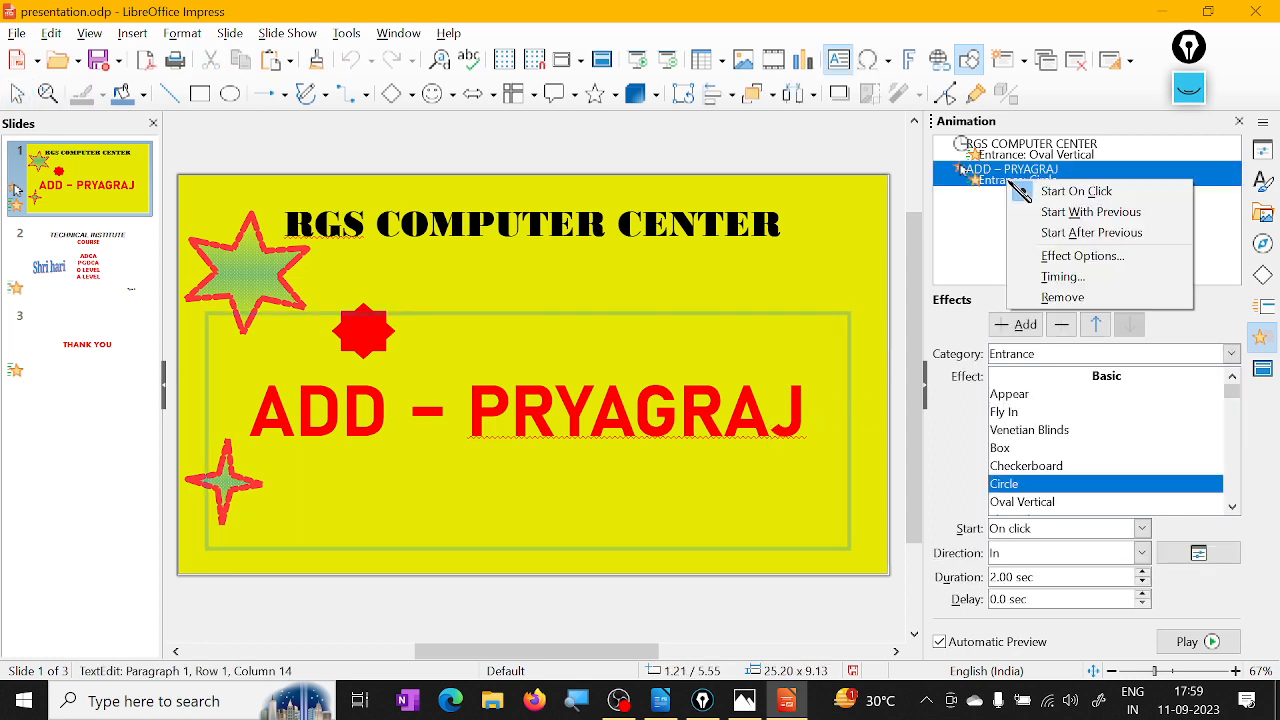
left_click(1113, 243)
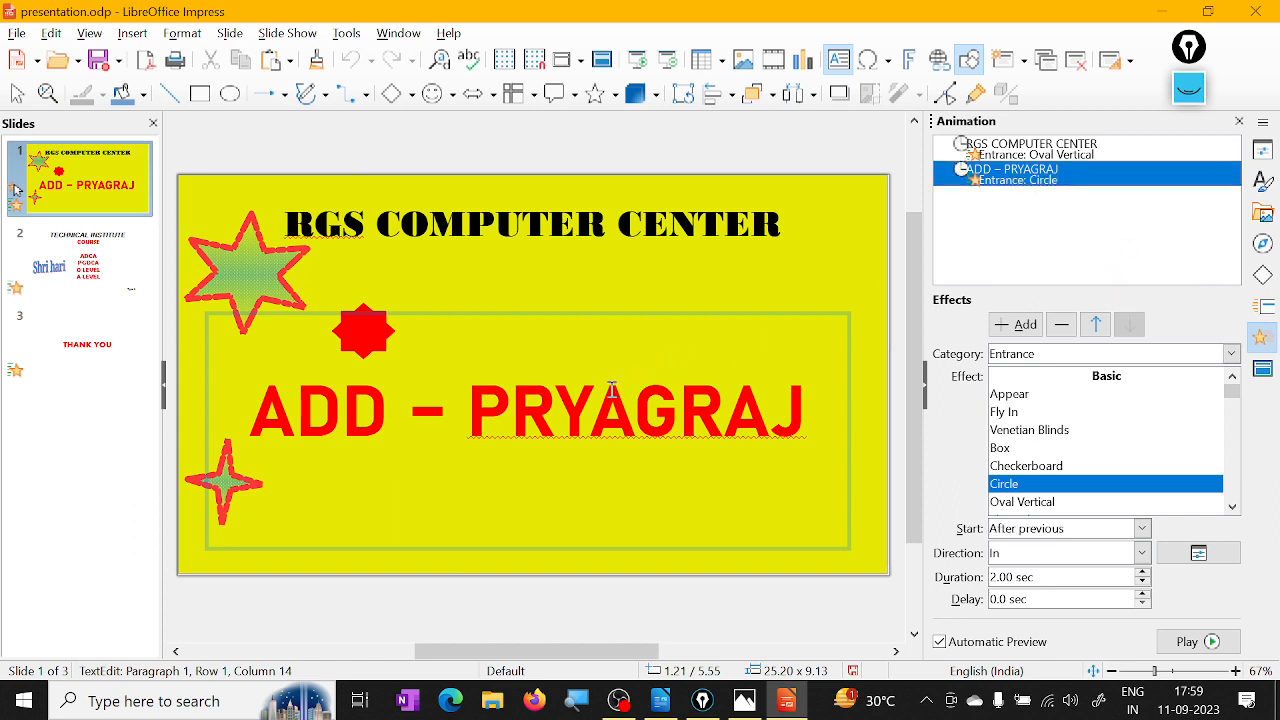
- Change the address text's entrance effect to Wedge
left_click(706, 416)
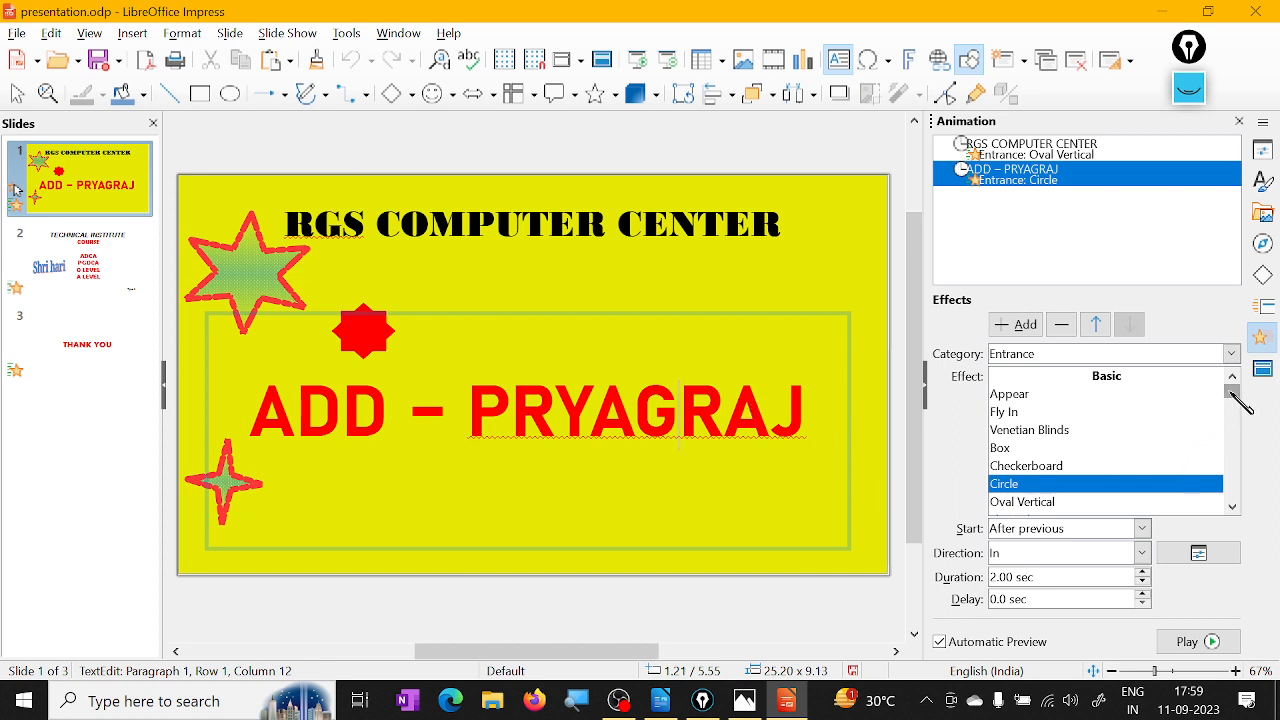
left_click_drag(1233, 392, 1234, 420)
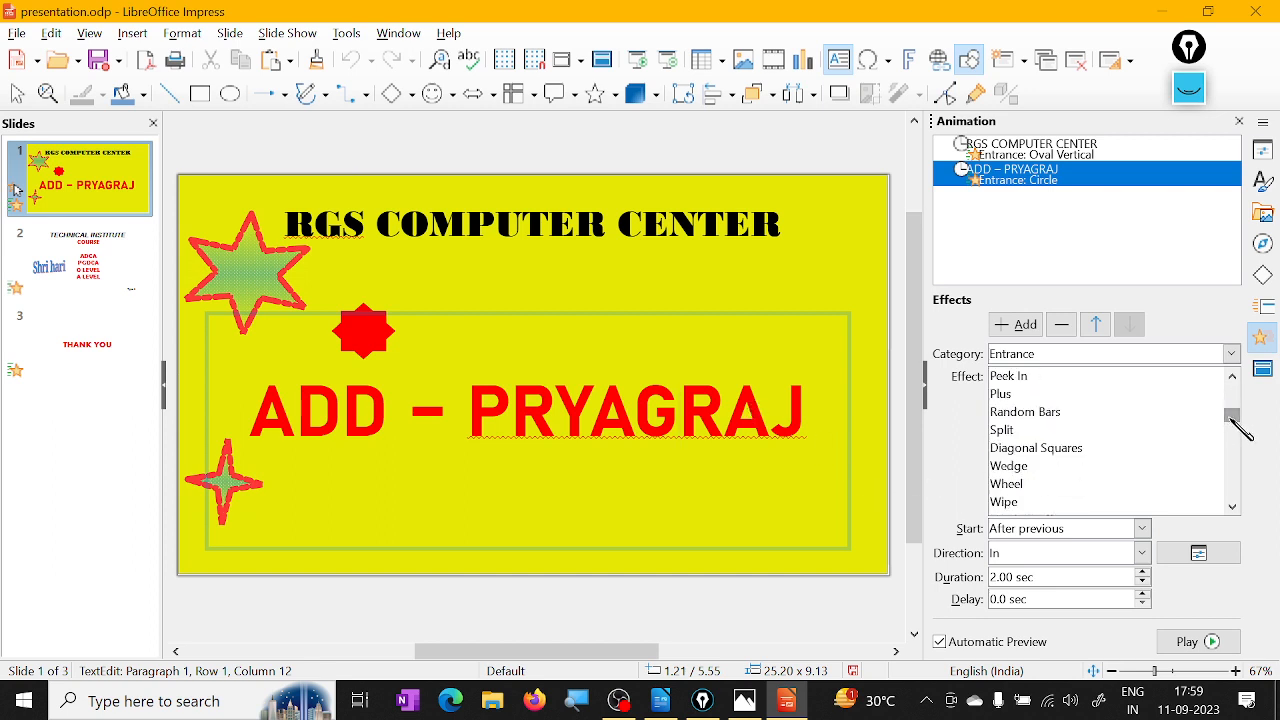
left_click(1030, 468)
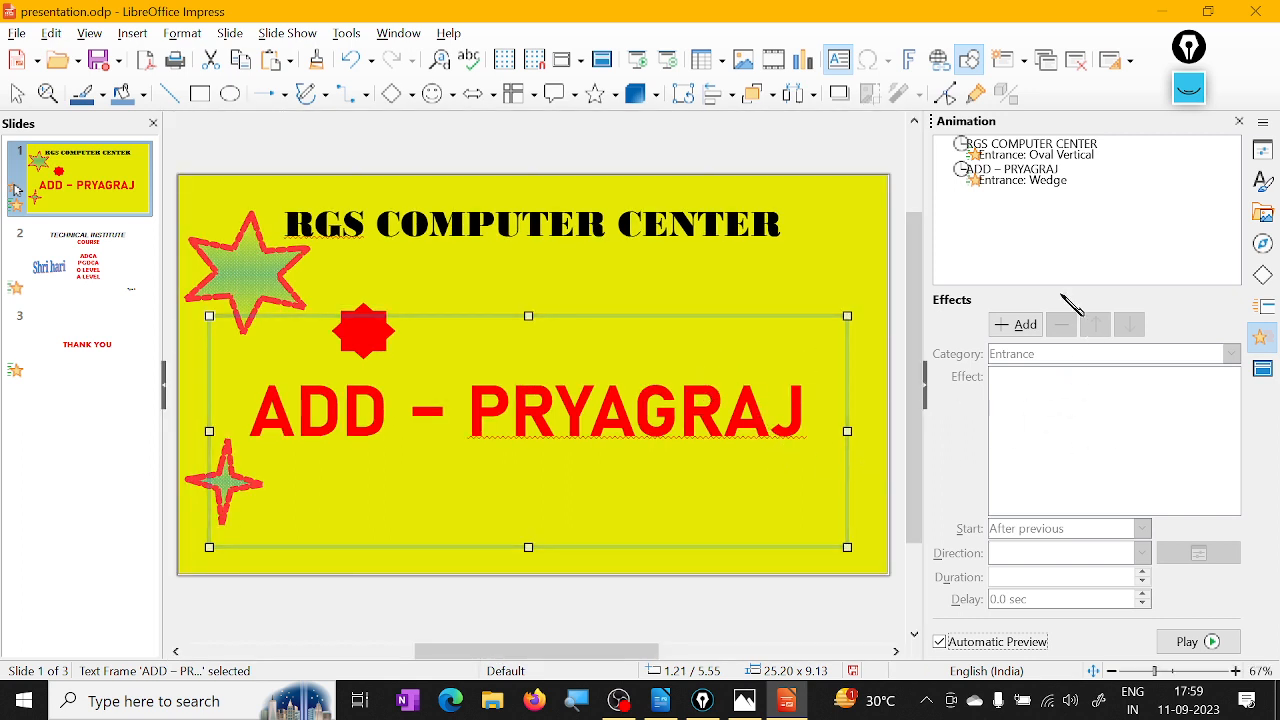
left_click(1010, 178)
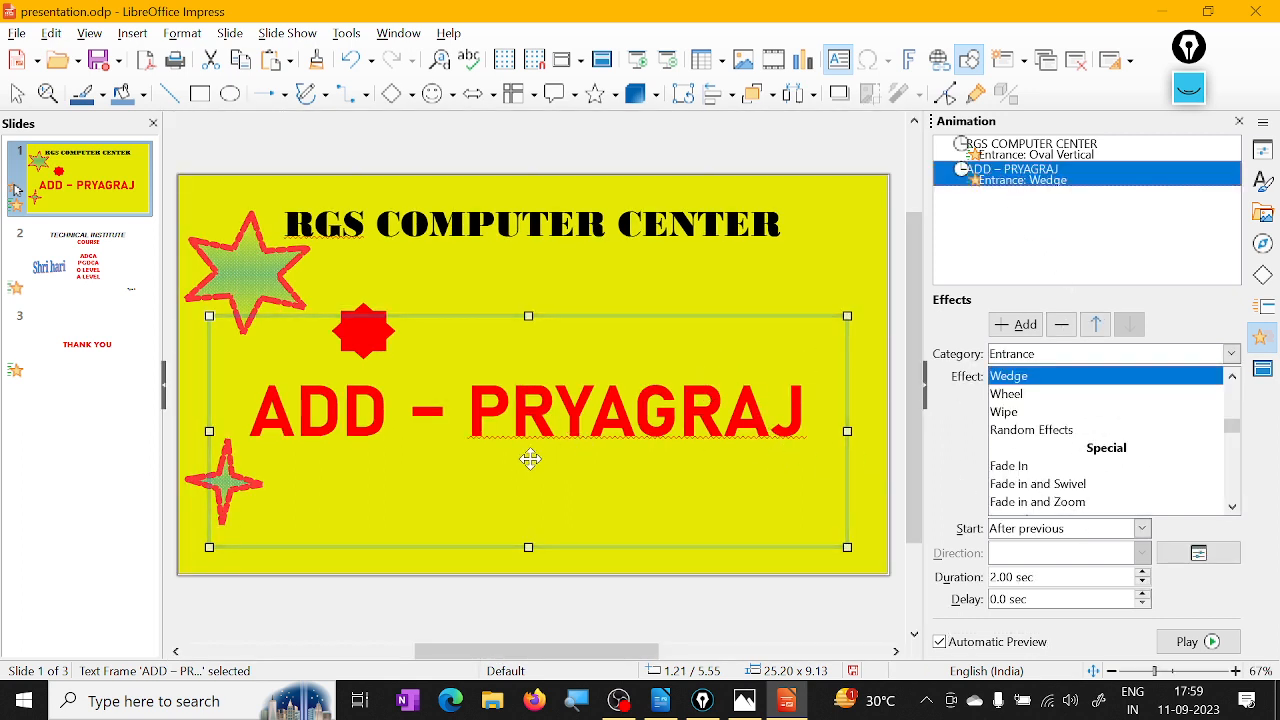
- Add an entrance animation to the large six-pointed star, preview Split, and set the effect to Wedge
left_click(266, 284)
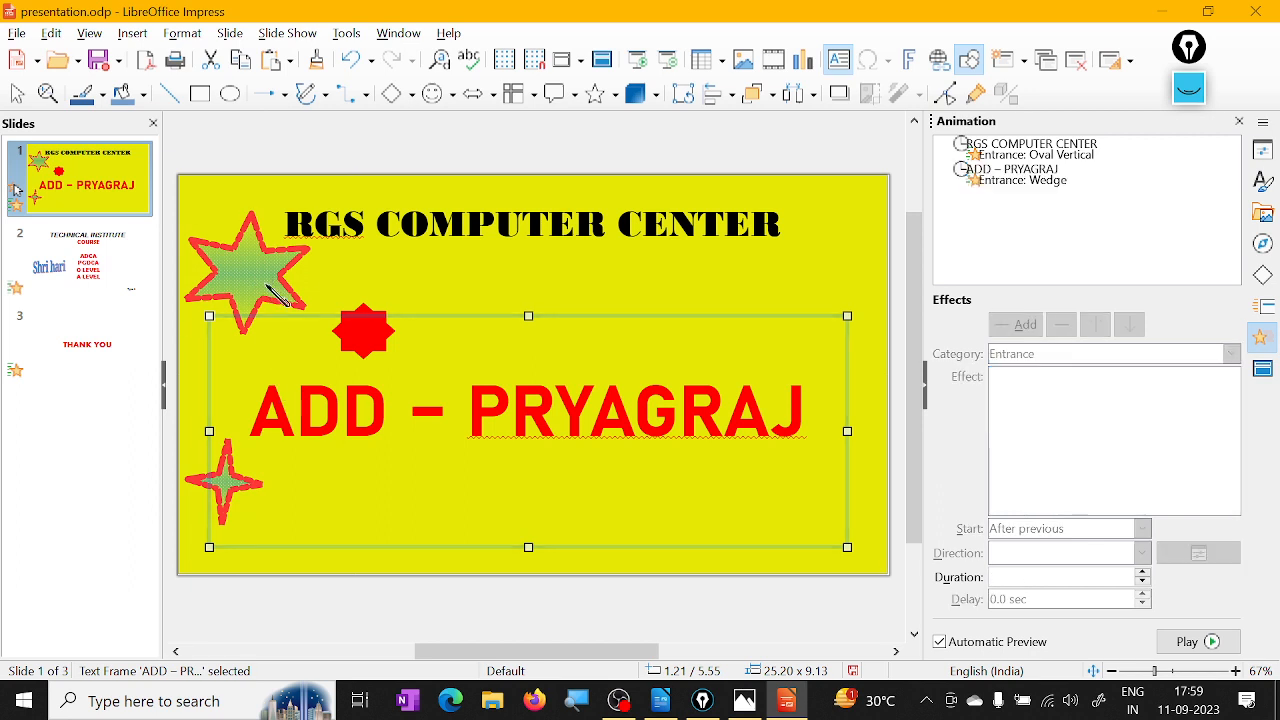
left_click(1020, 325)
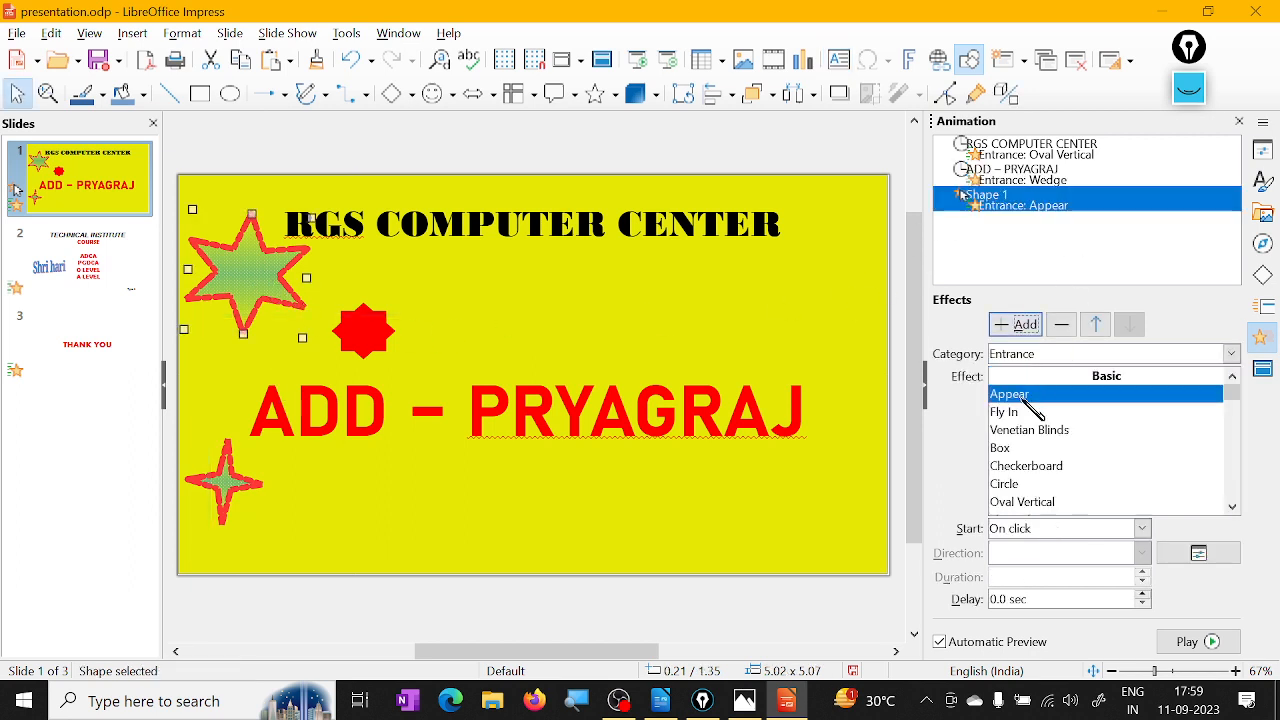
left_click_drag(1232, 395, 1232, 420)
left_click(1040, 430)
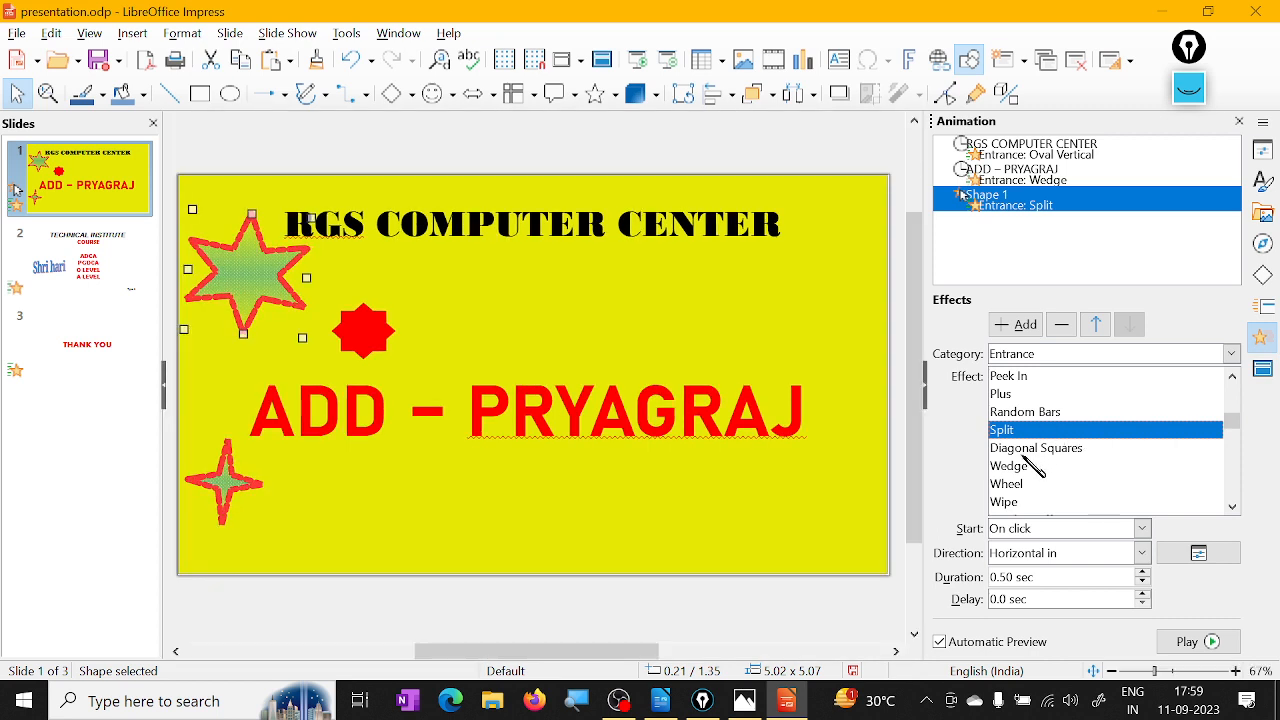
left_click(1036, 468)
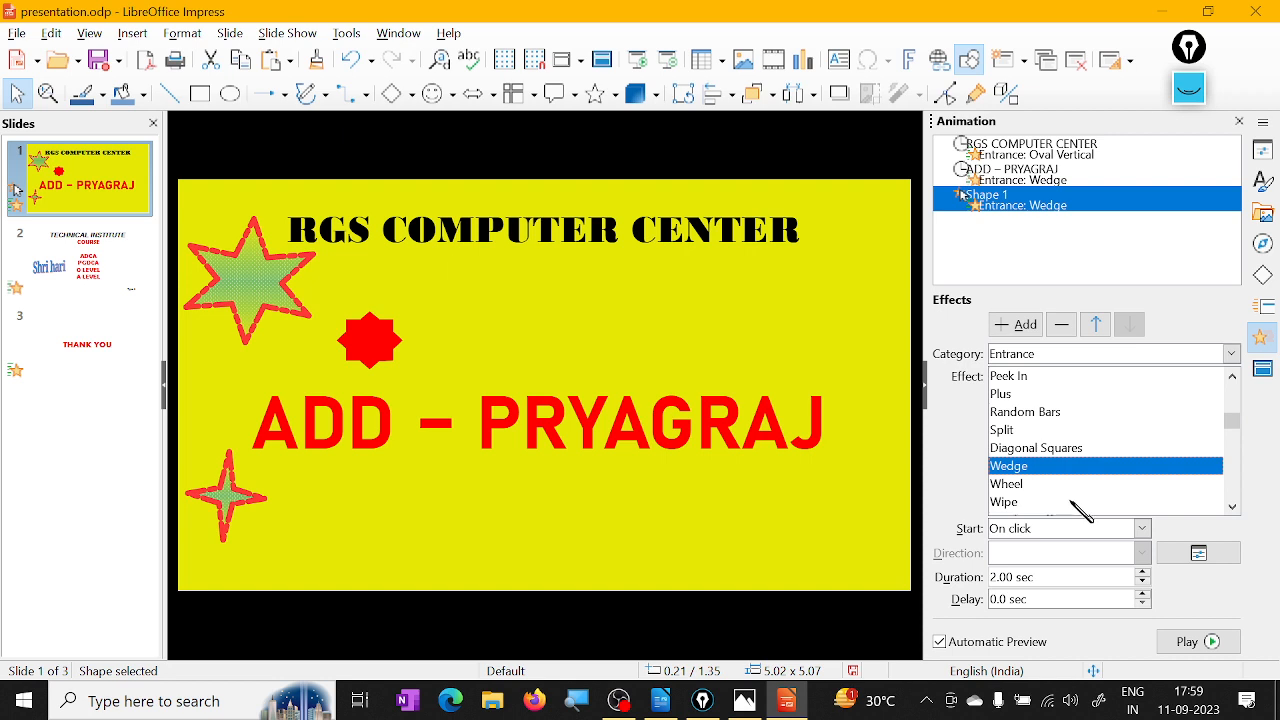
- Set the six-pointed star's Wedge animation to start after the previous one
right_click(1003, 205)
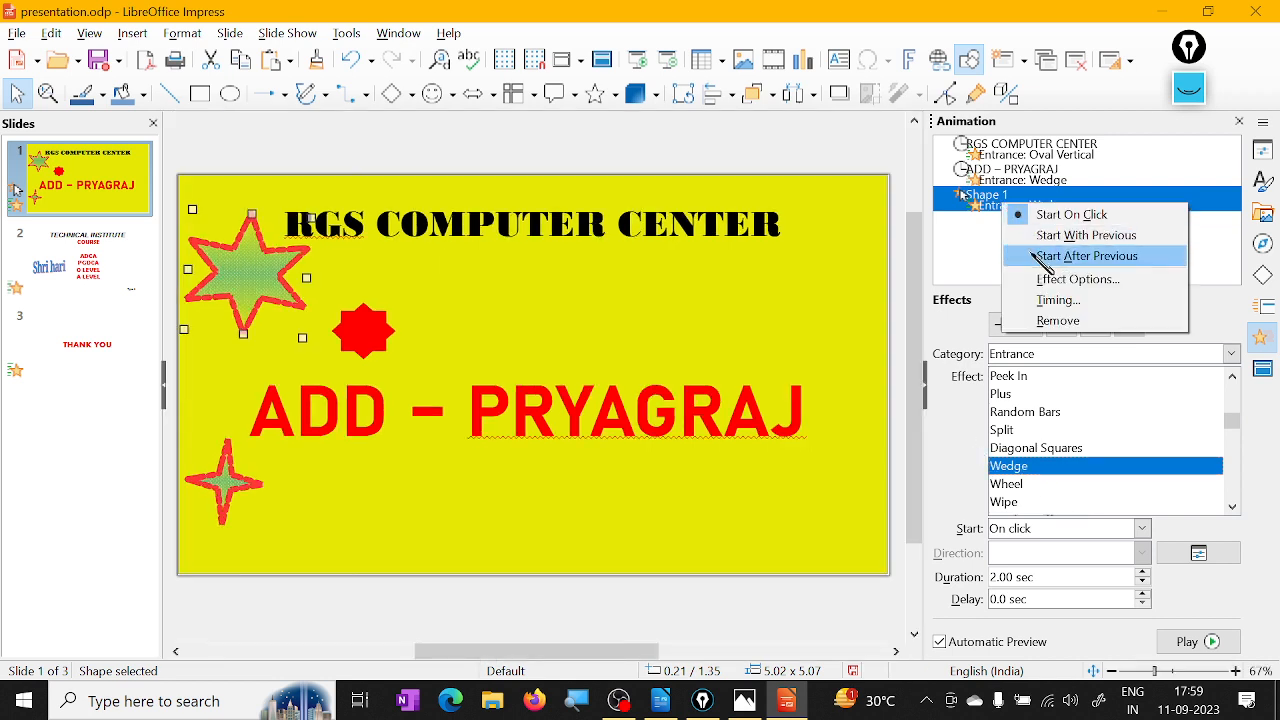
left_click(1062, 258)
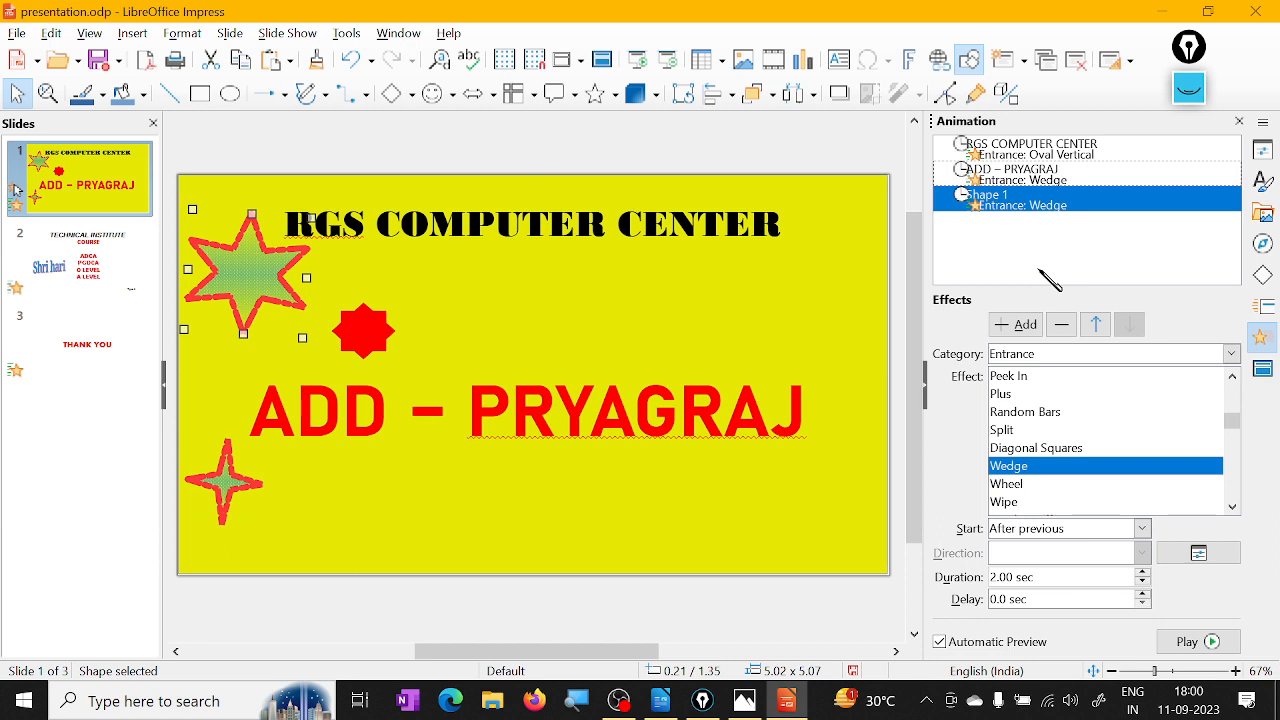
right_click(1001, 197)
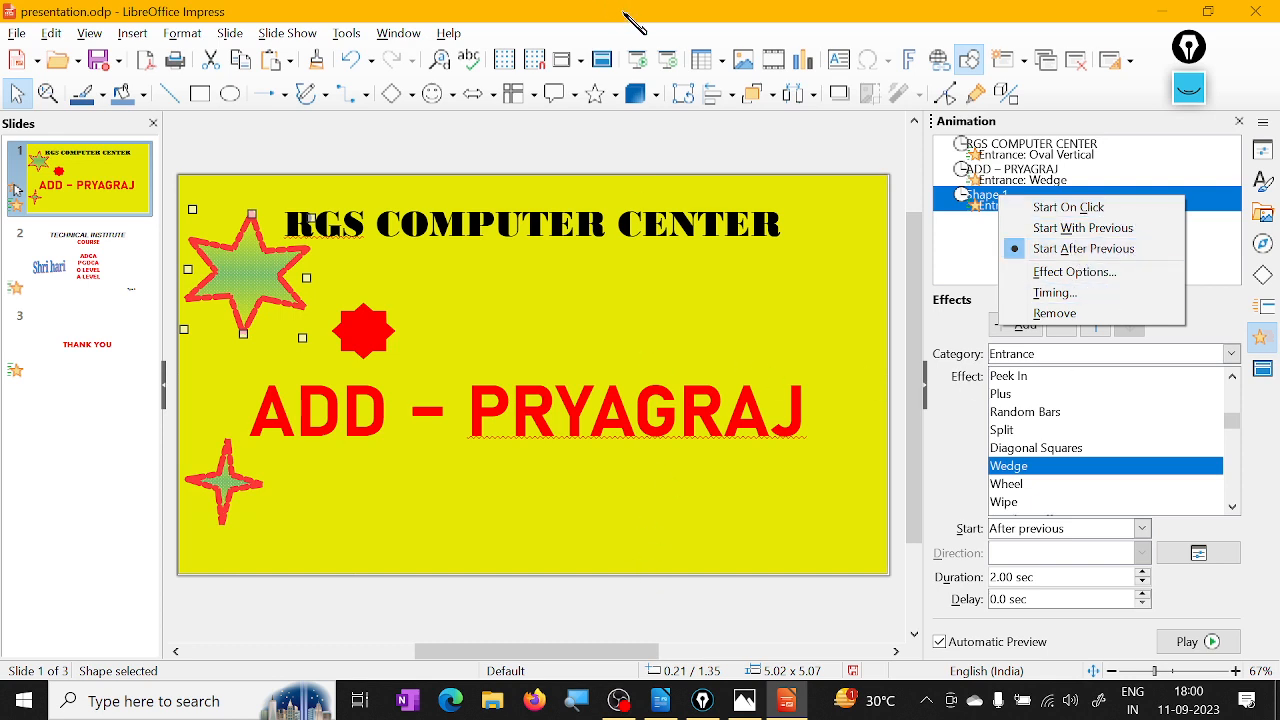
left_click(624, 14)
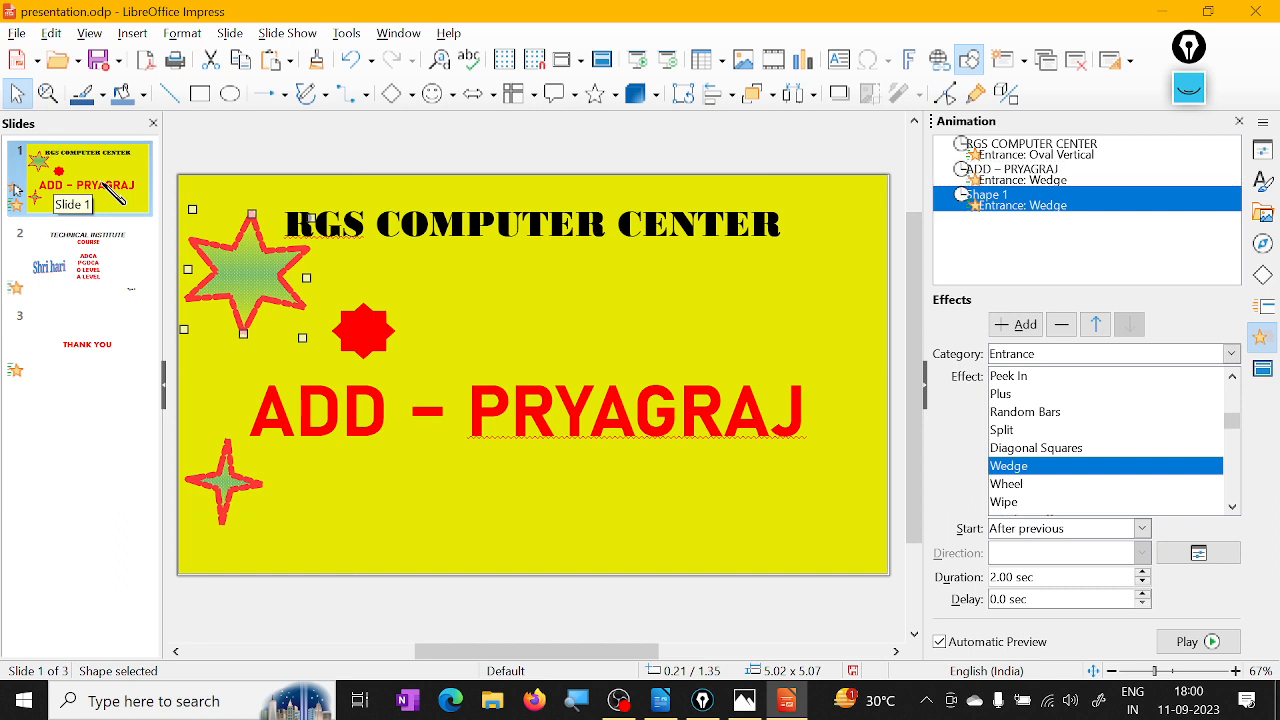
- Add an entrance animation to slide 2's TECHNICAL INSTITUTE title and set its effect to Plus
left_click(100, 265)
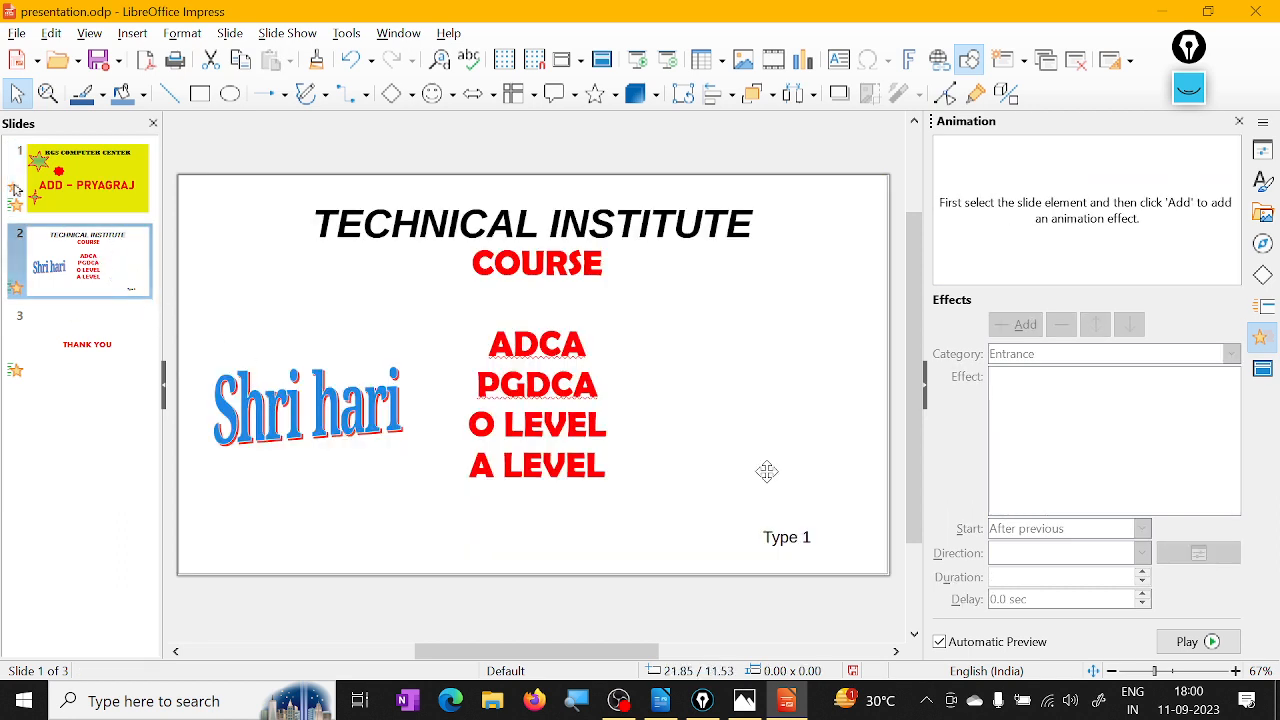
left_click(650, 225)
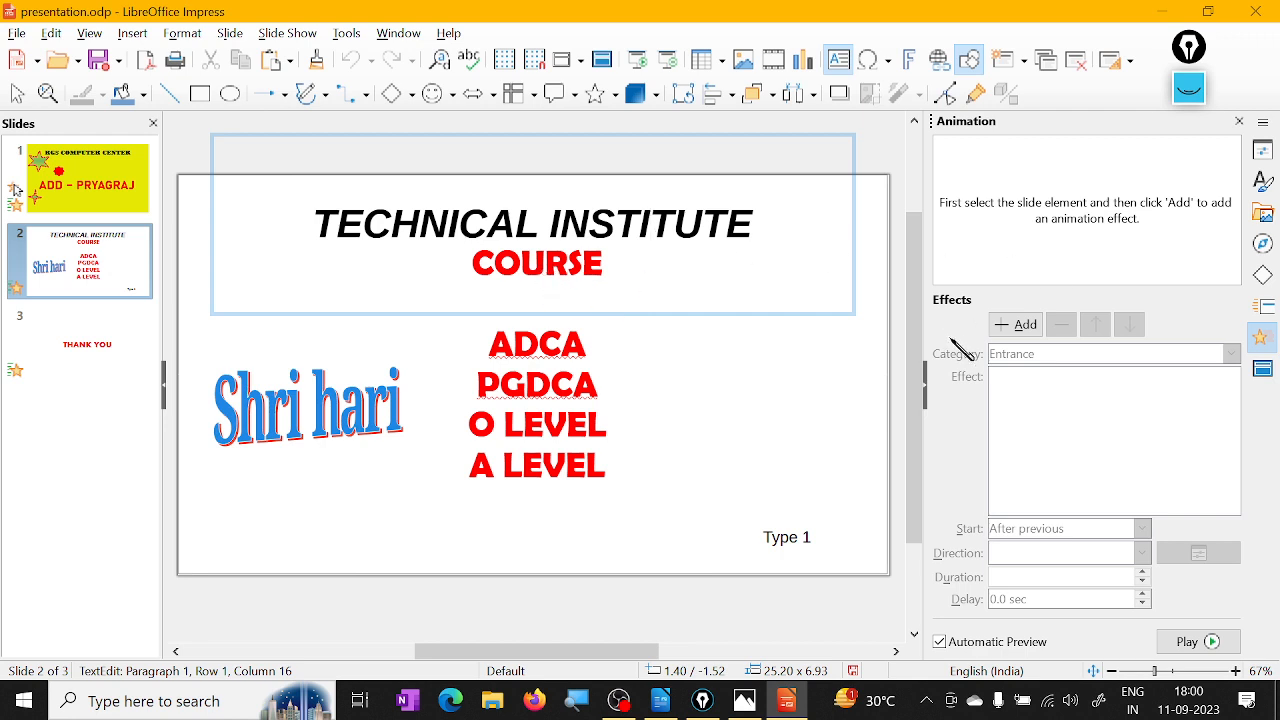
left_click(1020, 325)
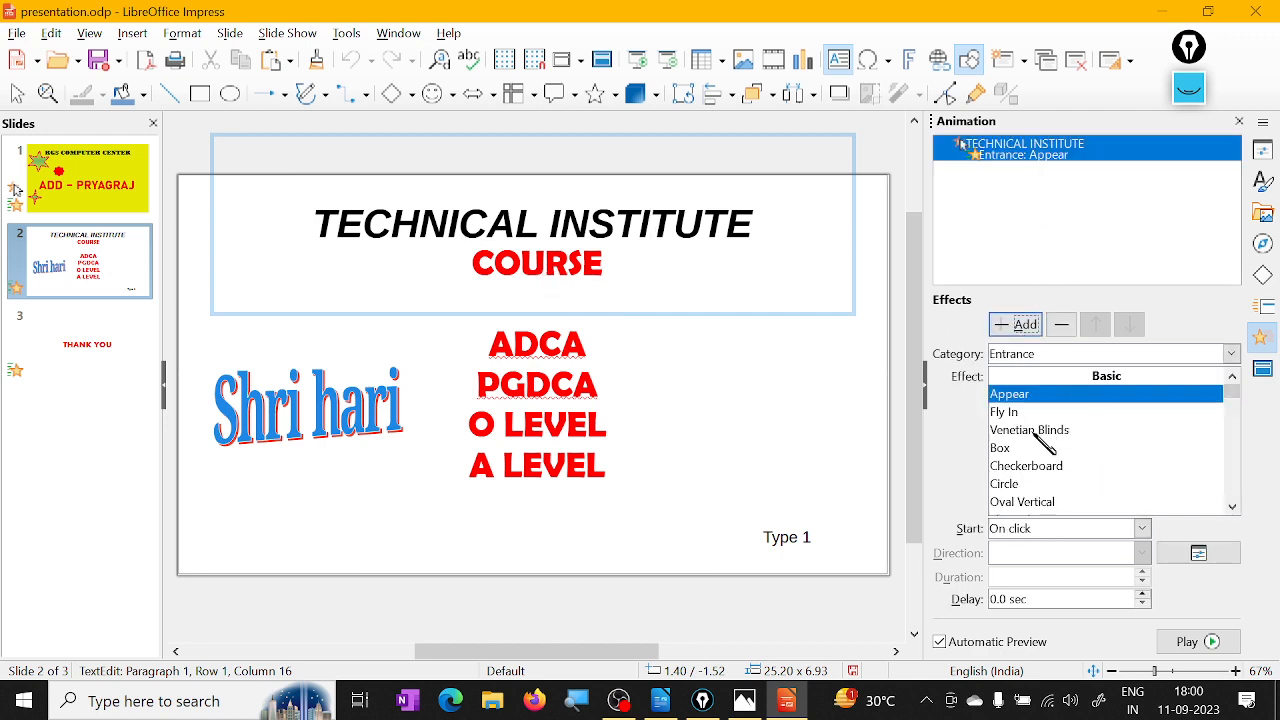
scroll(1038, 450, "down", 3)
left_click(1036, 448)
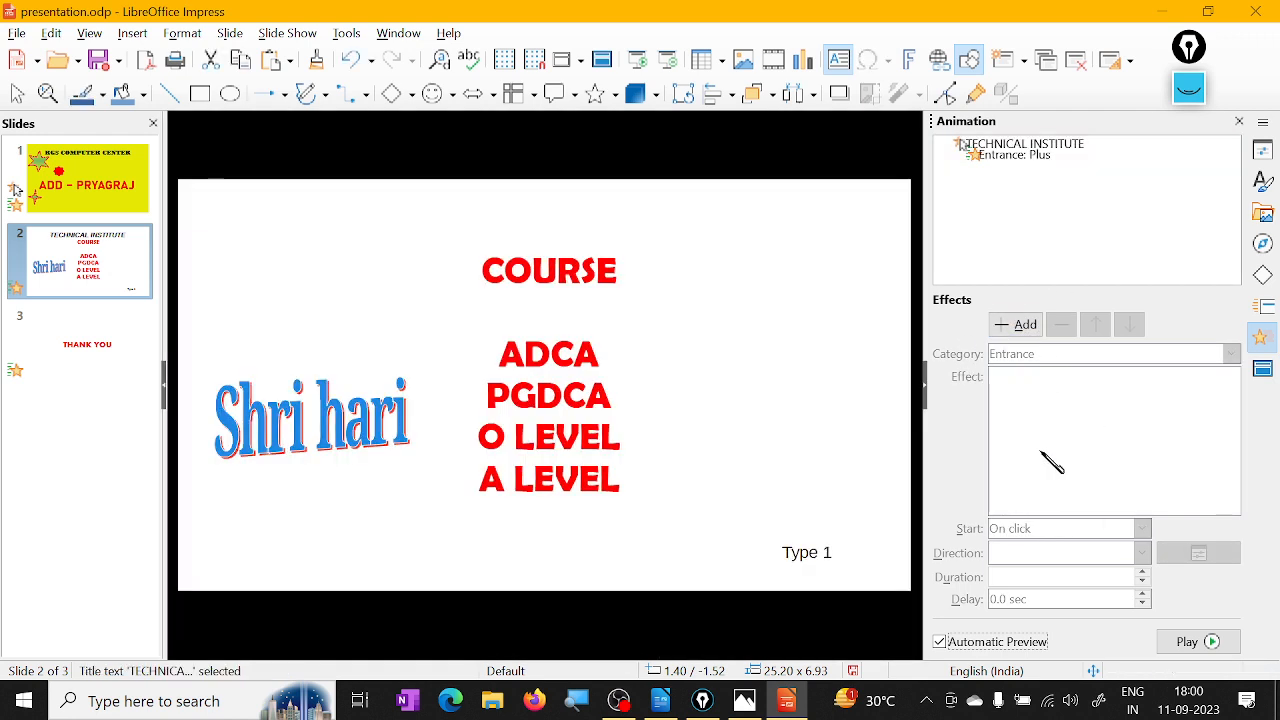
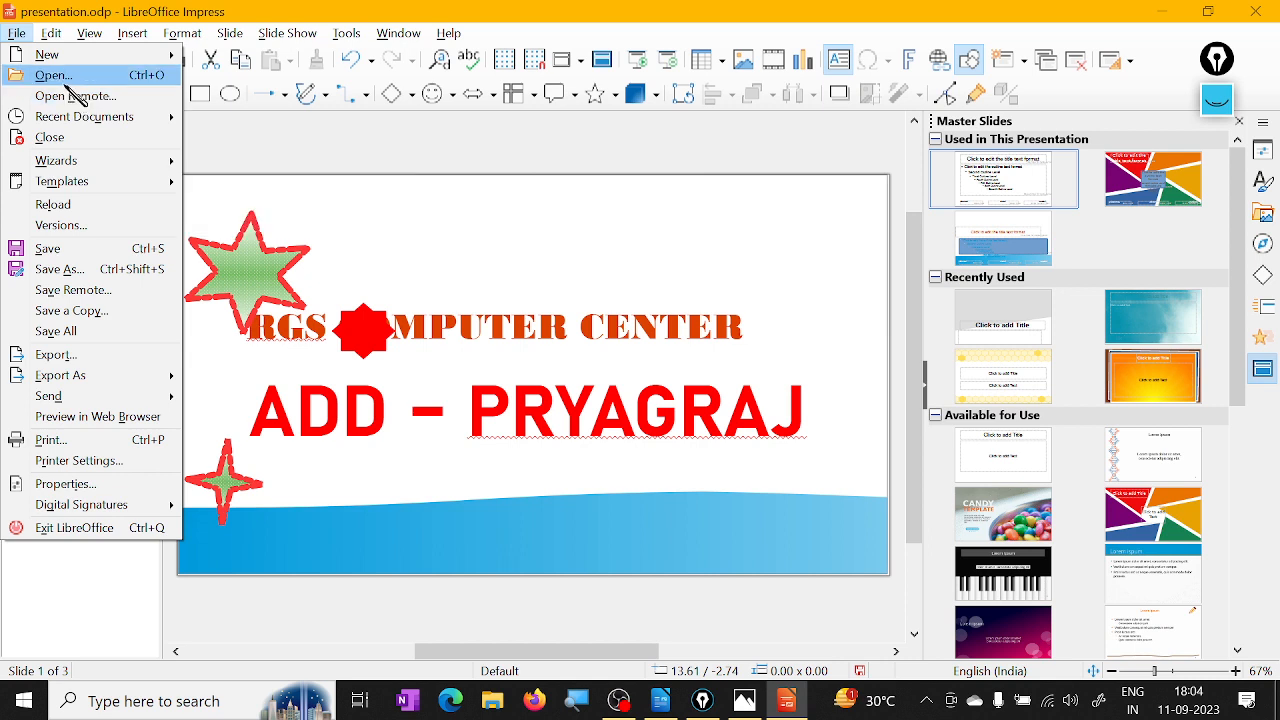
mouse_move(94, 118)
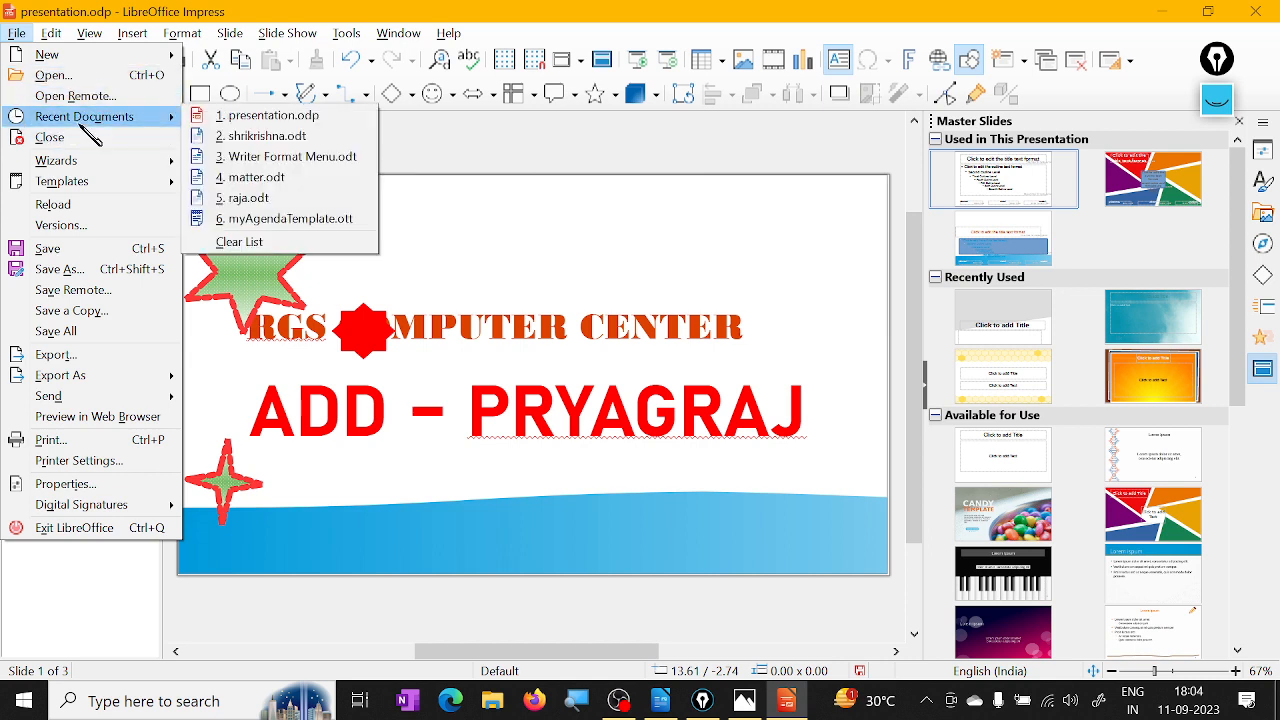
mouse_move(98, 190)
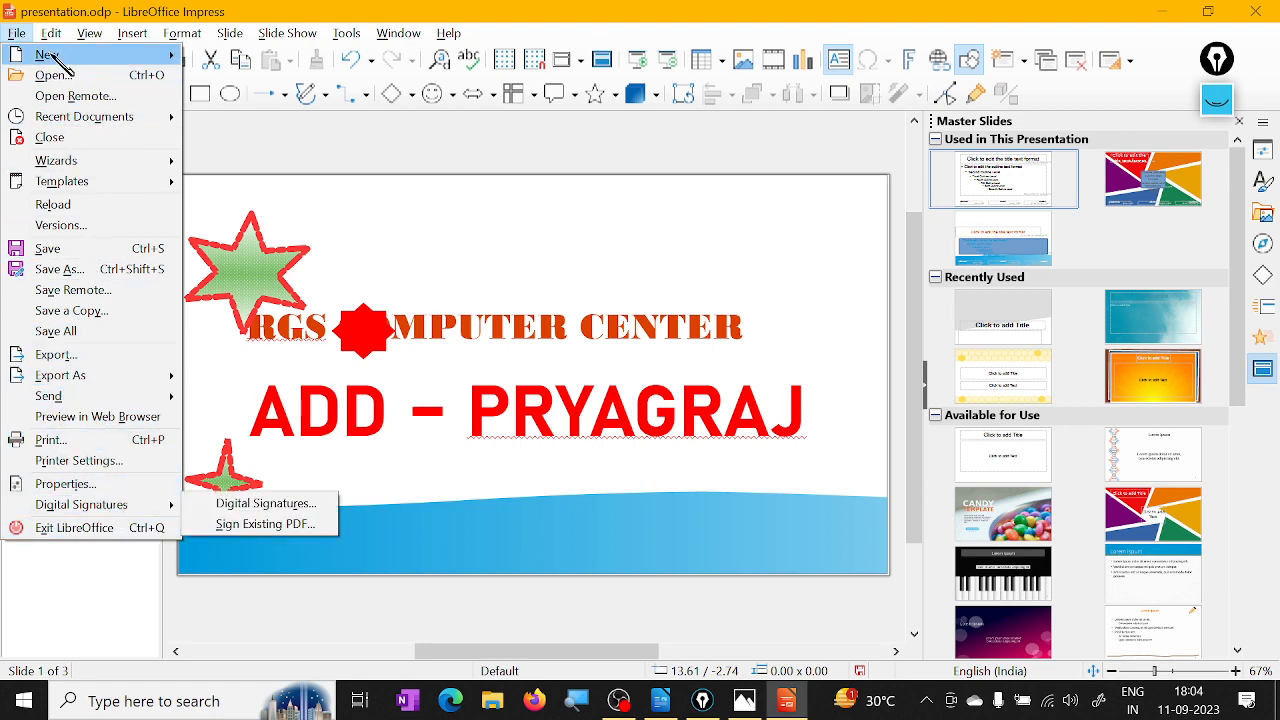
mouse_move(51, 33)
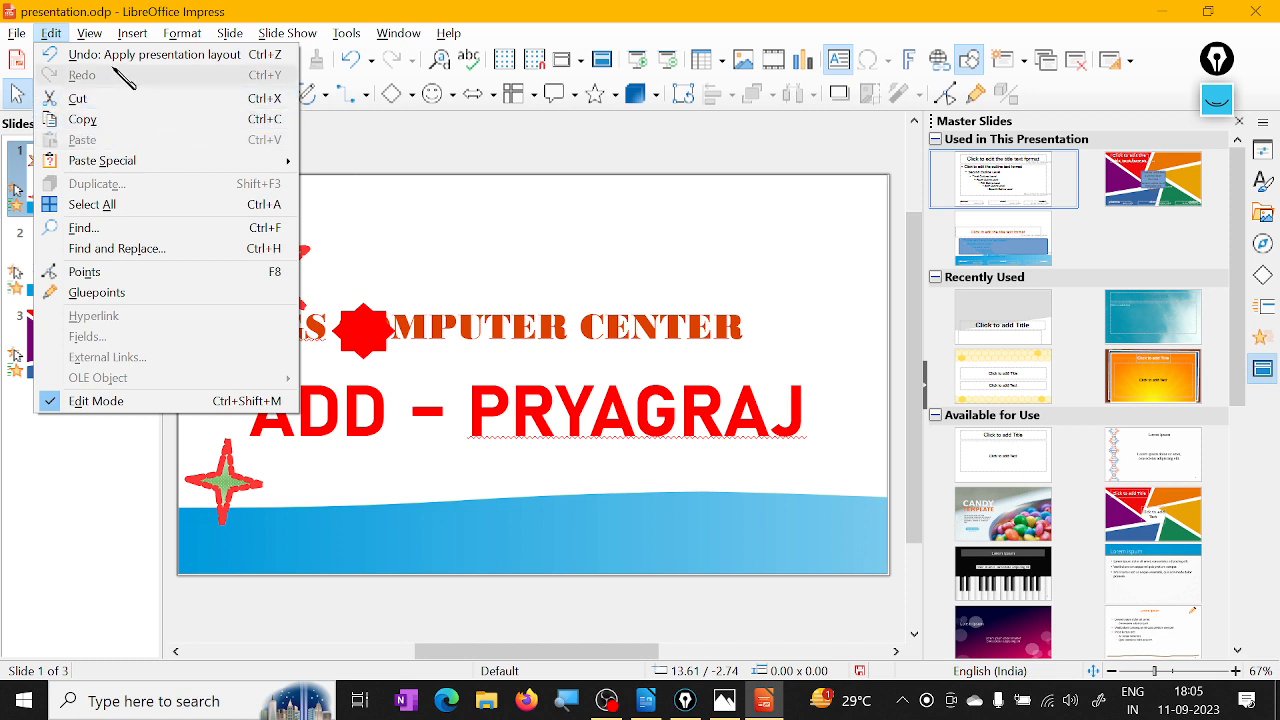
mouse_move(91, 38)
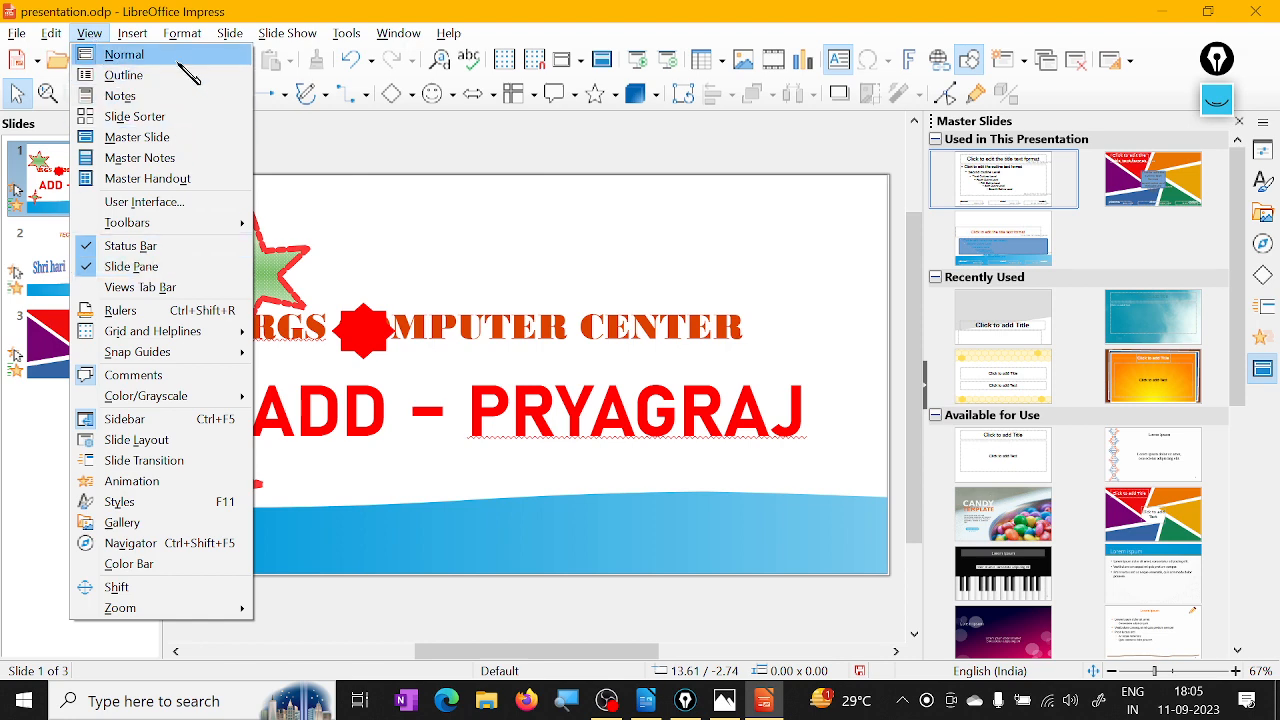
- Collapse the Master Slides deck and display the presentation in Outline view
left_click(1264, 370)
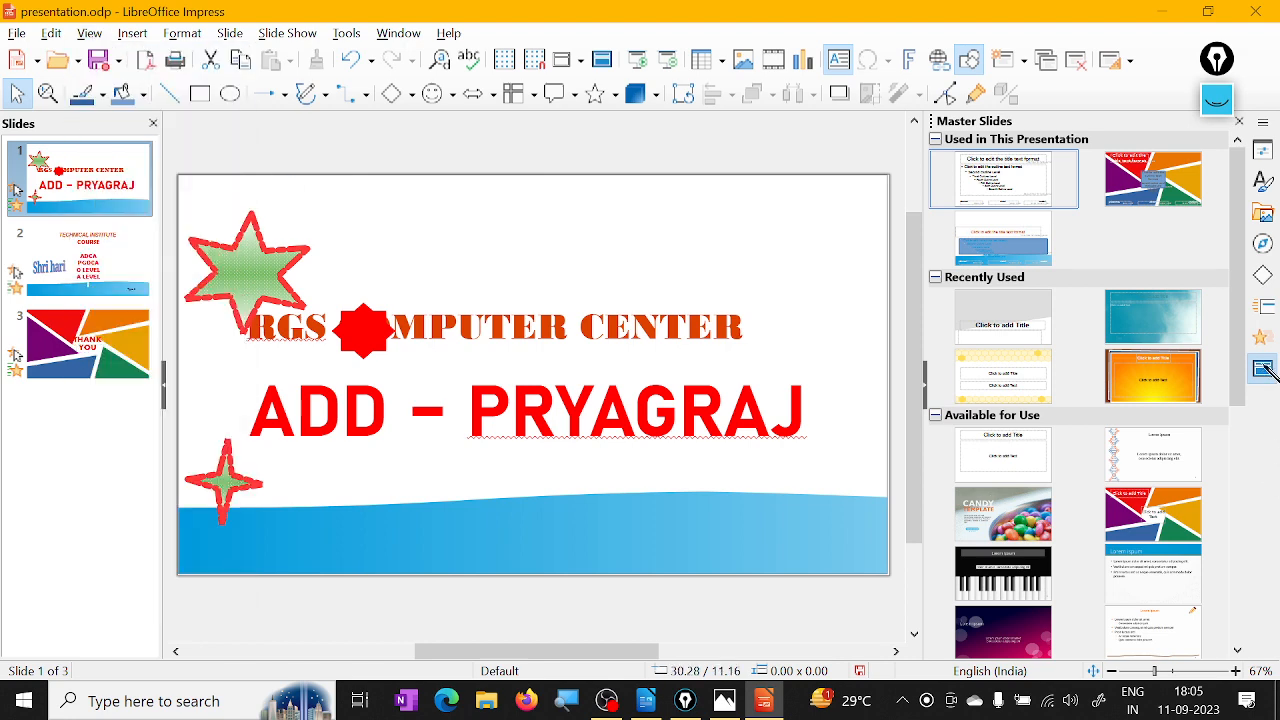
left_click(1263, 369)
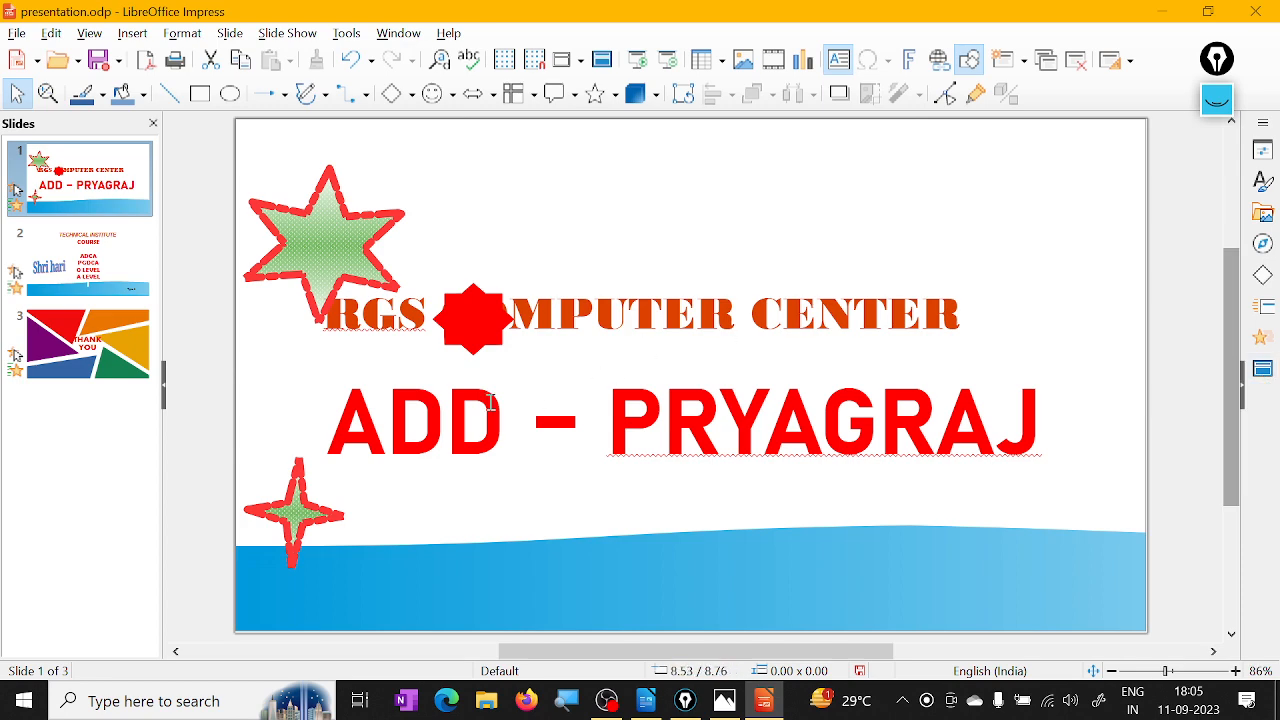
left_click(89, 33)
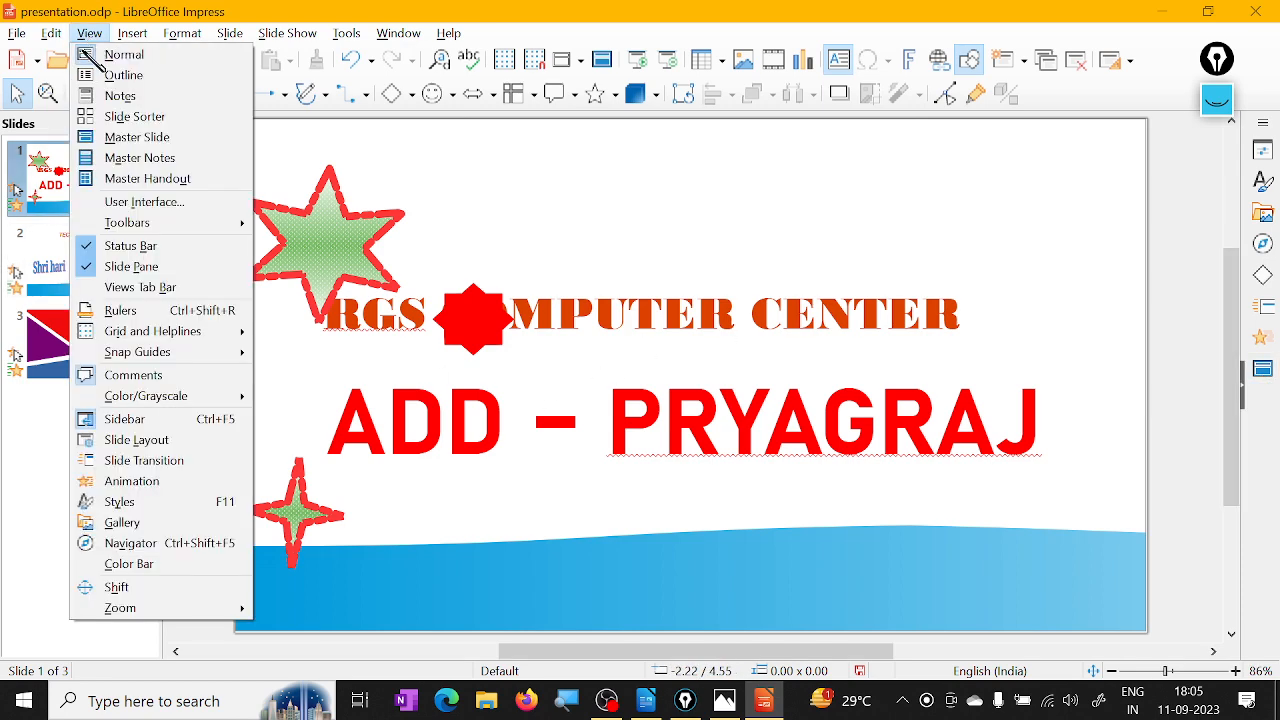
left_click(128, 76)
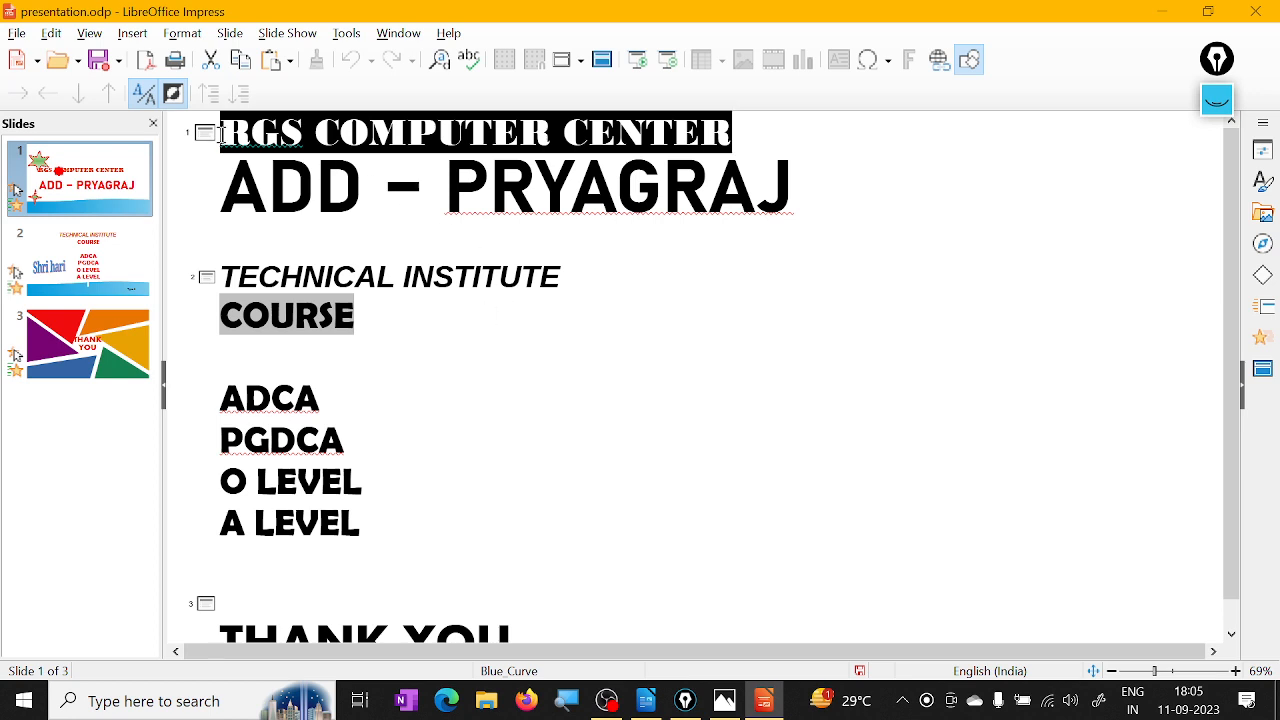
- Display the first slide in Notes view and the whole presentation in Slide Sorter view
left_click(89, 33)
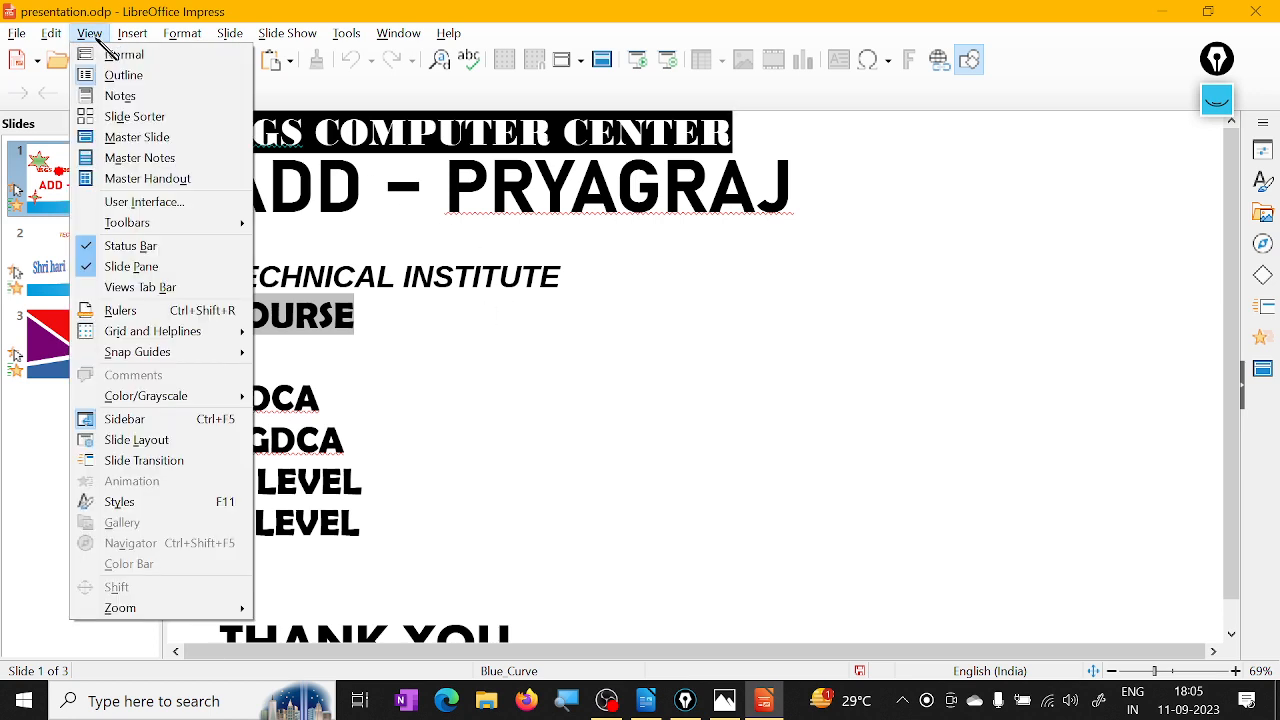
left_click(120, 96)
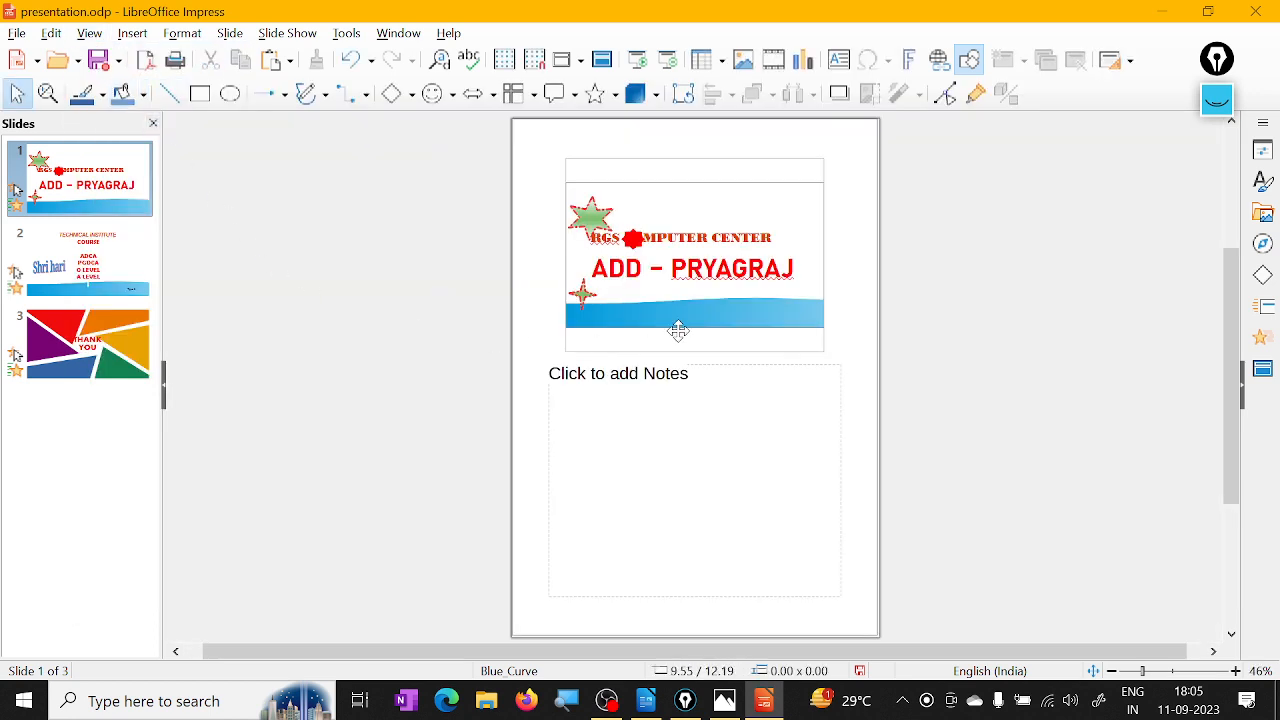
left_click(89, 33)
left_click(132, 118)
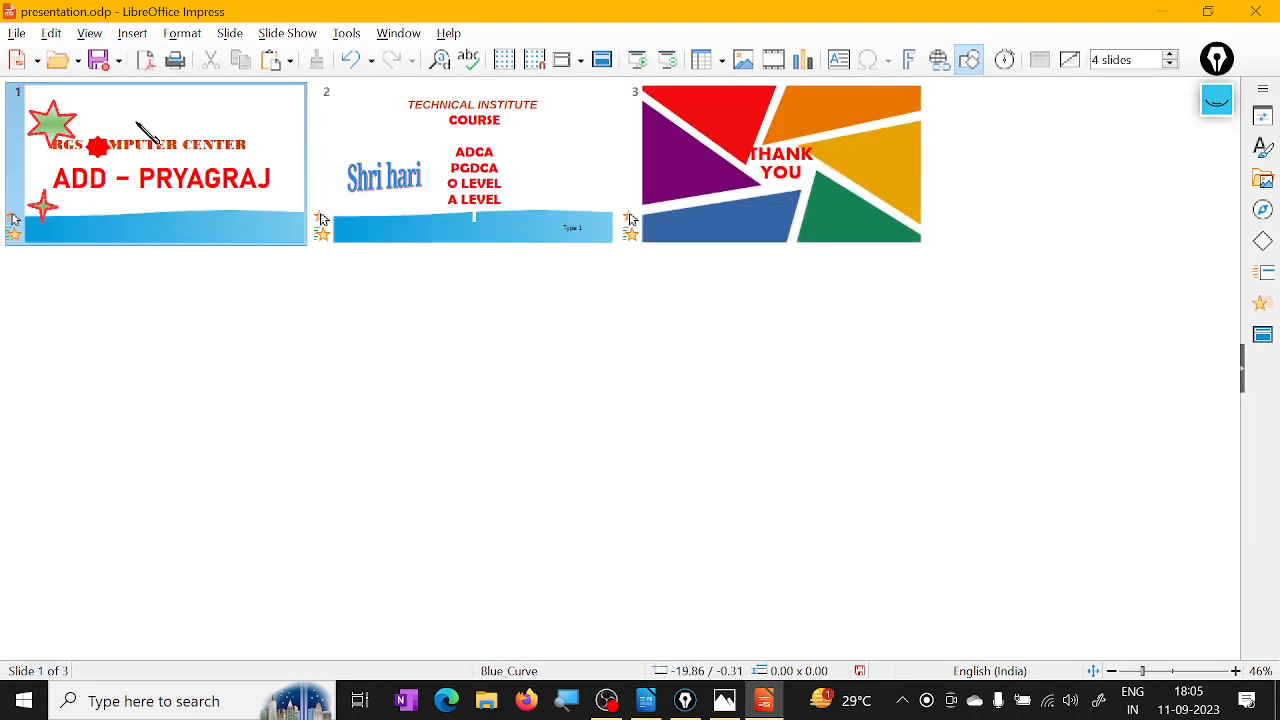
left_click(145, 133)
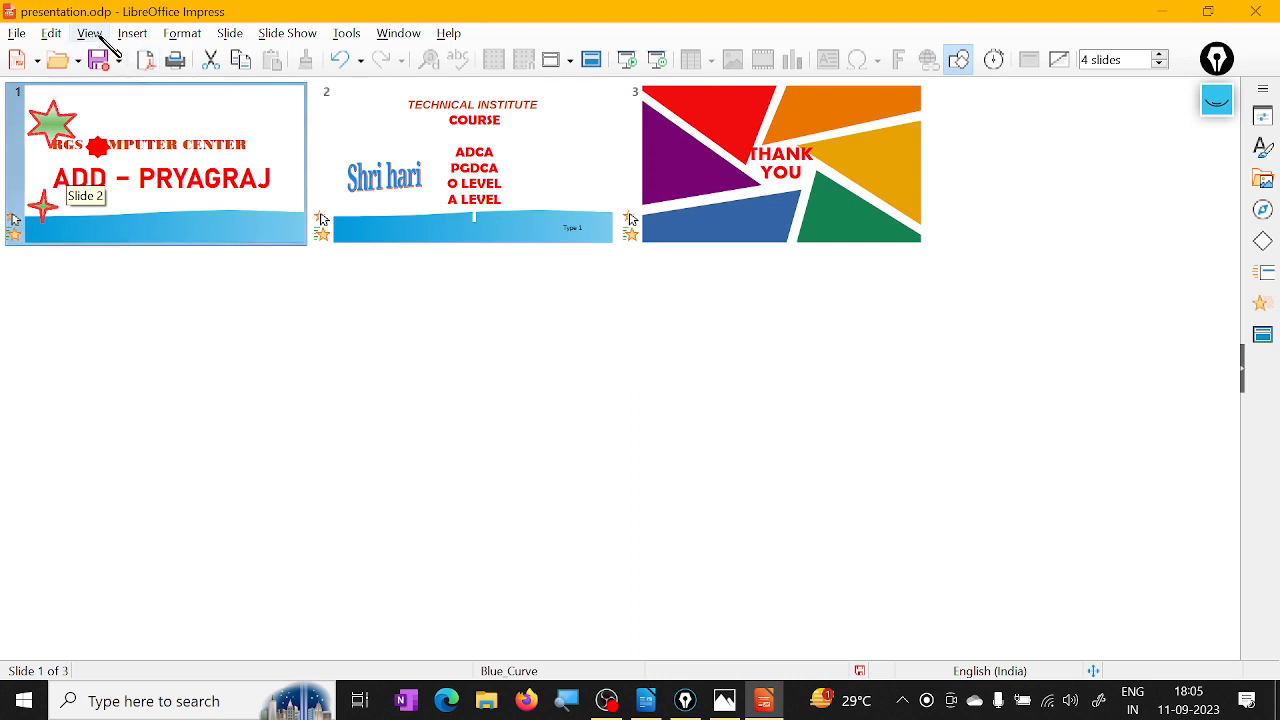
- Display the Master Slide view and the Master Notes view
left_click(96, 36)
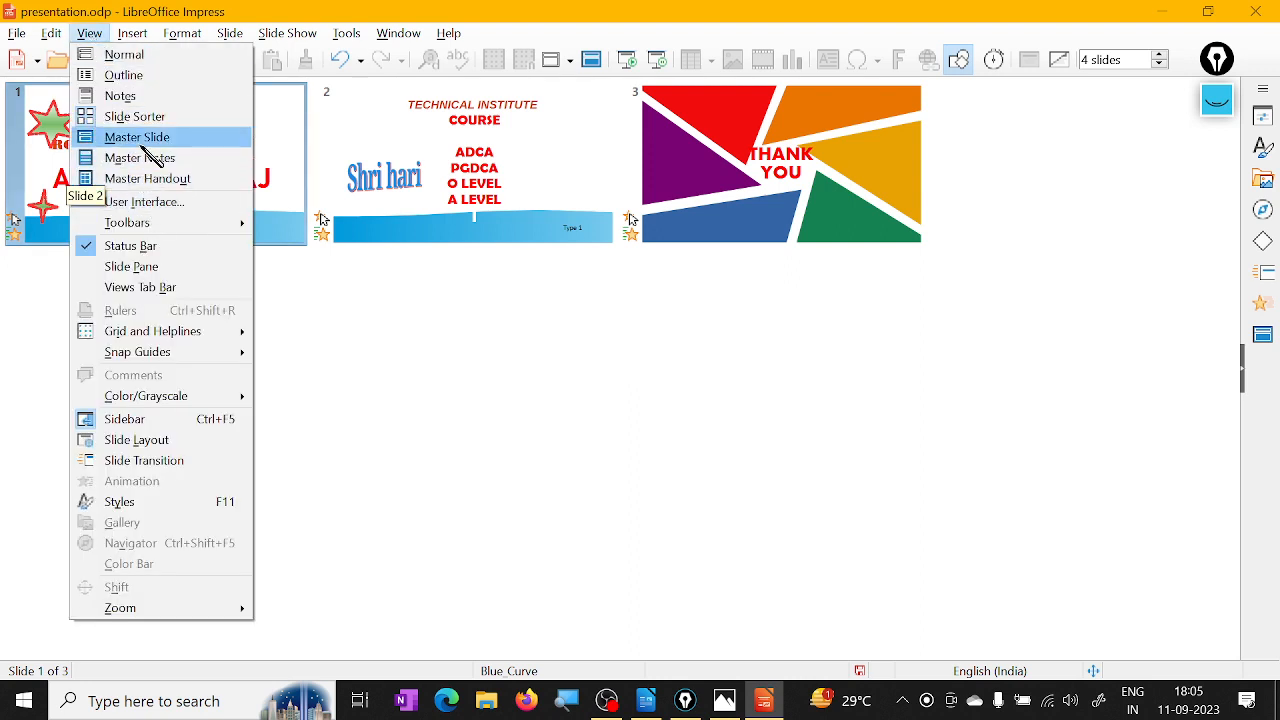
left_click(141, 143)
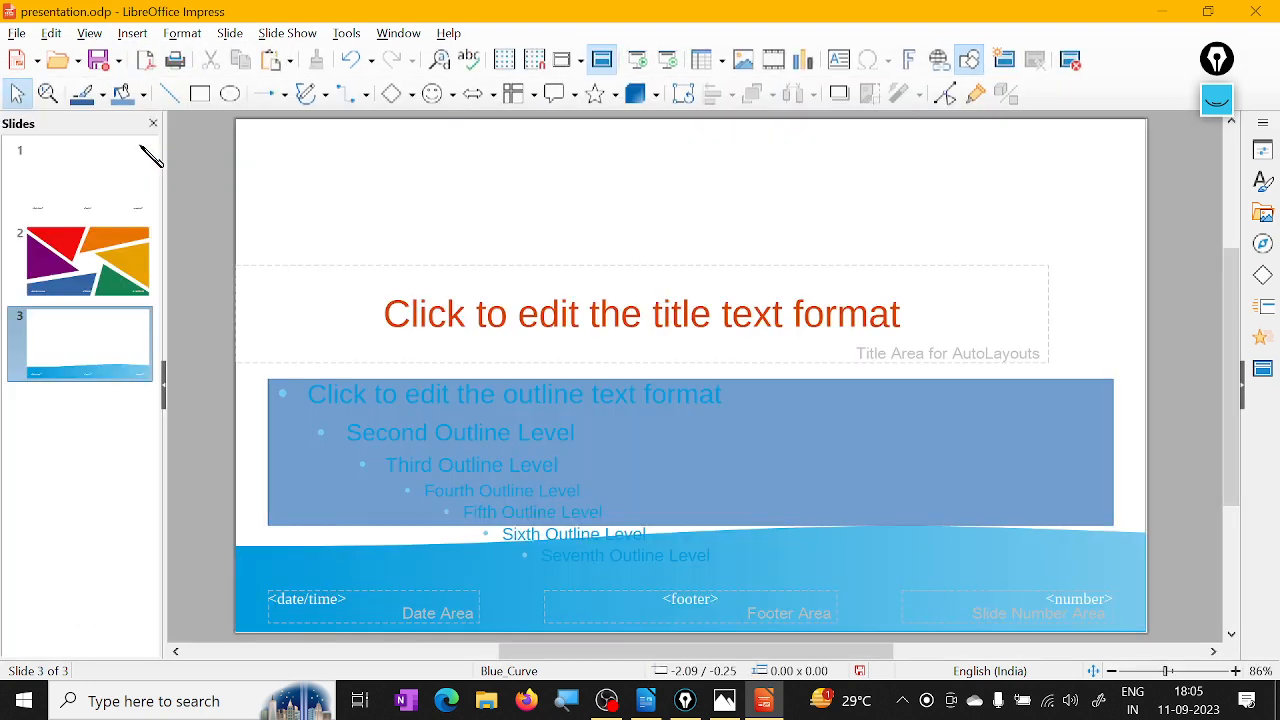
left_click(89, 33)
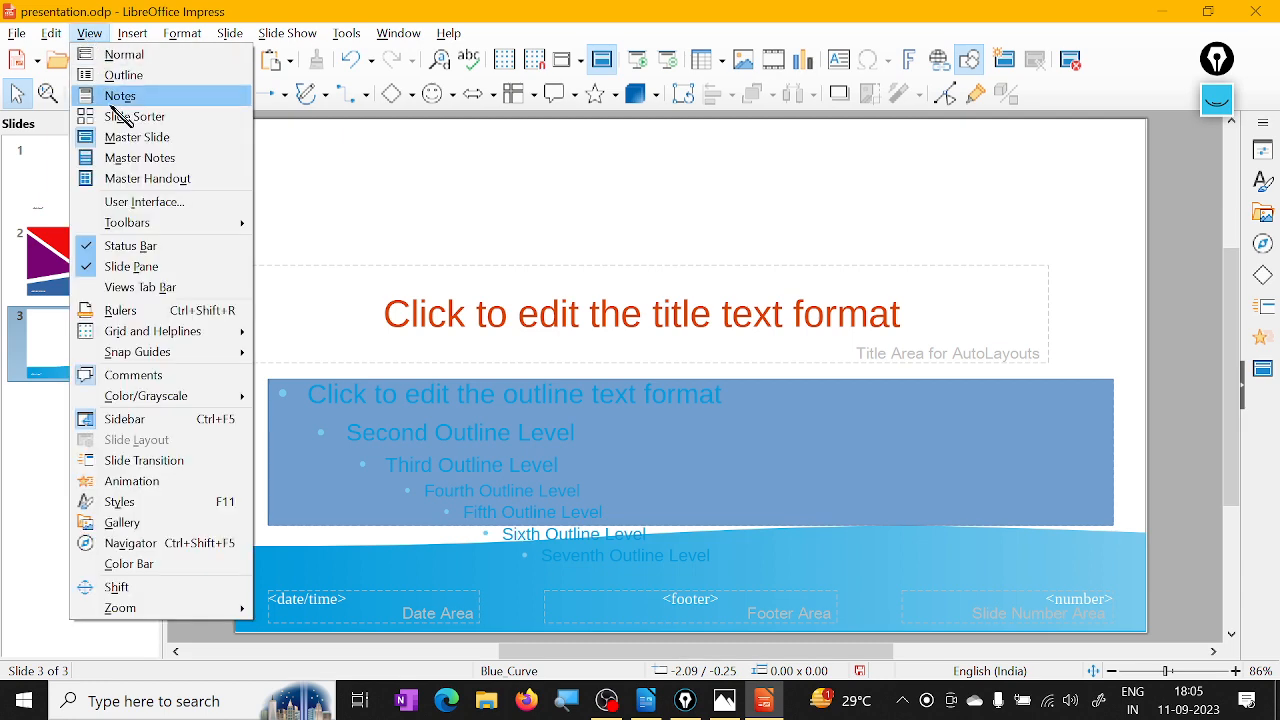
left_click(143, 159)
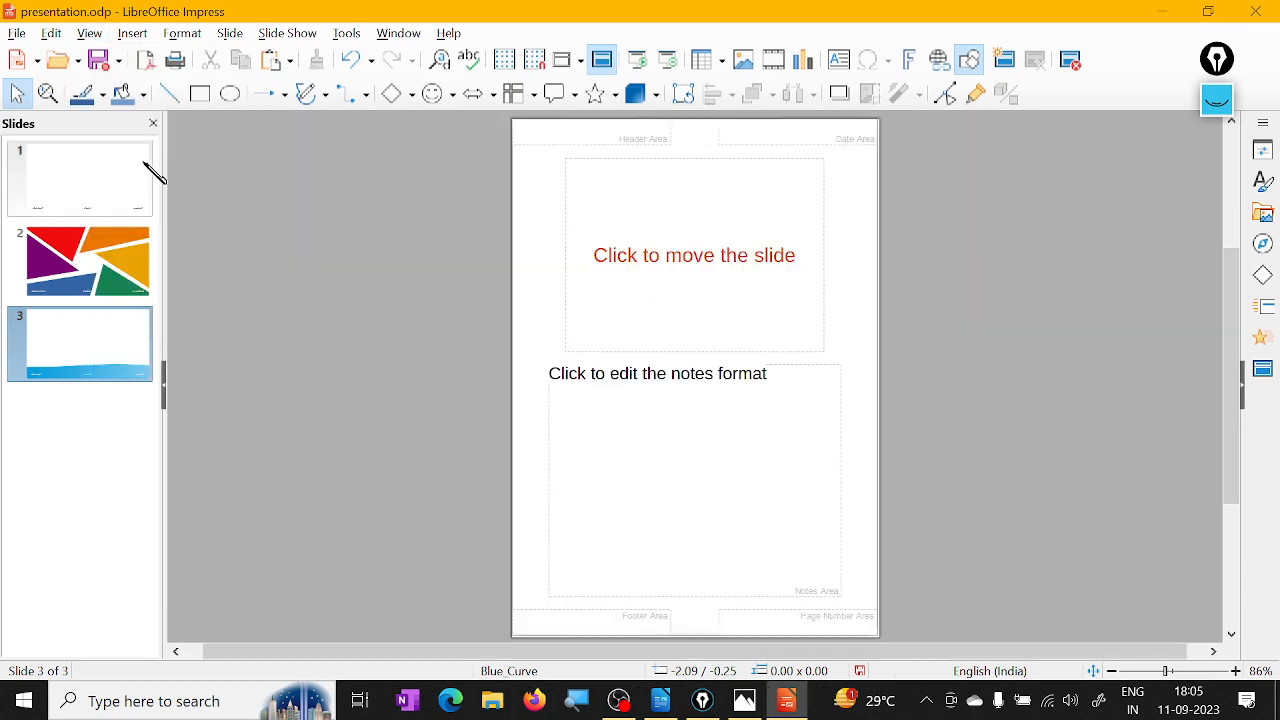
- Display the Master Handout view and return to Normal view on slide 1
left_click(89, 33)
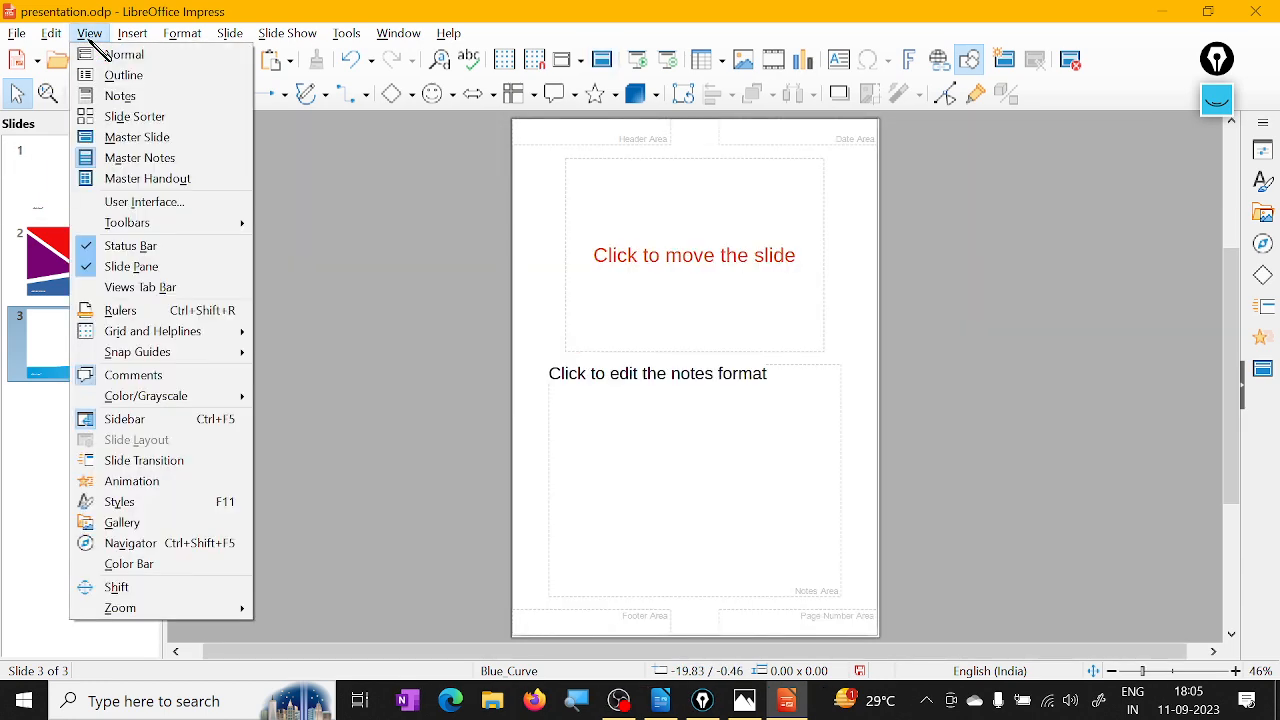
left_click(143, 179)
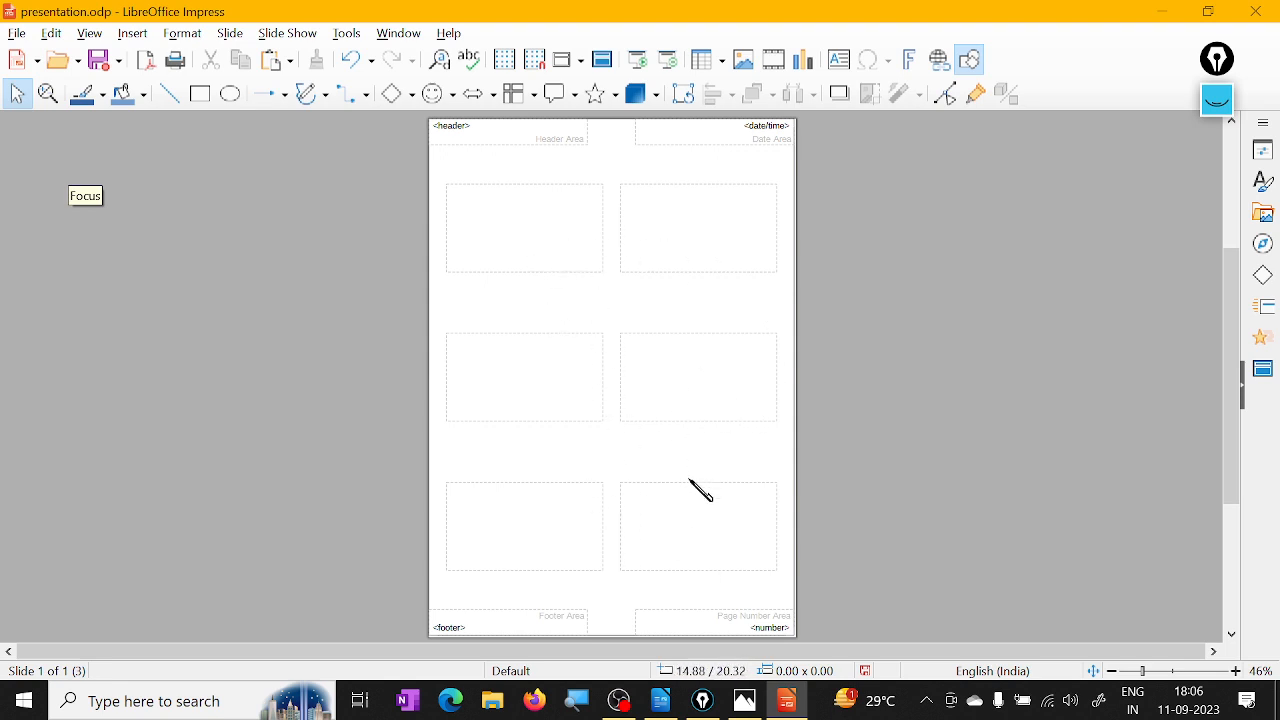
left_click(92, 34)
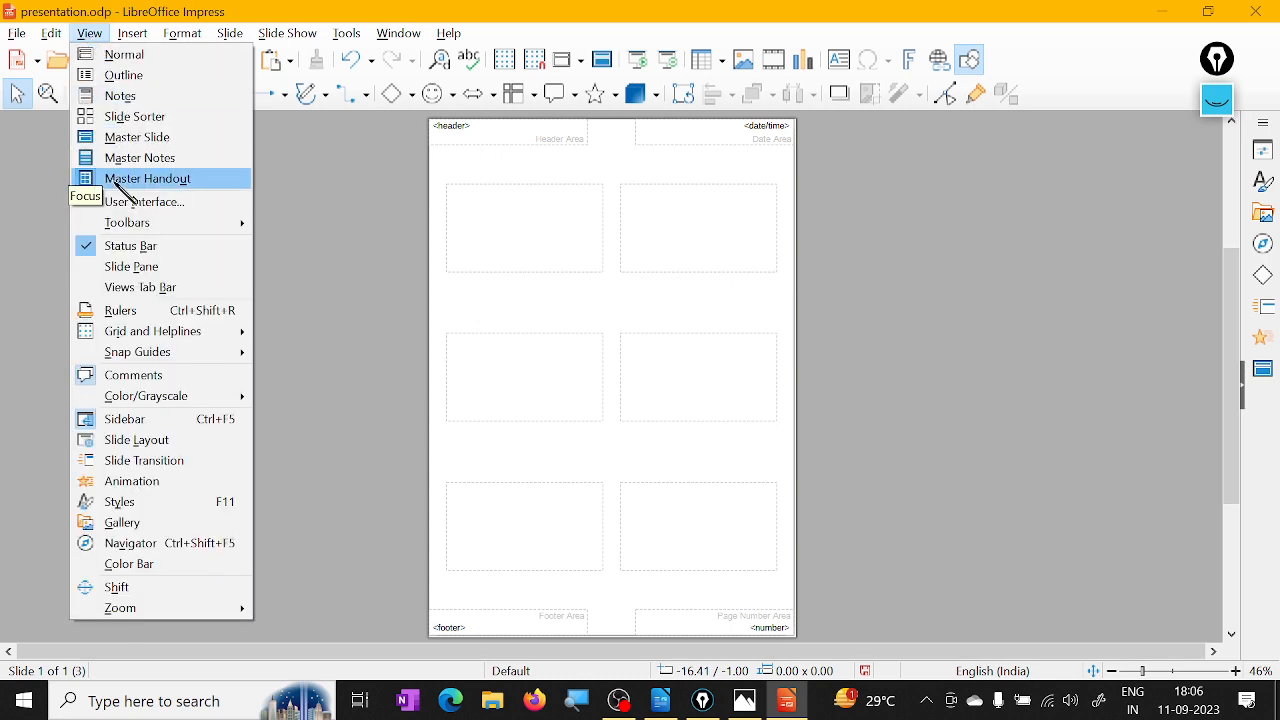
left_click(114, 60)
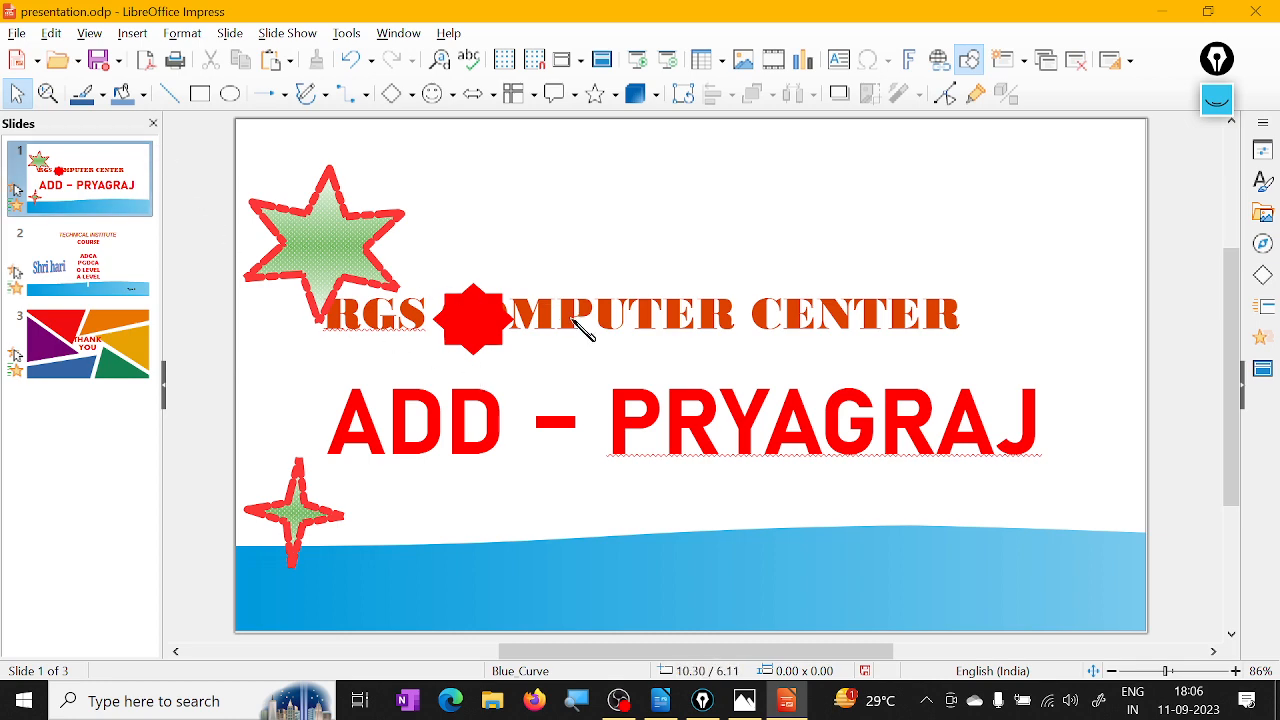
- Move slide 1's address text slightly down and right, and reshape the title box to about 25.00 x 3.82 near the slide's upper edge
left_click_drag(586, 329, 637, 346)
left_click(637, 280)
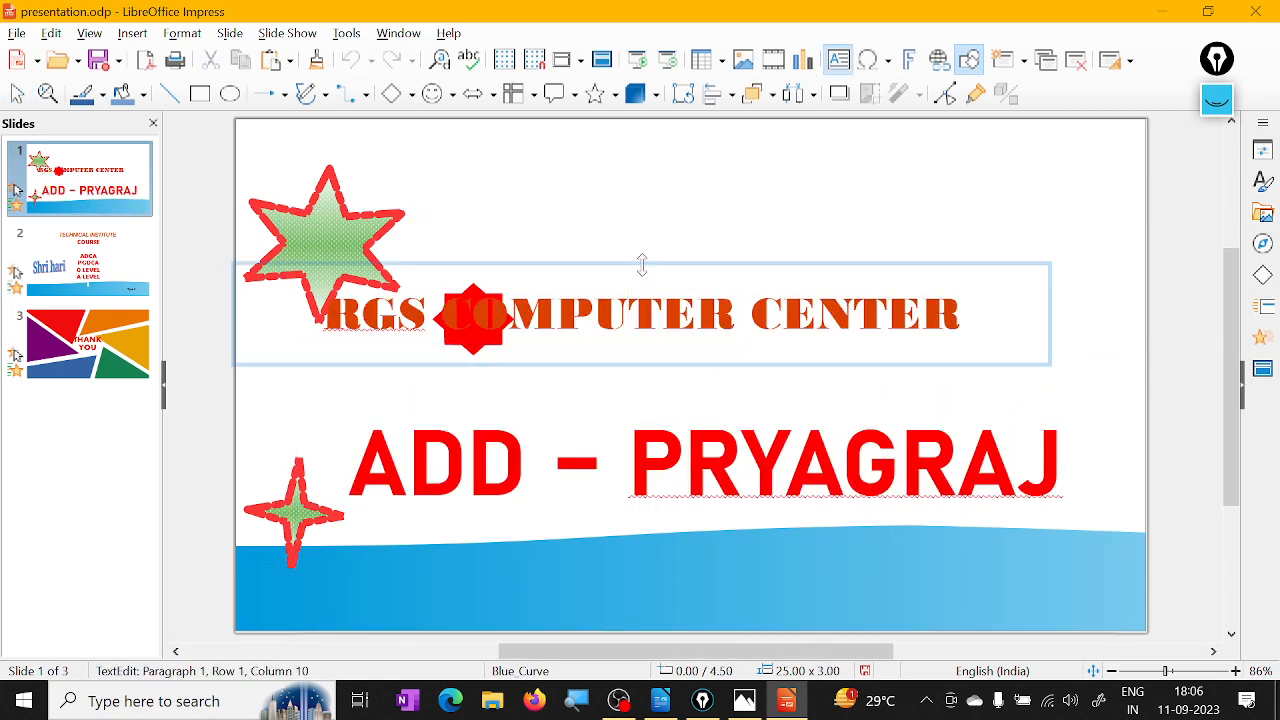
left_click_drag(643, 263, 714, 148)
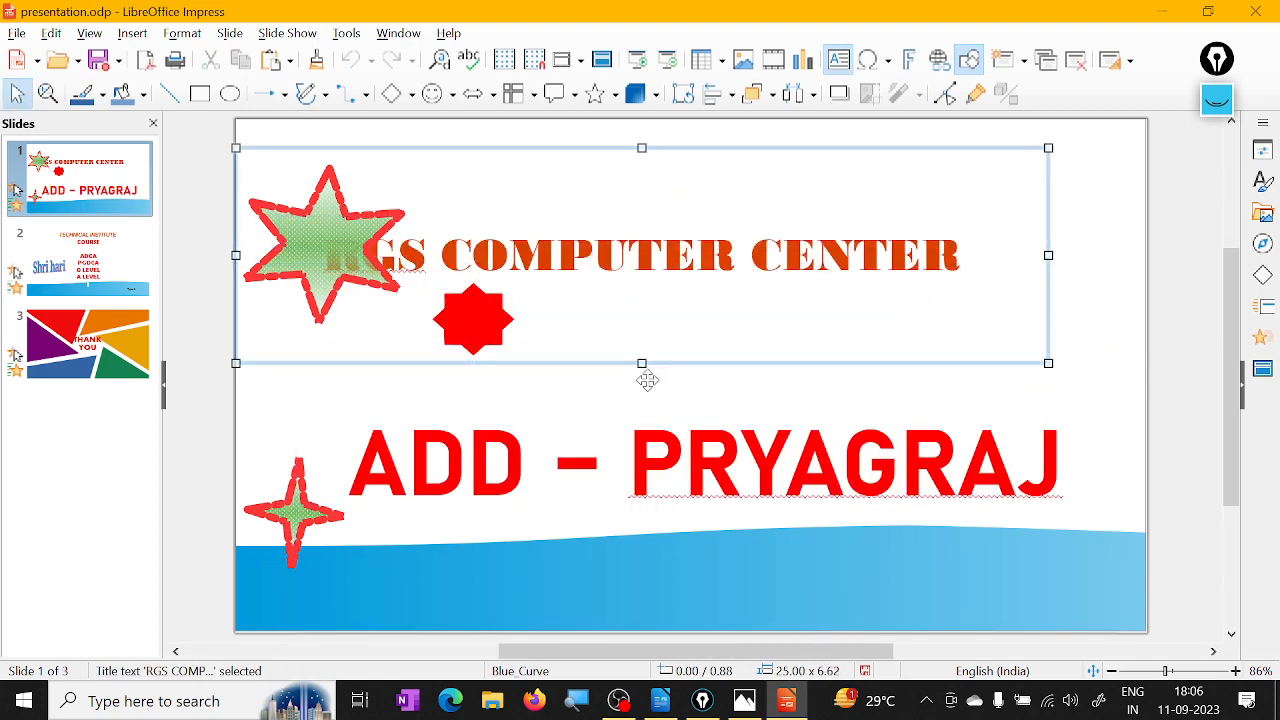
left_click_drag(645, 361, 650, 271)
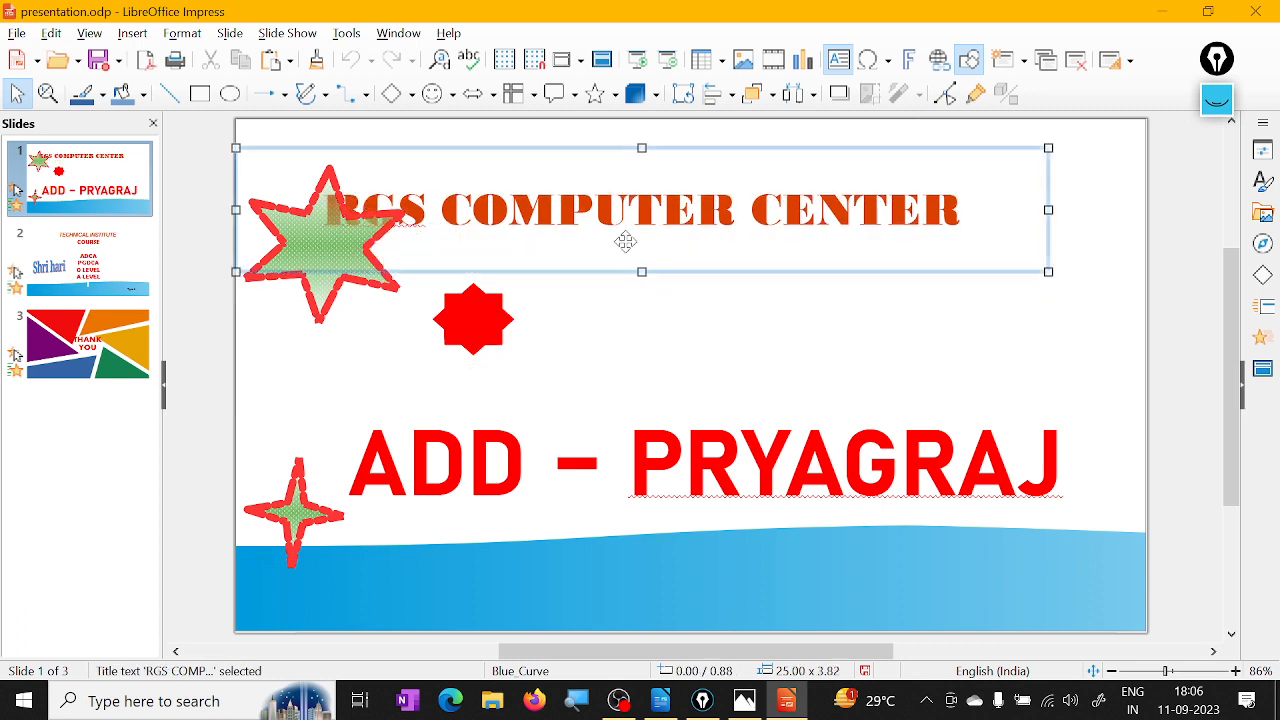
- Move the large six-pointed star straight down below the title, to about position 0.21 / 3.82
left_click(309, 306)
left_click(316, 289)
left_click_drag(316, 289, 316, 369)
- Choose the Tabbed user interface variant and apply it to all LibreOffice applications
left_click(88, 36)
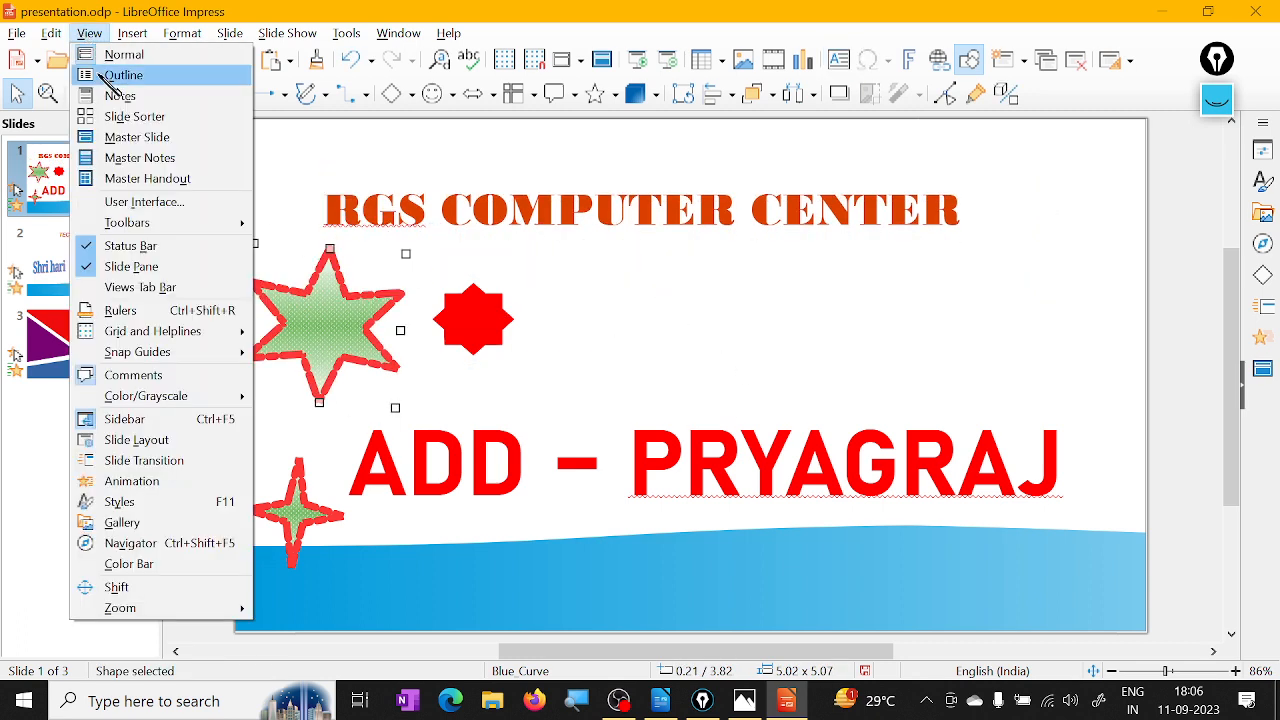
left_click(160, 12)
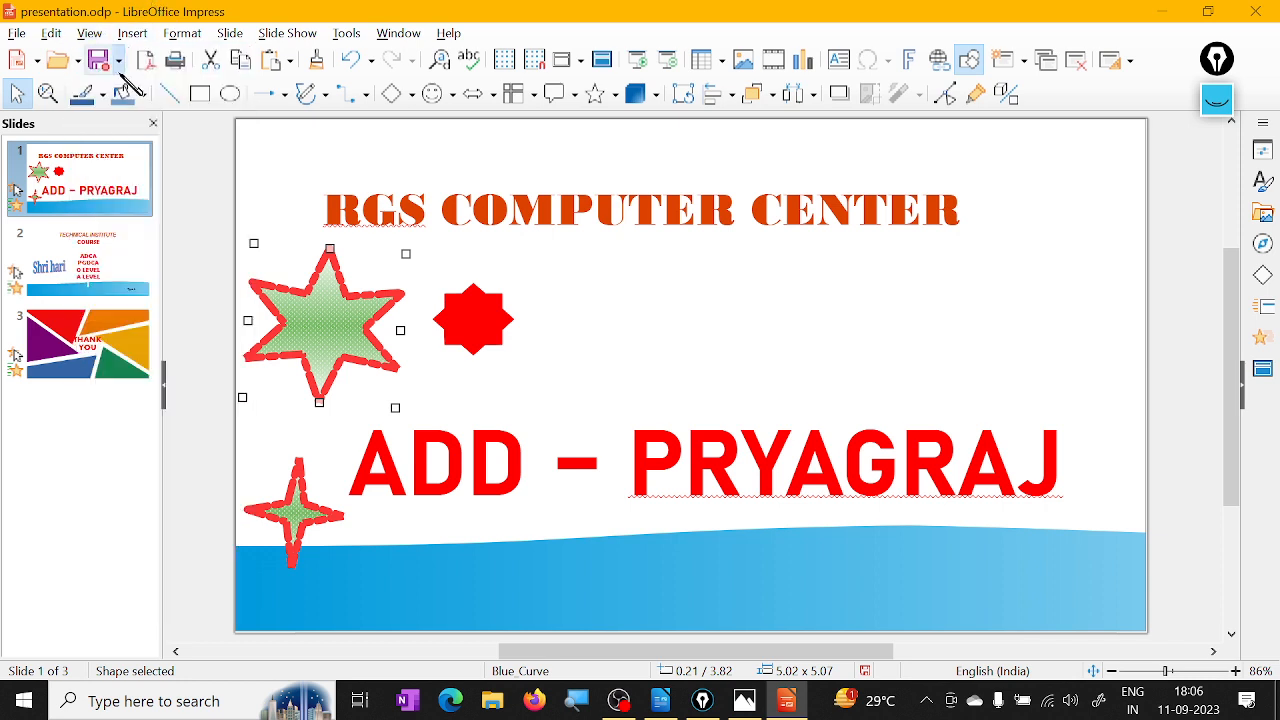
left_click(89, 33)
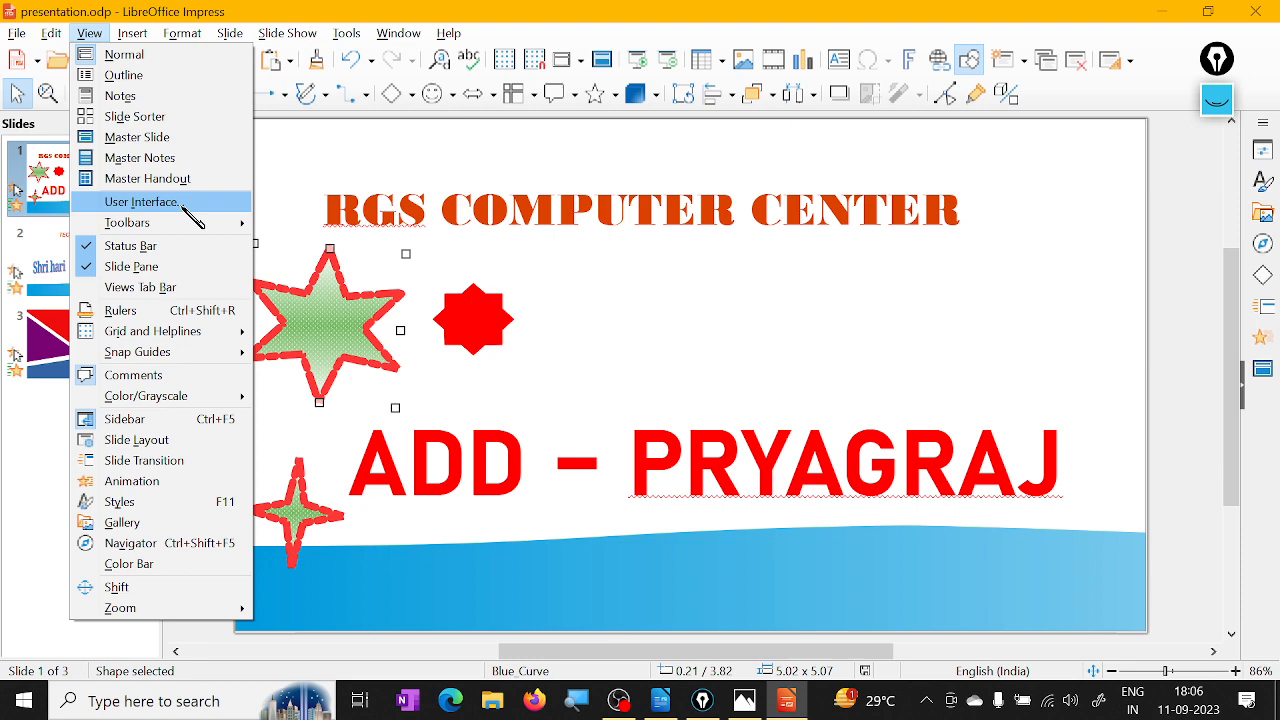
left_click(184, 206)
left_click_drag(666, 230, 872, 220)
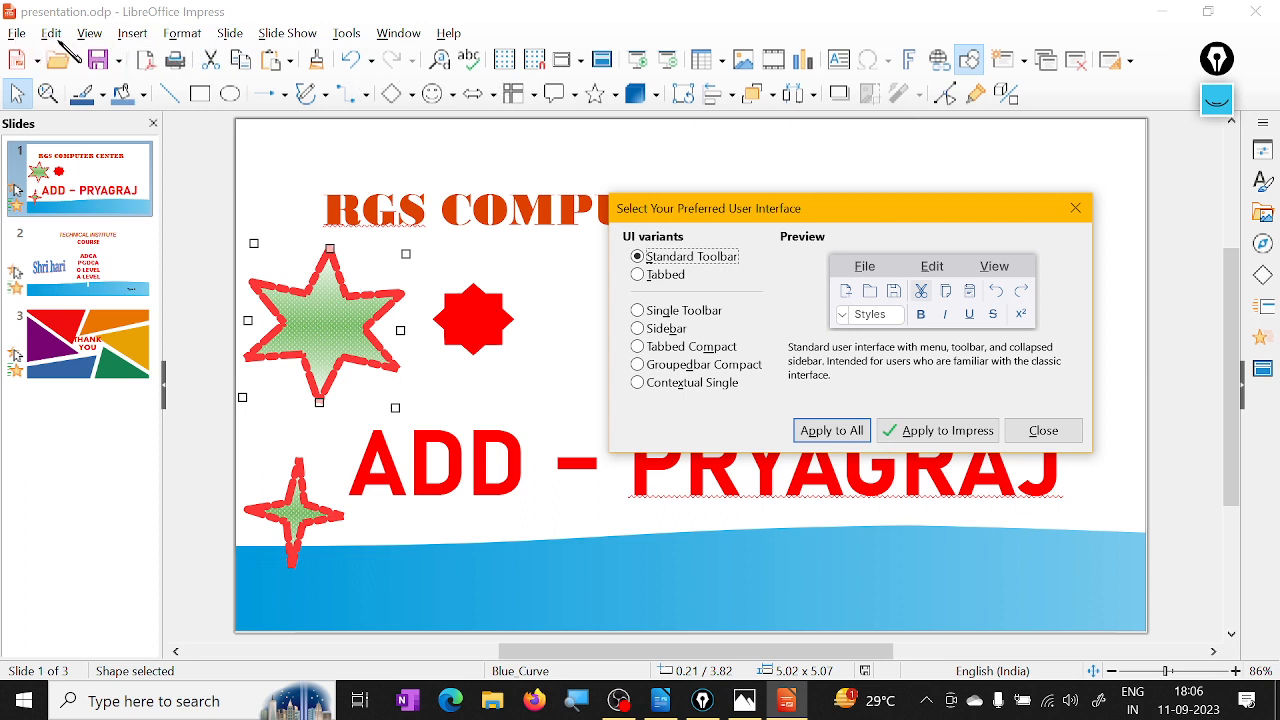
left_click(668, 276)
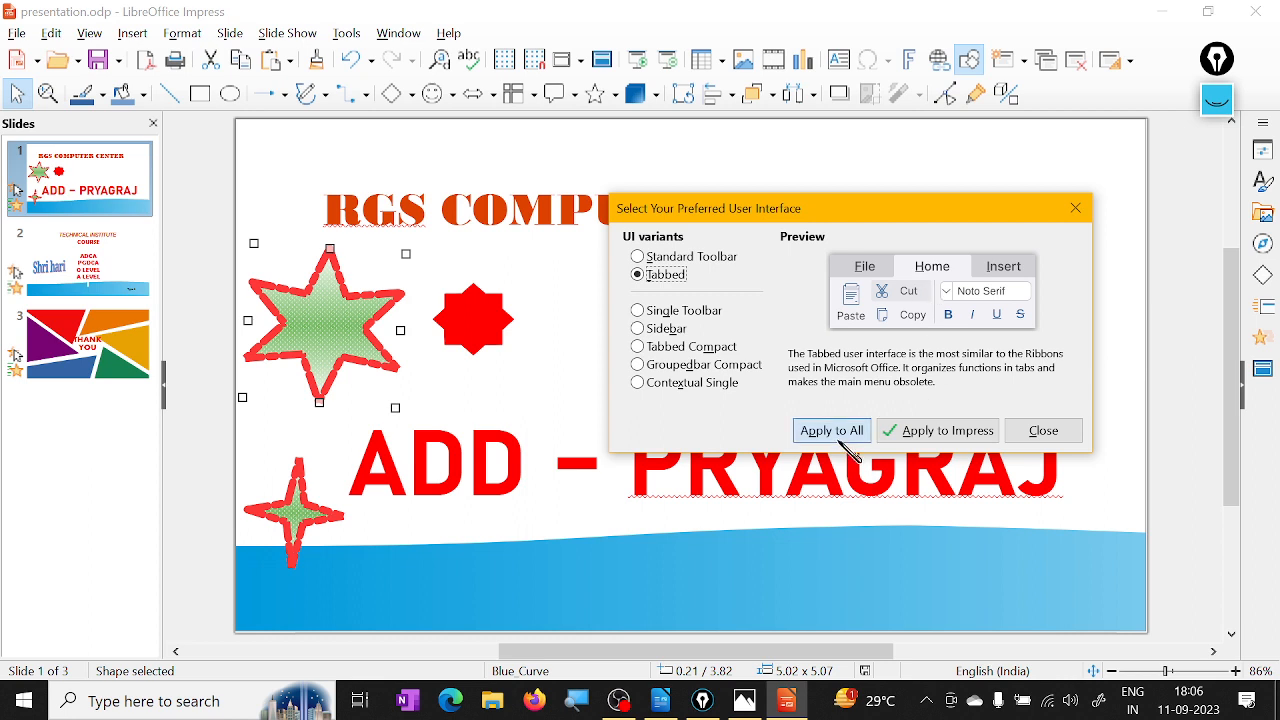
left_click(846, 434)
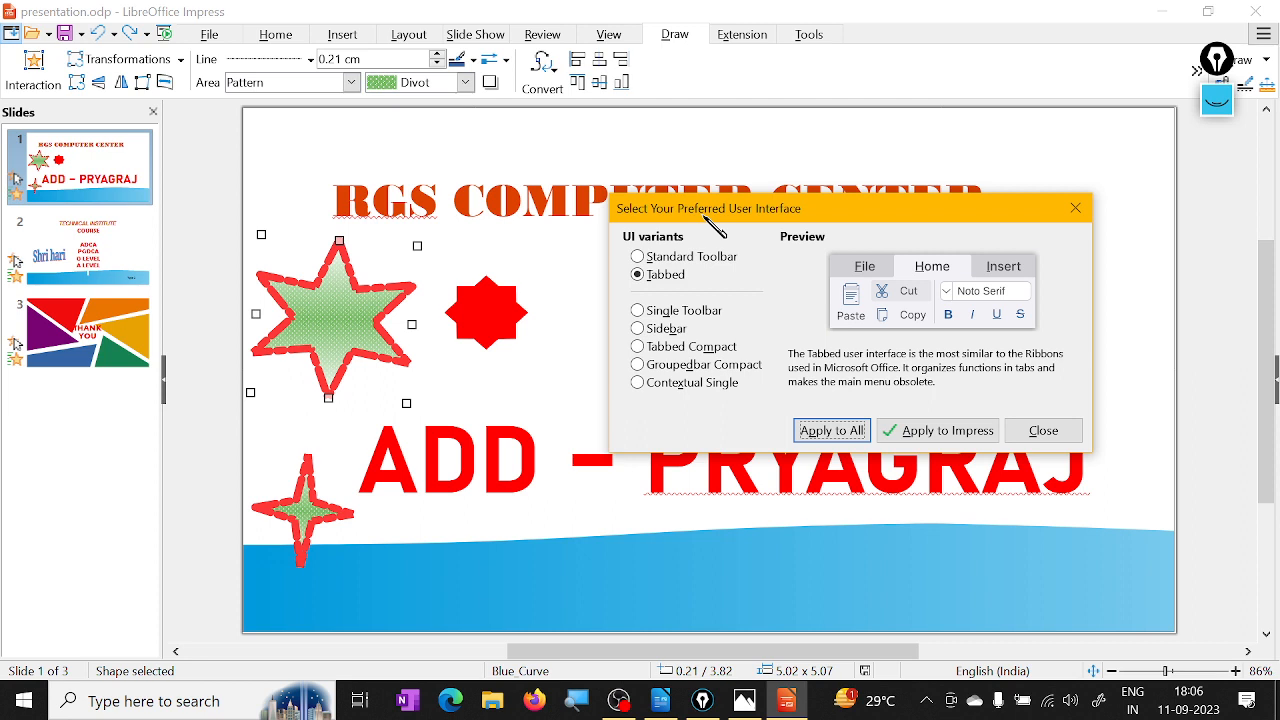
- Apply the Groupedbar Compact user interface variant to all LibreOffice applications
left_click(660, 367)
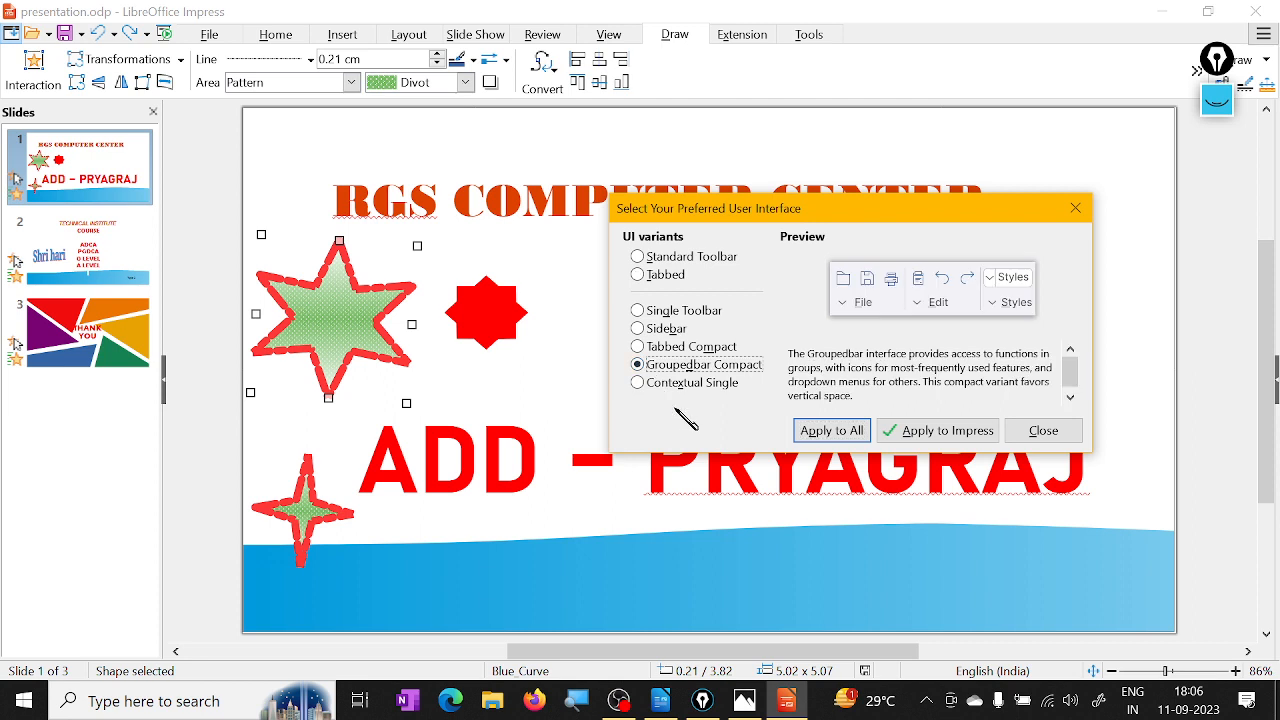
left_click(845, 430)
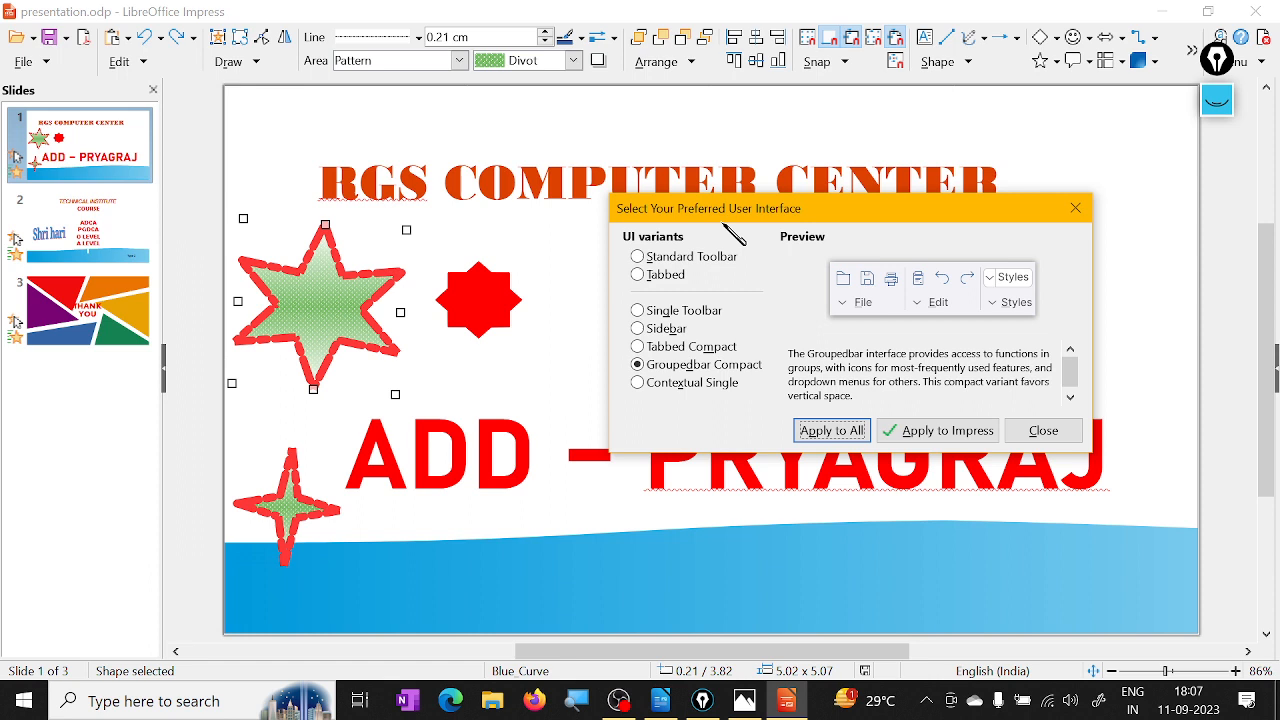
- Apply the Standard Toolbar interface variant to all applications, close the dialog and collapse the Master Slides deck
left_click(702, 262)
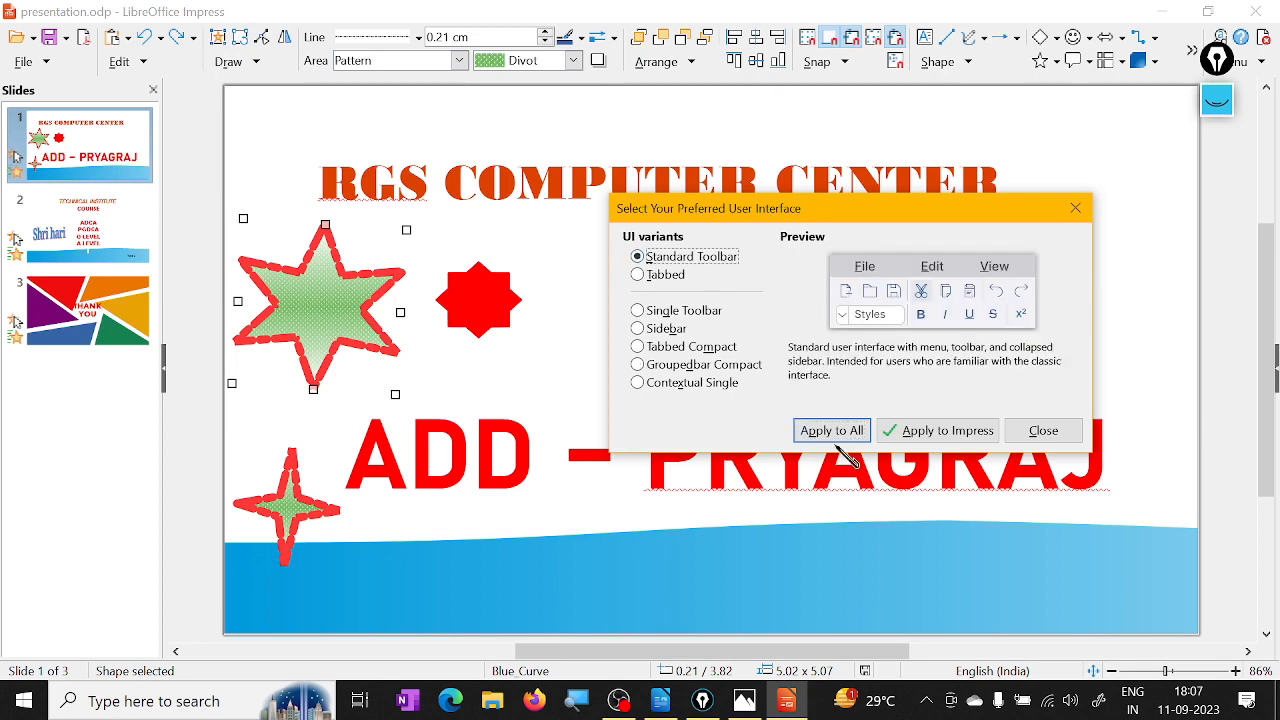
left_click(836, 436)
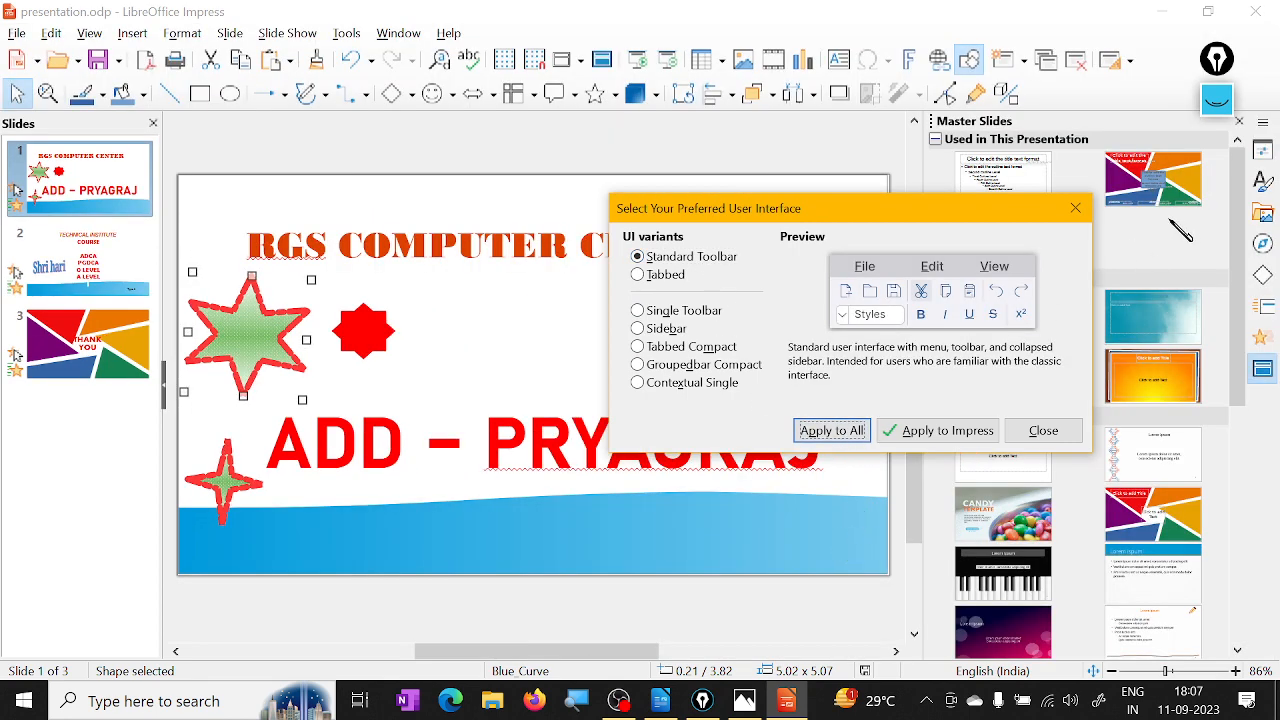
left_click(1075, 207)
left_click(1262, 370)
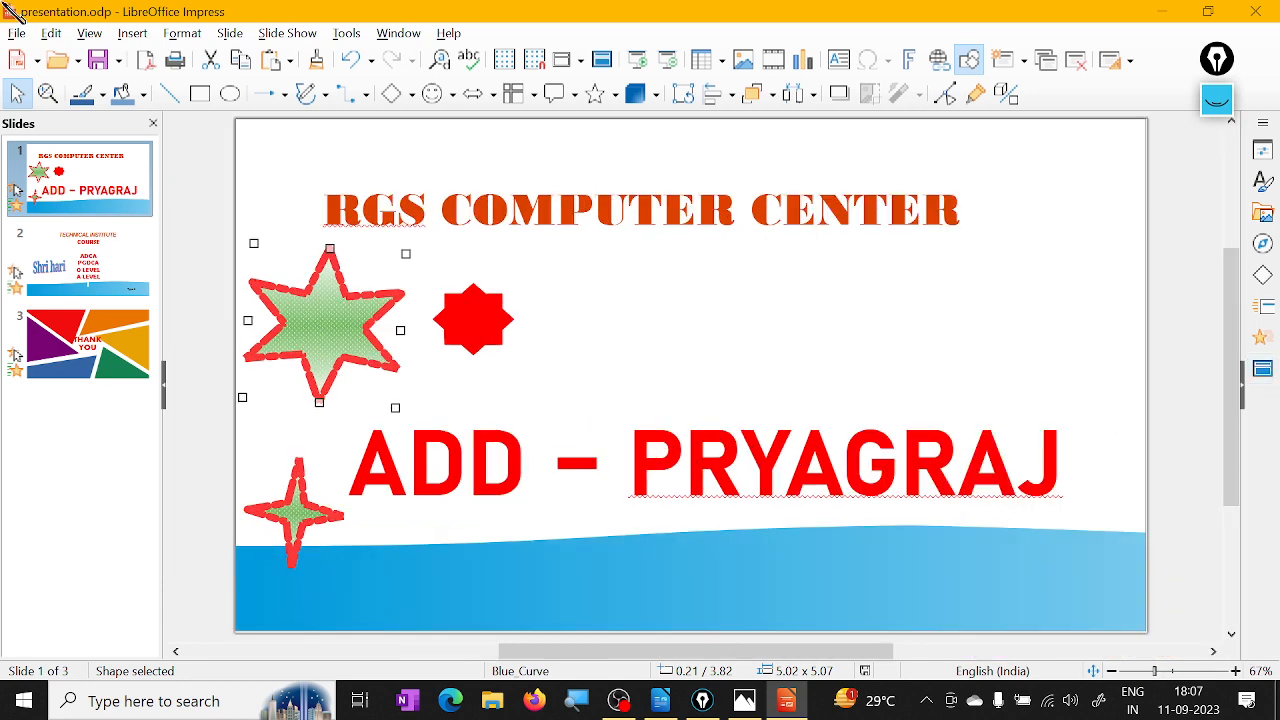
- Hide the Drawing toolbar and display it again
left_click(90, 34)
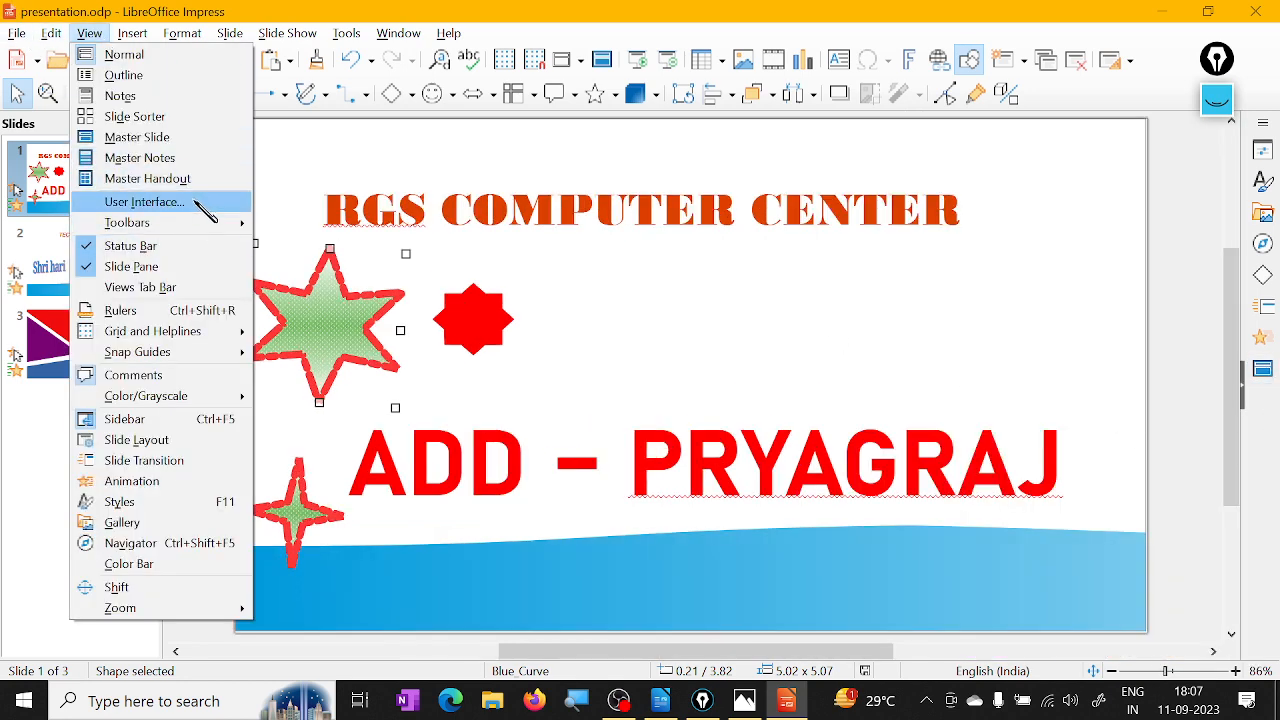
mouse_move(210, 230)
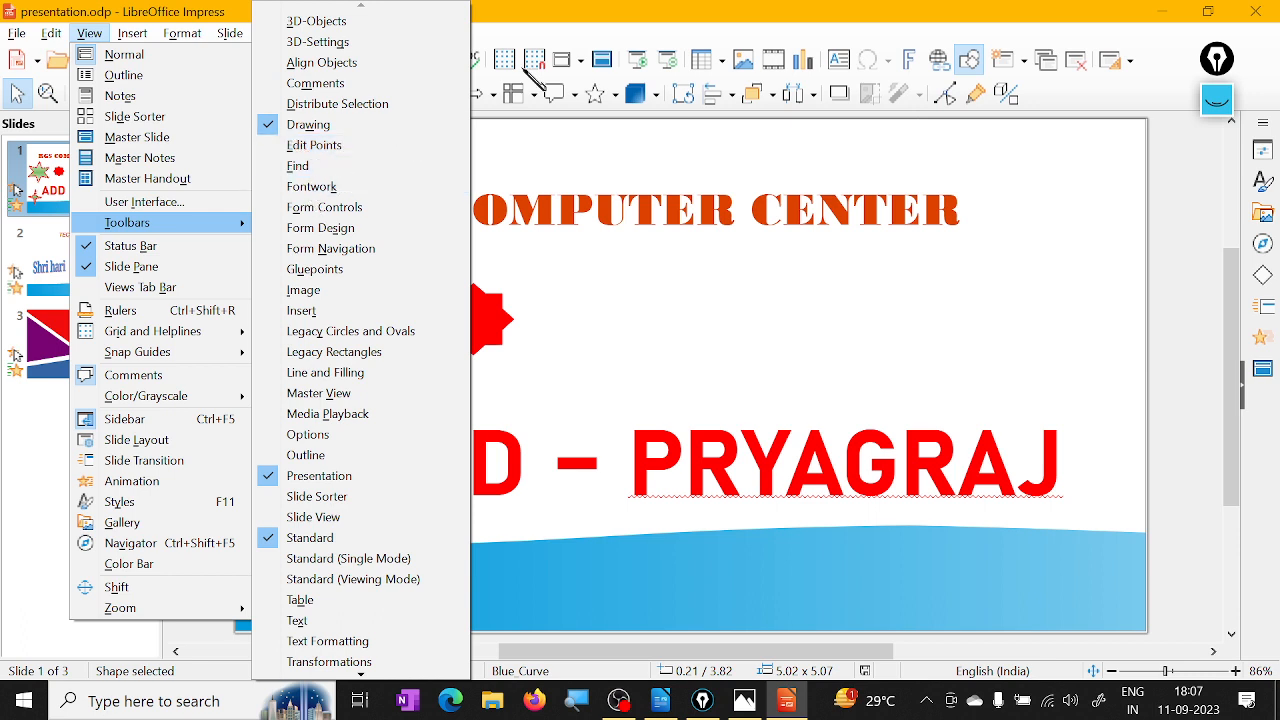
left_click(300, 147)
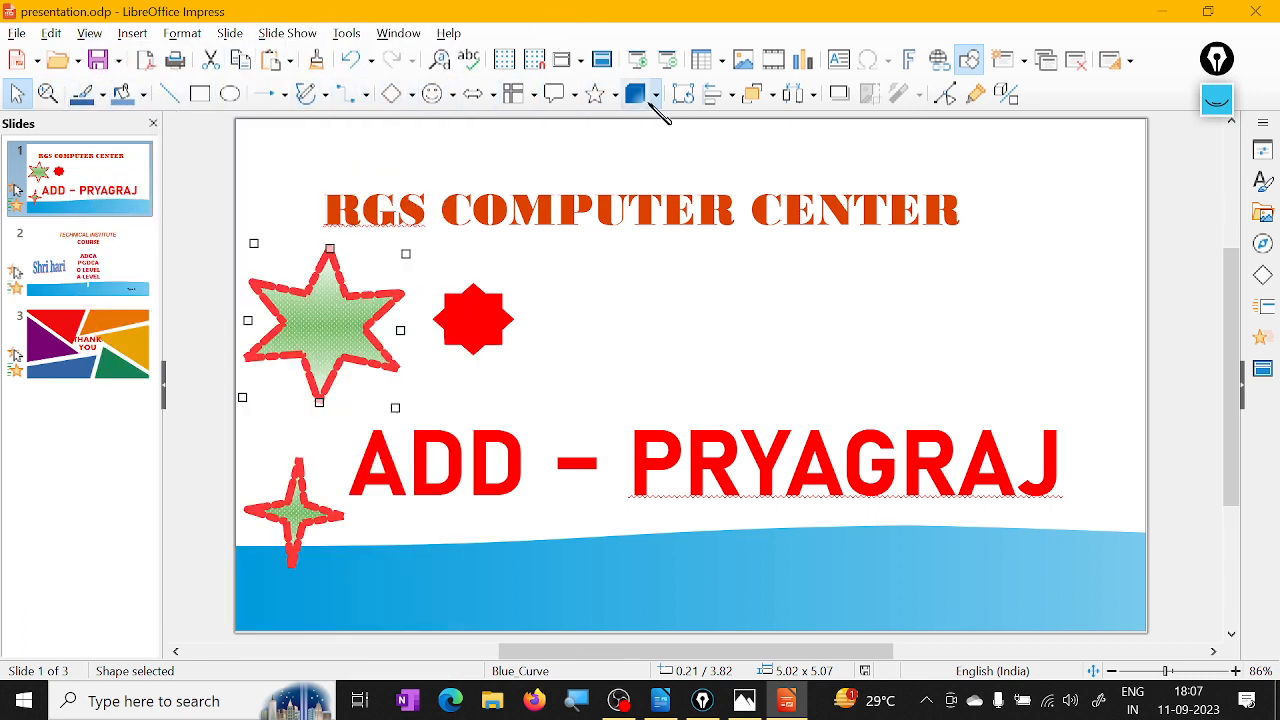
left_click(90, 33)
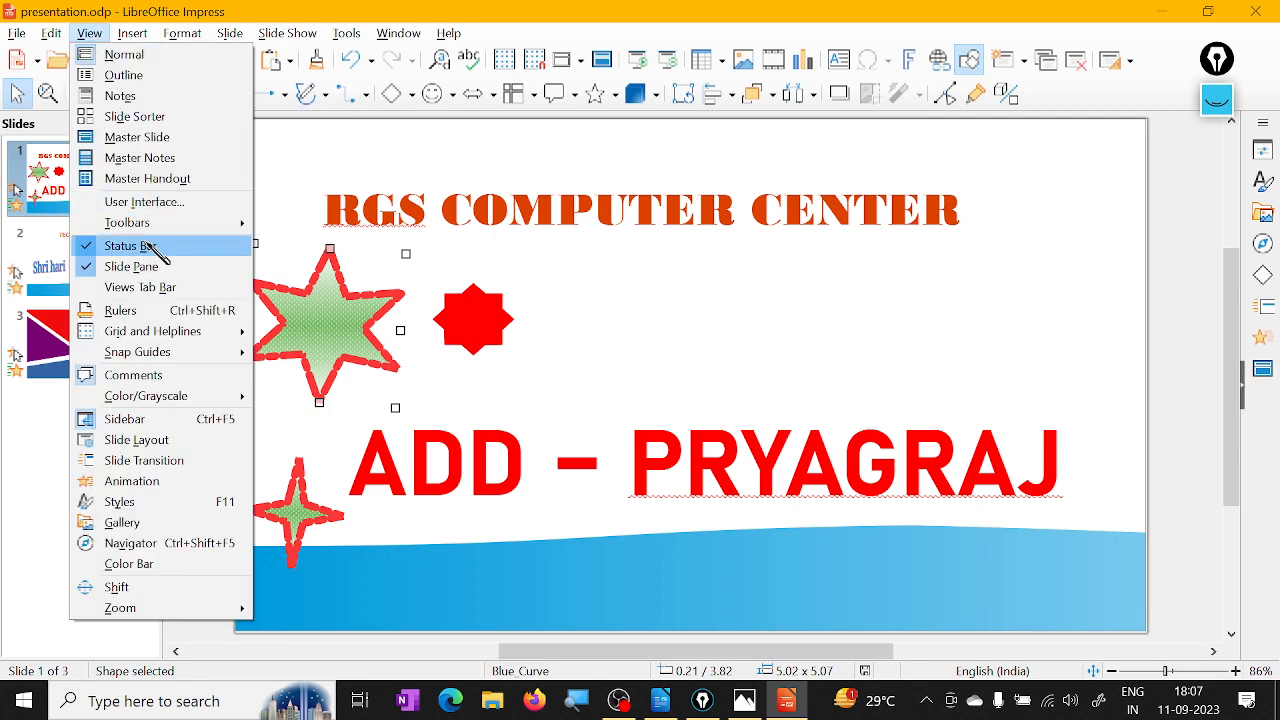
mouse_move(158, 225)
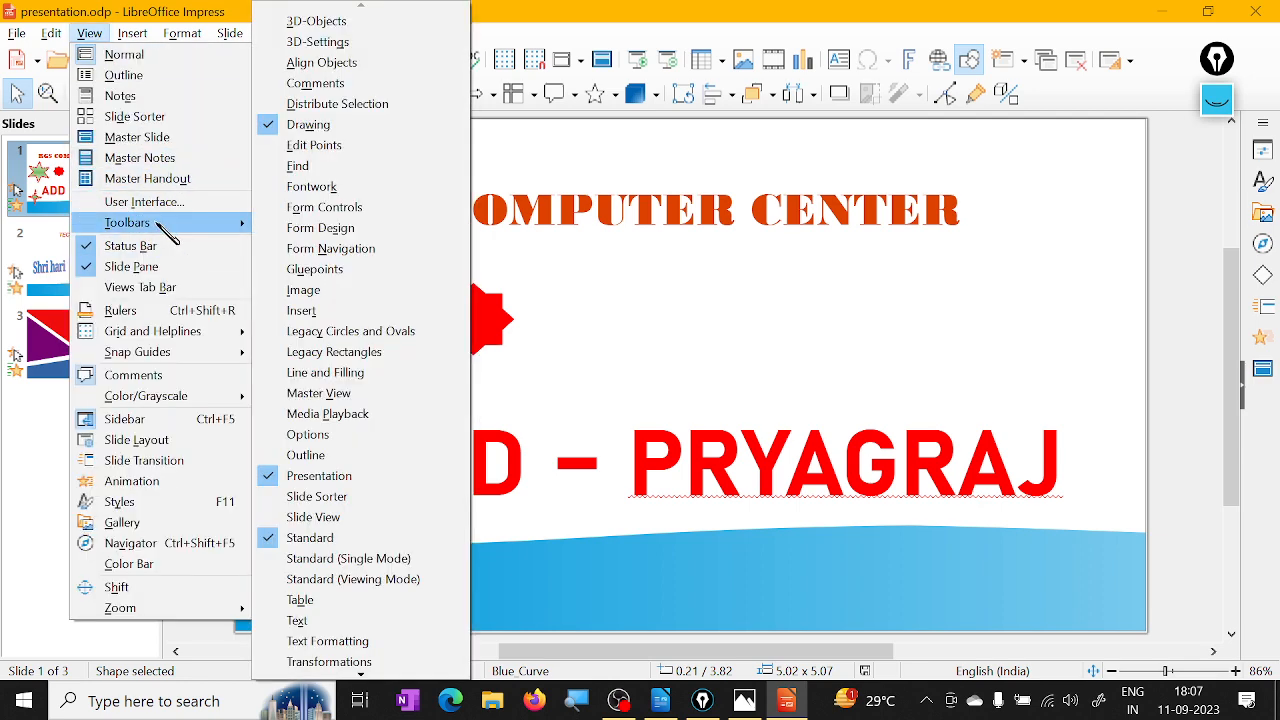
left_click(388, 134)
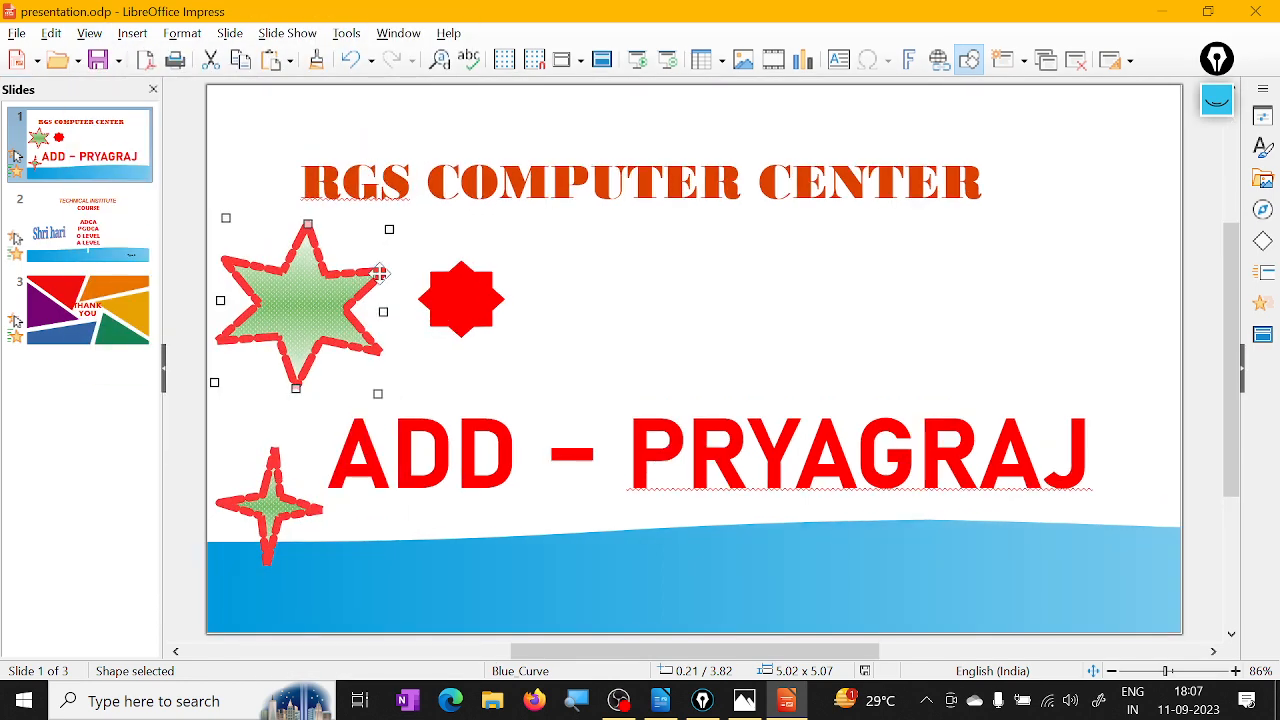
left_click(92, 36)
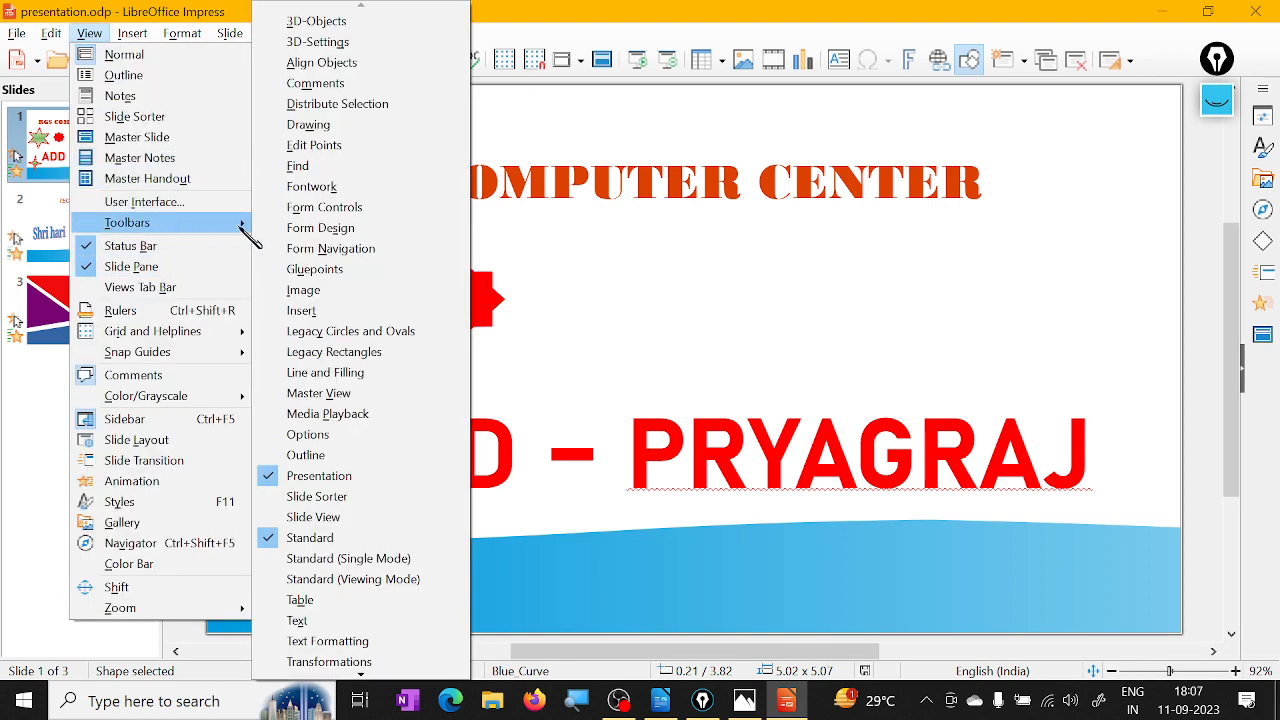
left_click(320, 125)
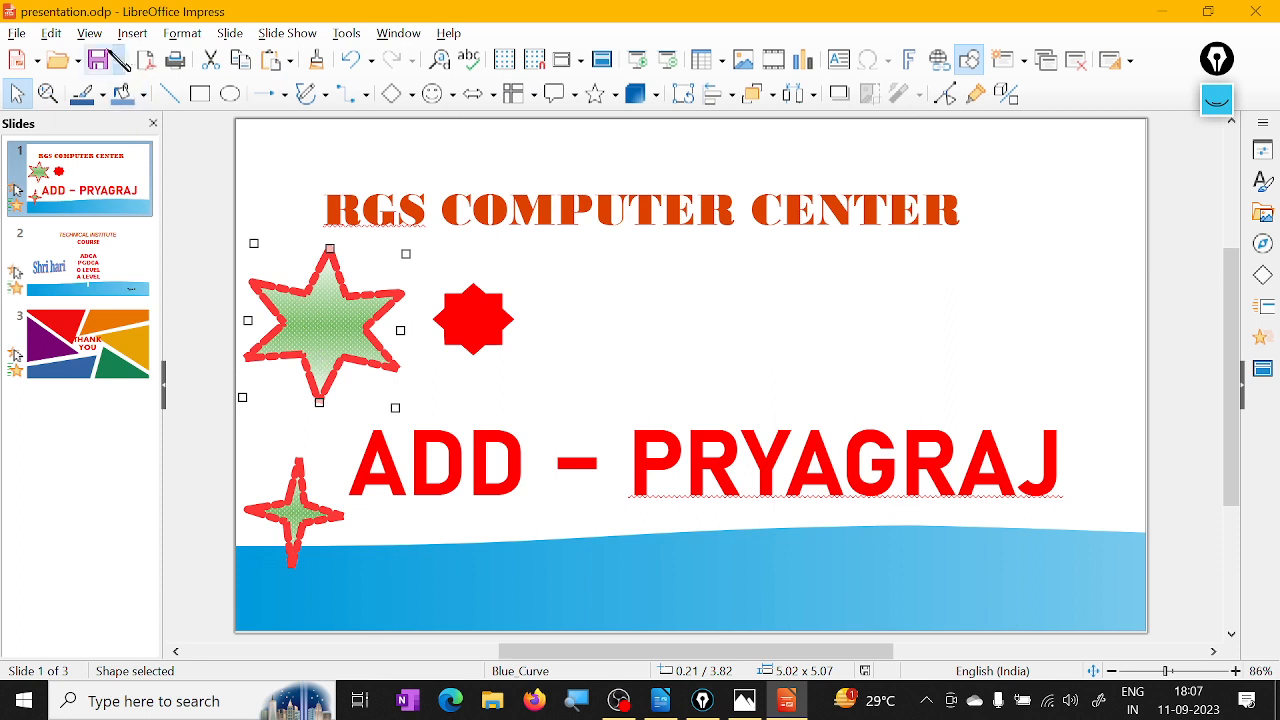
- Turn the status bar off and back on
left_click(89, 33)
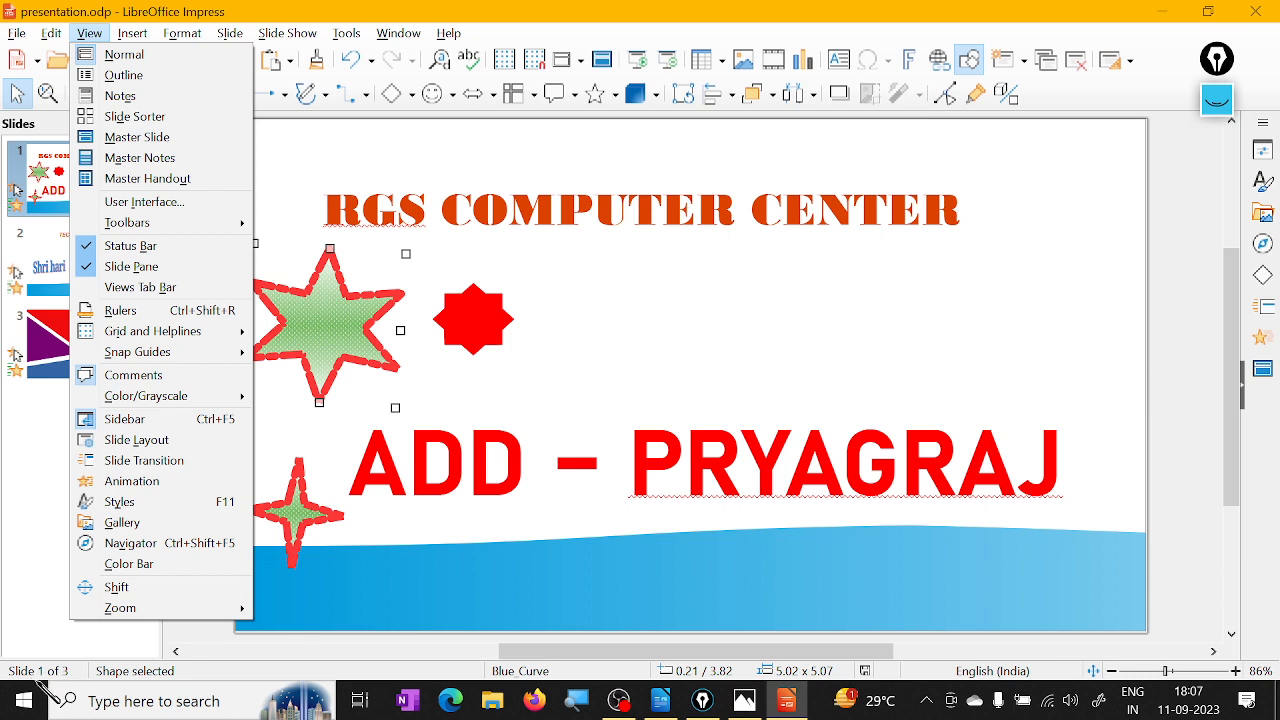
left_click(190, 246)
left_click(86, 30)
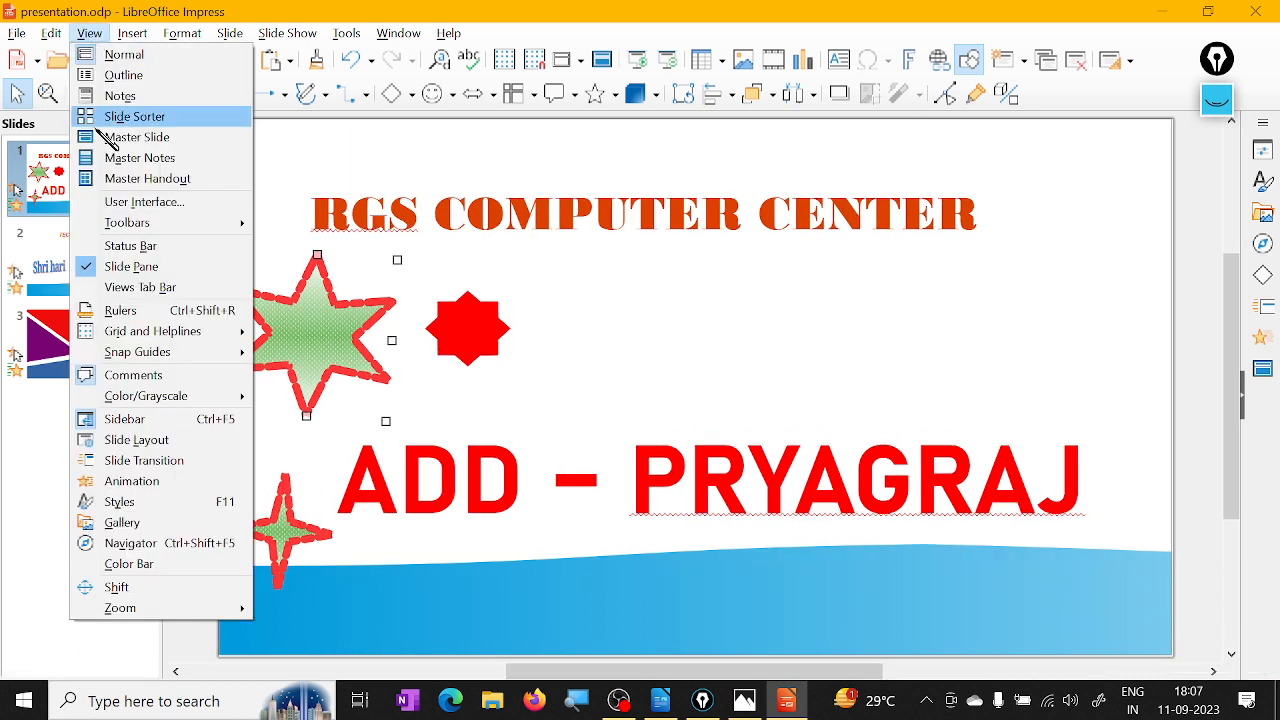
left_click(130, 248)
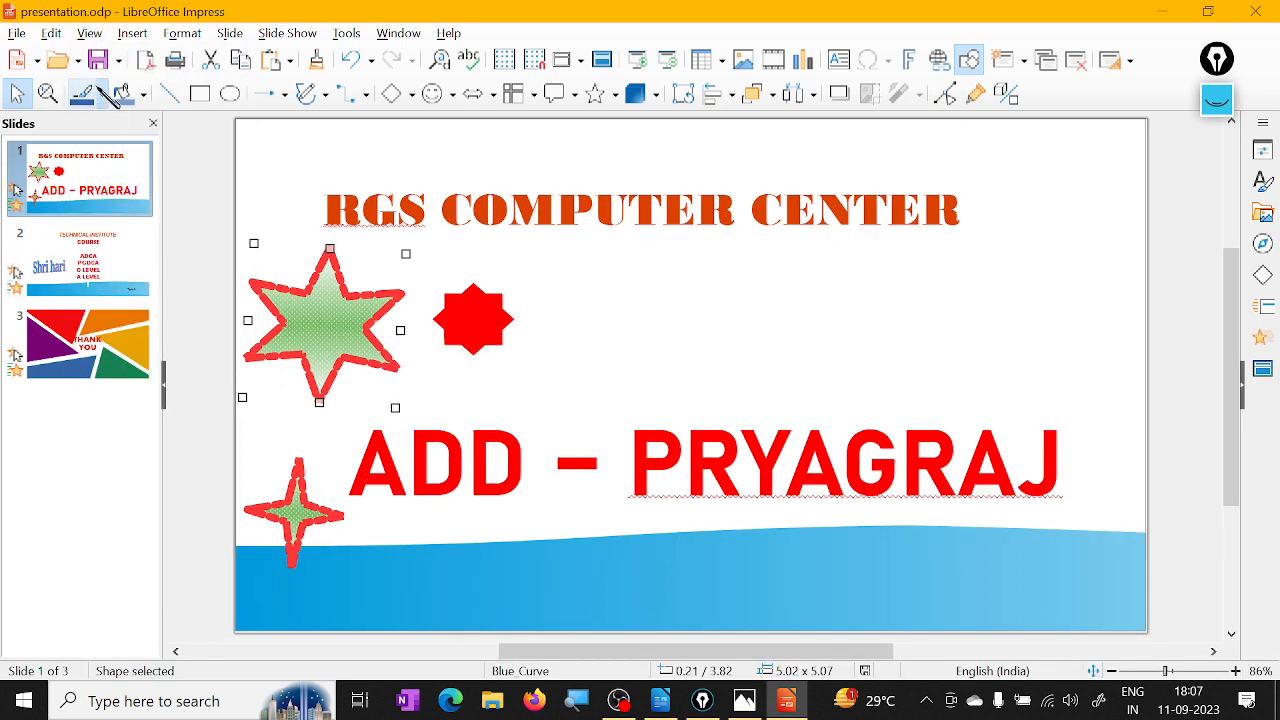
- Collapse the slide pane at its border and expand it again
left_click(90, 33)
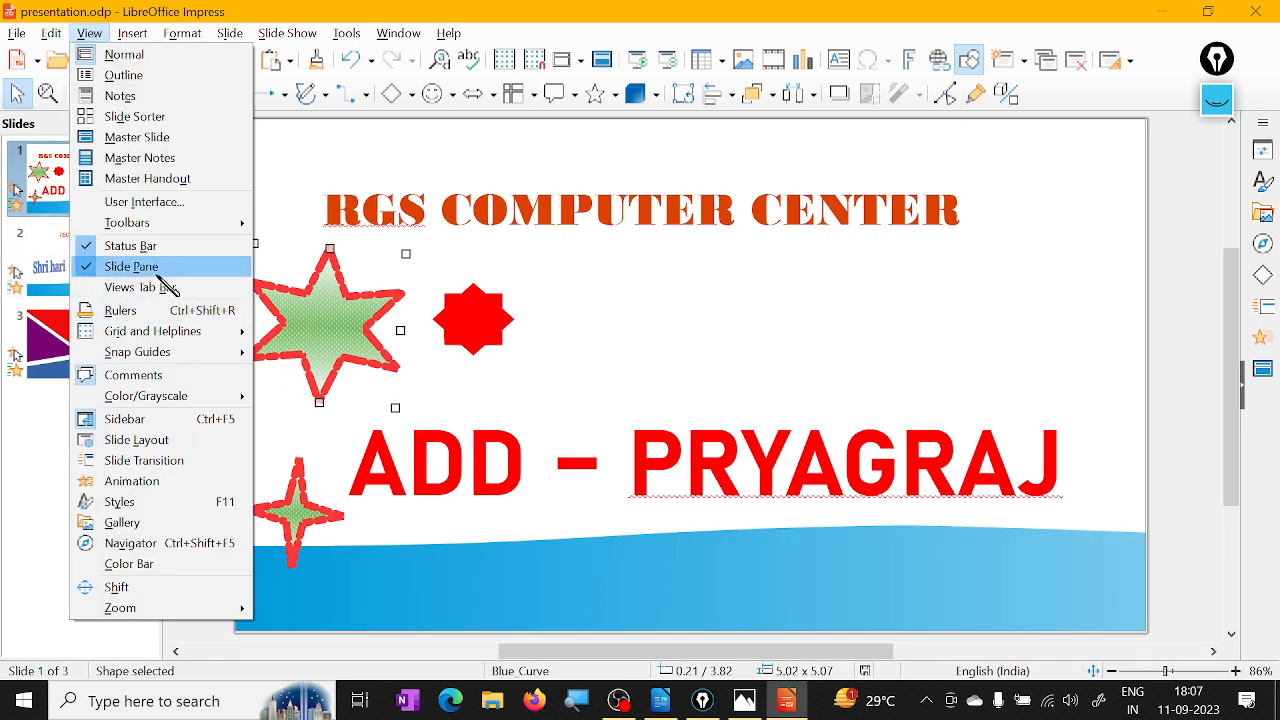
left_click(400, 14)
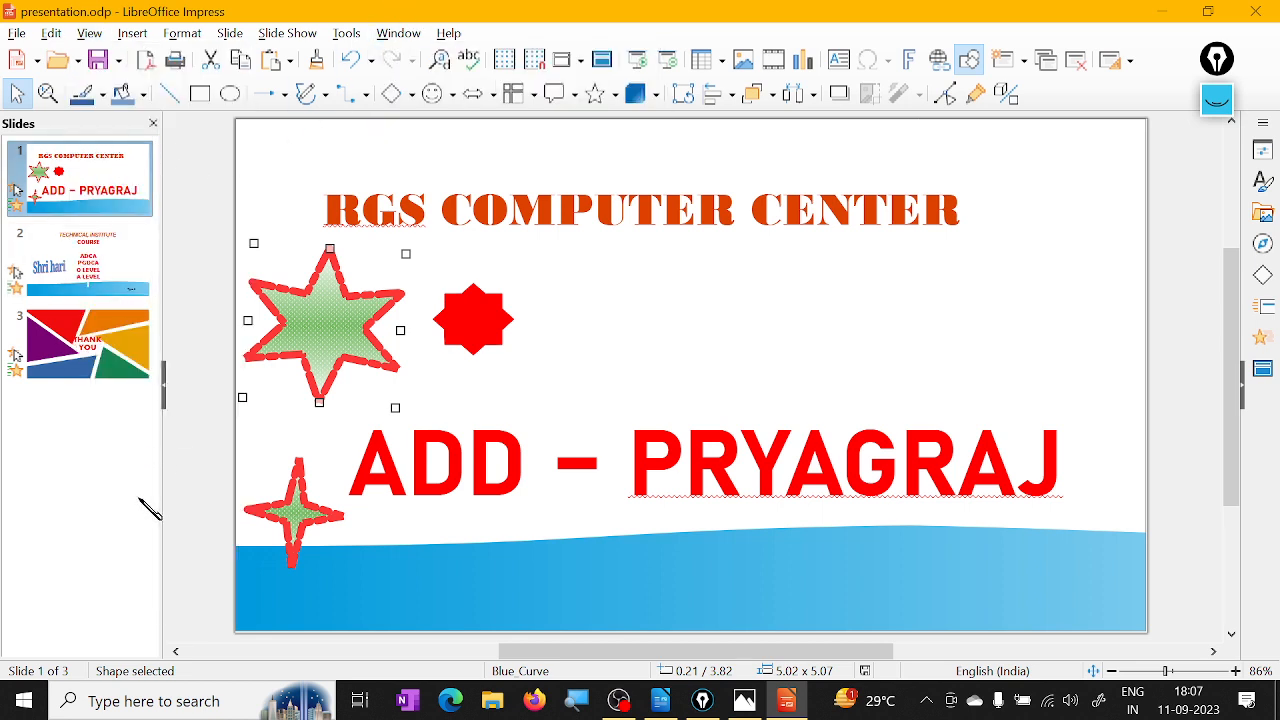
left_click(166, 386)
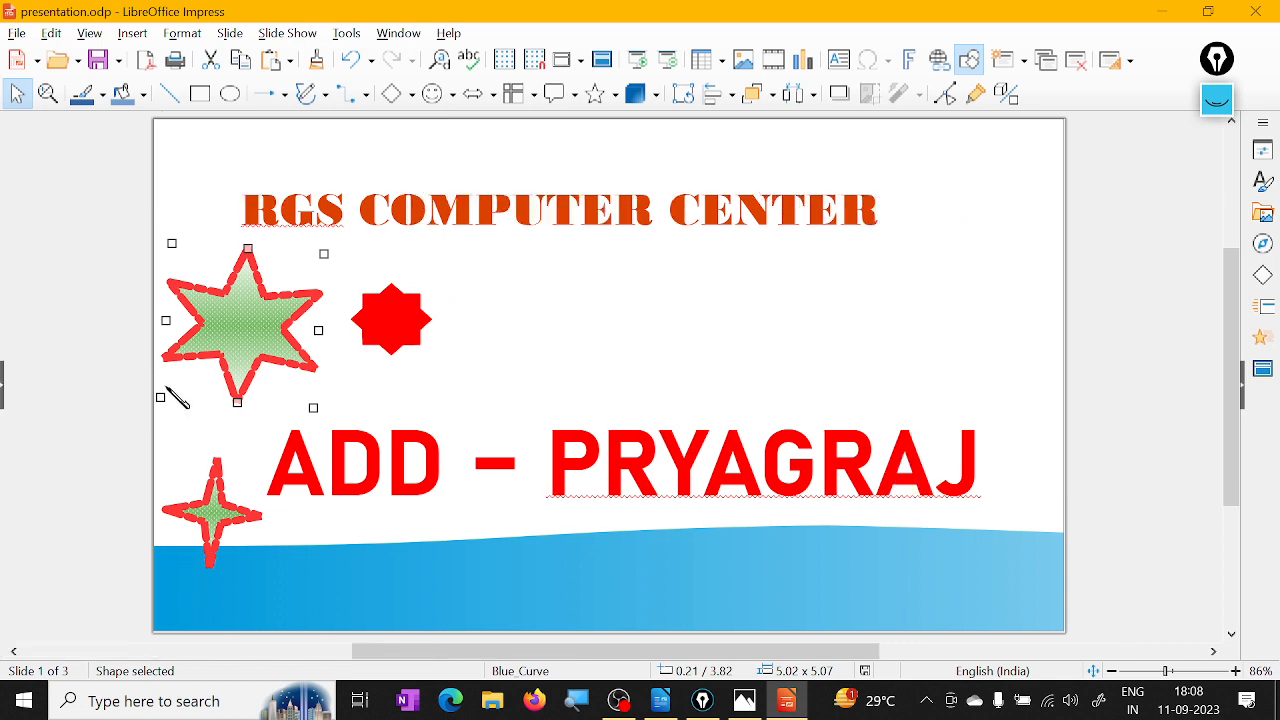
left_click(3, 386)
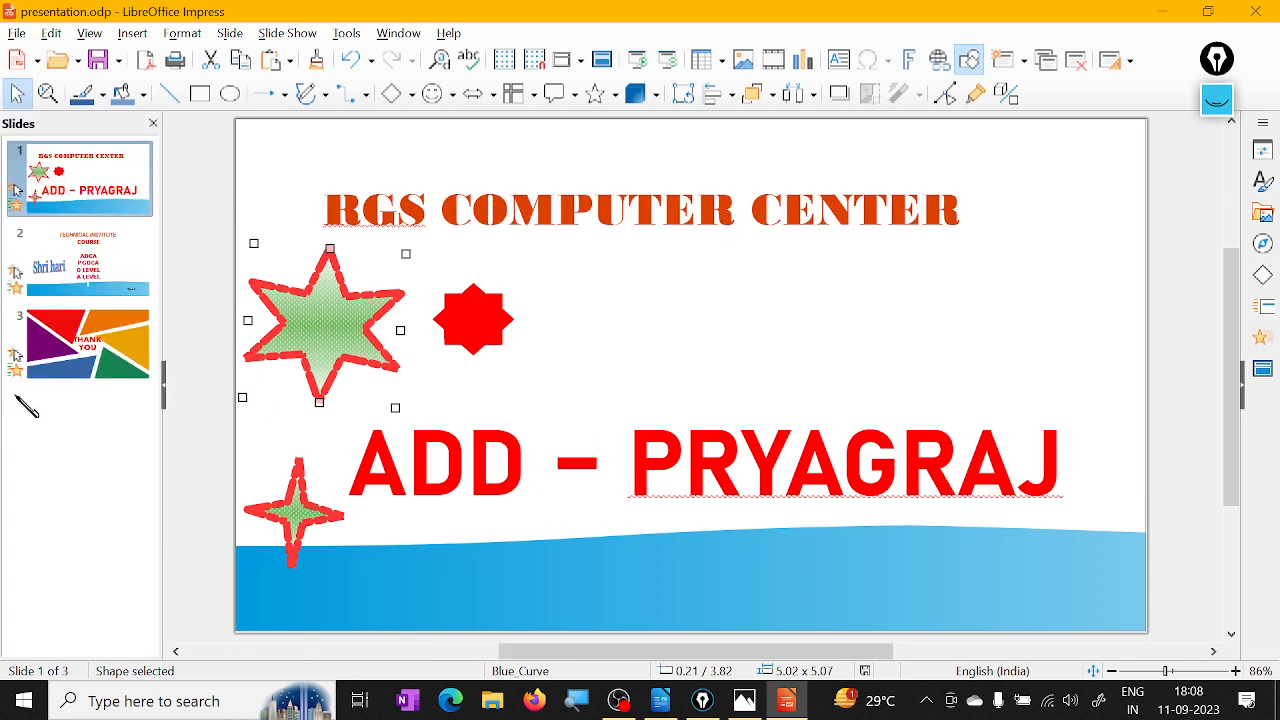
- Disable the Slide Pane view option and enable it again
left_click(50, 33)
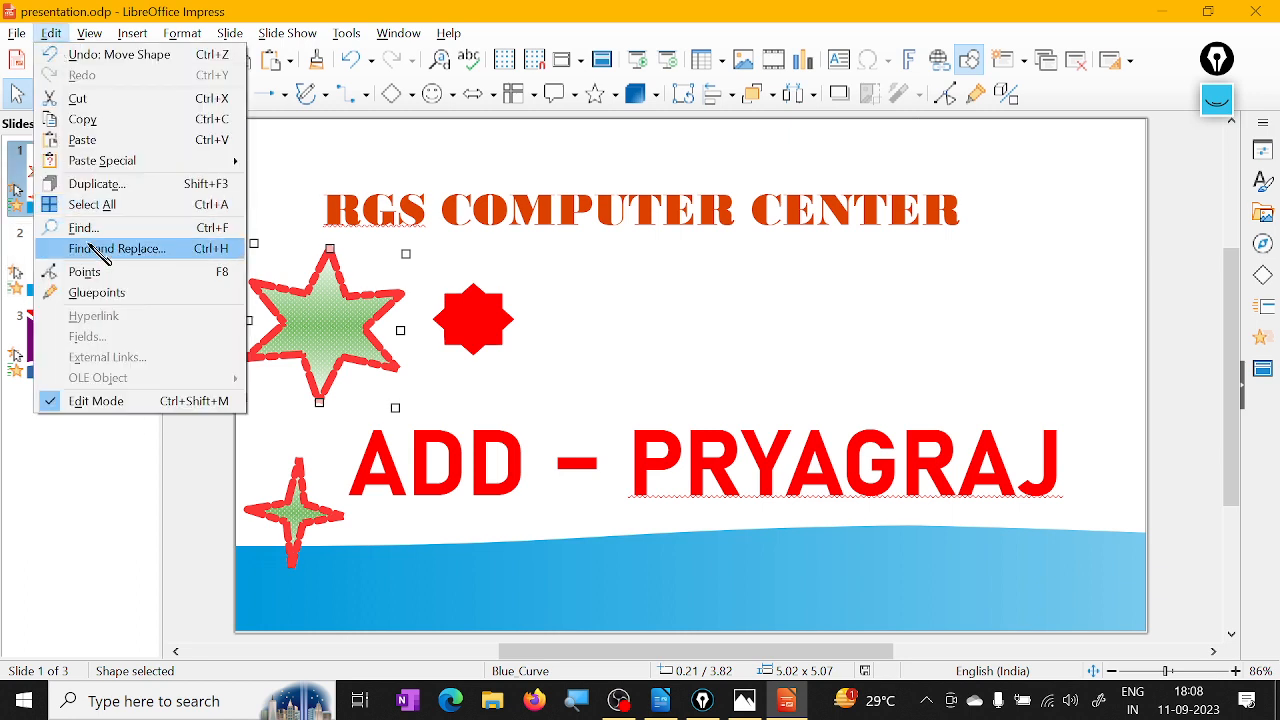
left_click(89, 33)
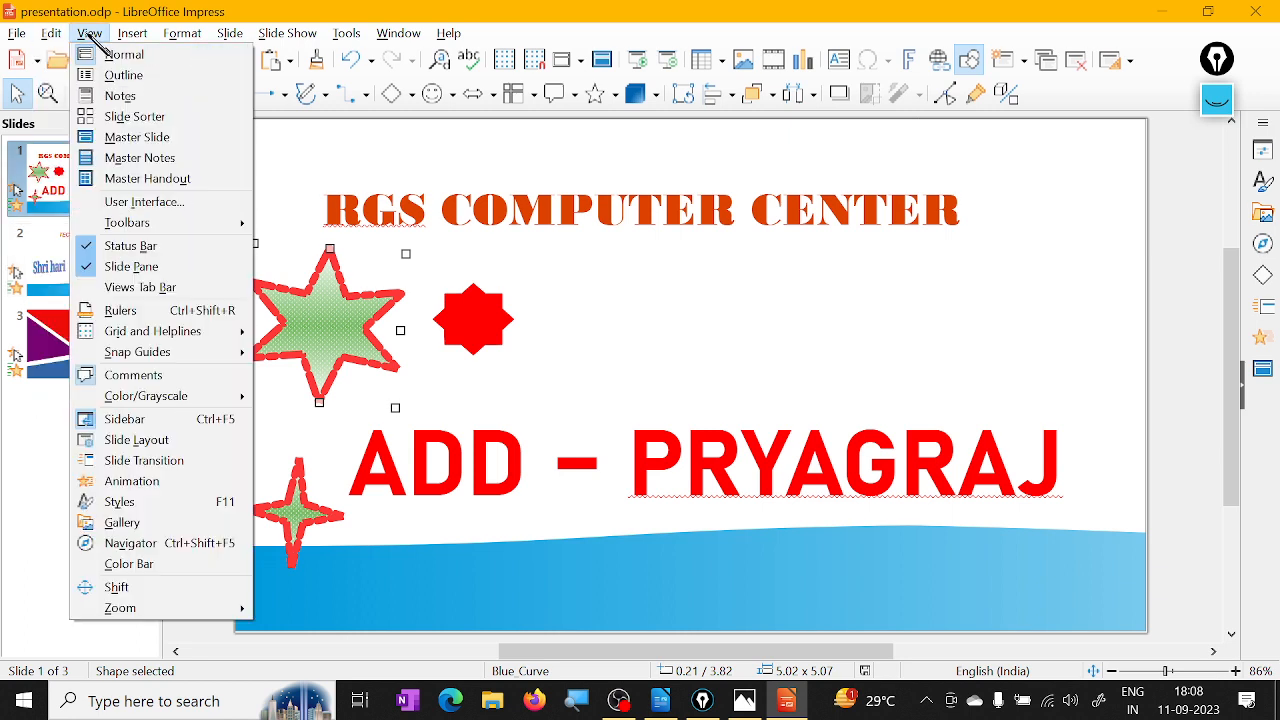
left_click(140, 266)
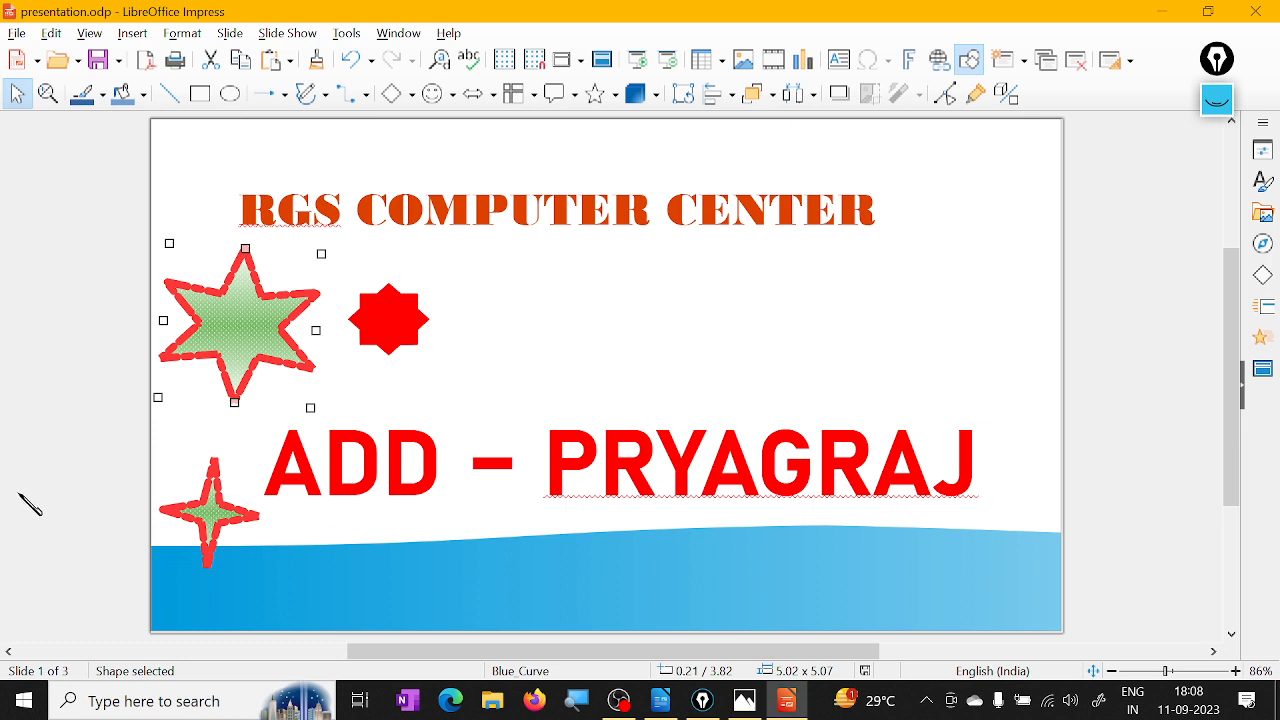
left_click(89, 33)
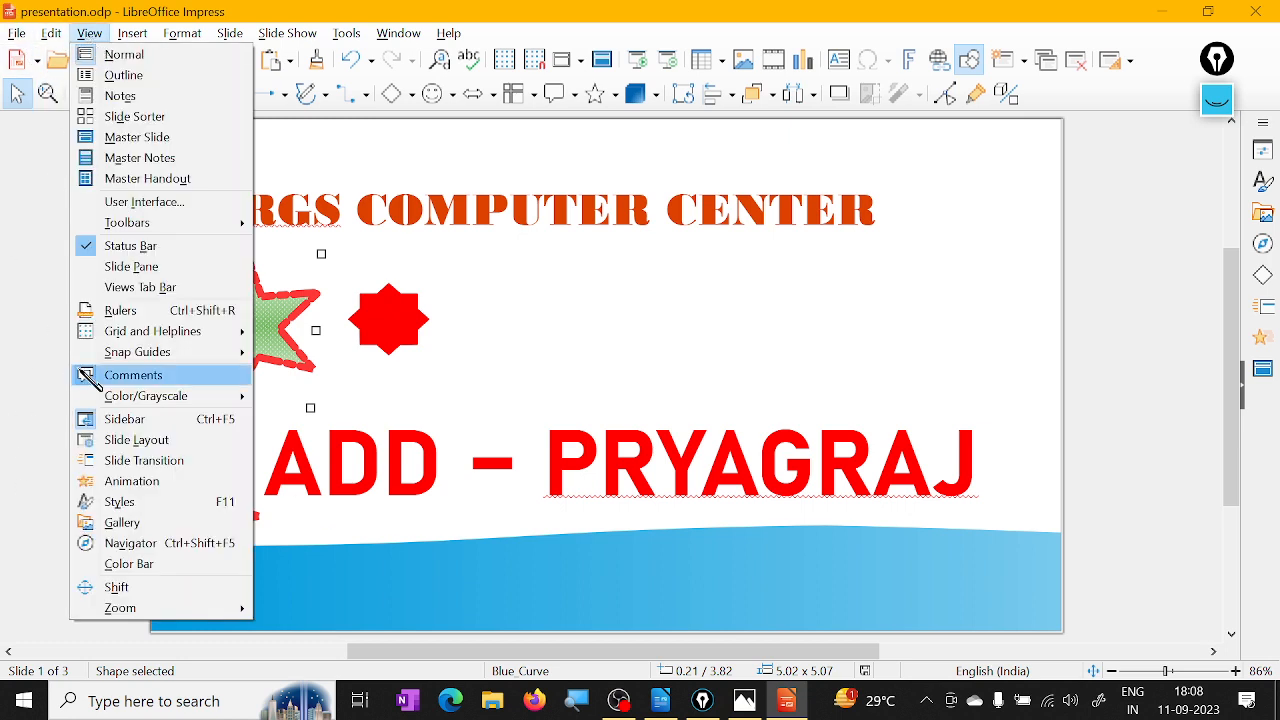
left_click(158, 267)
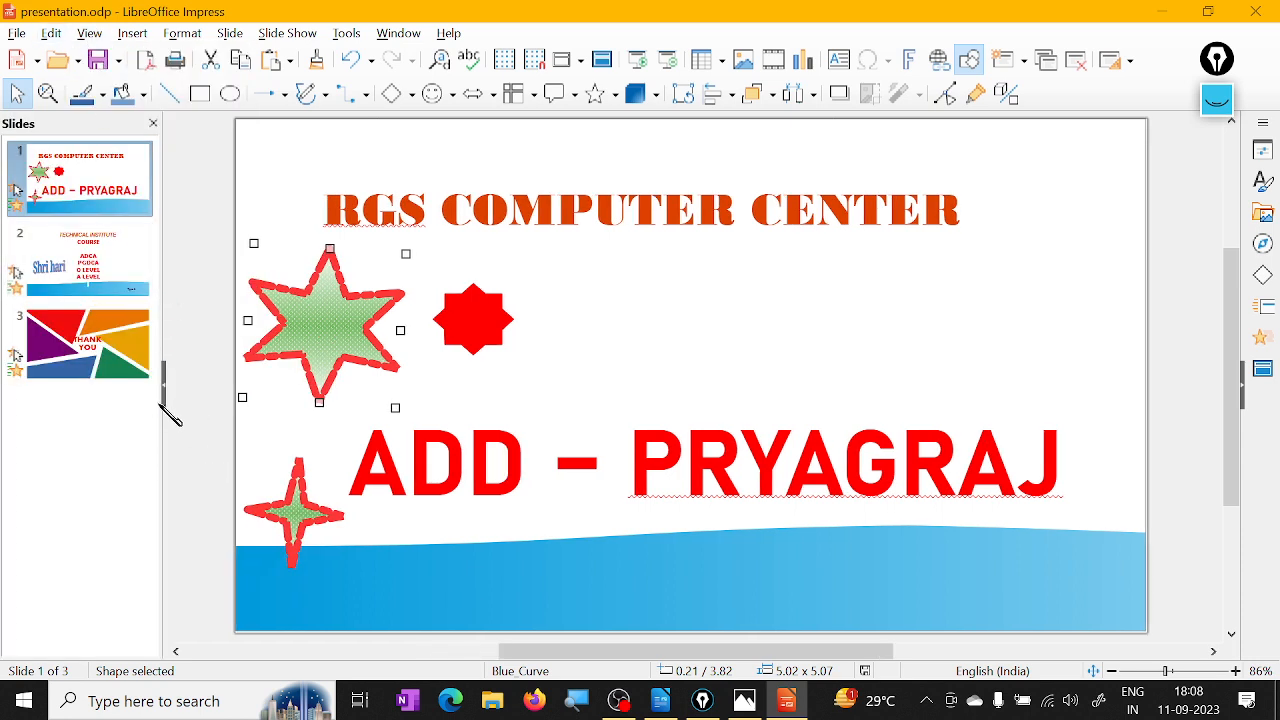
- Display the Views Tab Bar above the slide and hide it again
left_click(89, 33)
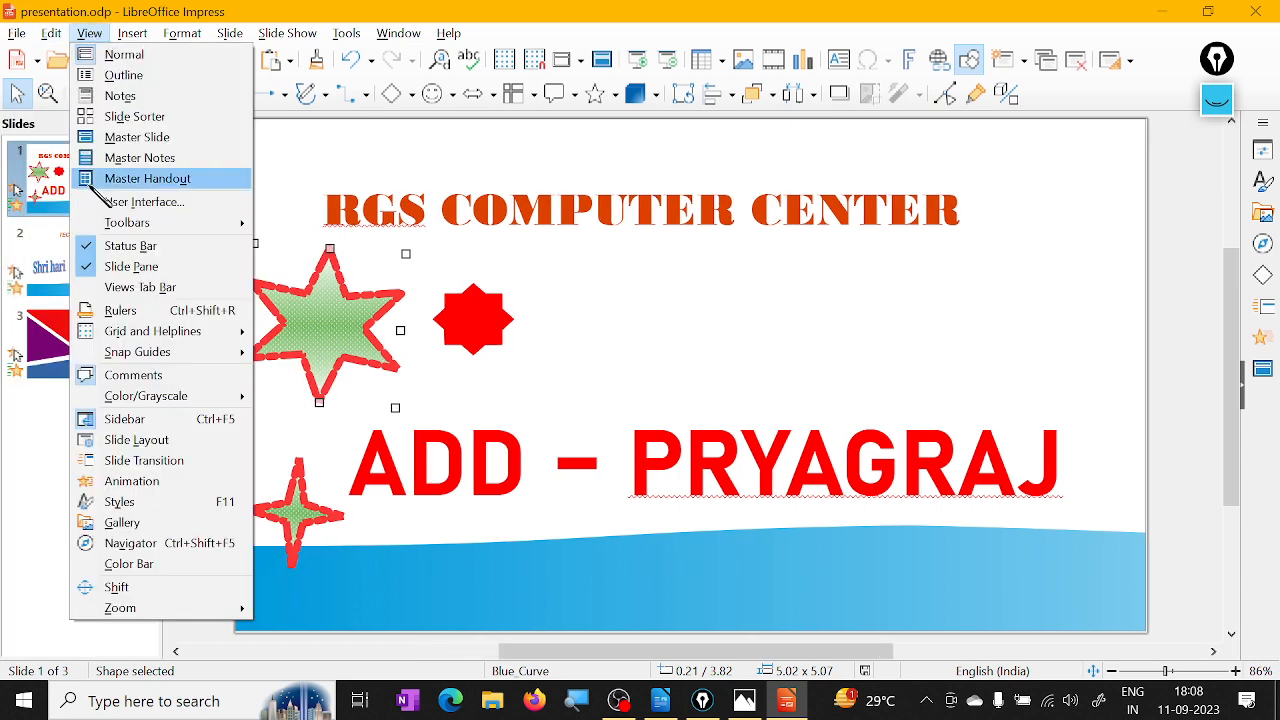
mouse_move(134, 342)
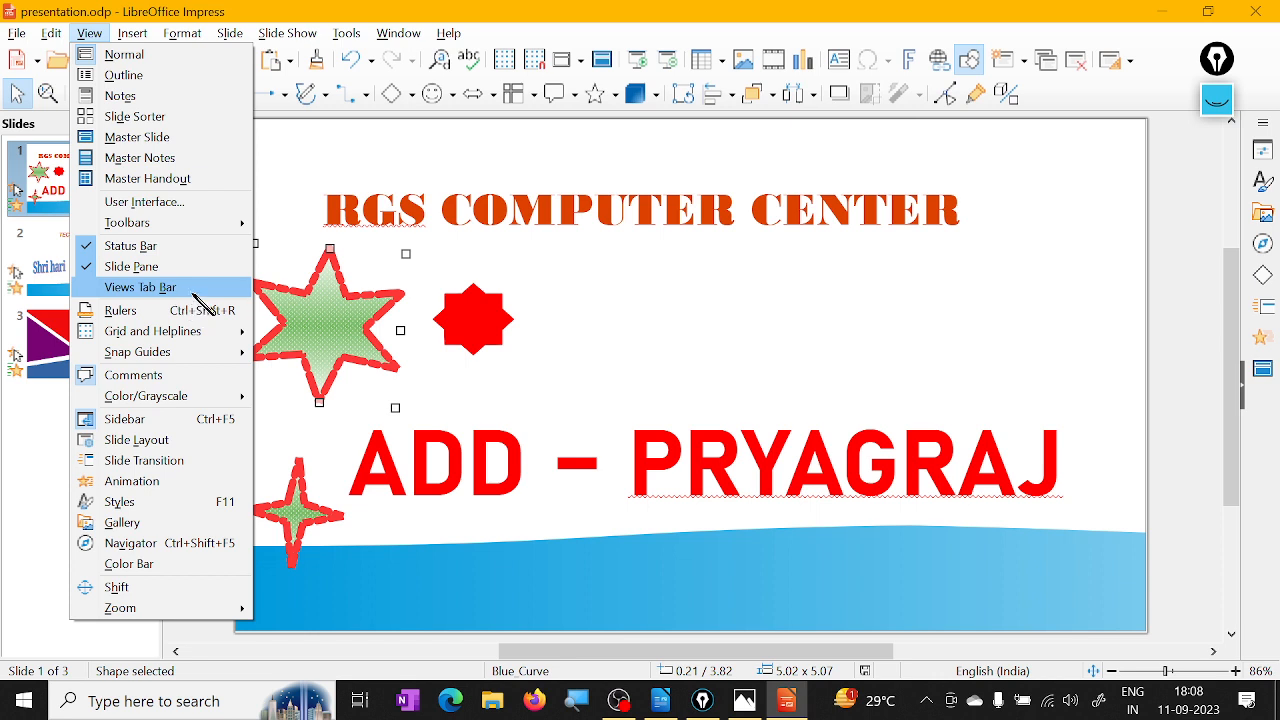
left_click(199, 289)
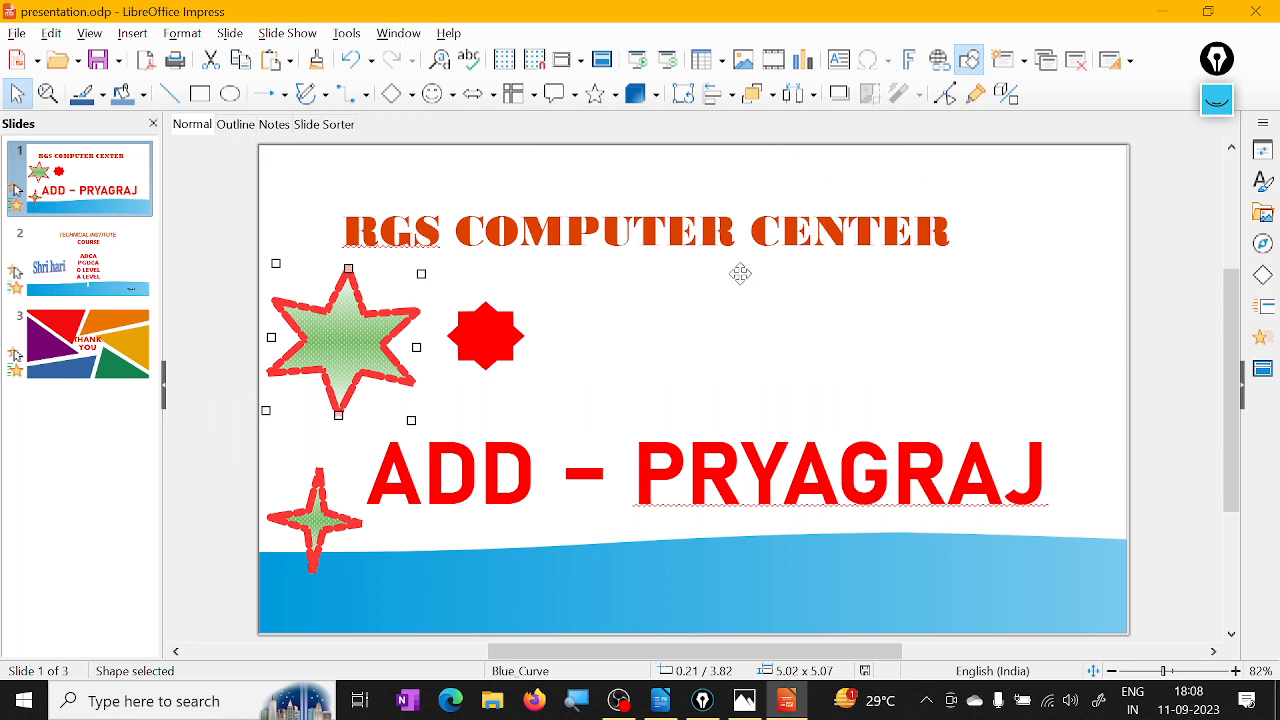
left_click(89, 33)
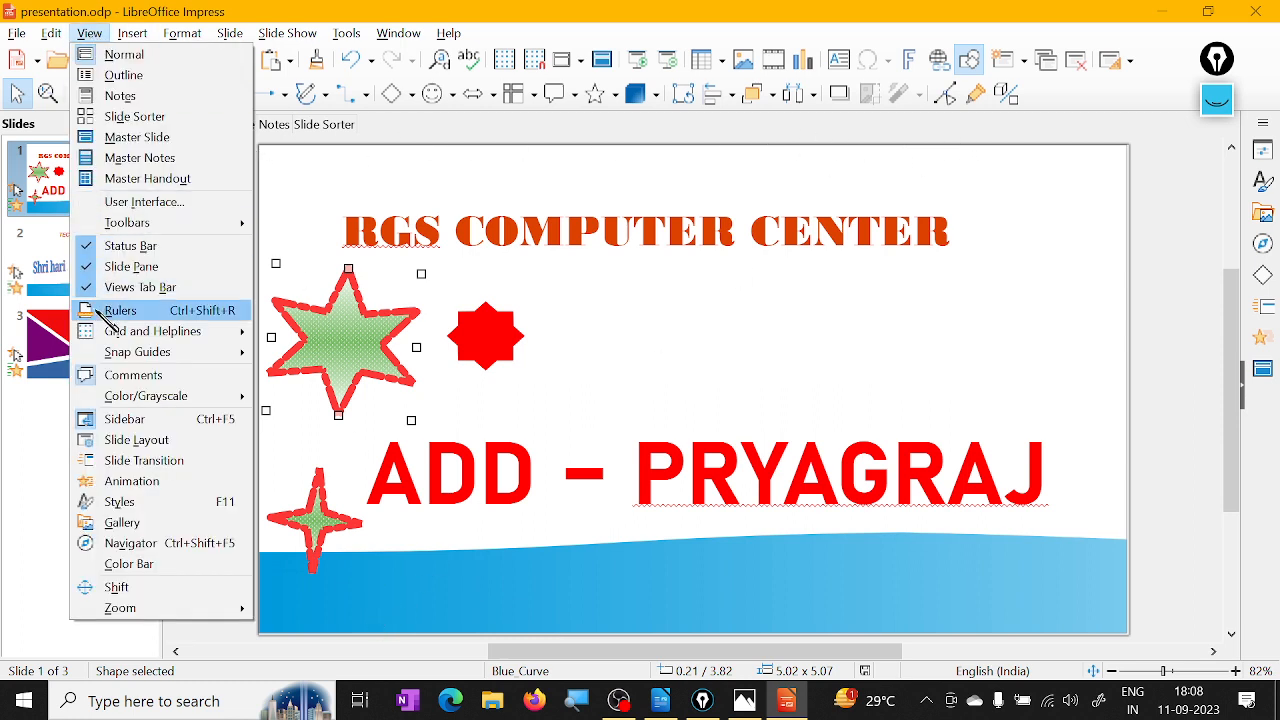
left_click(108, 293)
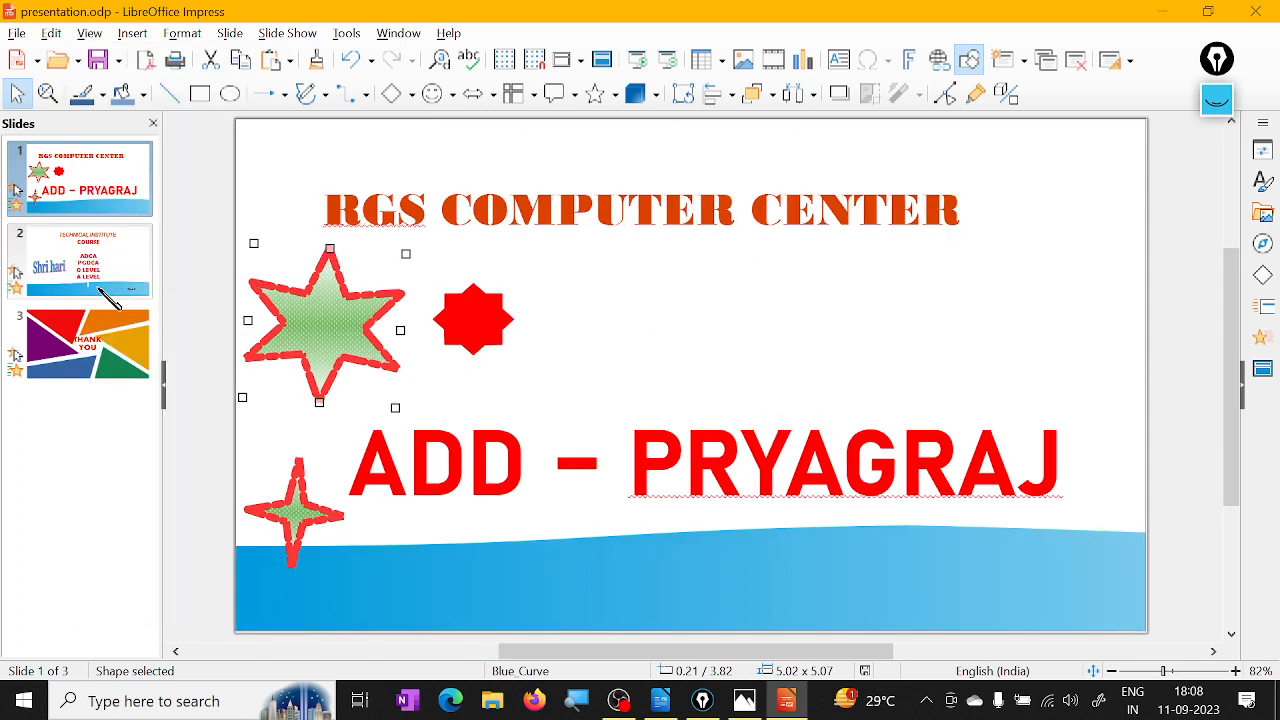
- Enable the Views Tab Bar above the slide
left_click(97, 34)
left_click(132, 33)
left_click(92, 33)
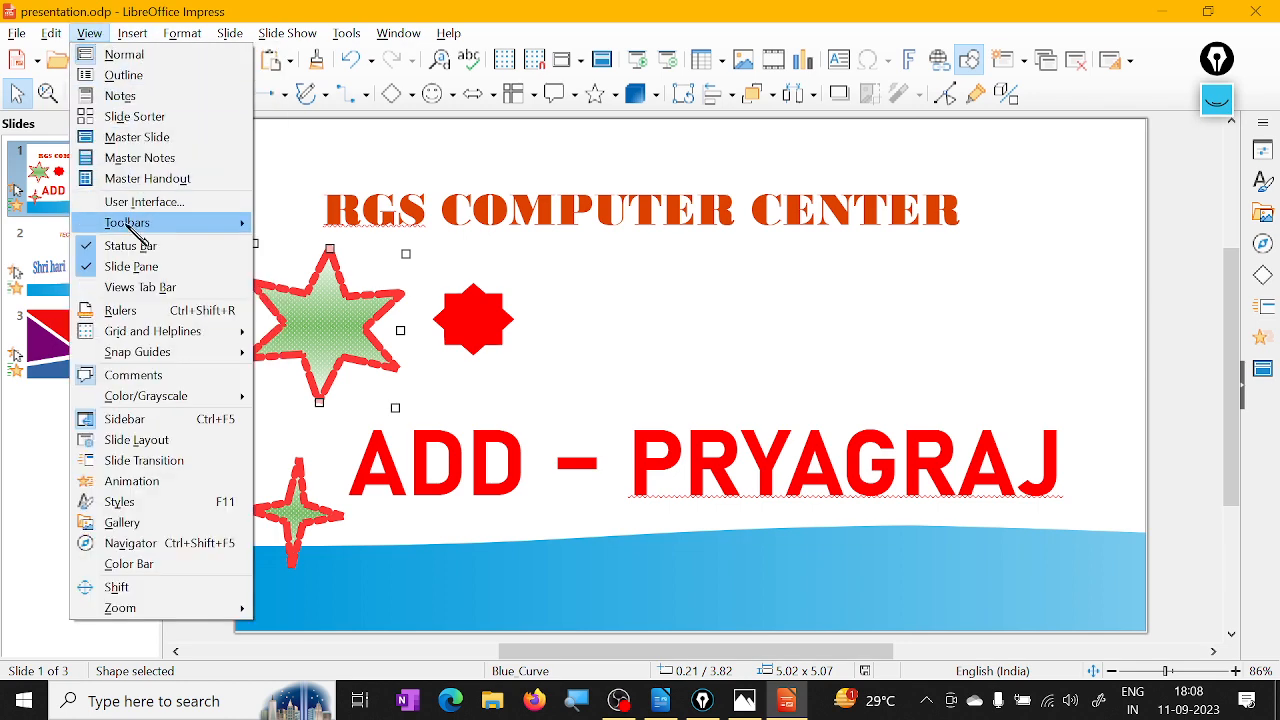
left_click(139, 290)
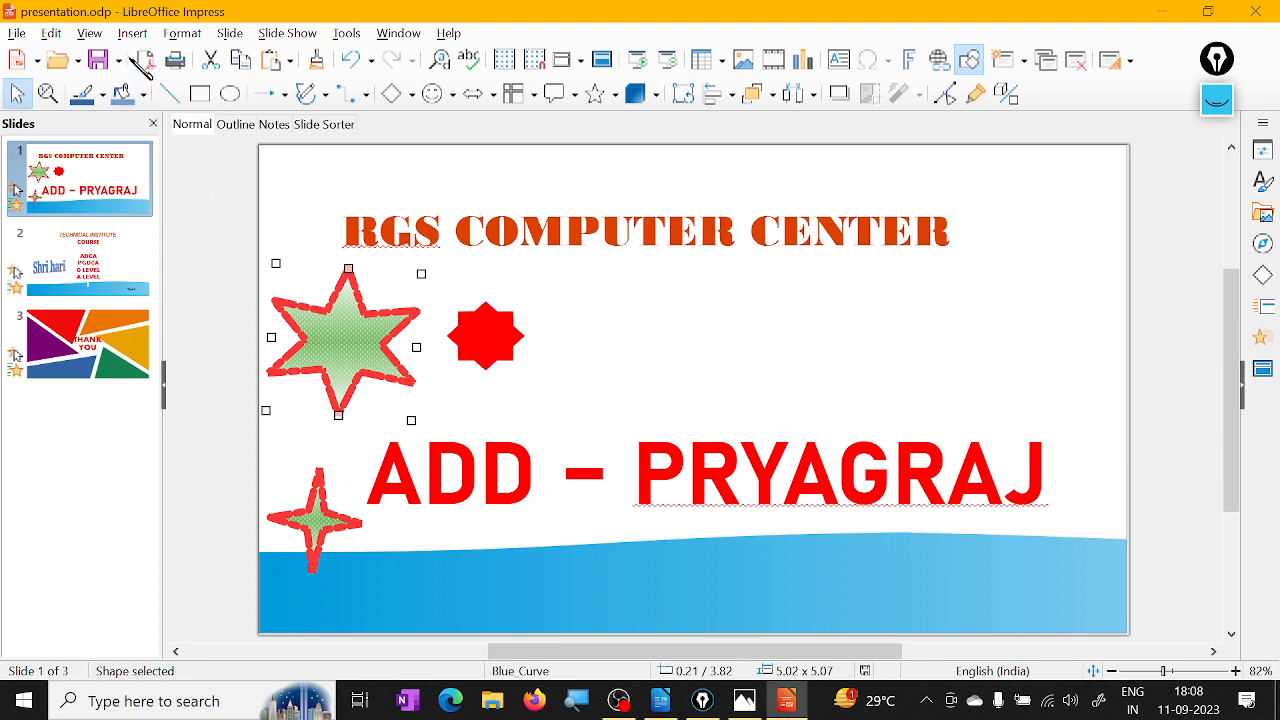
left_click(89, 33)
mouse_move(130, 225)
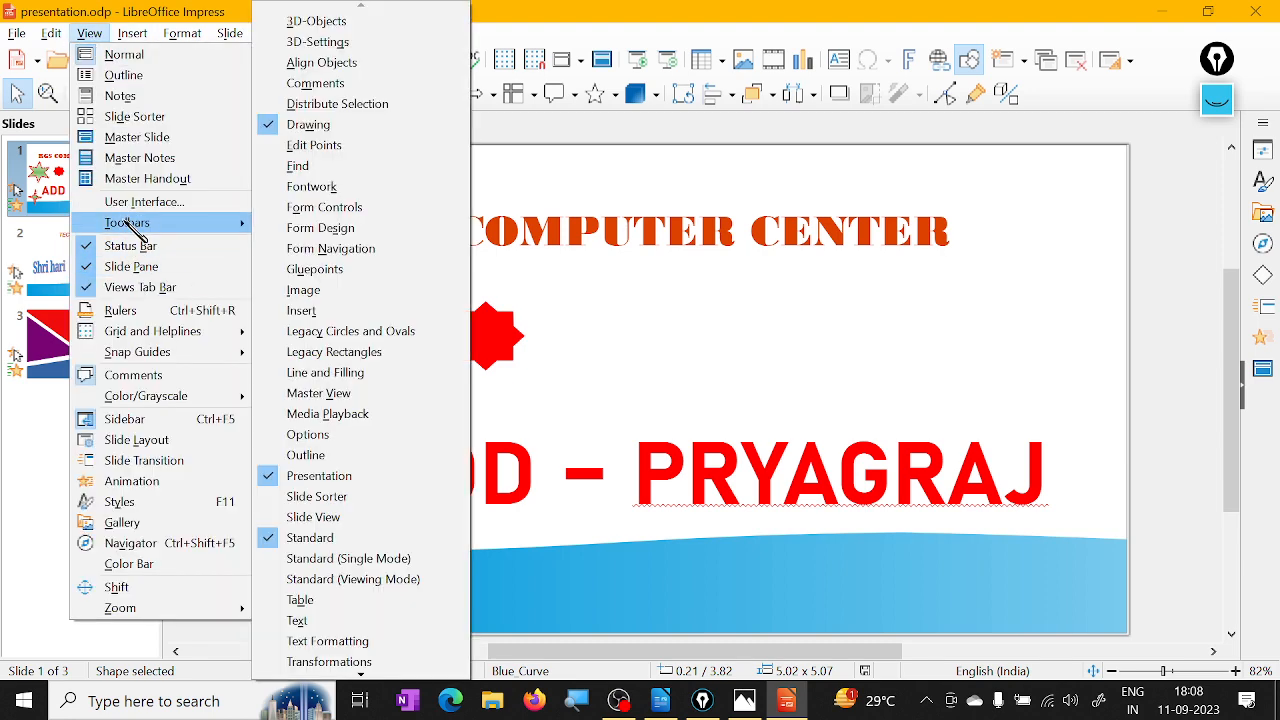
left_click(254, 3)
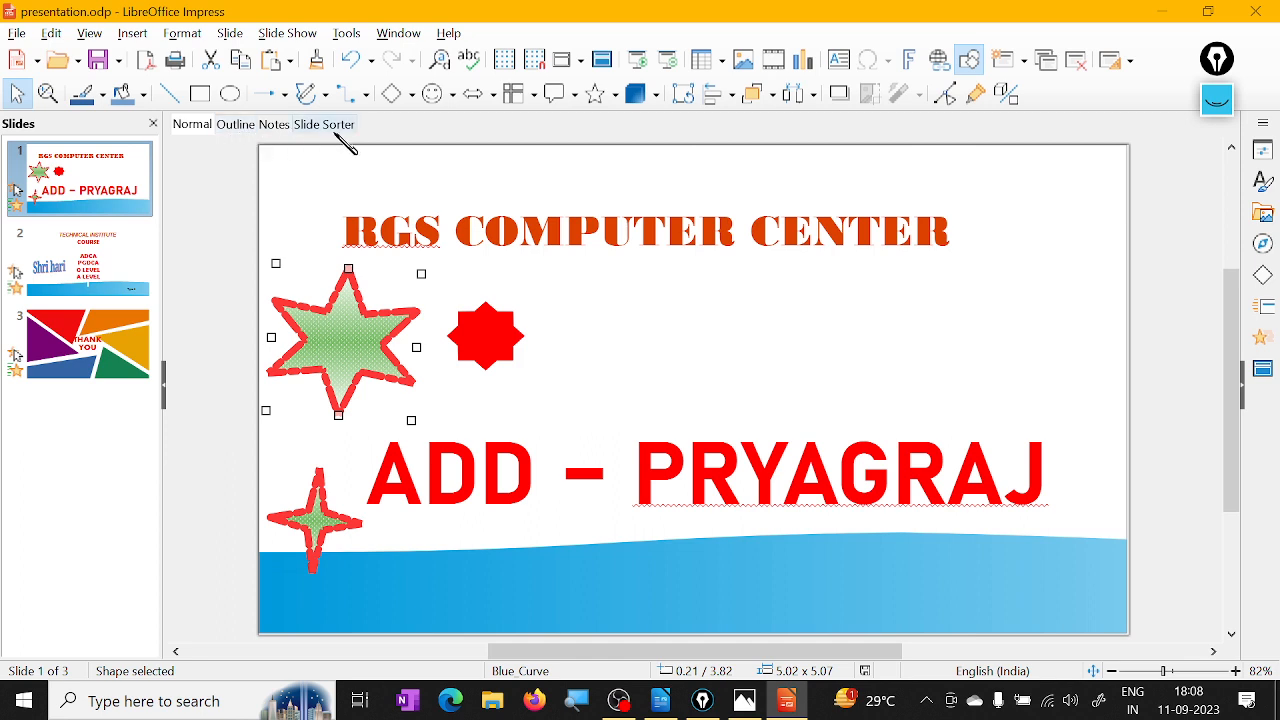
left_click(89, 33)
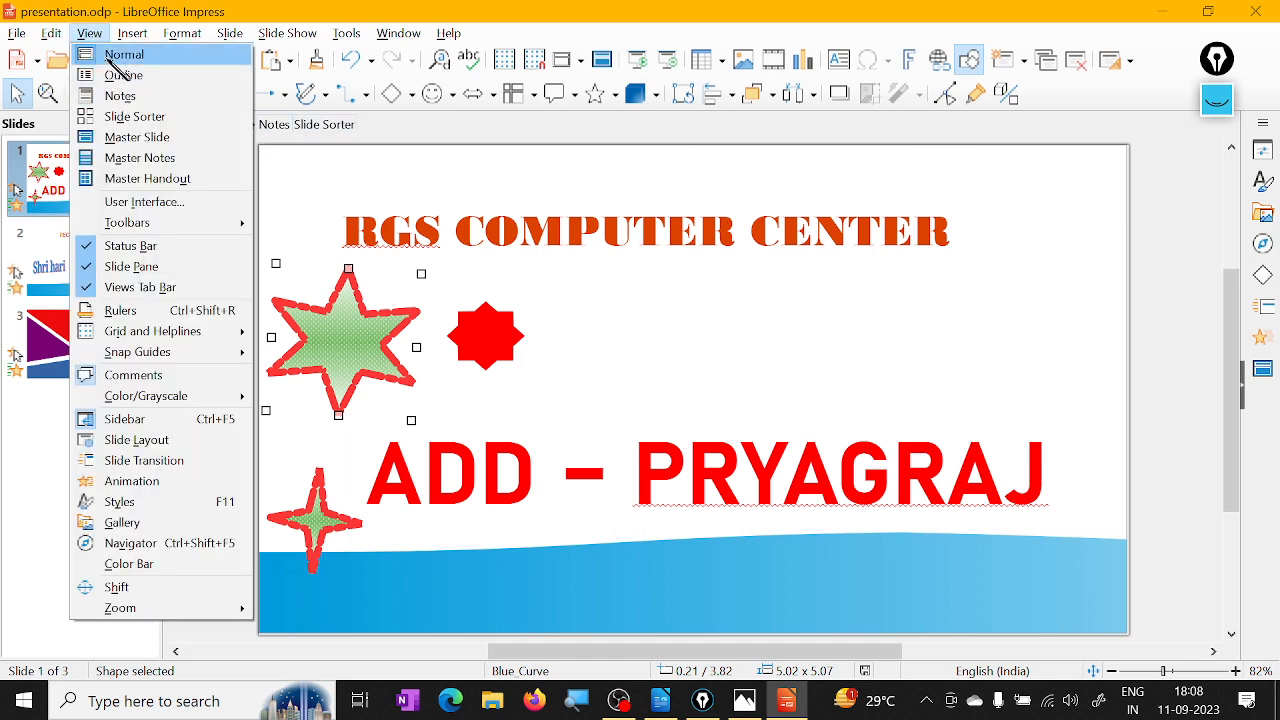
left_click(170, 5)
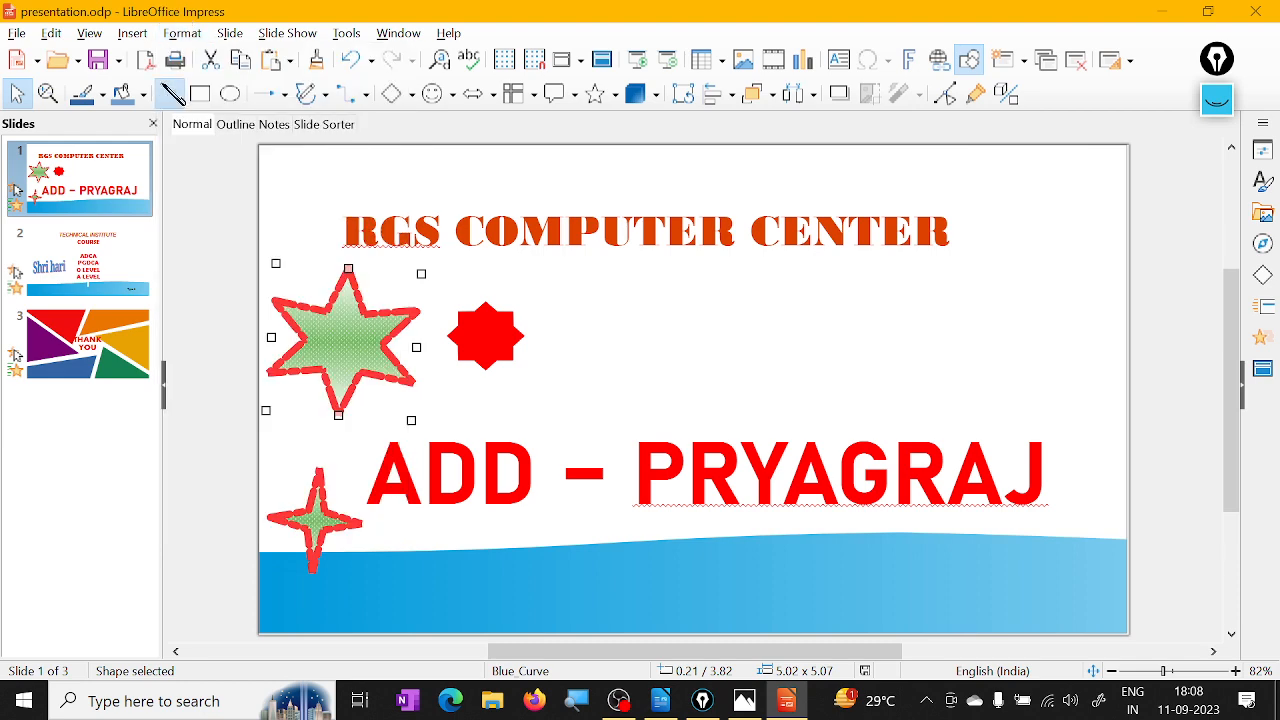
- Switch through the Outline, Notes and Slide Sorter views back to Normal, and hide the Views Tab Bar
left_click(237, 125)
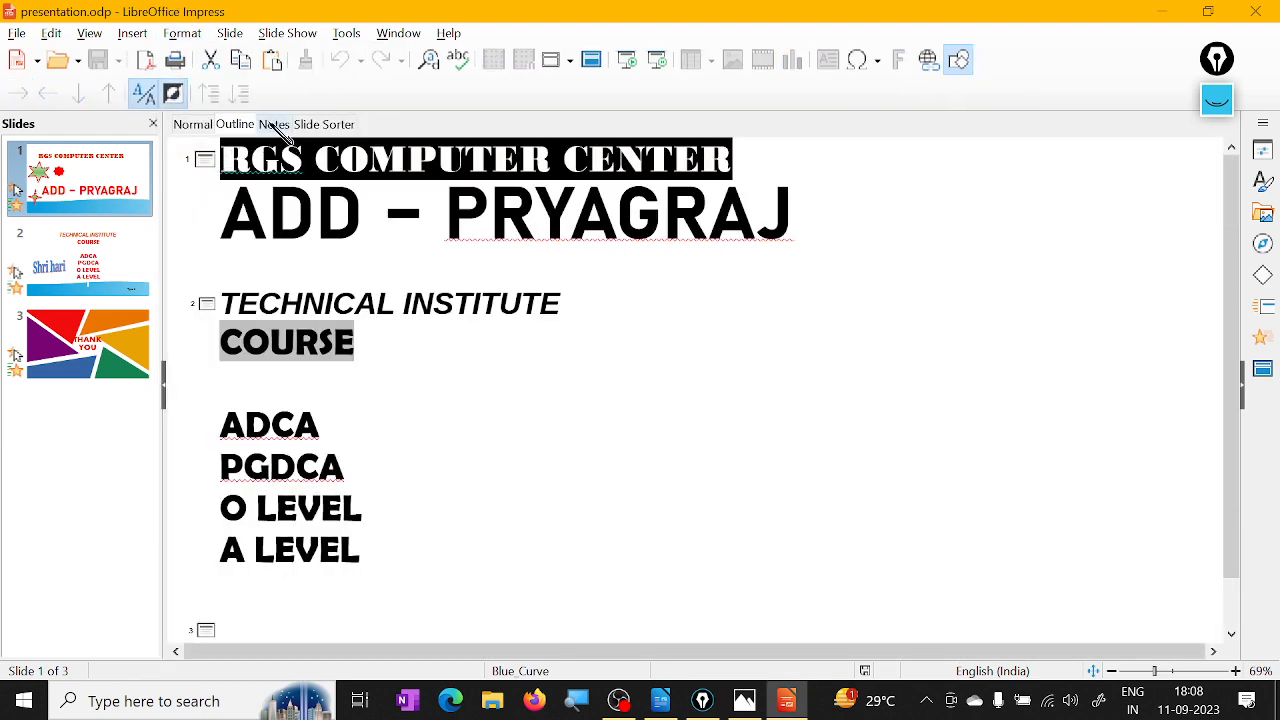
left_click(273, 125)
left_click(322, 125)
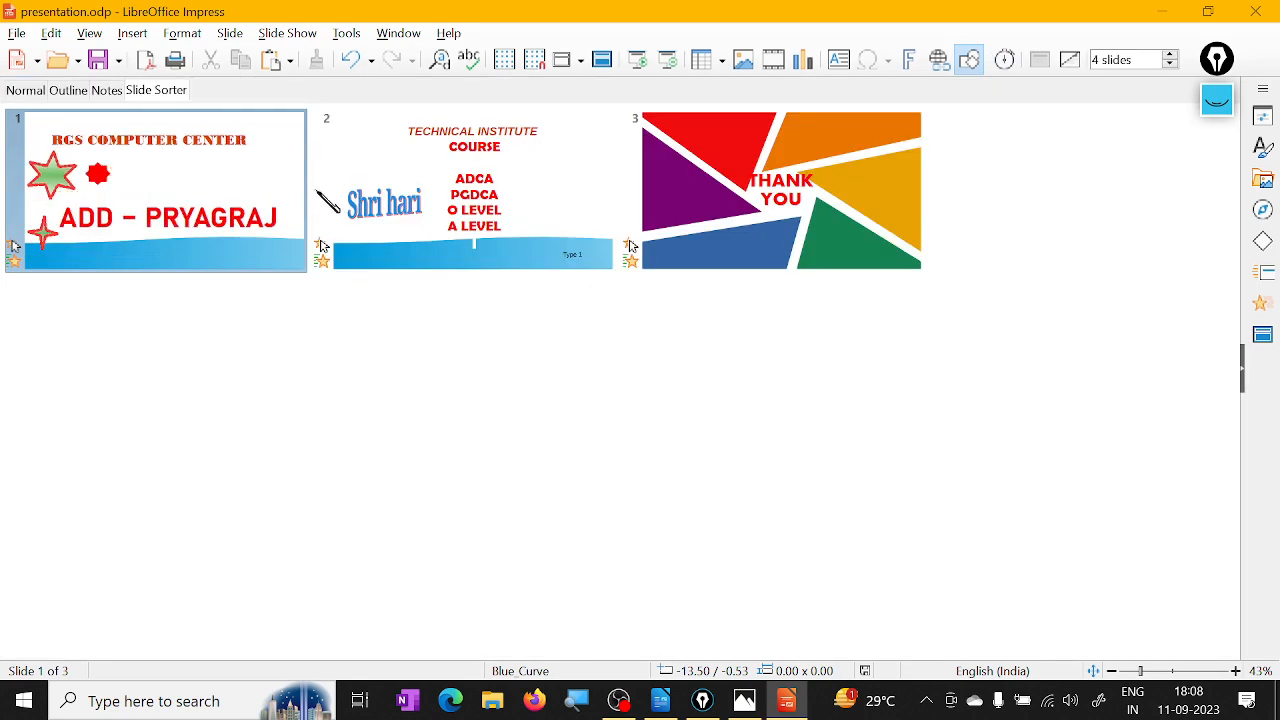
left_click(30, 91)
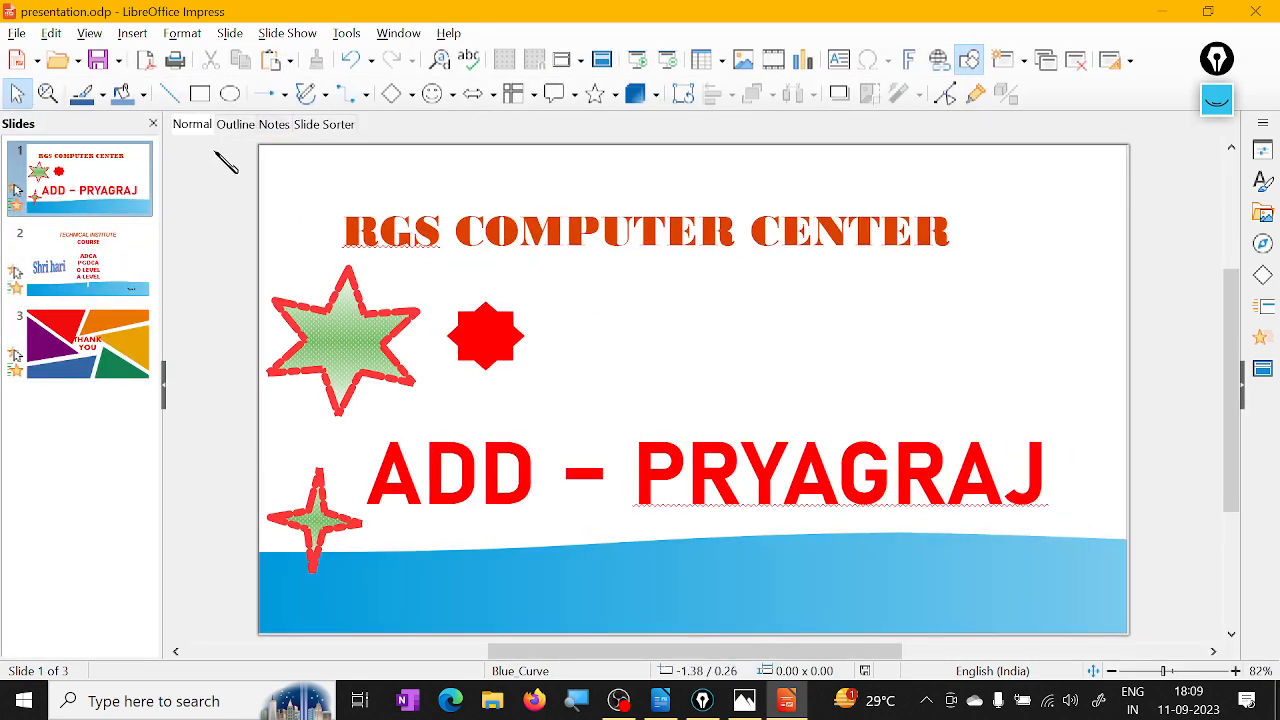
left_click(89, 33)
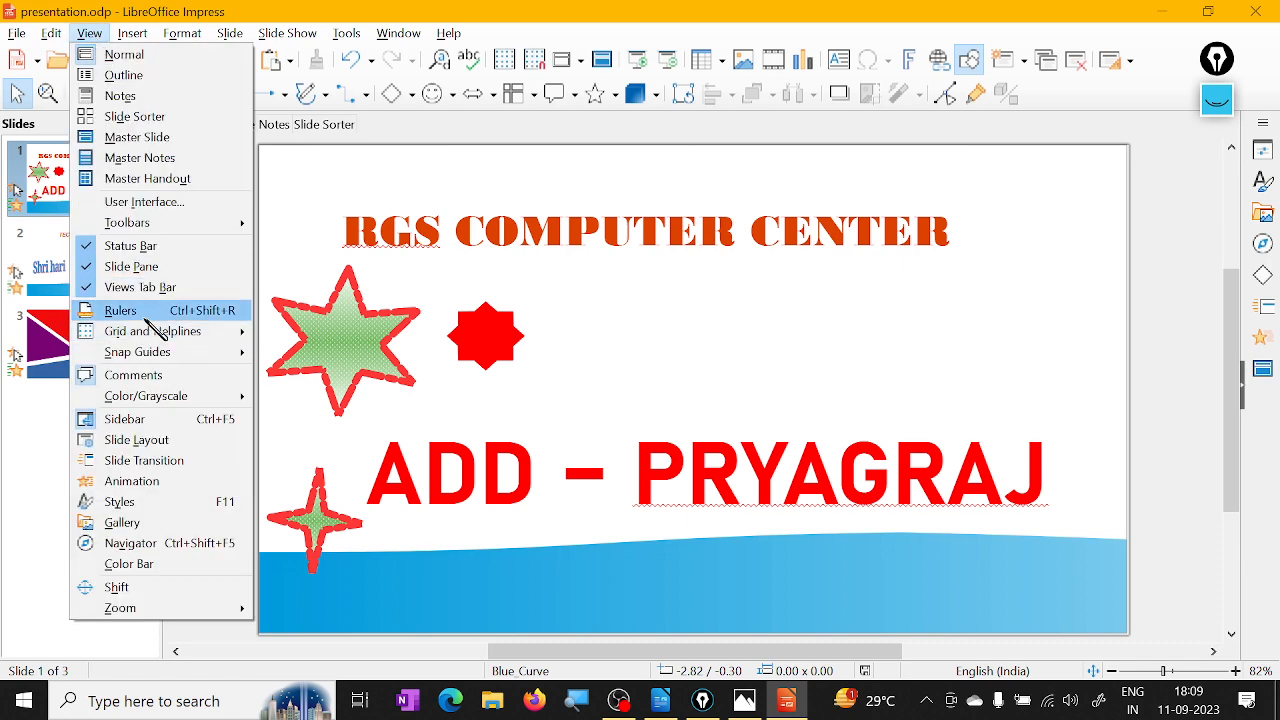
left_click(140, 287)
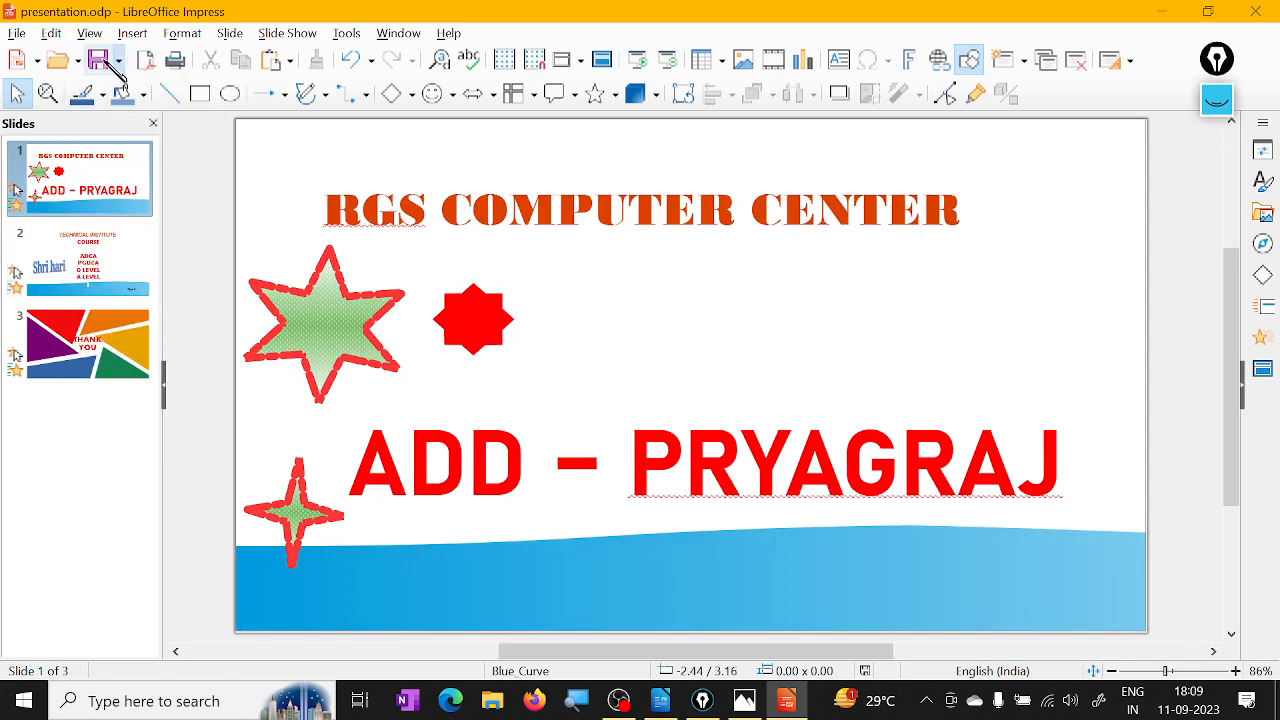
- Display the rulers around the slide and hide them again
left_click(90, 33)
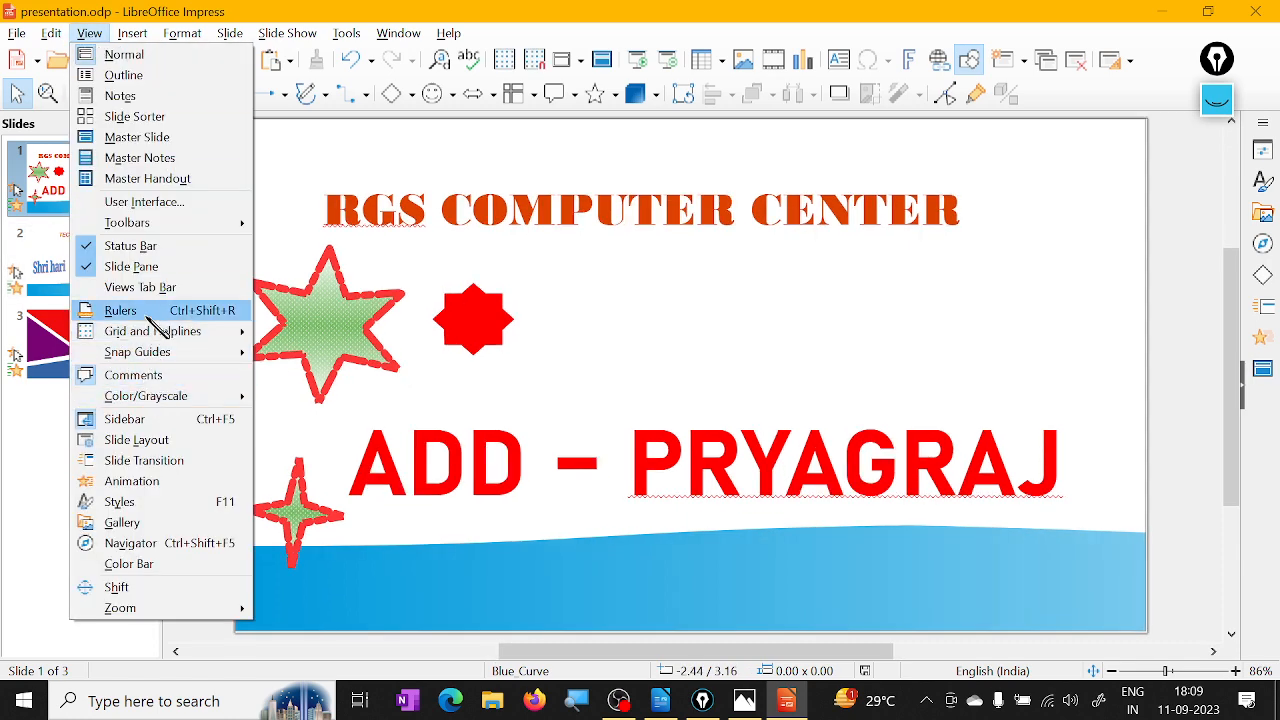
left_click(147, 312)
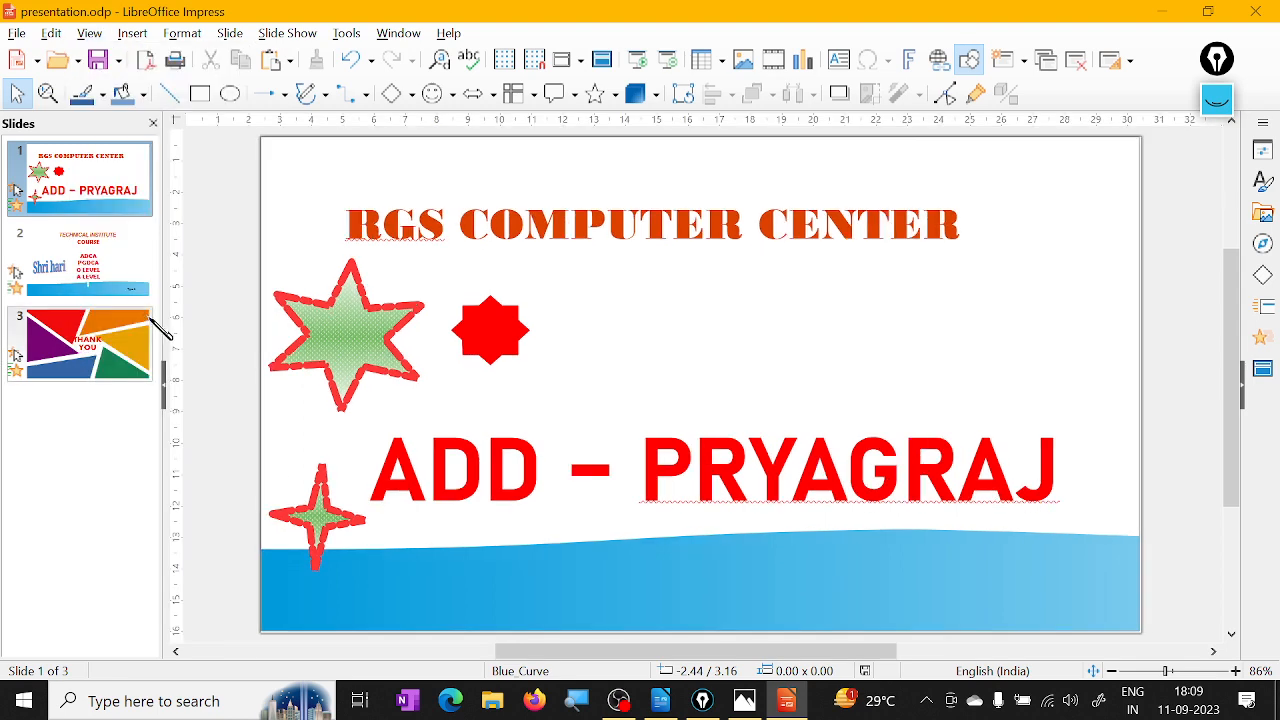
left_click(90, 33)
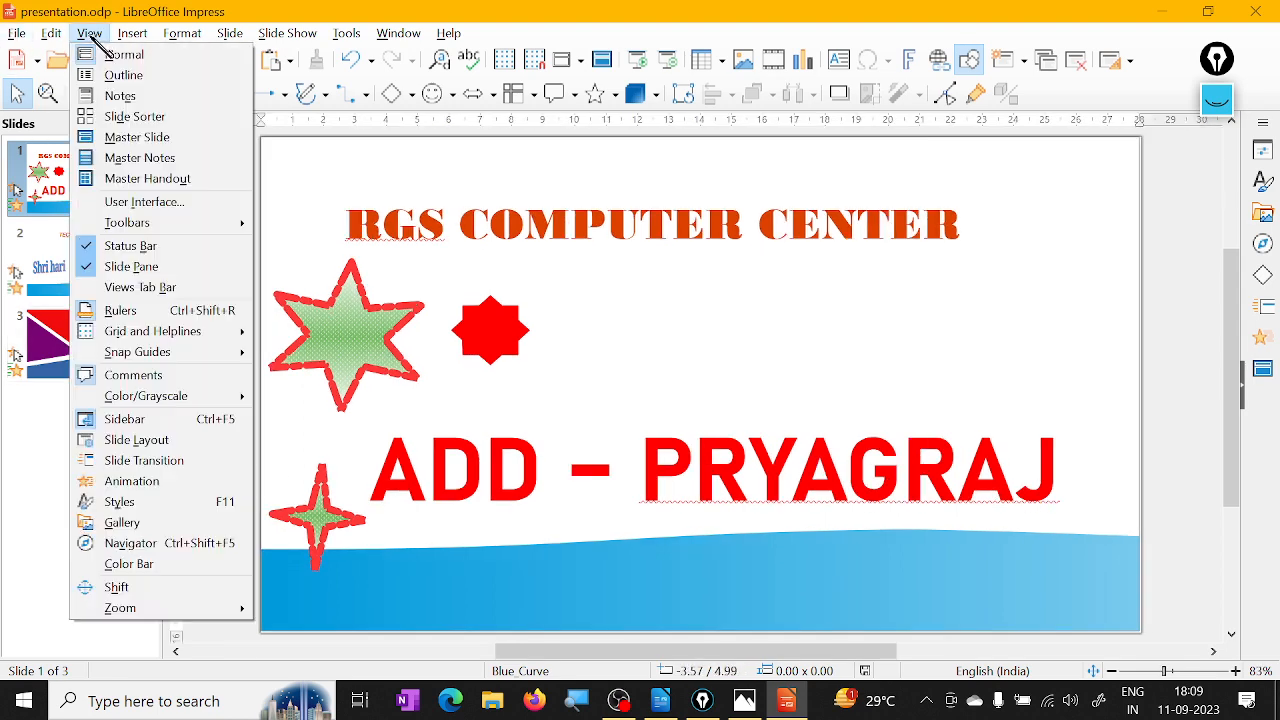
left_click(137, 311)
- Display the grid on the slide and turn it off again
left_click(90, 33)
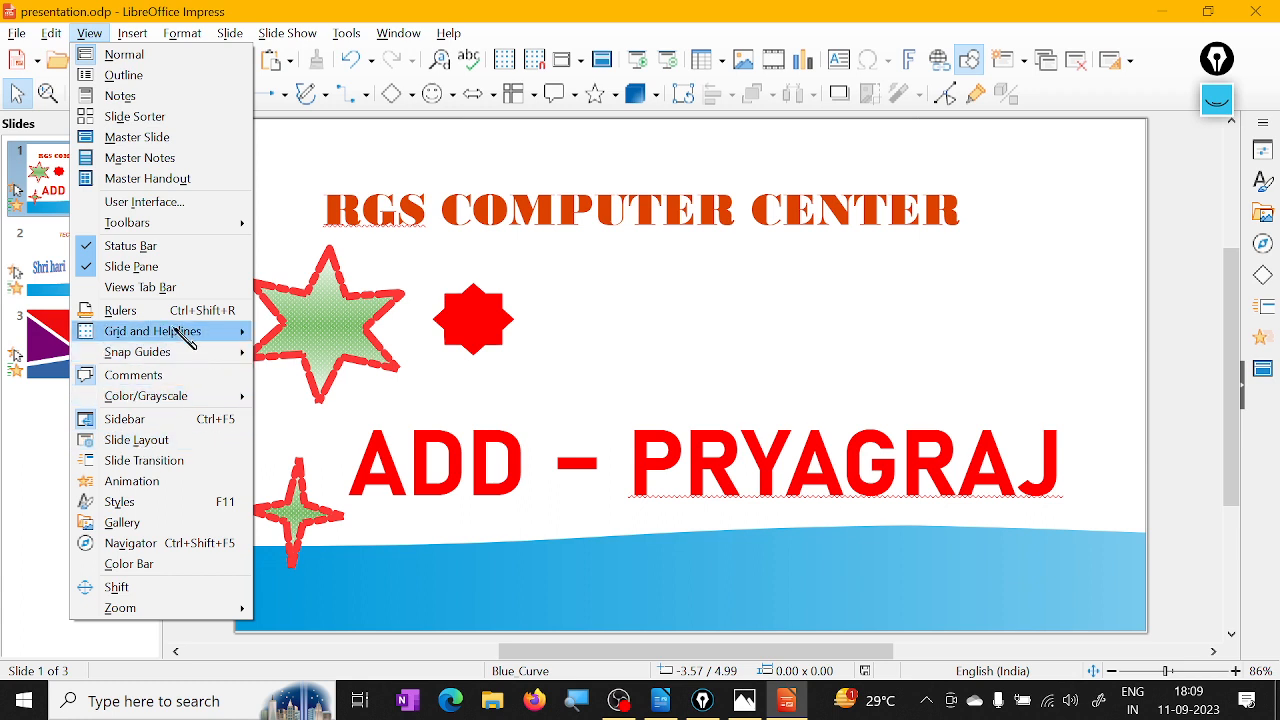
mouse_move(190, 338)
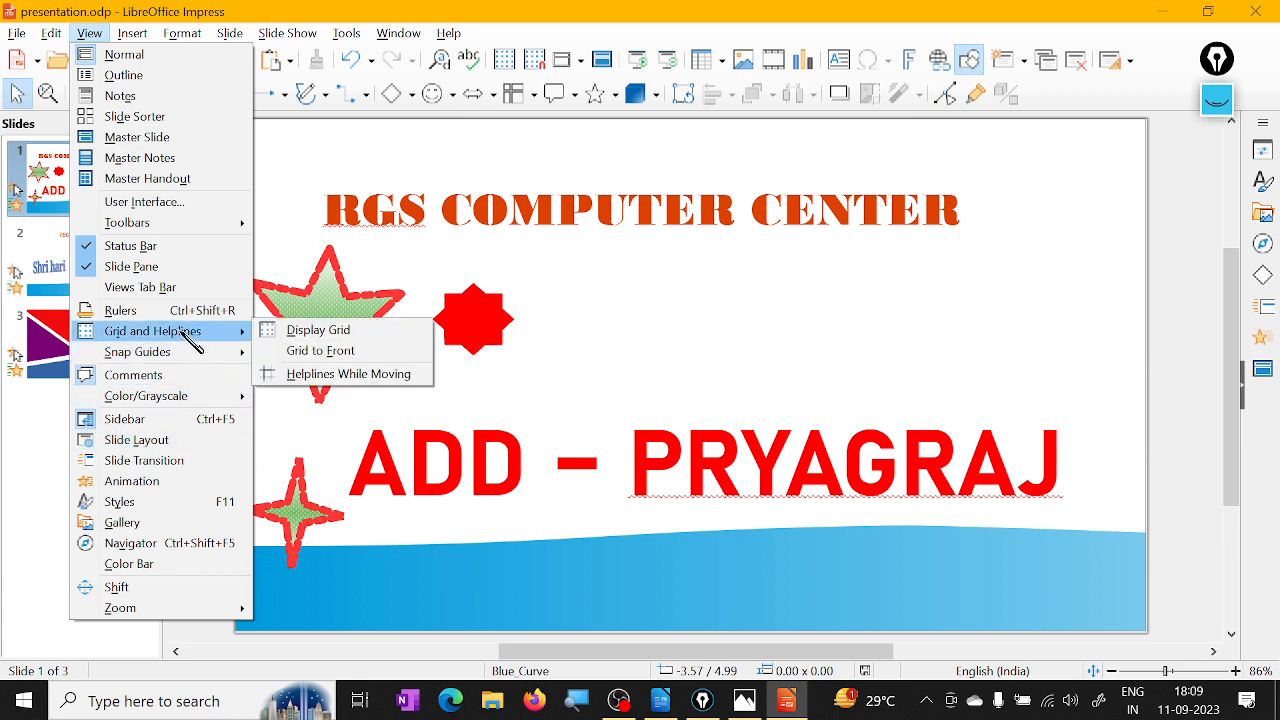
left_click(350, 337)
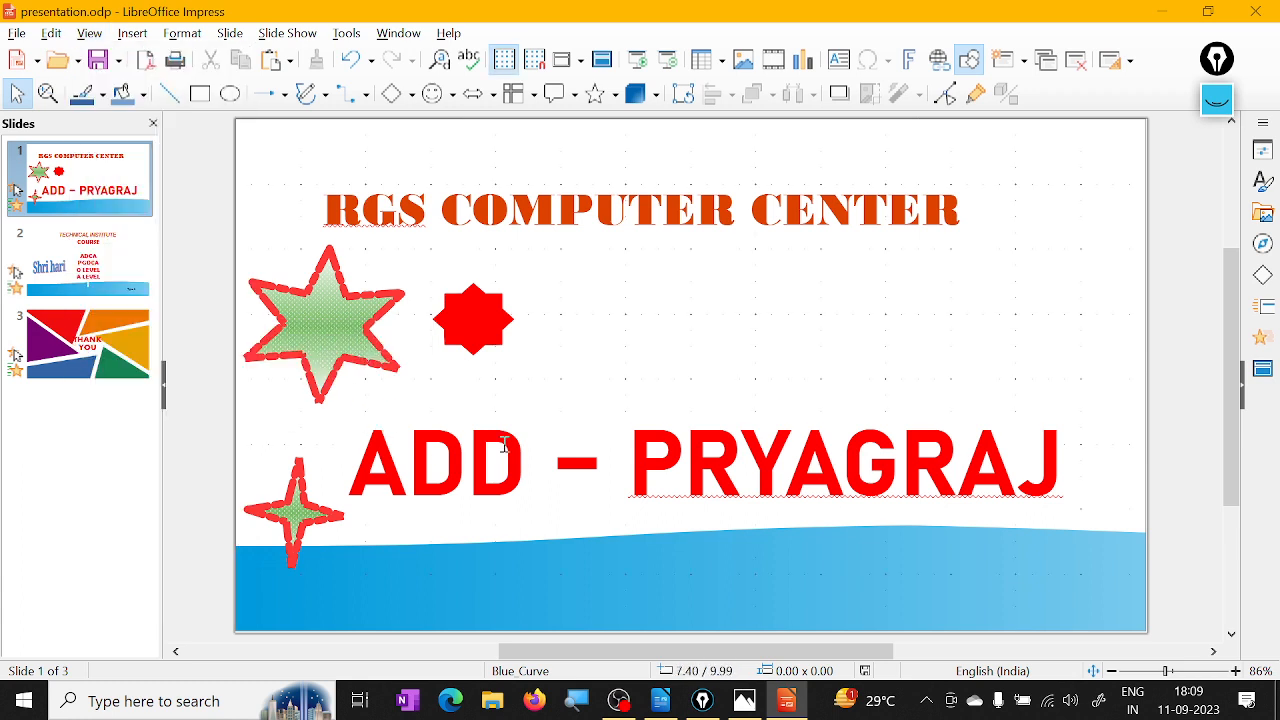
left_click(90, 33)
mouse_move(238, 338)
left_click(300, 333)
left_click(90, 33)
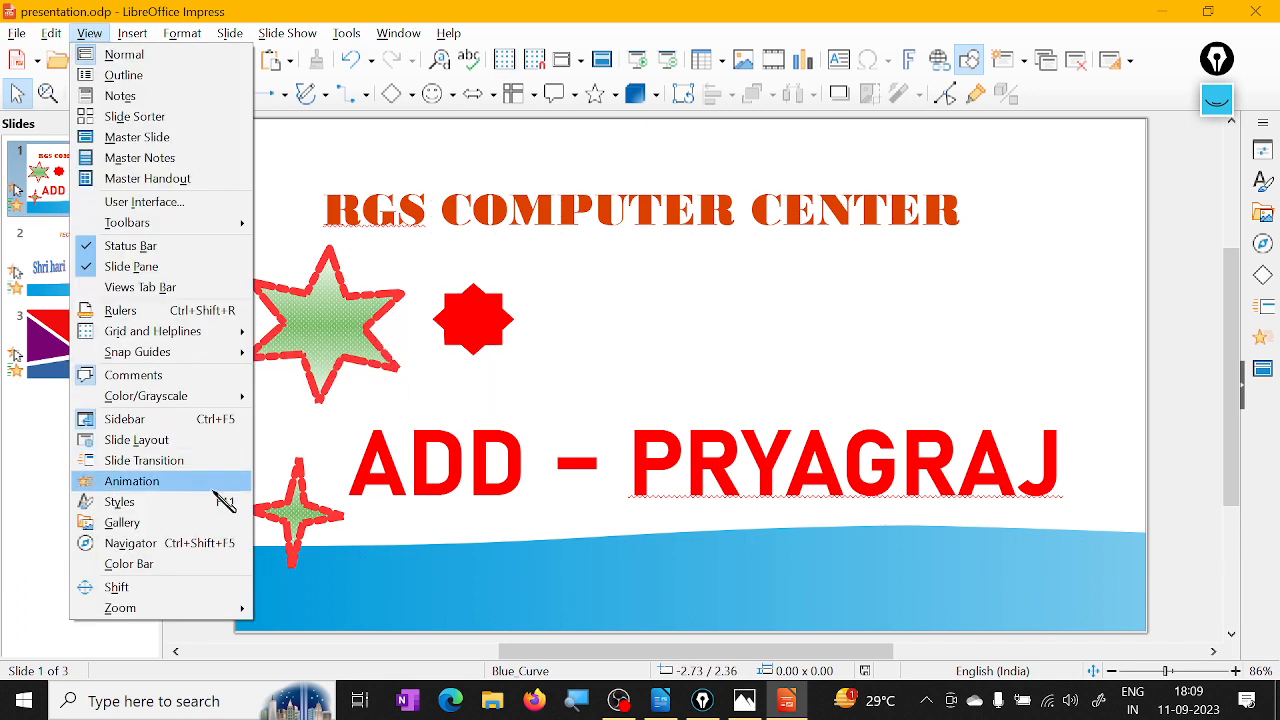
mouse_move(200, 360)
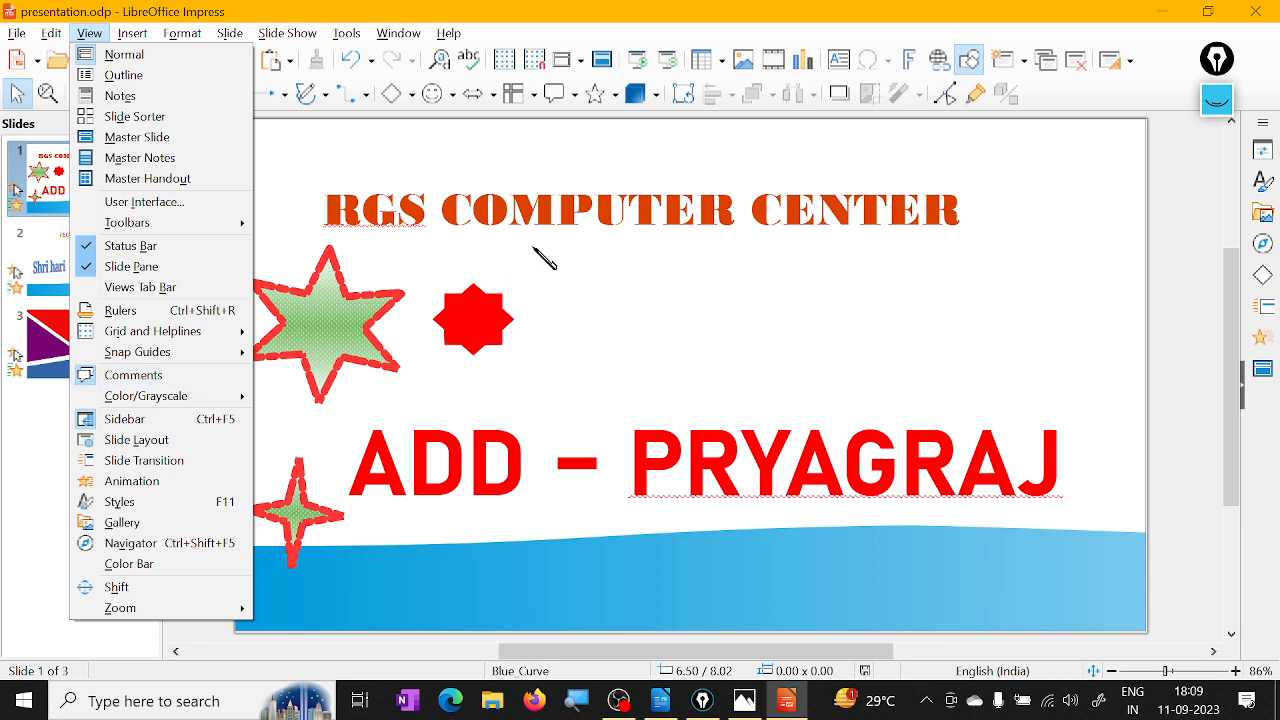
left_click(543, 210)
left_click(551, 220)
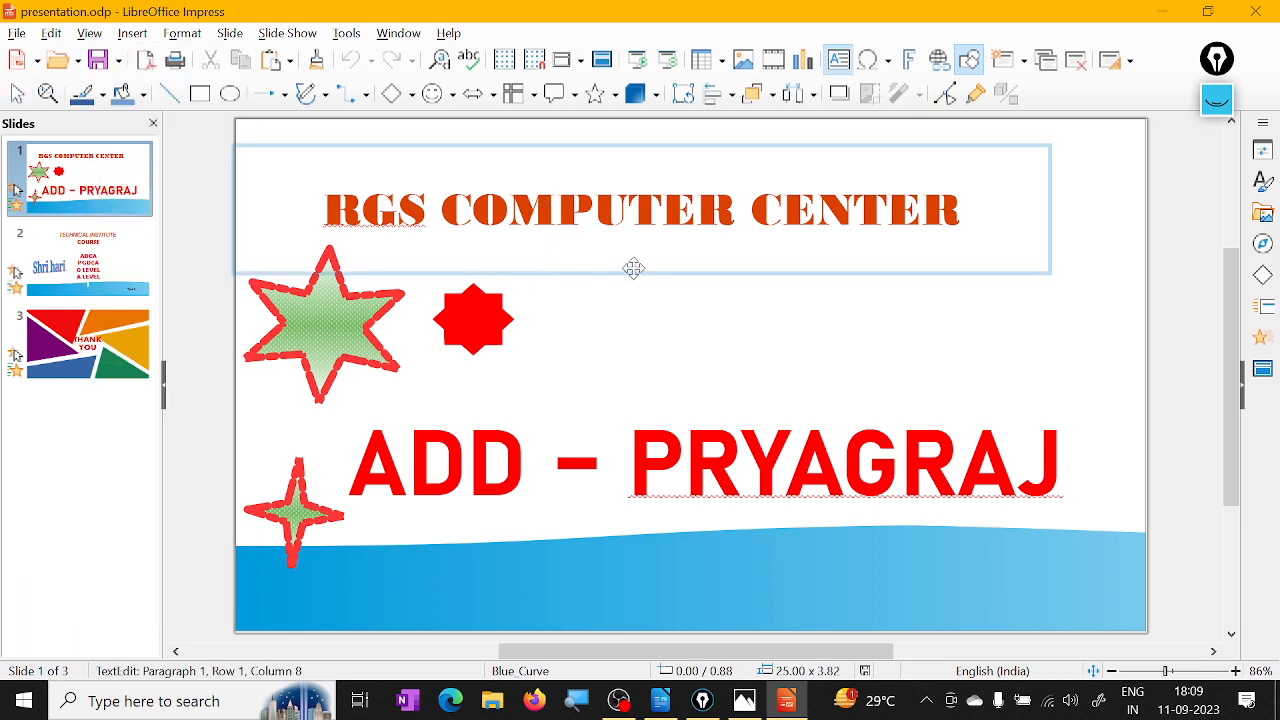
- Switch the slide display to Grayscale and set it back to Color
left_click(90, 34)
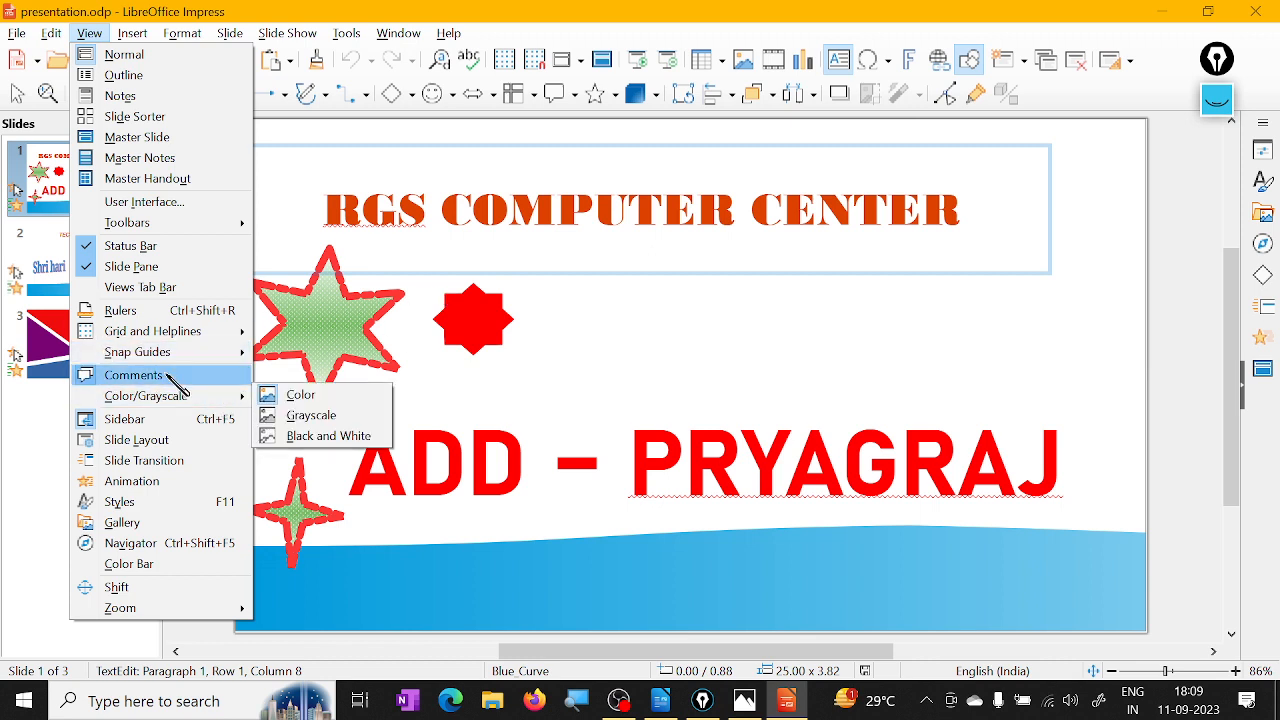
mouse_move(187, 398)
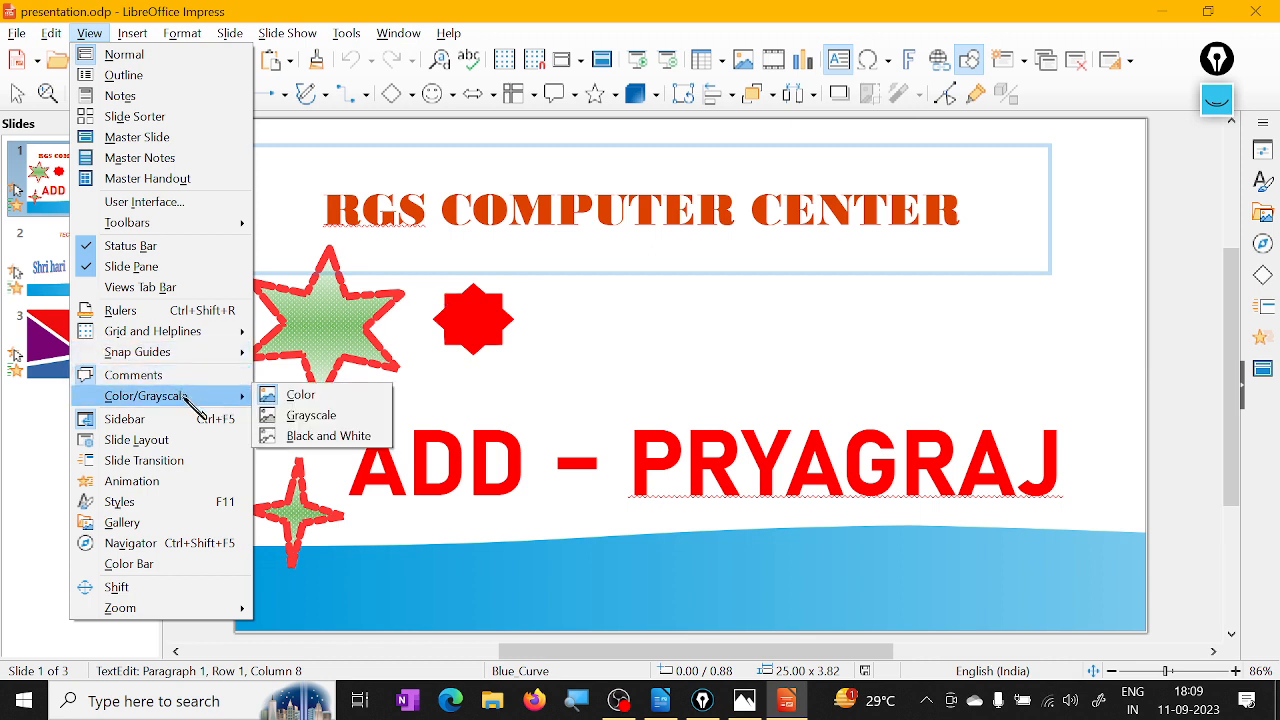
left_click(311, 415)
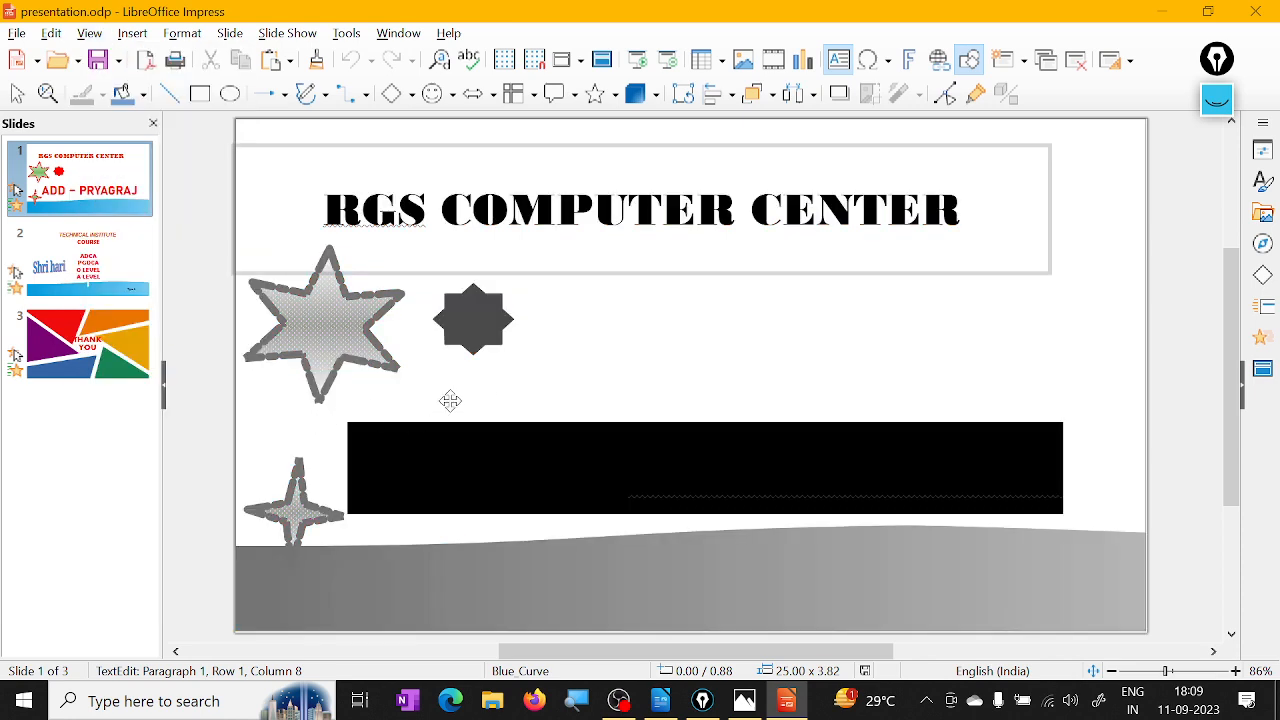
left_click(89, 33)
mouse_move(158, 400)
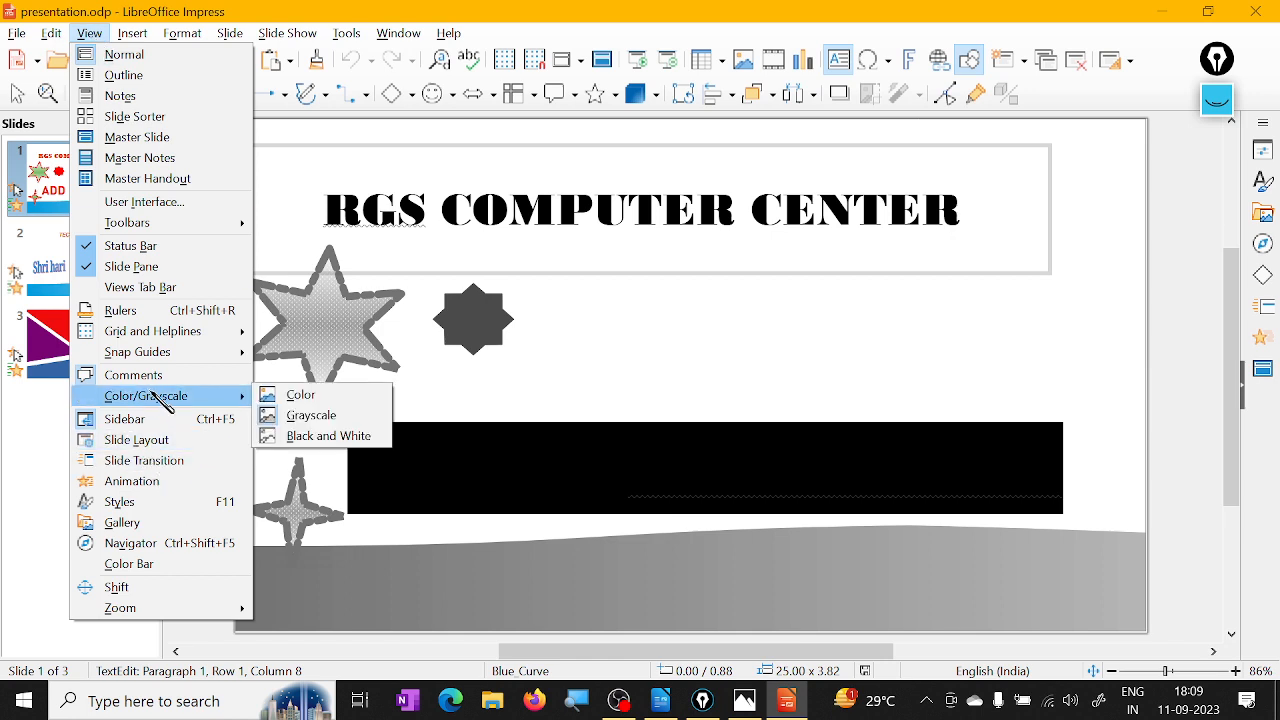
left_click(318, 395)
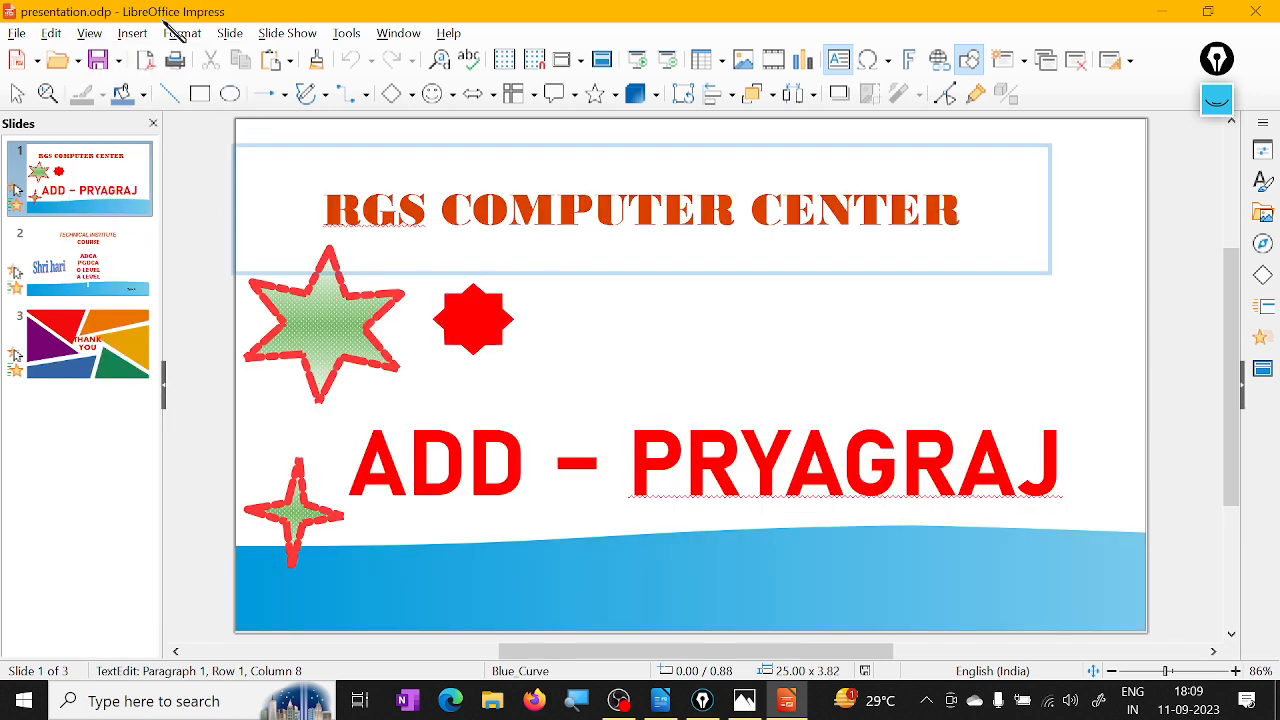
- Hide the Sidebar and display it again
left_click(89, 33)
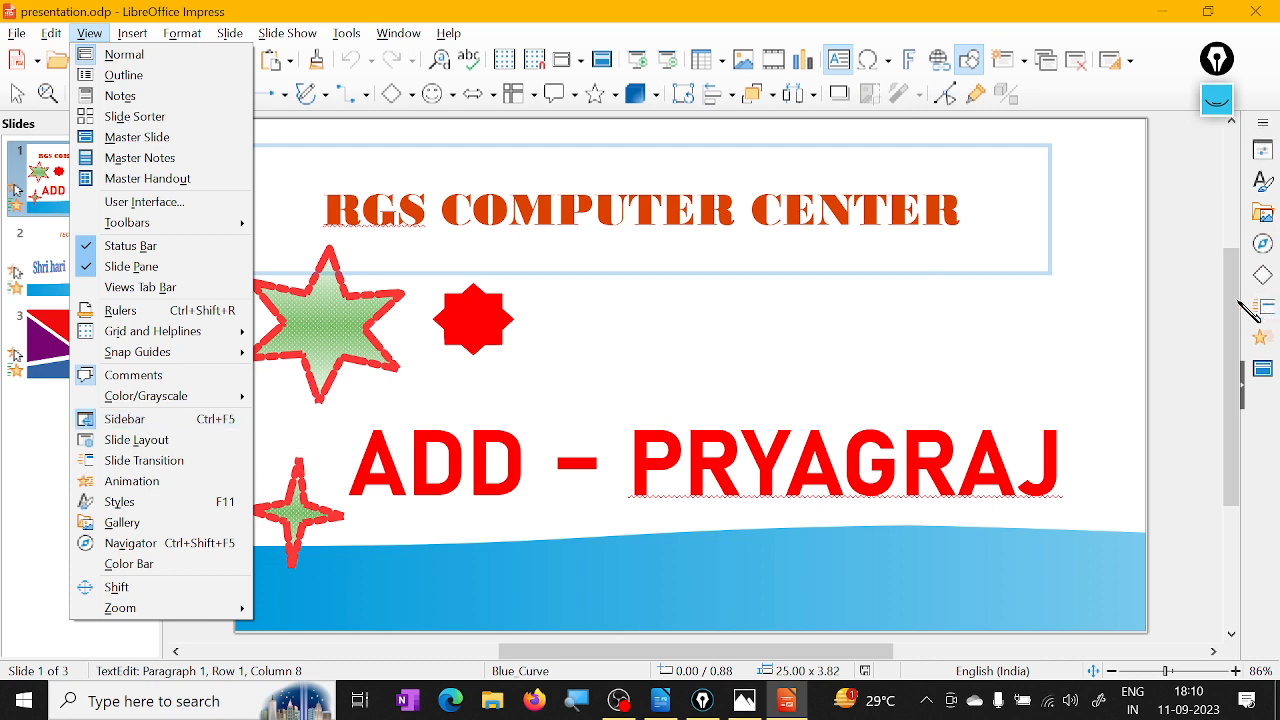
left_click(167, 421)
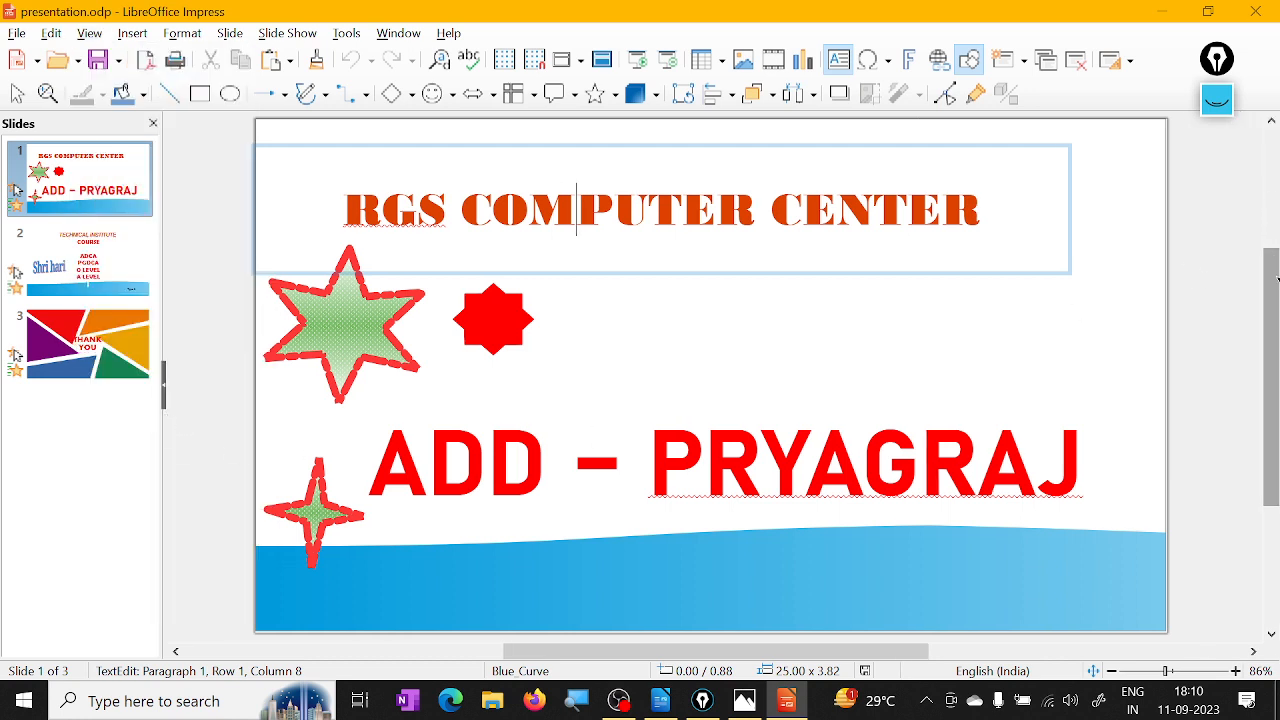
left_click(89, 33)
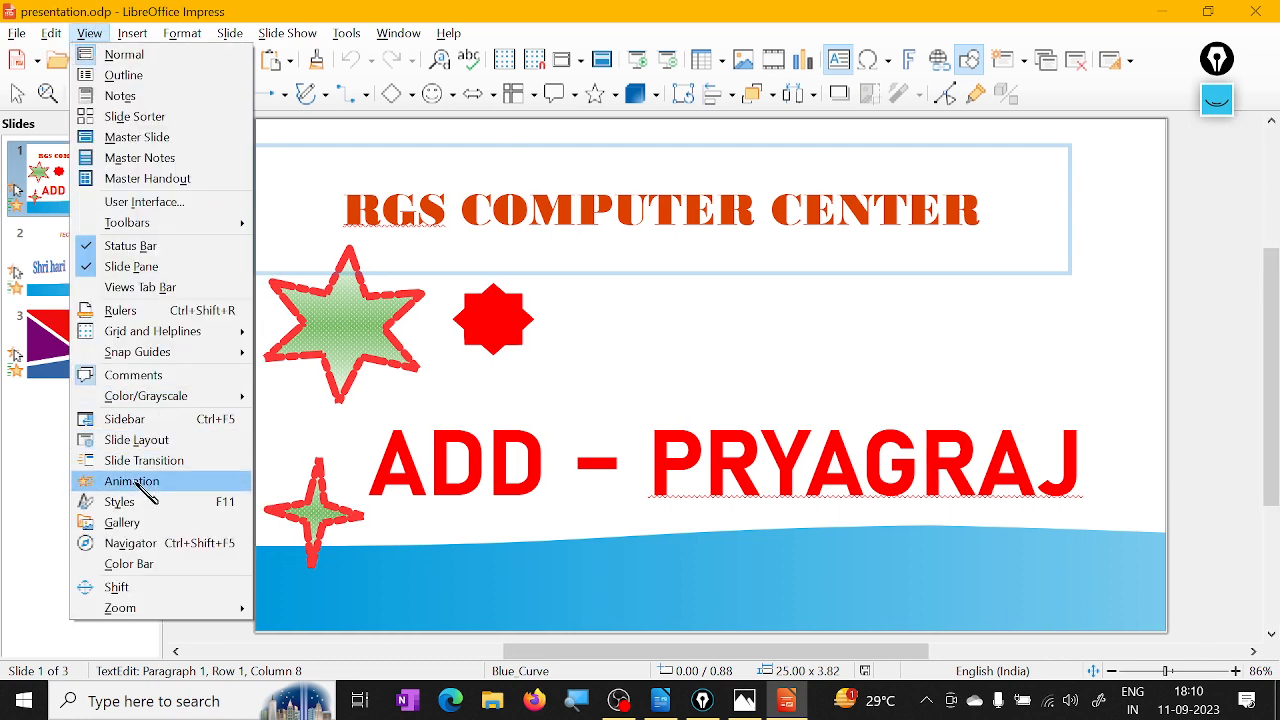
left_click(151, 421)
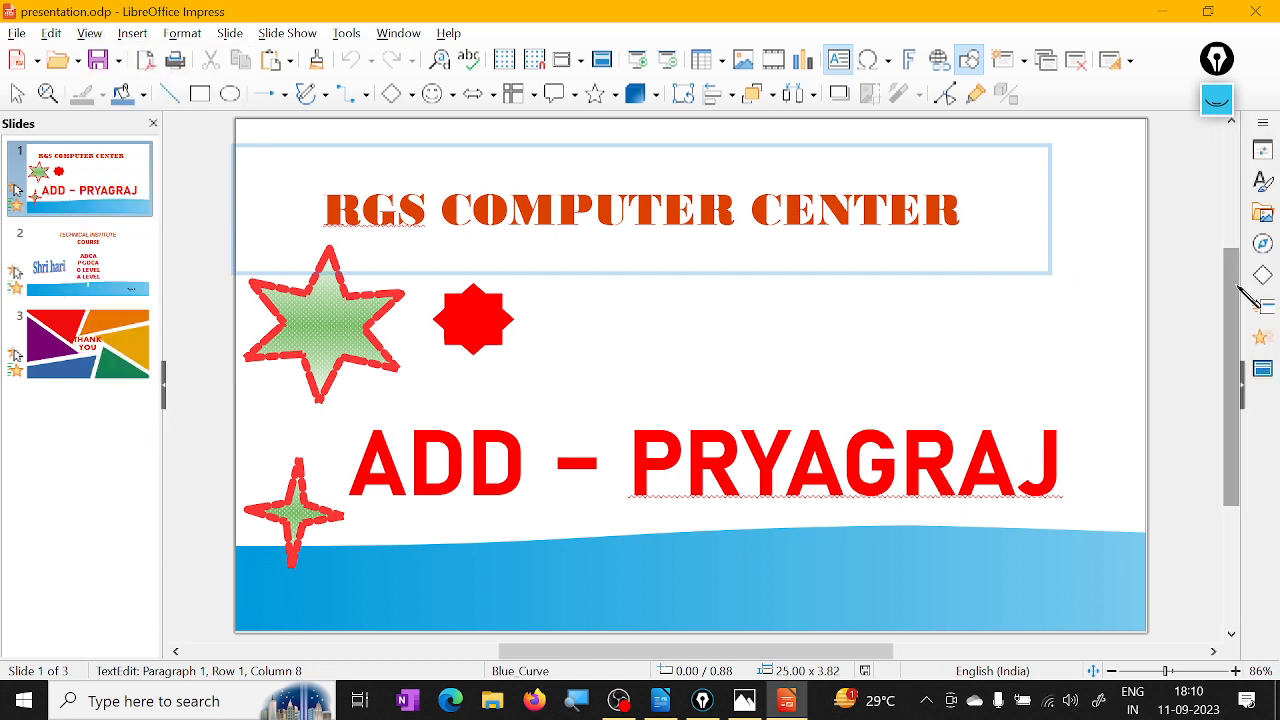
- Show the Slide Layout choices in the sidebar and collapse the Properties deck again
left_click(89, 33)
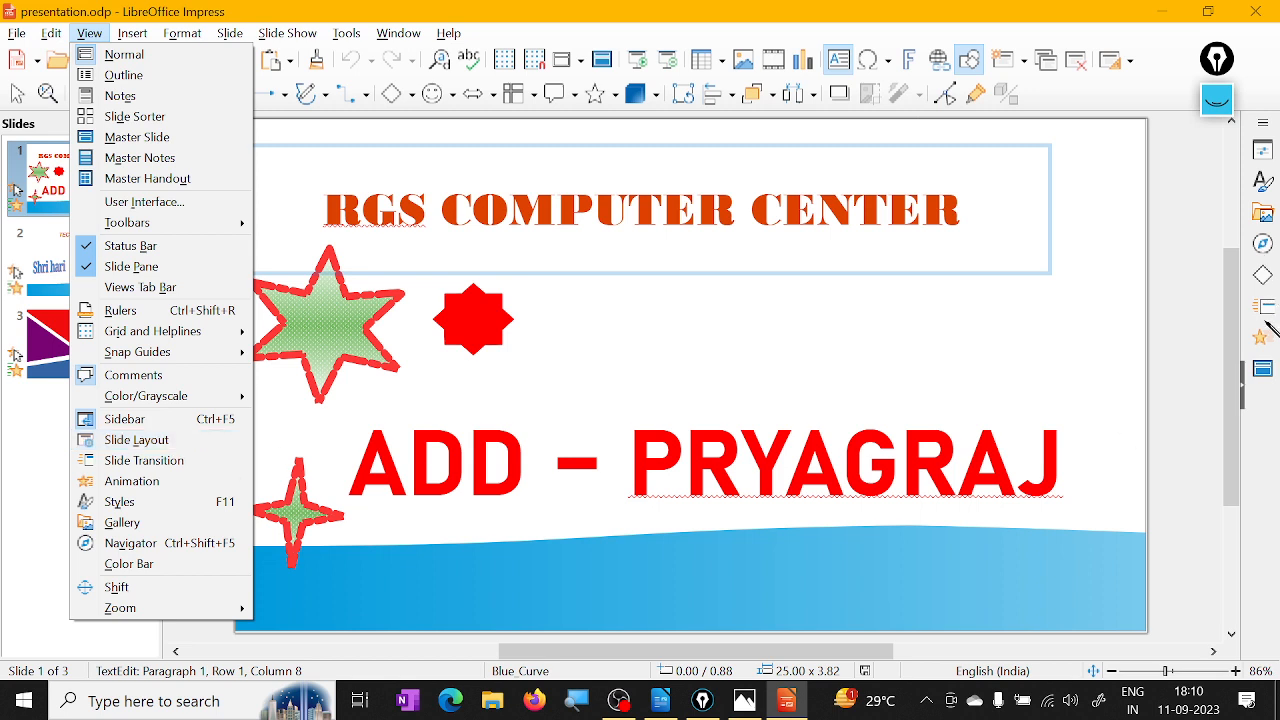
left_click(150, 443)
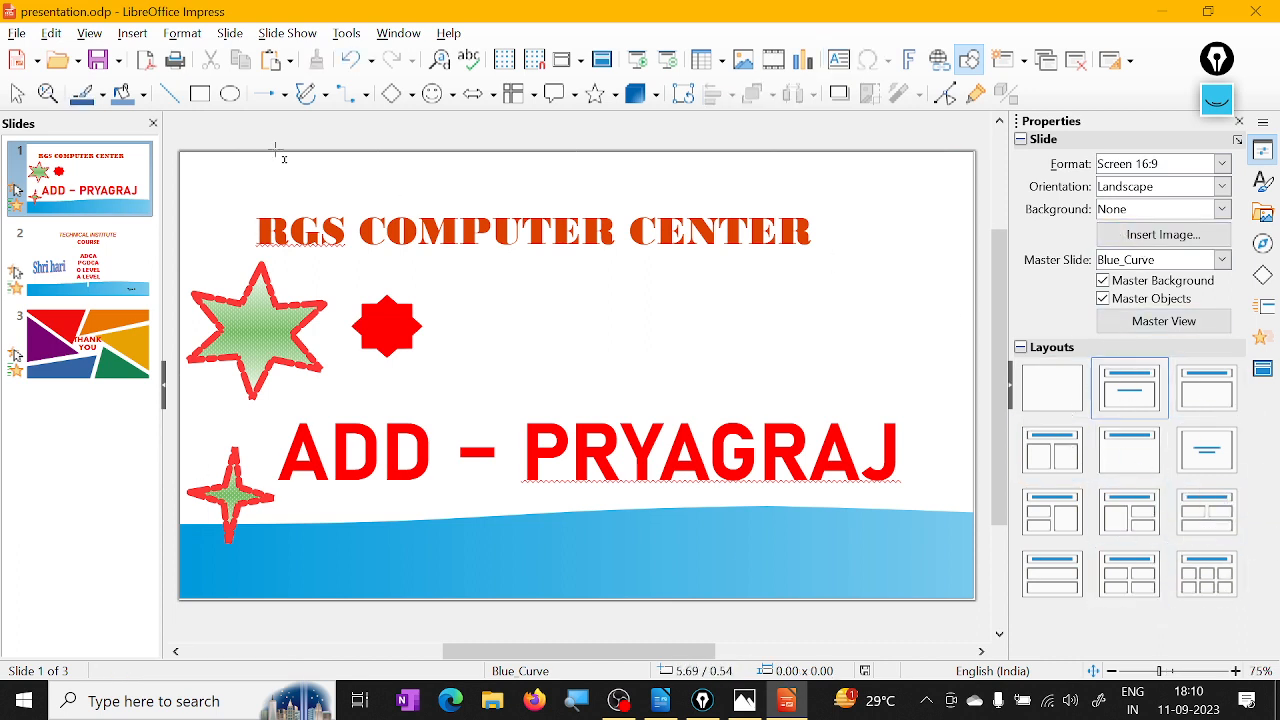
left_click(90, 33)
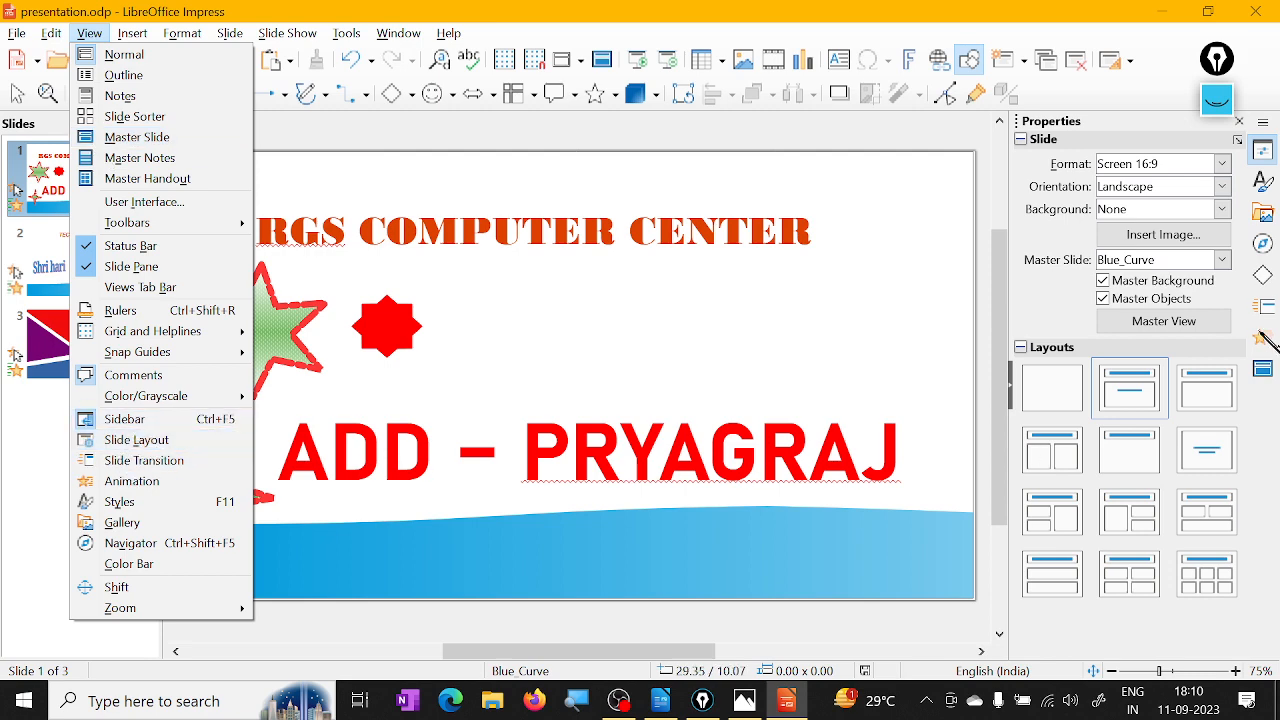
left_click(1263, 172)
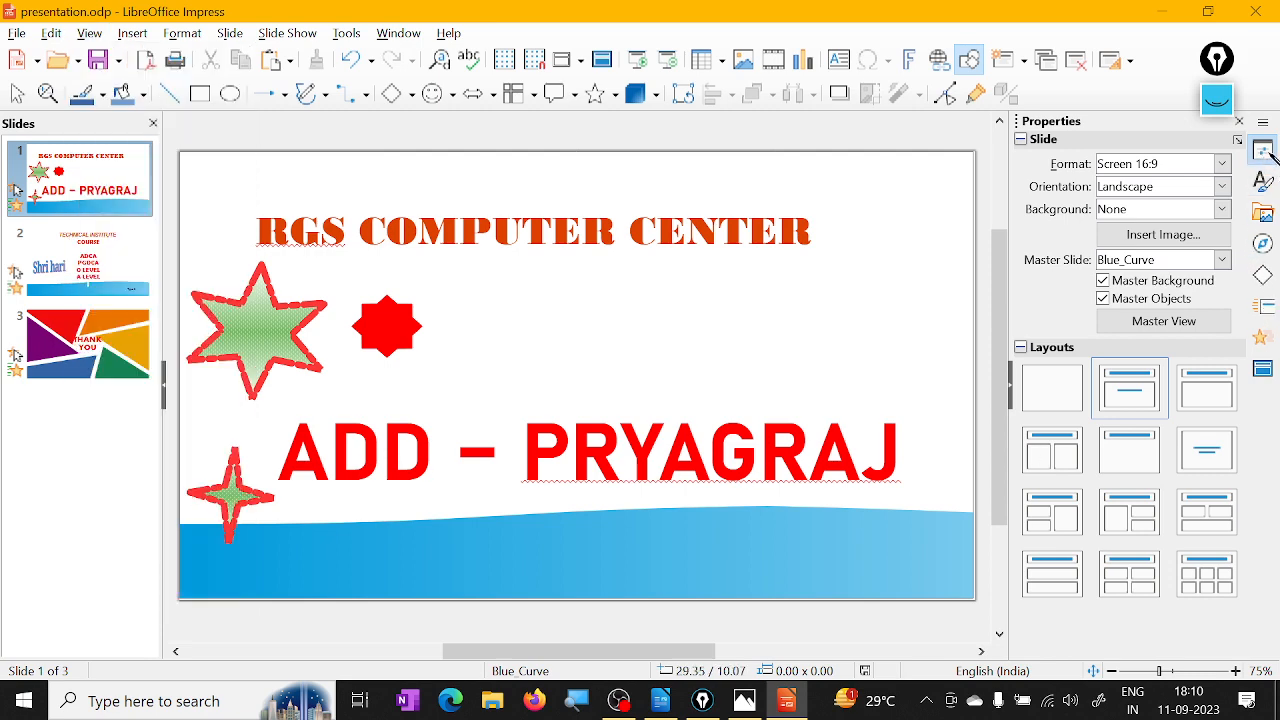
left_click(1263, 150)
left_click(1265, 151)
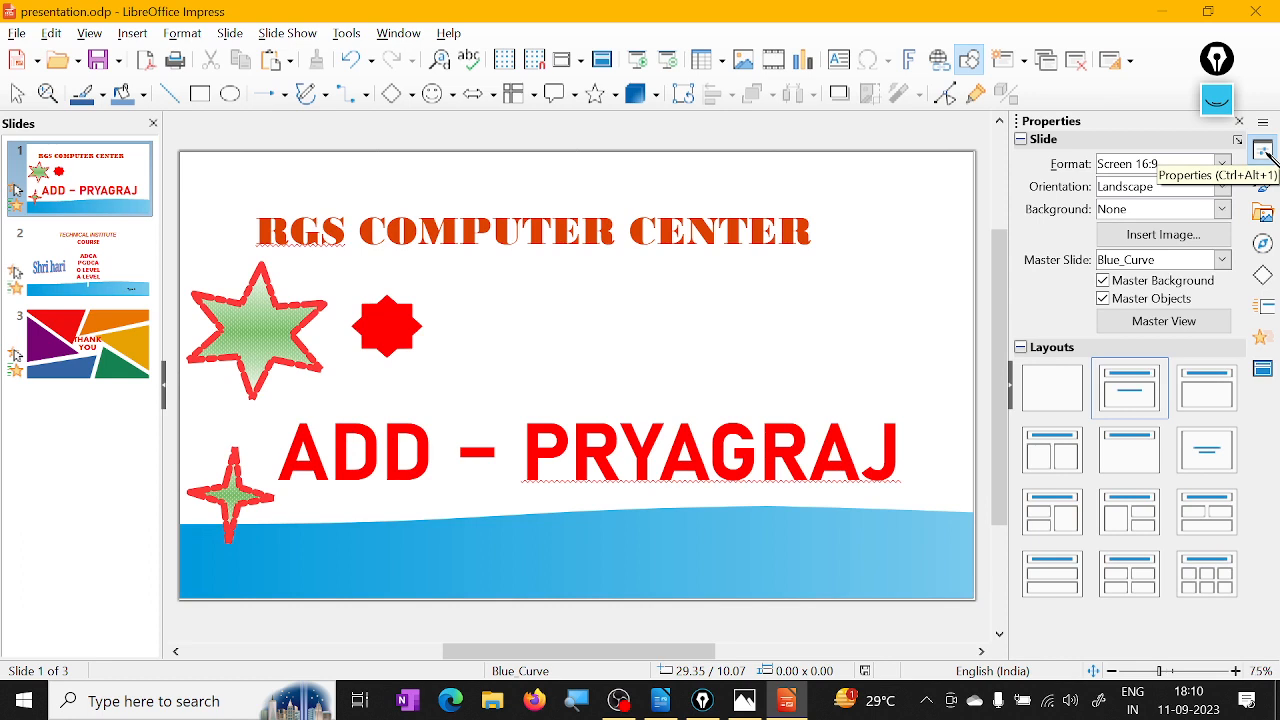
left_click(1265, 151)
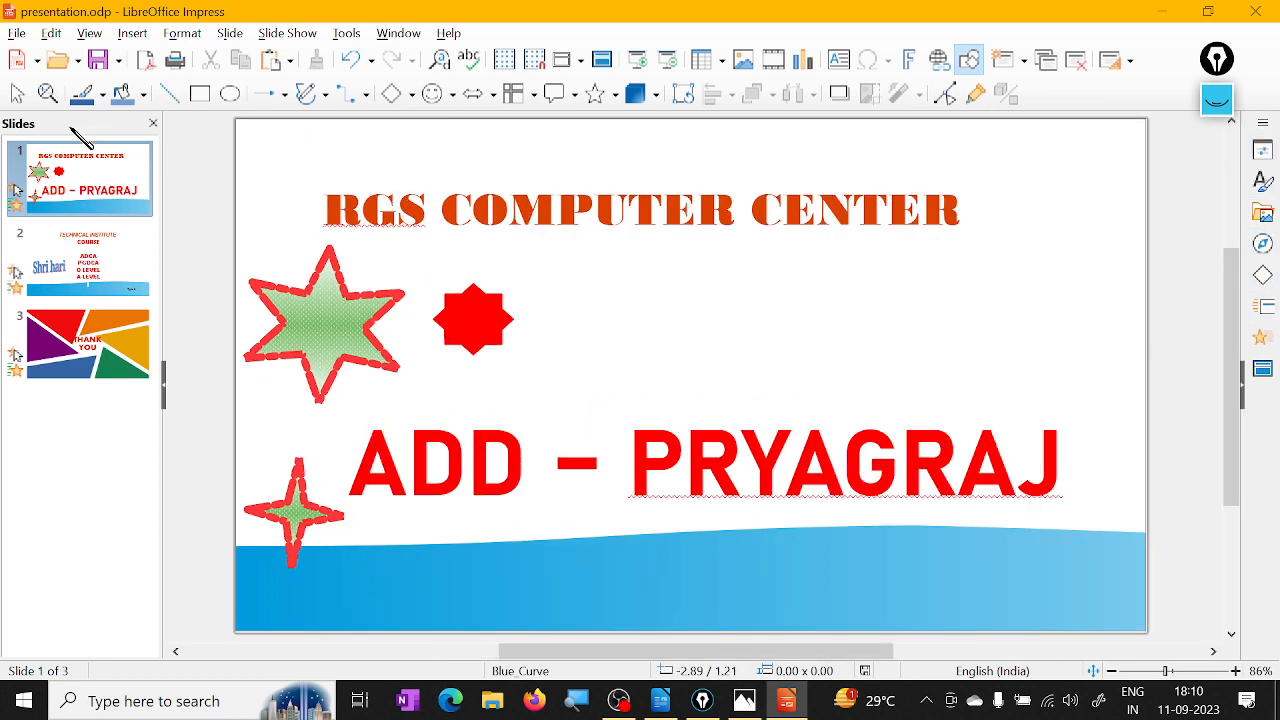
- Display the Slide Transition settings for slide 1 in the sidebar
left_click(89, 33)
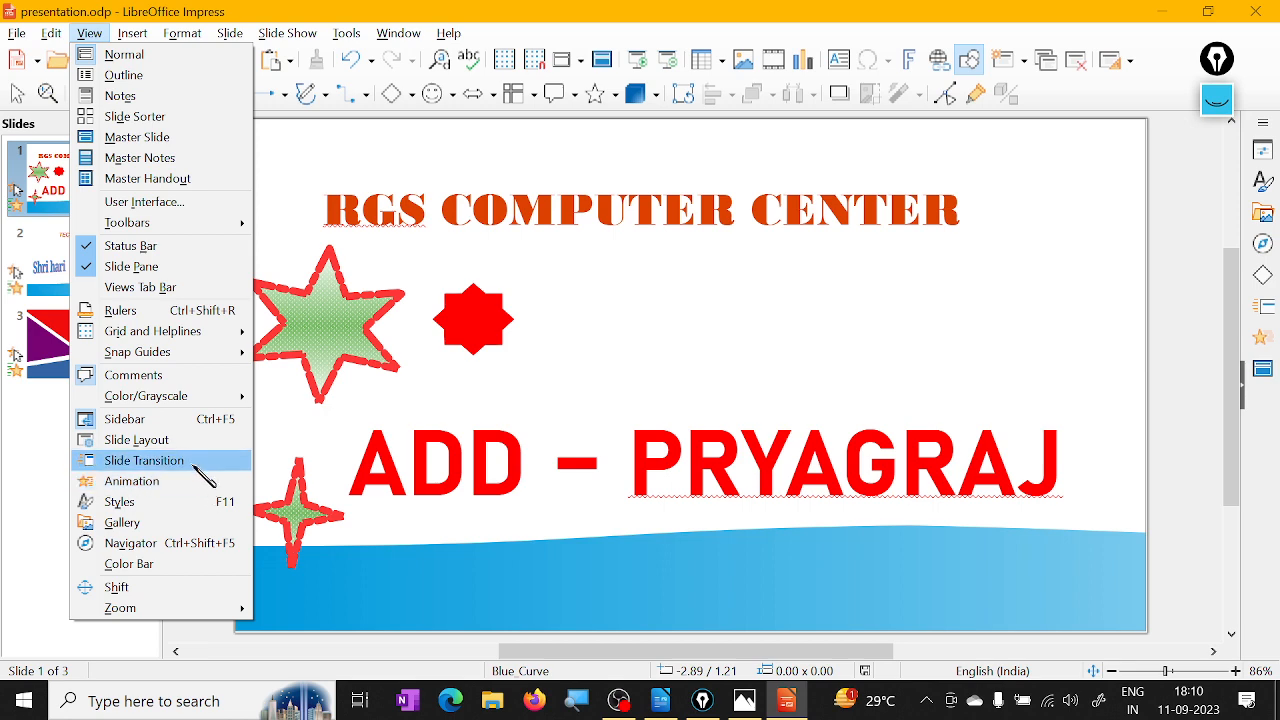
left_click(145, 460)
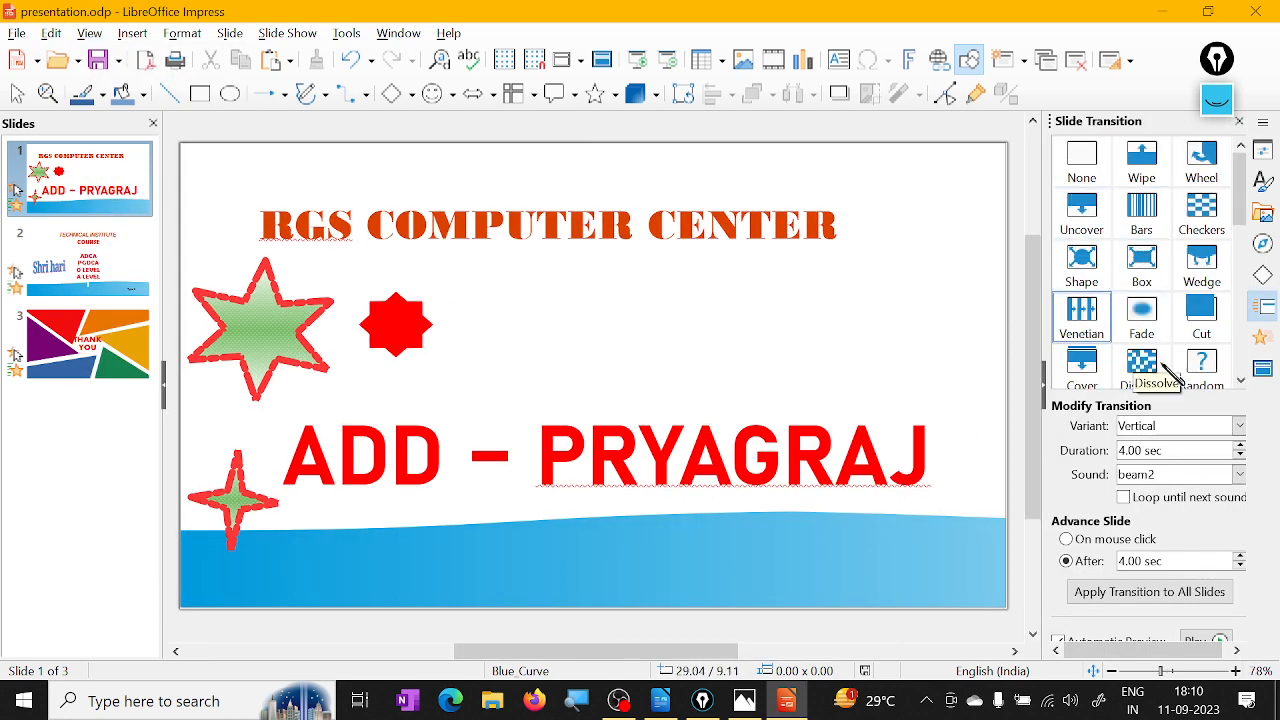
- Collapse the Slide Transition deck of the sidebar
left_click(1265, 310)
left_click(1265, 310)
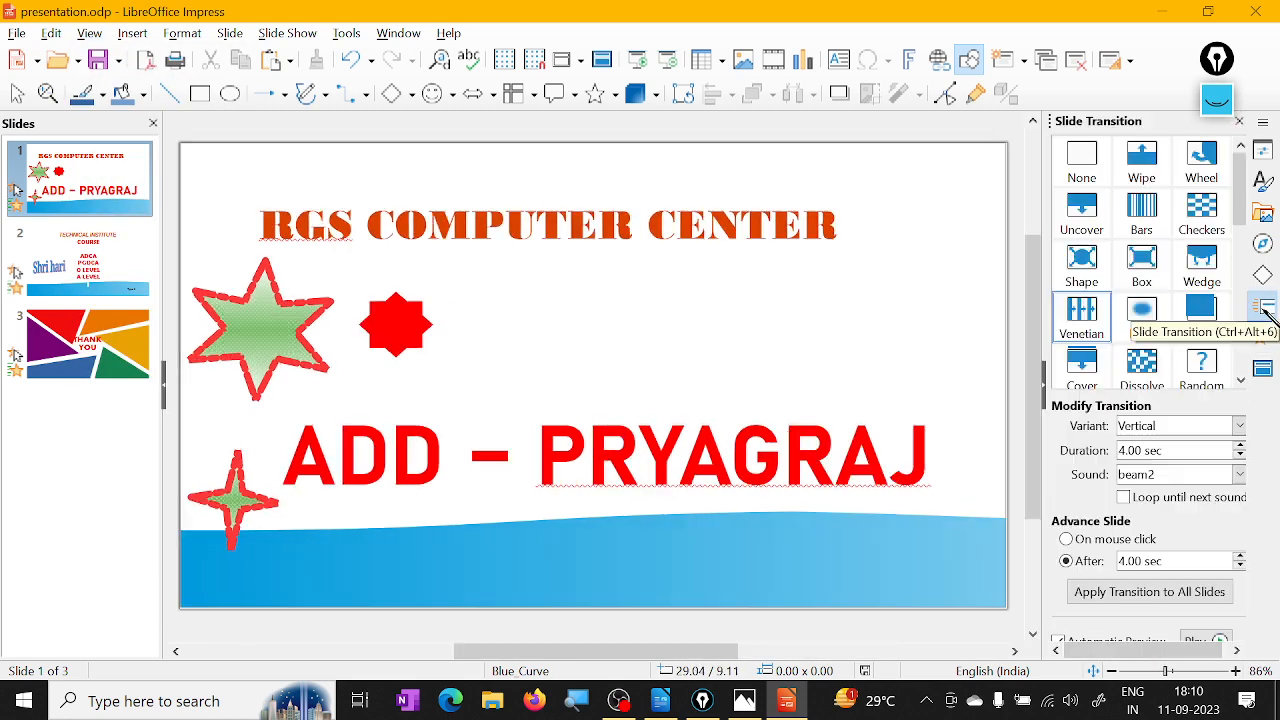
left_click(1265, 312)
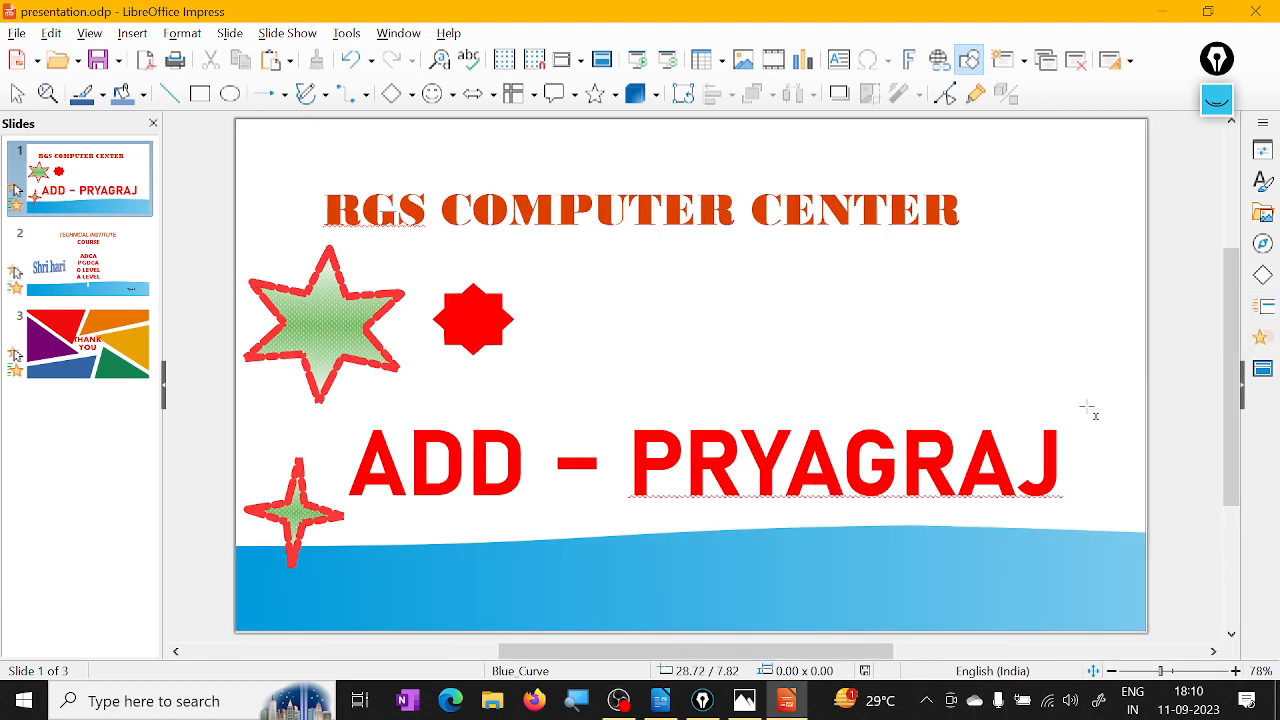
- Display the drawing and presentation styles for slide 1's title text, and show its Properties in the sidebar
left_click(89, 33)
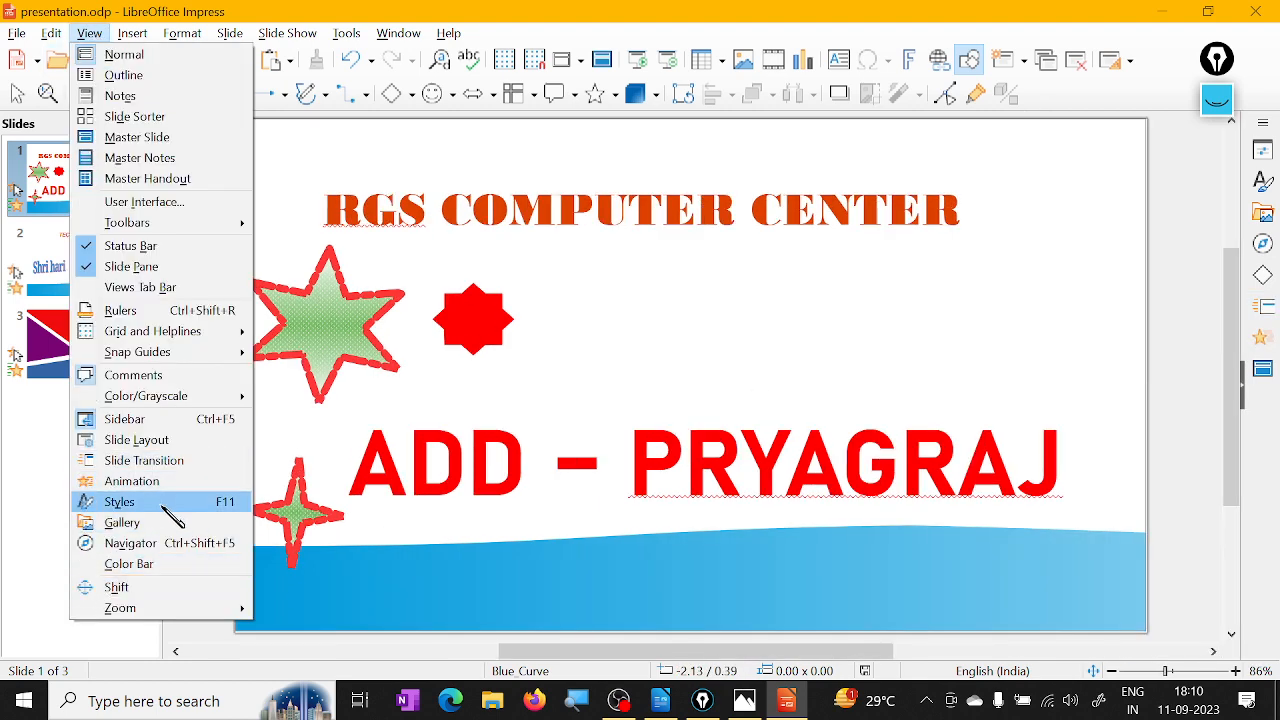
left_click(119, 501)
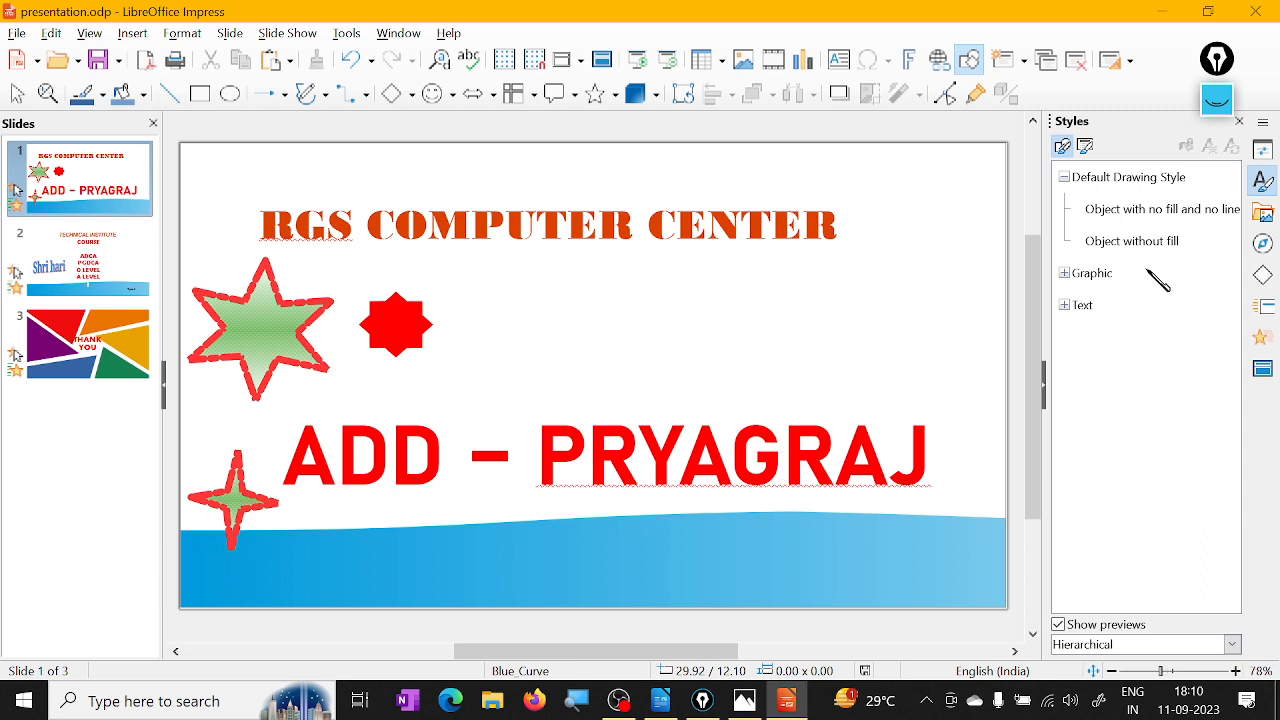
left_click(743, 263)
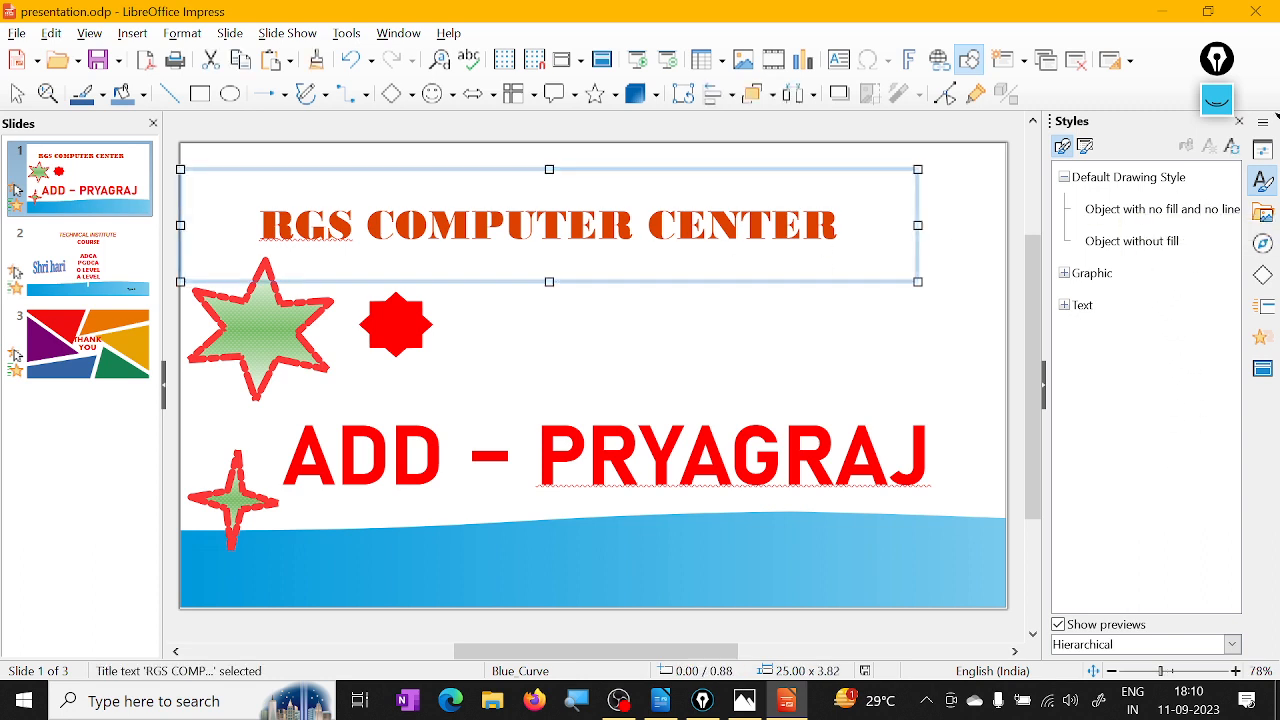
left_click(1263, 121)
left_click(1168, 163)
left_click(1086, 147)
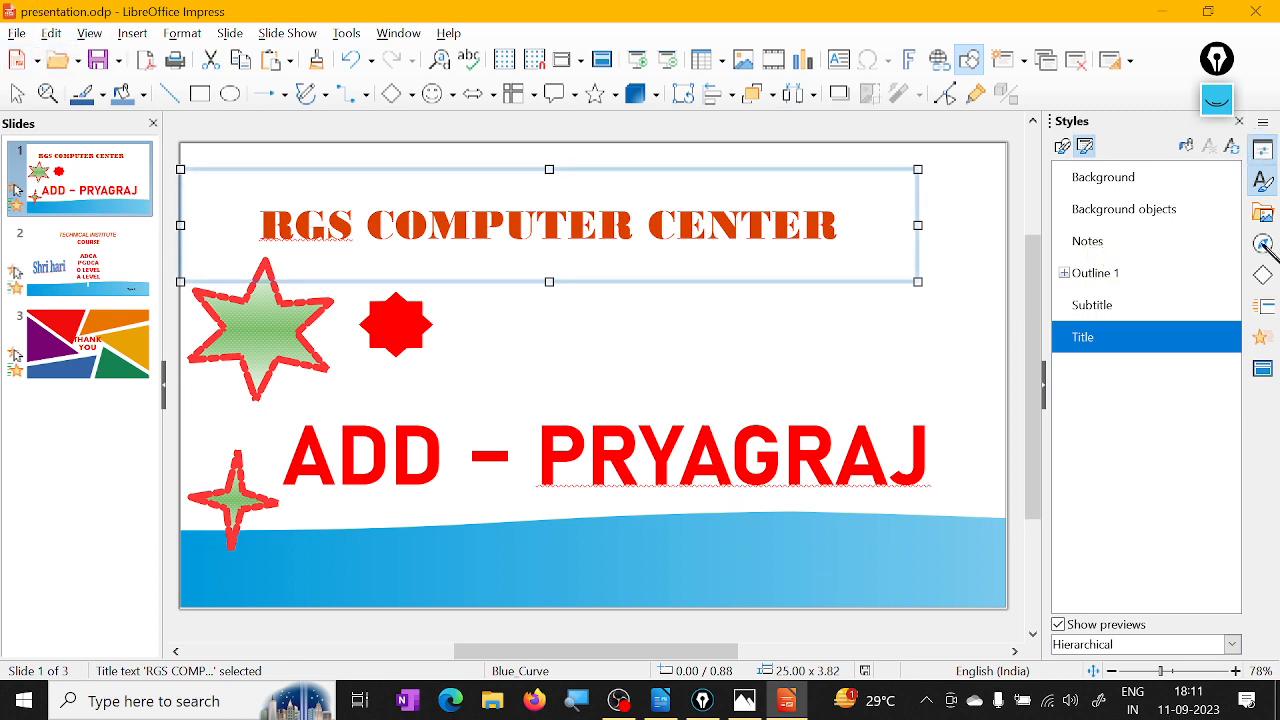
left_click(1263, 150)
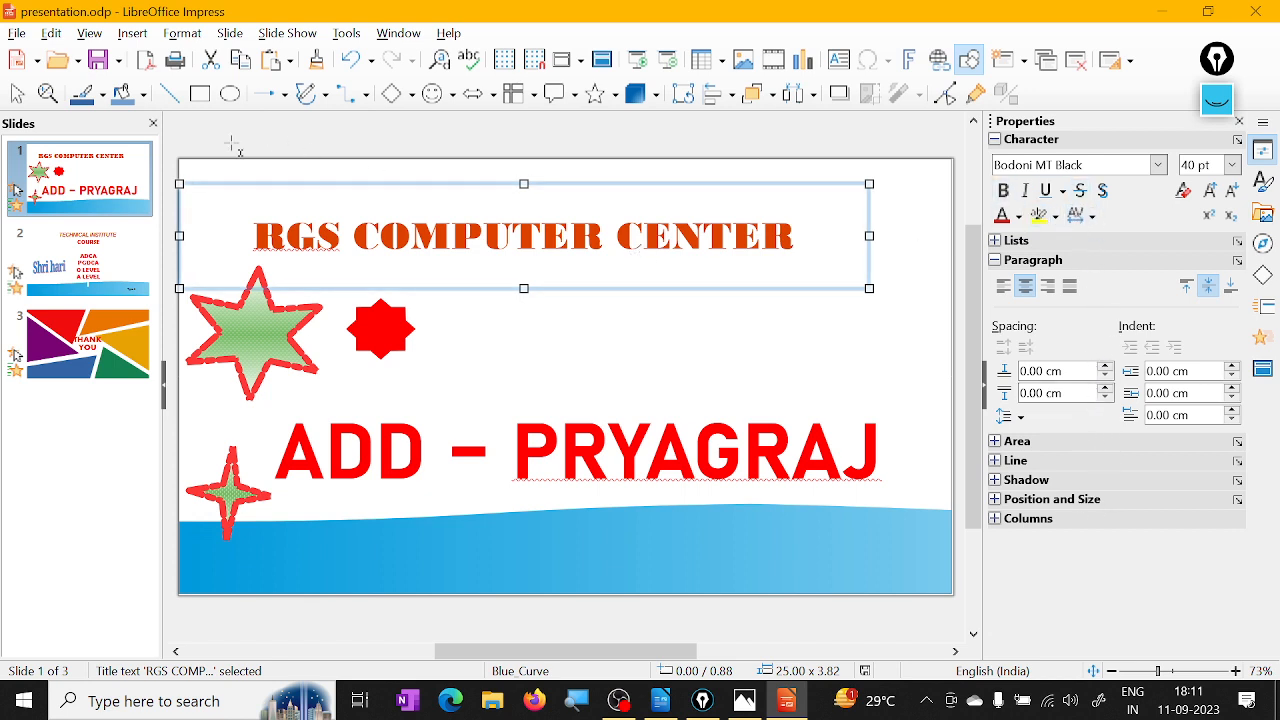
- Display the Gallery in the sidebar and collapse it again
left_click(89, 36)
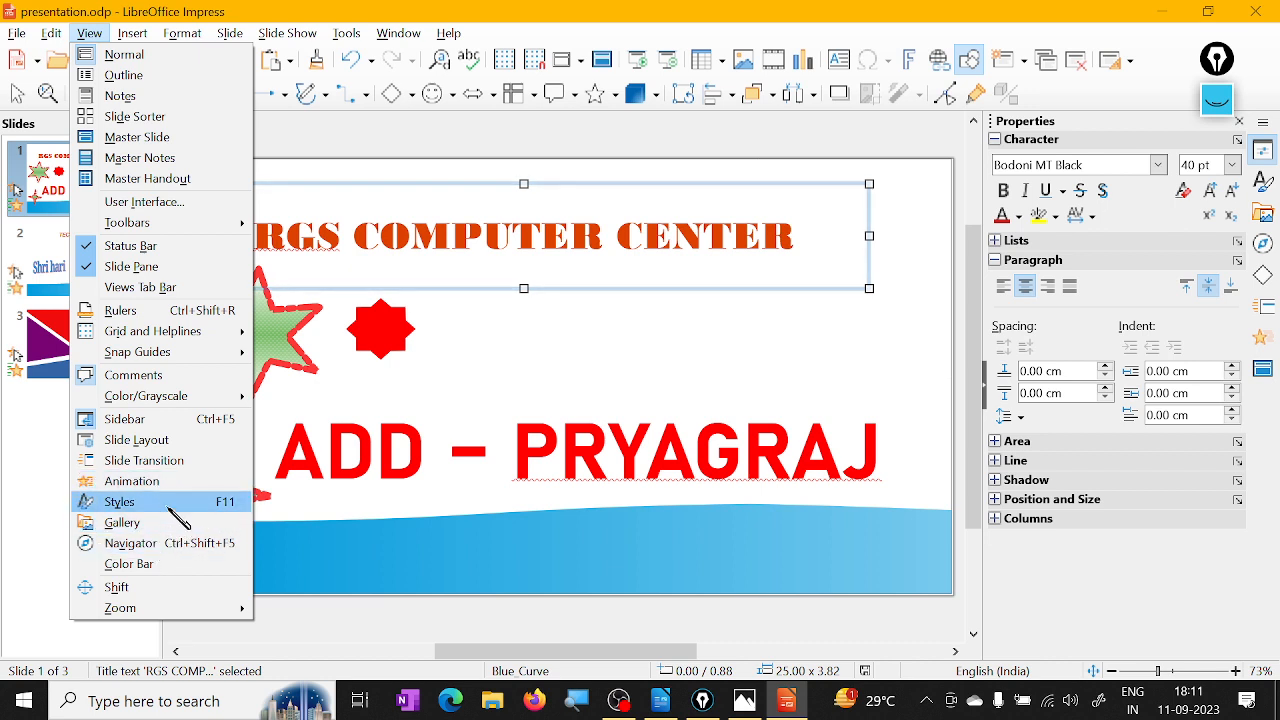
left_click(122, 522)
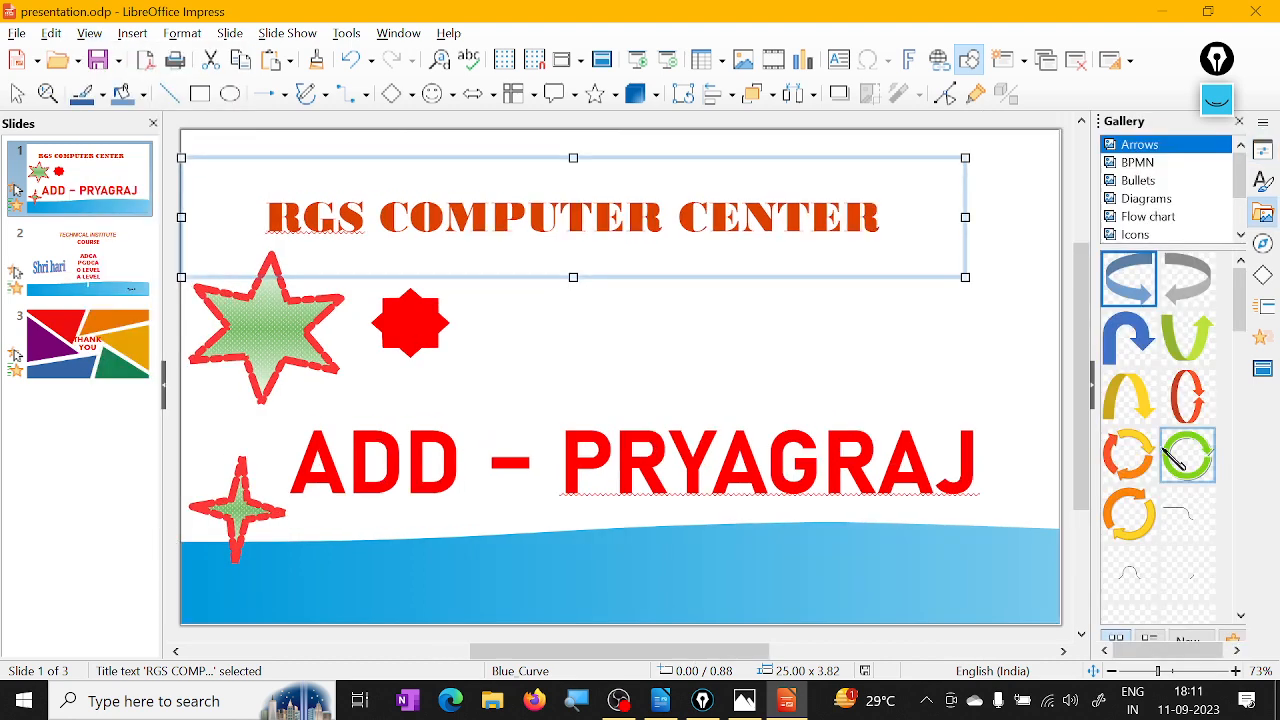
left_click(1268, 216)
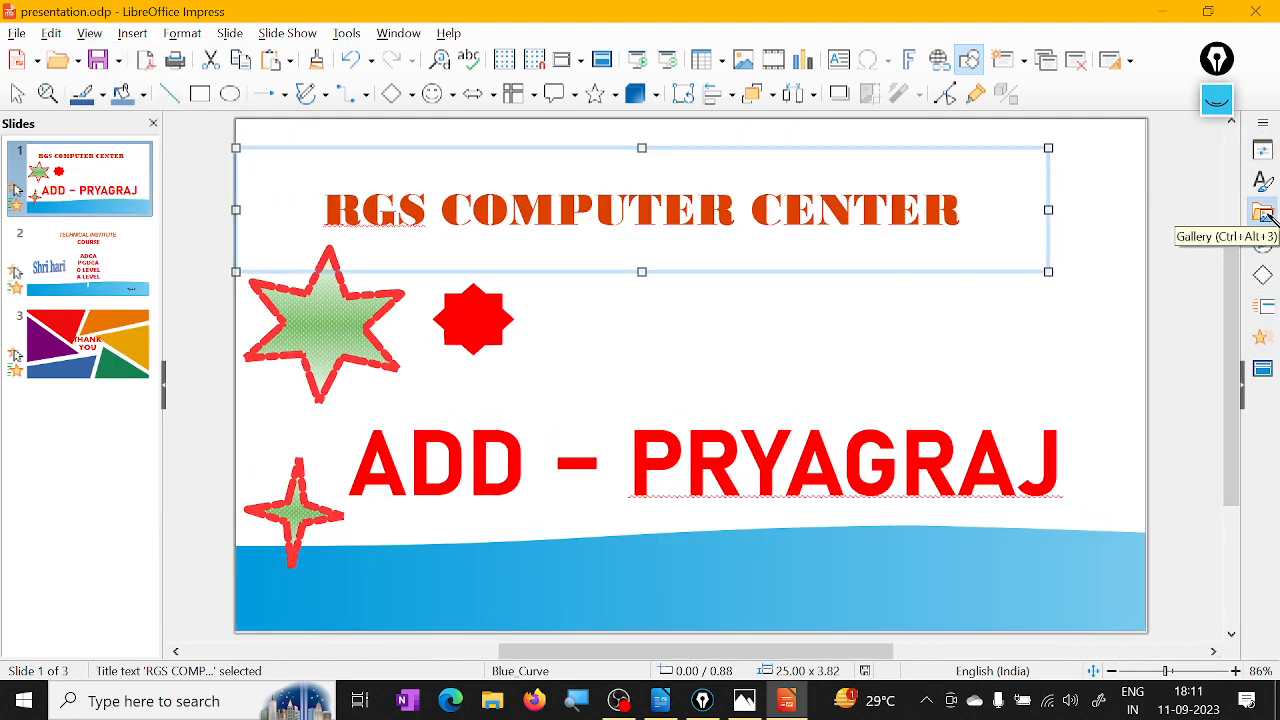
- Open the Navigator, move its window over the slide and enlarge it to fit the objects of all slides
left_click(90, 33)
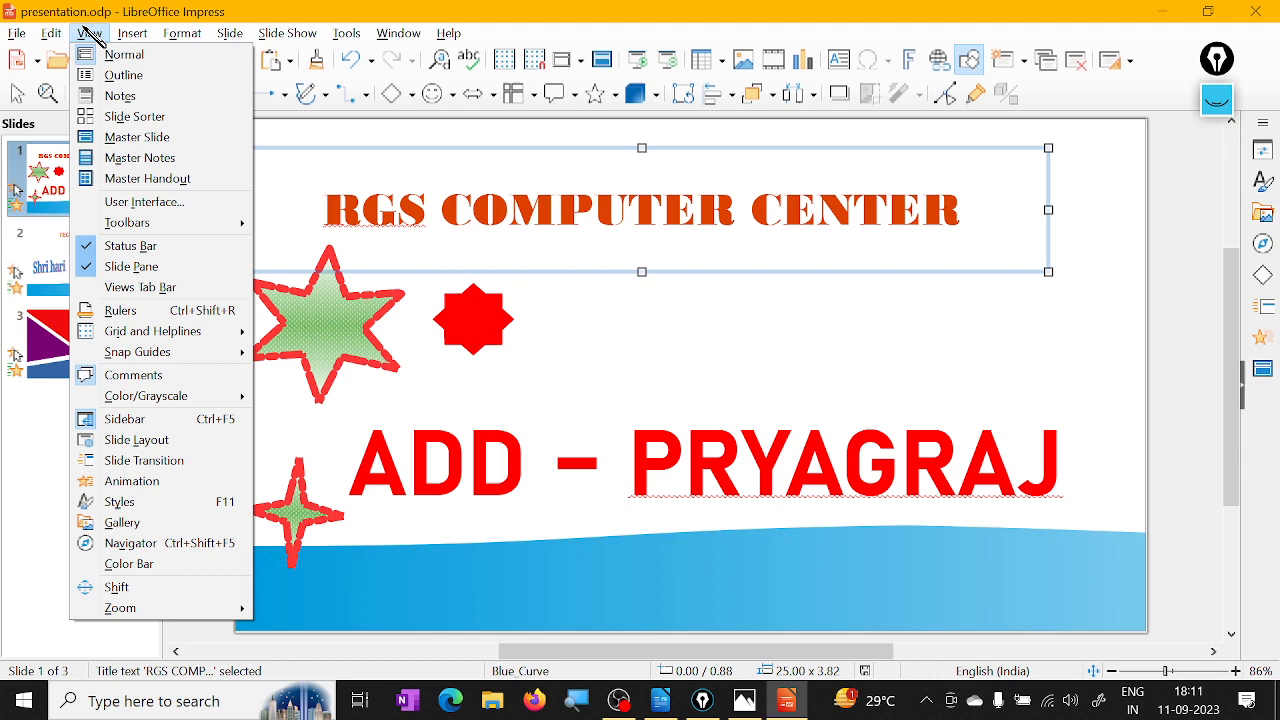
left_click(172, 545)
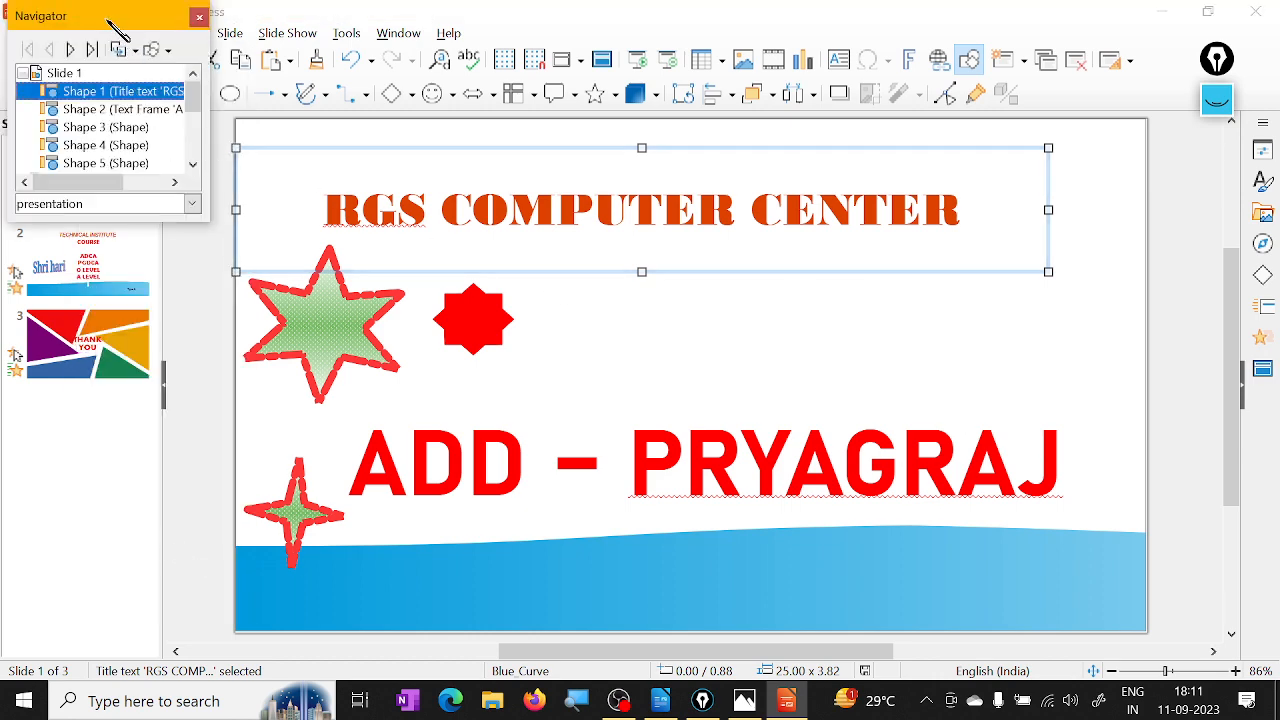
left_click_drag(109, 17, 914, 90)
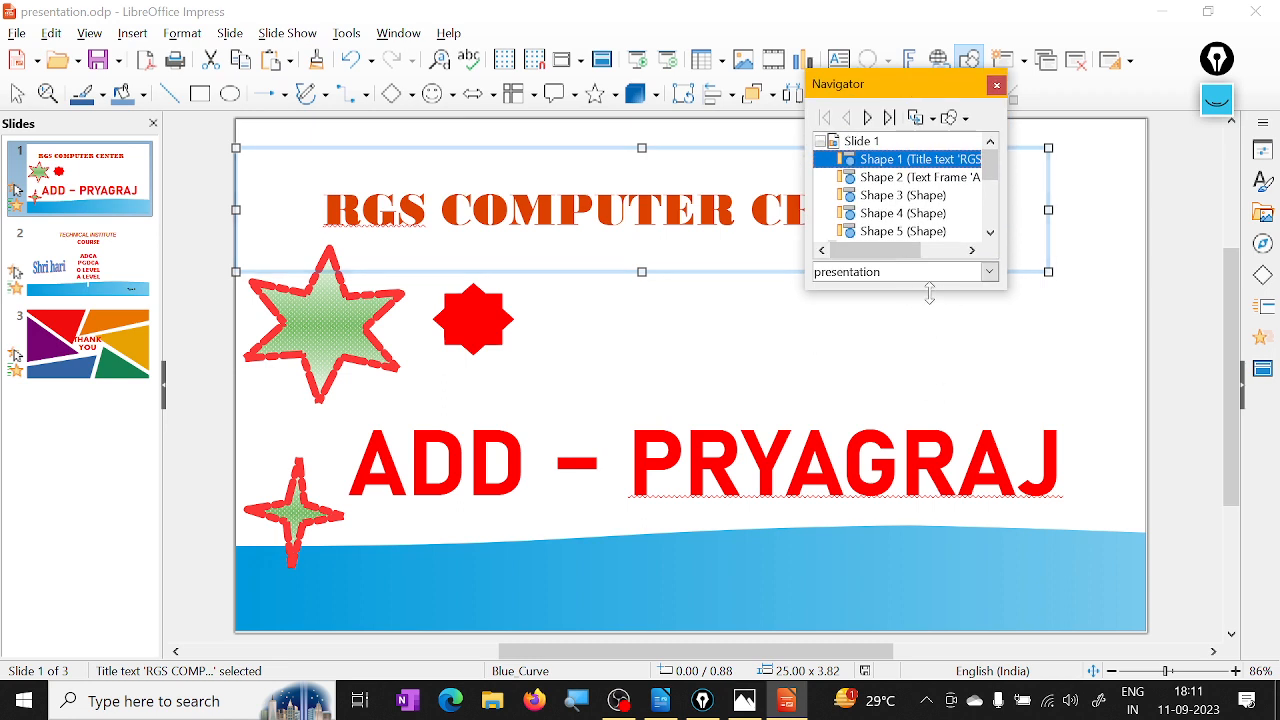
left_click_drag(929, 290, 971, 610)
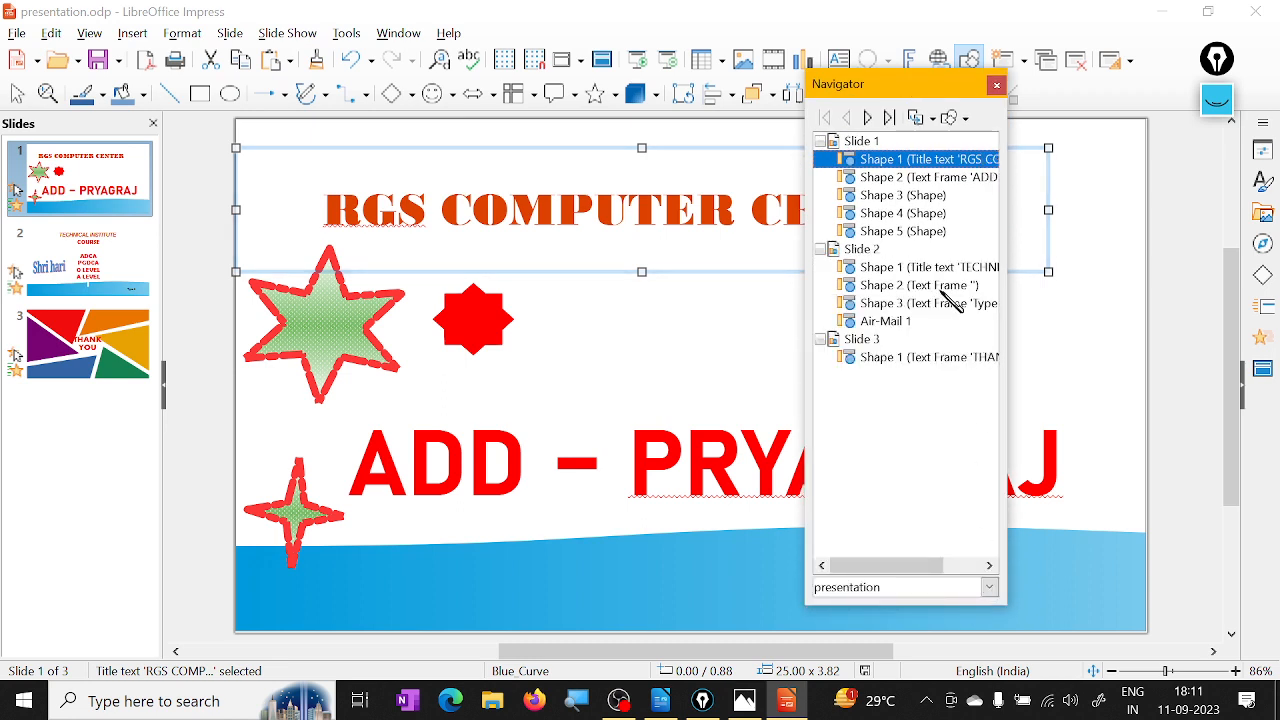
- Select shapes and text frames on slides 1 to 3 through the Navigator, ending on the THANK YOU frame, and close it
left_click(903, 213)
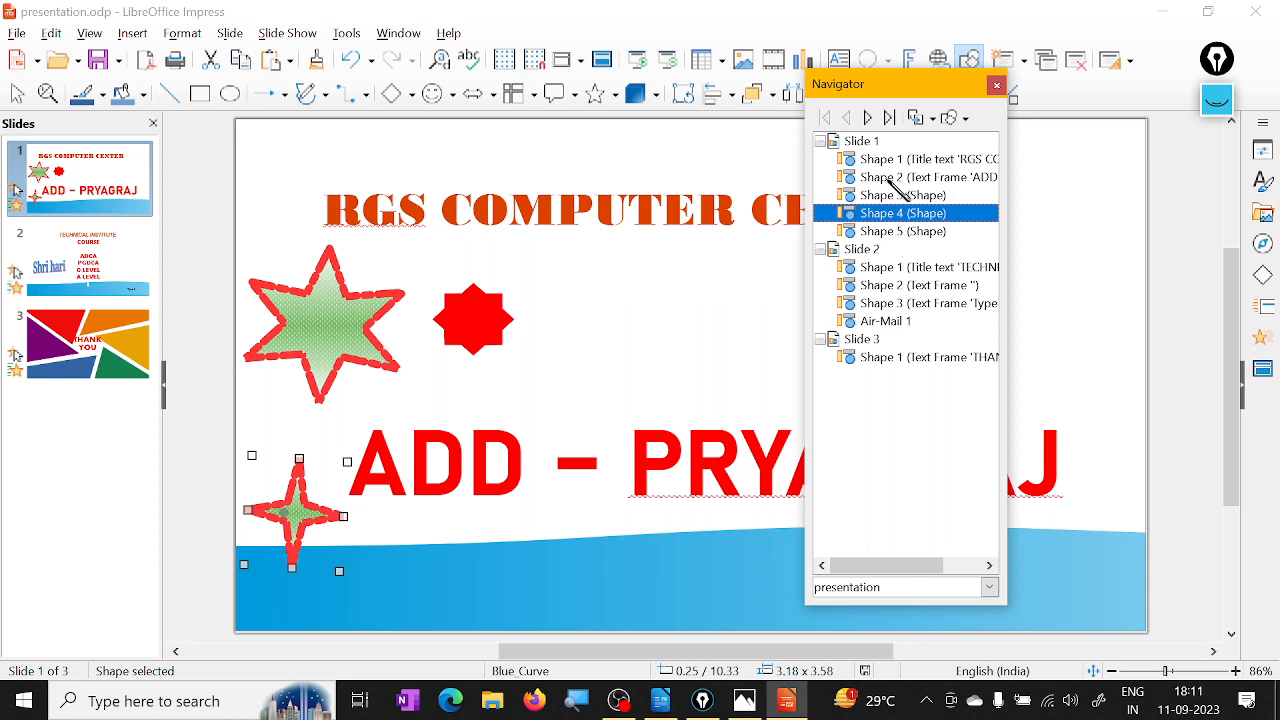
left_click(890, 159)
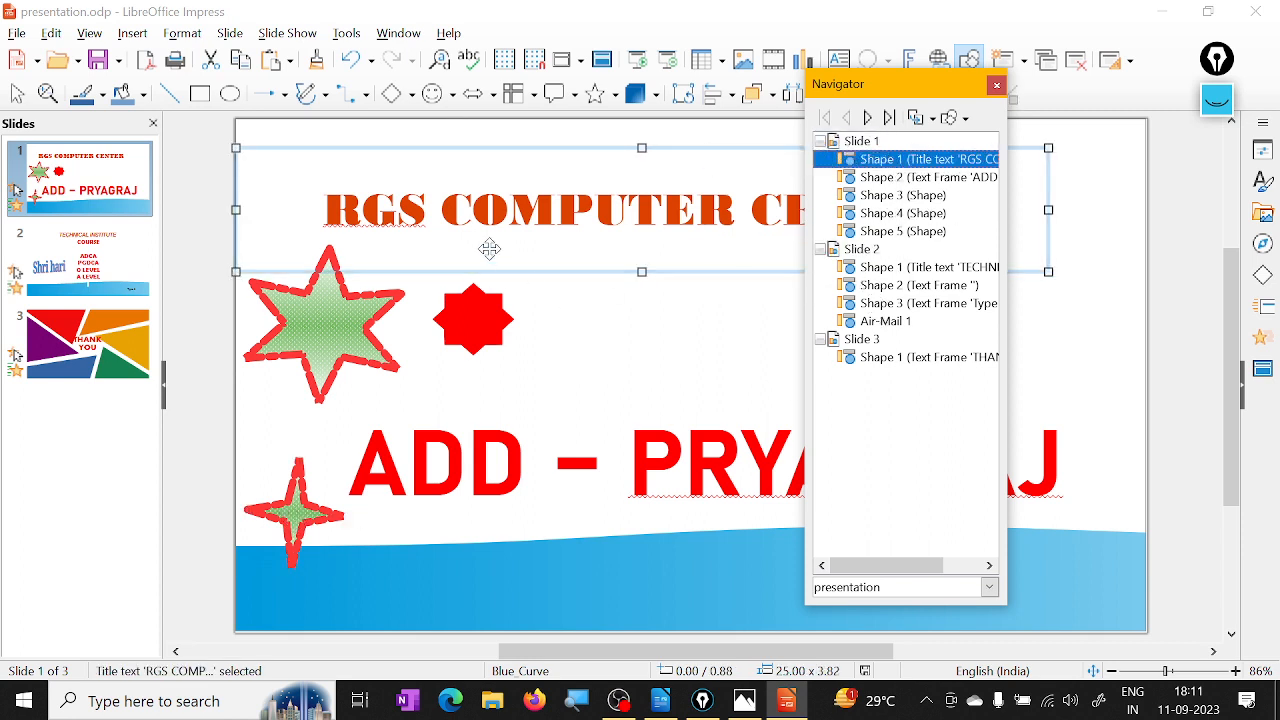
left_click(905, 215)
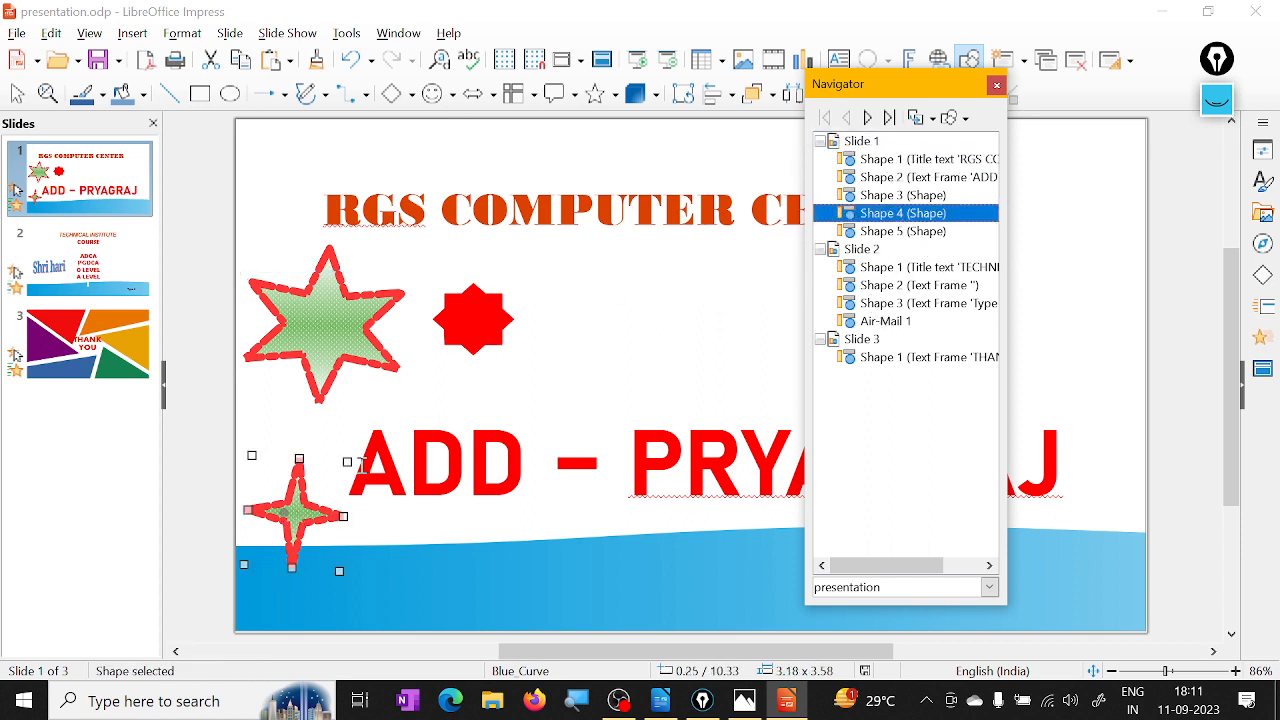
left_click(886, 177)
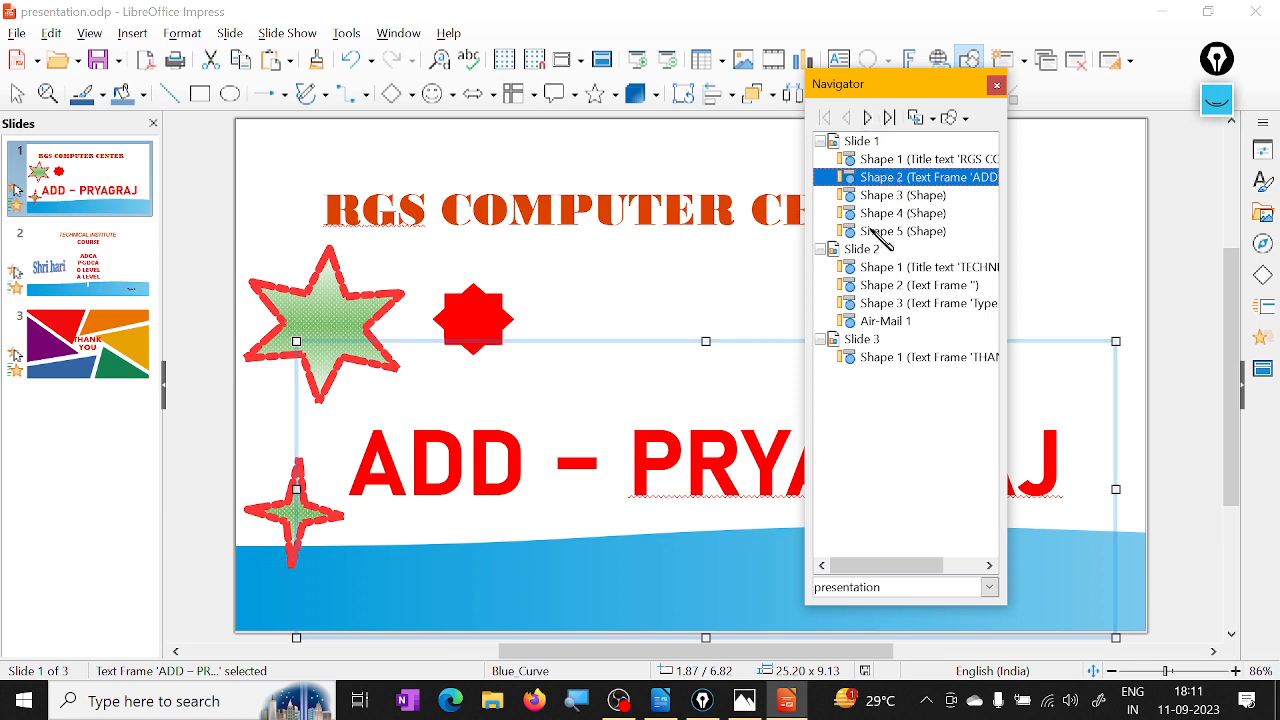
left_click(888, 288)
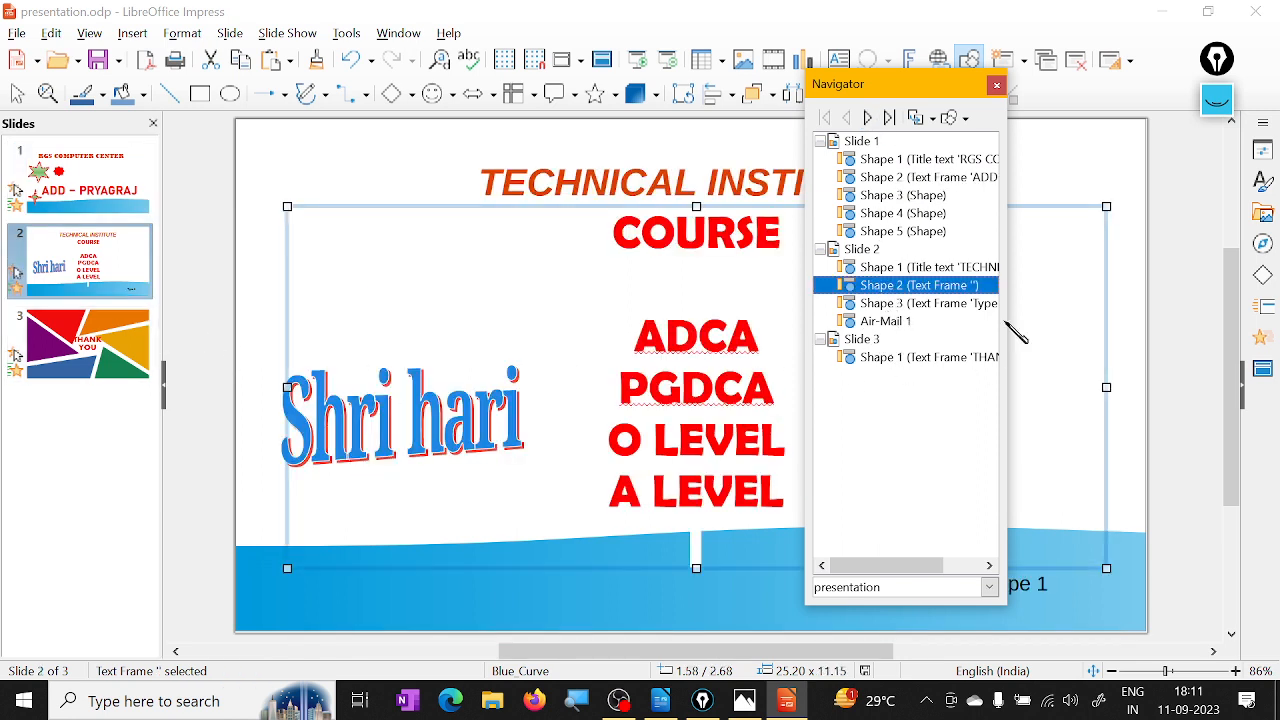
left_click(906, 323)
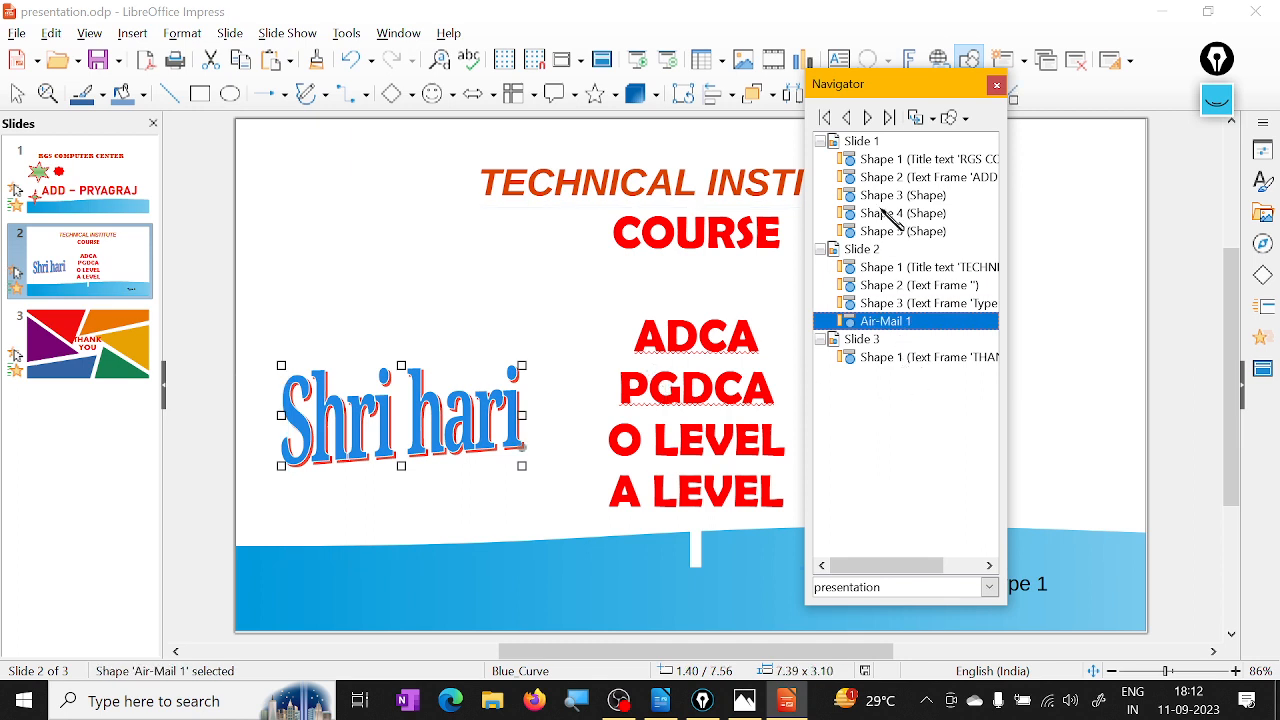
left_click(905, 358)
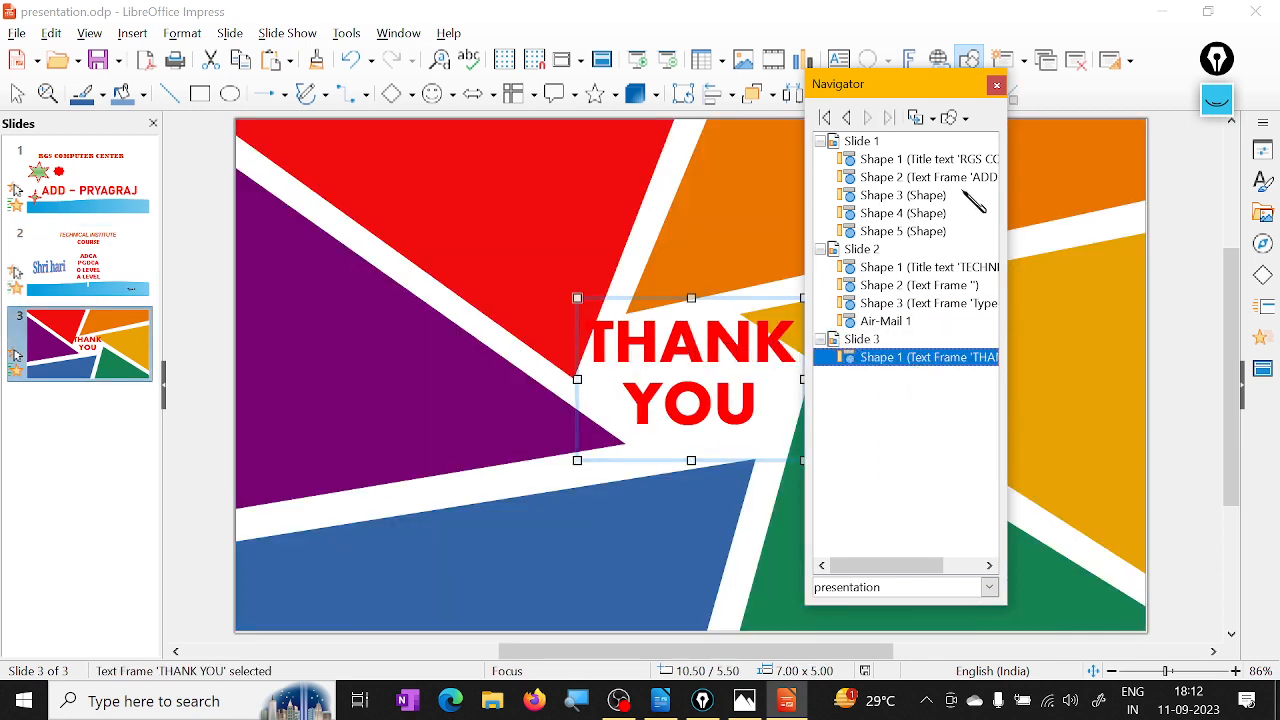
left_click(998, 85)
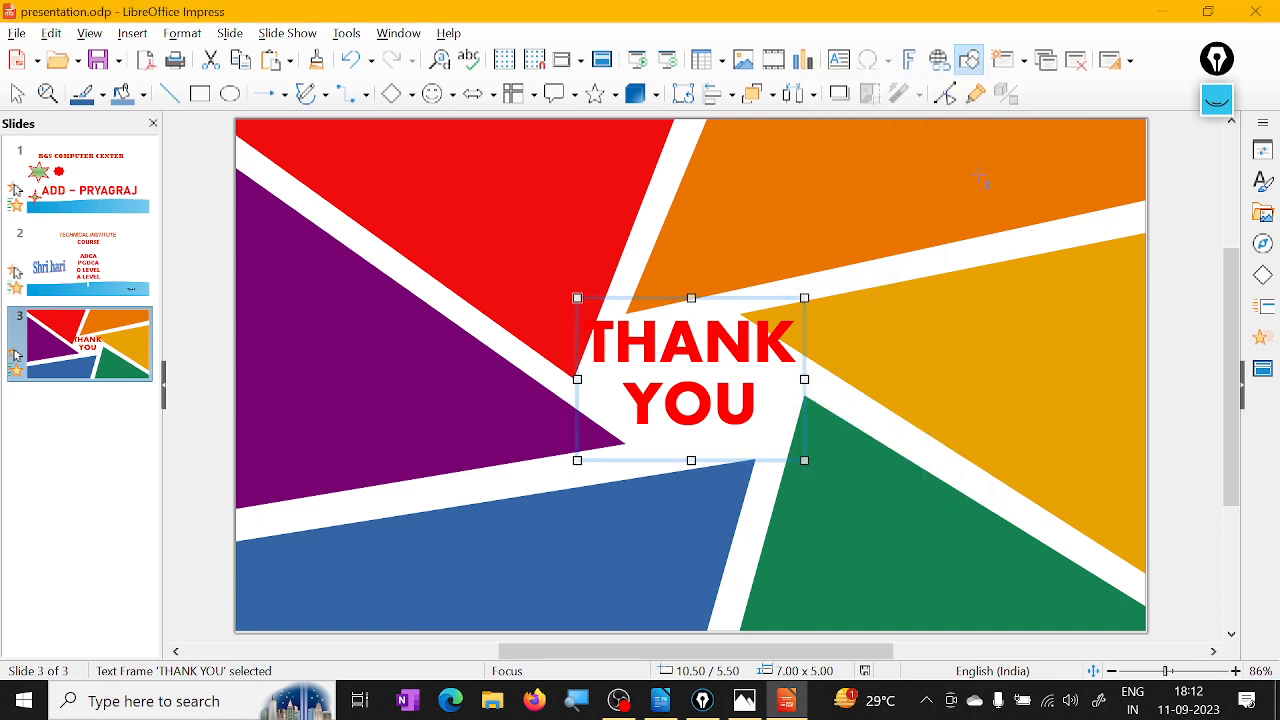
- Display the Color Bar and hide it again
left_click(89, 33)
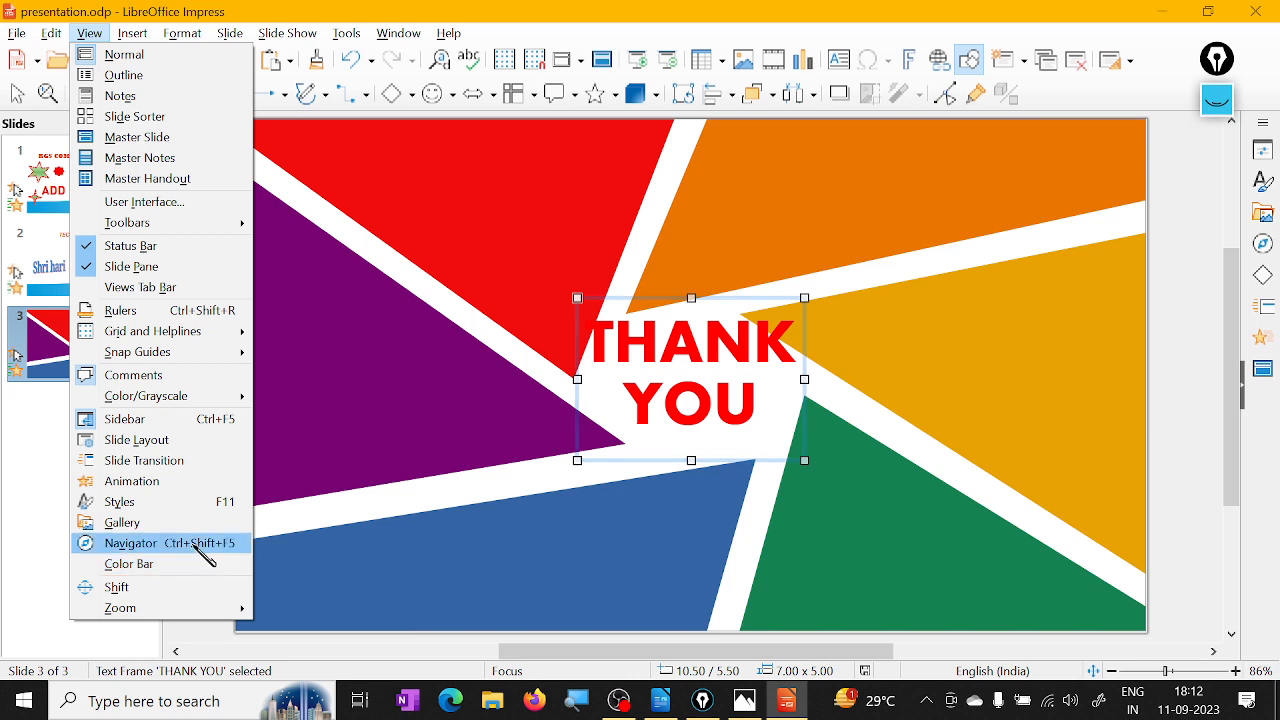
left_click(213, 577)
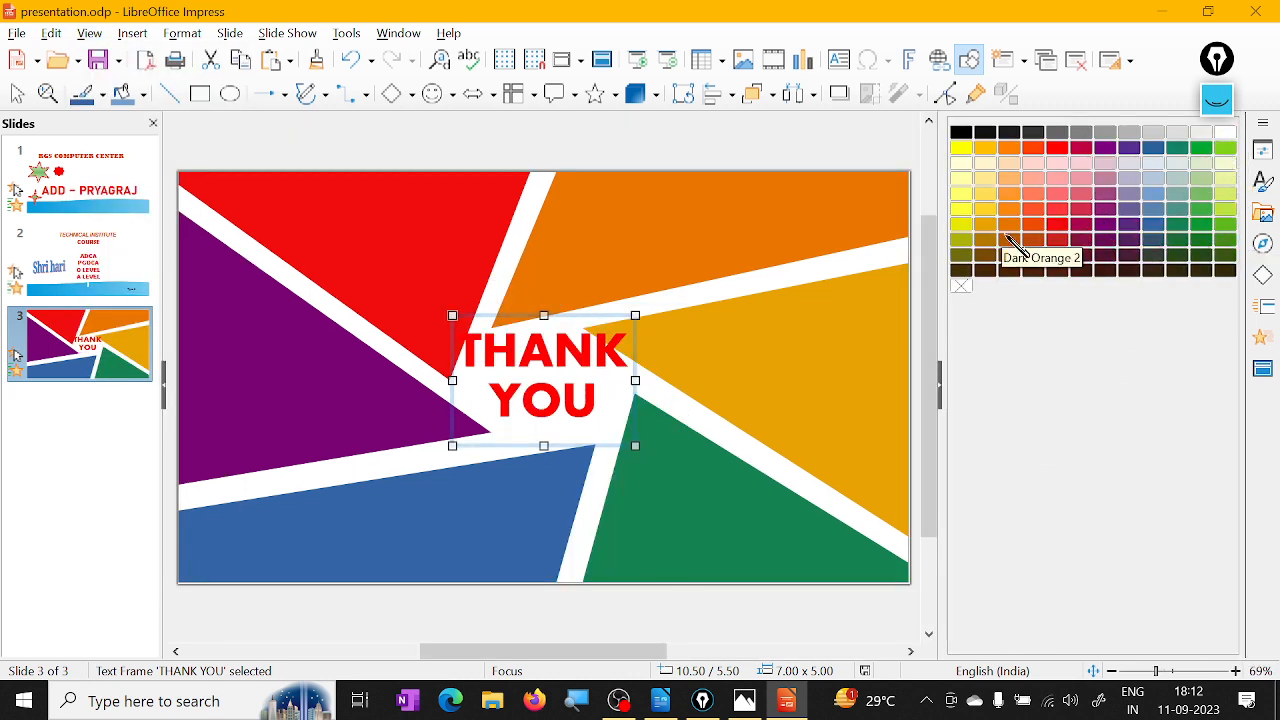
left_click(89, 33)
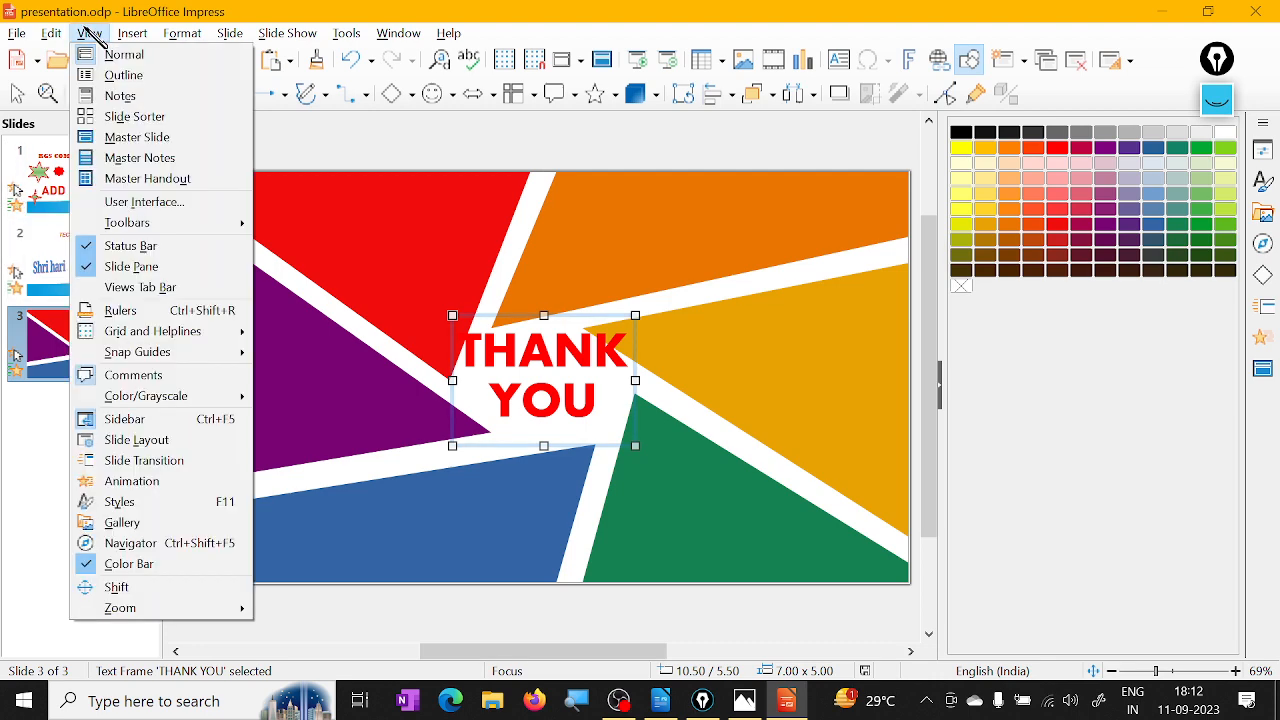
left_click(130, 566)
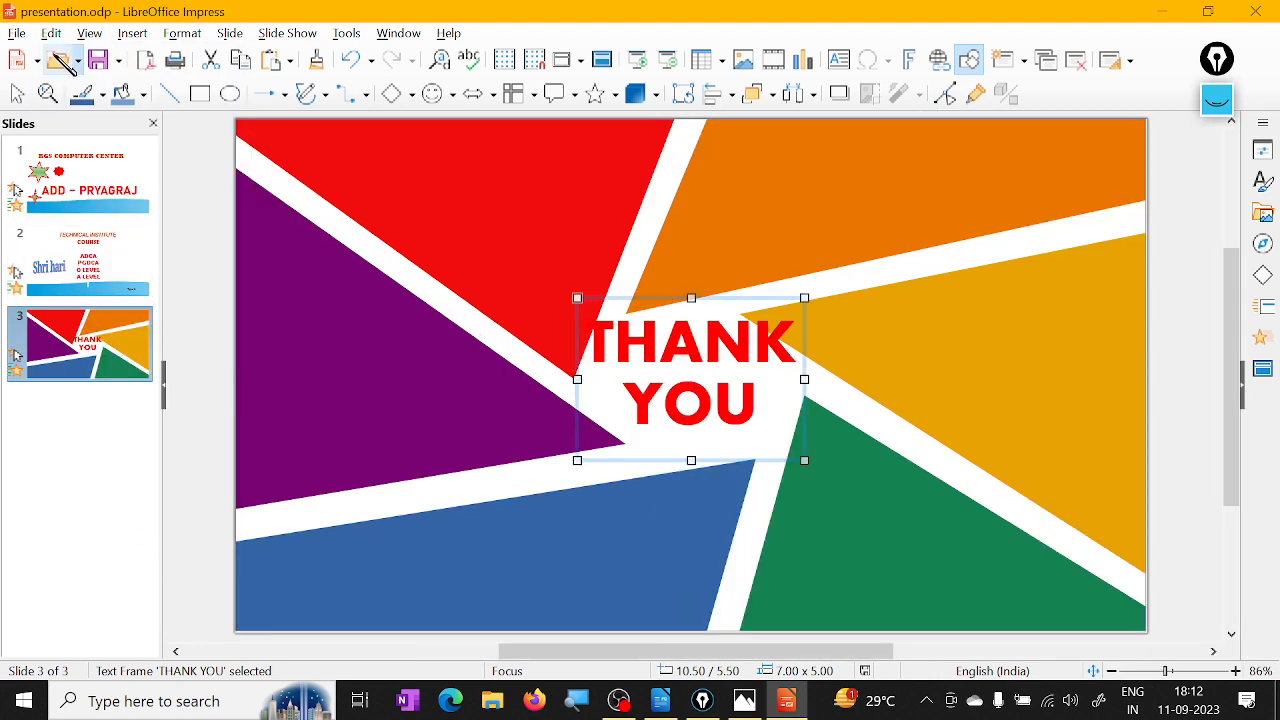
- Activate Shift mode and pan the view of slide 3
left_click(89, 33)
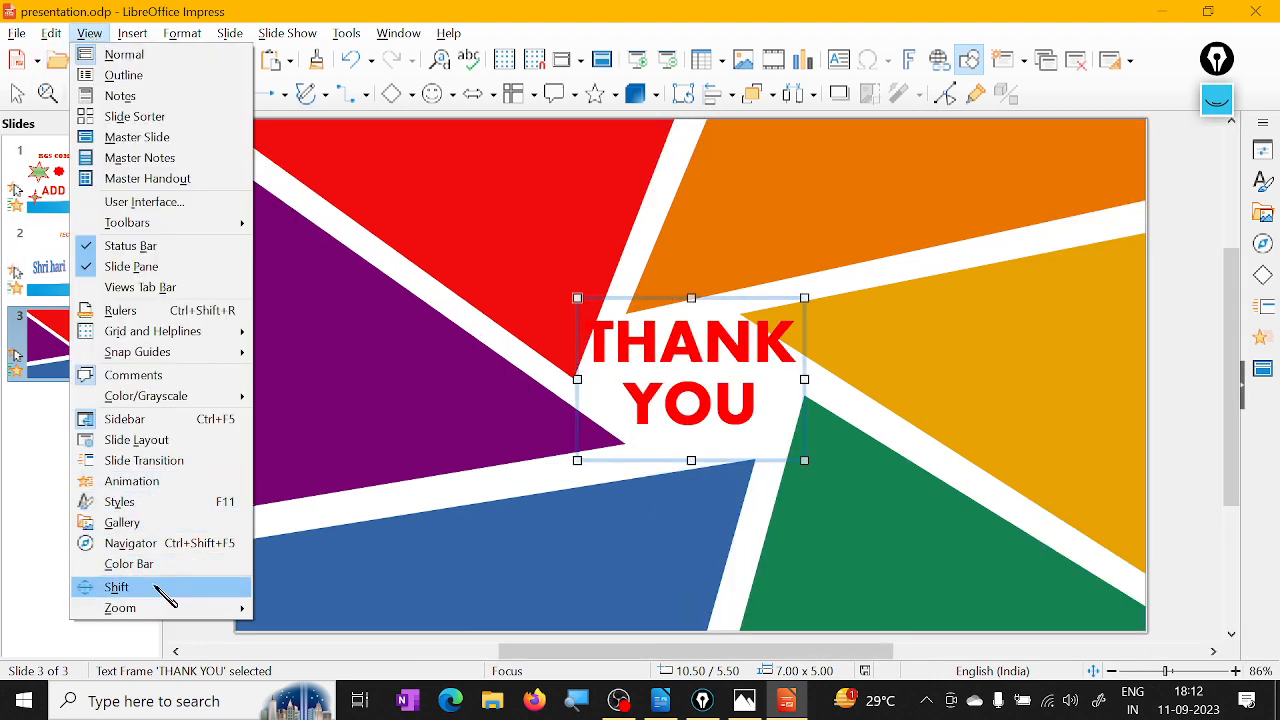
left_click(160, 588)
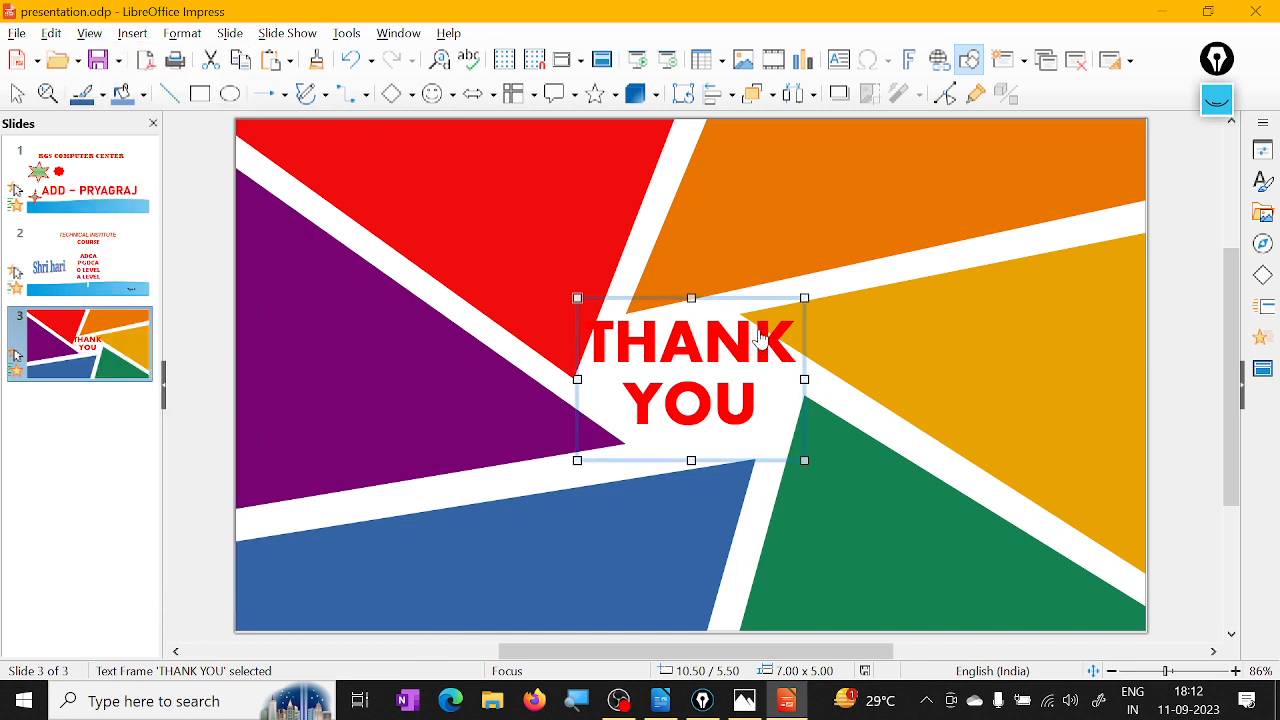
left_click_drag(787, 246, 967, 188)
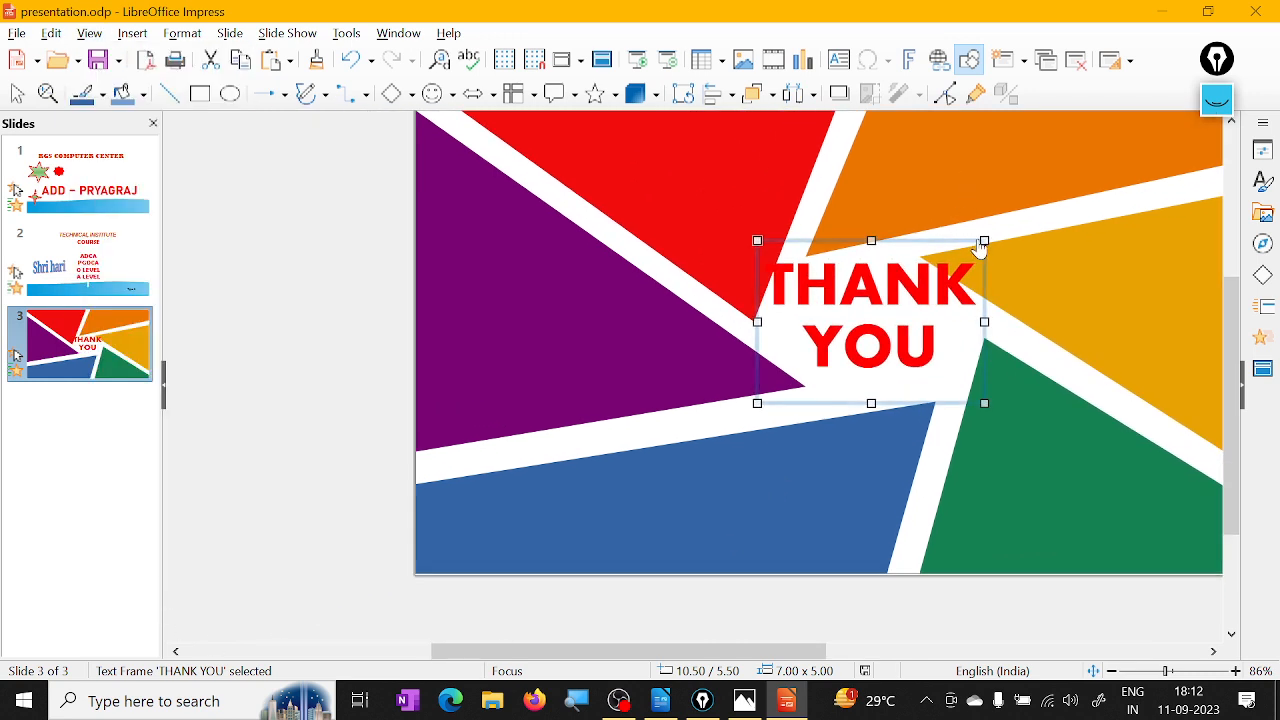
- Undo the last change to the large green star on slide 1 and set the zoom to 50%
key("Home")
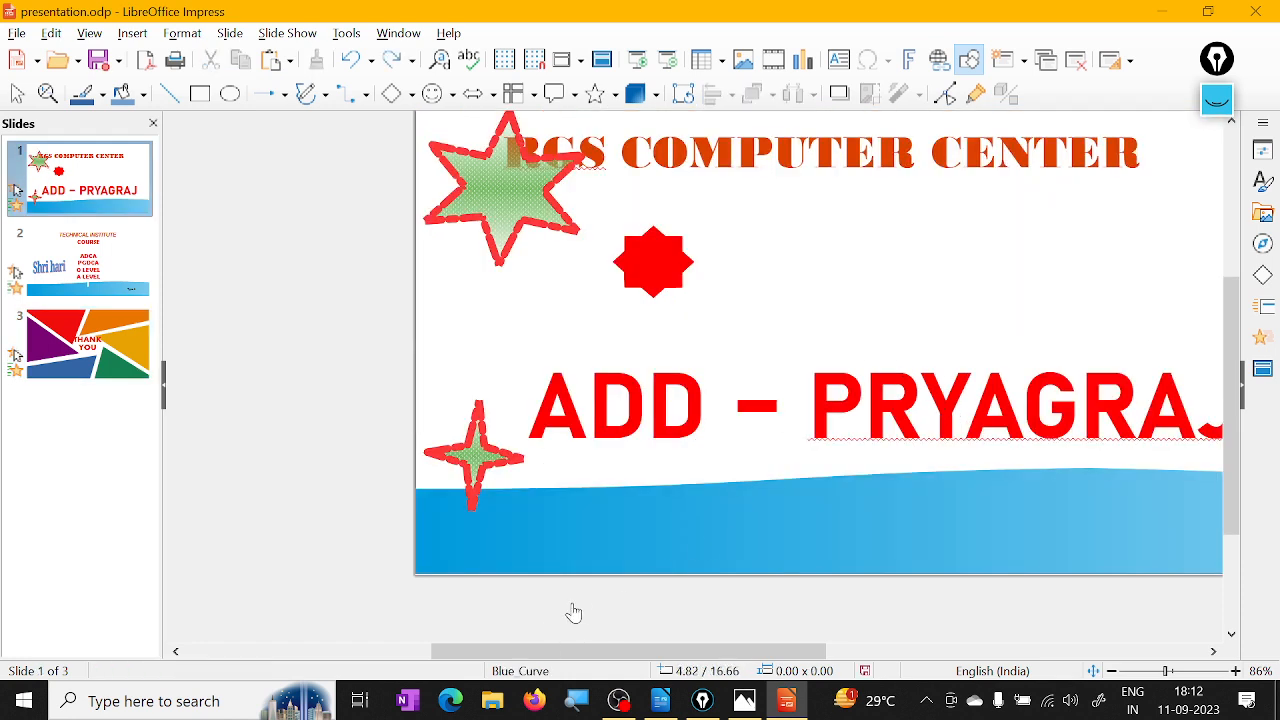
scroll(602, 588, "down", 2)
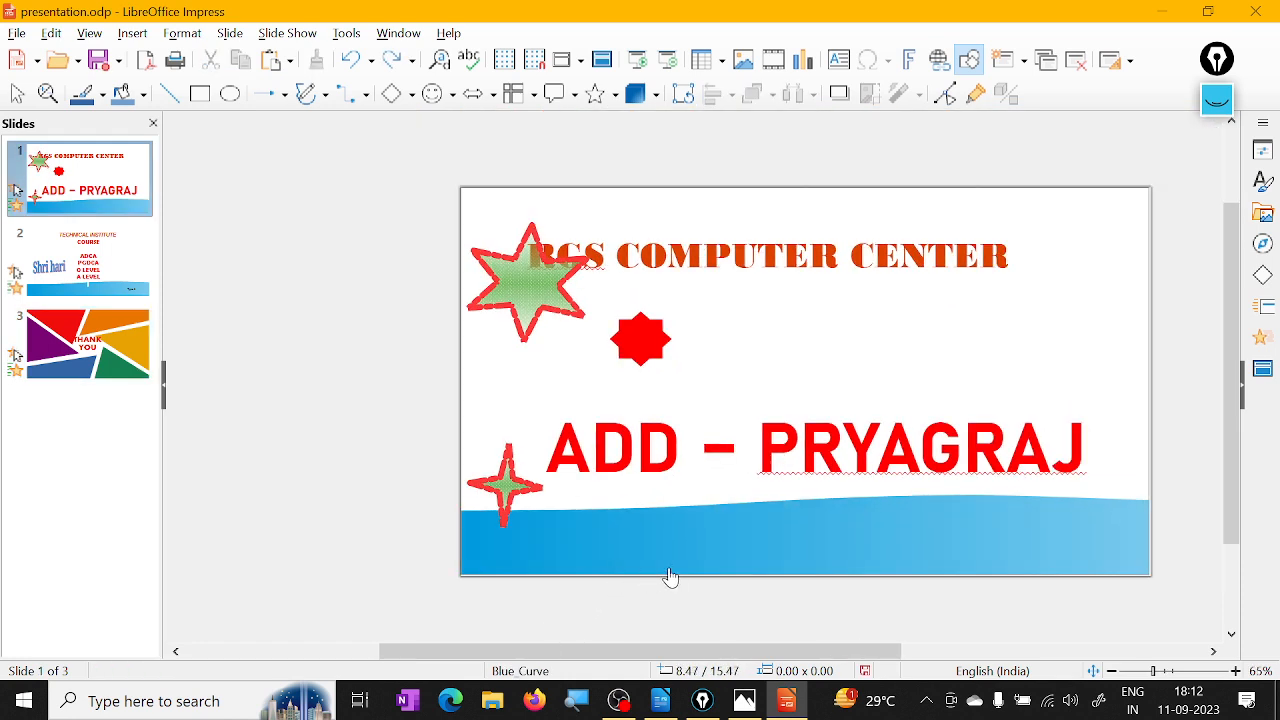
left_click(89, 33)
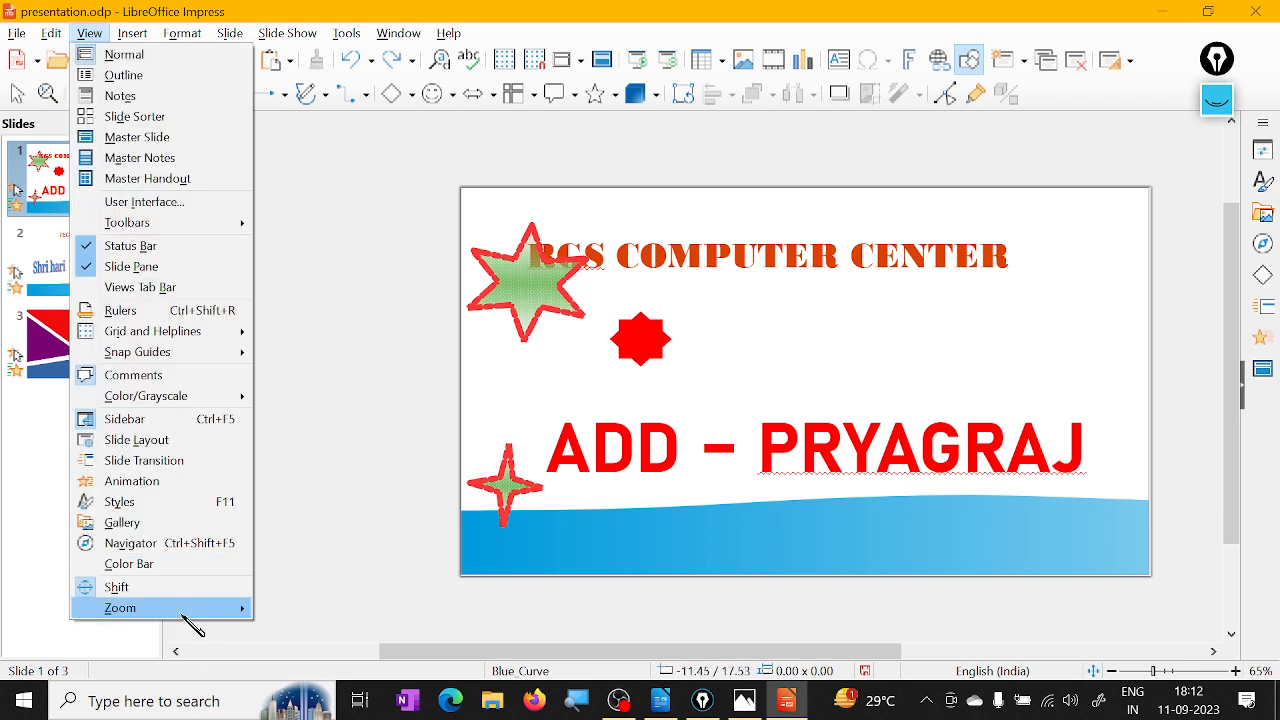
mouse_move(190, 617)
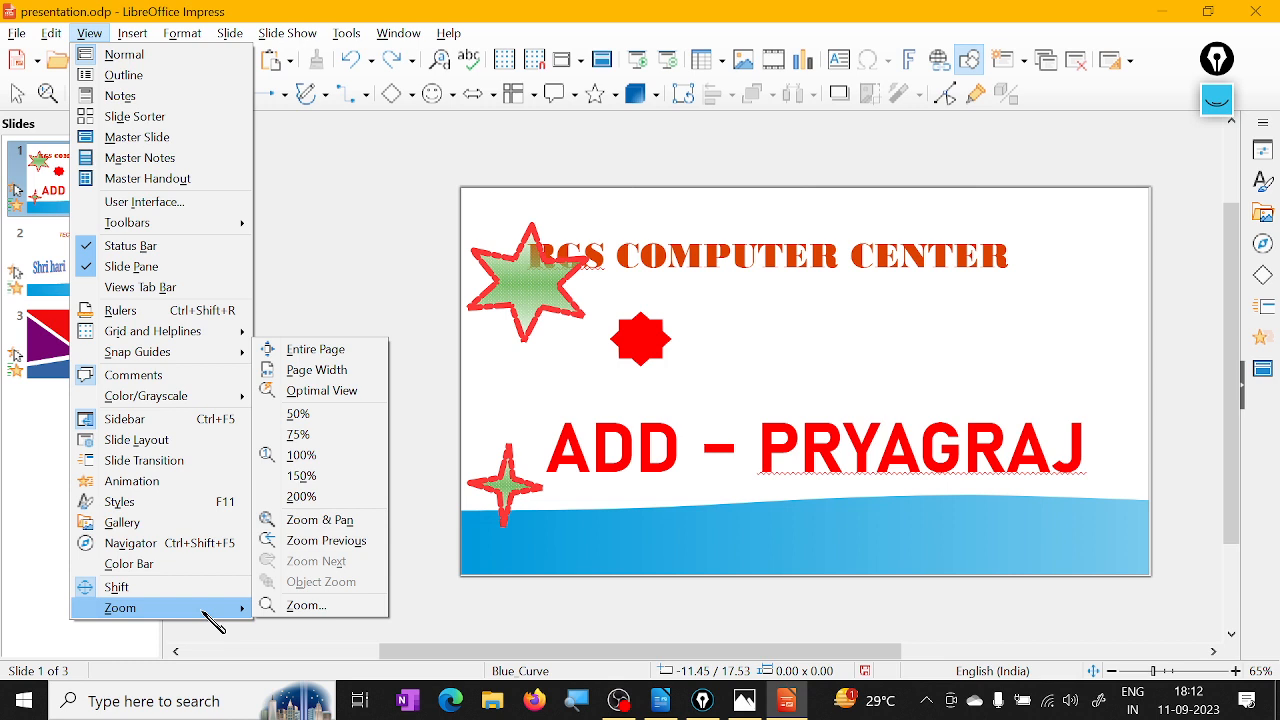
left_click(316, 418)
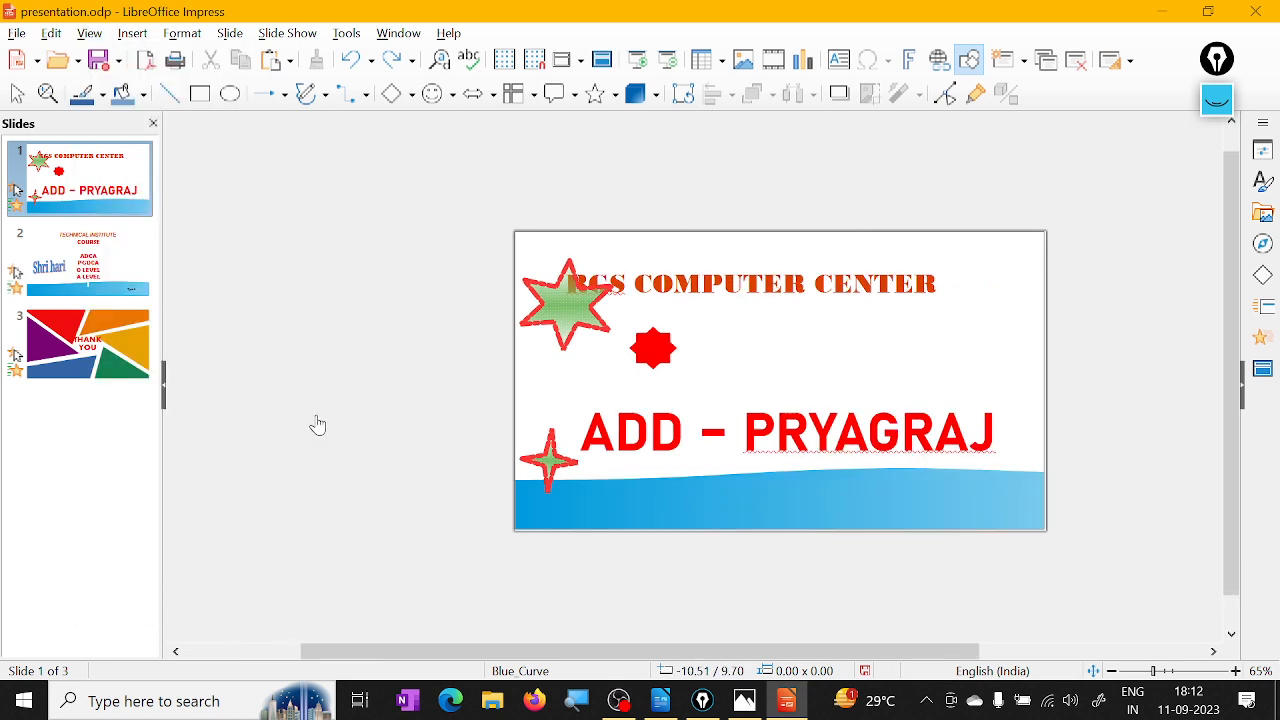
- Set the zoom of slide 1 to 100%
left_click(91, 40)
mouse_move(124, 607)
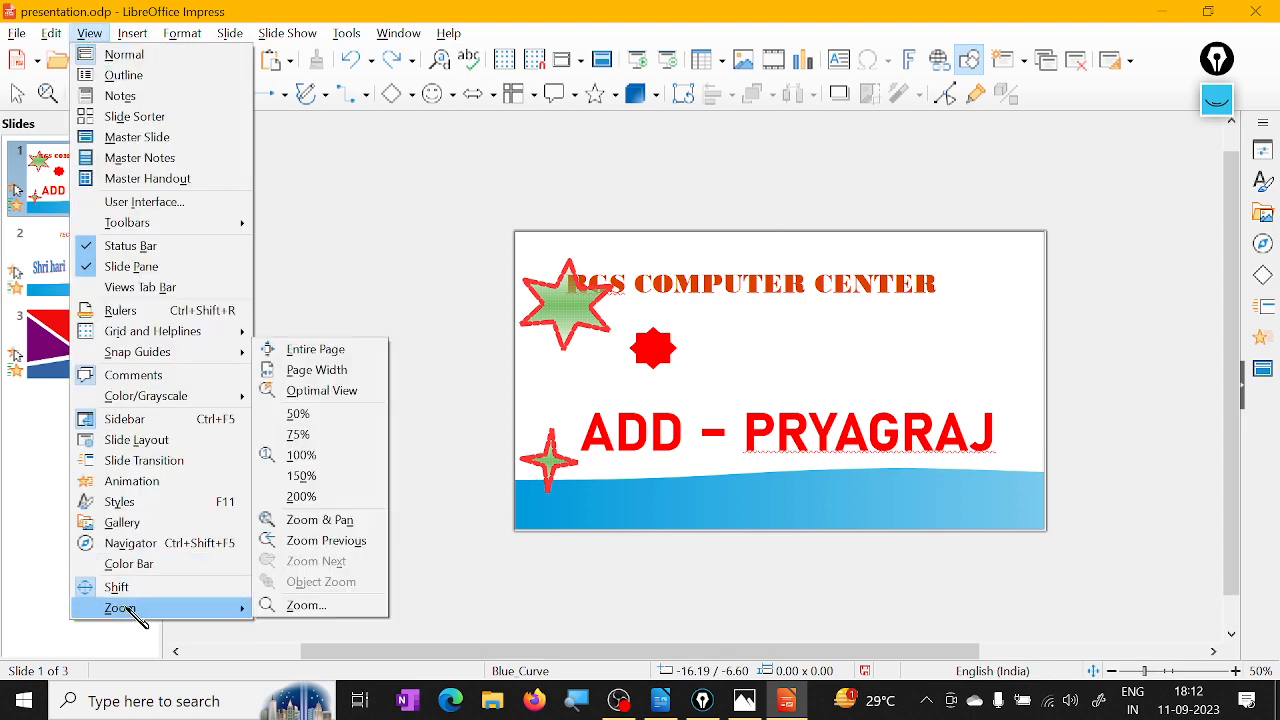
left_click(318, 457)
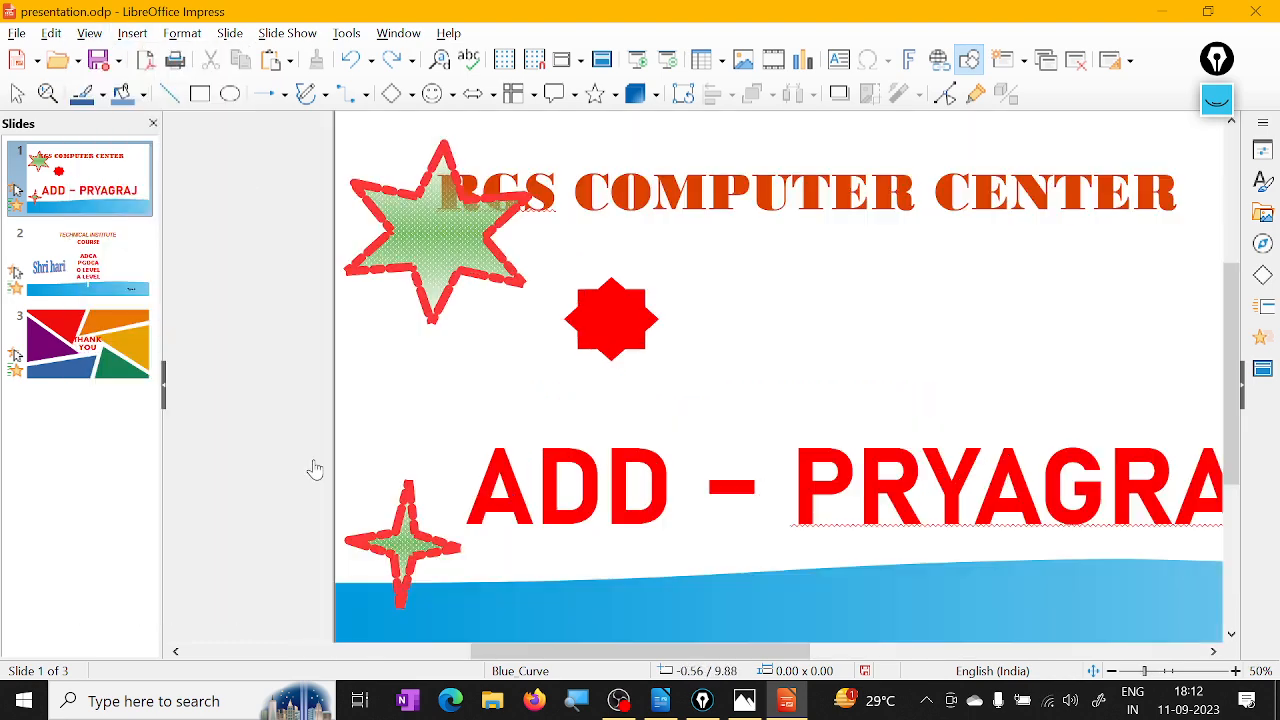
left_click(96, 31)
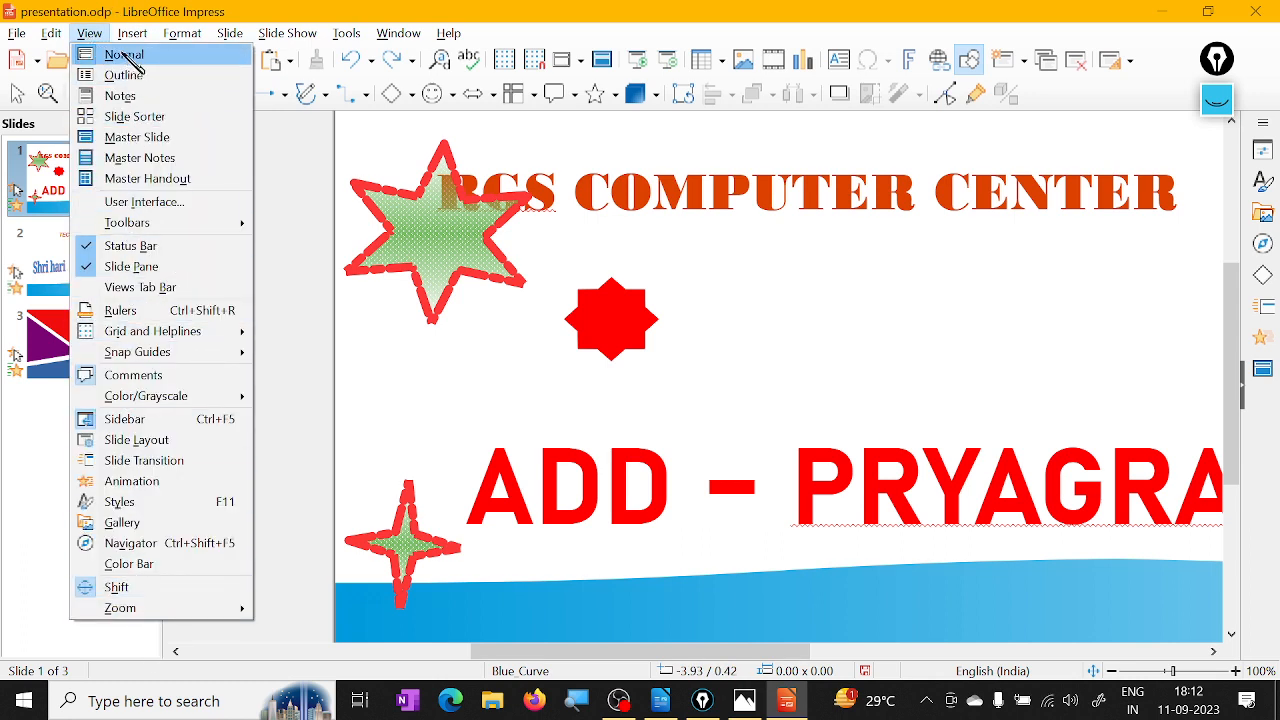
mouse_move(132, 33)
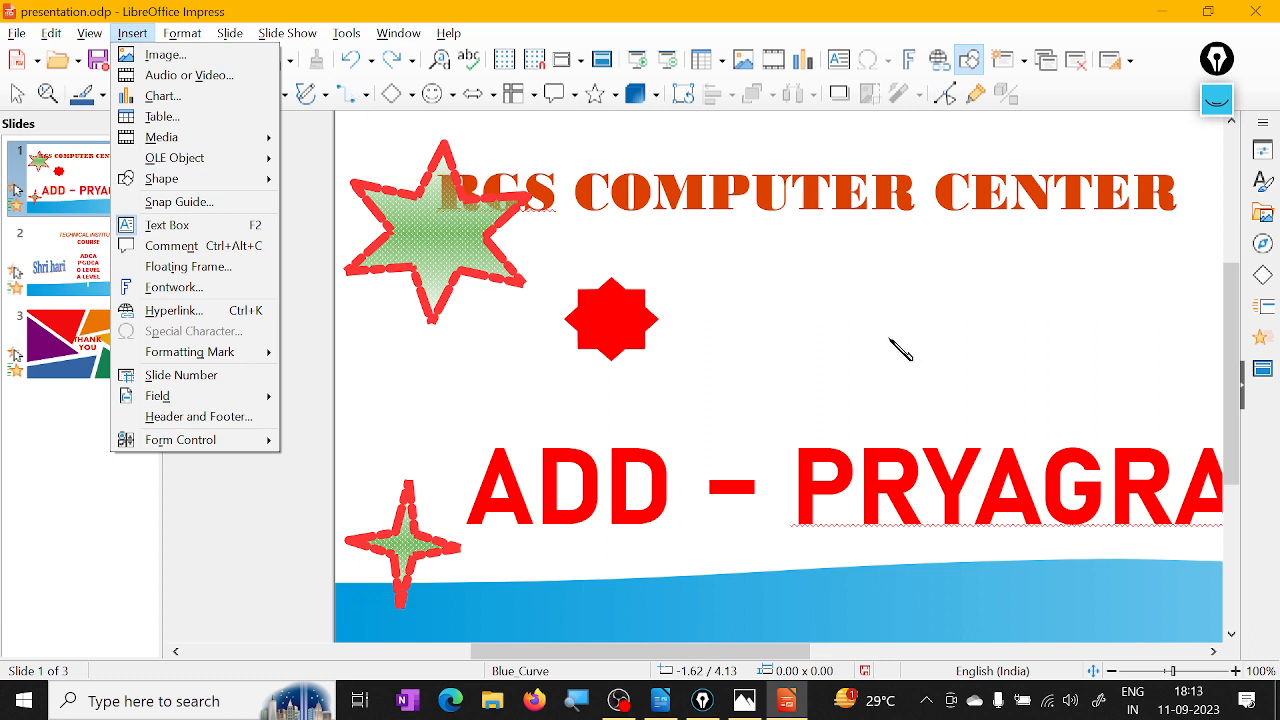
left_click(1050, 25)
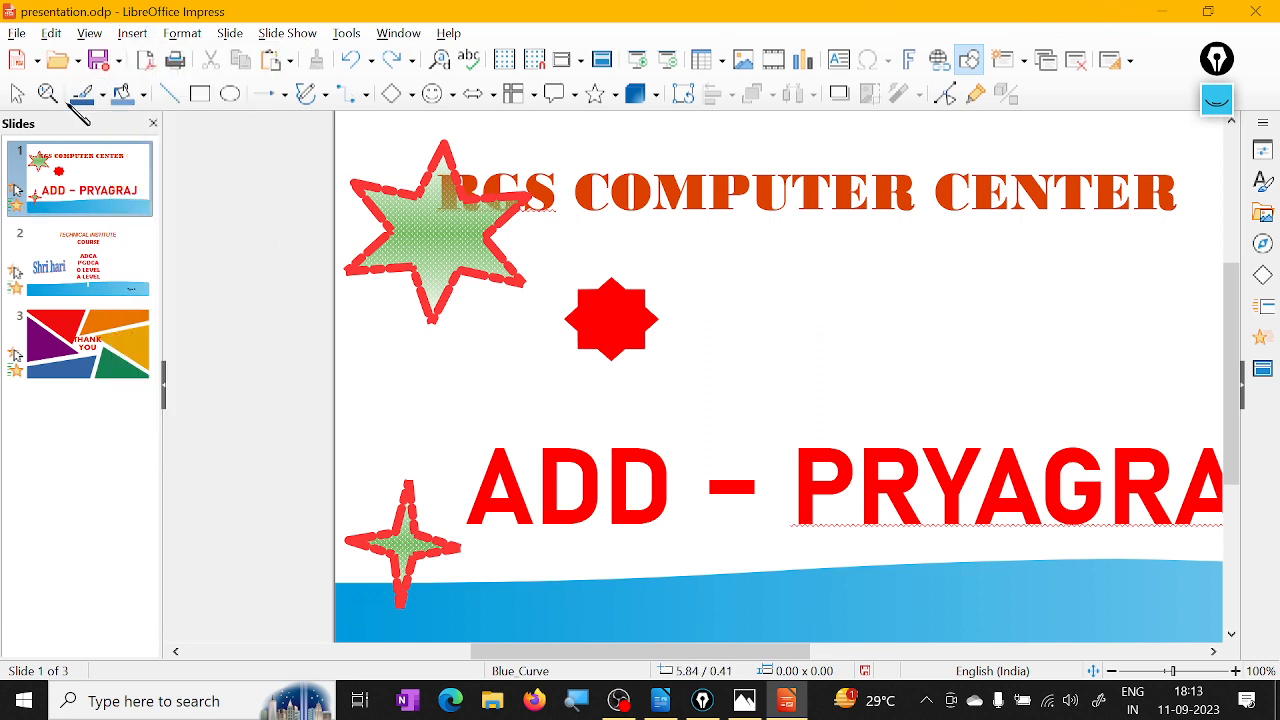
left_click(1255, 11)
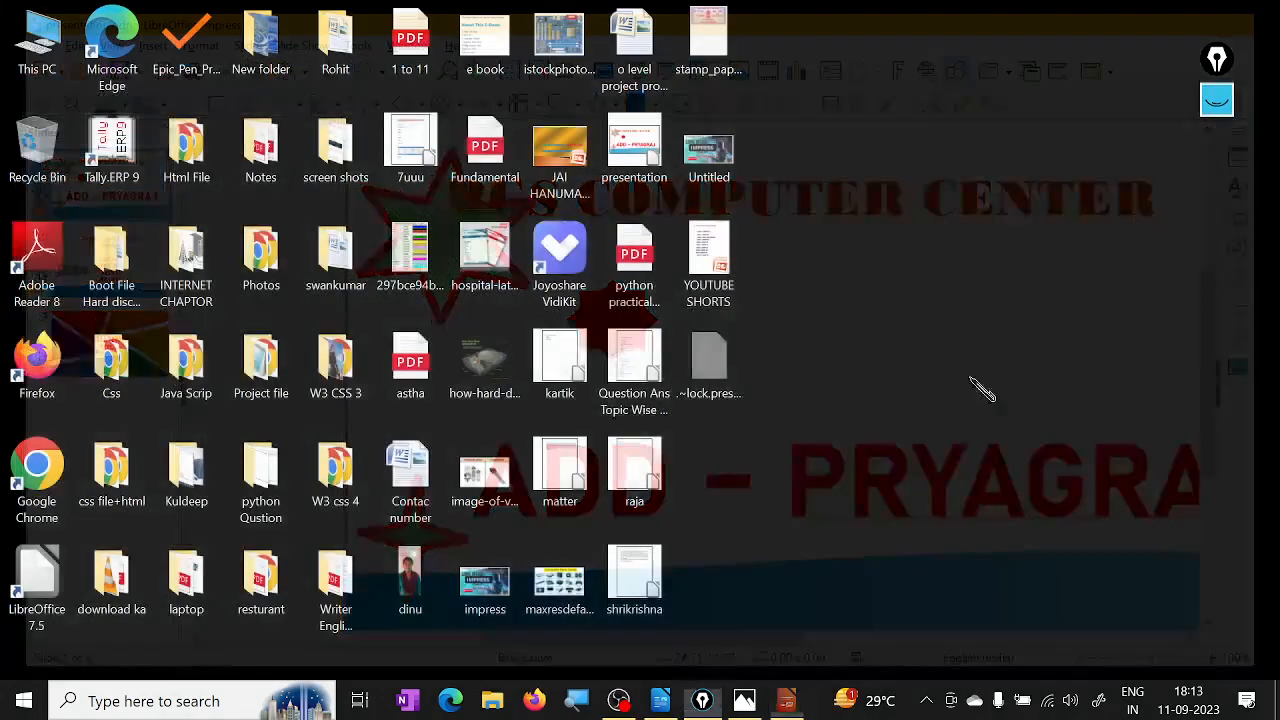
left_click(645, 700)
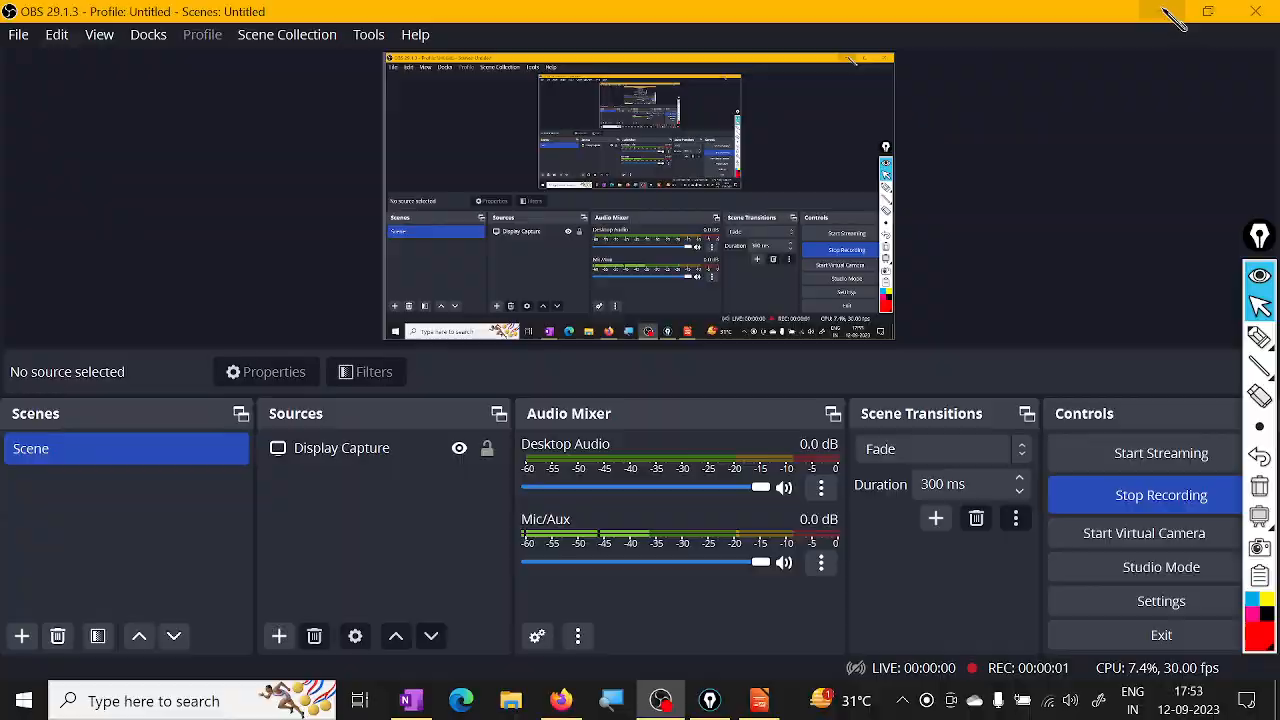
left_click(1163, 11)
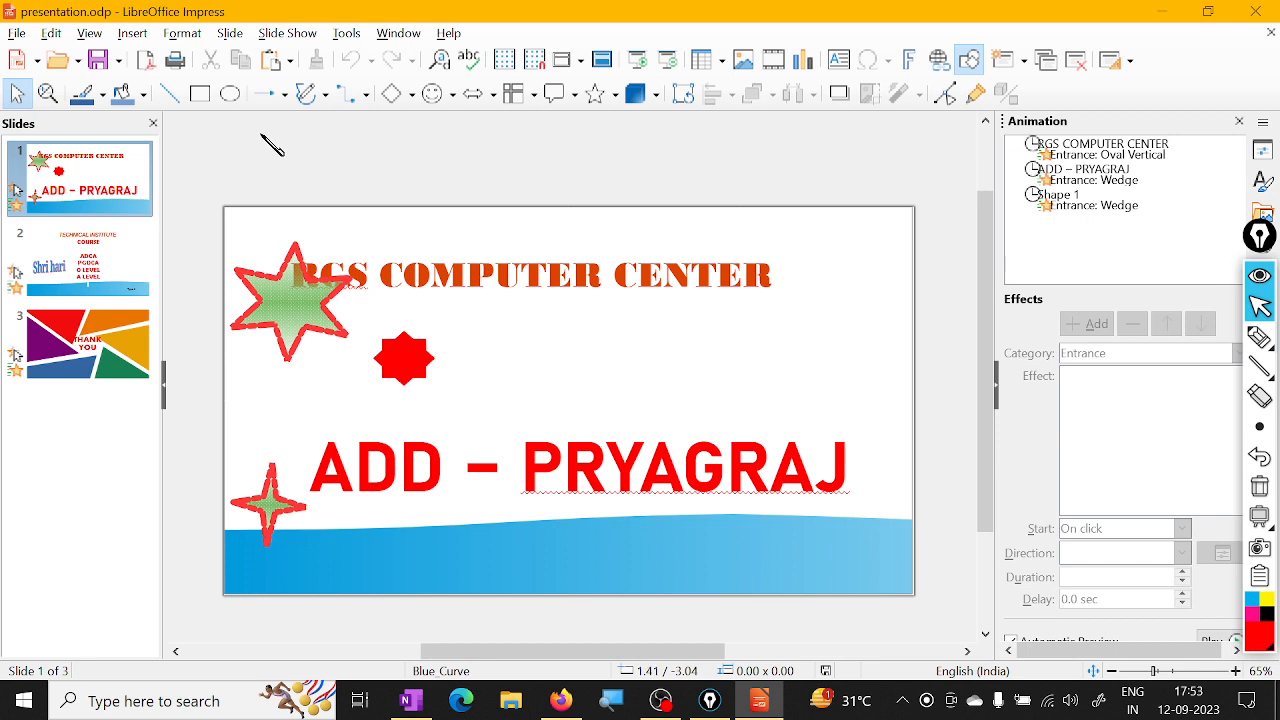
- Insert the picture "images (1)" from the Photos folder on the Desktop into slide 1
left_click(133, 34)
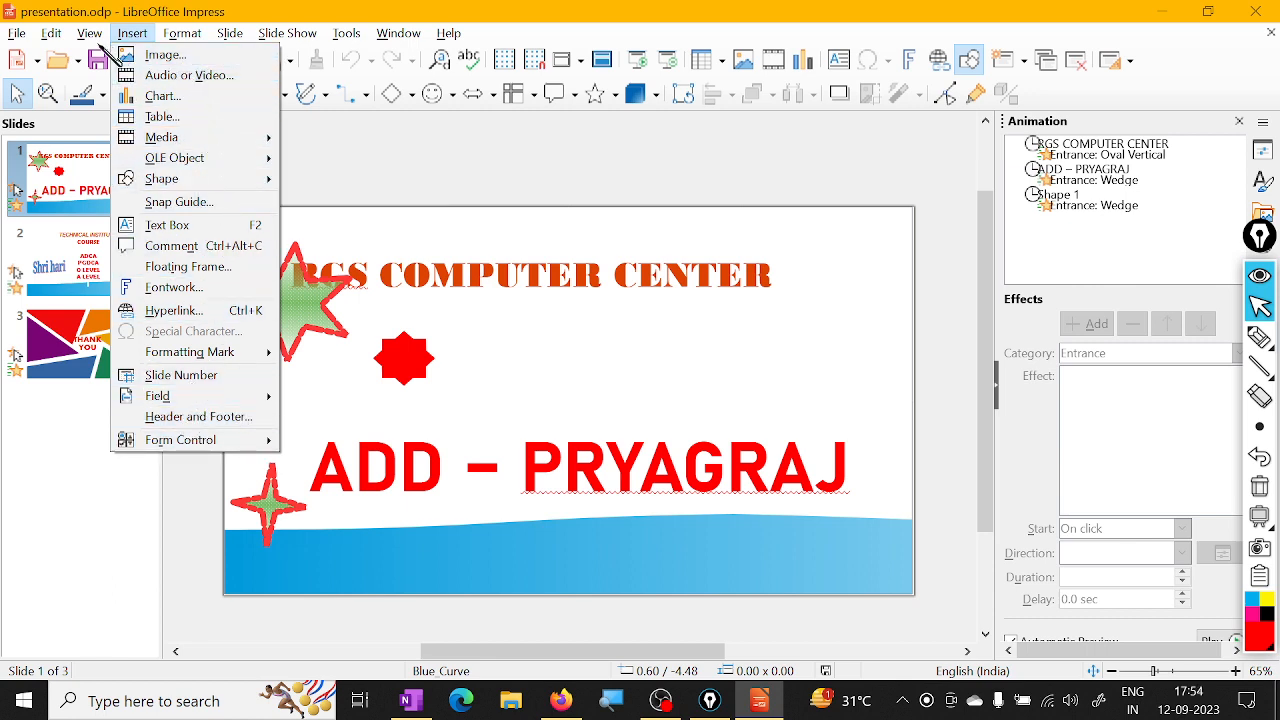
mouse_move(89, 33)
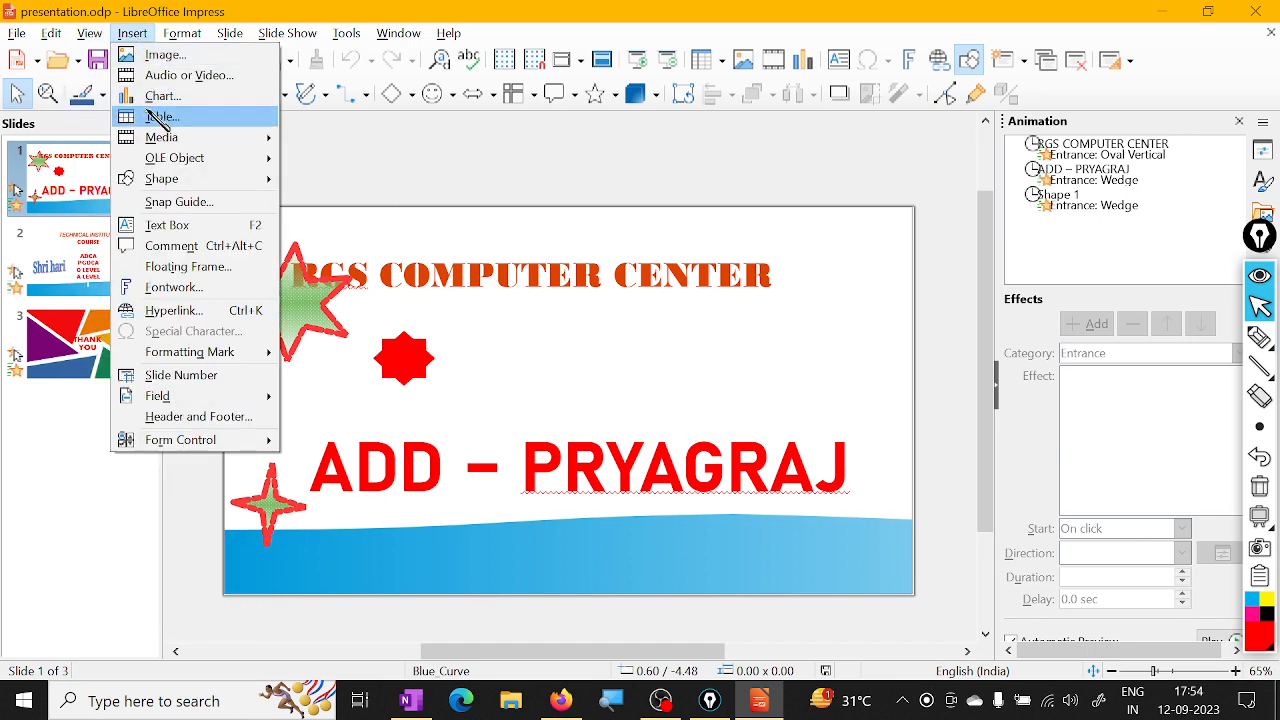
left_click(165, 55)
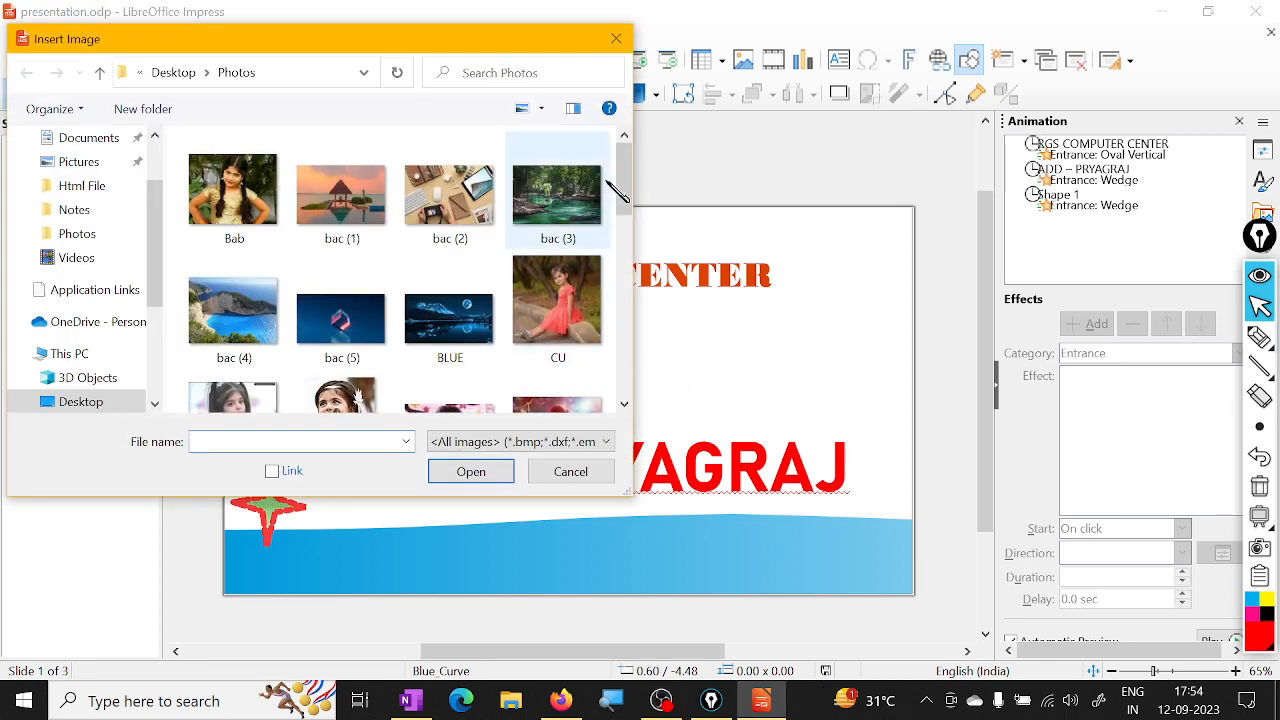
left_click_drag(626, 172, 626, 284)
left_click(342, 255)
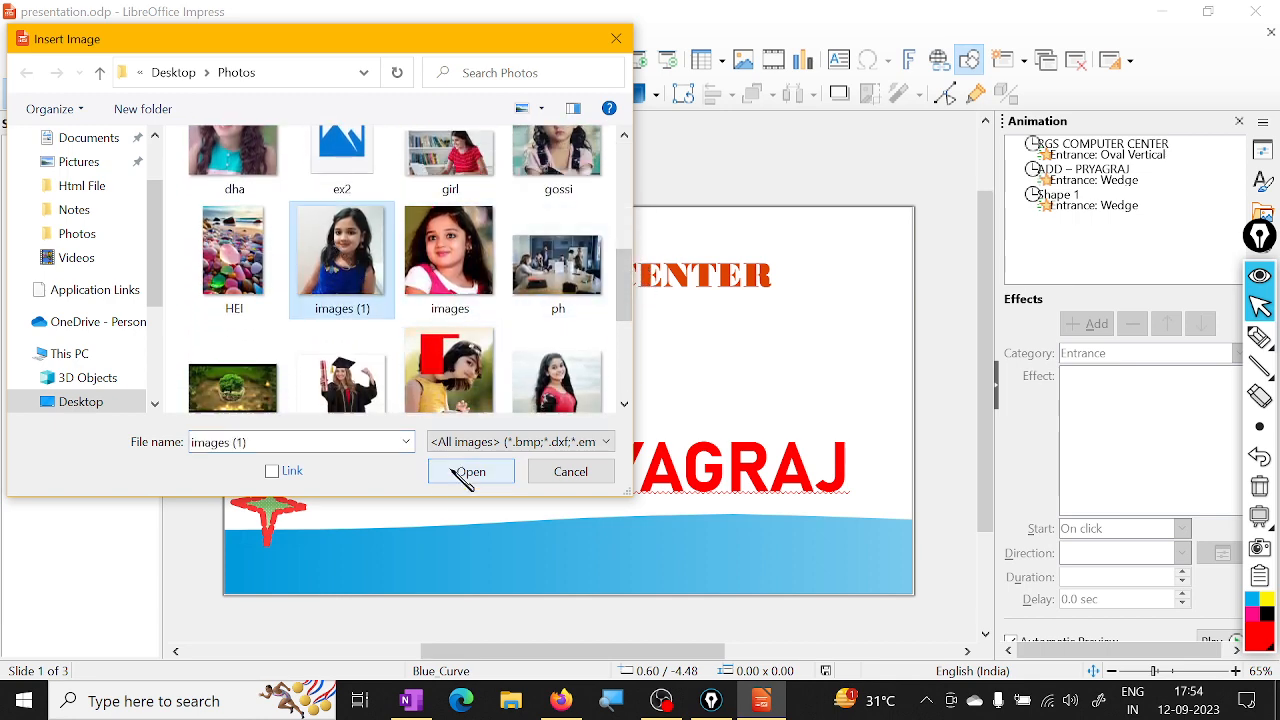
left_click(455, 472)
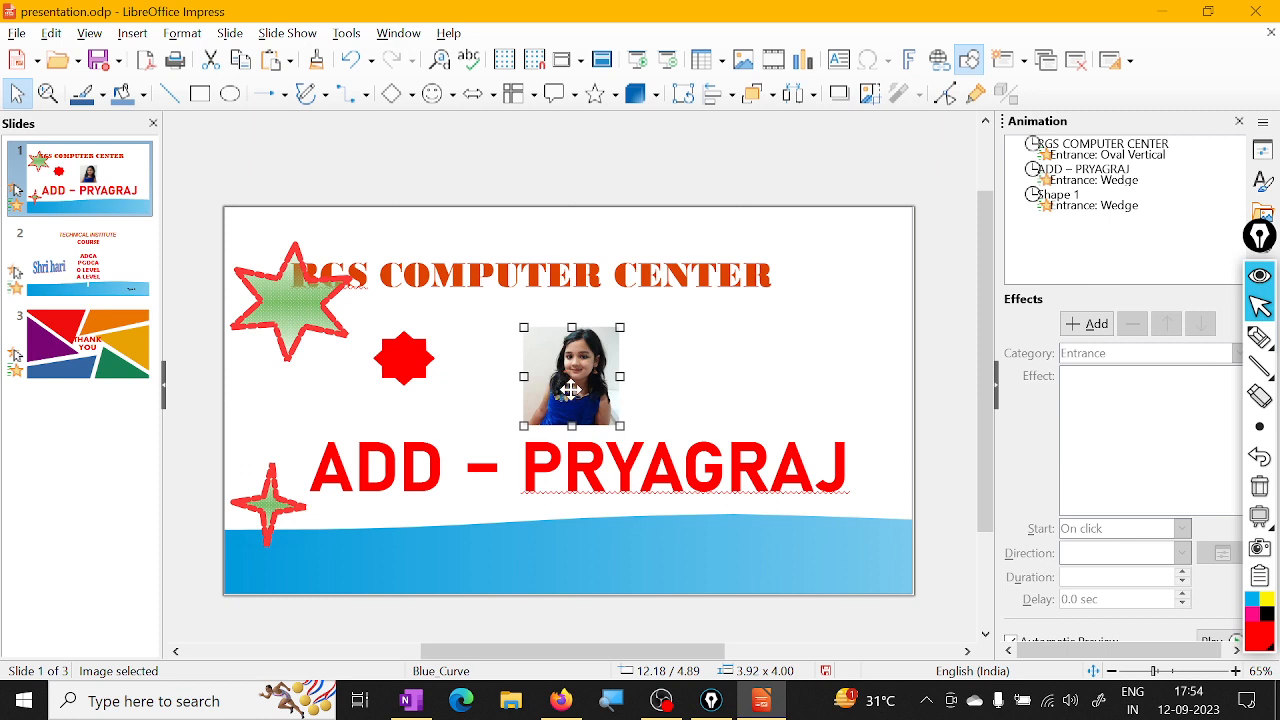
- Move the inserted picture beside the end of the RGS COMPUTER CENTER heading, to about position 22.90 / 2.45
left_click_drag(570, 390, 830, 284)
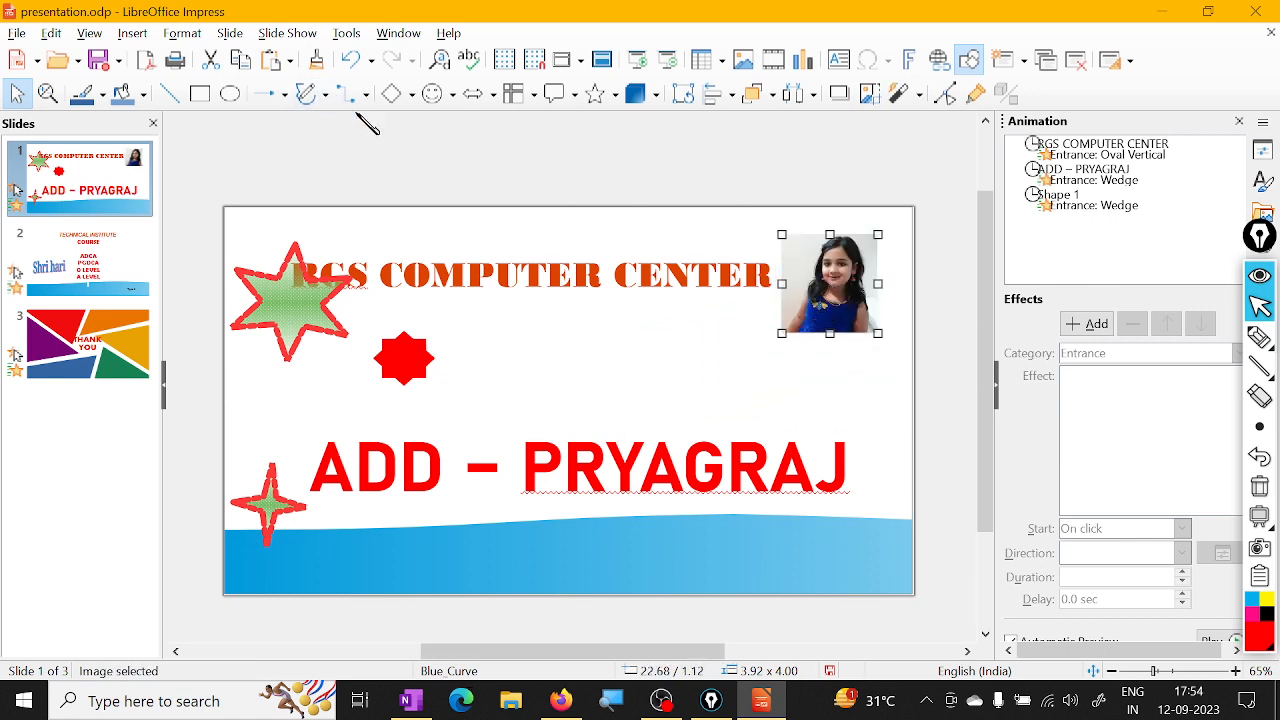
left_click(920, 95)
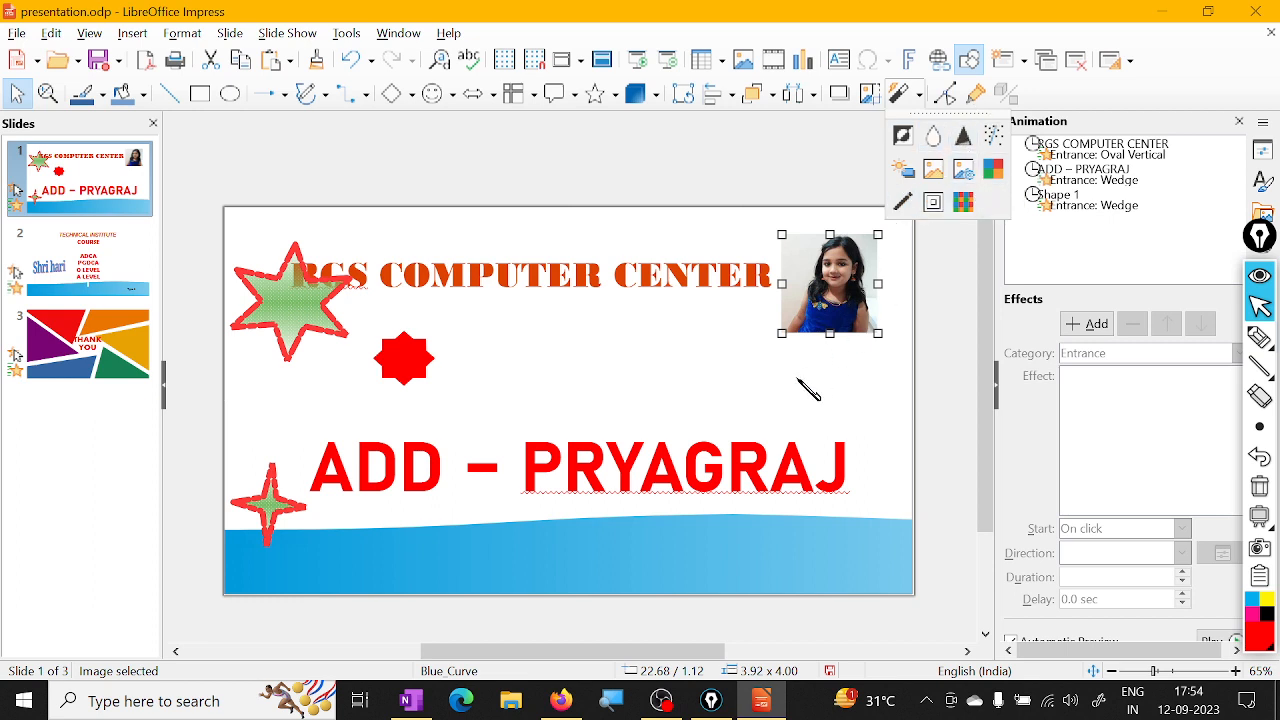
left_click(838, 295)
left_click_drag(839, 317, 845, 350)
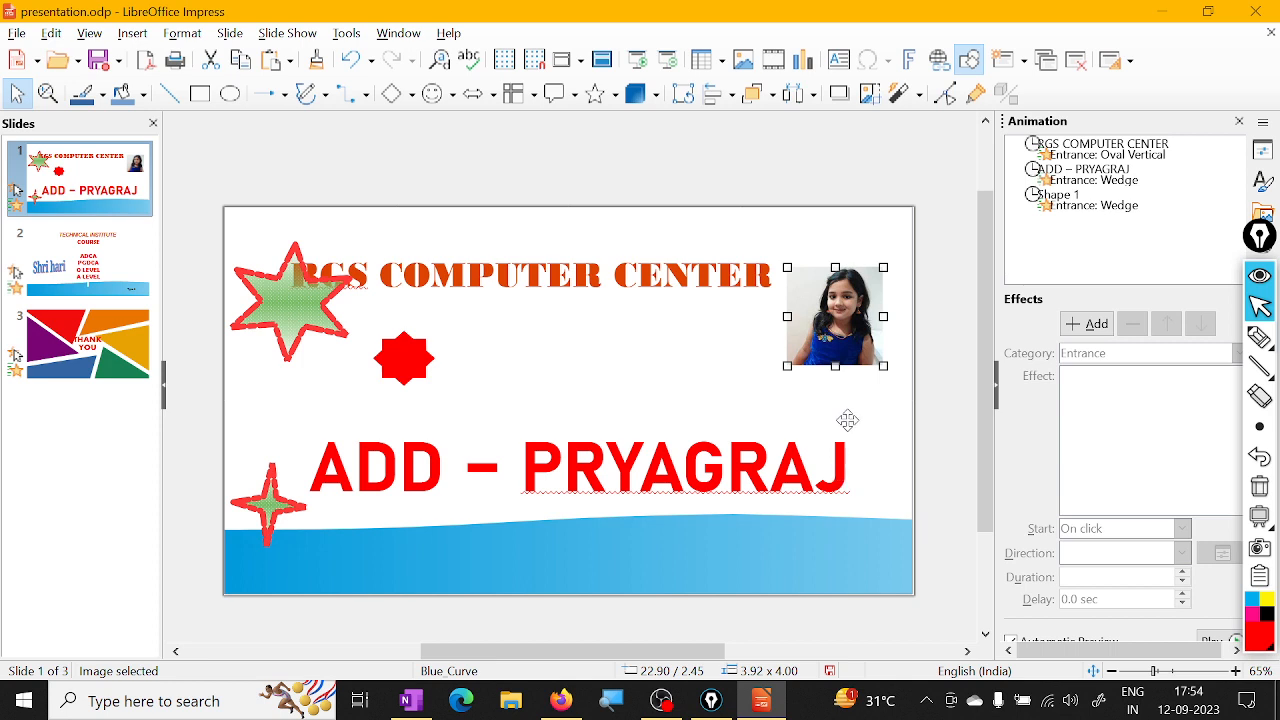
- Try to insert the video file "3" from the laptop VIDEO folder into slide 1
left_click(132, 33)
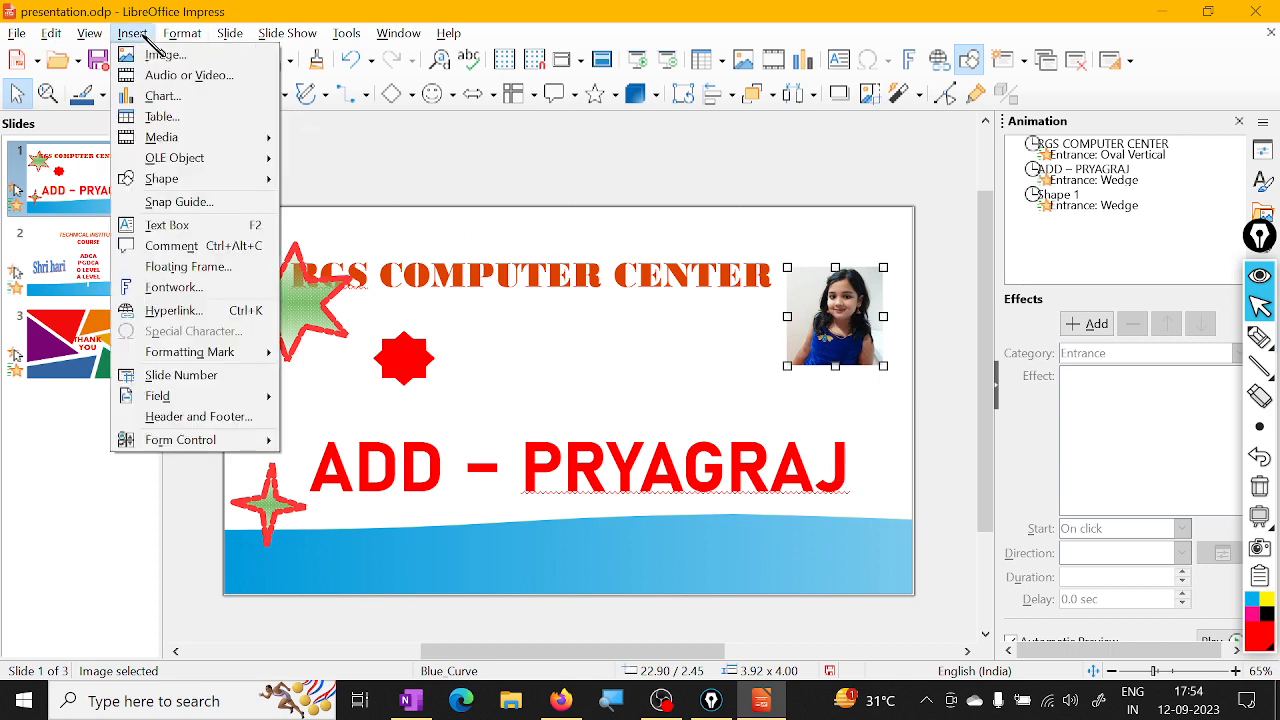
left_click(213, 78)
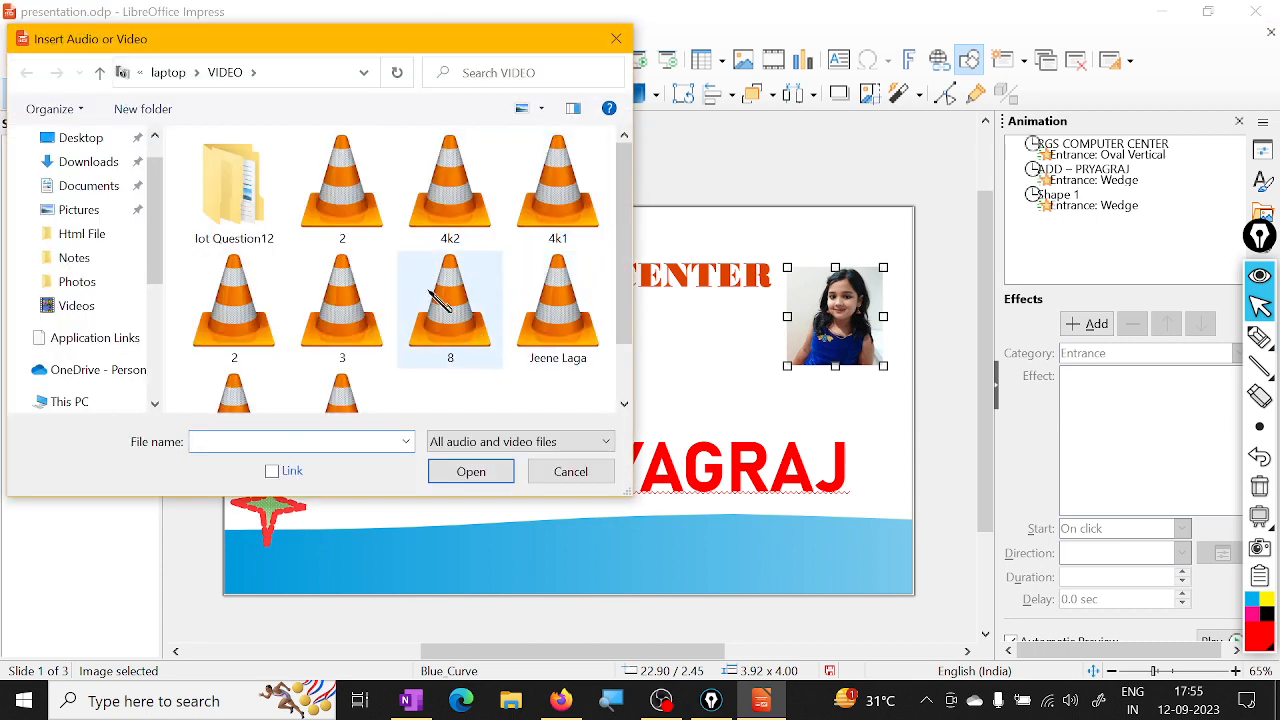
left_click(355, 325)
left_click(471, 472)
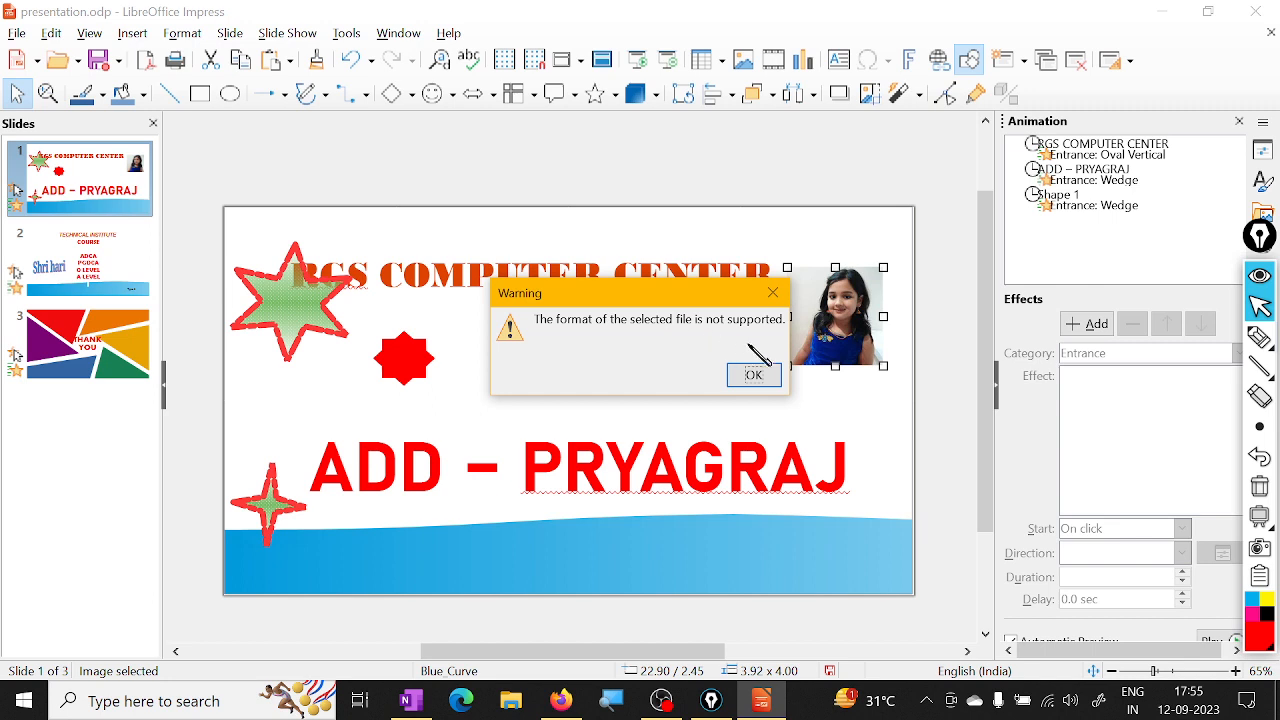
left_click(773, 292)
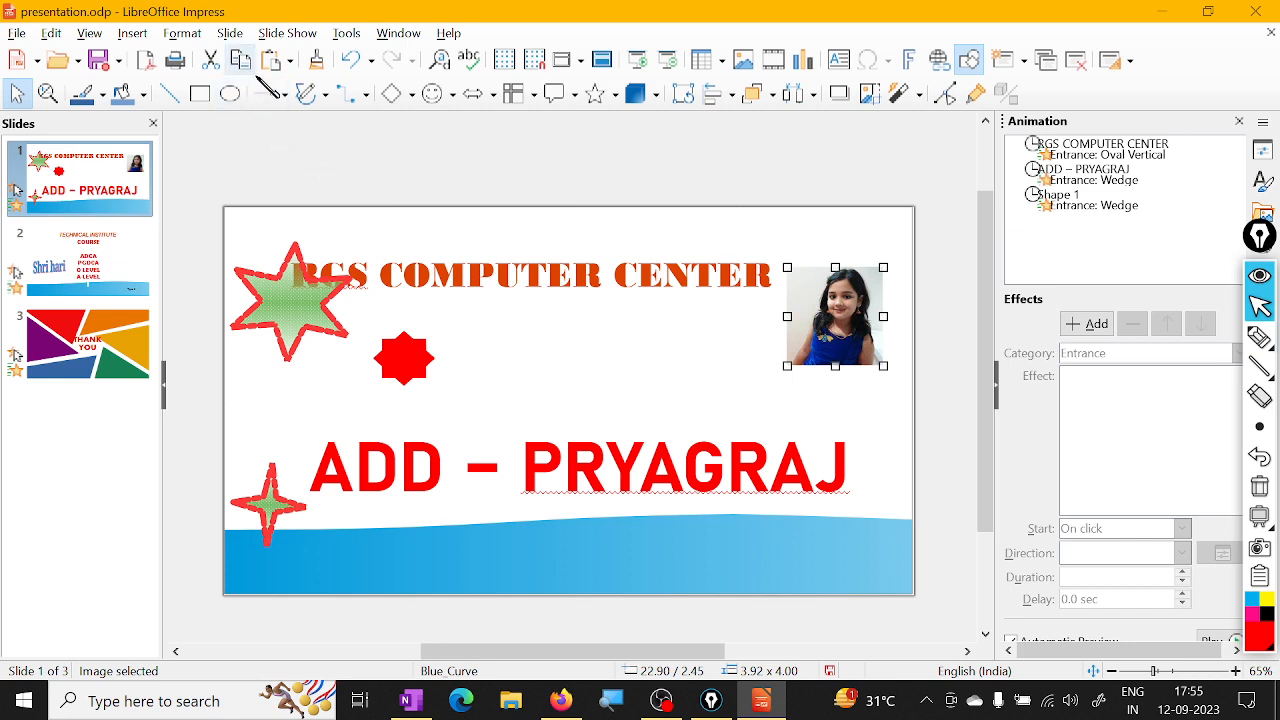
- Try to insert the video "impres 1" from the Videos folder of This PC into slide 1
left_click(133, 34)
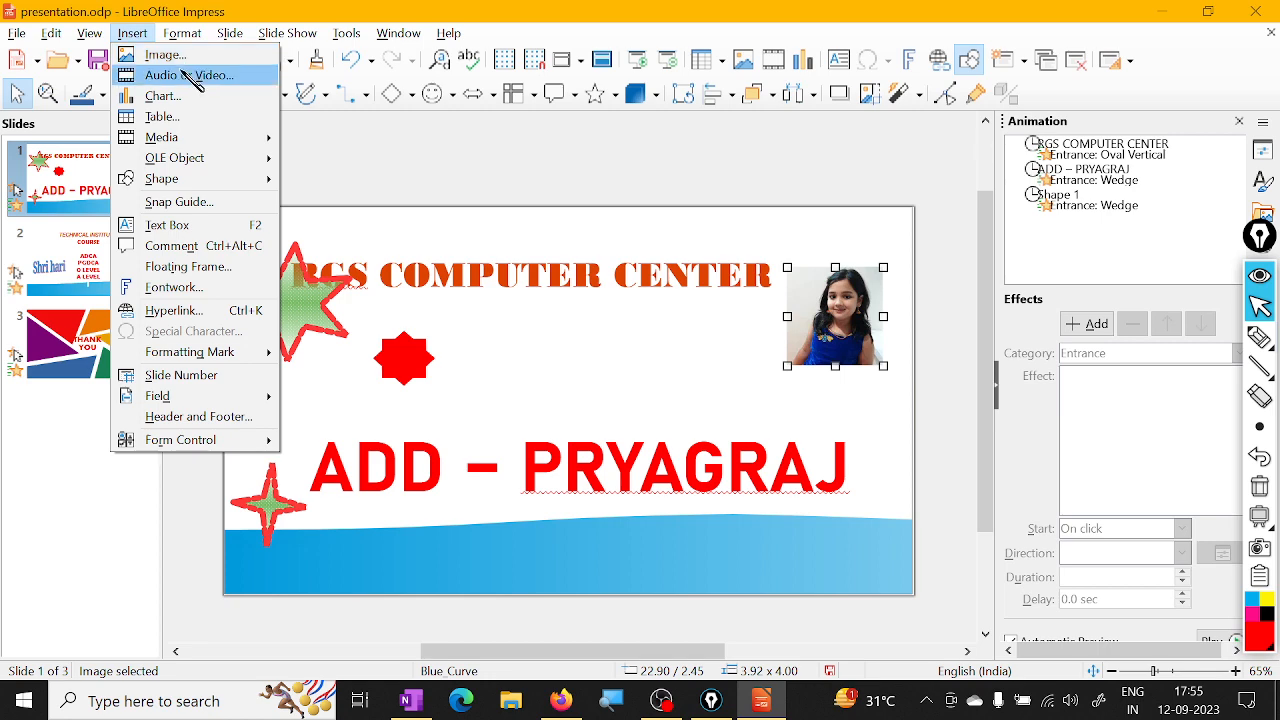
left_click(190, 75)
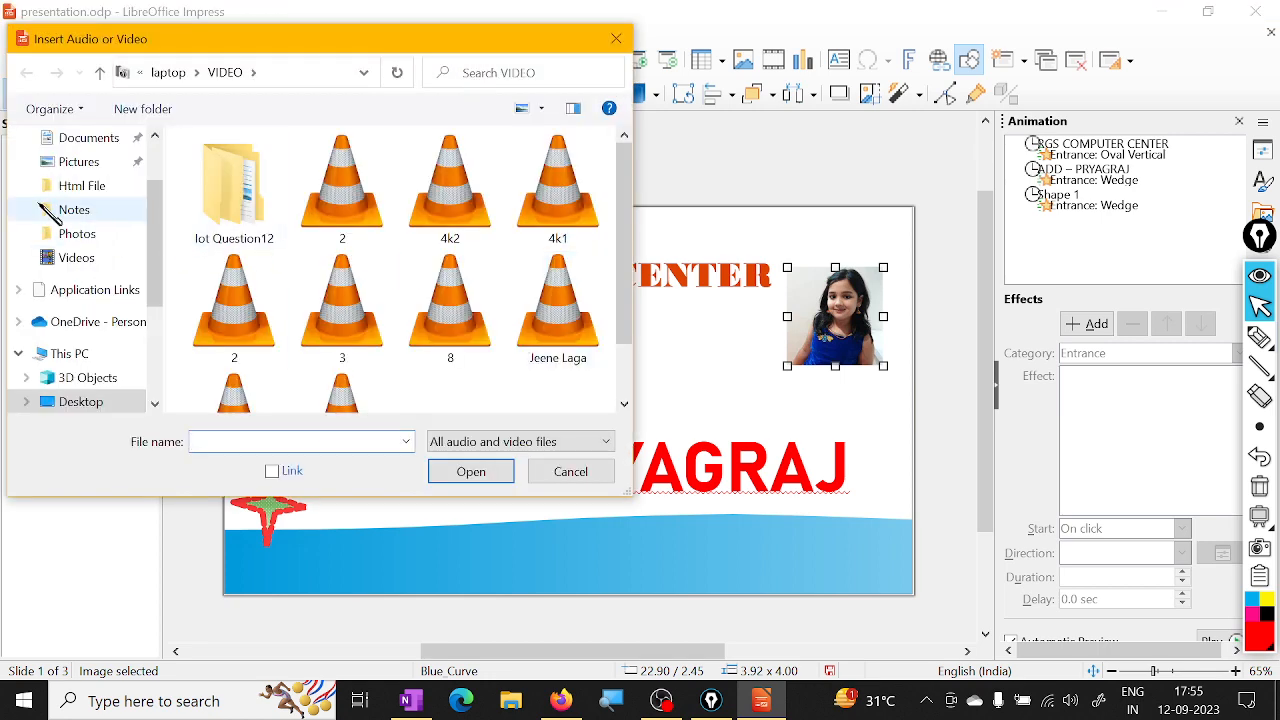
left_click(68, 257)
left_click(455, 240)
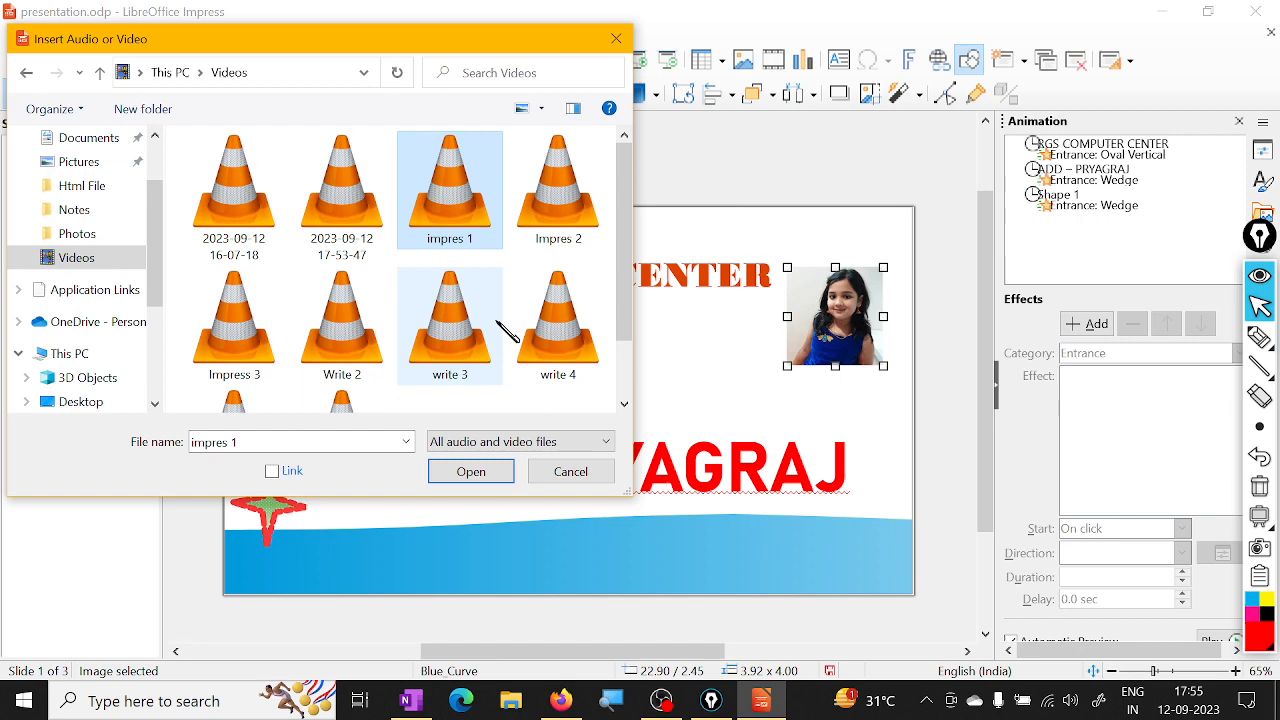
left_click(500, 474)
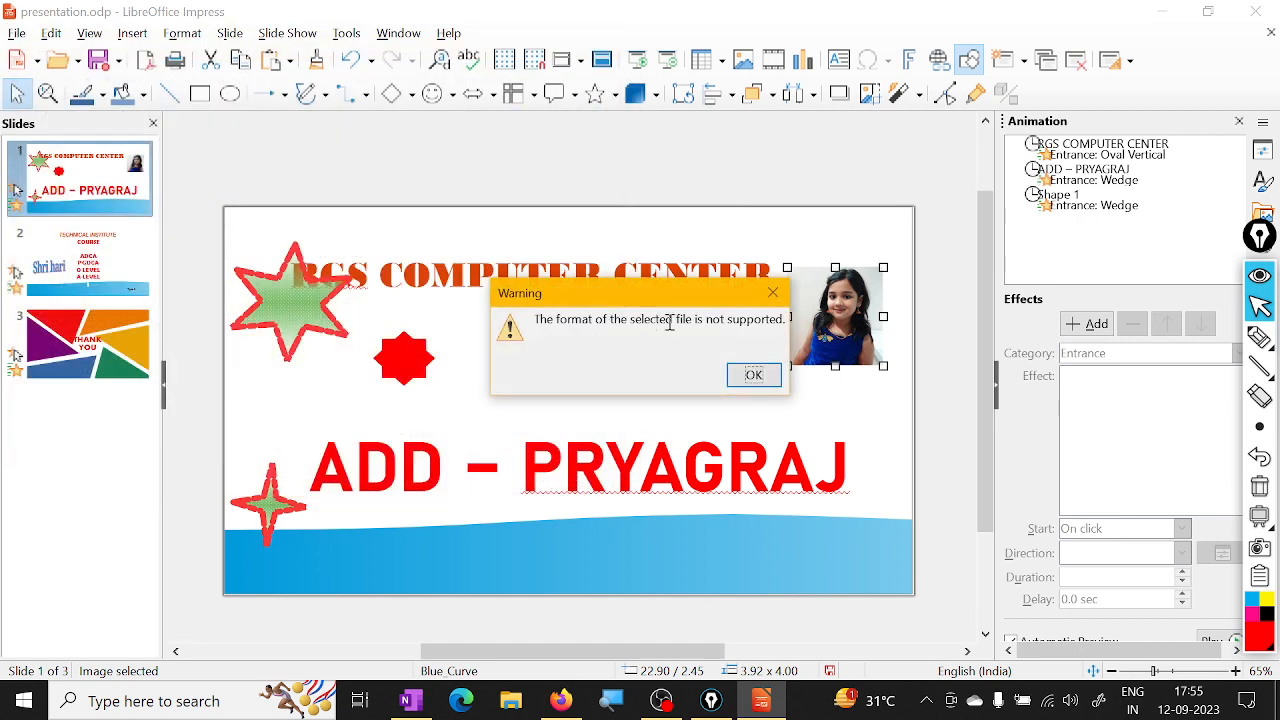